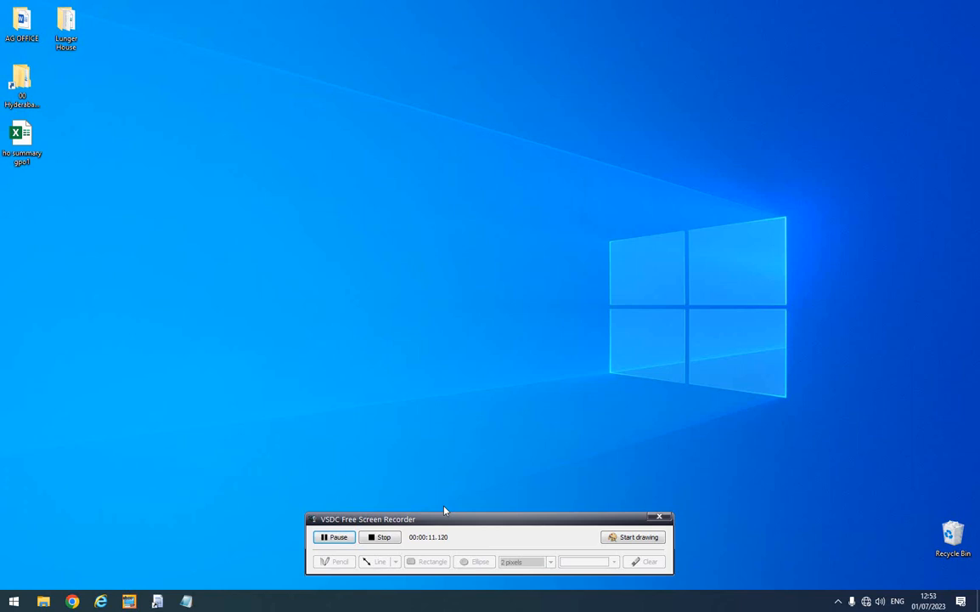
pyautogui.rightClick(417, 244)
pyautogui.click(438, 275)
pyautogui.moveTo(439, 521); pyautogui.dragTo(468, 611)
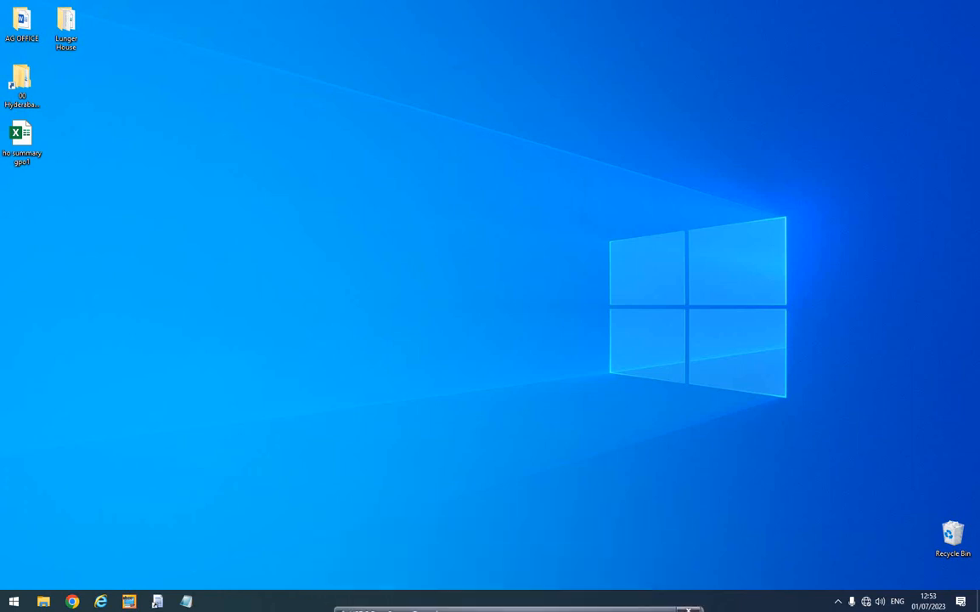
pyautogui.rightClick(322, 271)
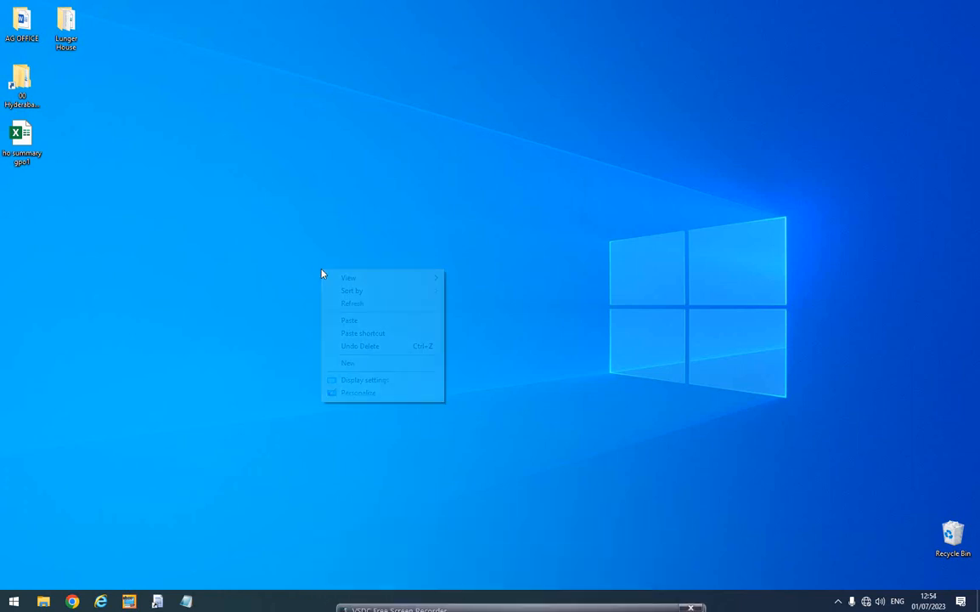
pyautogui.click(354, 304)
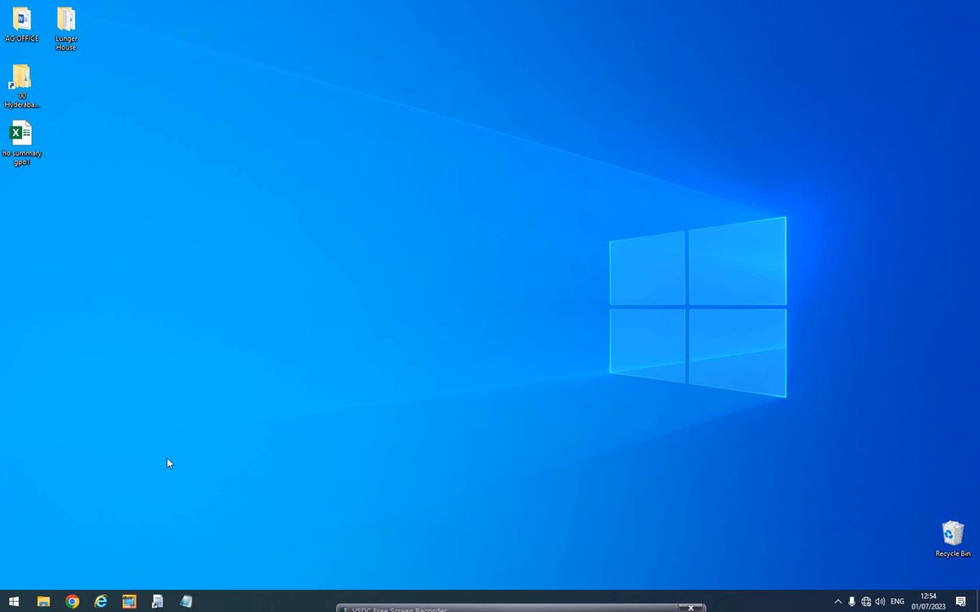
# - Review the Pre Requisite files note, covering the DMCC files and the Sanchay-Post Database backup, and close it
pyautogui.moveTo(186, 600)
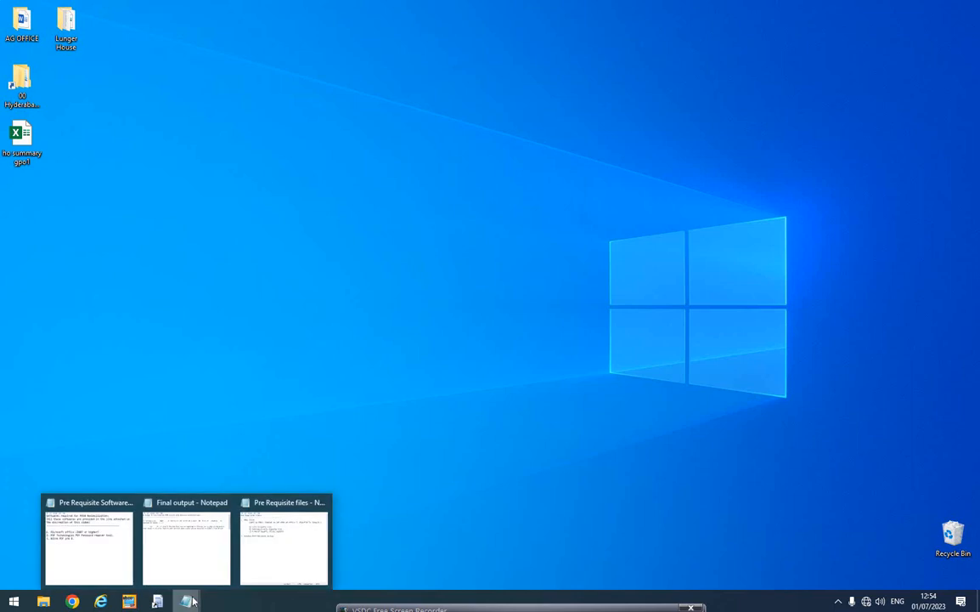
pyautogui.click(288, 548)
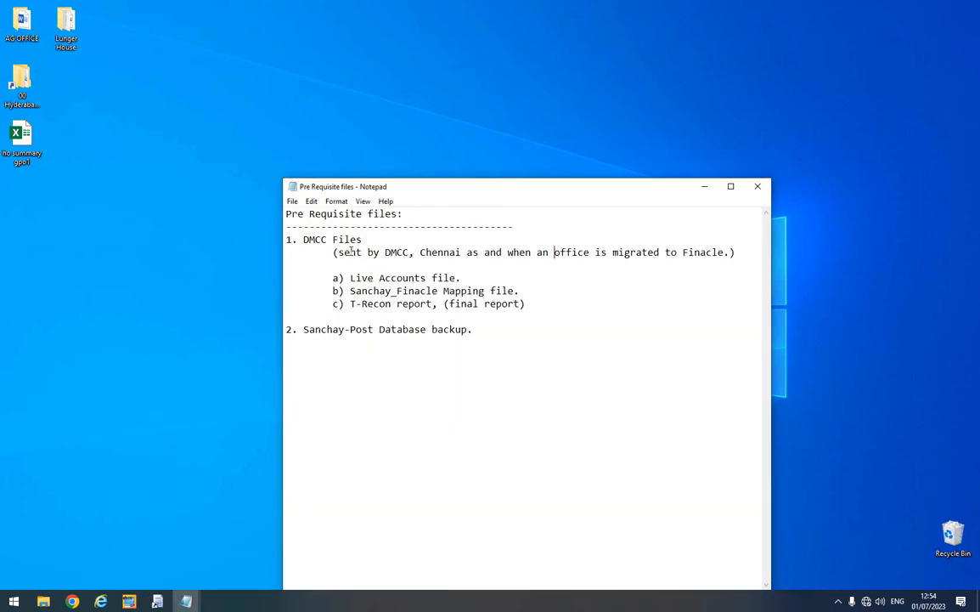
pyautogui.moveTo(340, 252); pyautogui.dragTo(464, 252)
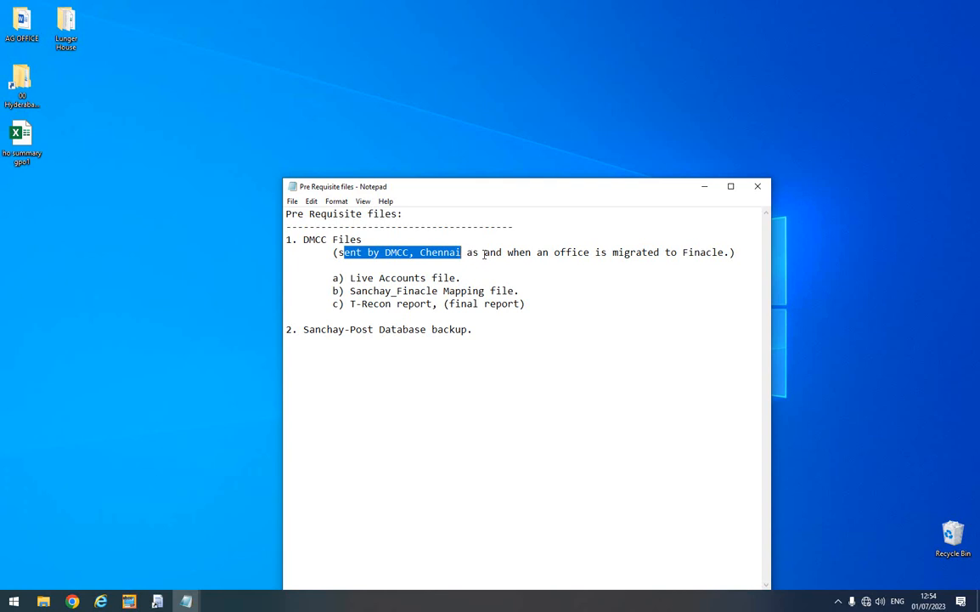
pyautogui.click(480, 286)
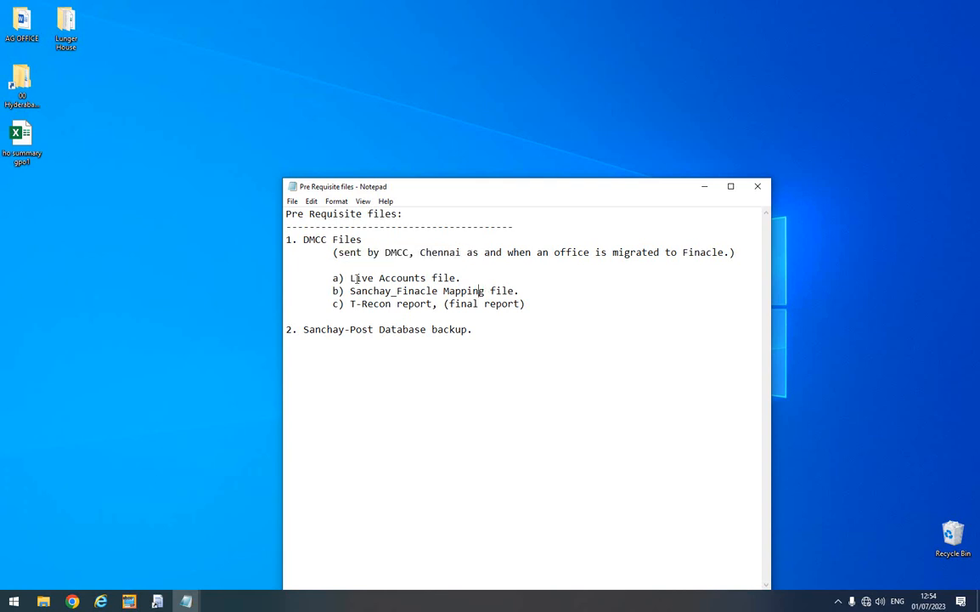
pyautogui.moveTo(348, 278); pyautogui.dragTo(462, 278)
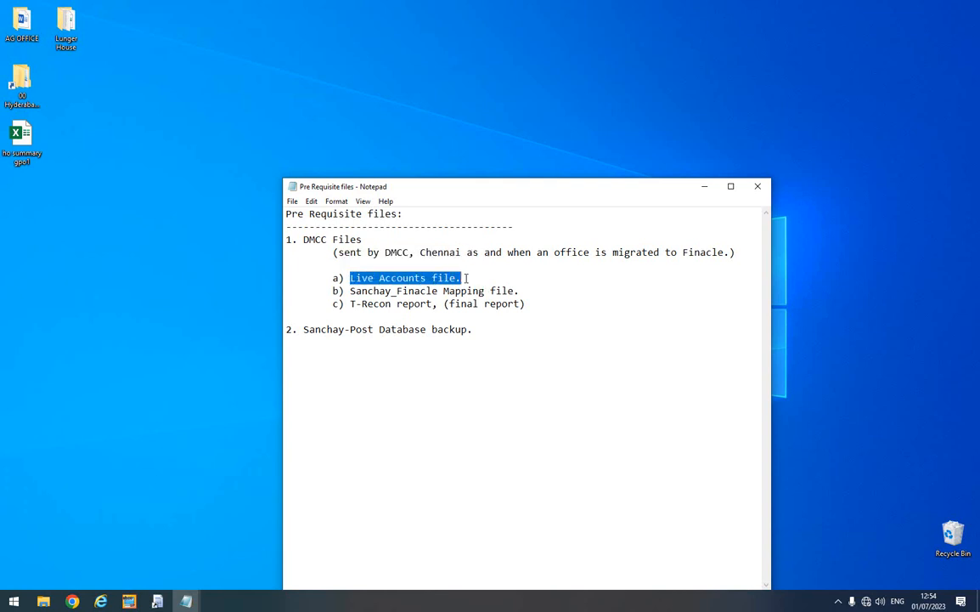
pyautogui.moveTo(349, 291); pyautogui.dragTo(514, 290)
pyautogui.moveTo(346, 304); pyautogui.dragTo(511, 304)
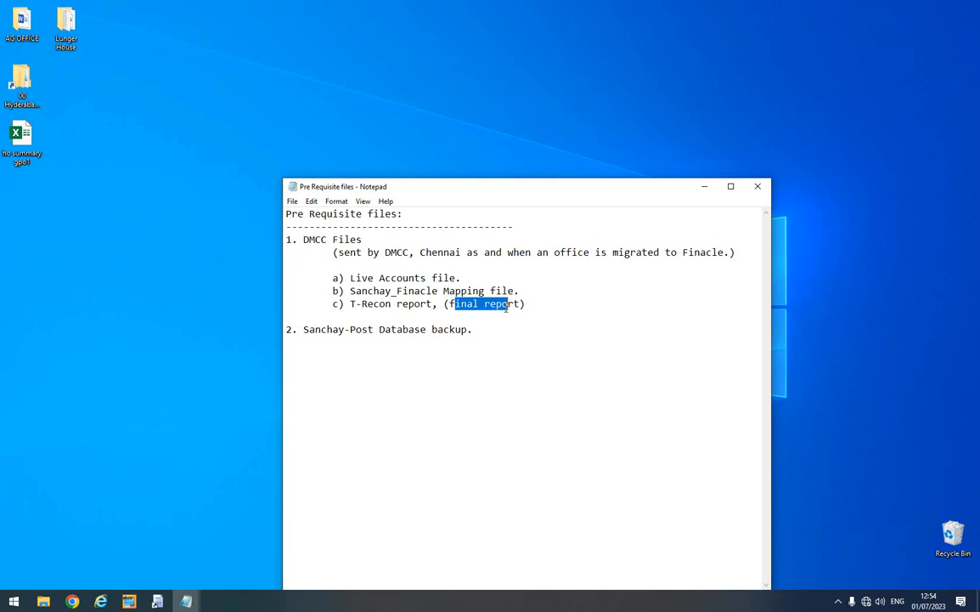
pyautogui.click(346, 328)
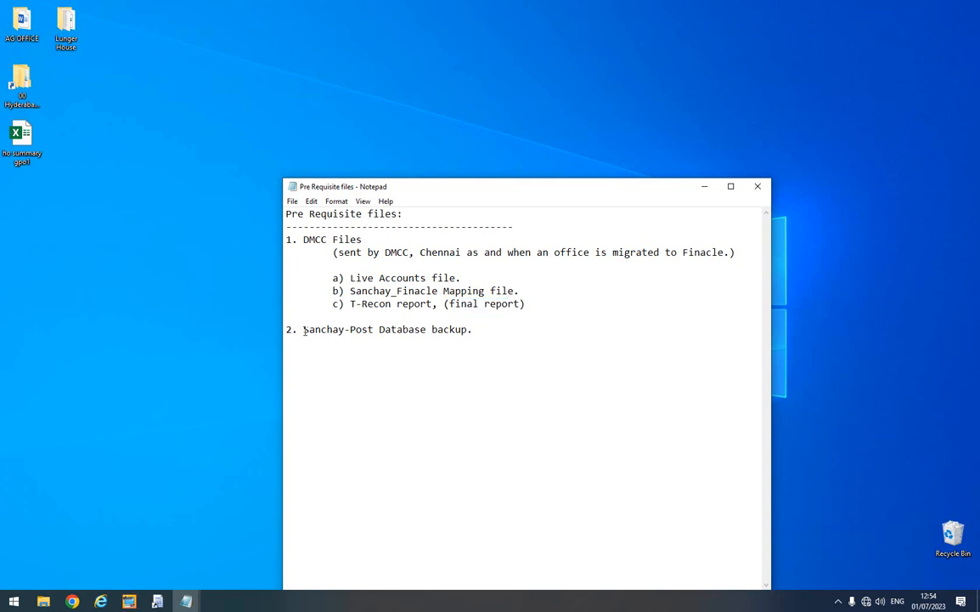
pyautogui.moveTo(304, 329); pyautogui.dragTo(450, 331)
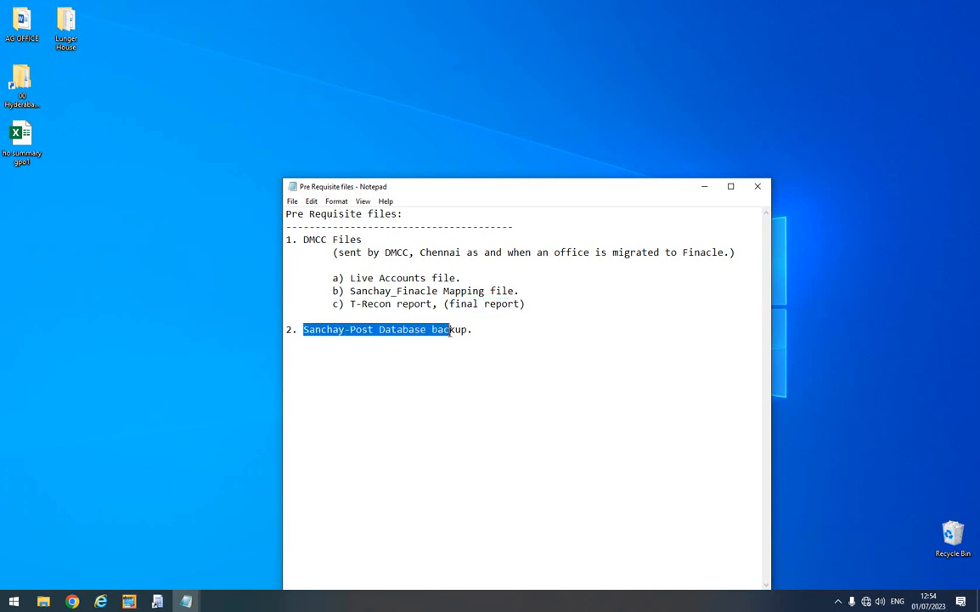
pyautogui.click(763, 190)
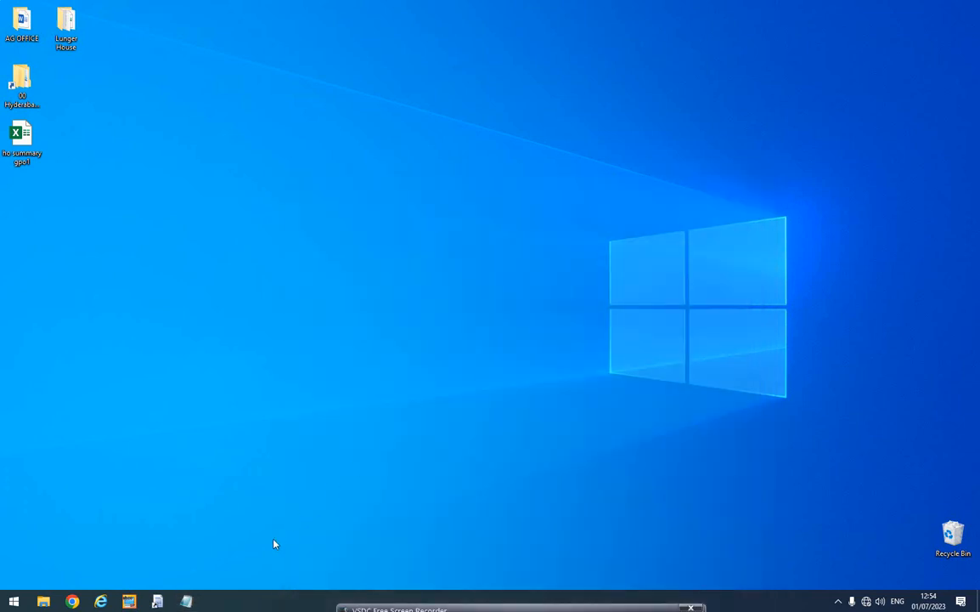
# - Open the Pre Requisite Softwares note and review the programs required for POSB Reconciliation
pyautogui.moveTo(187, 601)
pyautogui.click(127, 552)
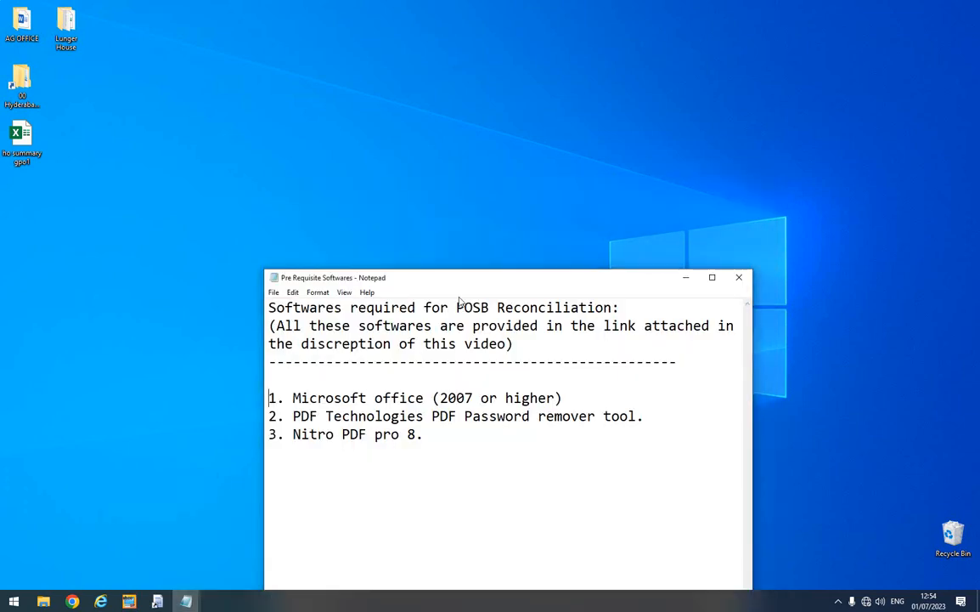
pyautogui.moveTo(474, 278); pyautogui.dragTo(445, 144)
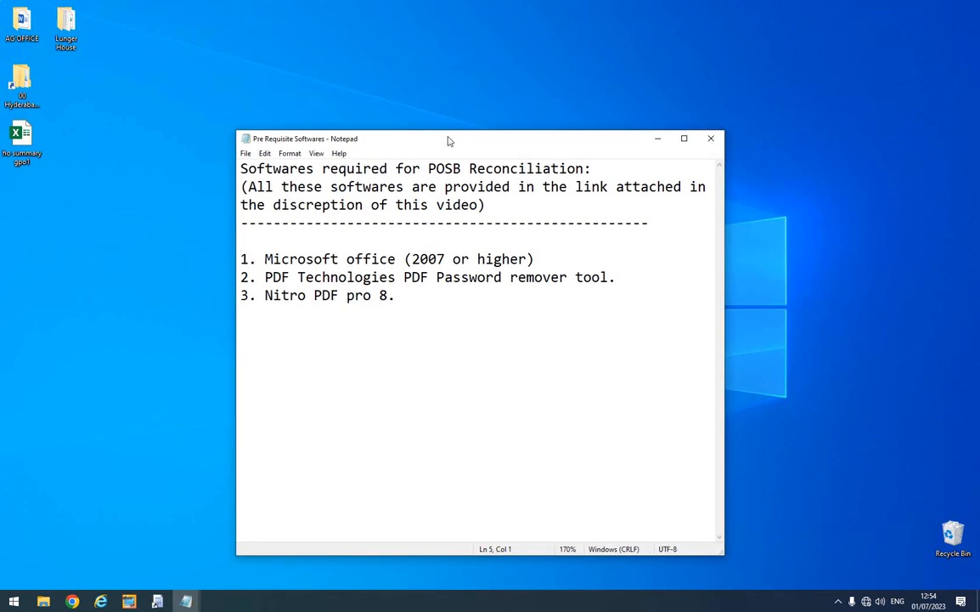
pyautogui.moveTo(265, 259); pyautogui.dragTo(444, 259)
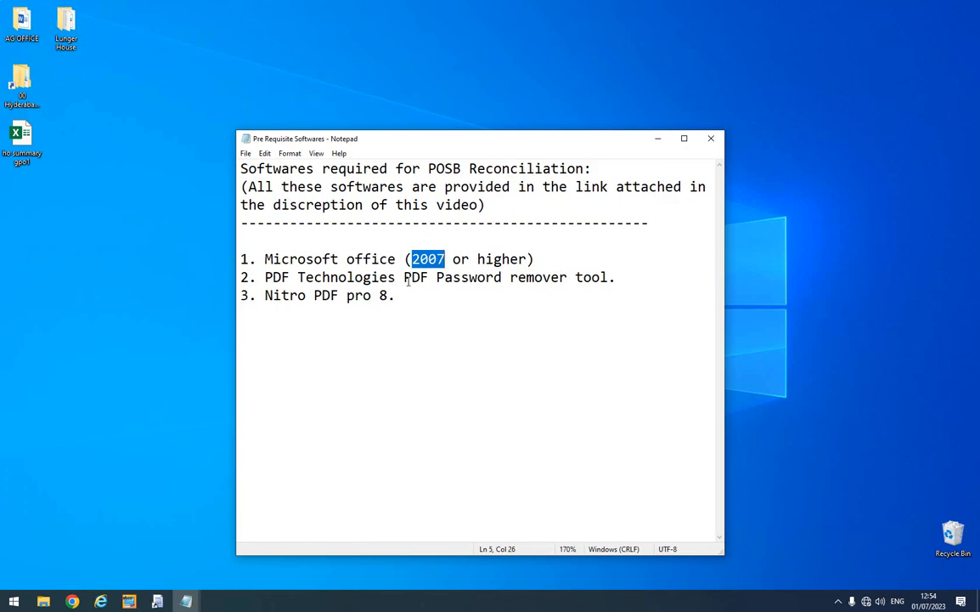
pyautogui.moveTo(405, 276); pyautogui.dragTo(608, 277)
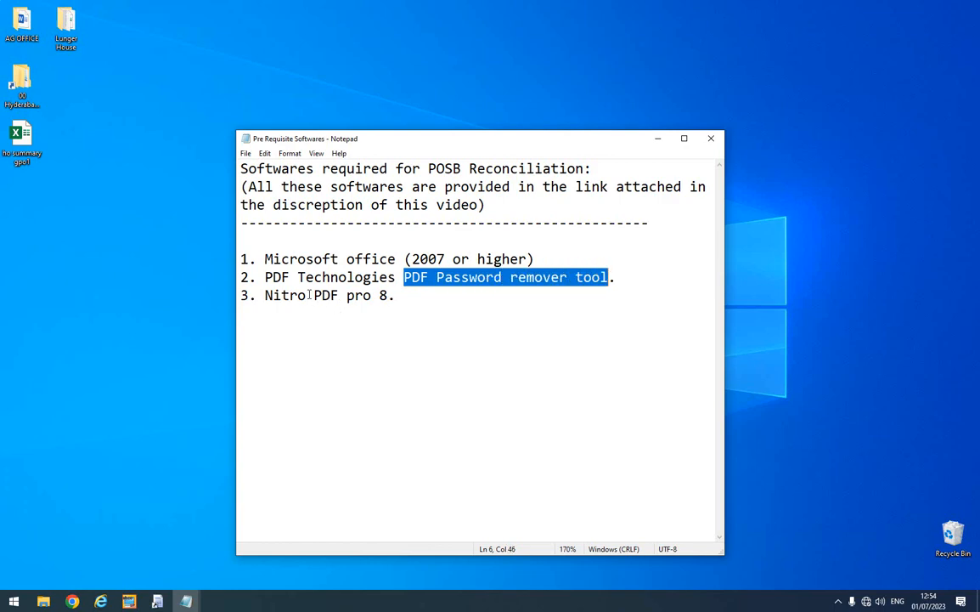
pyautogui.moveTo(346, 295); pyautogui.dragTo(388, 295)
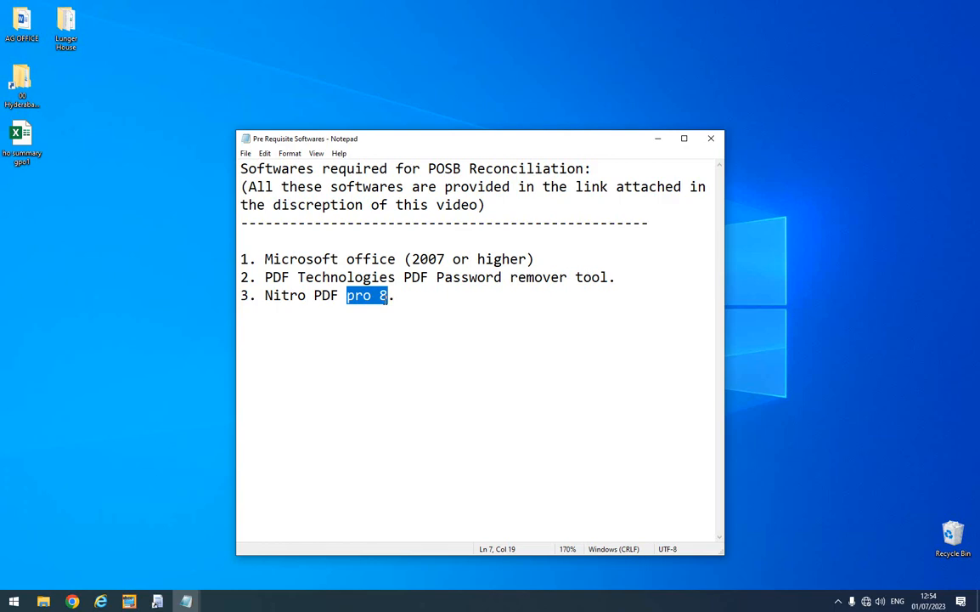
pyautogui.moveTo(395, 294); pyautogui.dragTo(257, 259)
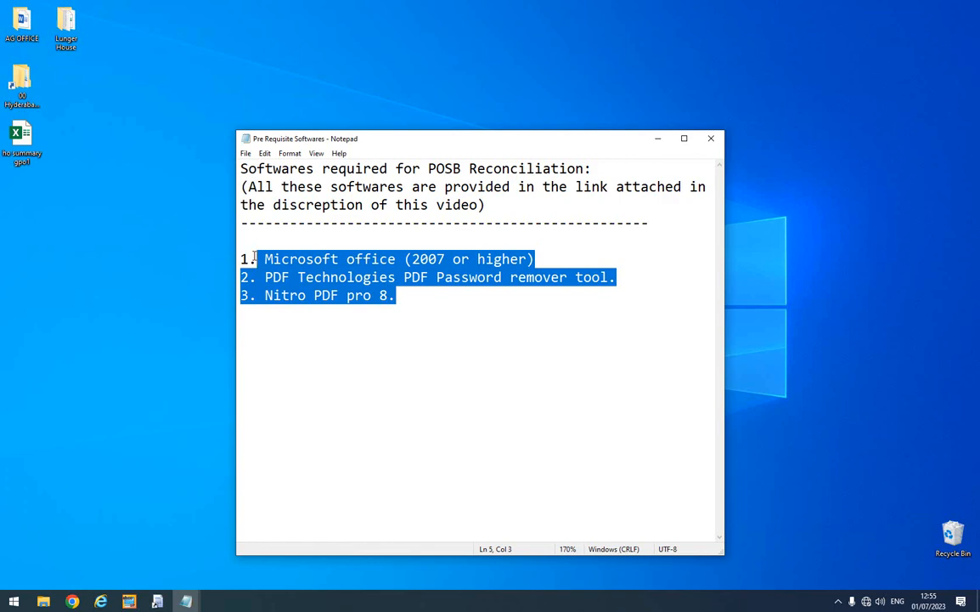
# - Check the Ethernet adapter's status in the Windows network connections and close the network windows
pyautogui.rightClick(866, 605)
pyautogui.click(871, 585)
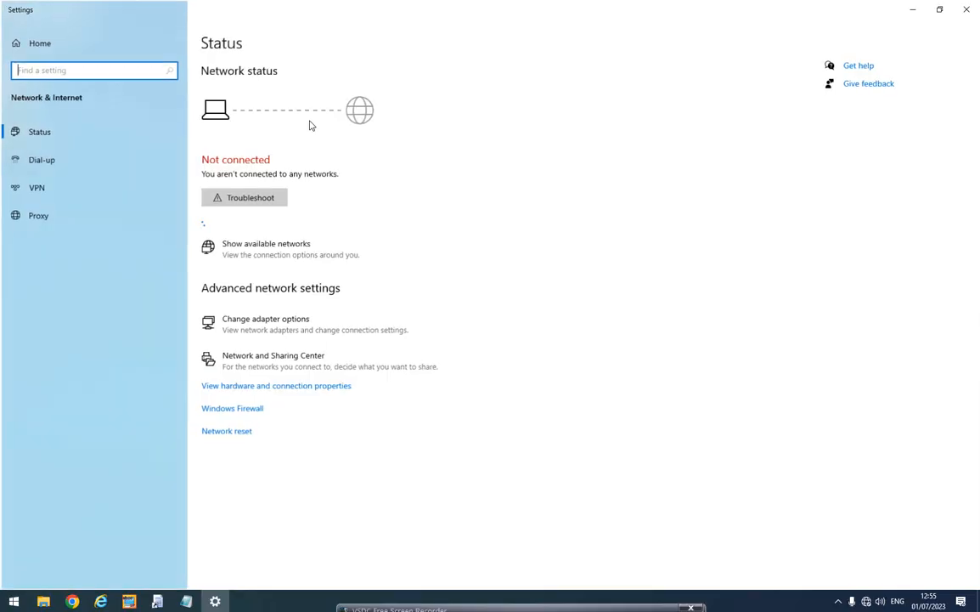
pyautogui.click(293, 331)
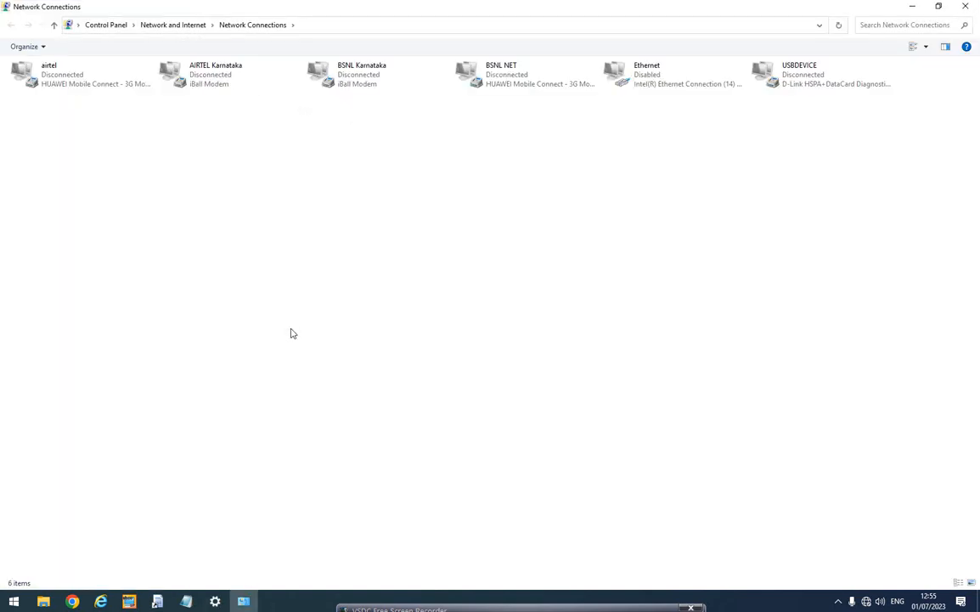
pyautogui.click(652, 82)
pyautogui.click(850, 163)
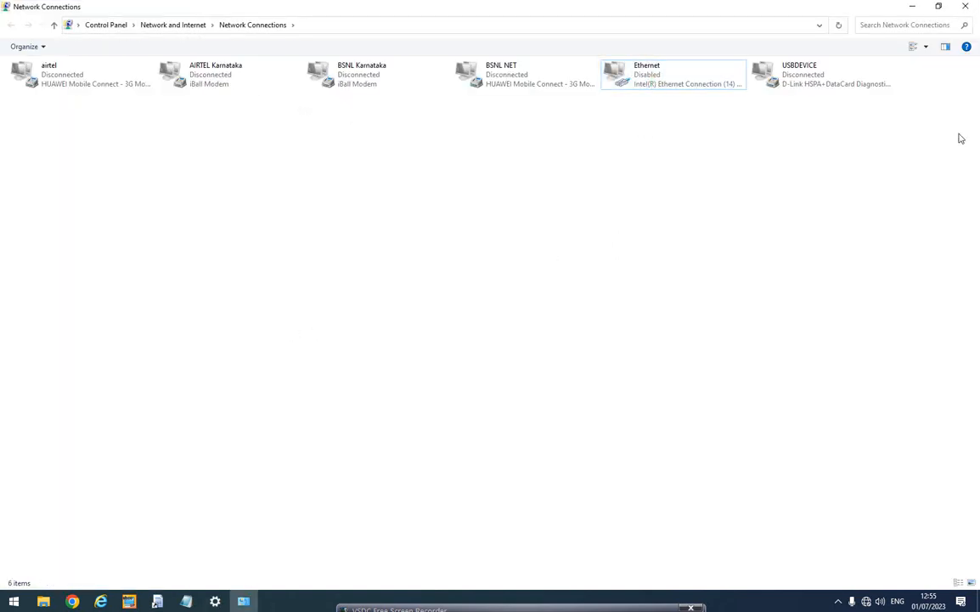
pyautogui.click(964, 6)
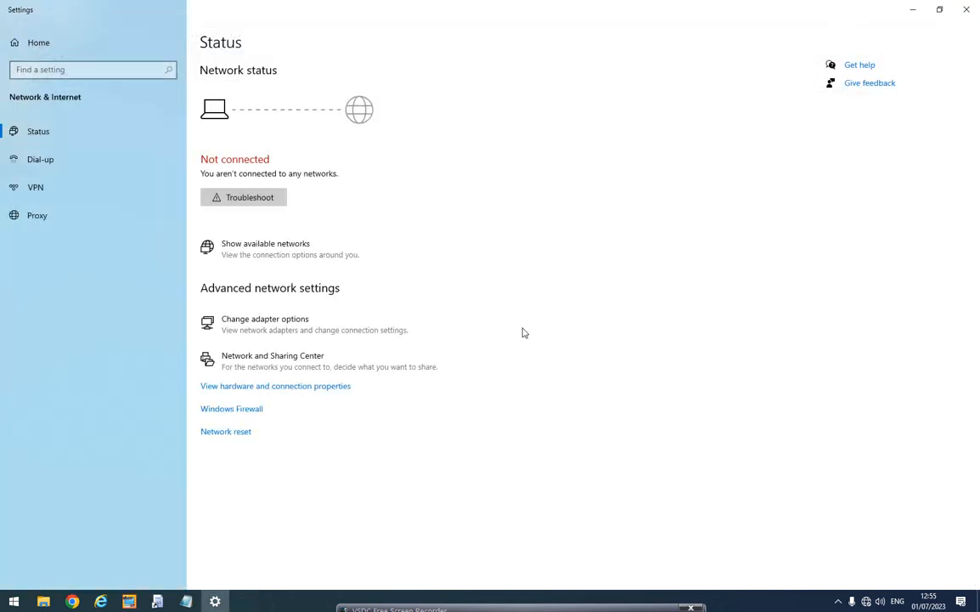
pyautogui.click(966, 10)
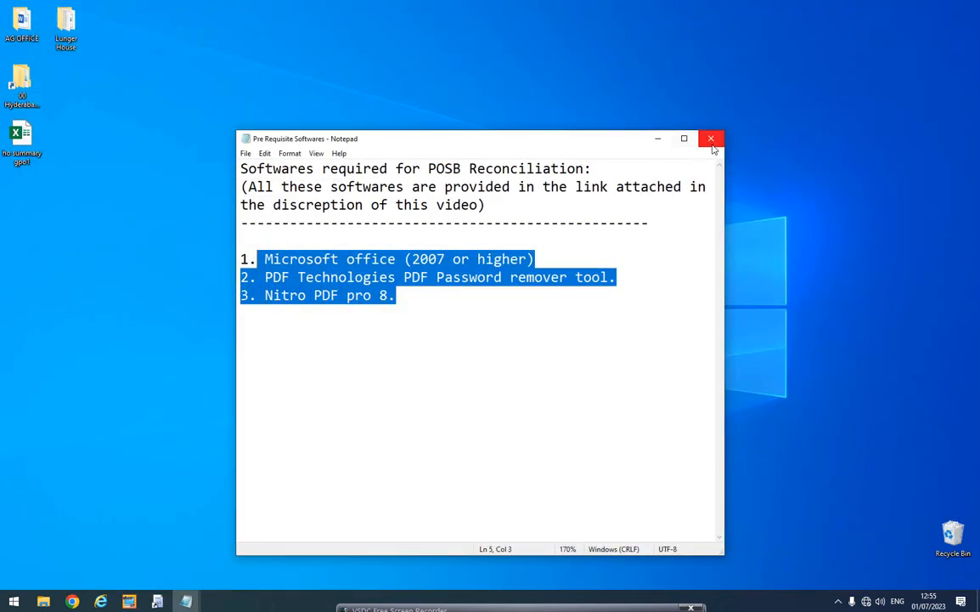
# - Close the Pre Requisite Softwares note and open the desktop's Lunger House folder in a maximized window
pyautogui.click(711, 139)
pyautogui.doubleClick(64, 34)
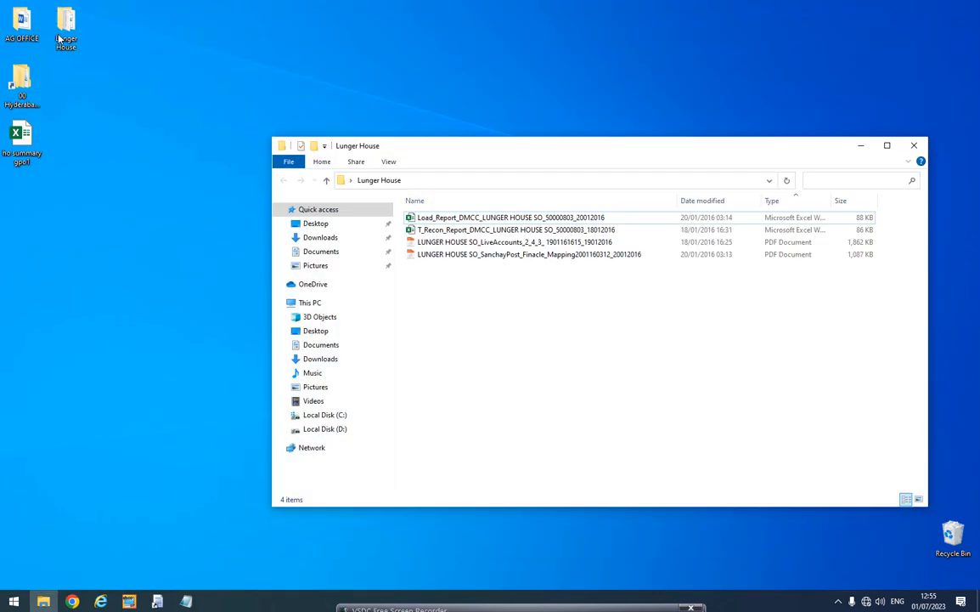
pyautogui.doubleClick(471, 146)
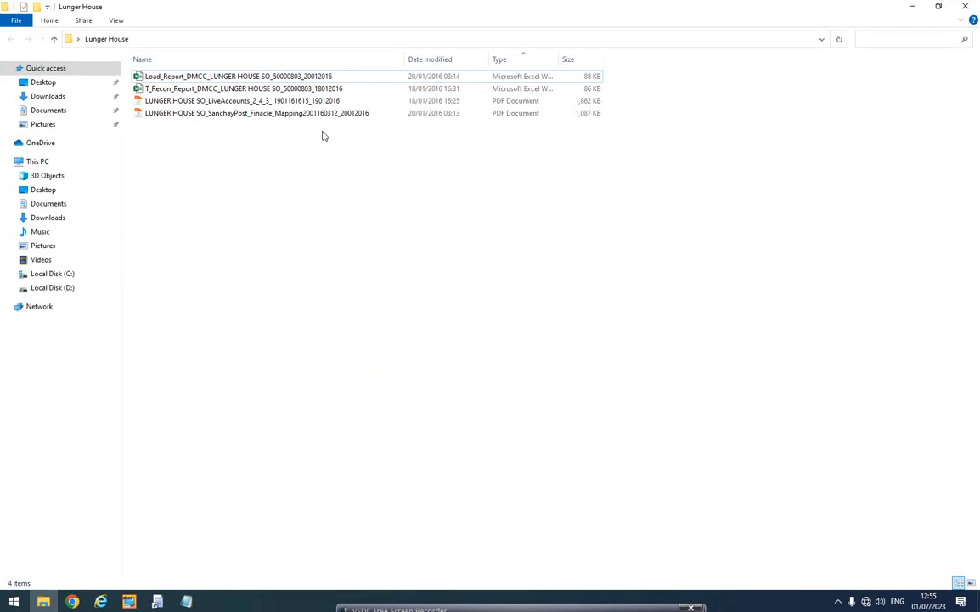
# - Examine the Sanchay-Finacle mapping, live accounts and T-Recon report files in the Lunger House folder
pyautogui.moveTo(251, 136); pyautogui.dragTo(285, 109)
pyautogui.click(281, 187)
pyautogui.click(266, 118)
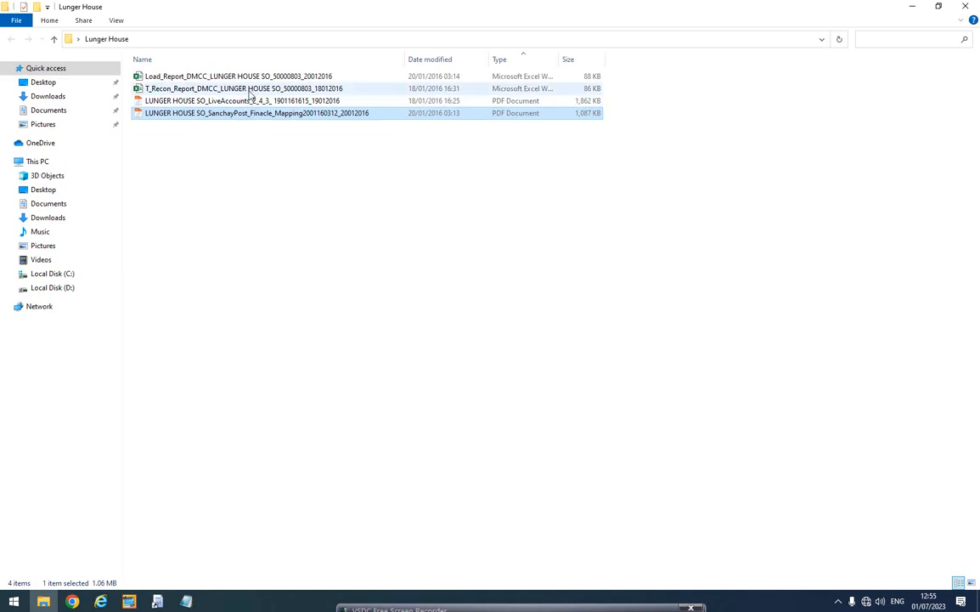
pyautogui.click(254, 101)
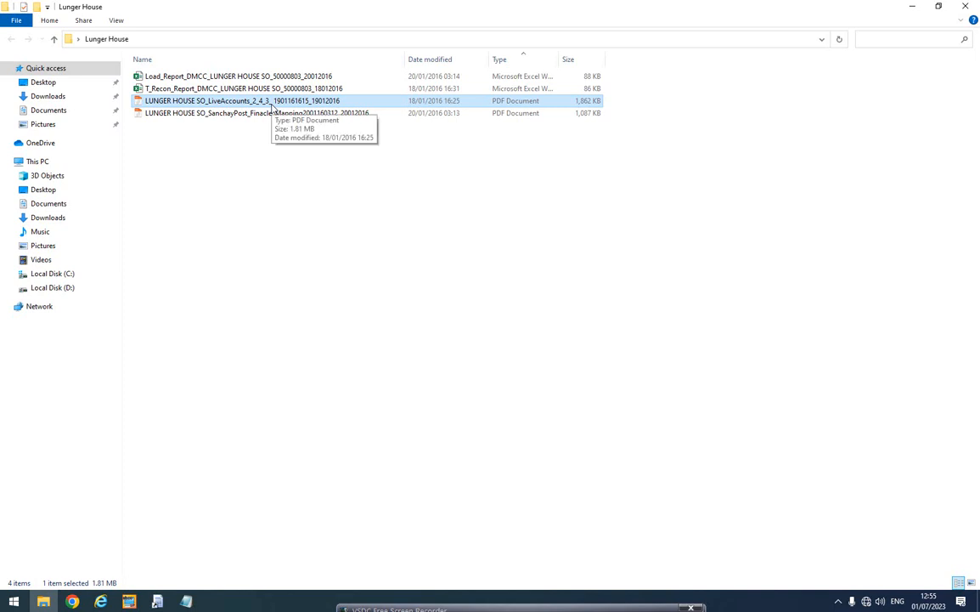
pyautogui.click(287, 89)
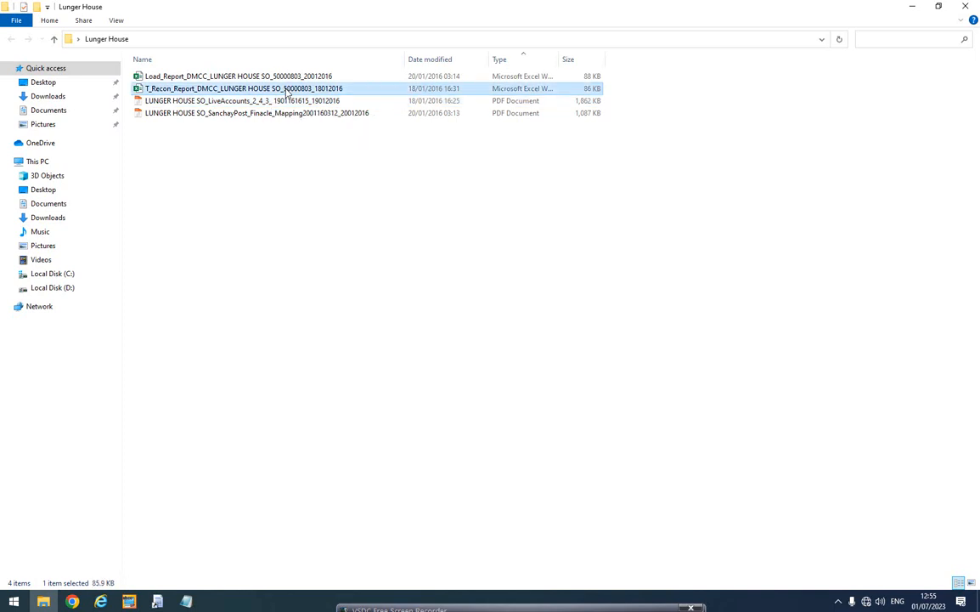
pyautogui.rightClick(357, 211)
pyautogui.click(391, 271)
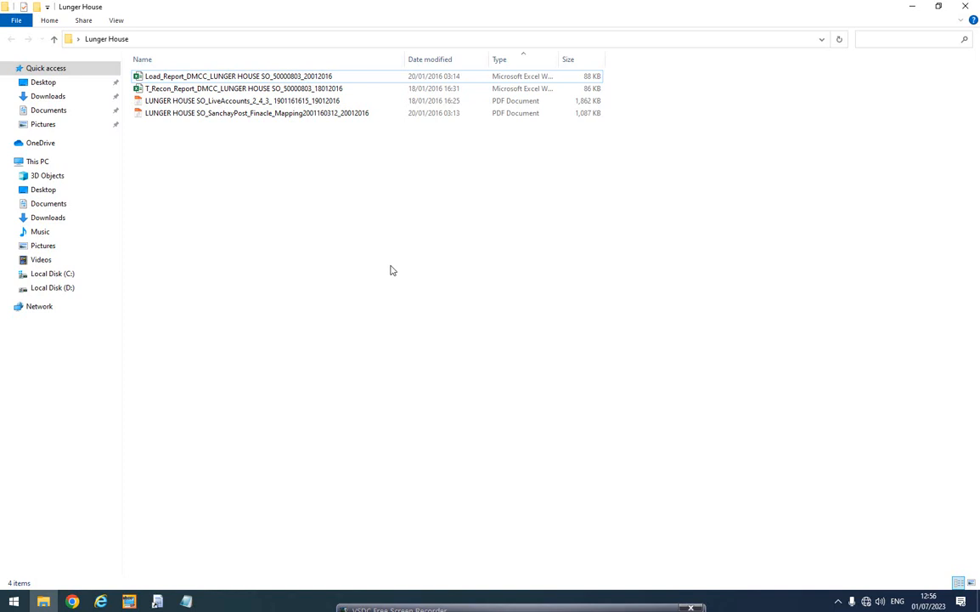
pyautogui.rightClick(392, 269)
pyautogui.click(406, 313)
# - Try to convert the LUNGER HOUSE SO LiveAccounts PDF to Excel in Nitro Pro 8, and close the program
pyautogui.click(244, 101)
pyautogui.doubleClick(244, 104)
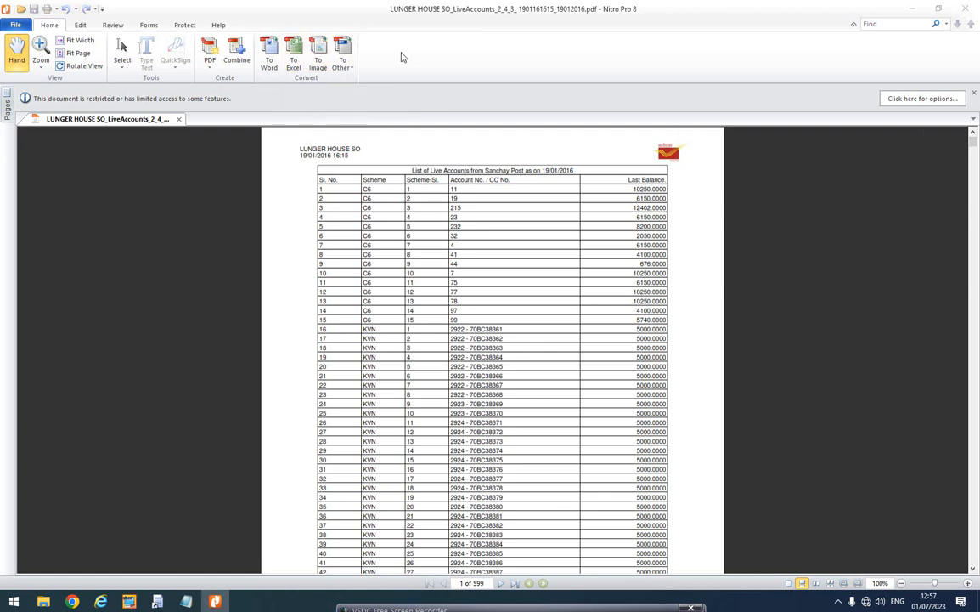
pyautogui.click(295, 59)
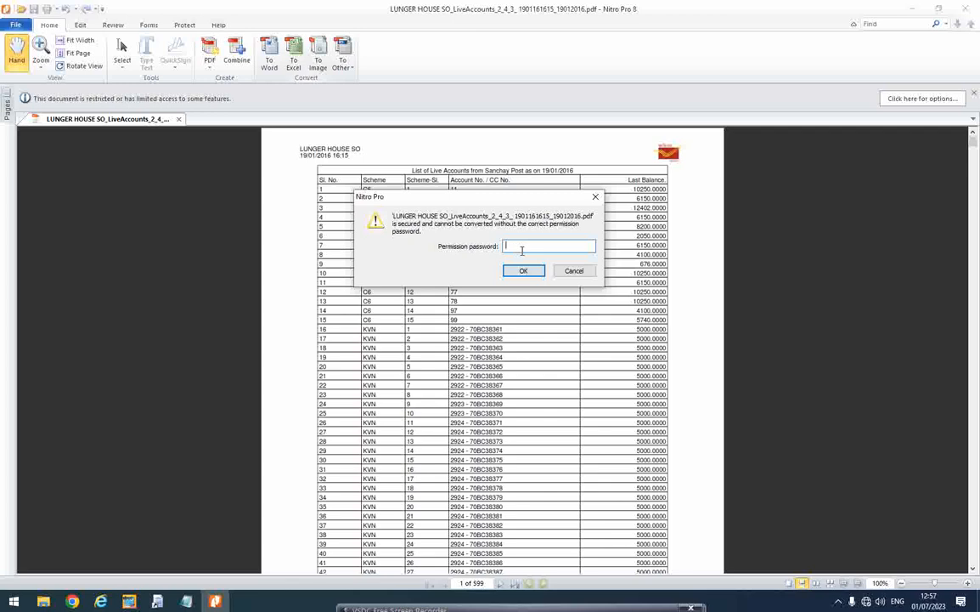
pyautogui.click(591, 271)
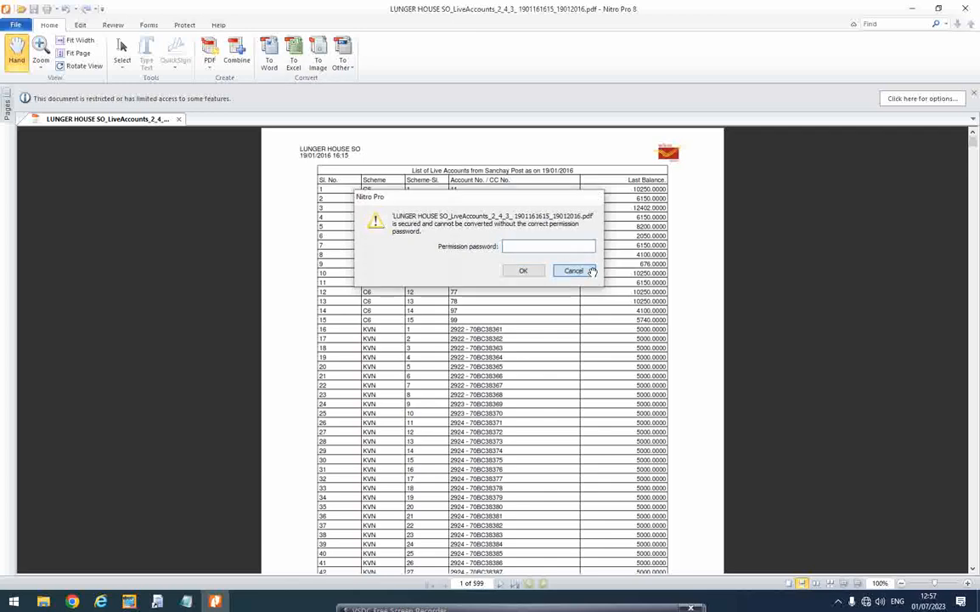
pyautogui.click(967, 9)
# - Refresh the Lunger House folder and launch PDF Technologies PDF Password Remover
pyautogui.click(489, 194)
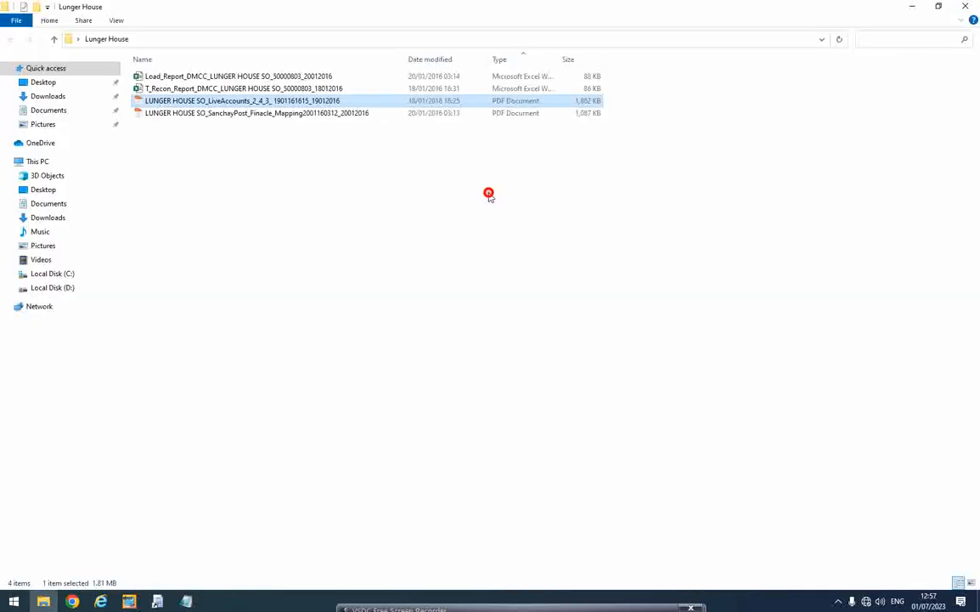
pyautogui.rightClick(488, 194)
pyautogui.click(503, 240)
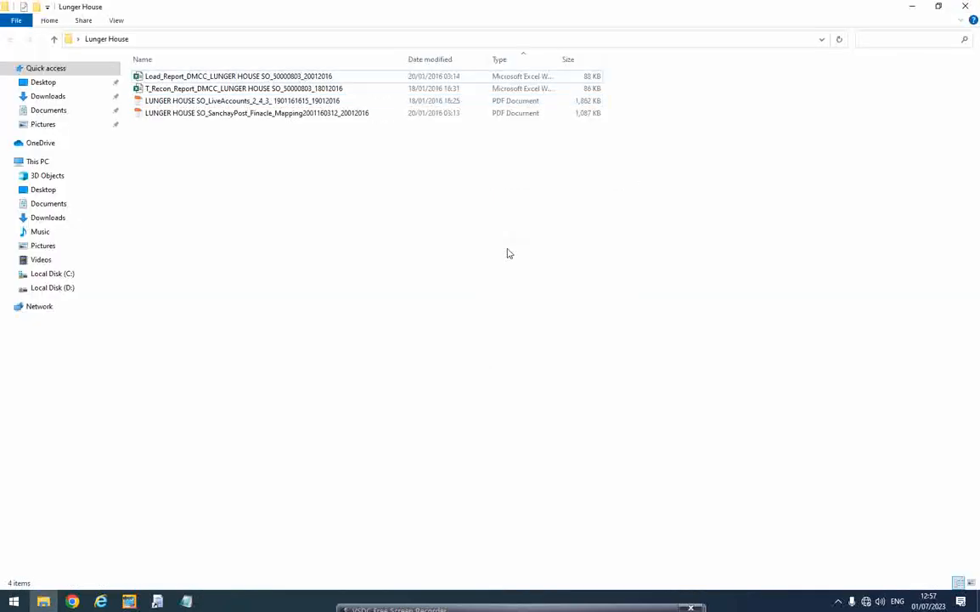
pyautogui.click(157, 601)
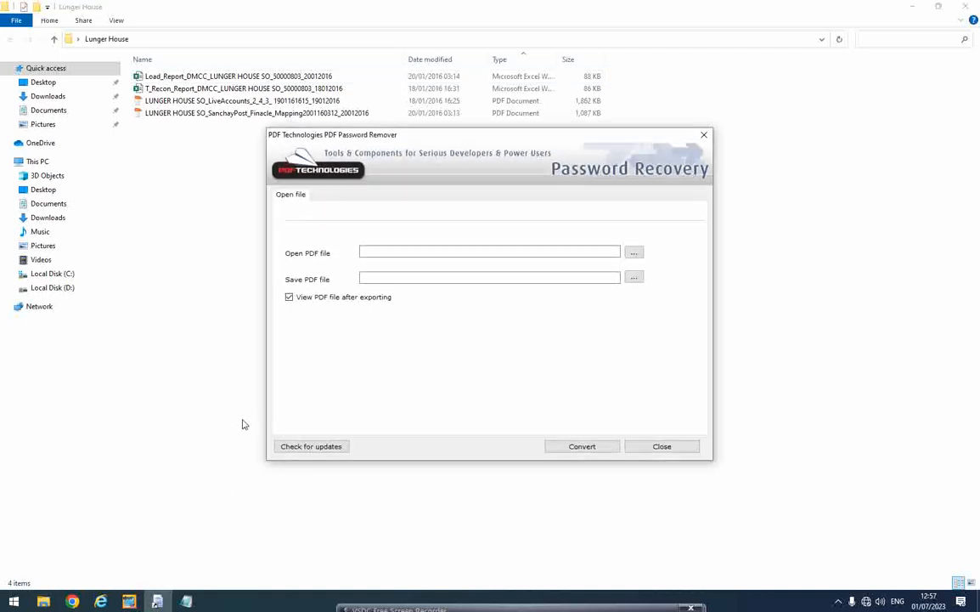
pyautogui.moveTo(461, 132); pyautogui.dragTo(418, 157)
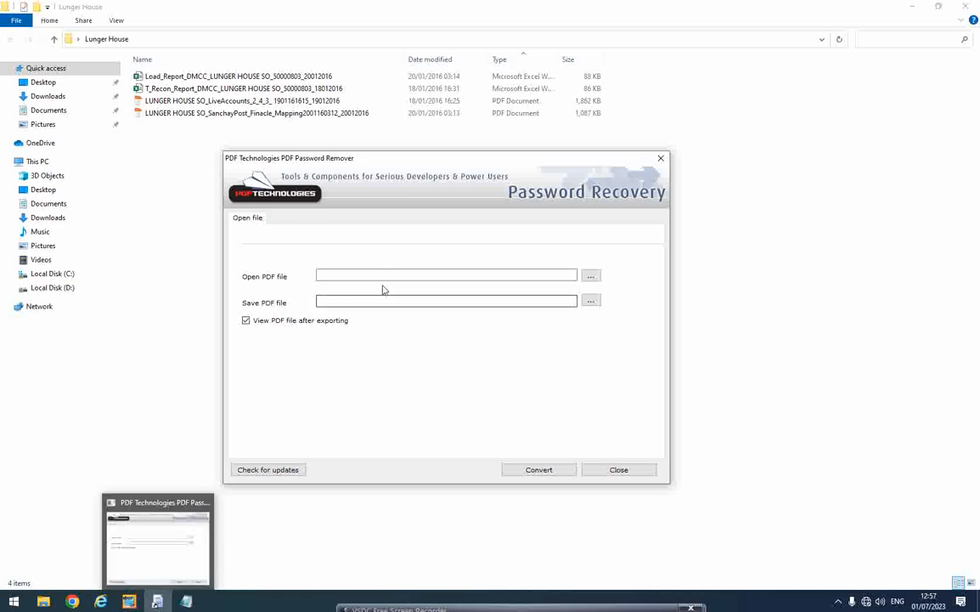
pyautogui.click(593, 277)
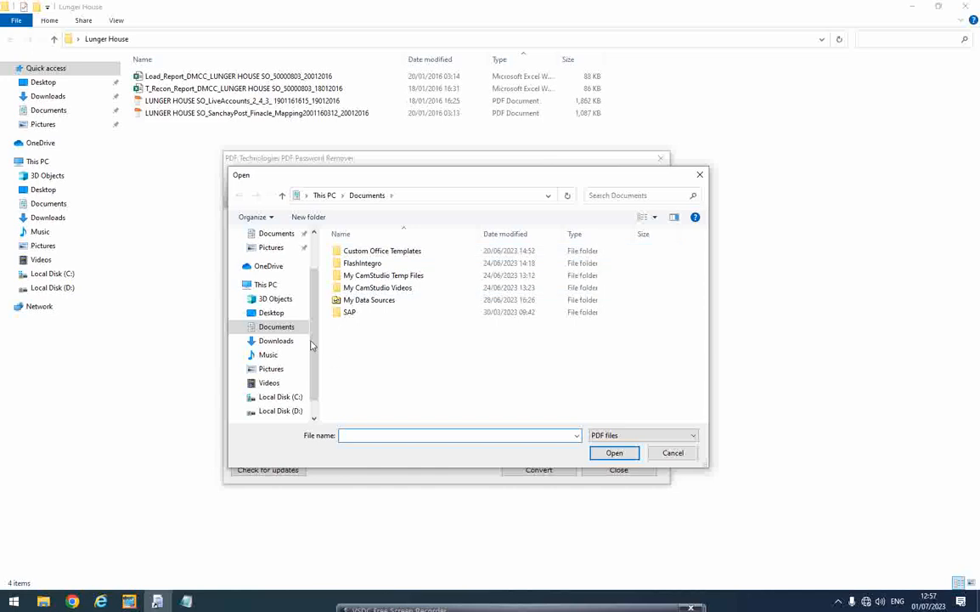
pyautogui.click(273, 314)
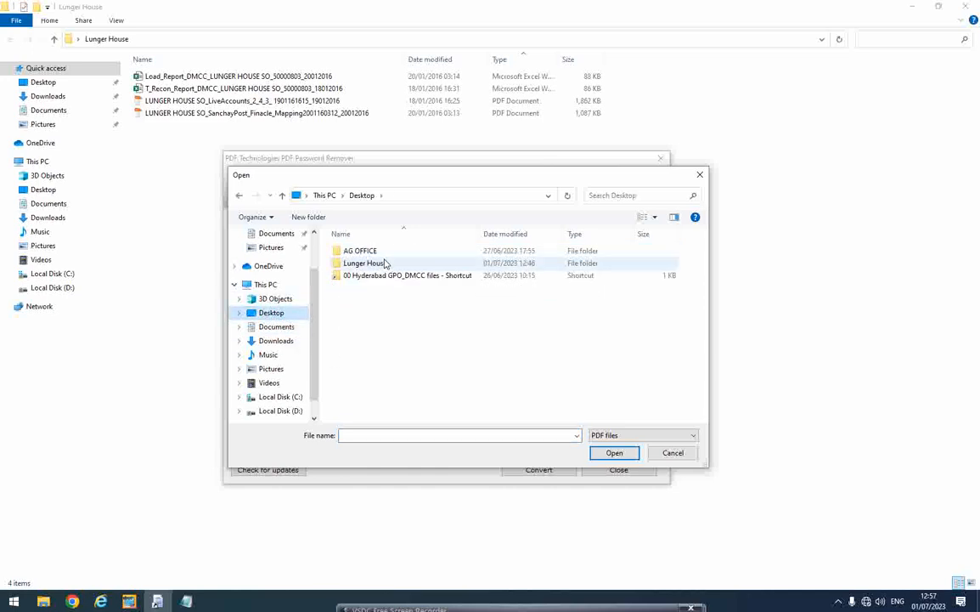
pyautogui.click(384, 263)
pyautogui.doubleClick(386, 263)
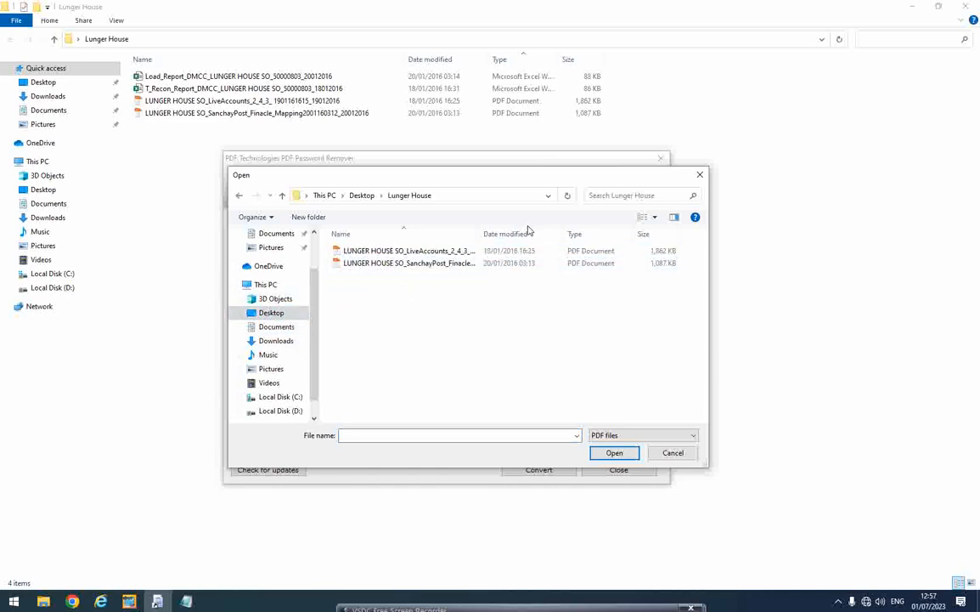
pyautogui.moveTo(483, 229); pyautogui.dragTo(561, 230)
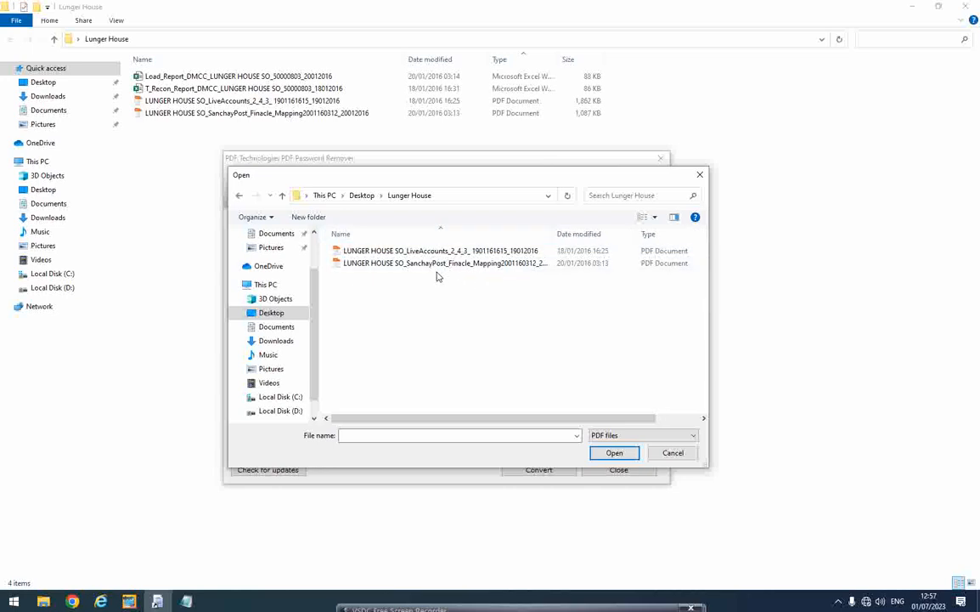
pyautogui.rightClick(447, 297)
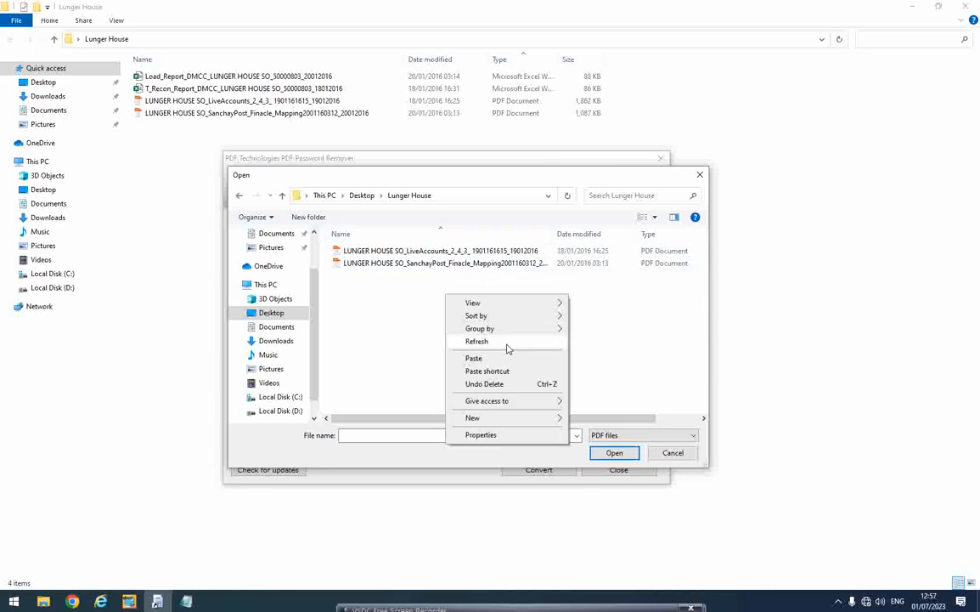
pyautogui.click(508, 343)
pyautogui.click(455, 254)
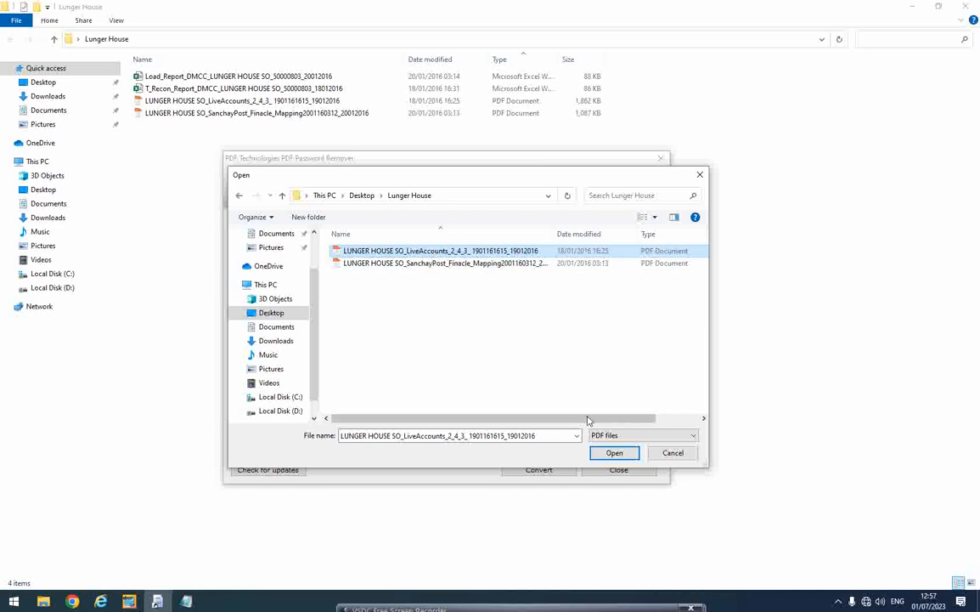
pyautogui.click(618, 454)
# - Check the "-copy.pdf" ending of the save path and convert the LiveAccounts PDF into an unrestricted copy
pyautogui.click(561, 301)
pyautogui.press('End')
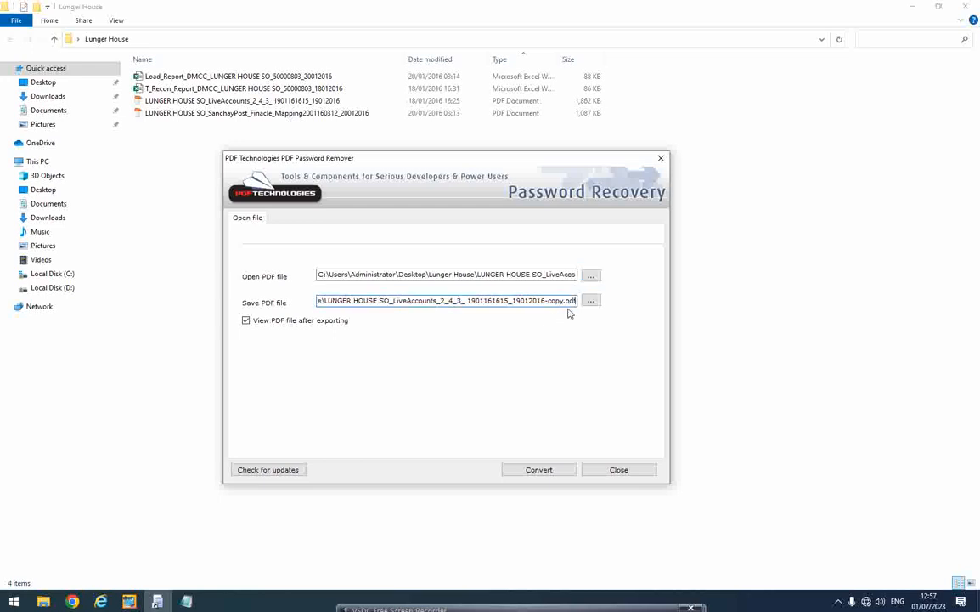
pyautogui.doubleClick(552, 301)
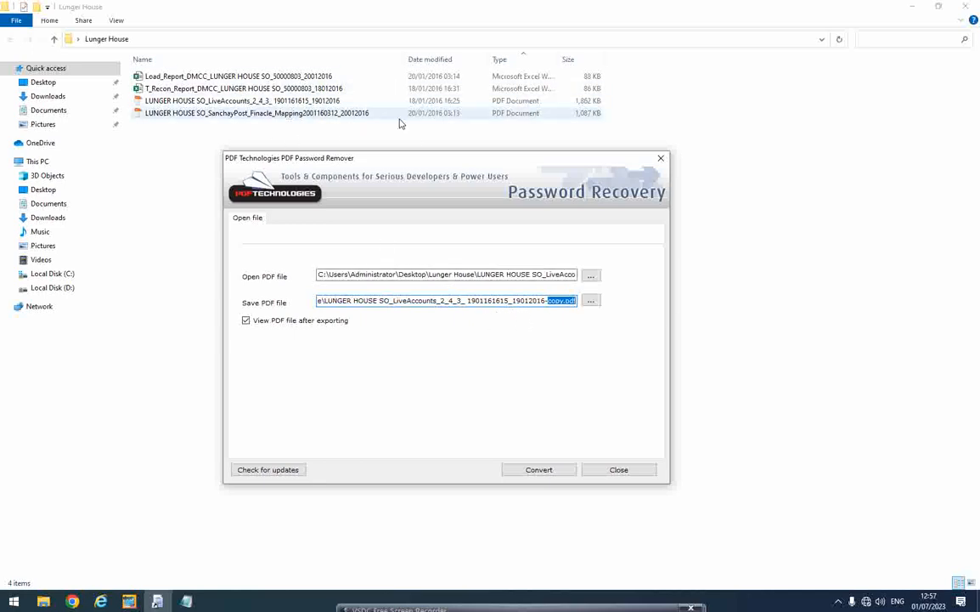
pyautogui.click(553, 301)
pyautogui.doubleClick(552, 301)
pyautogui.click(553, 301)
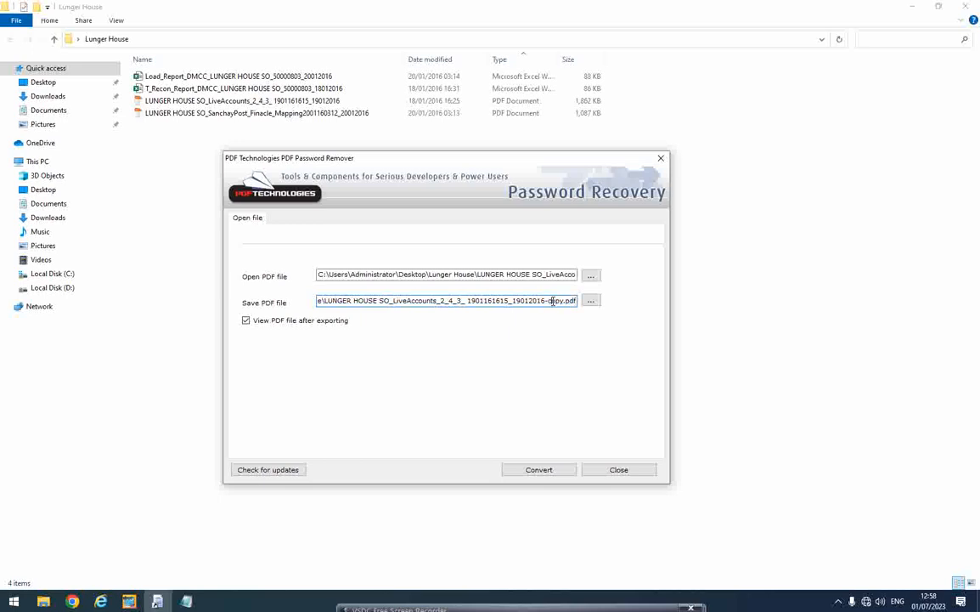
pyautogui.click(536, 473)
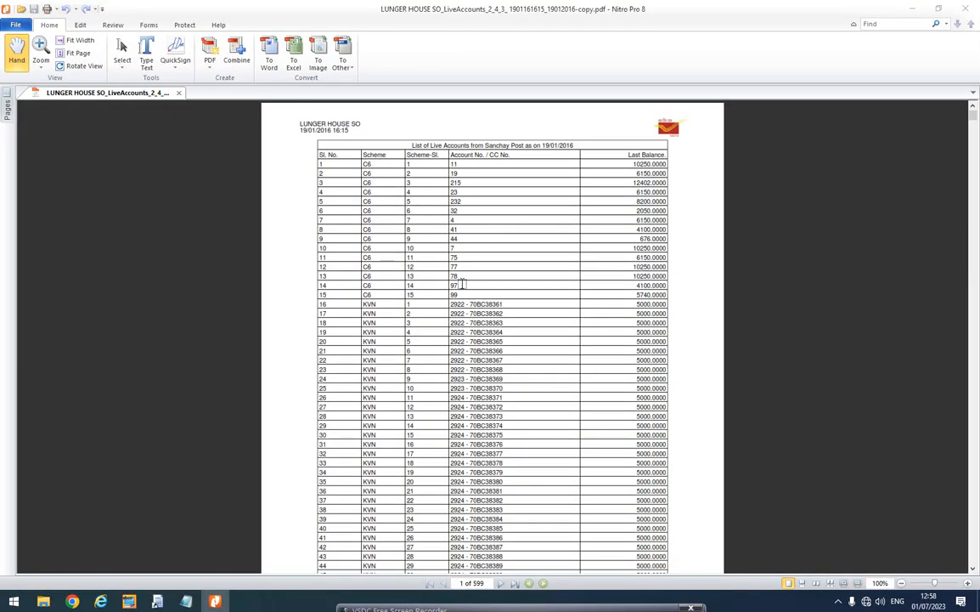
# - Look over the unrestricted LiveAccounts copy and open its PDF to Excel conversion settings with the file selected
pyautogui.scroll(-3, 337, 235)
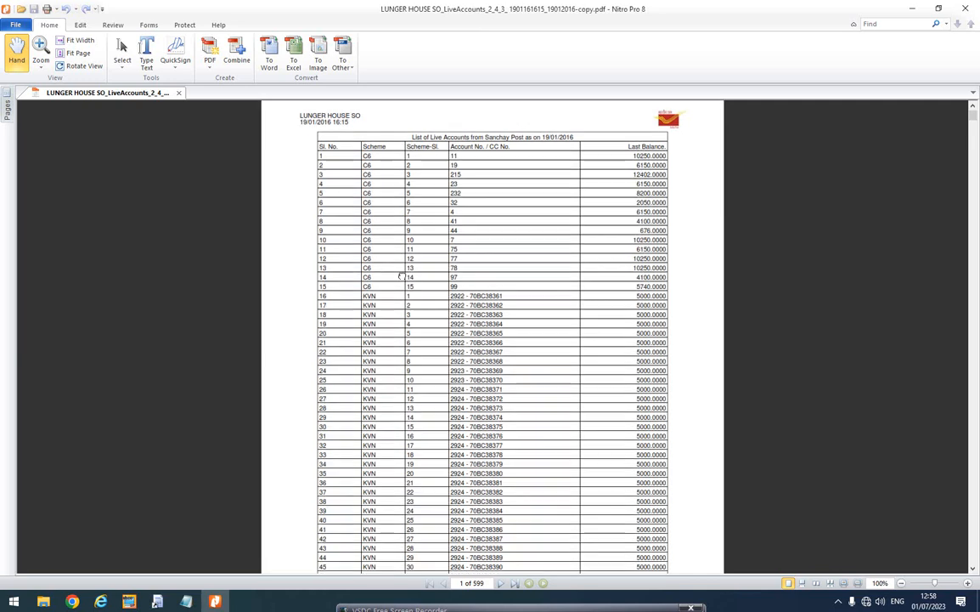
pyautogui.scroll(3, 384, 321)
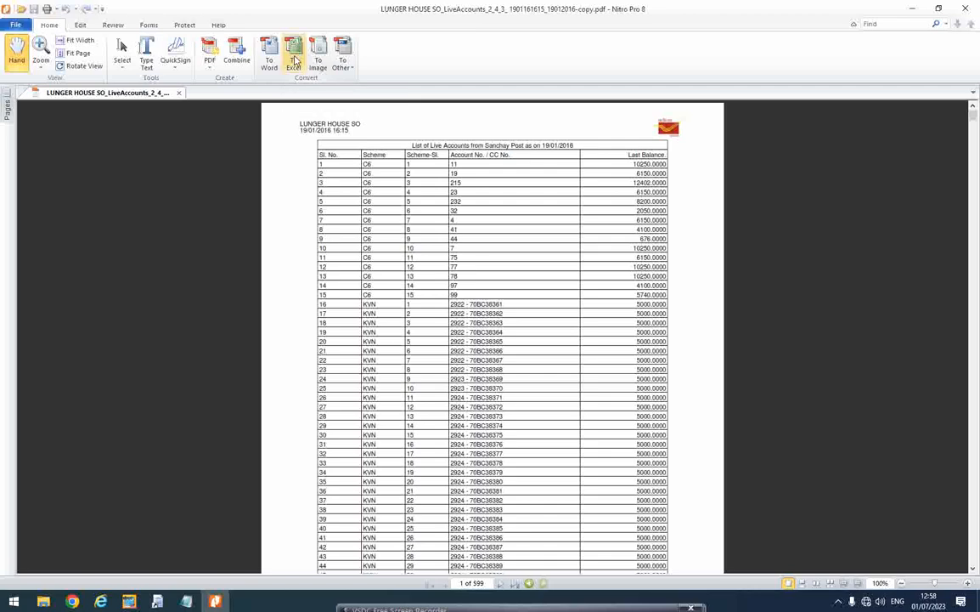
pyautogui.click(294, 59)
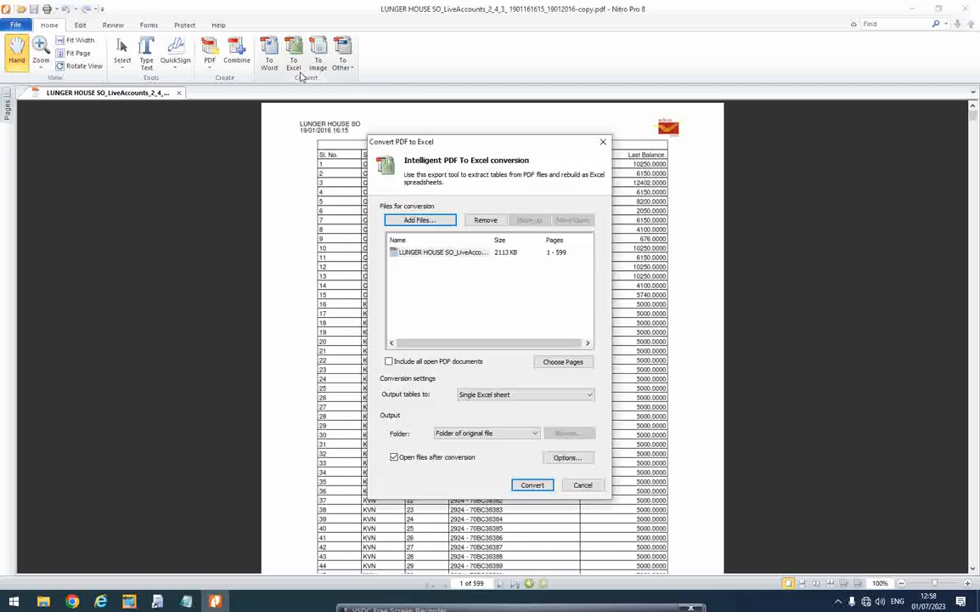
pyautogui.click(467, 254)
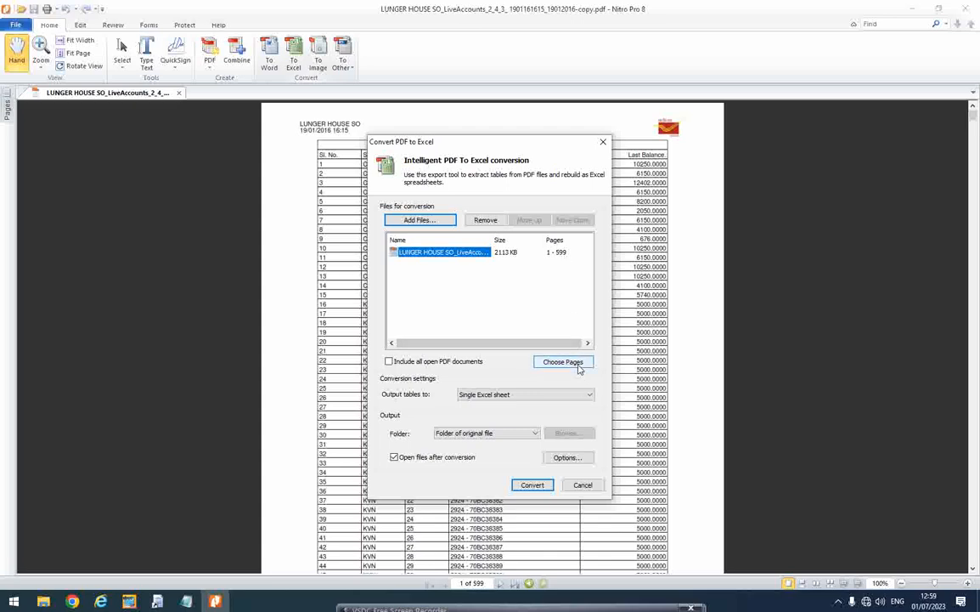
pyautogui.click(563, 362)
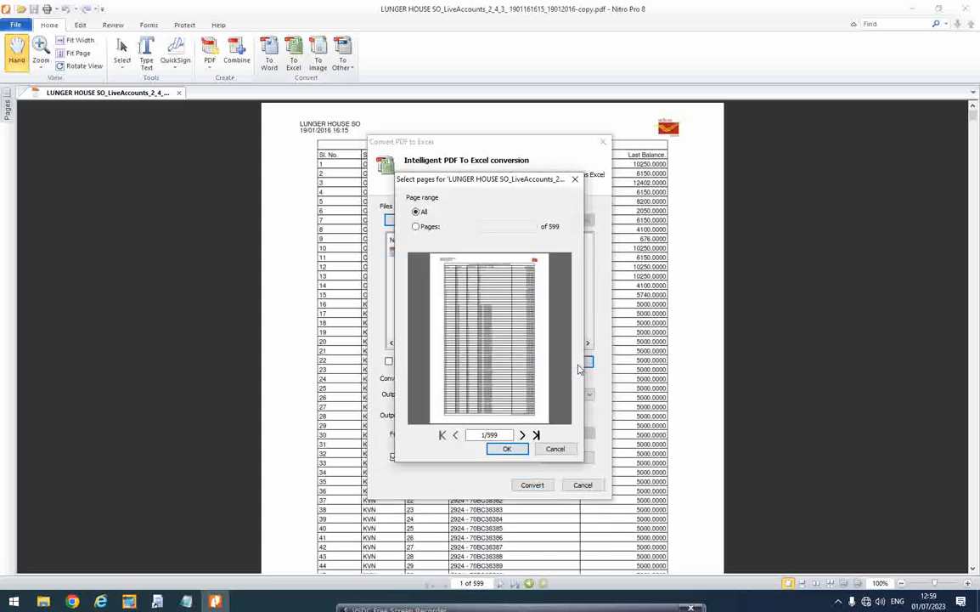
pyautogui.click(416, 226)
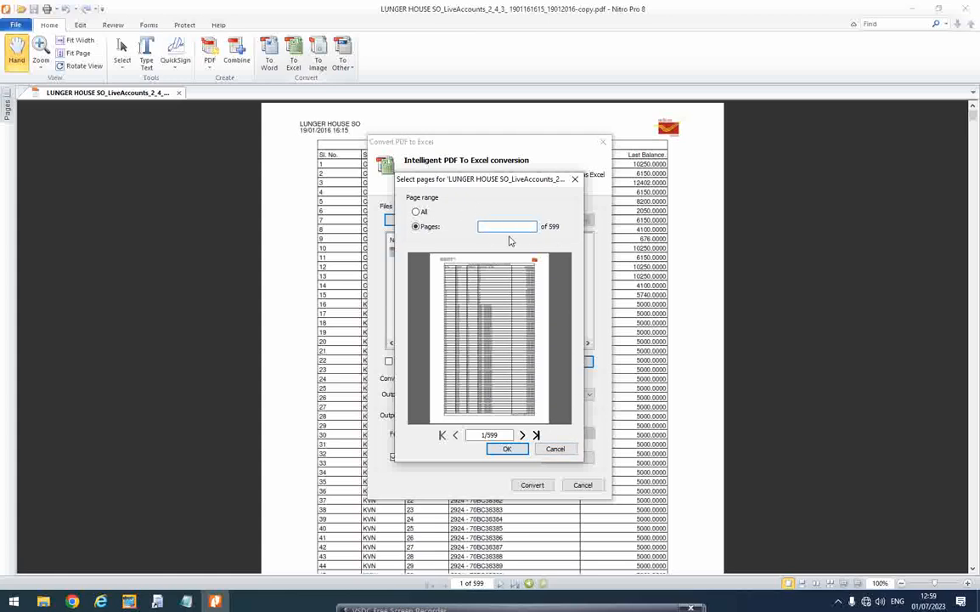
pyautogui.click(553, 448)
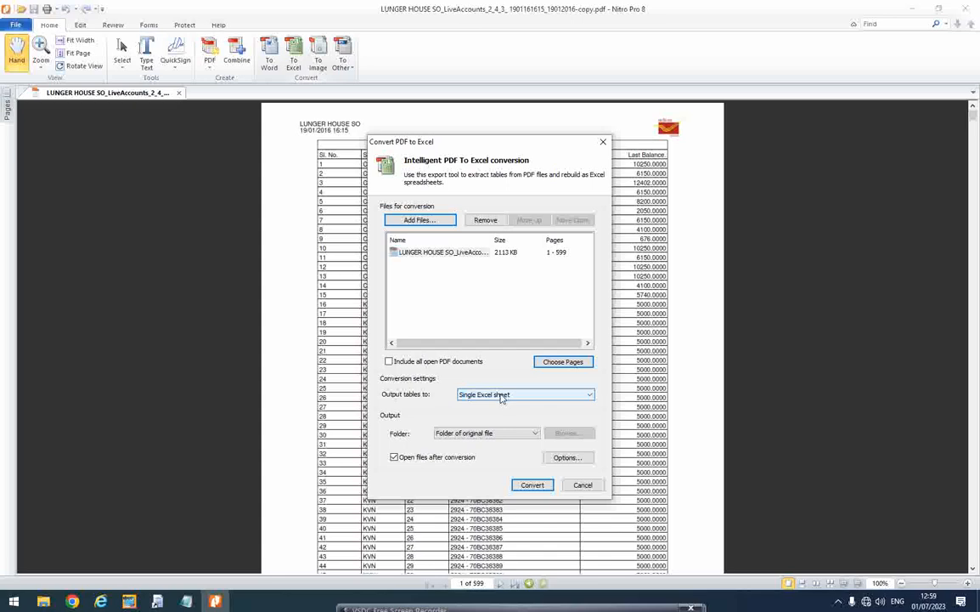
# - Convert all pages of the LiveAccounts copy to a single Excel sheet in the original file's folder
pyautogui.click(550, 491)
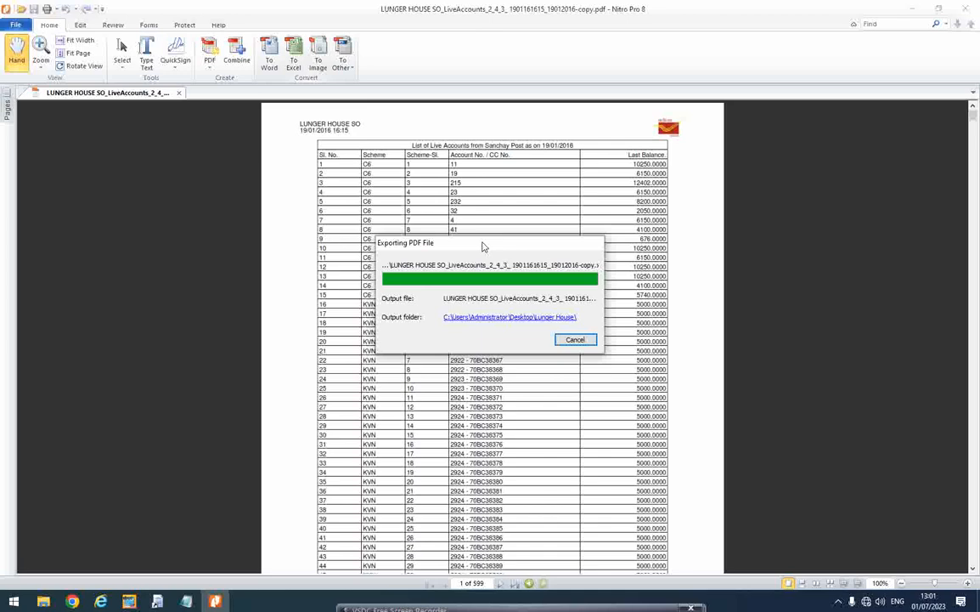
pyautogui.moveTo(494, 246); pyautogui.dragTo(513, 247)
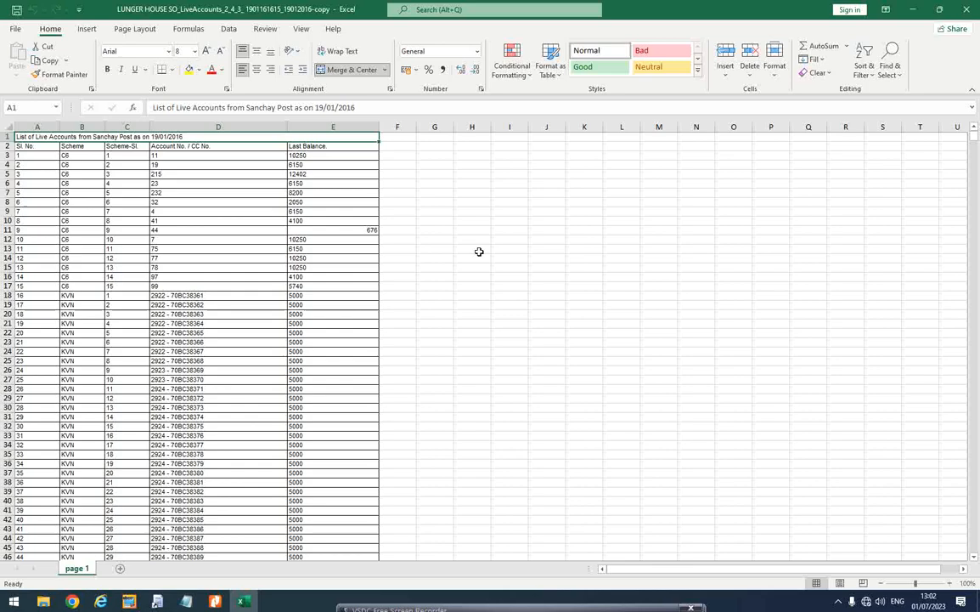
# - Examine the repeated page-time and header rows in the converted LiveAccounts workbook, and close the workbook and Nitro Pro 8
pyautogui.click(334, 351)
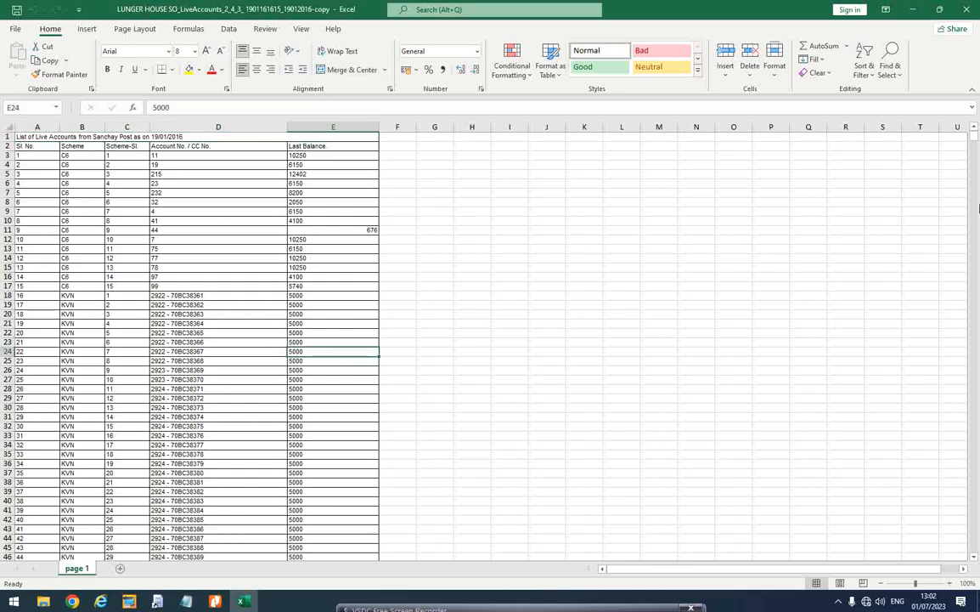
pyautogui.moveTo(974, 134); pyautogui.dragTo(974, 165)
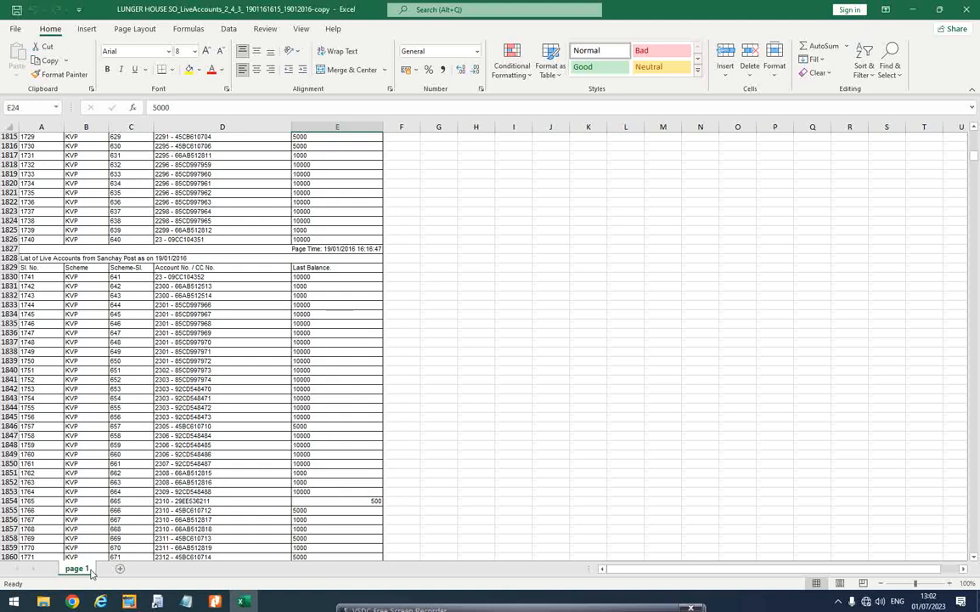
pyautogui.click(193, 248)
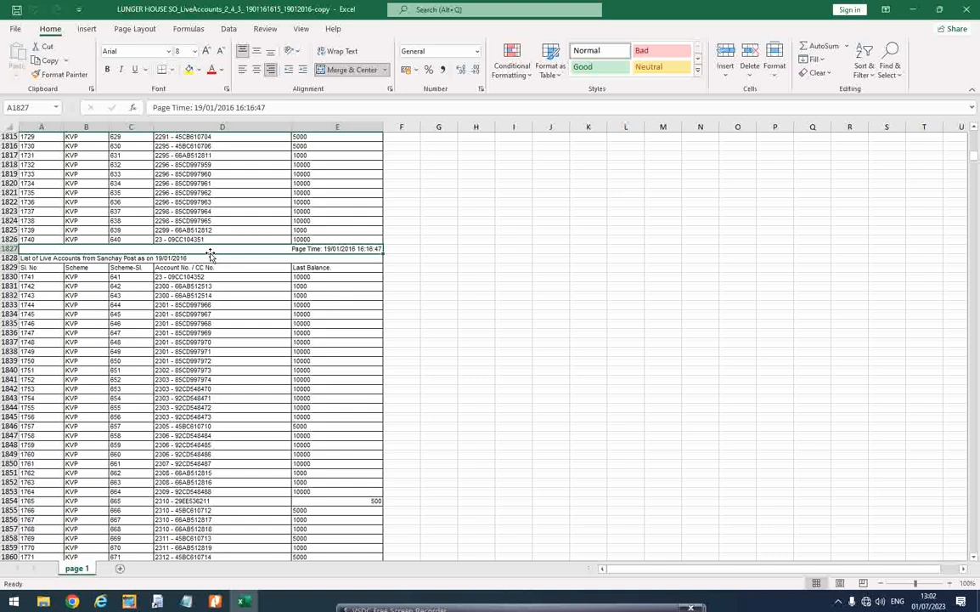
pyautogui.click(219, 266)
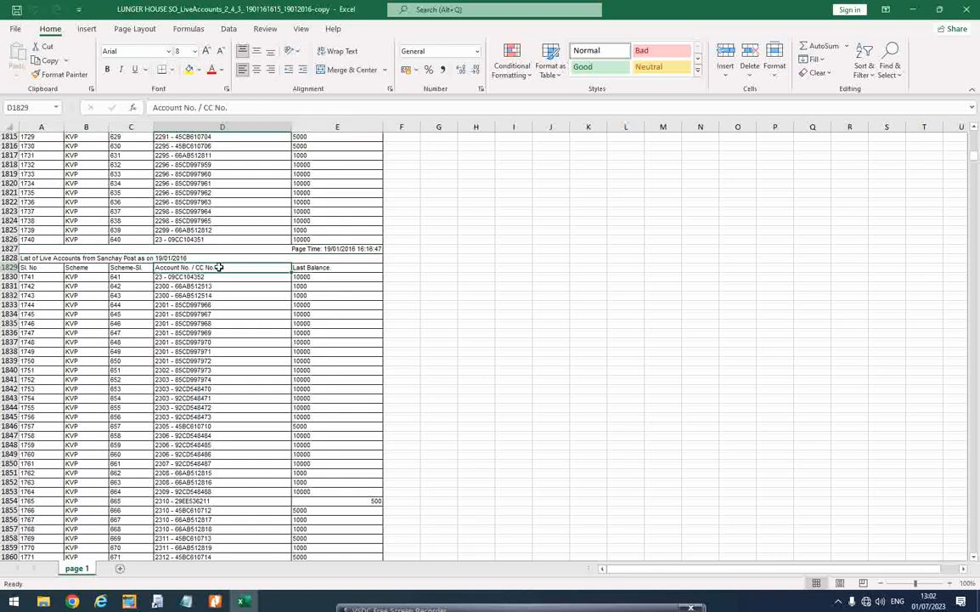
pyautogui.click(966, 11)
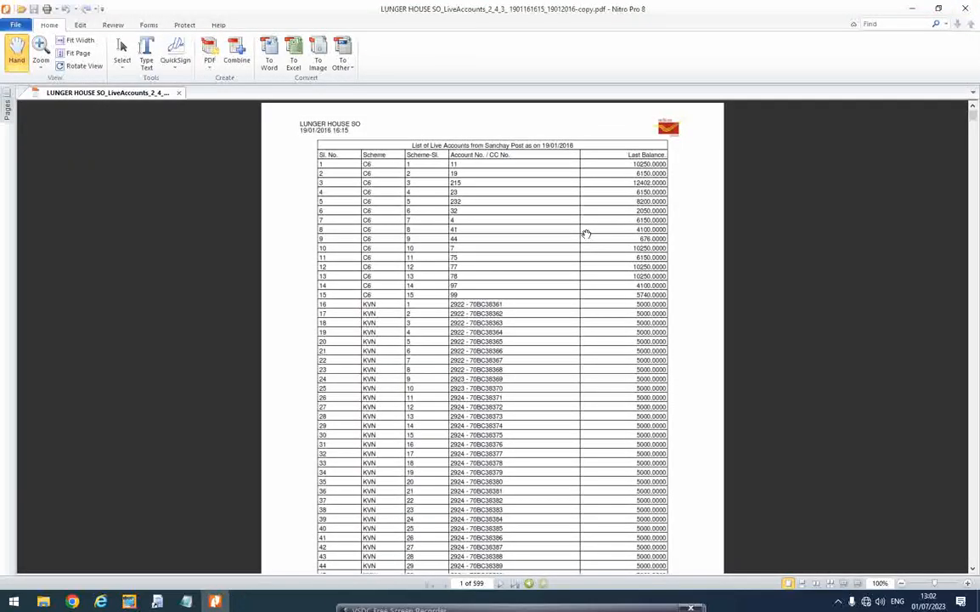
pyautogui.click(968, 9)
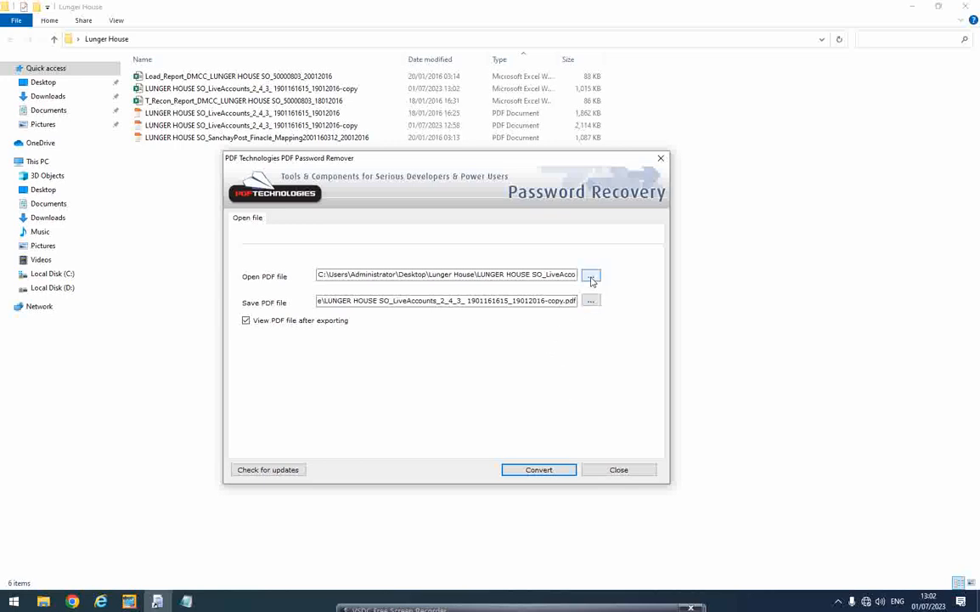
pyautogui.click(591, 276)
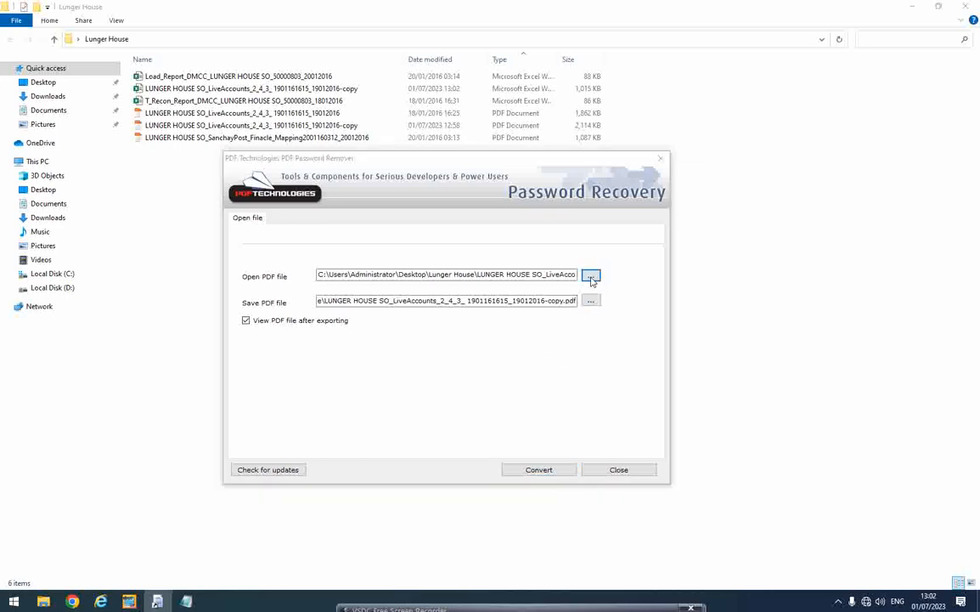
pyautogui.click(505, 276)
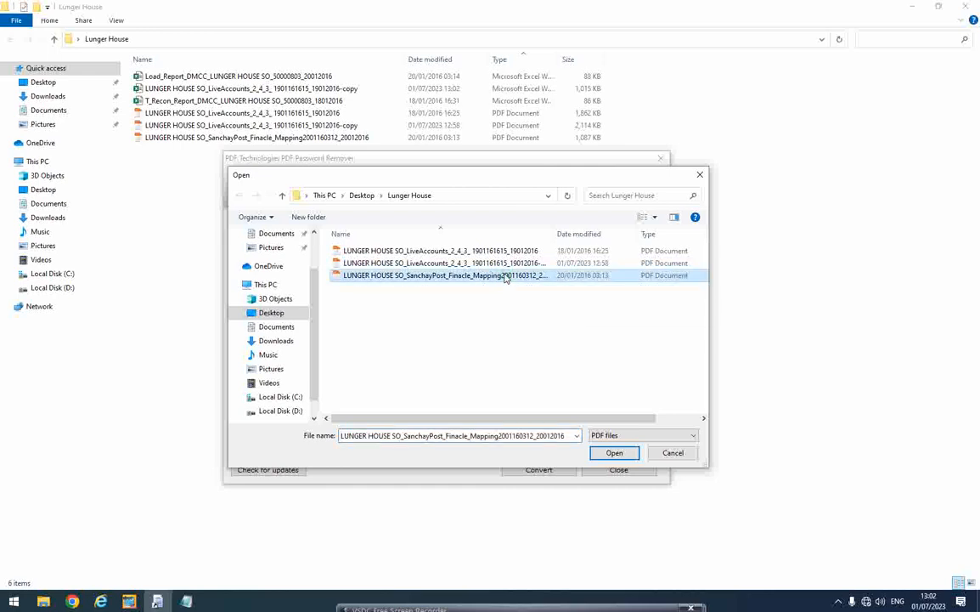
pyautogui.click(614, 452)
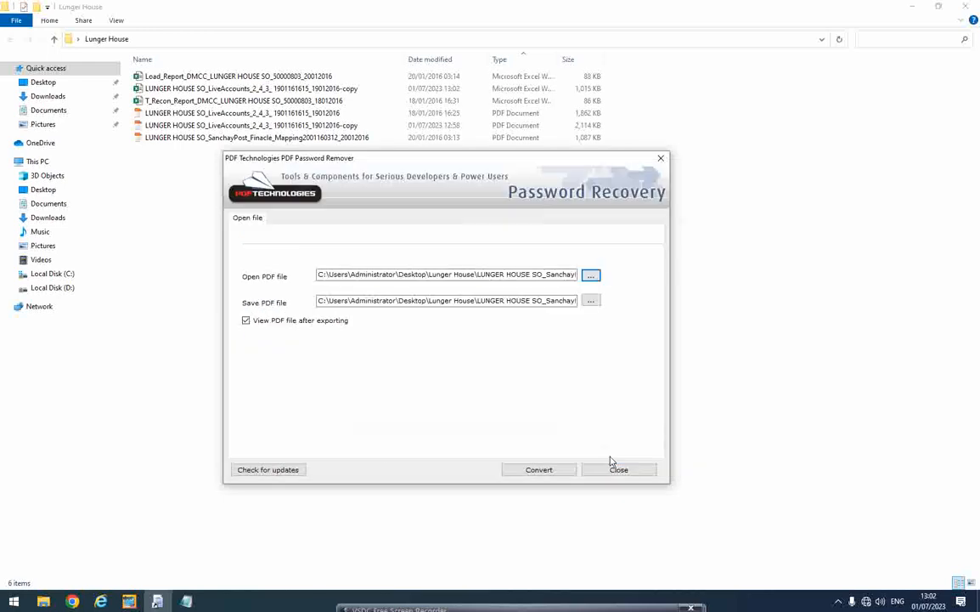
pyautogui.click(548, 472)
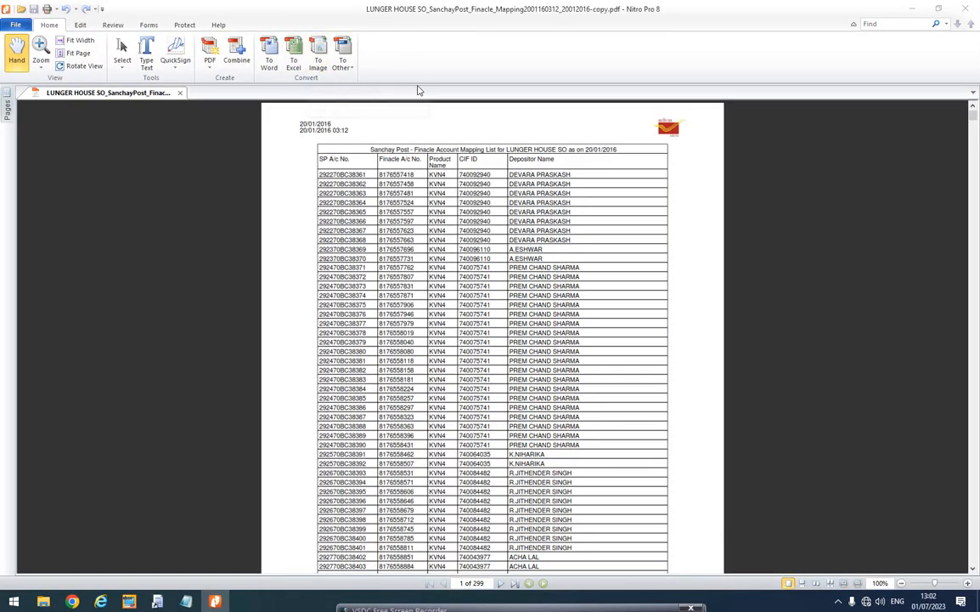
# - Convert all pages of the unrestricted SanchayPost Finacle Mapping copy to a single Excel sheet in the original file's folder
pyautogui.scroll(-2, 689, 320)
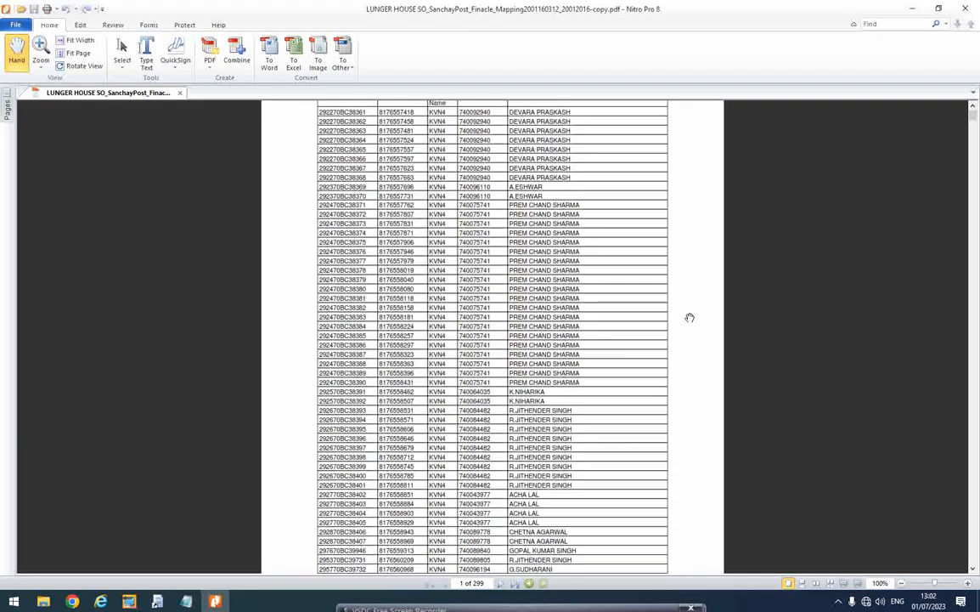
pyautogui.scroll(2, 340, 178)
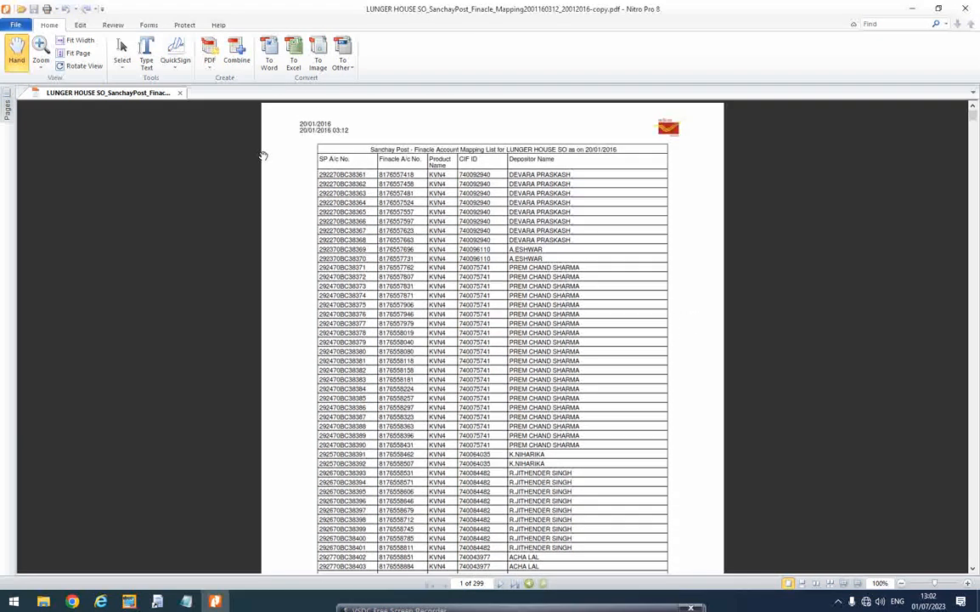
pyautogui.click(294, 61)
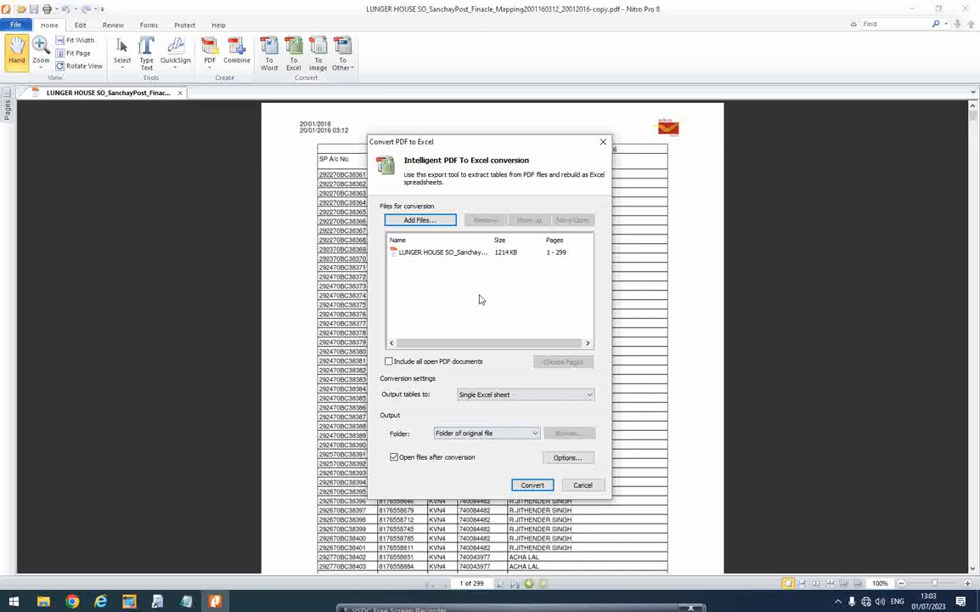
pyautogui.click(450, 253)
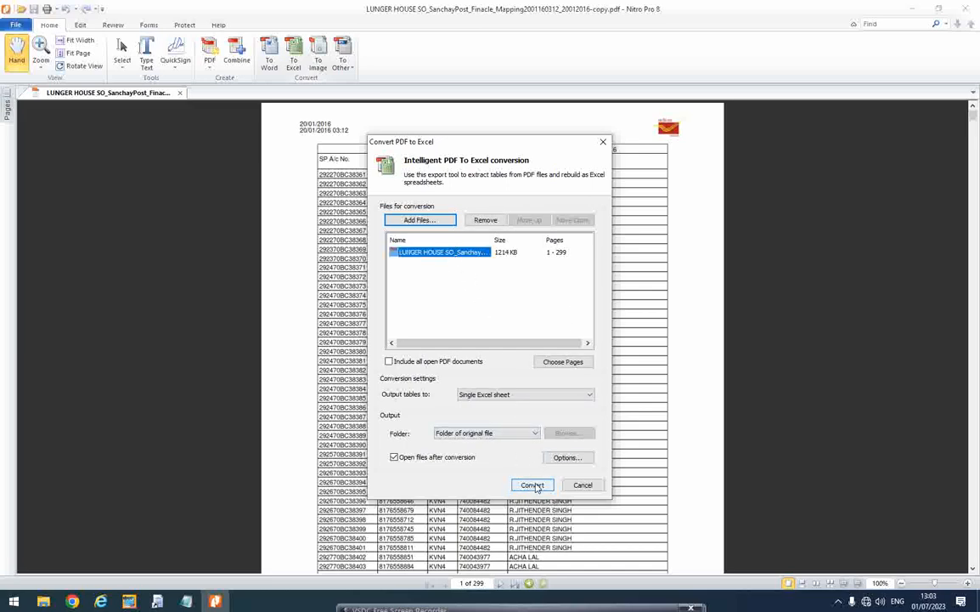
pyautogui.click(536, 486)
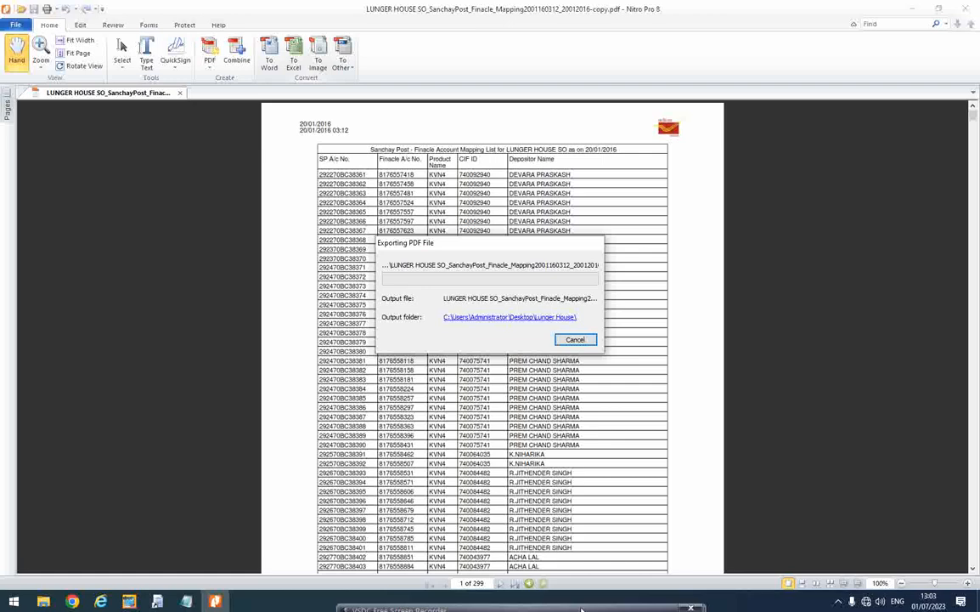
pyautogui.moveTo(581, 609); pyautogui.dragTo(600, 455)
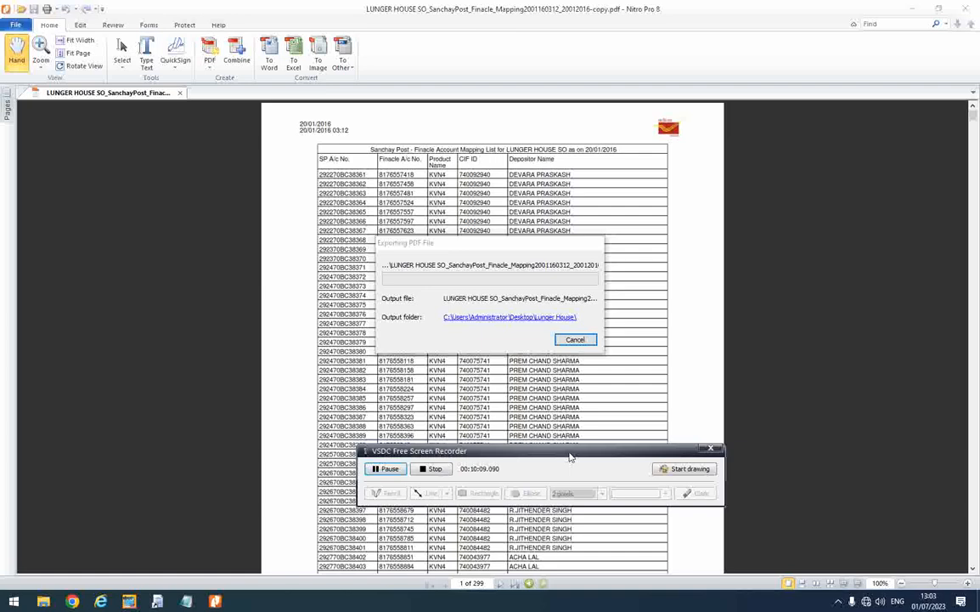
pyautogui.moveTo(568, 456); pyautogui.dragTo(582, 610)
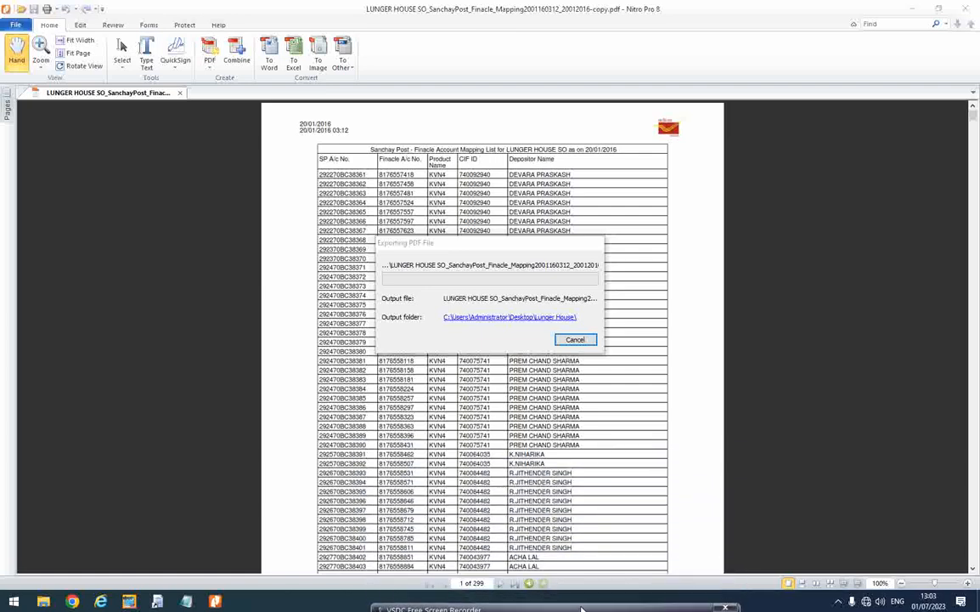
pyautogui.click(472, 248)
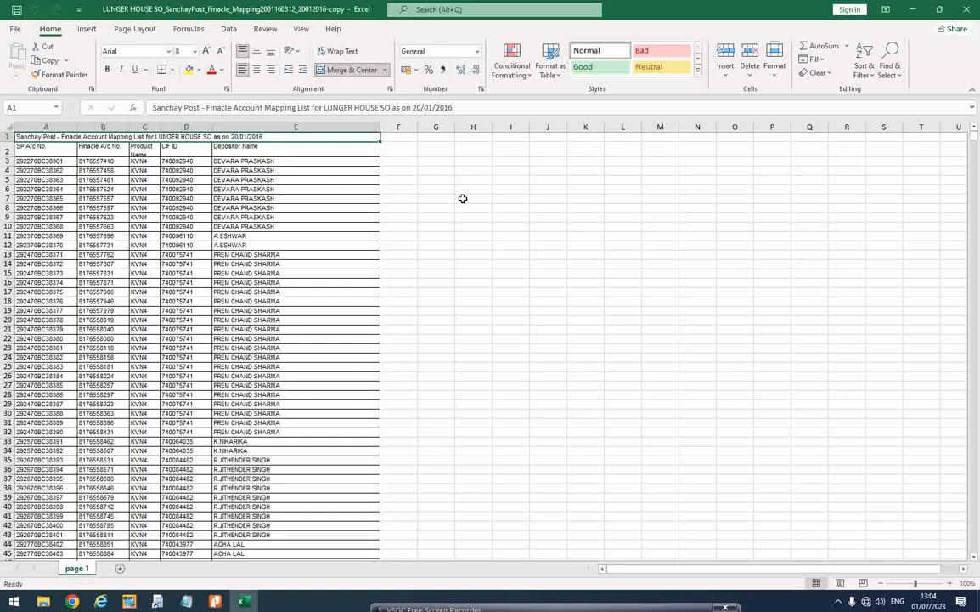
# - Examine the repeated header and page-time rows in the converted Finacle mapping workbook, and close it, Nitro Pro 8 and PDF Password Remover
pyautogui.click(200, 523)
pyautogui.moveTo(975, 140); pyautogui.dragTo(976, 145)
pyautogui.click(344, 359)
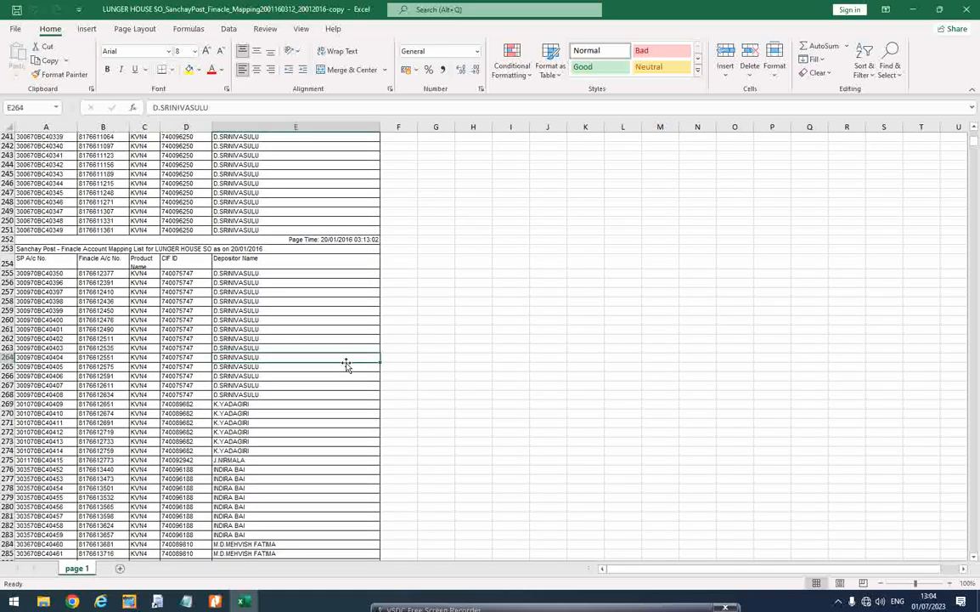
pyautogui.click(965, 12)
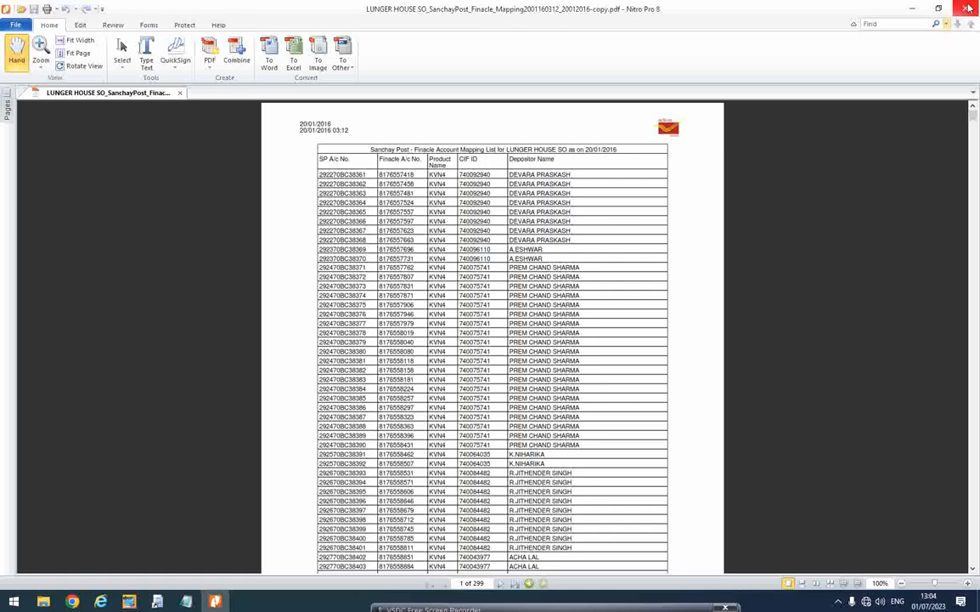
pyautogui.click(970, 9)
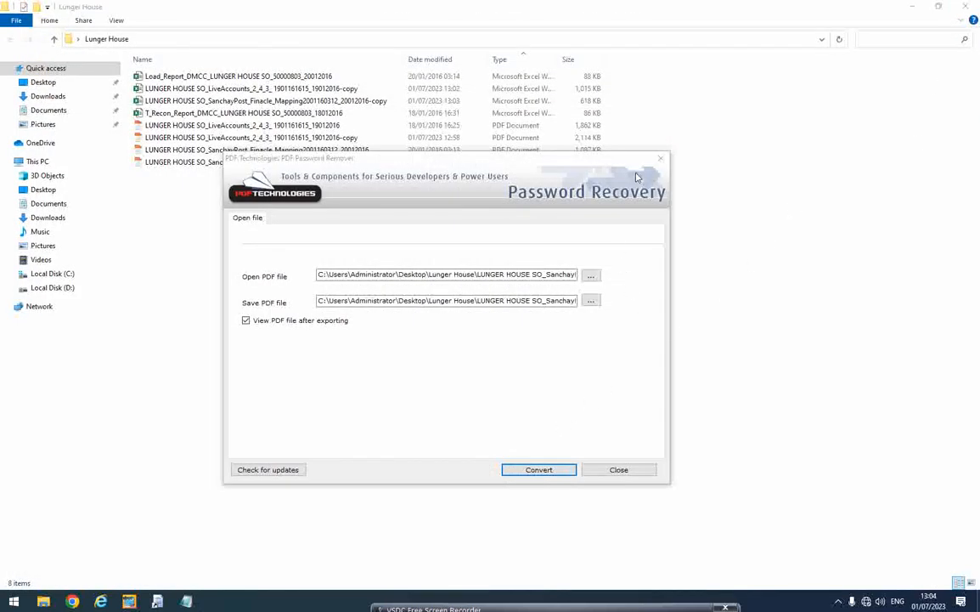
pyautogui.click(575, 174)
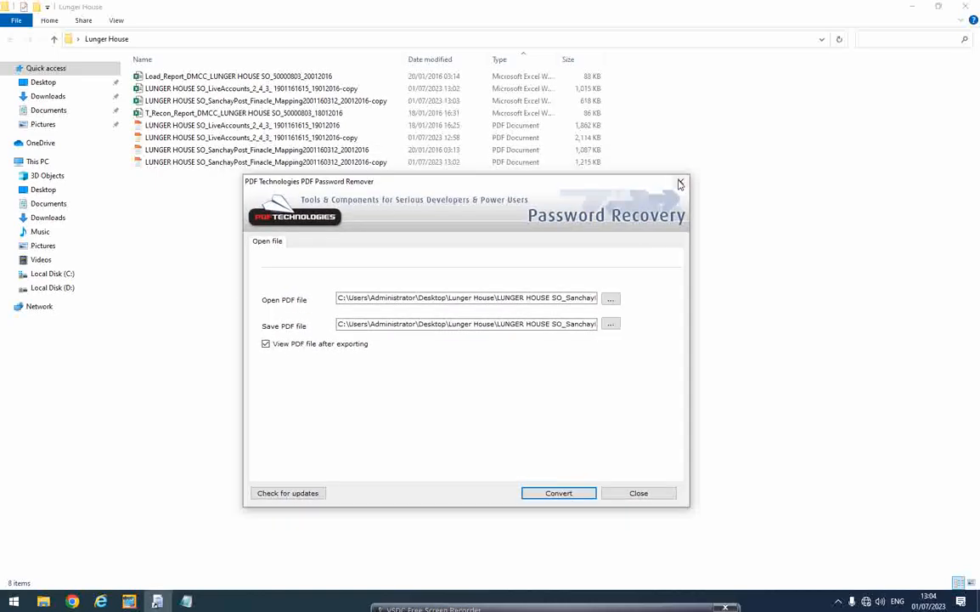
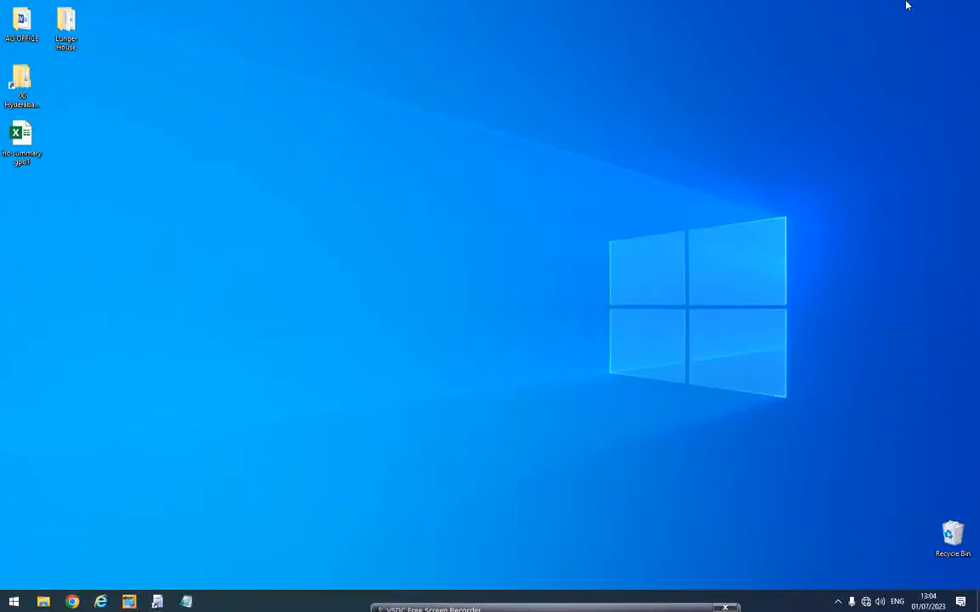
# - Create a folder named POSB Reconciliation on the desktop and open it
pyautogui.rightClick(449, 111)
pyautogui.click(494, 150)
pyautogui.rightClick(308, 108)
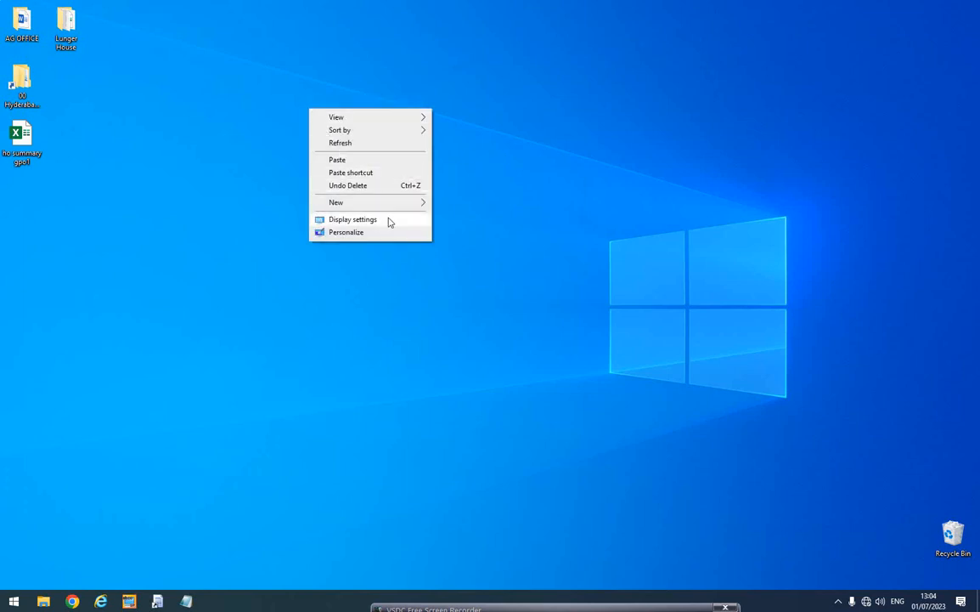
pyautogui.click(399, 204)
pyautogui.click(501, 205)
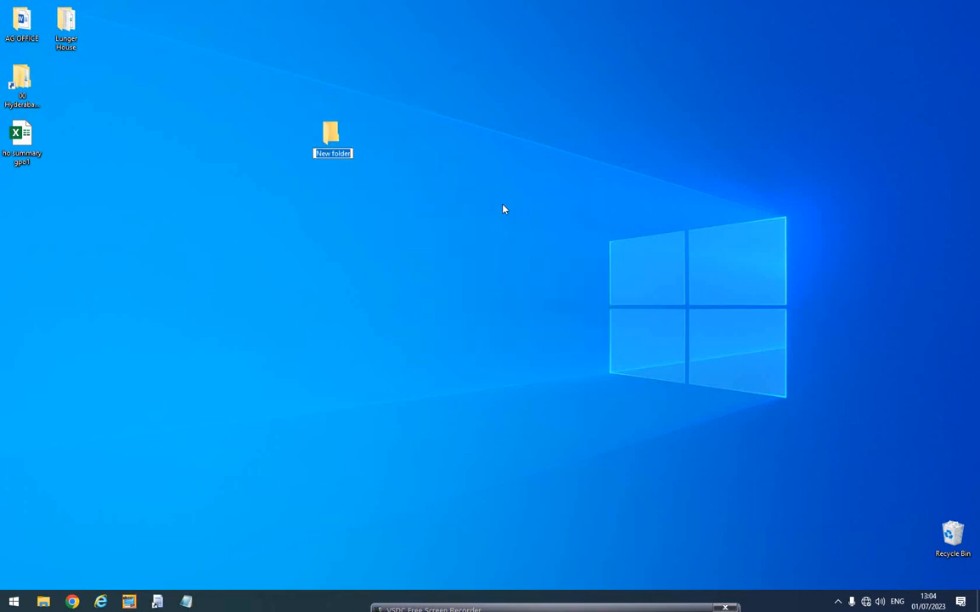
pyautogui.write('PC')
pyautogui.write('SB Re')
pyautogui.write('concil')
pyautogui.write('iation')
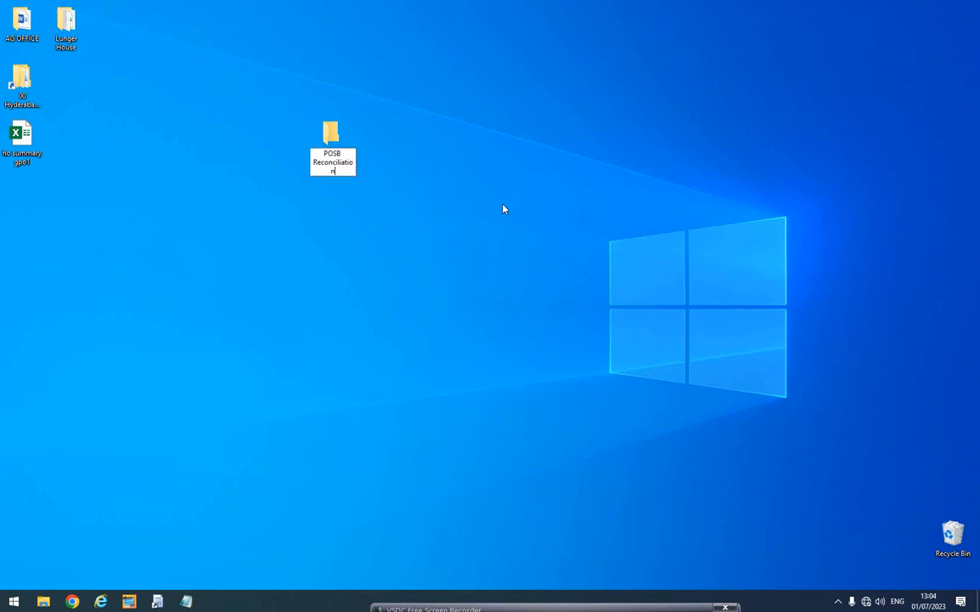
pyautogui.press('Return')
pyautogui.press('Return')
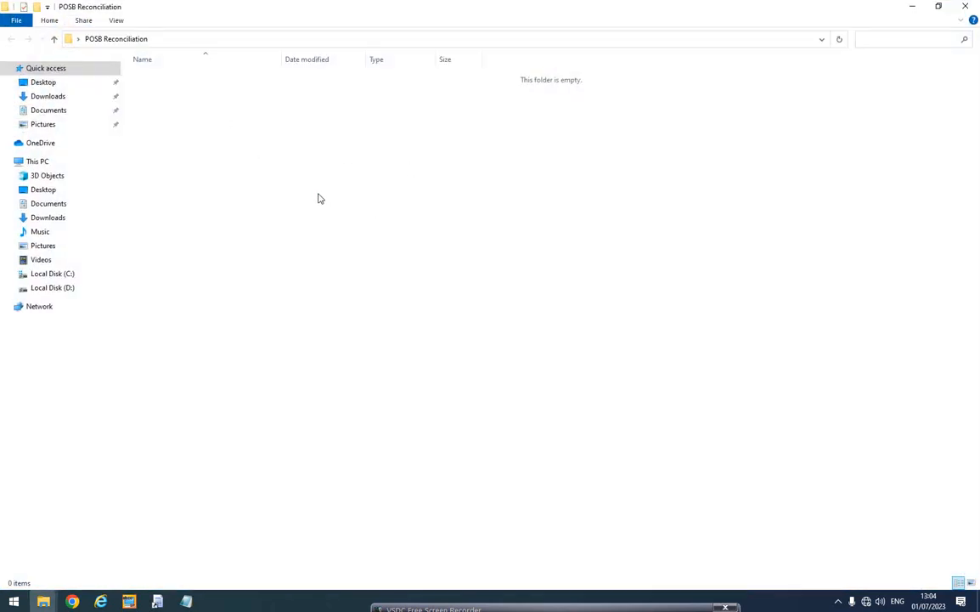
# - Create a subfolder named Lunger House inside POSB Reconciliation and open it
pyautogui.rightClick(340, 152)
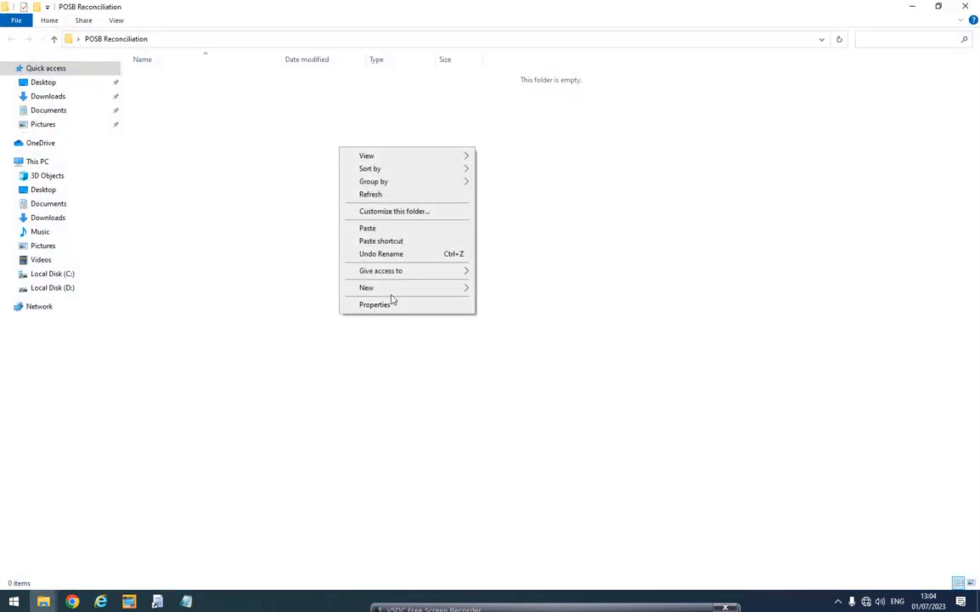
pyautogui.moveTo(380, 292)
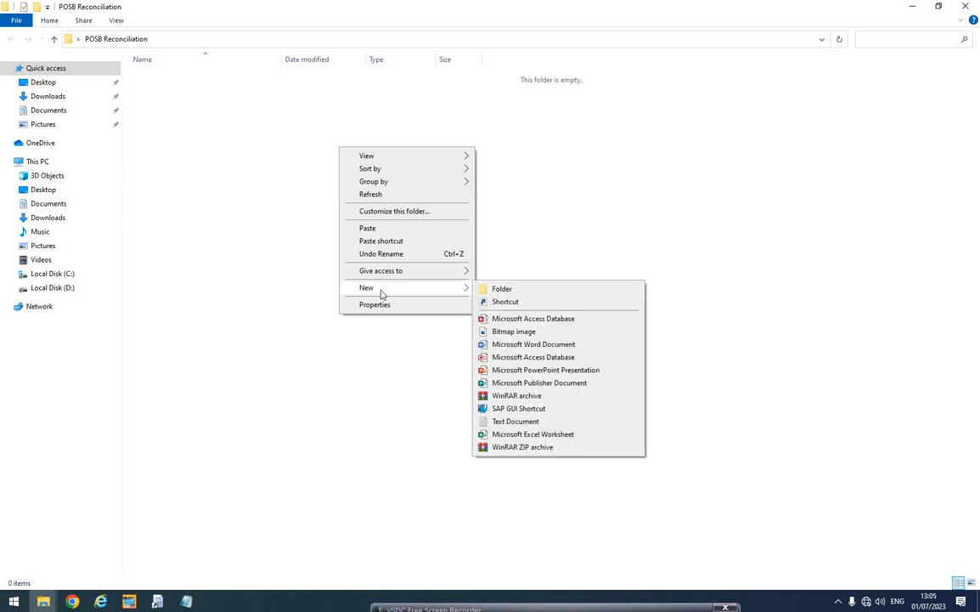
pyautogui.click(560, 291)
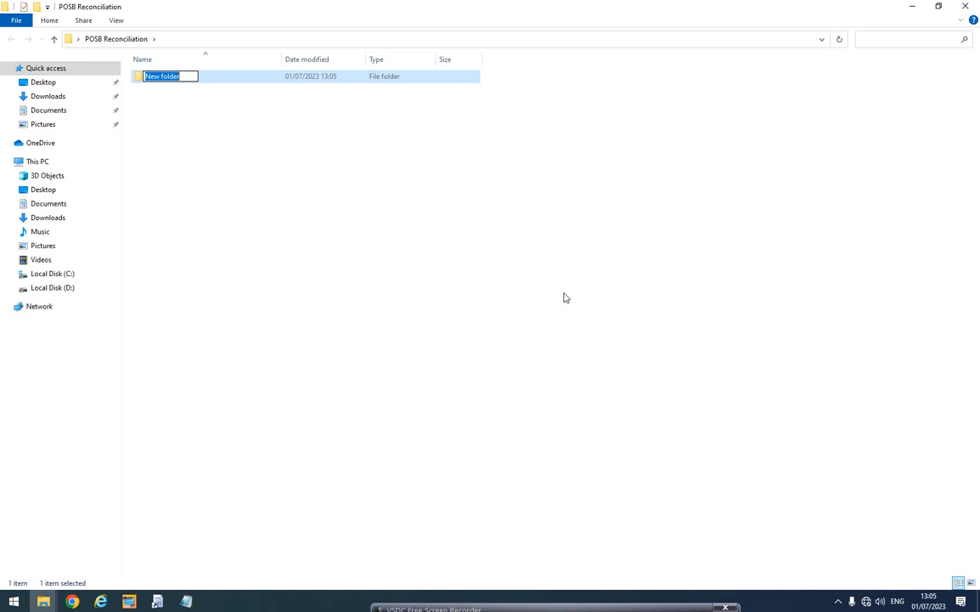
pyautogui.write('Lu')
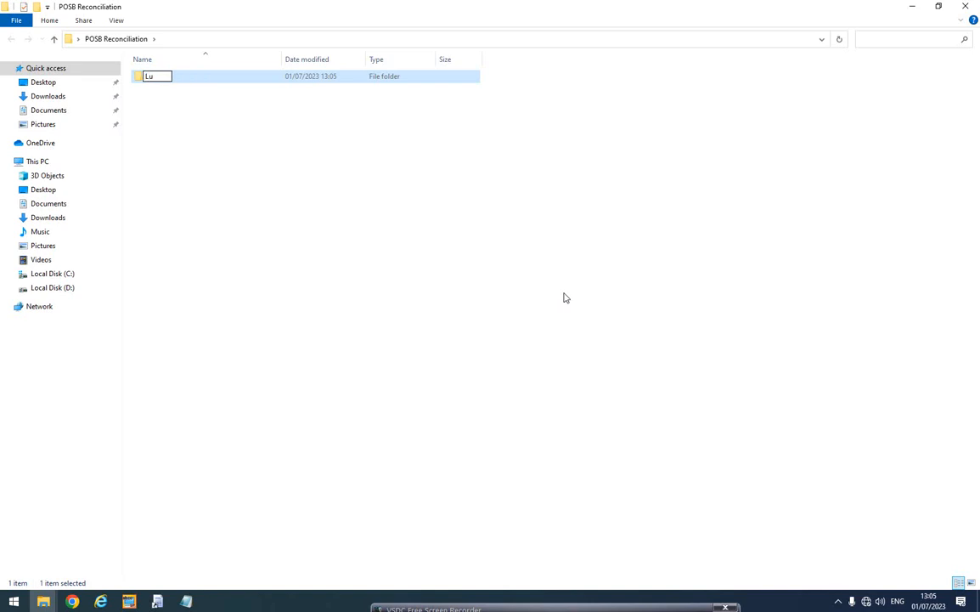
pyautogui.write('nger House')
pyautogui.press('Return')
pyautogui.press('Return')
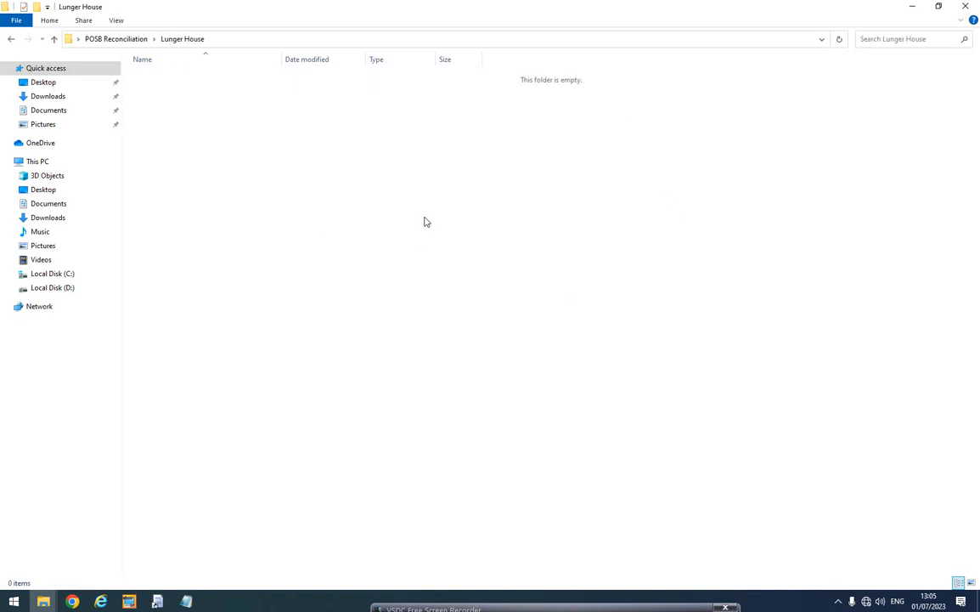
# - Create three new folders with default names inside the Lunger House subfolder
pyautogui.rightClick(391, 177)
pyautogui.moveTo(444, 318)
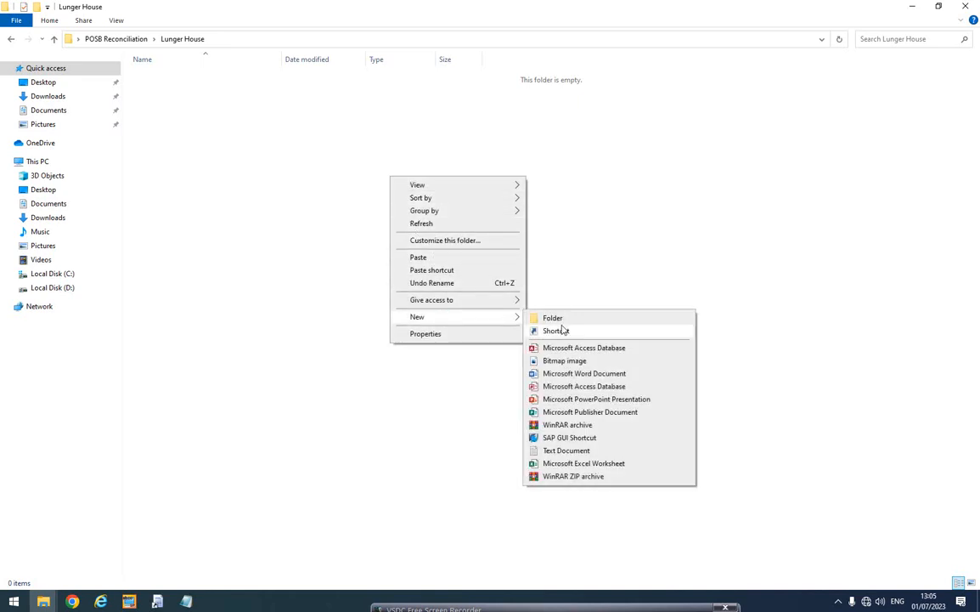
pyautogui.click(567, 321)
pyautogui.click(451, 220)
pyautogui.rightClick(451, 220)
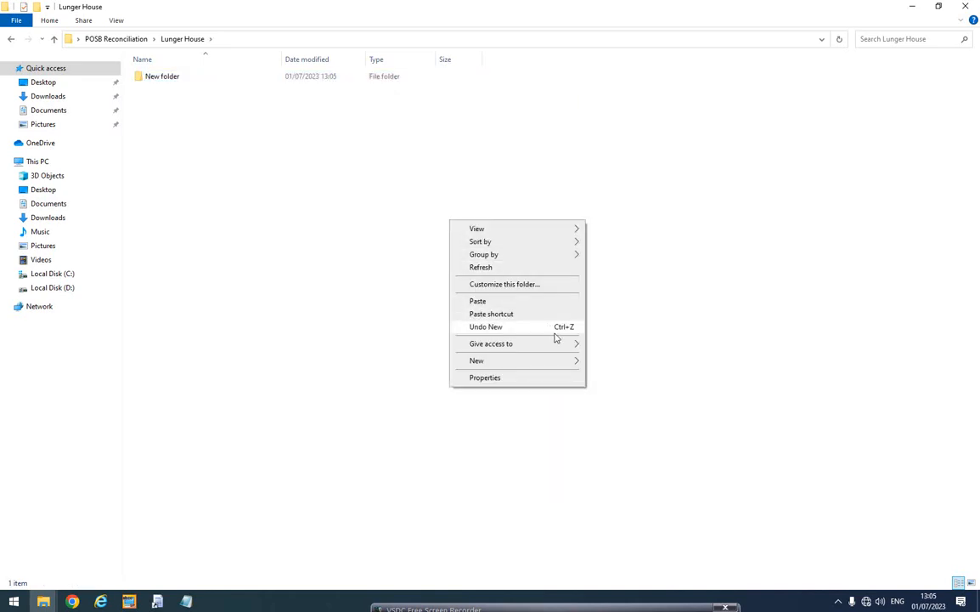
pyautogui.moveTo(568, 360)
pyautogui.click(612, 362)
pyautogui.click(356, 262)
pyautogui.rightClick(356, 264)
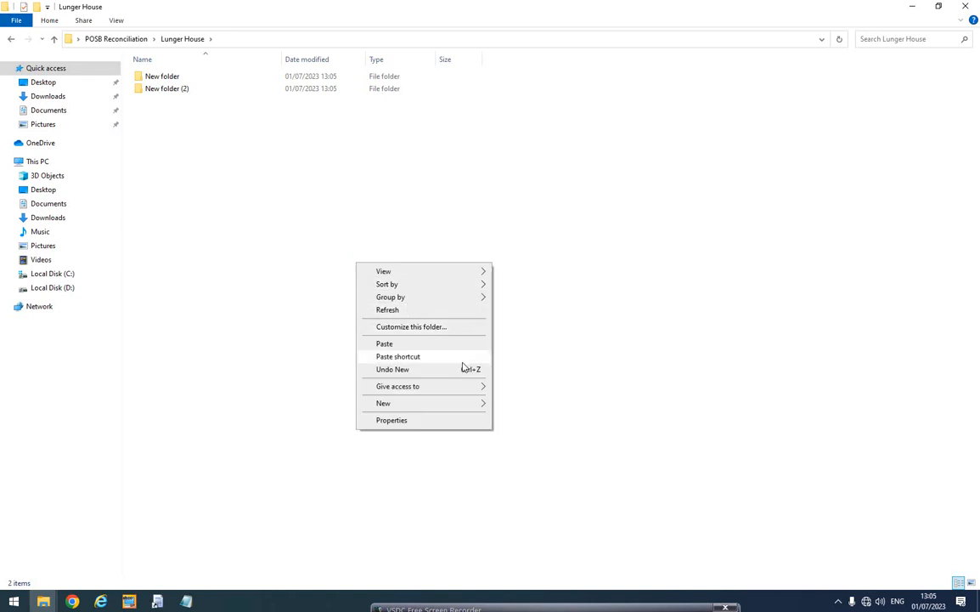
pyautogui.click(510, 404)
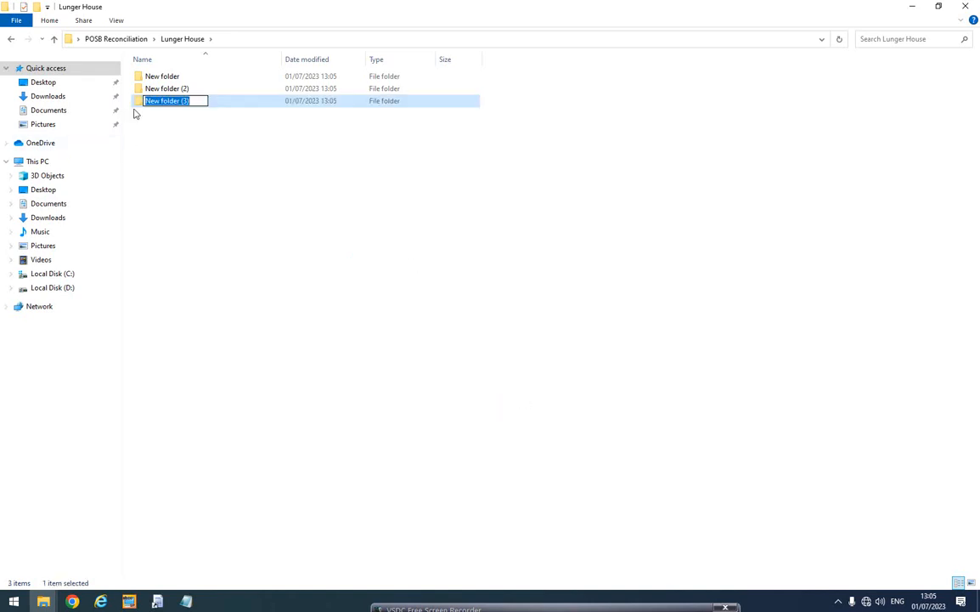
# - Rename the first new folder as 00 DMCC files
pyautogui.click(149, 82)
pyautogui.click(149, 82)
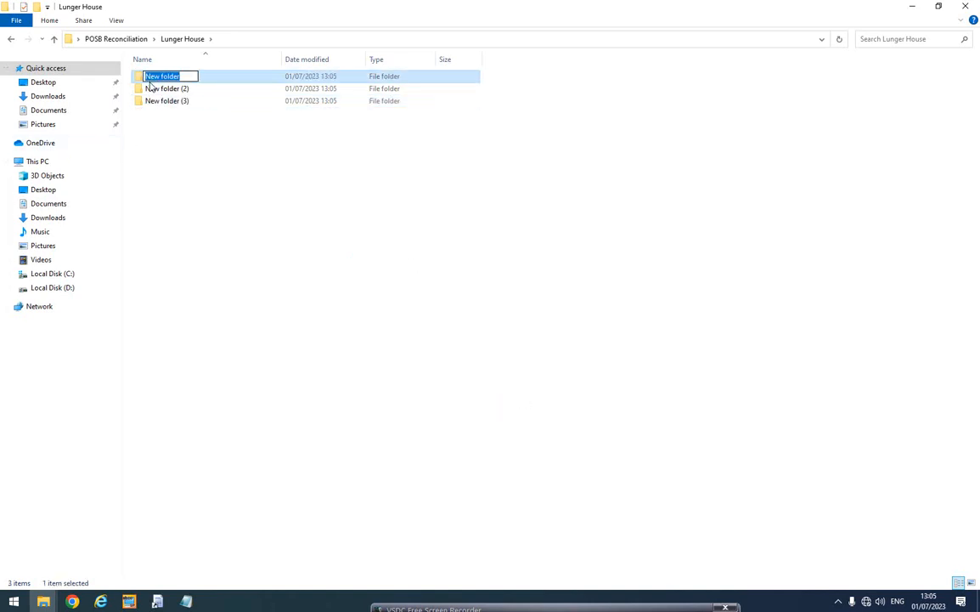
pyautogui.write('00 DMM')
pyautogui.press('BackSpace')
pyautogui.write('CC files')
pyautogui.press('Return')
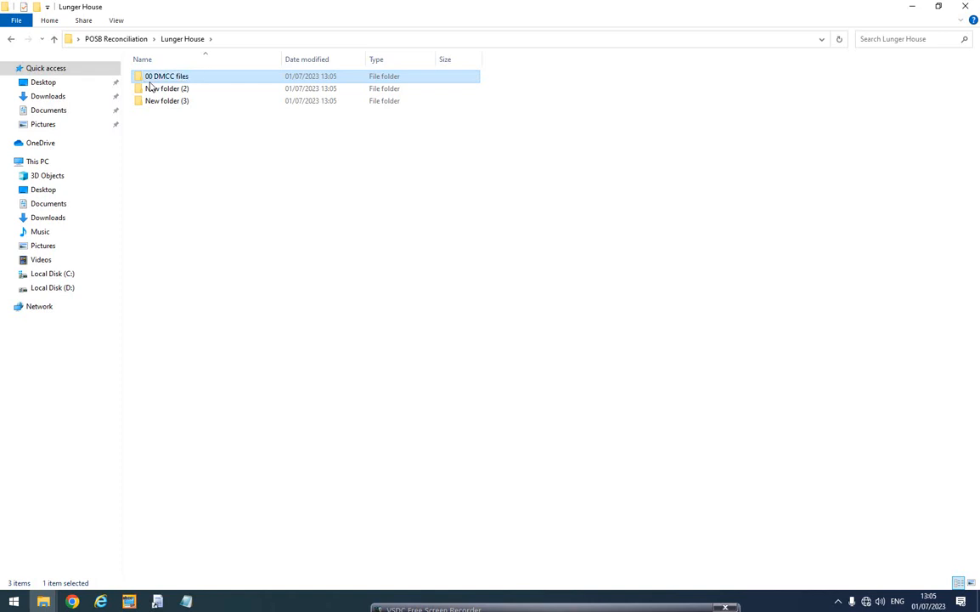
# - Rename the second new folder as 01 Sanchay files
pyautogui.click(150, 89)
pyautogui.press('F2')
pyautogui.write('01 Sanchat')
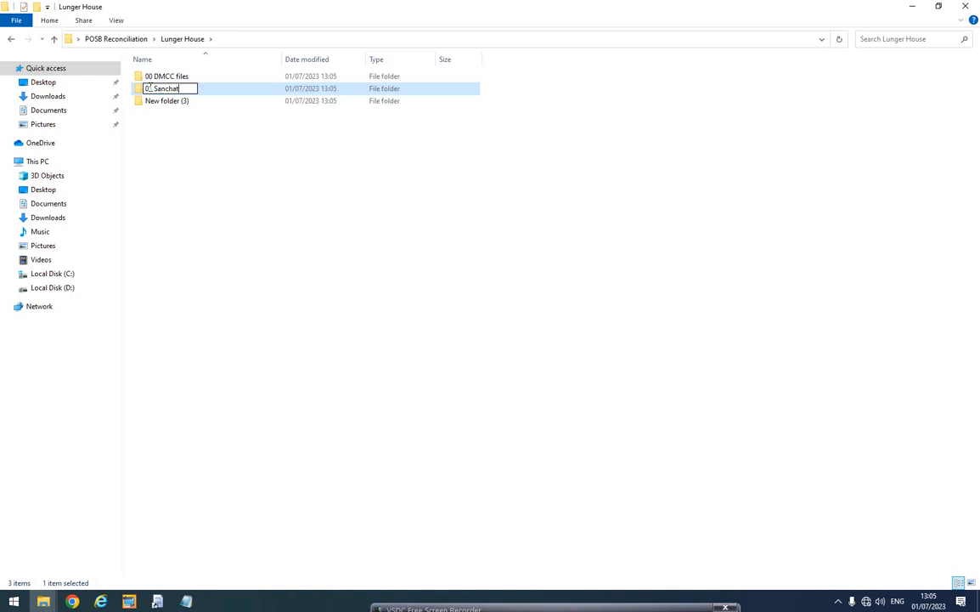
pyautogui.press('BackSpace')
pyautogui.write('y files')
pyautogui.press('Return')
# - Rename the third new folder as 02 Recon and refresh the folder view
pyautogui.click(170, 105)
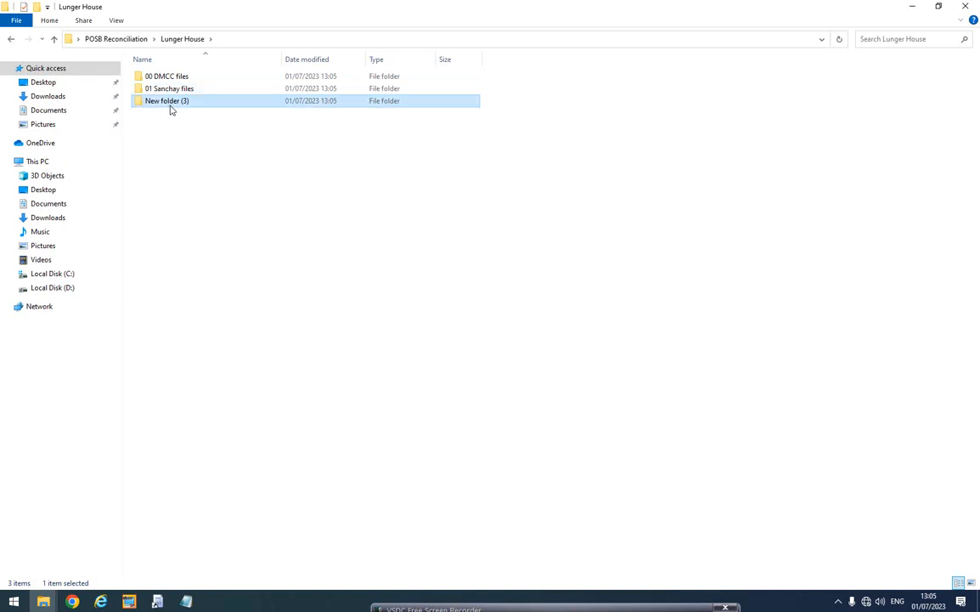
pyautogui.click(170, 104)
pyautogui.write('02 Recon')
pyautogui.press('Return')
pyautogui.rightClick(236, 152)
pyautogui.click(256, 197)
# - Open the 00 DMCC files folder and refresh its contents
pyautogui.click(186, 78)
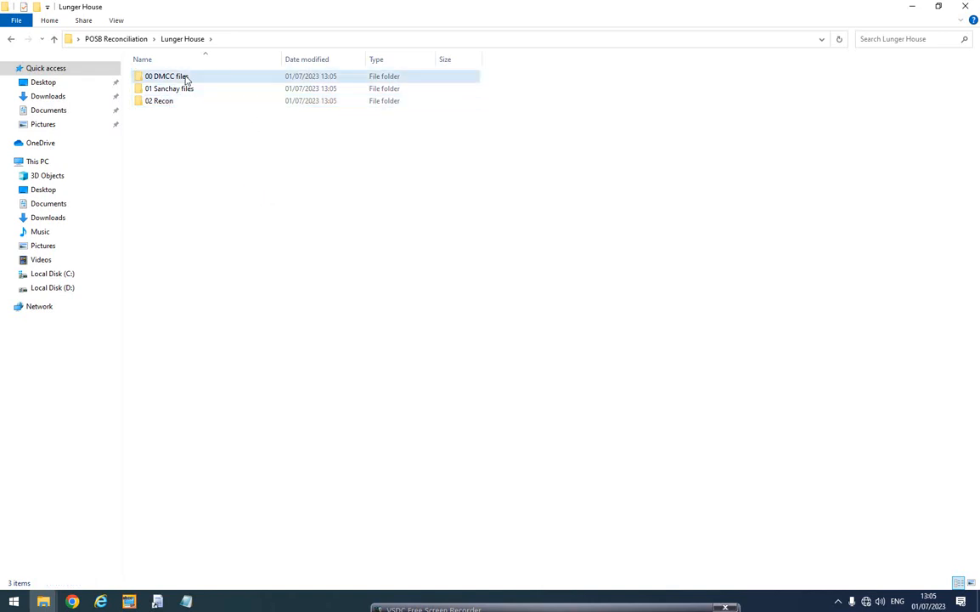
pyautogui.doubleClick(186, 77)
pyautogui.rightClick(320, 222)
pyautogui.click(384, 268)
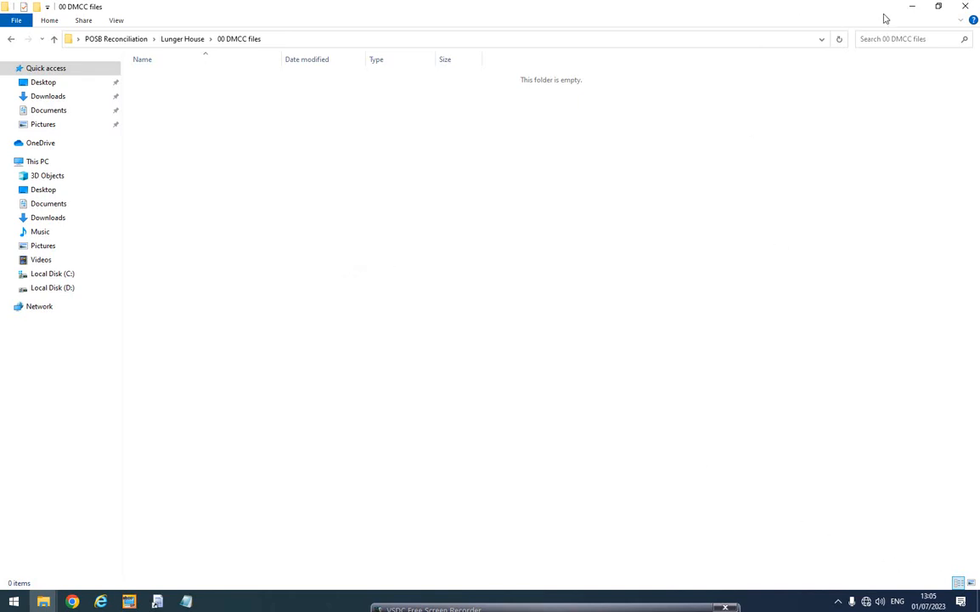
# - Copy the LiveAccounts and SanchayPost Finacle Mapping Excel workbooks from the desktop Lunger House folder into 00 DMCC files, and return to its parent folder
pyautogui.click(910, 7)
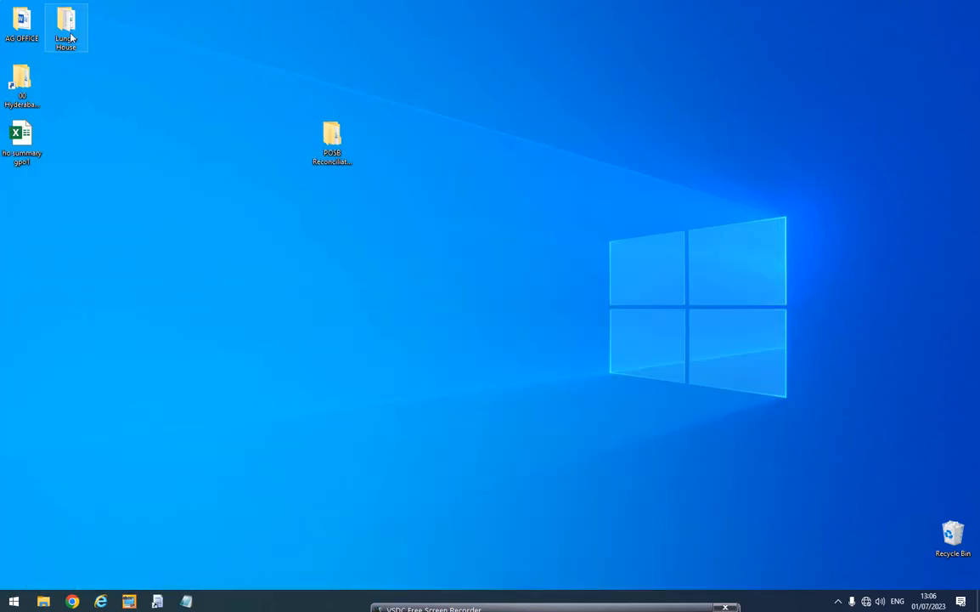
pyautogui.doubleClick(68, 30)
pyautogui.click(456, 219)
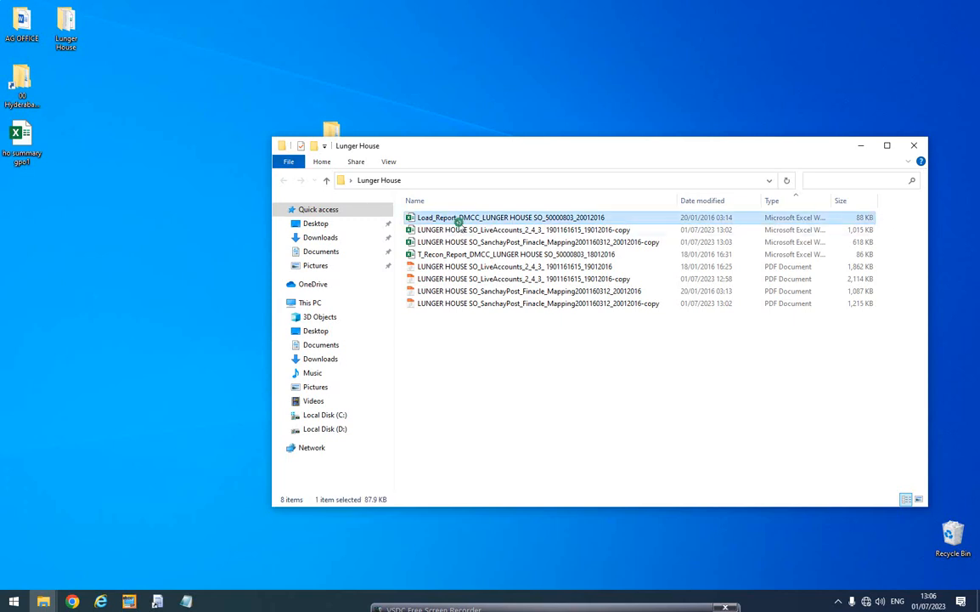
pyautogui.click(500, 231)
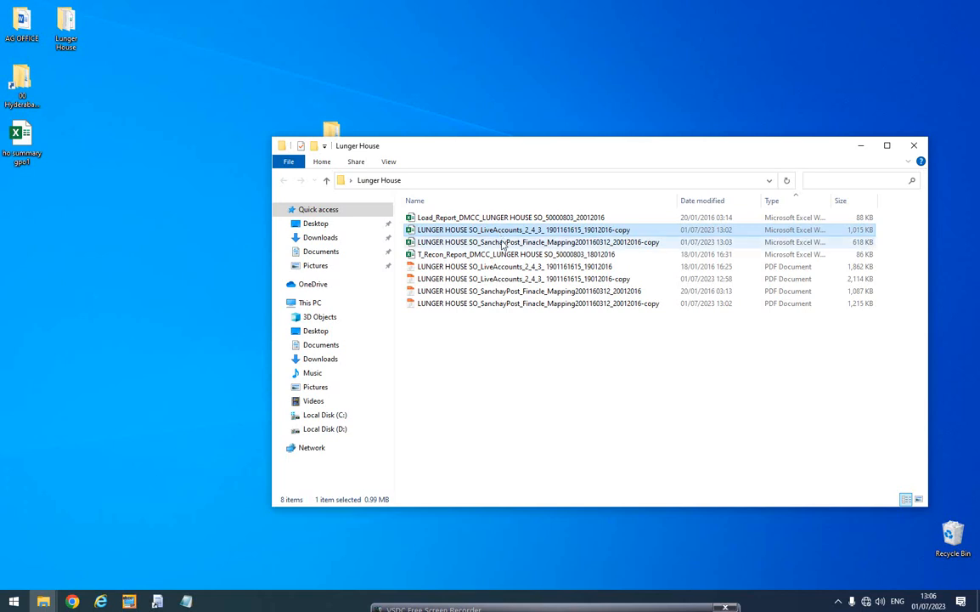
pyautogui.keyDown('ctrl'); pyautogui.click(504, 244); pyautogui.keyUp('ctrl')
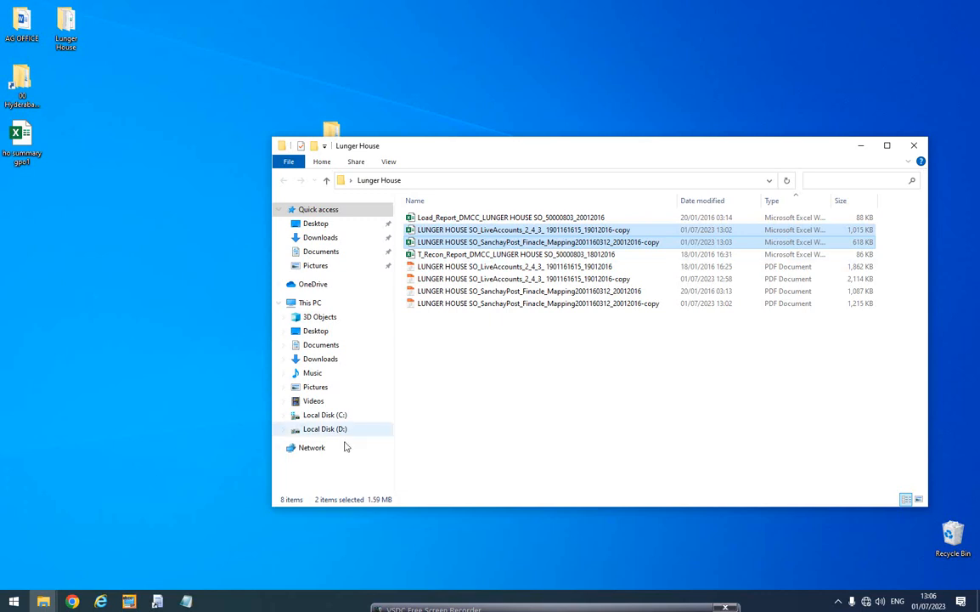
pyautogui.moveTo(44, 602)
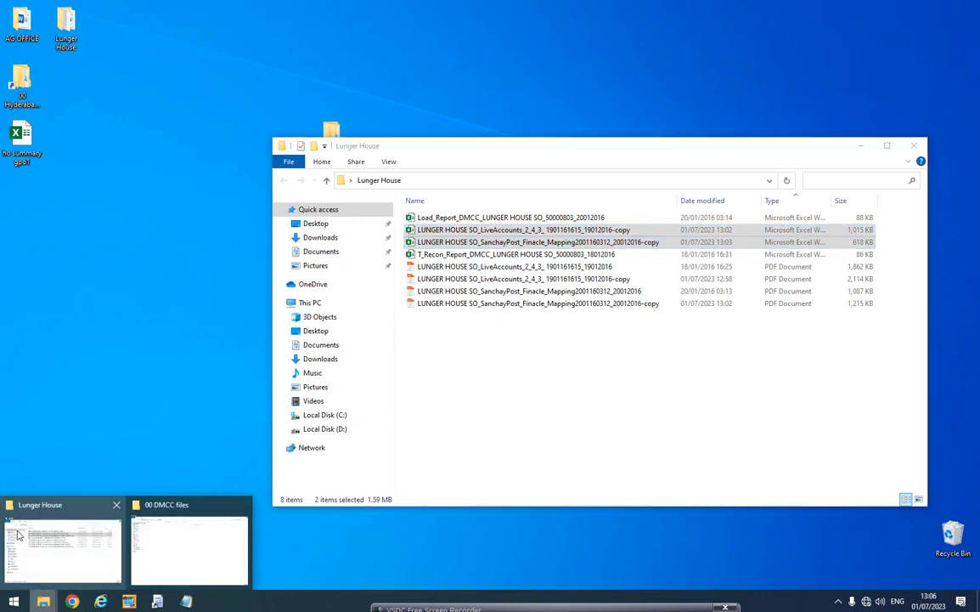
pyautogui.click(124, 487)
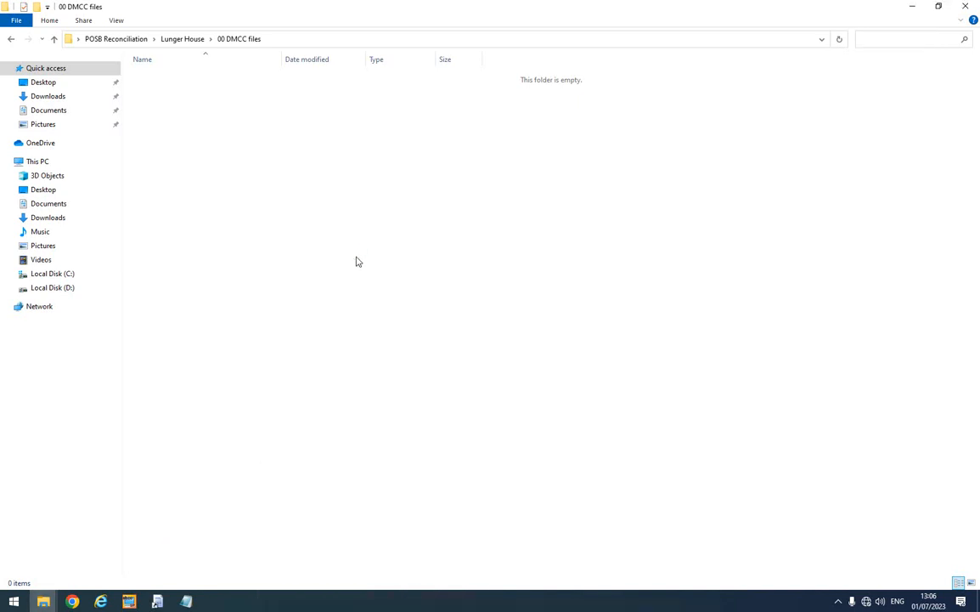
pyautogui.hotkey('ctrl', 'v')
pyautogui.rightClick(294, 177)
pyautogui.click(324, 223)
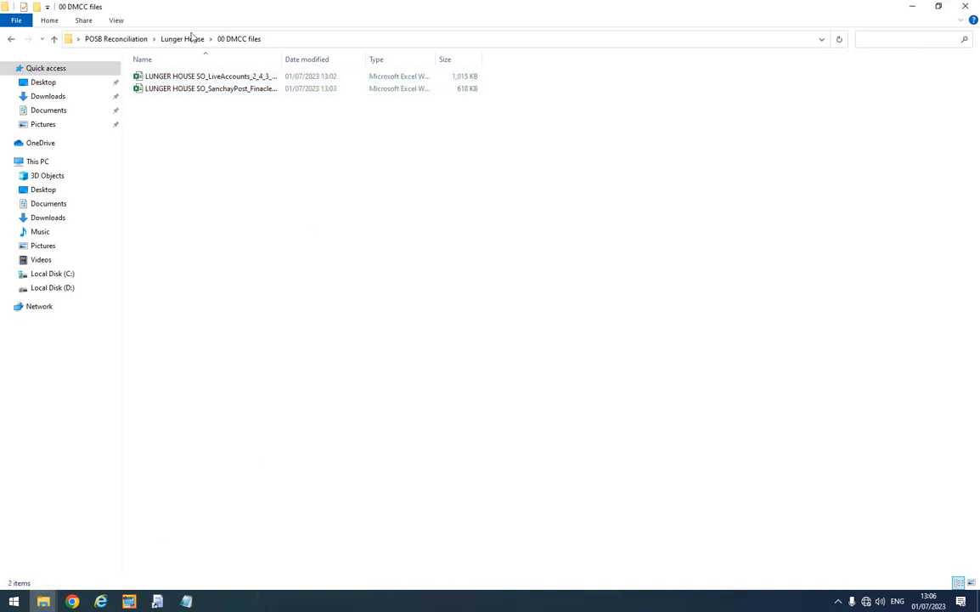
pyautogui.click(182, 39)
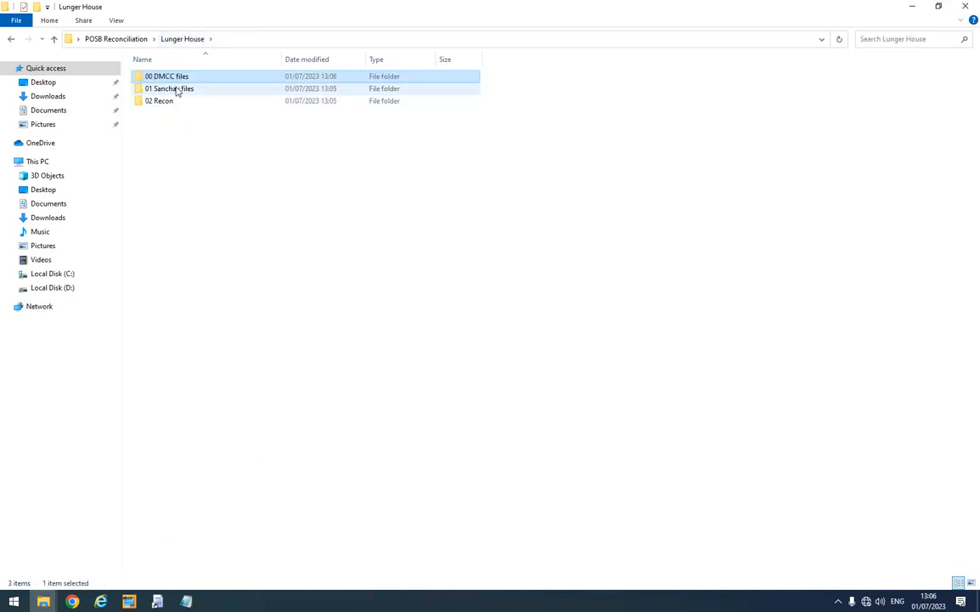
# - Open the 01 Sanchay files folder and refresh its contents
pyautogui.doubleClick(180, 90)
pyautogui.rightClick(210, 134)
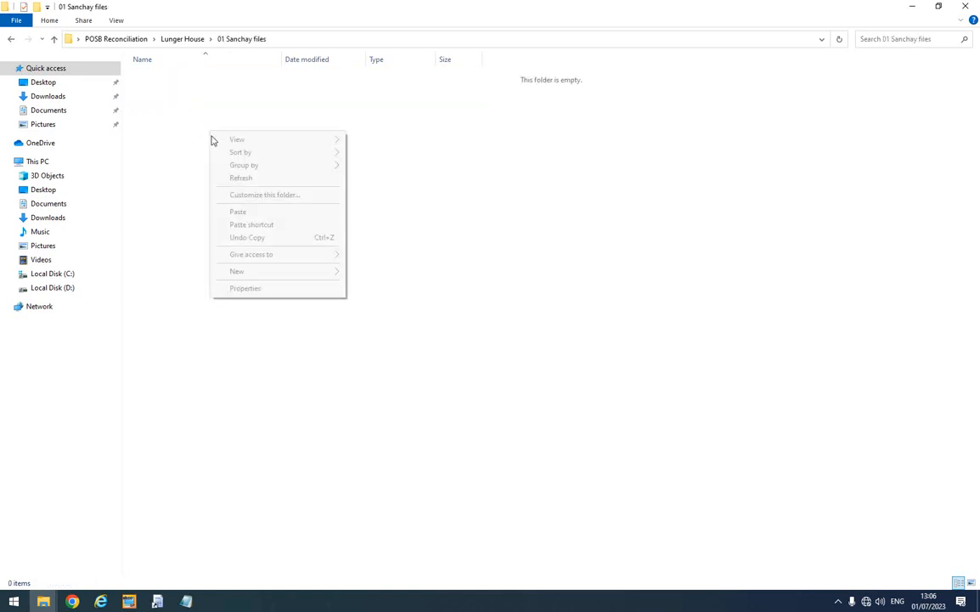
pyautogui.click(243, 177)
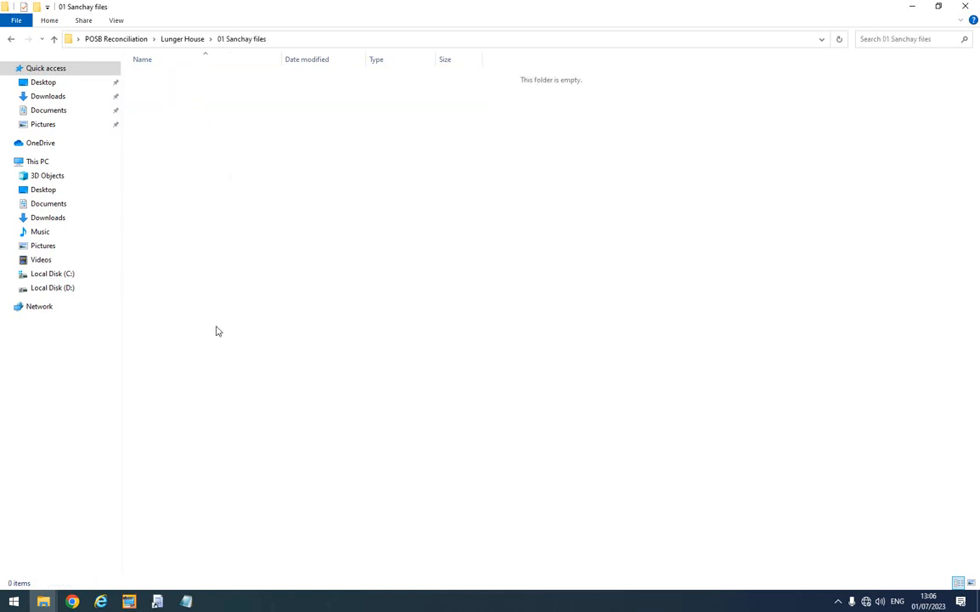
# - Start Sanchay Post, continue past its splash screen and refresh the 01 Sanchay files folder view
pyautogui.click(129, 600)
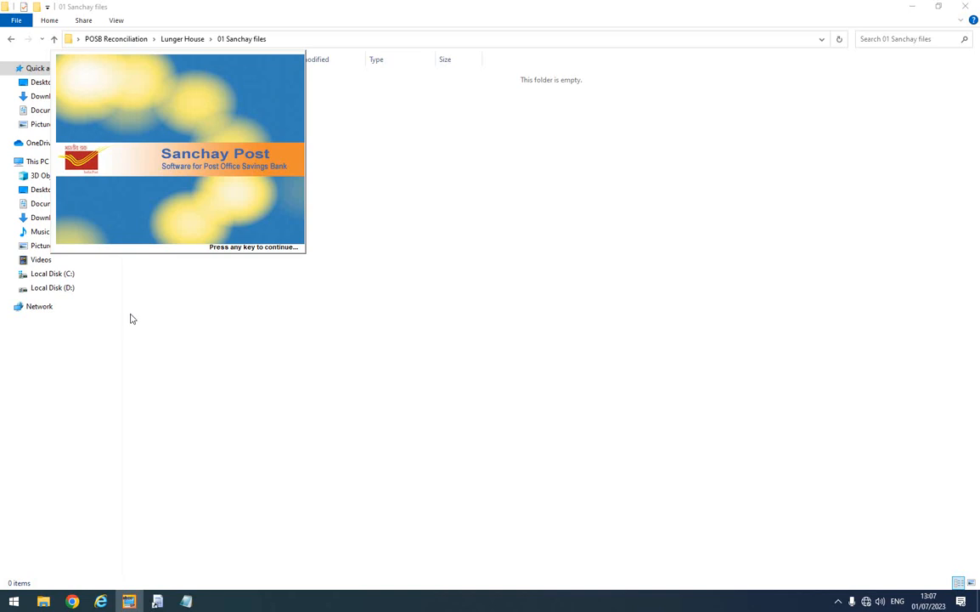
pyautogui.click(181, 234)
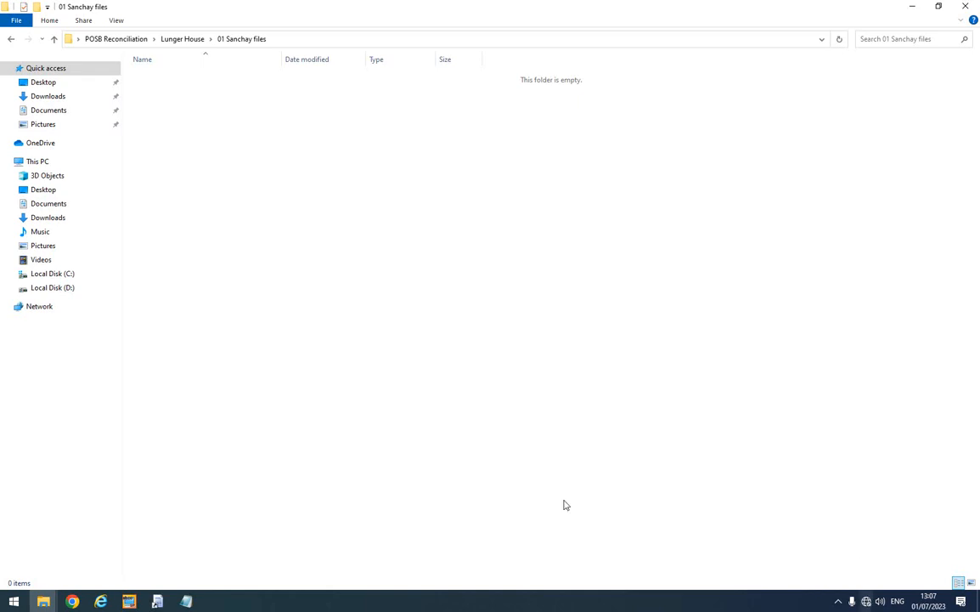
pyautogui.rightClick(204, 231)
pyautogui.click(231, 277)
# - Enable the disabled Ethernet adapter in the Windows network connections and close the network settings windows
pyautogui.rightClick(866, 602)
pyautogui.click(862, 586)
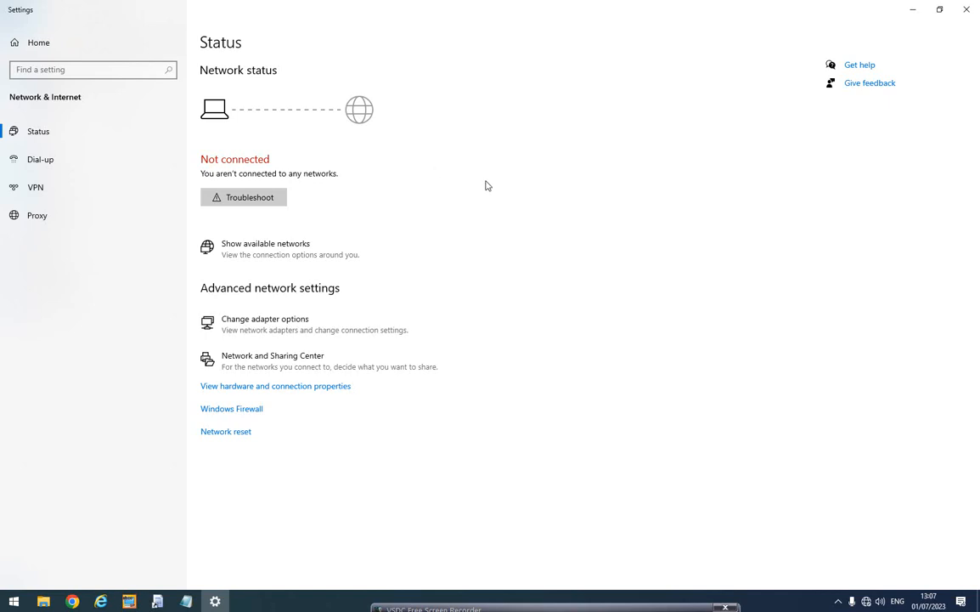
pyautogui.click(671, 74)
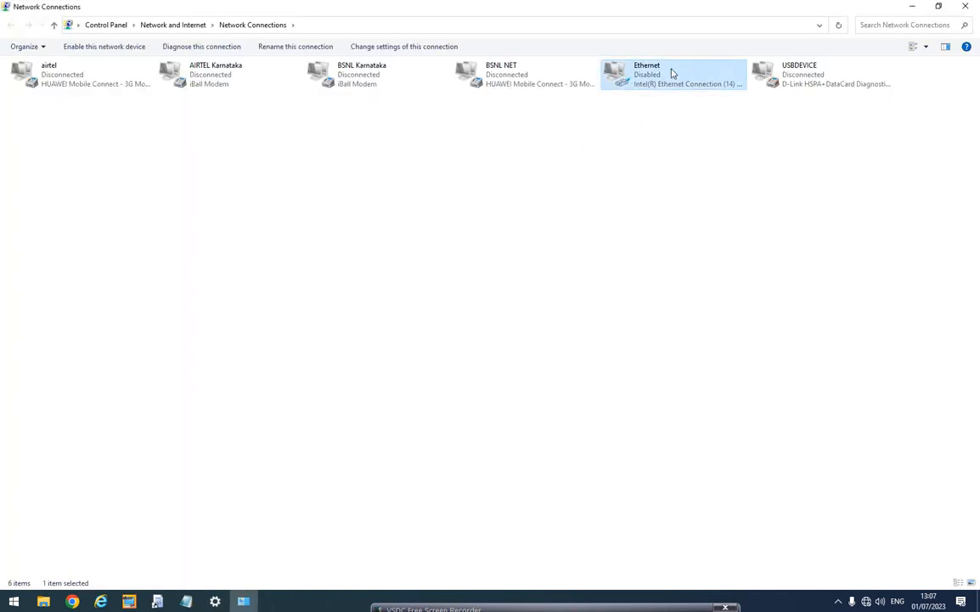
pyautogui.click(103, 46)
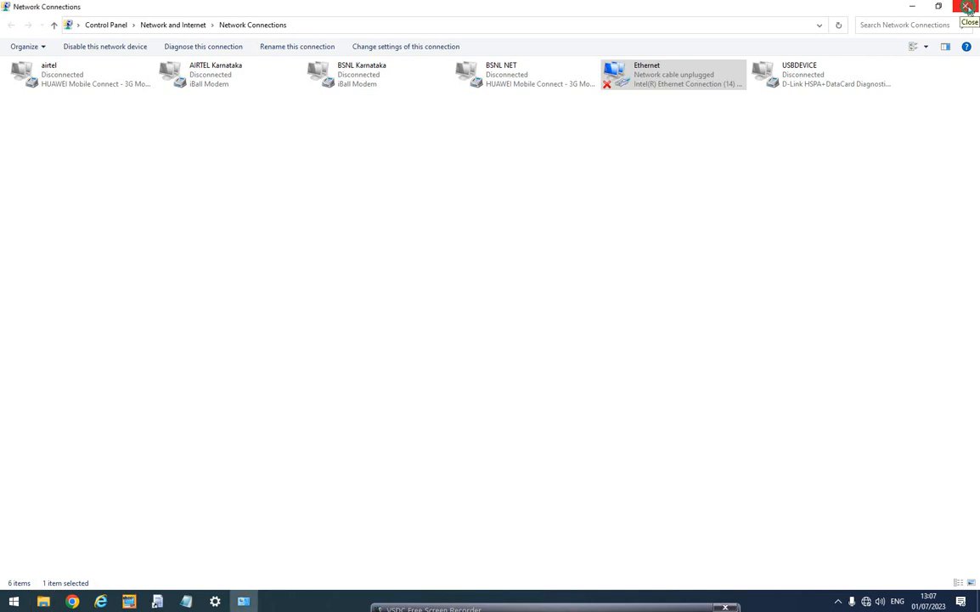
pyautogui.click(967, 8)
pyautogui.click(966, 8)
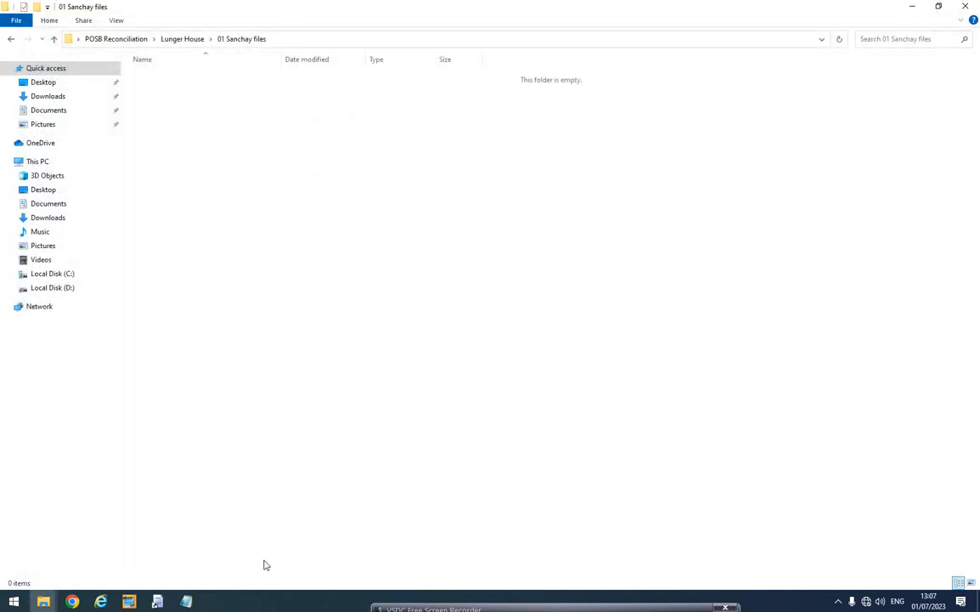
# - Minimise the folder window and sign in to the Sanchay Post SBCO Package with the user and operator names and passwords
pyautogui.click(912, 7)
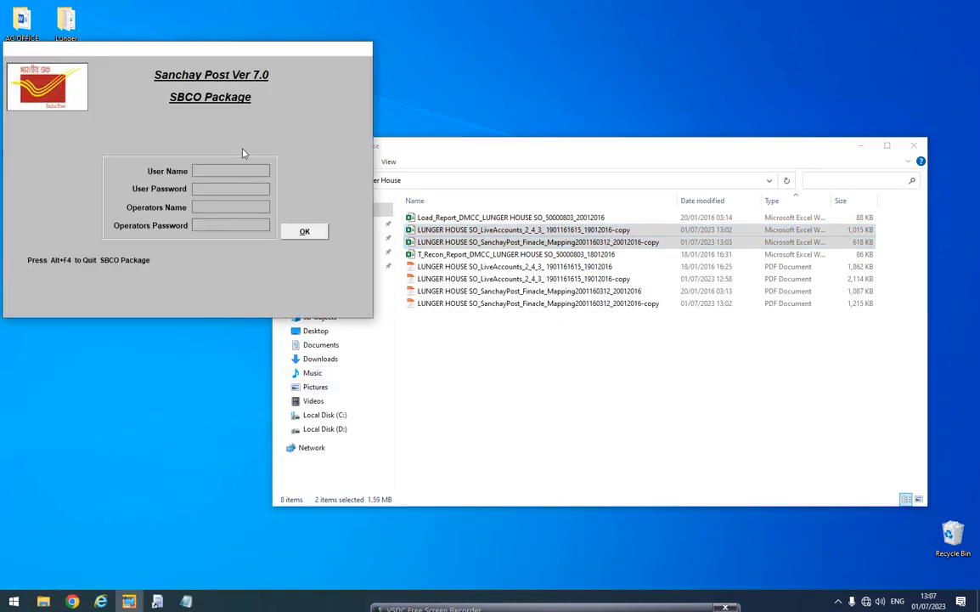
pyautogui.write('SBCO')
pyautogui.write('*****')
pyautogui.press('Tab')
pyautogui.write('SBCO********')
pyautogui.press('Return')
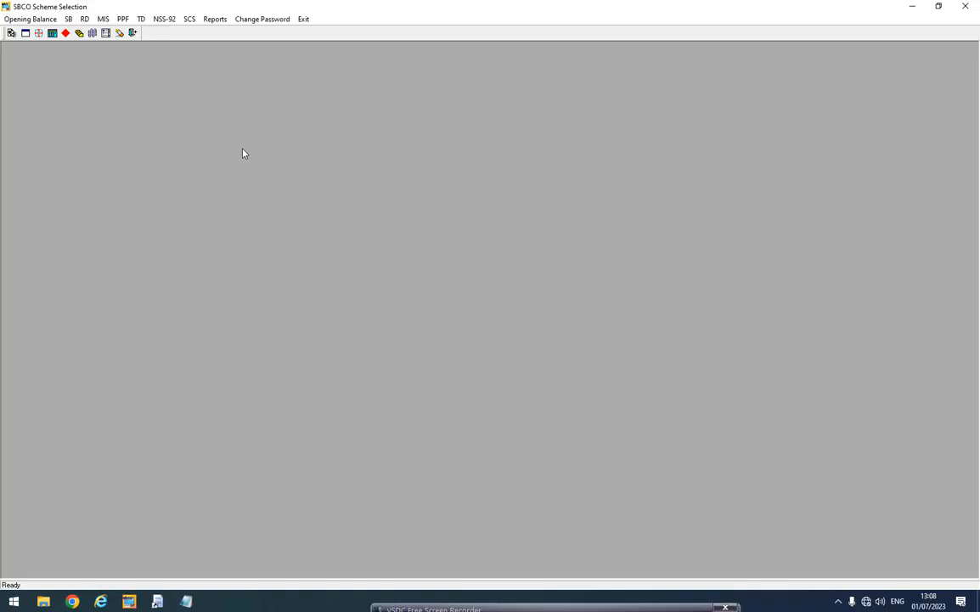
# - Open the post office selection for the SB scheme and set Data belongs to Counter Transactions to No
pyautogui.click(67, 18)
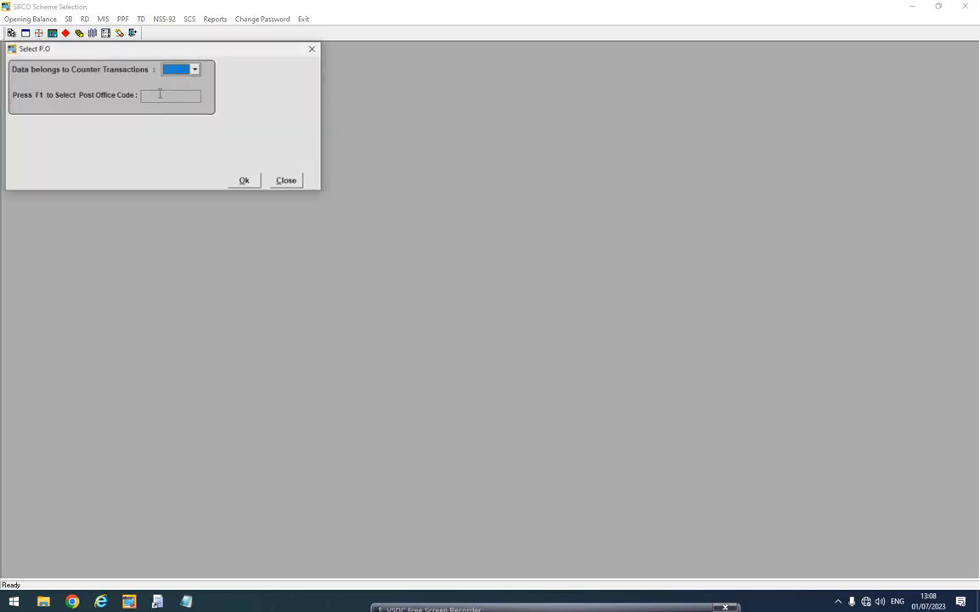
pyautogui.click(195, 69)
pyautogui.click(190, 89)
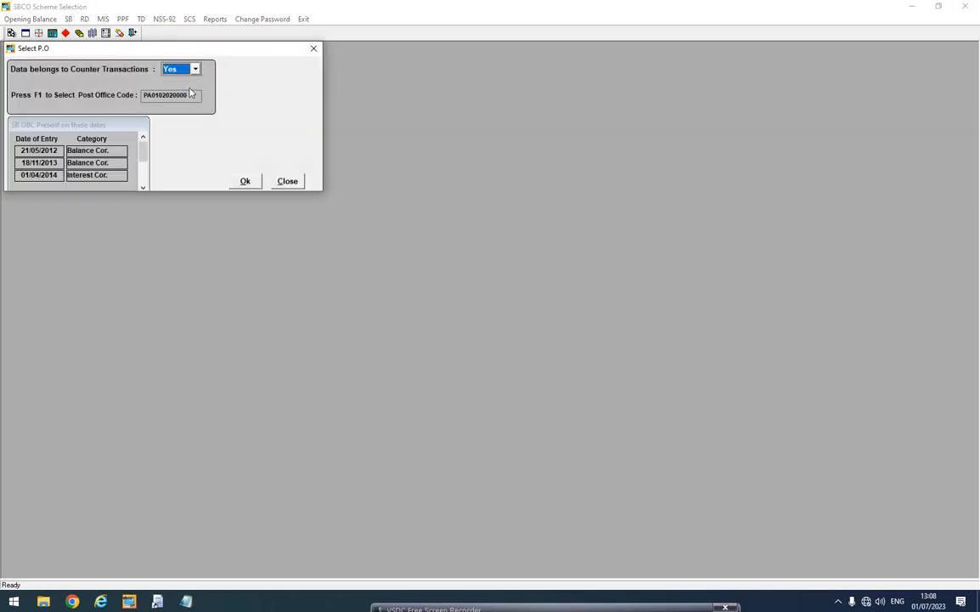
pyautogui.click(180, 68)
pyautogui.click(168, 80)
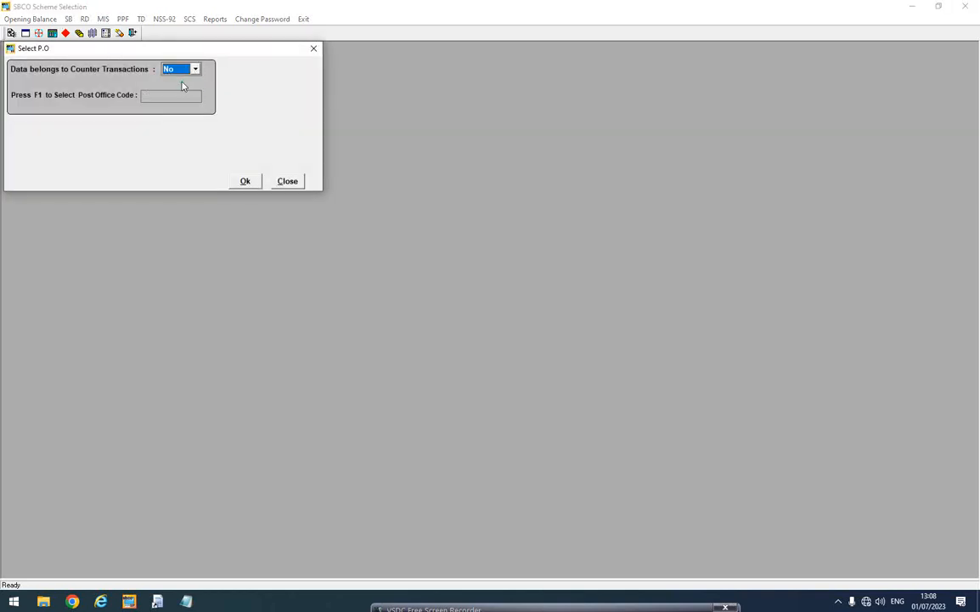
pyautogui.click(181, 96)
pyautogui.click(194, 68)
pyautogui.click(192, 80)
pyautogui.click(175, 94)
pyautogui.press('F1')
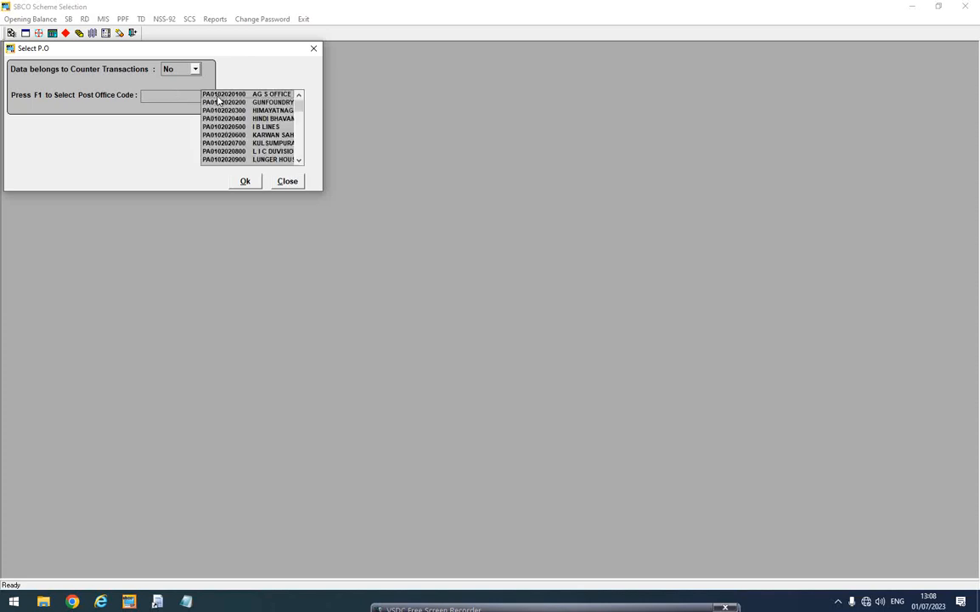
pyautogui.scroll(-2, 289, 151)
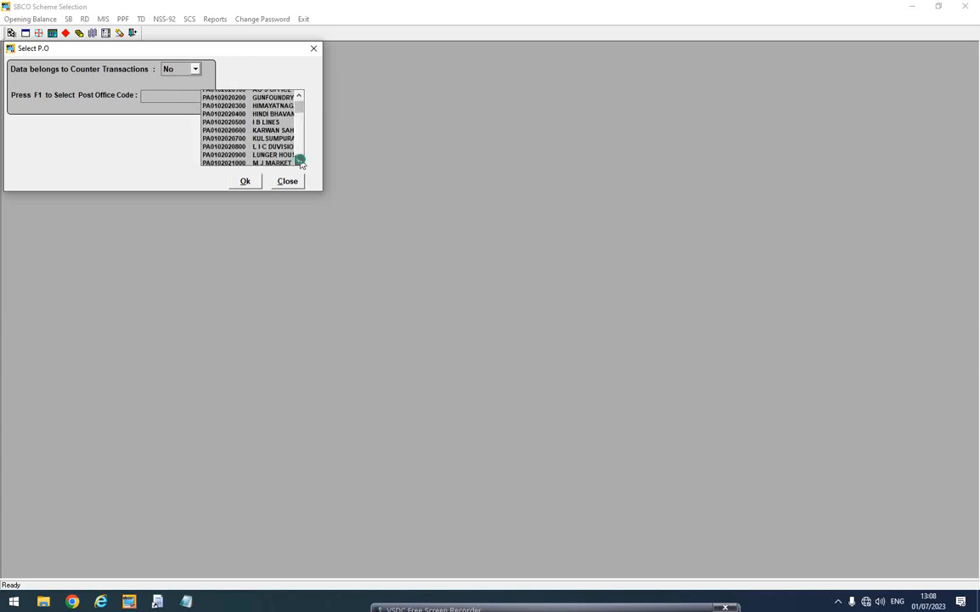
pyautogui.click(279, 145)
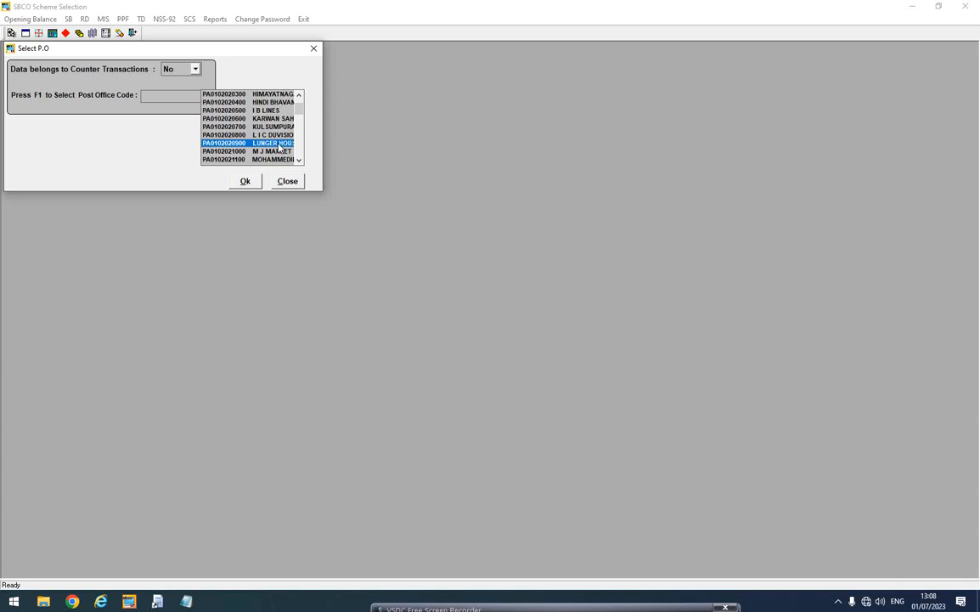
pyautogui.doubleClick(280, 145)
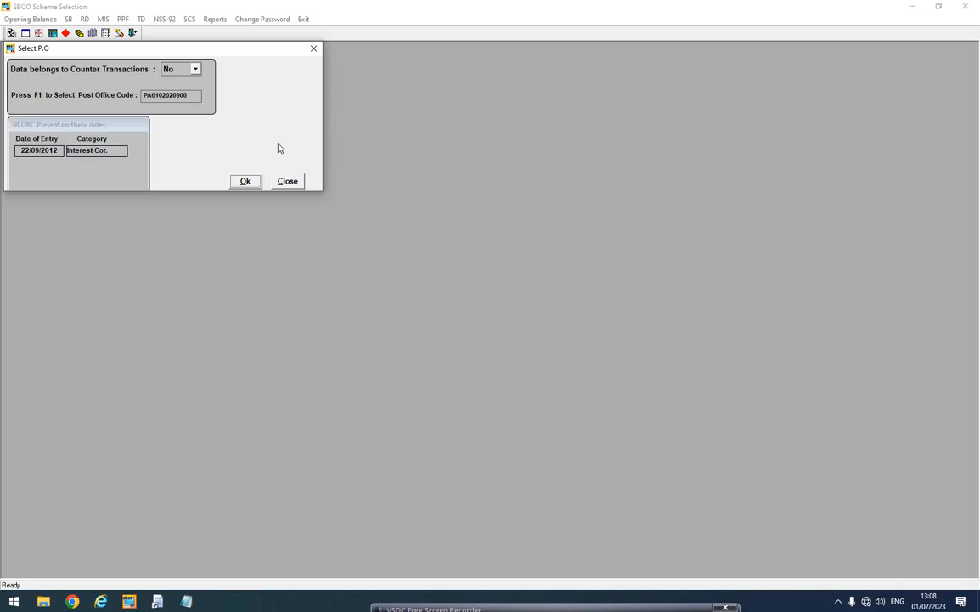
pyautogui.press('Return')
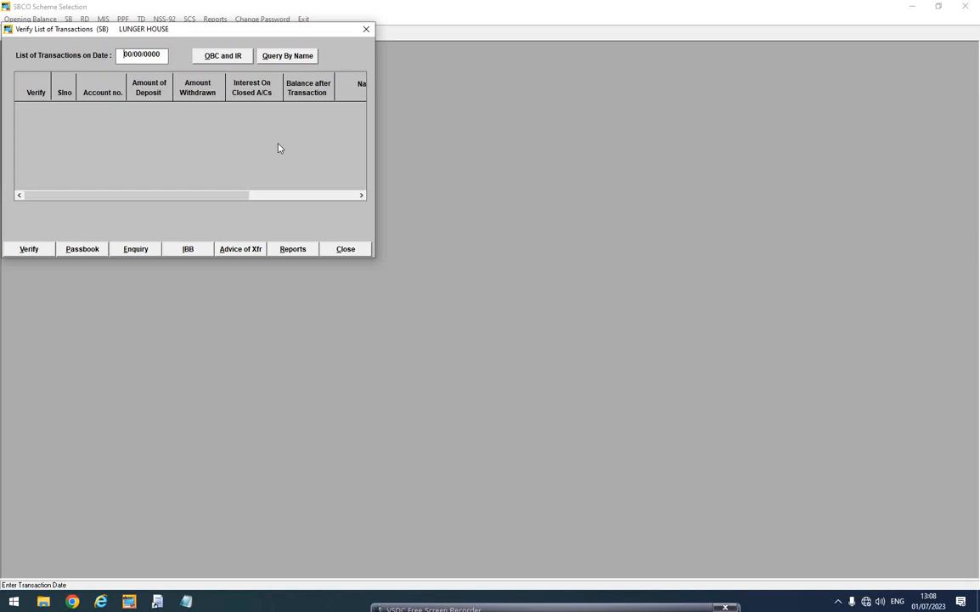
# - Open the SB Reports Menu for Lunger House and choose Last Balance as the report type
pyautogui.click(200, 28)
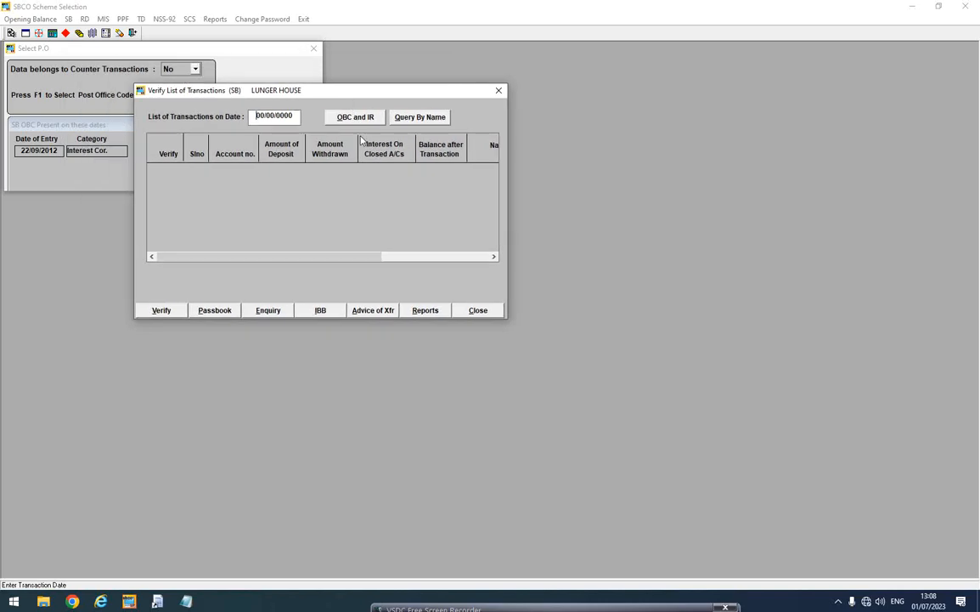
pyautogui.click(433, 314)
pyautogui.moveTo(139, 10); pyautogui.dragTo(379, 91)
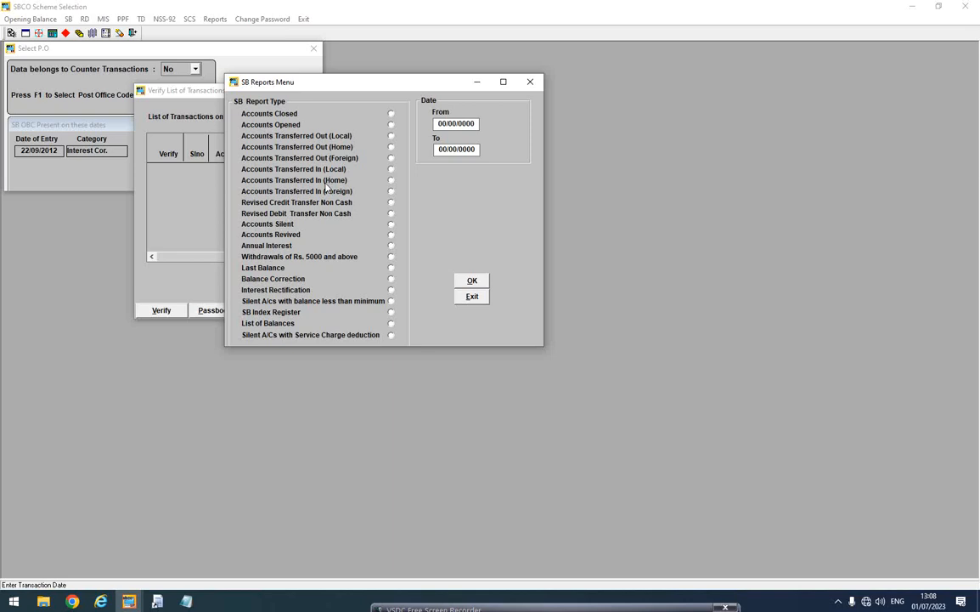
pyautogui.click(327, 270)
pyautogui.click(328, 327)
pyautogui.click(391, 269)
pyautogui.click(390, 269)
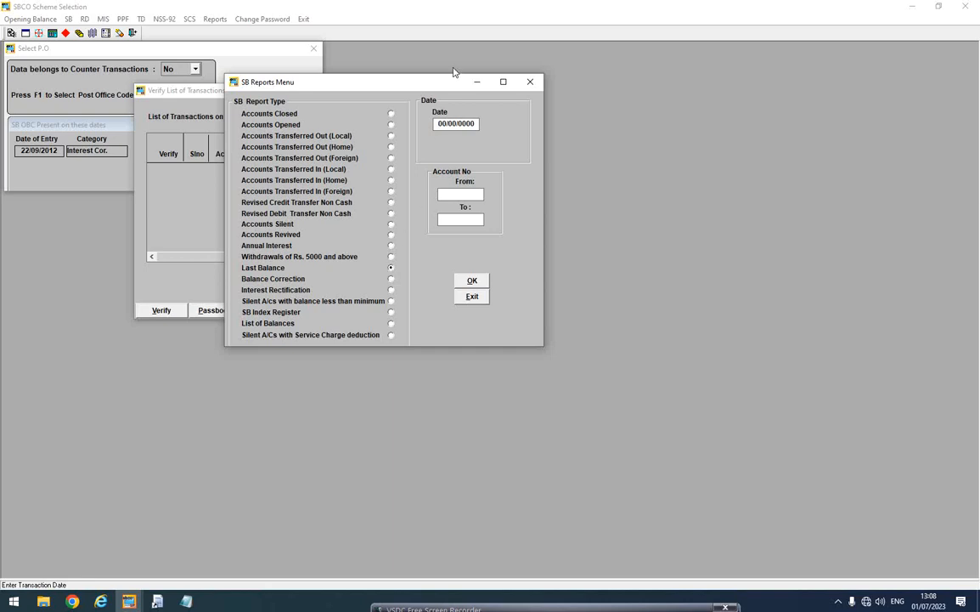
# - Check the date in the LiveAccounts workbook's file name in the Lunger House folder and set the Last Balance report date to 19/01/2016
pyautogui.moveTo(438, 125); pyautogui.dragTo(478, 123)
pyautogui.click(447, 123)
pyautogui.click(44, 601)
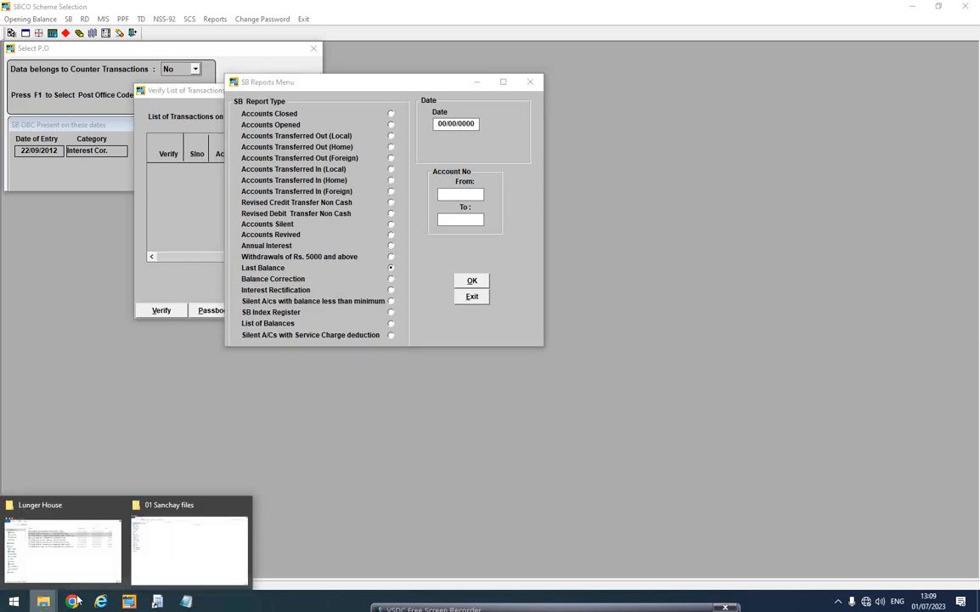
pyautogui.click(75, 536)
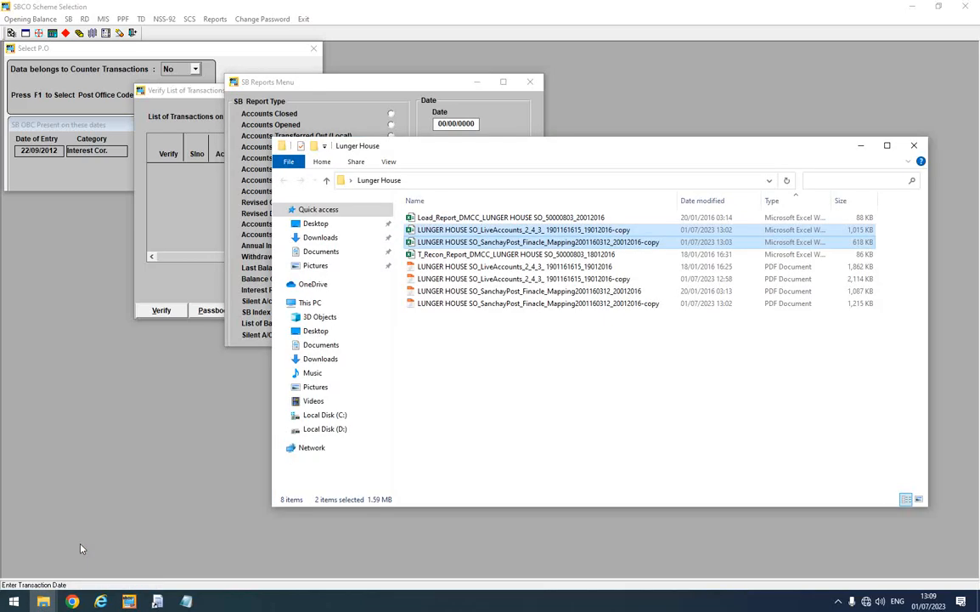
pyautogui.click(599, 231)
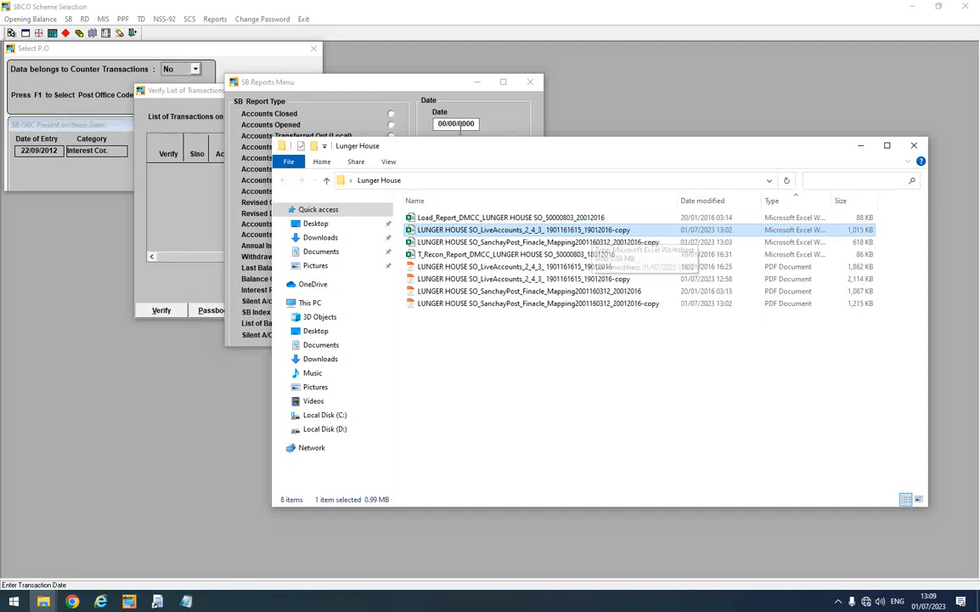
pyautogui.click(399, 110)
pyautogui.write('19/01/2')
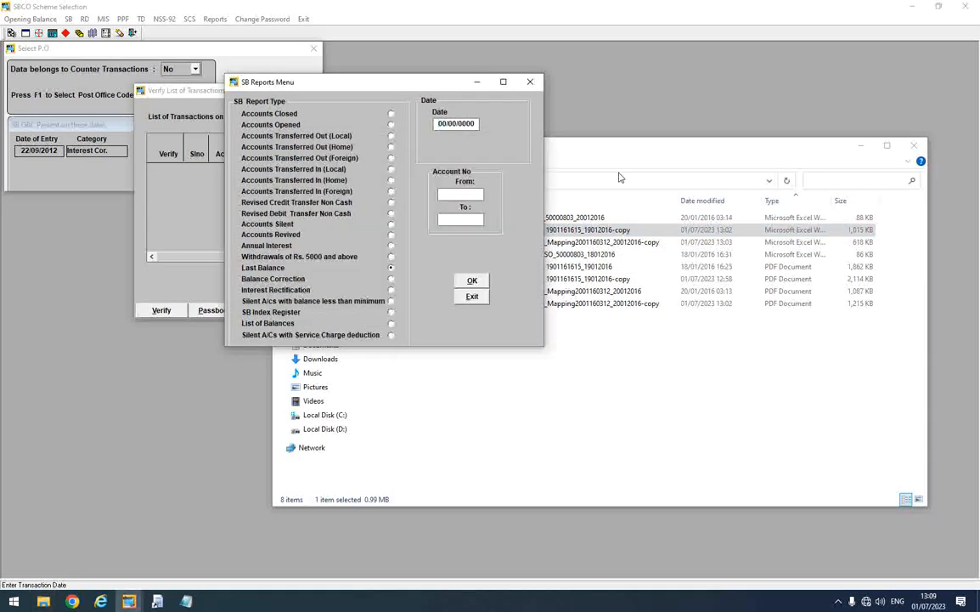
pyautogui.write('016')
# - Open the BLOCK NUMBERS Word document from the 00 Hyderabad GPO_DMCC files folder, reached through its desktop shortcut
pyautogui.click(455, 192)
pyautogui.click(44, 601)
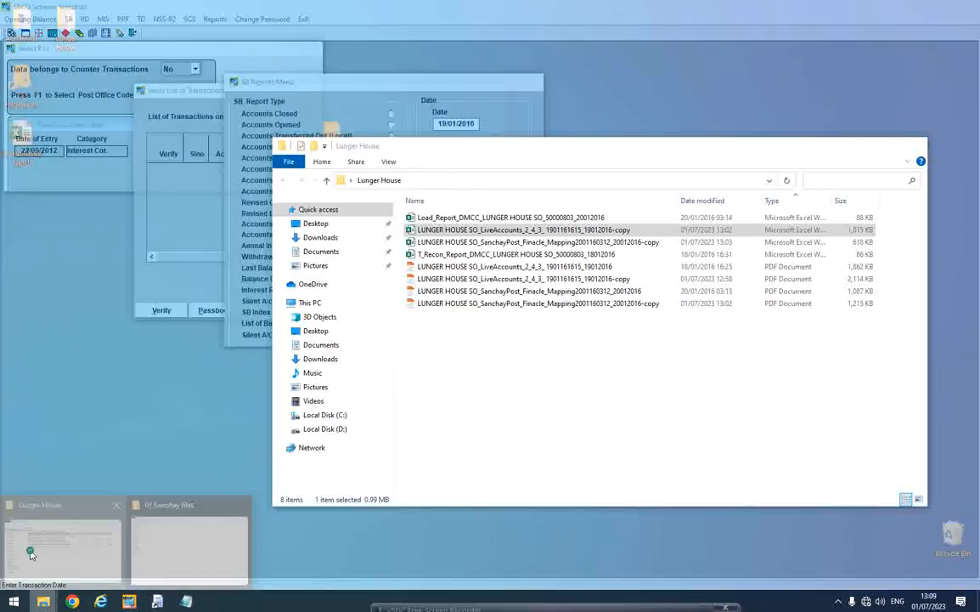
pyautogui.click(31, 510)
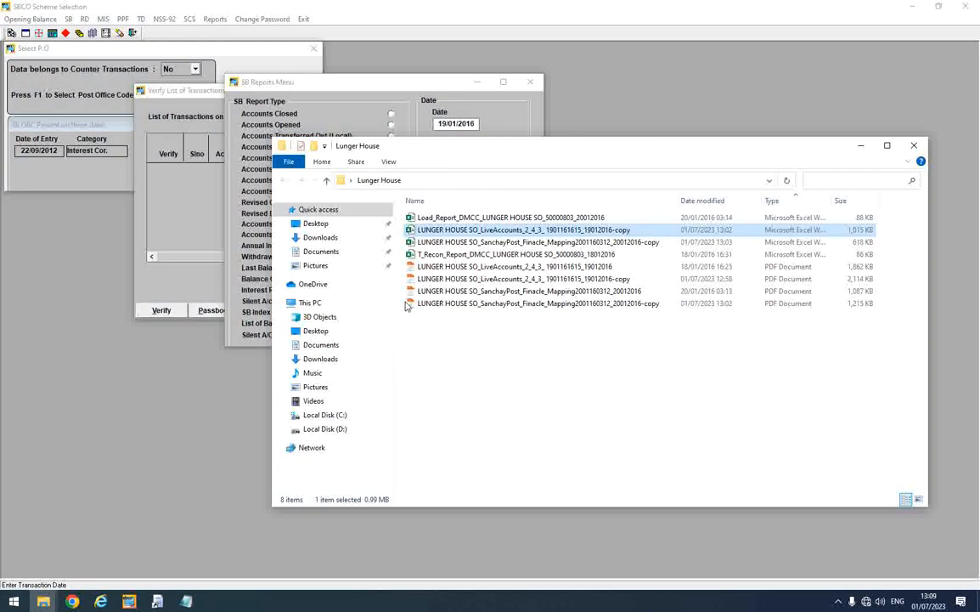
pyautogui.click(320, 223)
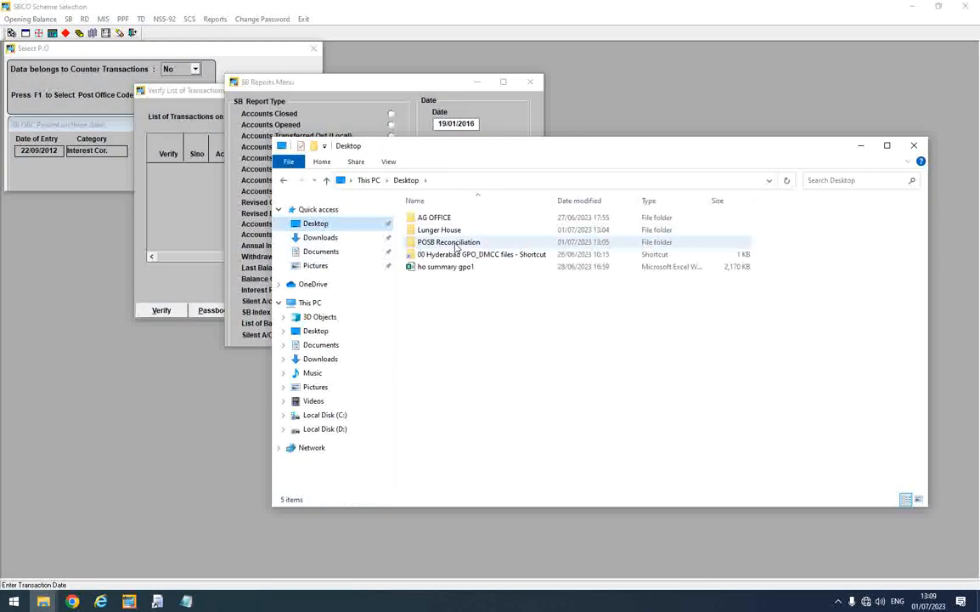
pyautogui.doubleClick(468, 254)
pyautogui.moveTo(920, 299); pyautogui.dragTo(901, 471)
pyautogui.click(441, 437)
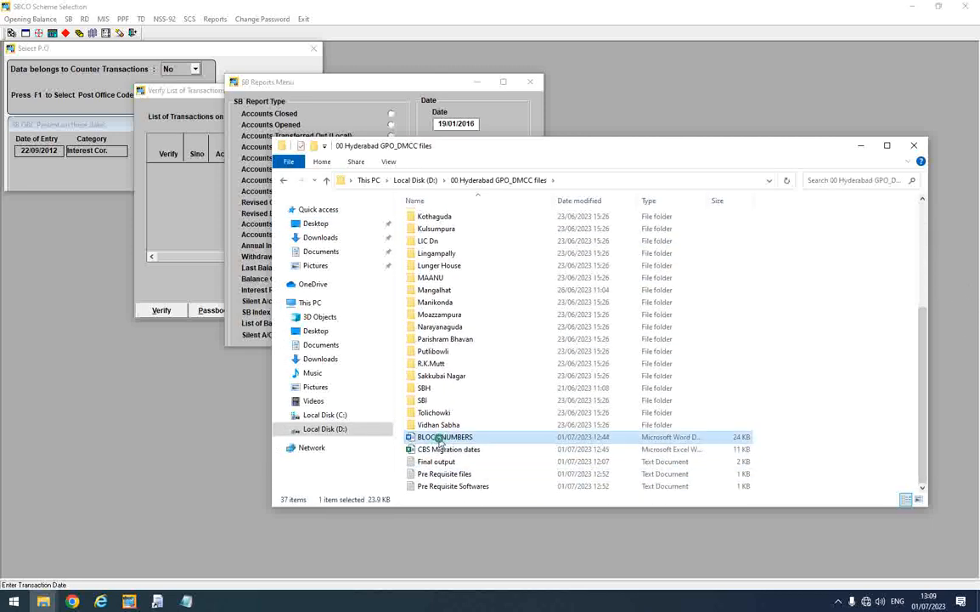
pyautogui.doubleClick(441, 437)
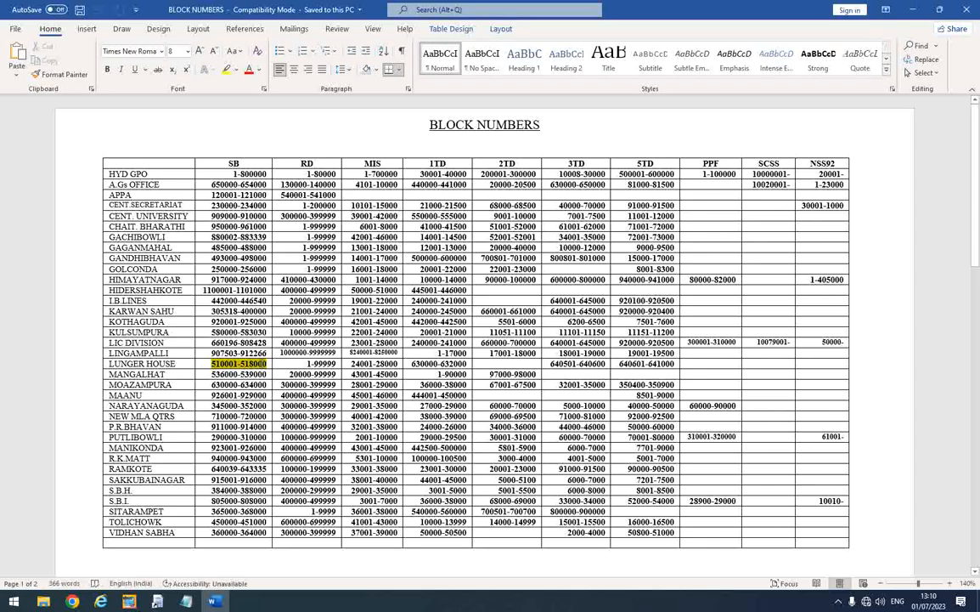
# - Look up the Lunger House SB account number range in the BLOCK NUMBERS table and return to the SB Reports Menu
pyautogui.moveTo(430, 124); pyautogui.dragTo(517, 125)
pyautogui.click(517, 125)
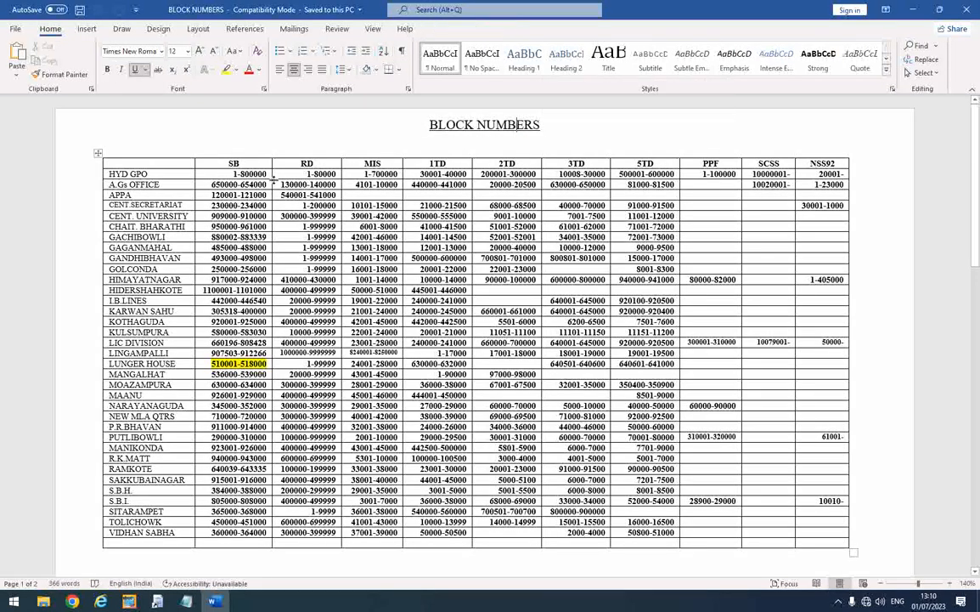
pyautogui.moveTo(232, 173); pyautogui.dragTo(271, 172)
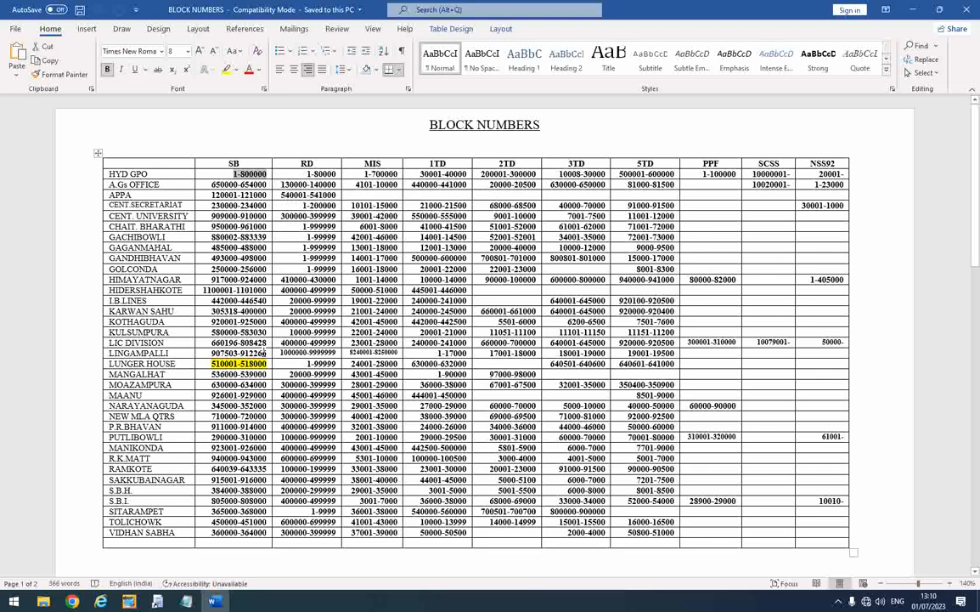
pyautogui.click(227, 363)
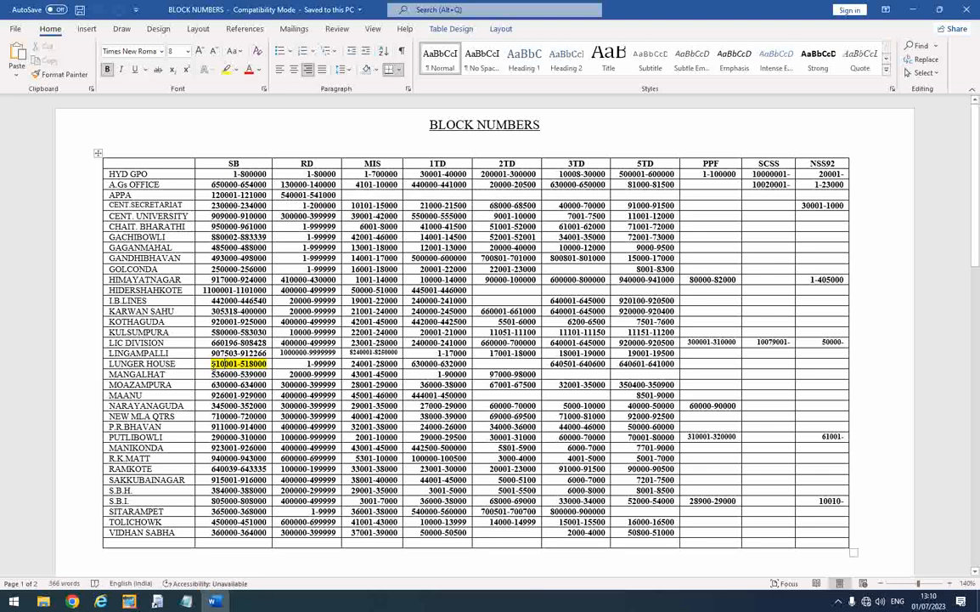
pyautogui.doubleClick(212, 362)
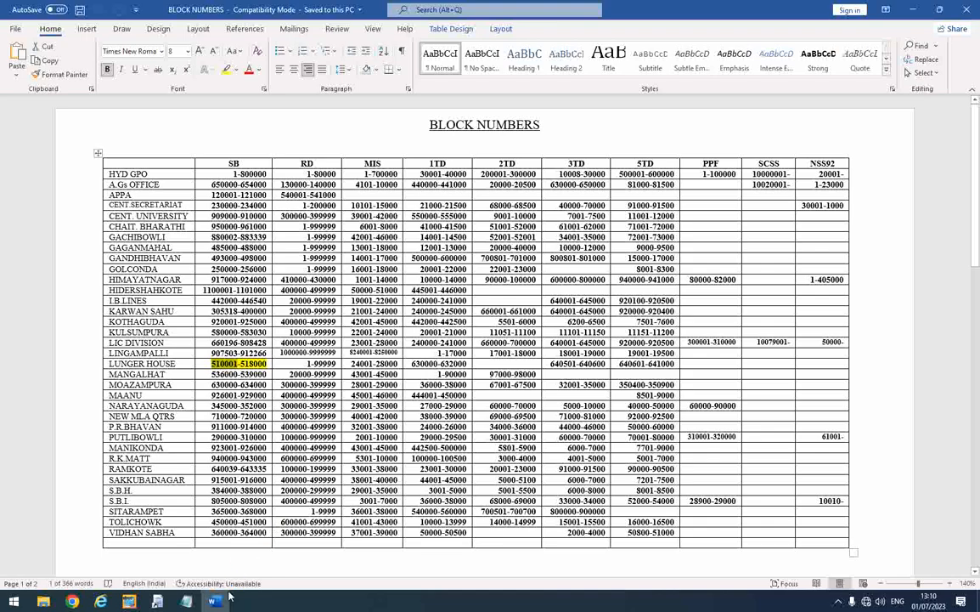
pyautogui.moveTo(128, 602)
pyautogui.click(201, 571)
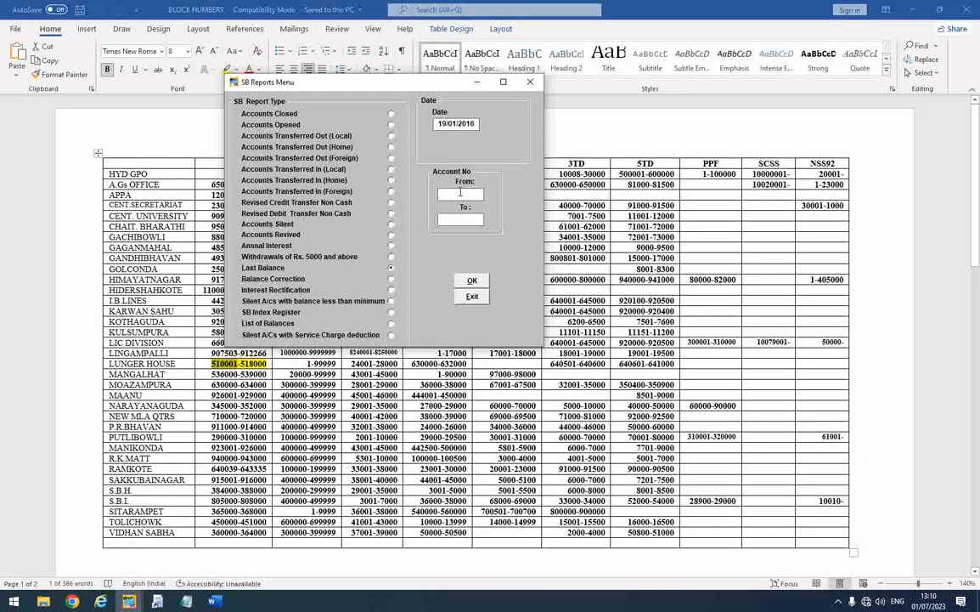
# - Enter the Lunger House SB account number range from the BLOCK NUMBERS table and generate the Last Balance report
pyautogui.write('510001')
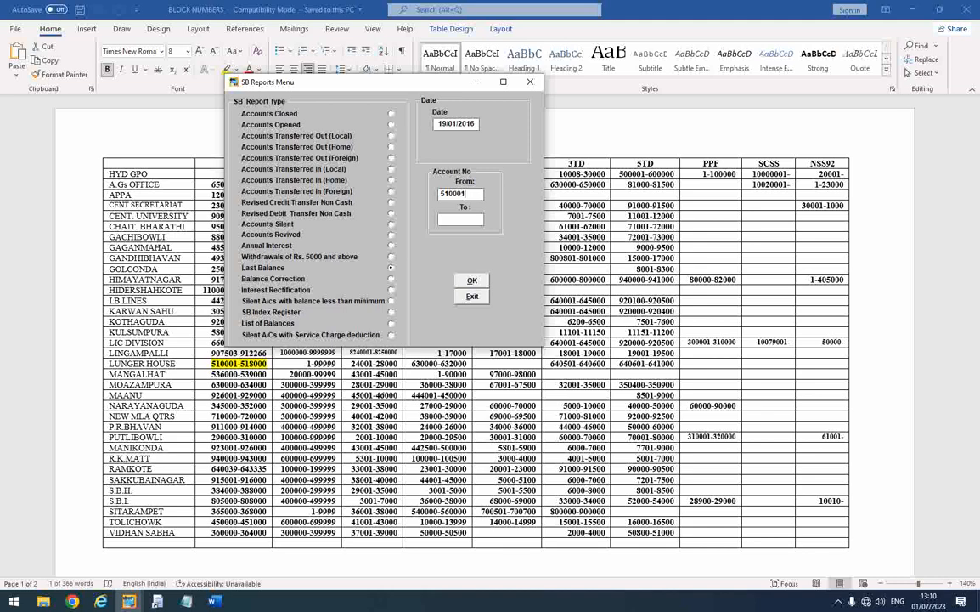
pyautogui.click(471, 218)
pyautogui.write('518000')
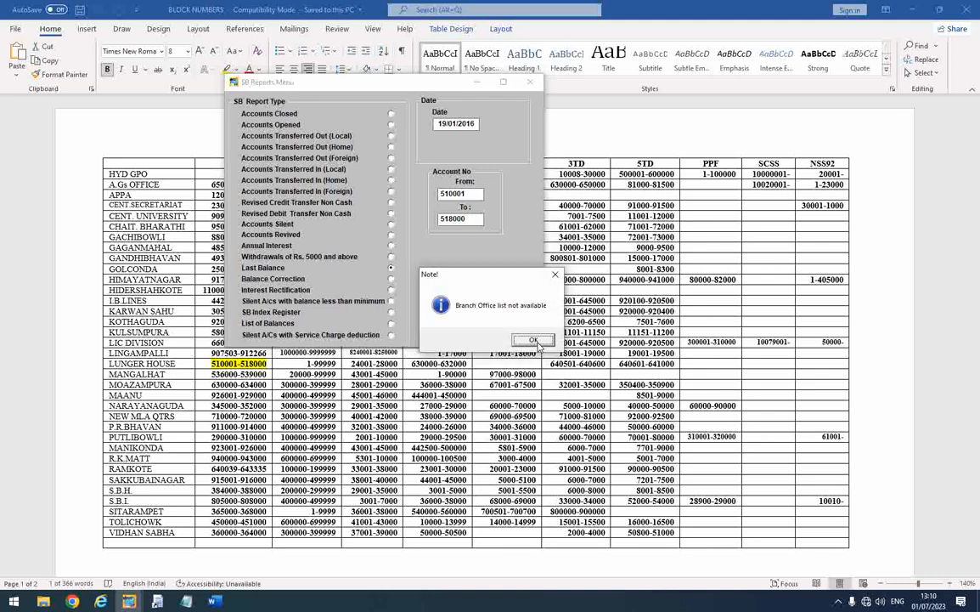
pyautogui.moveTo(499, 274); pyautogui.dragTo(488, 222)
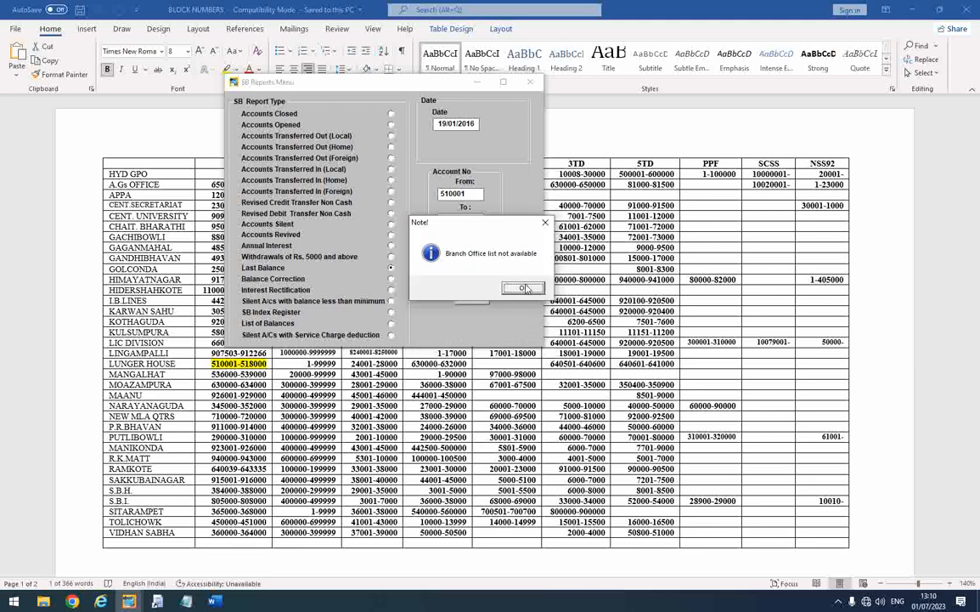
pyautogui.click(524, 288)
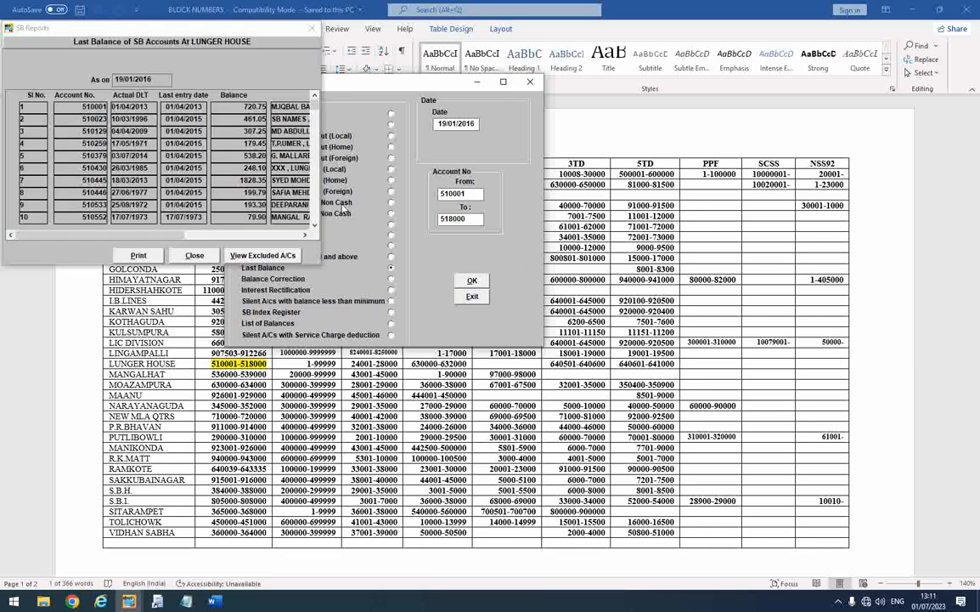
# - Review the Lunger House Last Balance report down to its grand total and close the report
pyautogui.moveTo(109, 26); pyautogui.dragTo(320, 85)
pyautogui.moveTo(528, 167); pyautogui.dragTo(538, 291)
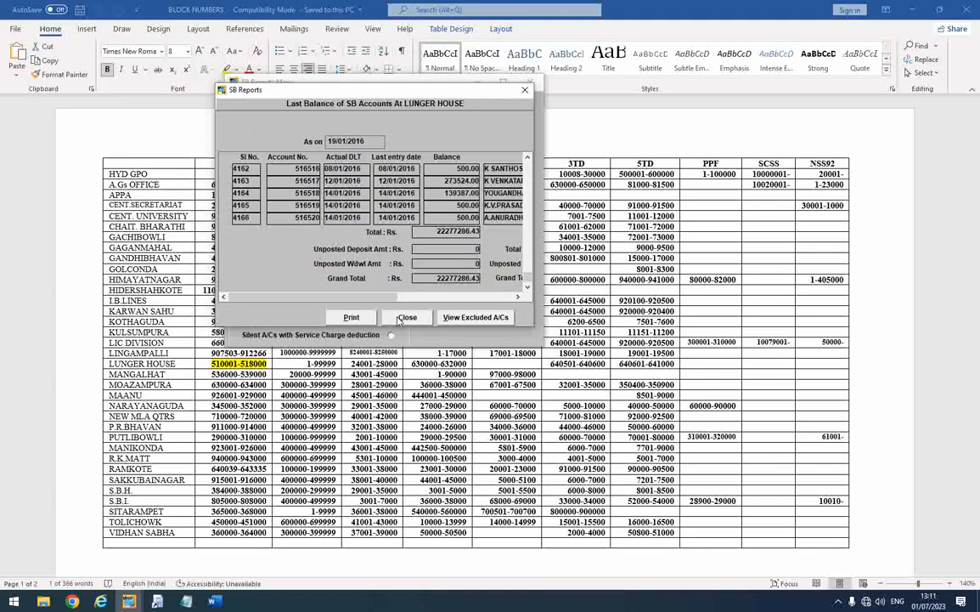
pyautogui.click(405, 317)
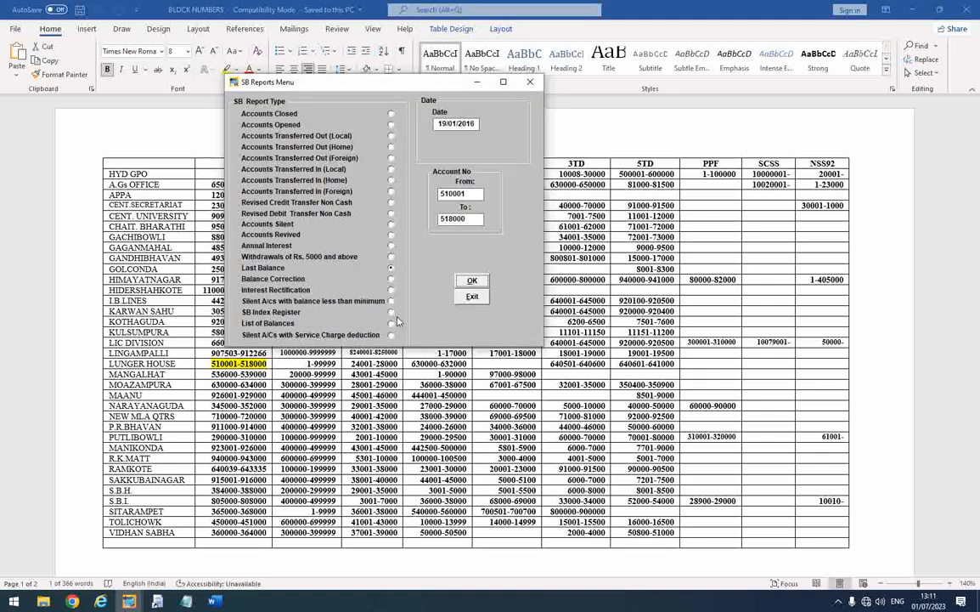
# - Exit the SB Reports Menu, close the transaction verification and post office selection windows, and minimise Sanchay Post
pyautogui.click(476, 297)
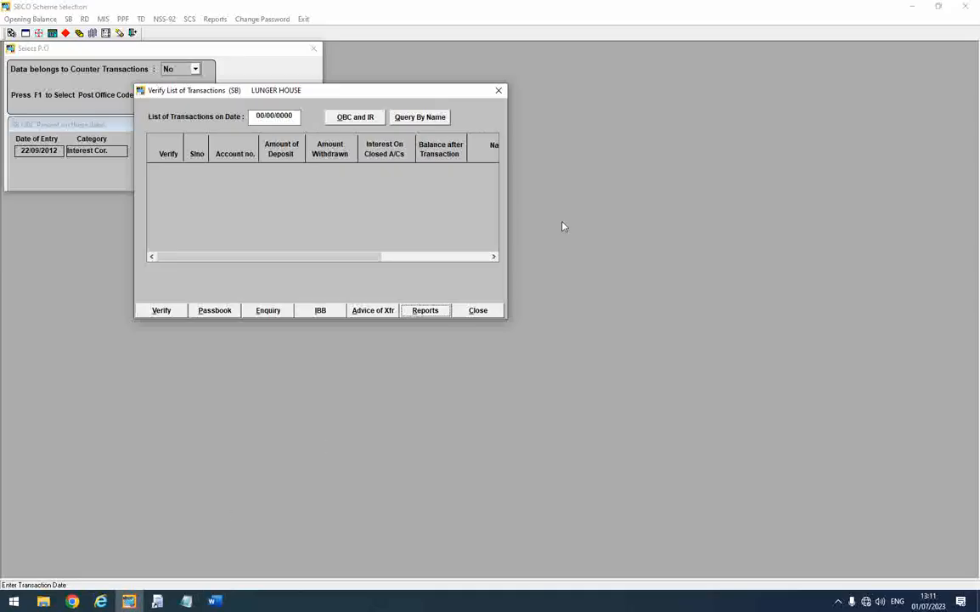
pyautogui.click(499, 90)
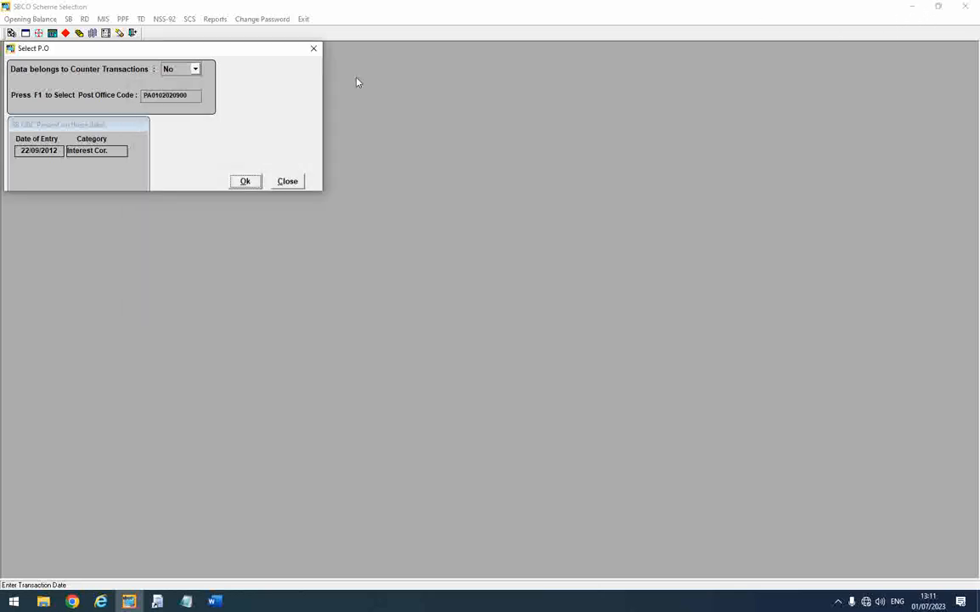
pyautogui.click(313, 47)
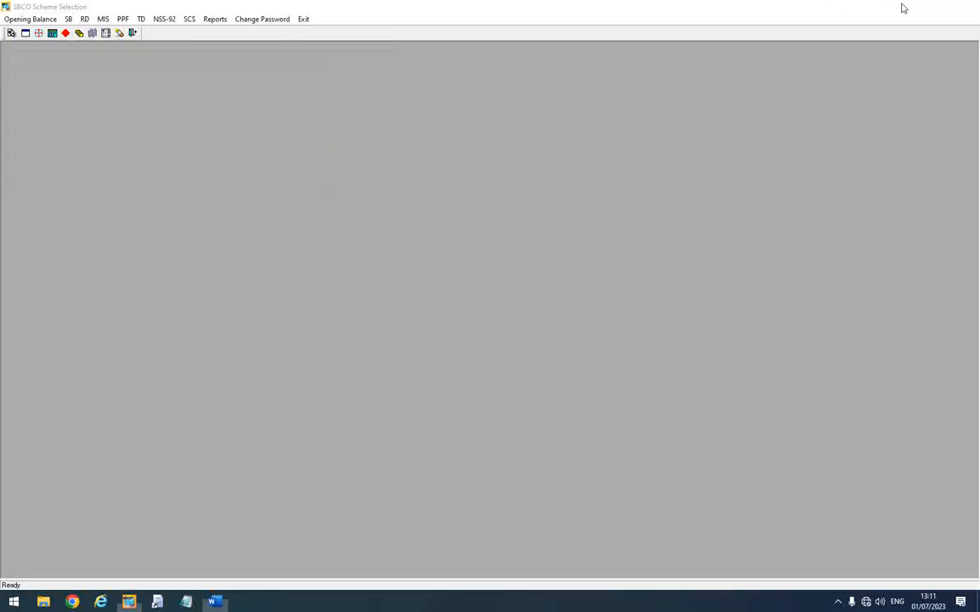
pyautogui.click(910, 7)
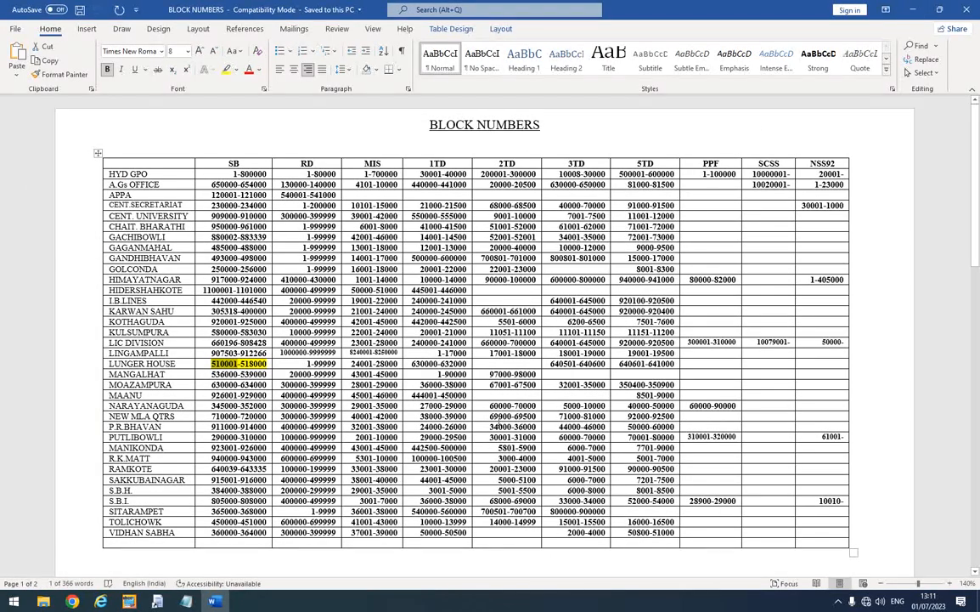
# - Close the BLOCK NUMBERS document and the 00 Hyderabad GPO_DMCC files folder, and refresh the desktop
pyautogui.click(962, 10)
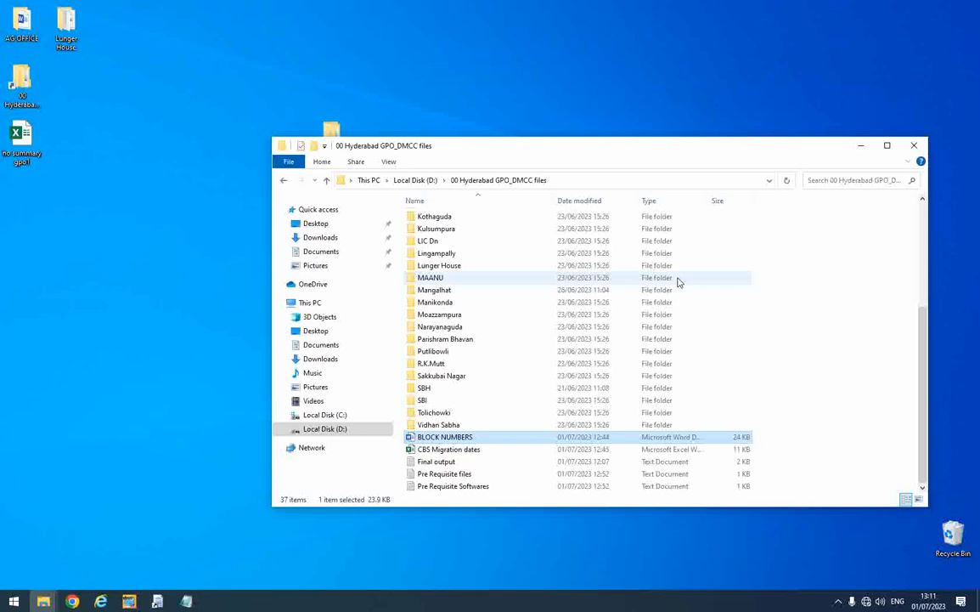
pyautogui.click(914, 146)
pyautogui.rightClick(270, 226)
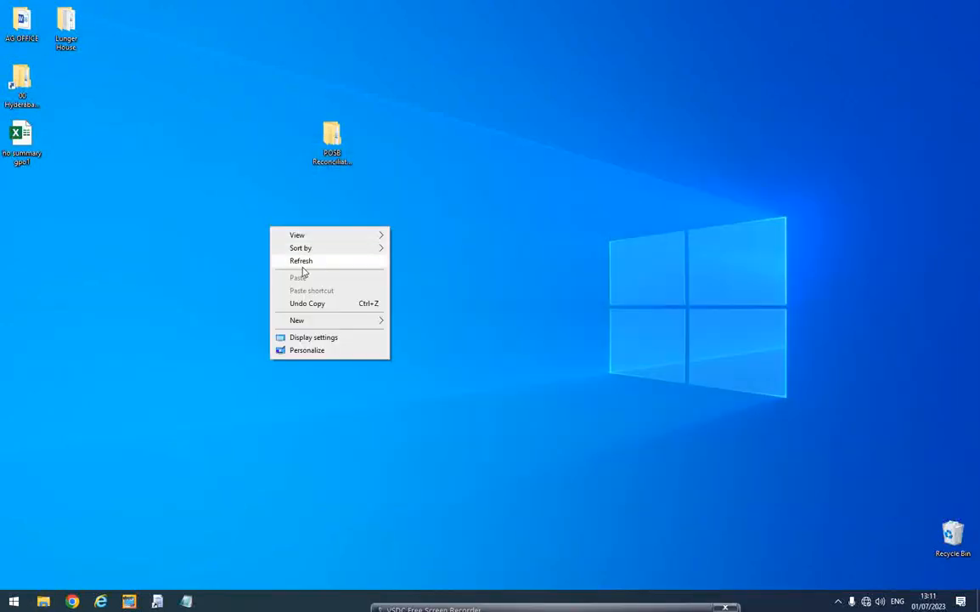
pyautogui.click(310, 264)
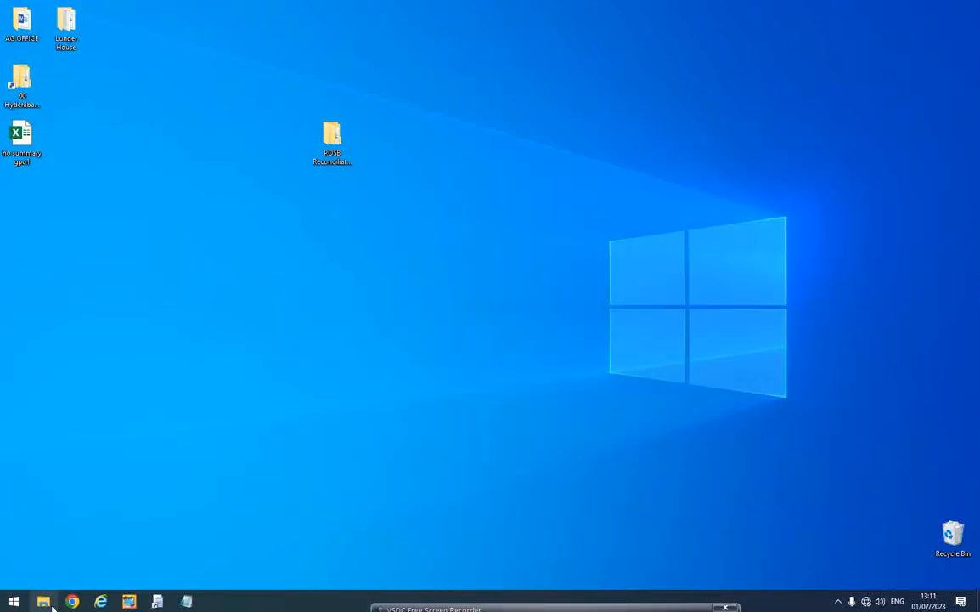
# - Bring up the 01 Sanchay files folder of Lunger House and refresh it
pyautogui.click(43, 601)
pyautogui.click(286, 235)
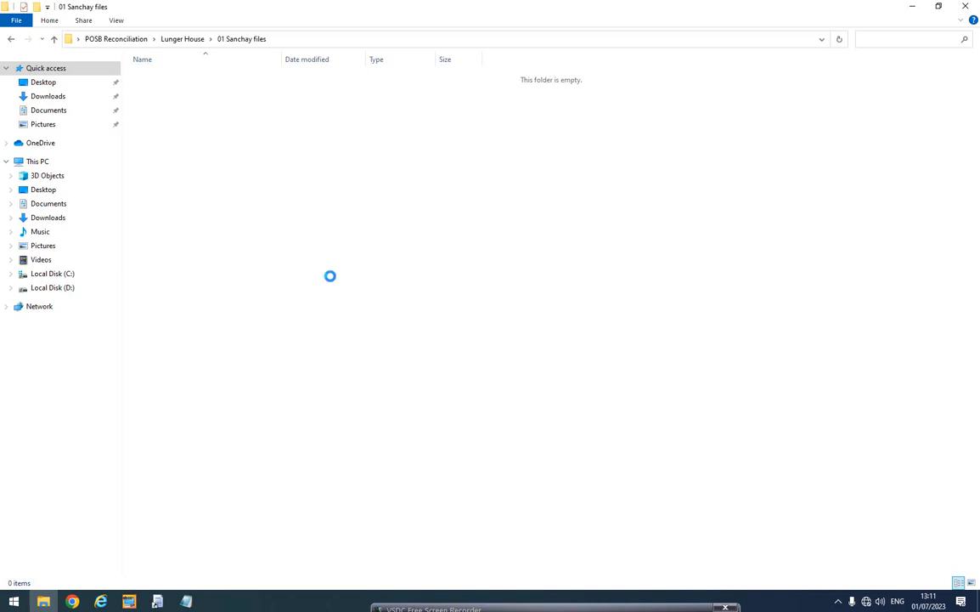
pyautogui.rightClick(287, 235)
pyautogui.click(344, 281)
# - Open the SP5 folder on Local Disk (D:) in a second File Explorer window
pyautogui.press('super+e')
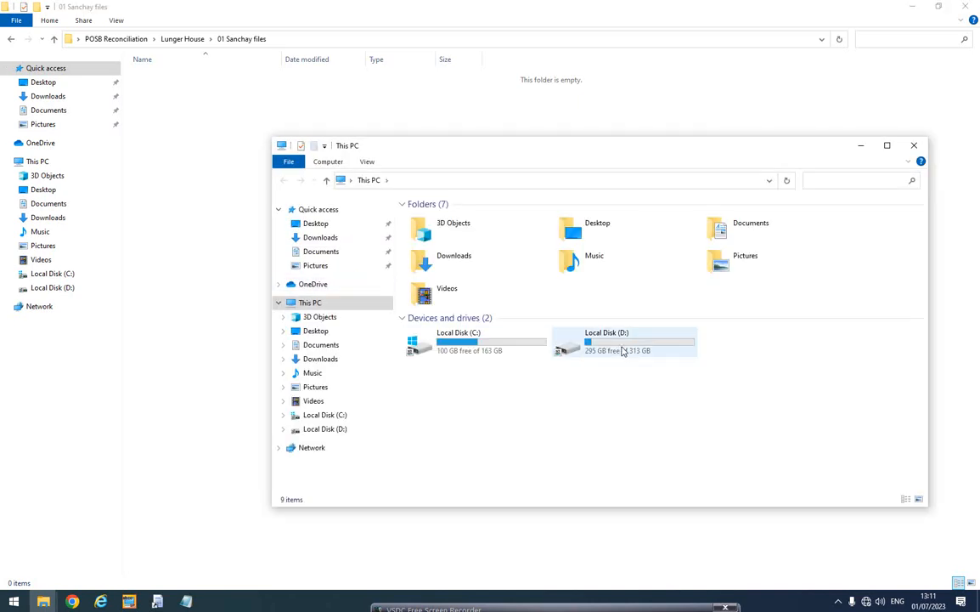
pyautogui.doubleClick(622, 350)
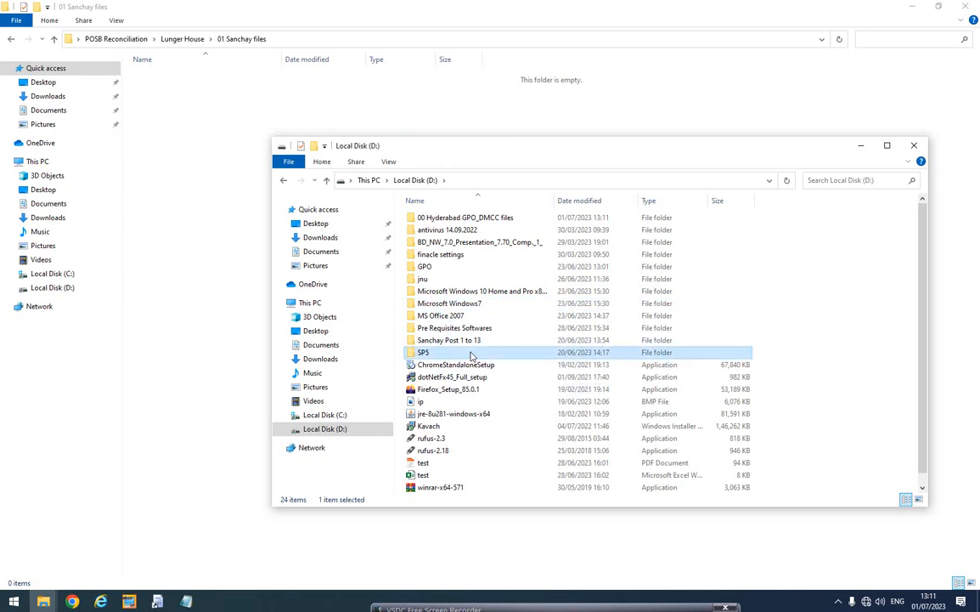
pyautogui.click(471, 355)
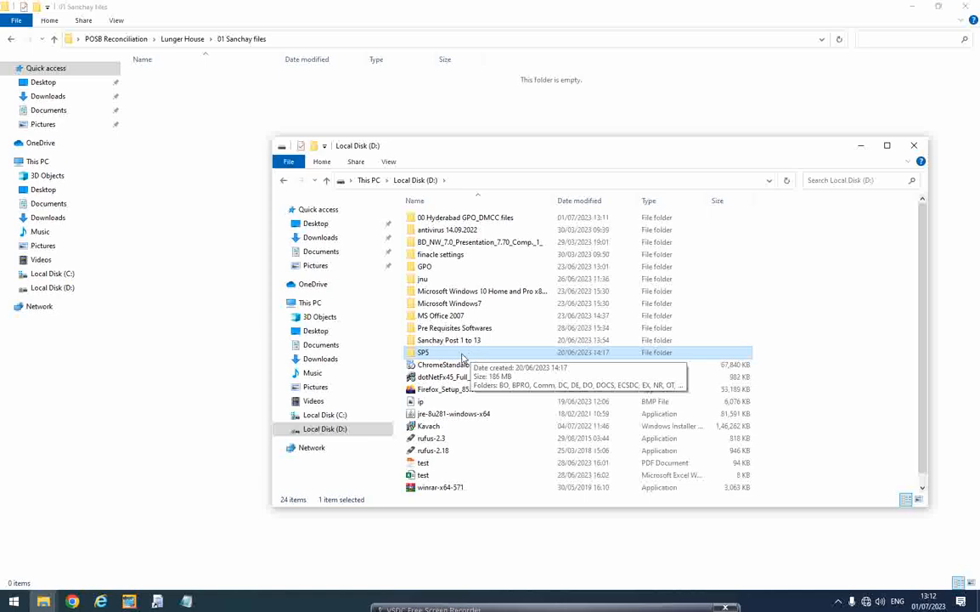
pyautogui.doubleClick(462, 355)
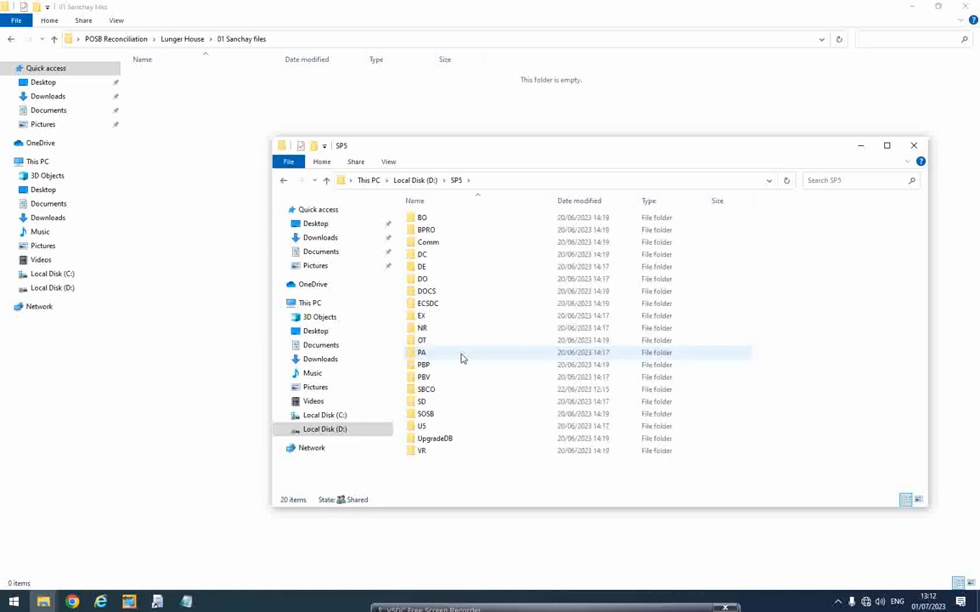
# - View the contents of the OT folder inside SP5 and return to the SP5 folder
pyautogui.click(440, 393)
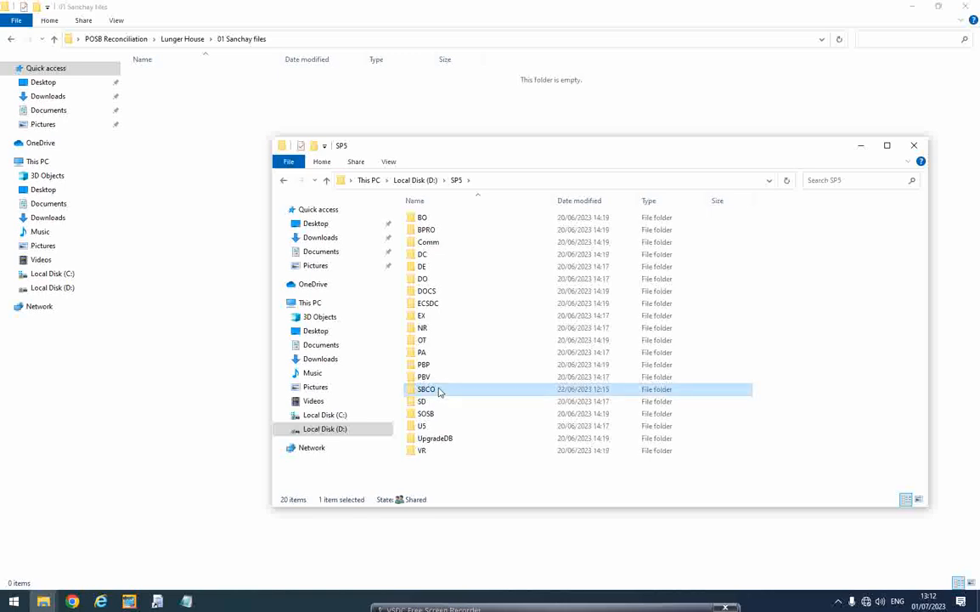
pyautogui.click(437, 342)
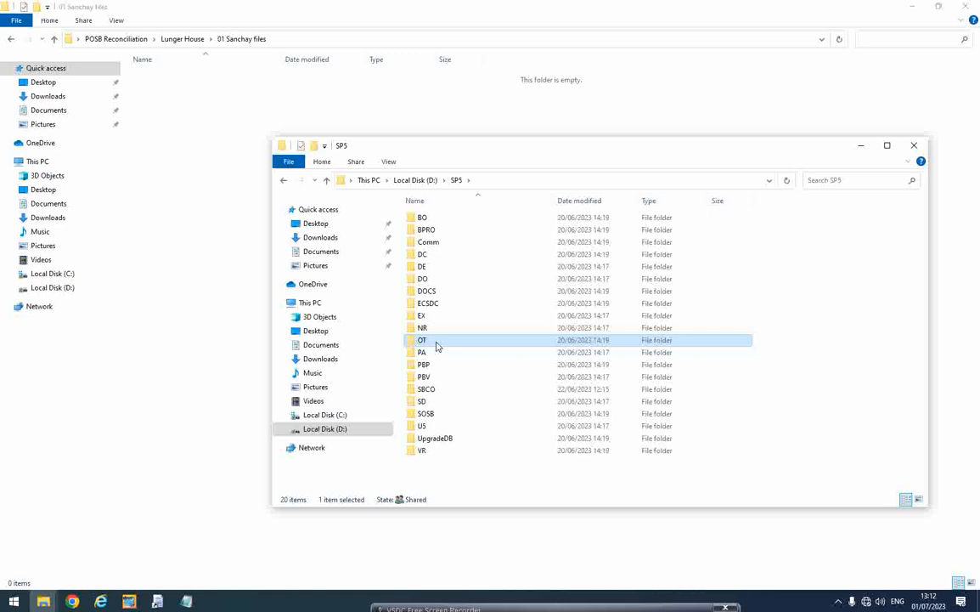
pyautogui.doubleClick(438, 344)
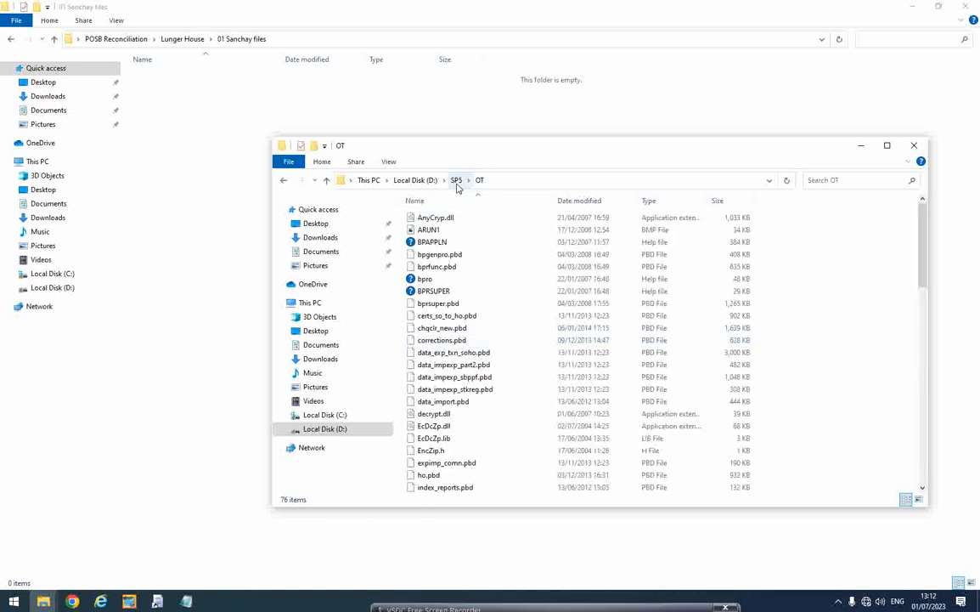
pyautogui.click(456, 181)
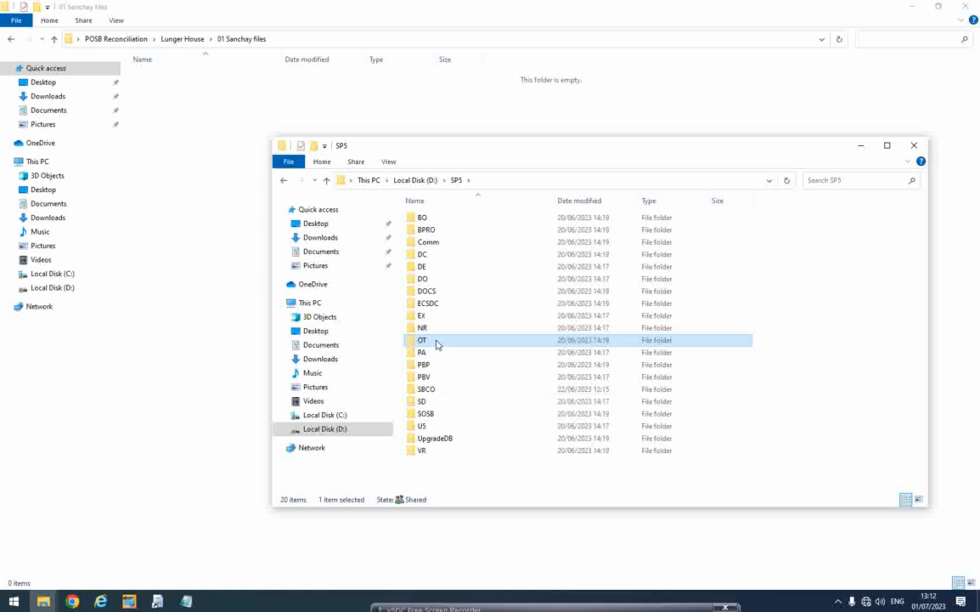
# - Open the SBCO folder inside SP5 and open its sb DAT file with Notepad
pyautogui.click(440, 393)
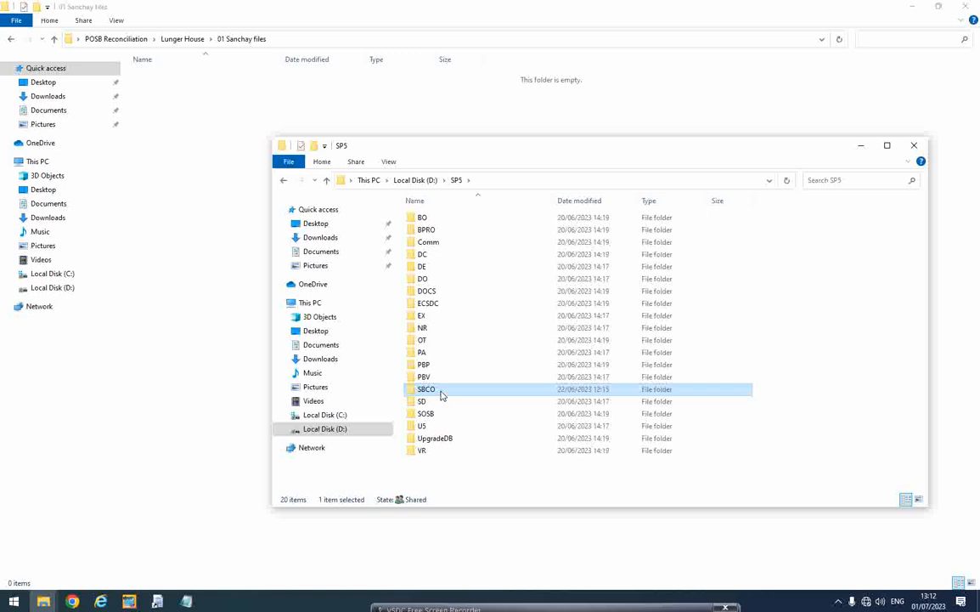
pyautogui.doubleClick(440, 392)
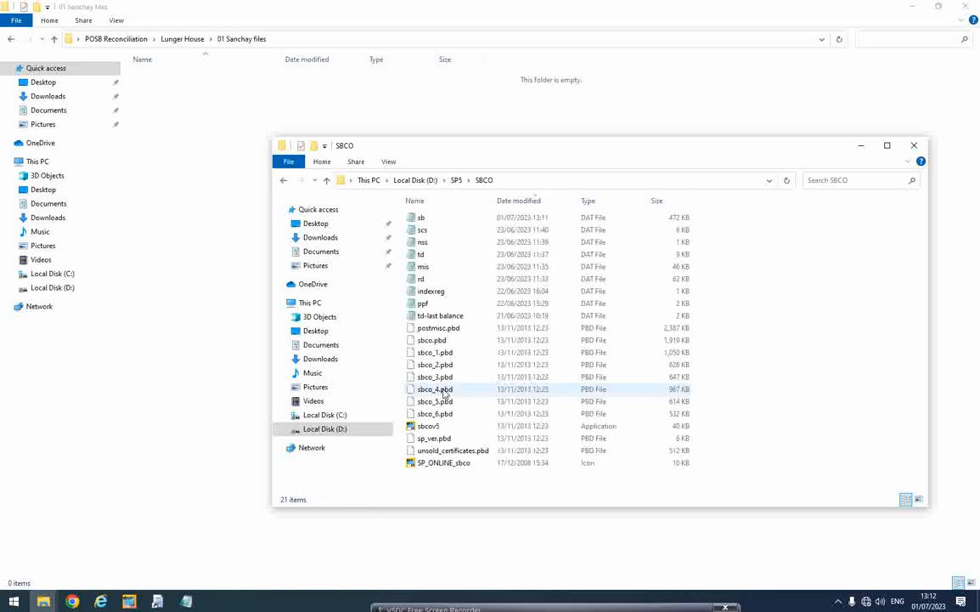
pyautogui.click(431, 219)
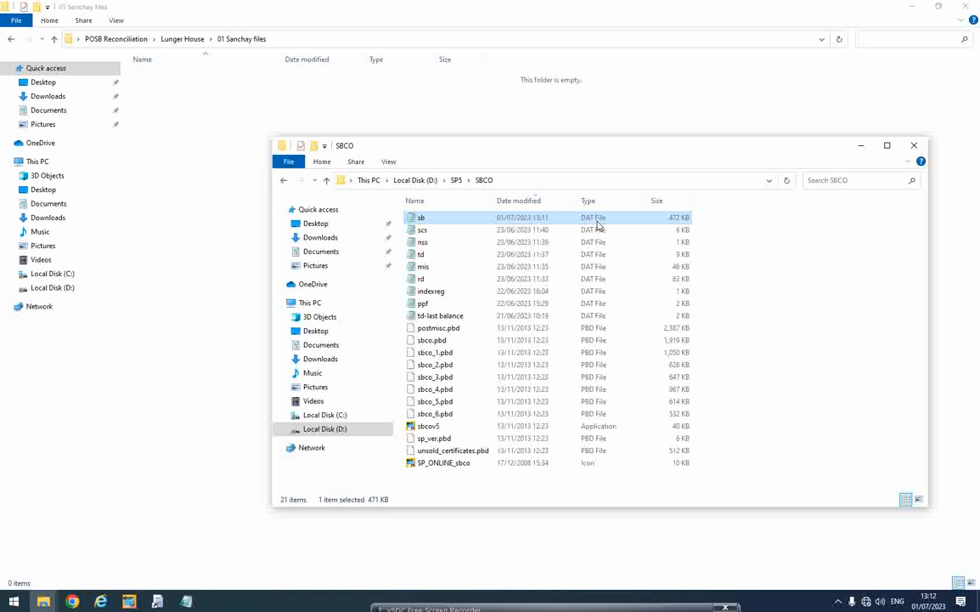
pyautogui.click(432, 221)
pyautogui.click(532, 219)
pyautogui.doubleClick(452, 220)
pyautogui.rightClick(453, 220)
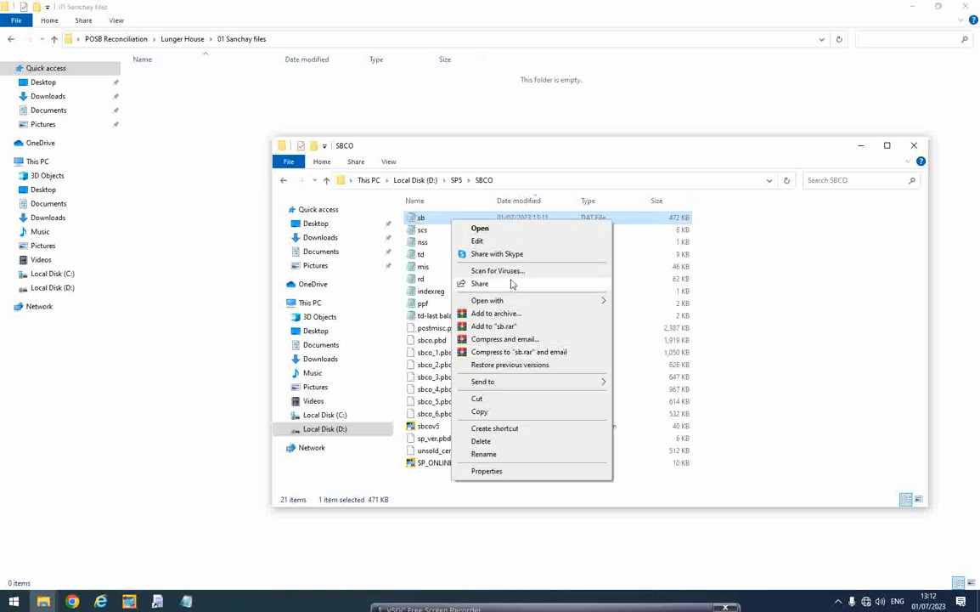
pyautogui.moveTo(532, 302)
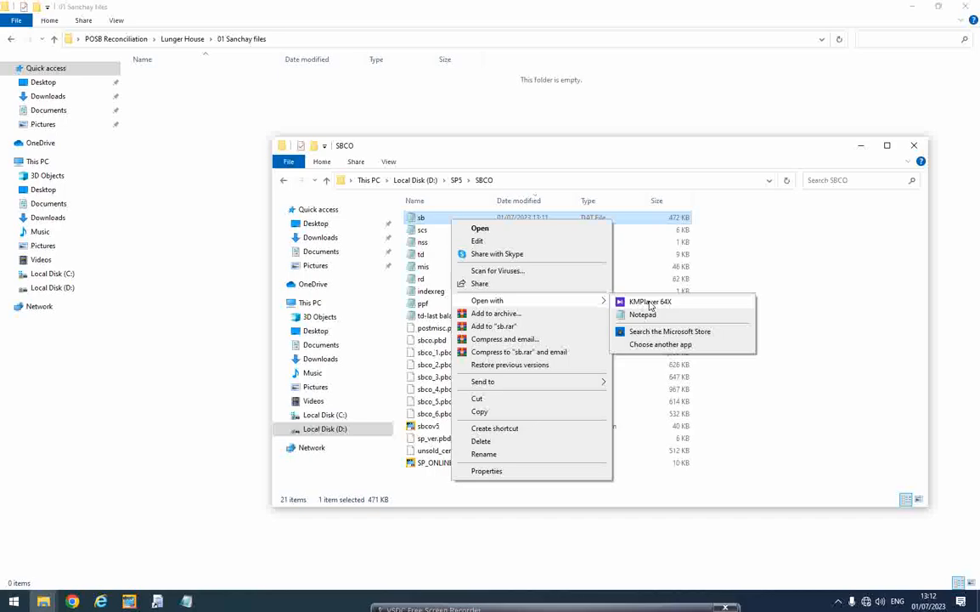
pyautogui.click(660, 316)
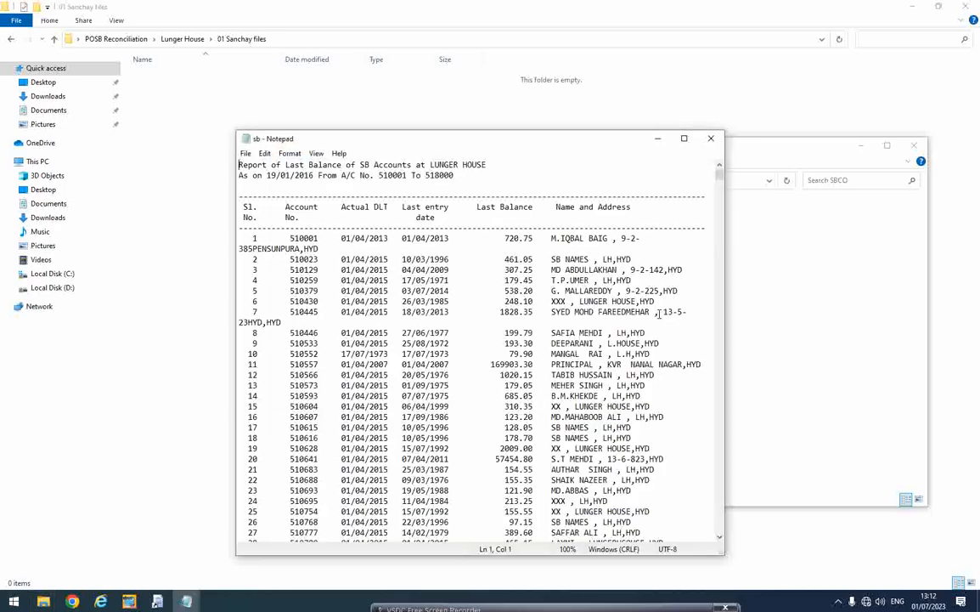
# - Check the sb report's header date, last account entry and closing totals in a maximised Notepad window, and close the file
pyautogui.click(684, 138)
pyautogui.moveTo(49, 30); pyautogui.dragTo(129, 40)
pyautogui.click(295, 48)
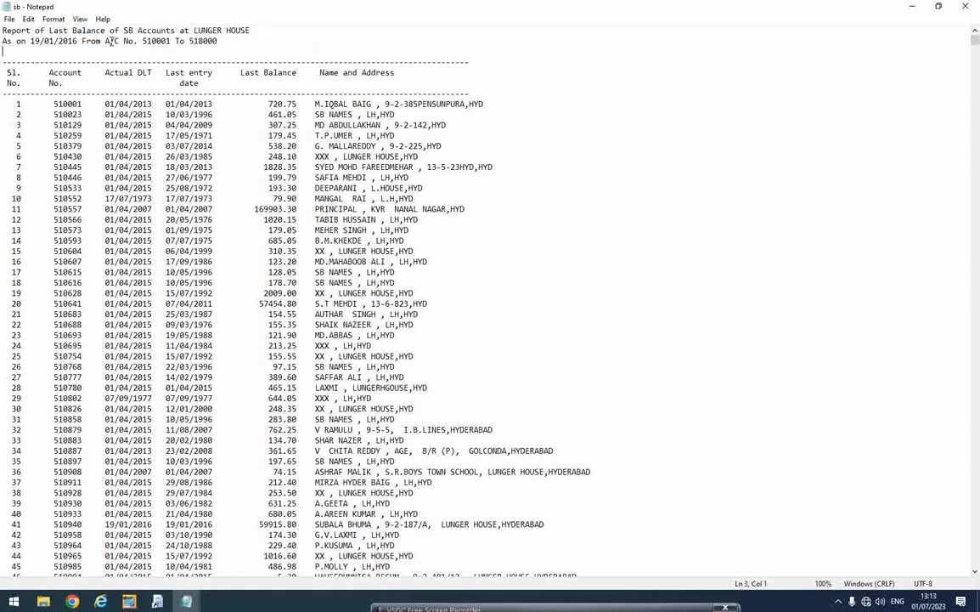
pyautogui.moveTo(28, 40); pyautogui.dragTo(77, 40)
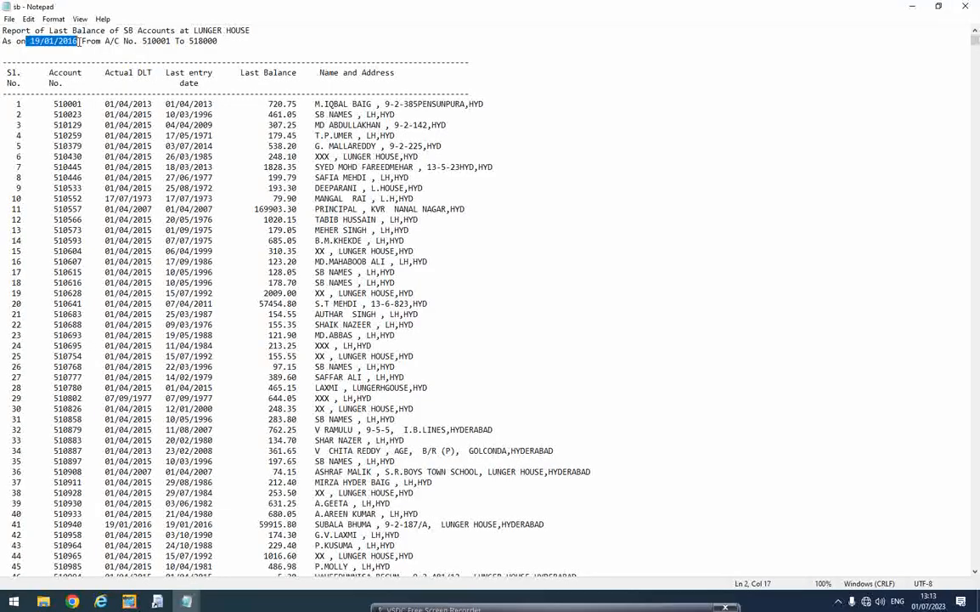
pyautogui.moveTo(975, 41); pyautogui.dragTo(961, 578)
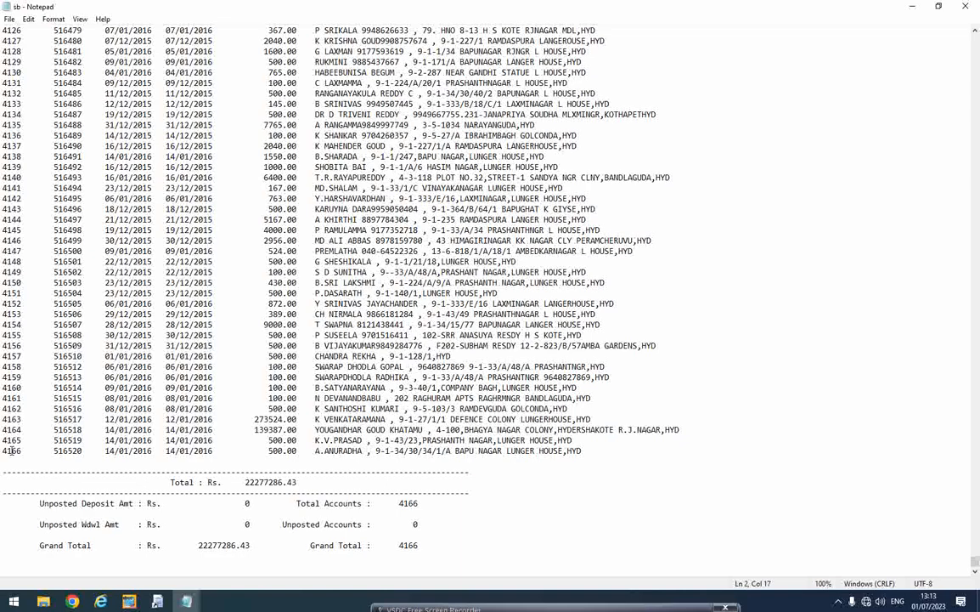
pyautogui.moveTo(3, 451); pyautogui.dragTo(53, 450)
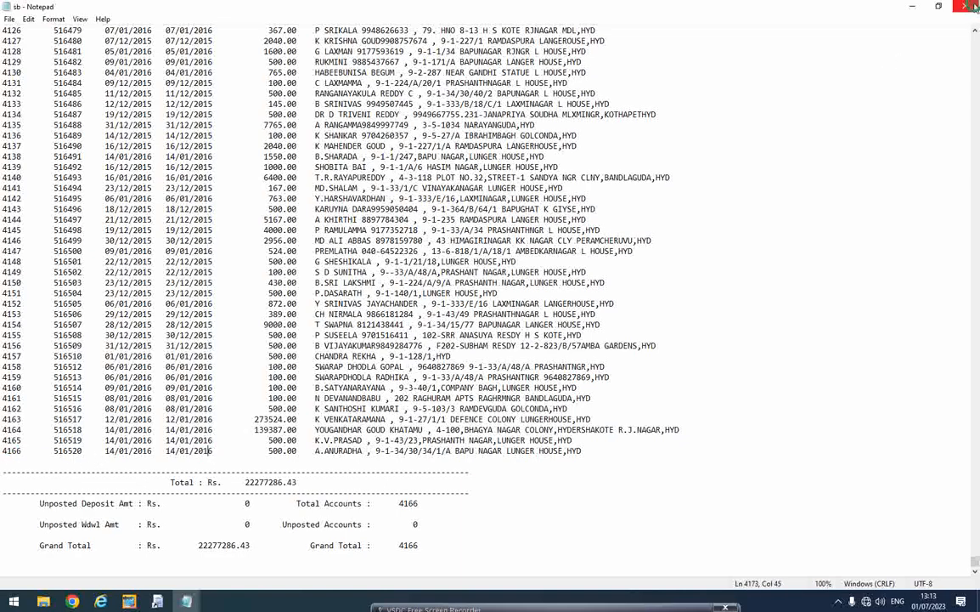
pyautogui.click(912, 7)
# - Copy the sb DAT file from the refreshed SBCO folder into the 01 Sanchay files folder
pyautogui.rightClick(761, 247)
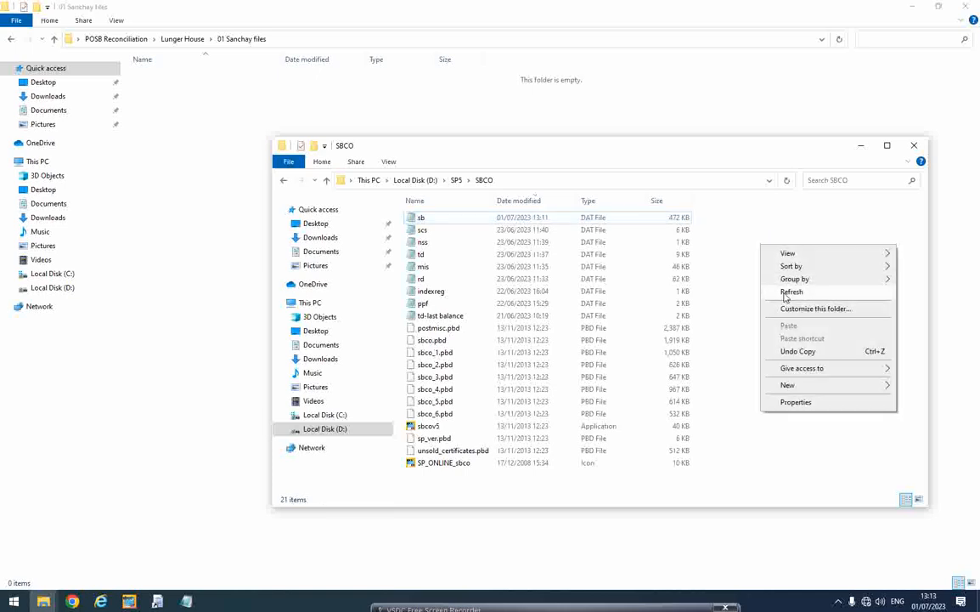
pyautogui.click(799, 292)
pyautogui.click(422, 220)
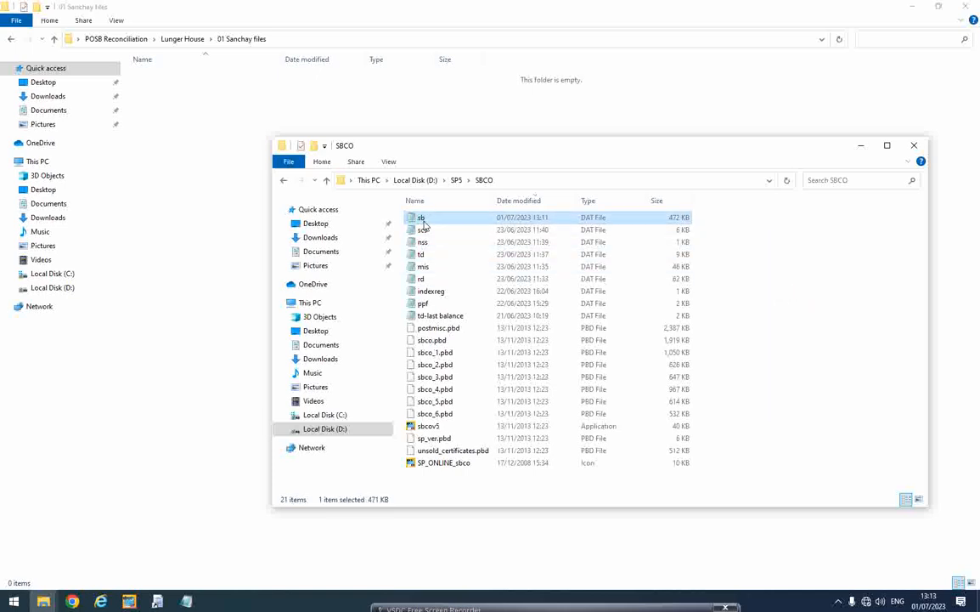
pyautogui.click(208, 149)
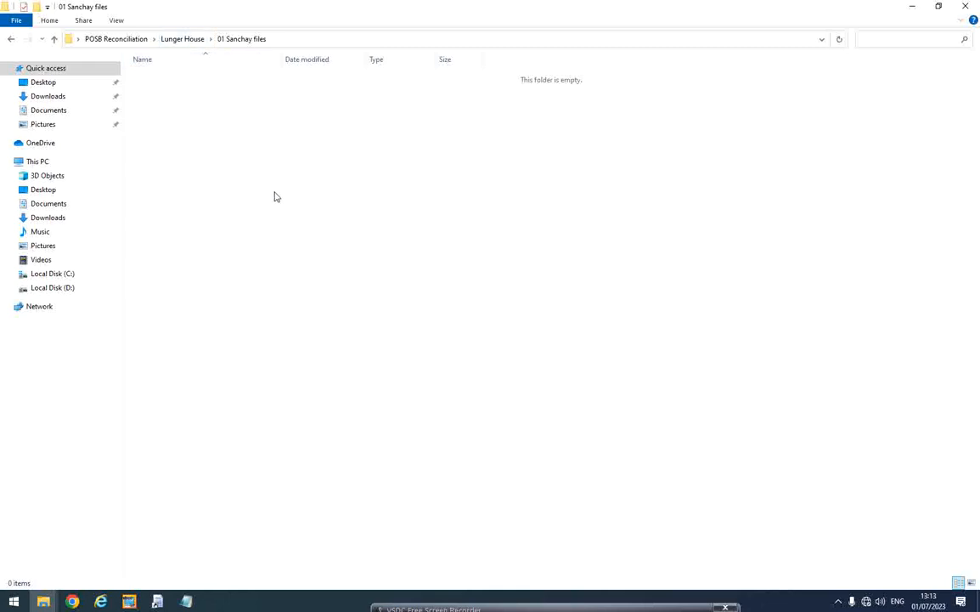
pyautogui.hotkey('ctrl', 'v')
# - Rename the copied sb file in 01 Sanchay files as sb lbr and refresh the folder
pyautogui.press('F2')
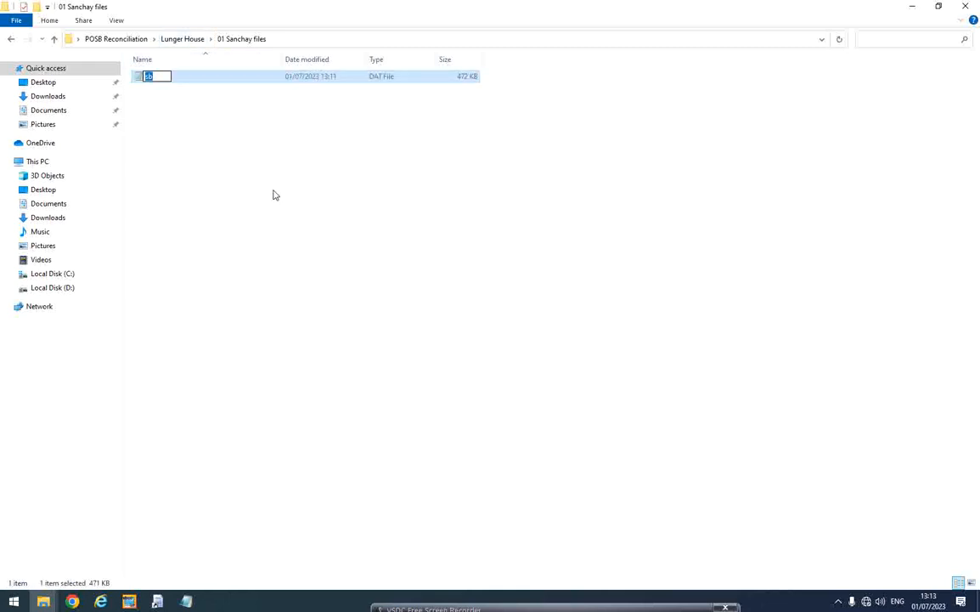
pyautogui.press('Right')
pyautogui.write('lbr')
pyautogui.press('Return')
pyautogui.rightClick(269, 140)
pyautogui.click(323, 189)
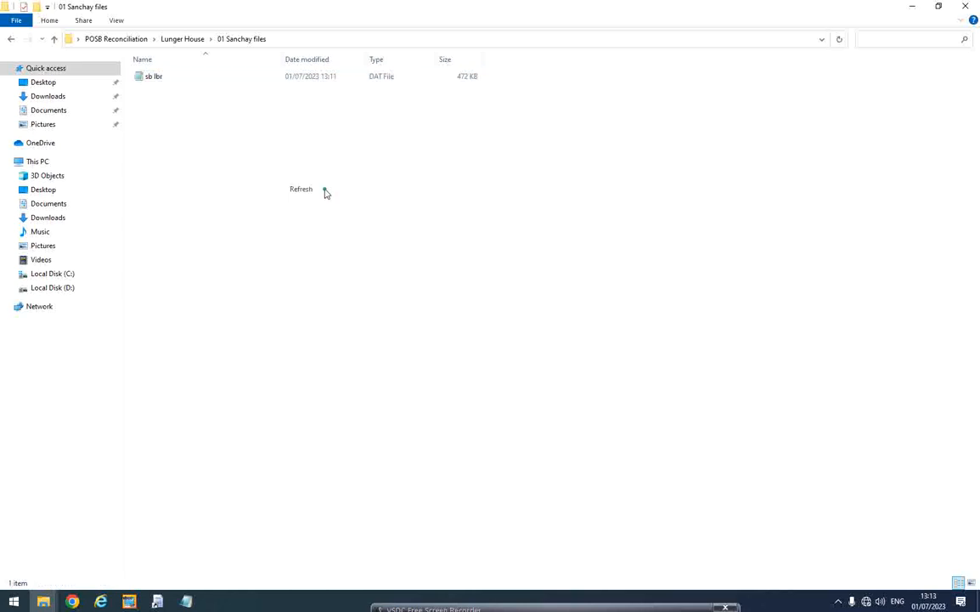
# - Switch to SBCO Scheme Selection and open the SB transaction verification for the LUNGER HOUSE post office, with counter transactions set to No
pyautogui.click(186, 601)
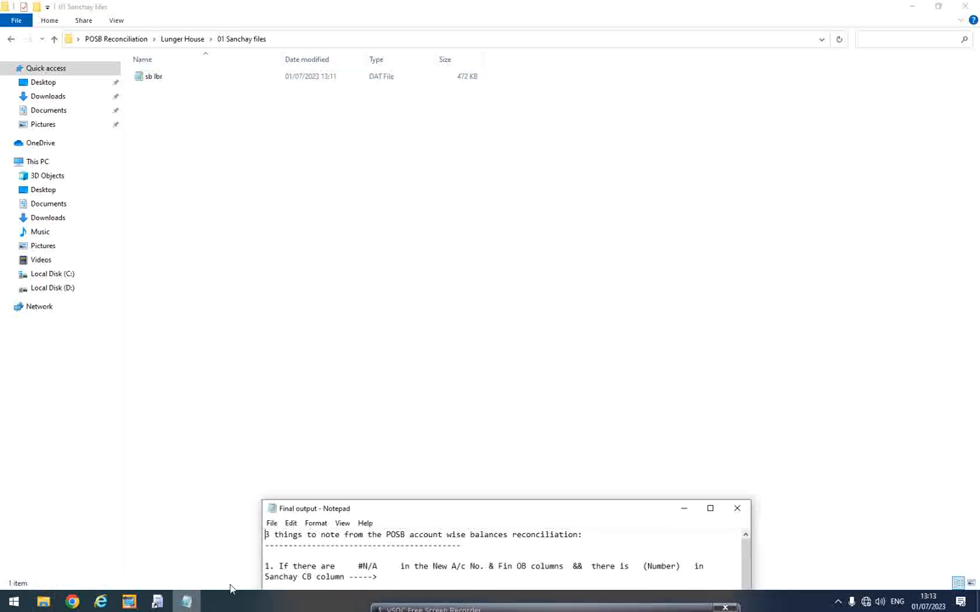
pyautogui.click(683, 507)
pyautogui.click(129, 600)
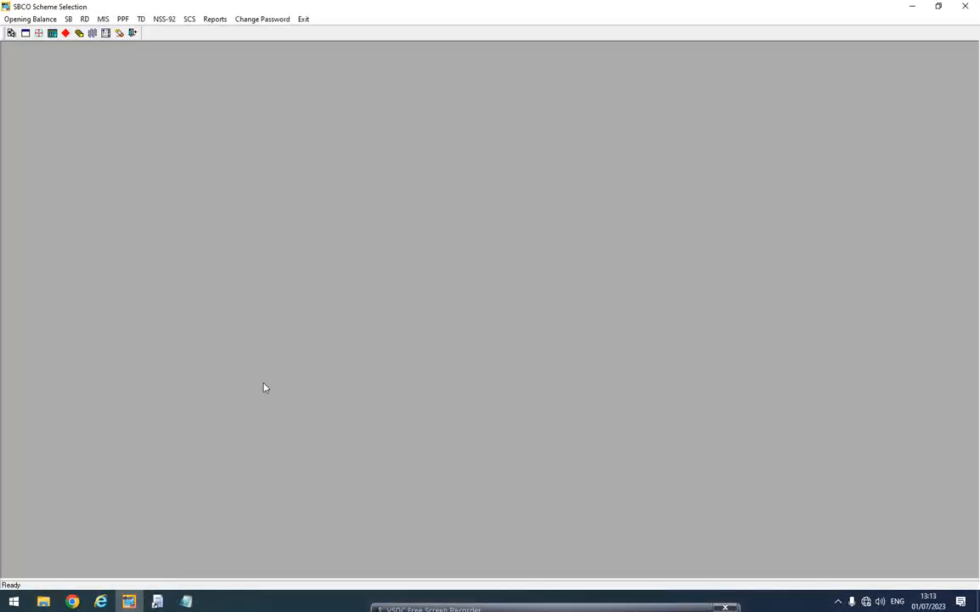
pyautogui.click(72, 20)
pyautogui.click(180, 68)
pyautogui.click(182, 83)
pyautogui.click(180, 96)
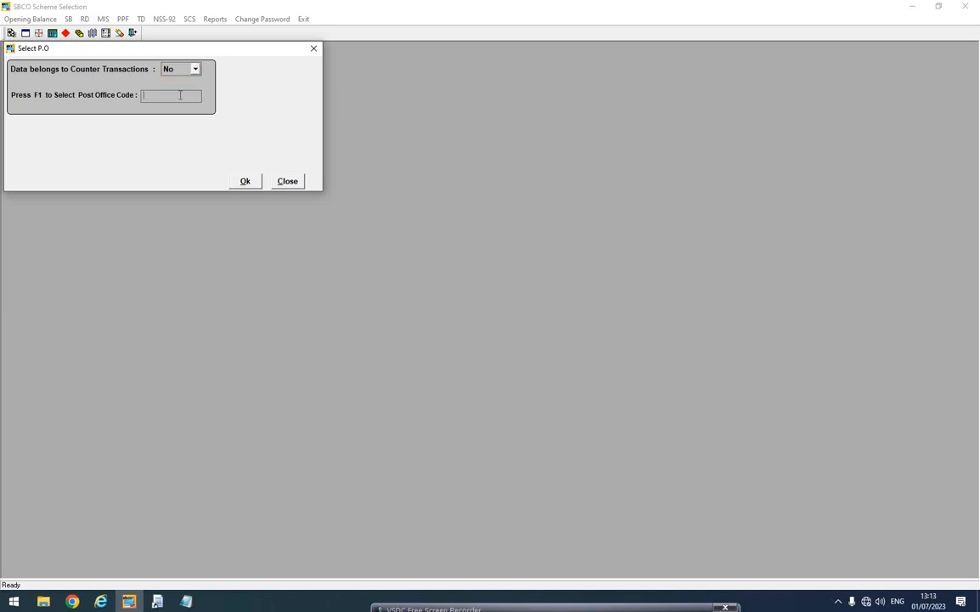
pyautogui.press('F1')
pyautogui.click(285, 159)
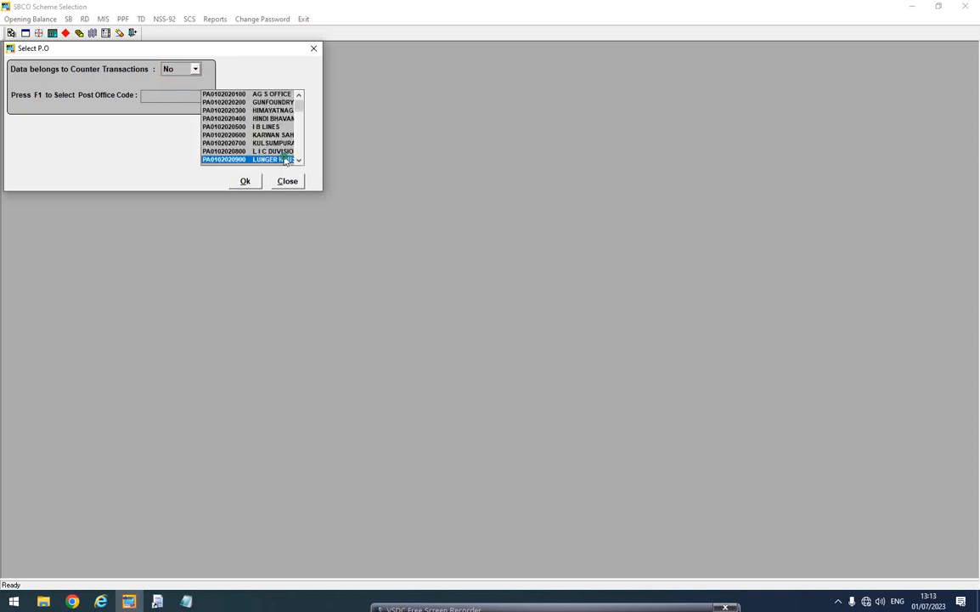
pyautogui.doubleClick(285, 161)
pyautogui.press('Return')
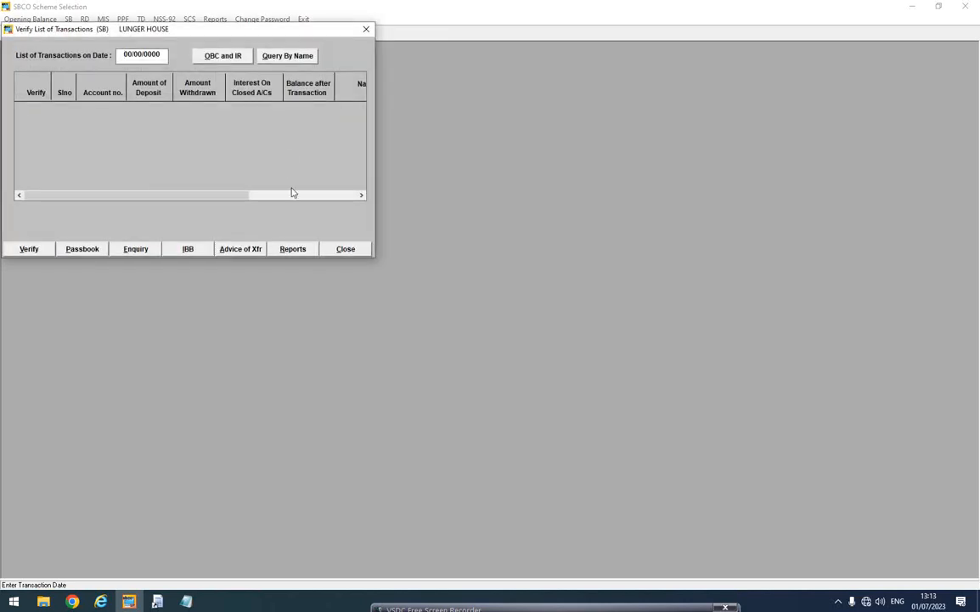
pyautogui.click(308, 252)
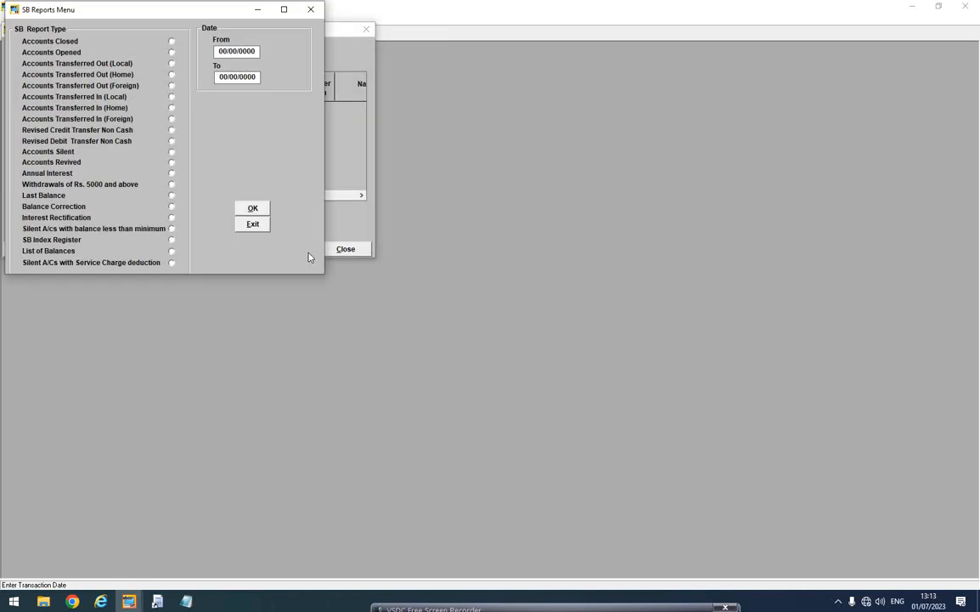
pyautogui.click(172, 253)
pyautogui.press('Return')
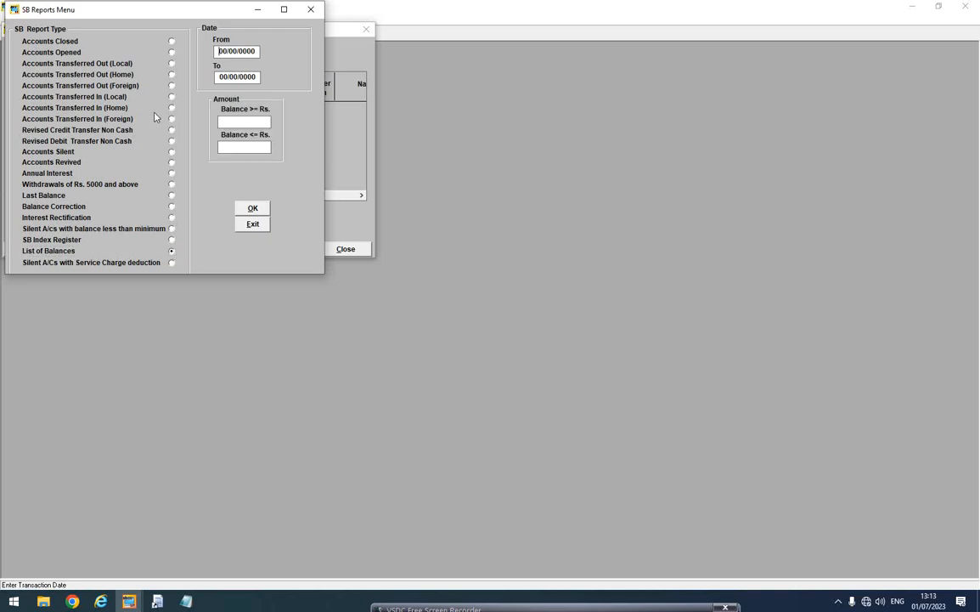
pyautogui.moveTo(166, 10); pyautogui.dragTo(351, 70)
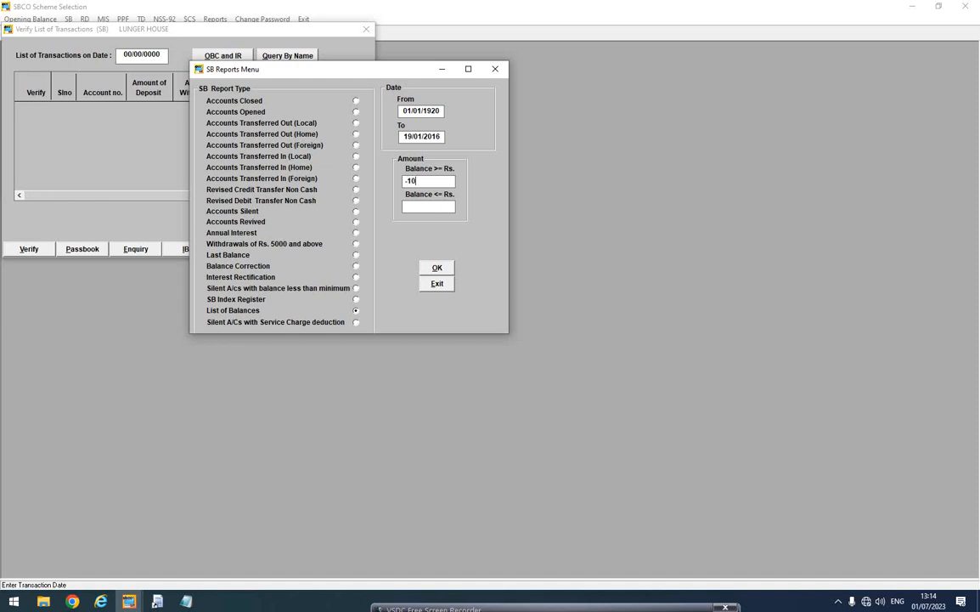
pyautogui.write('00000000')
pyautogui.write('10000000000')
pyautogui.press('Tab')
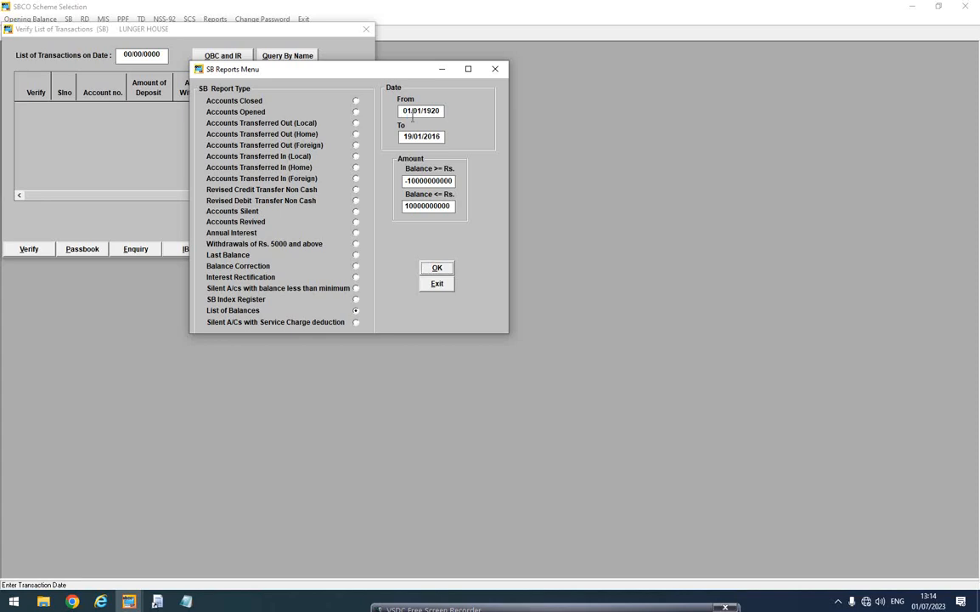
pyautogui.click(449, 268)
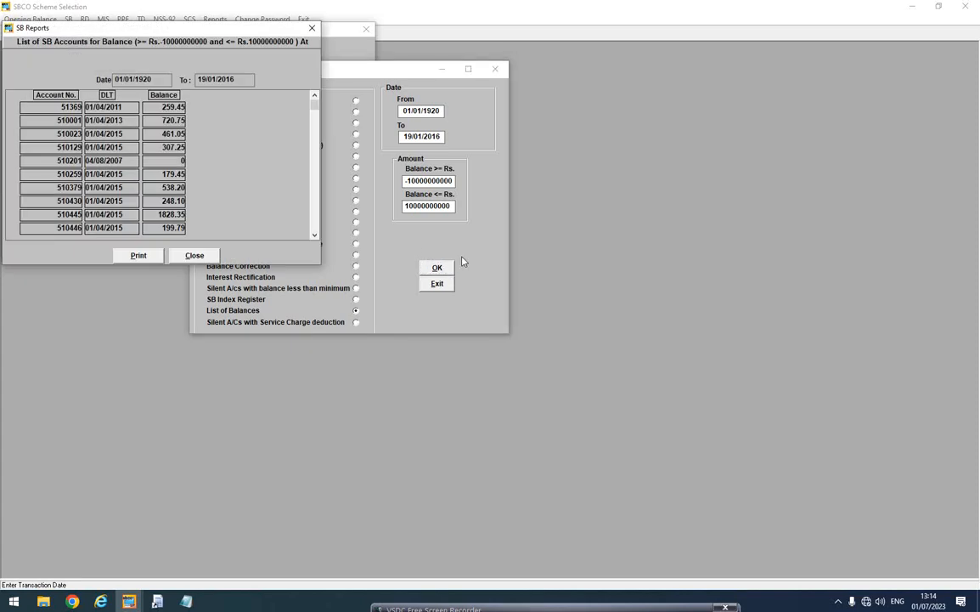
# - Close the SB balance report, its reports menu, the transaction list and the post office selection, and exit SBCO Scheme Selection
pyautogui.moveTo(313, 102)
pyautogui.mouseDown()
pyautogui.moveTo(314, 230)
pyautogui.moveTo(313, 92)
pyautogui.mouseUp()
pyautogui.moveTo(144, 32); pyautogui.dragTo(333, 61)
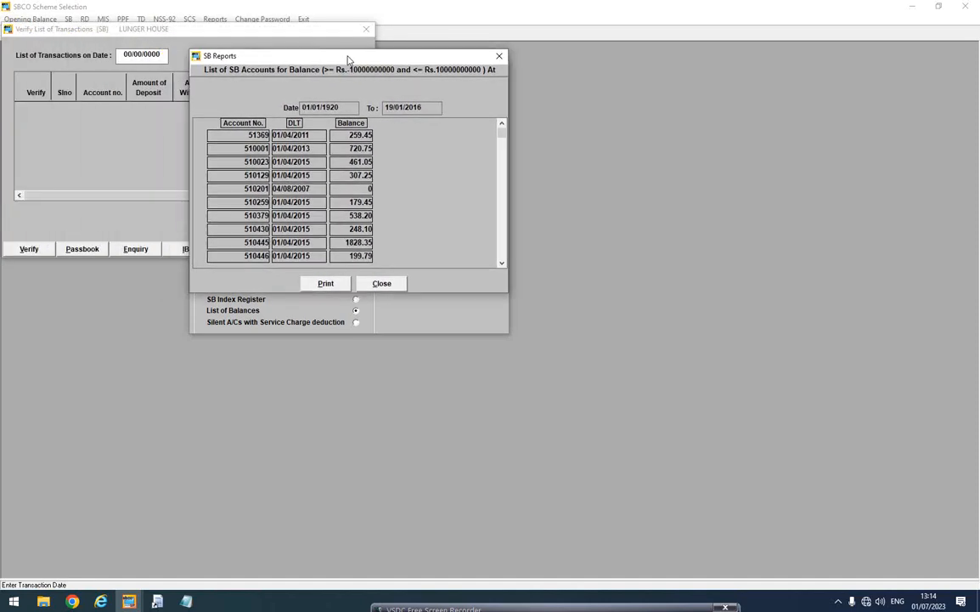
pyautogui.click(383, 283)
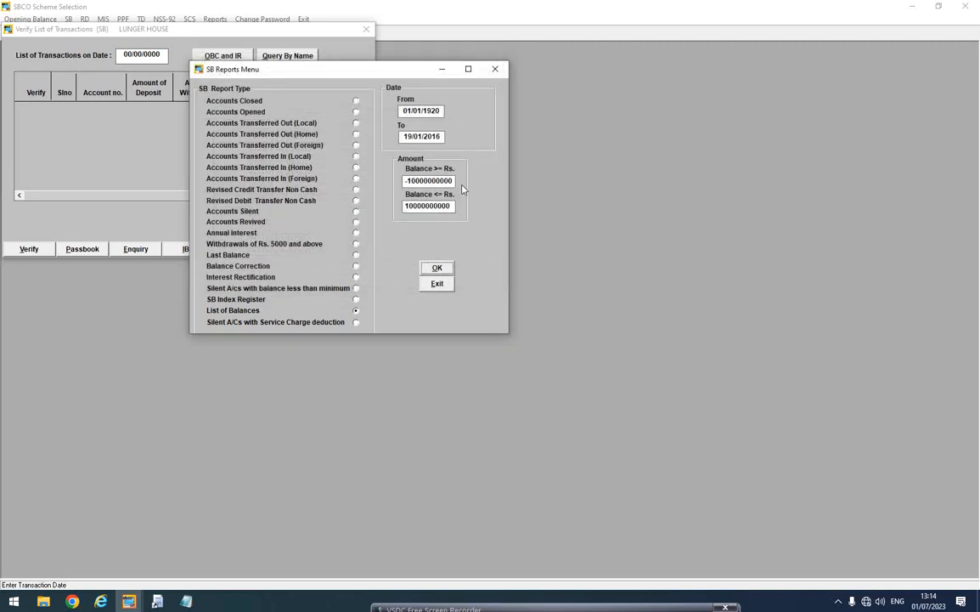
pyautogui.click(437, 284)
pyautogui.click(343, 249)
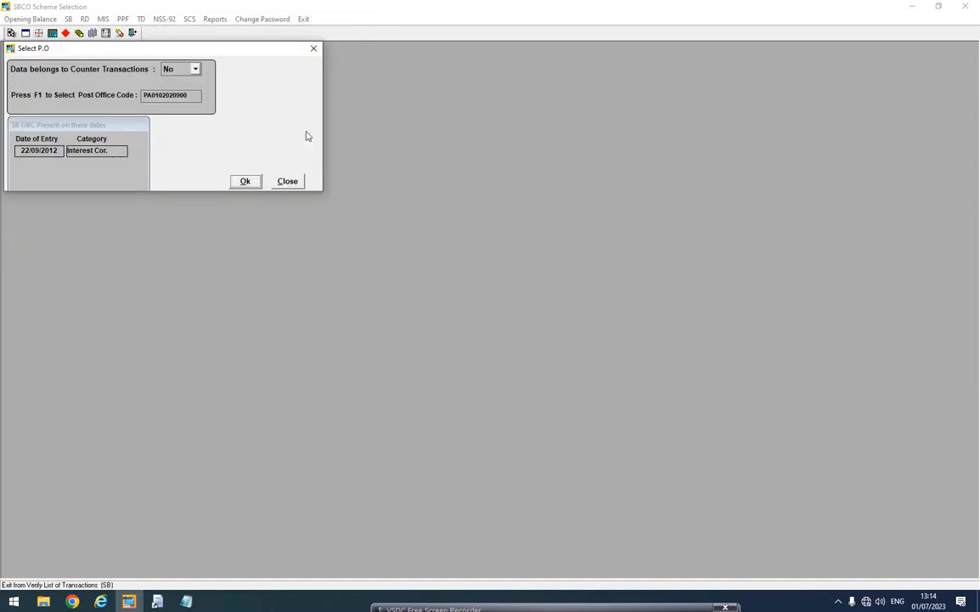
pyautogui.click(287, 181)
pyautogui.click(303, 19)
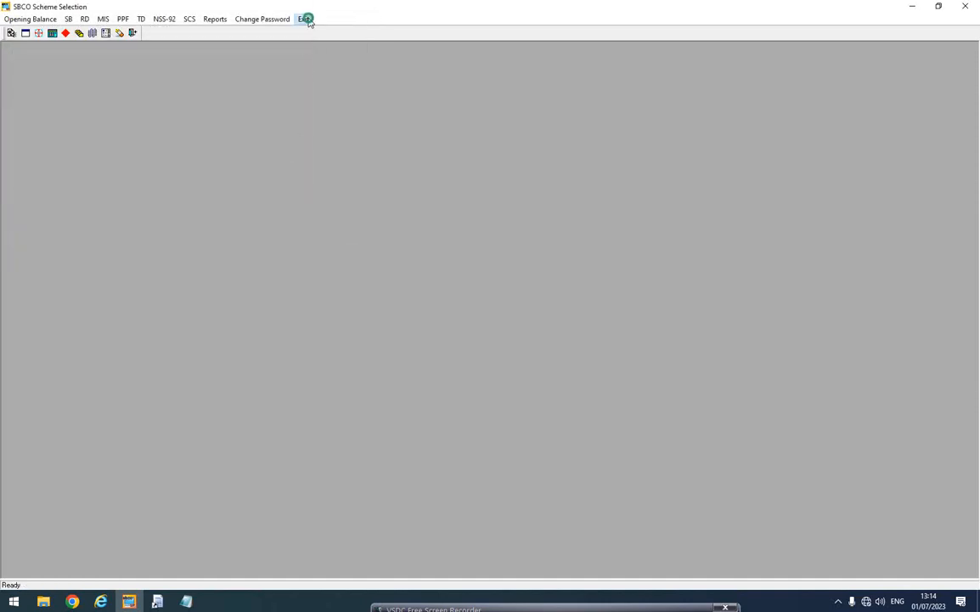
# - Switch to File Explorer, bring up the SBCO folder window and refresh its file list
pyautogui.rightClick(451, 148)
pyautogui.click(503, 202)
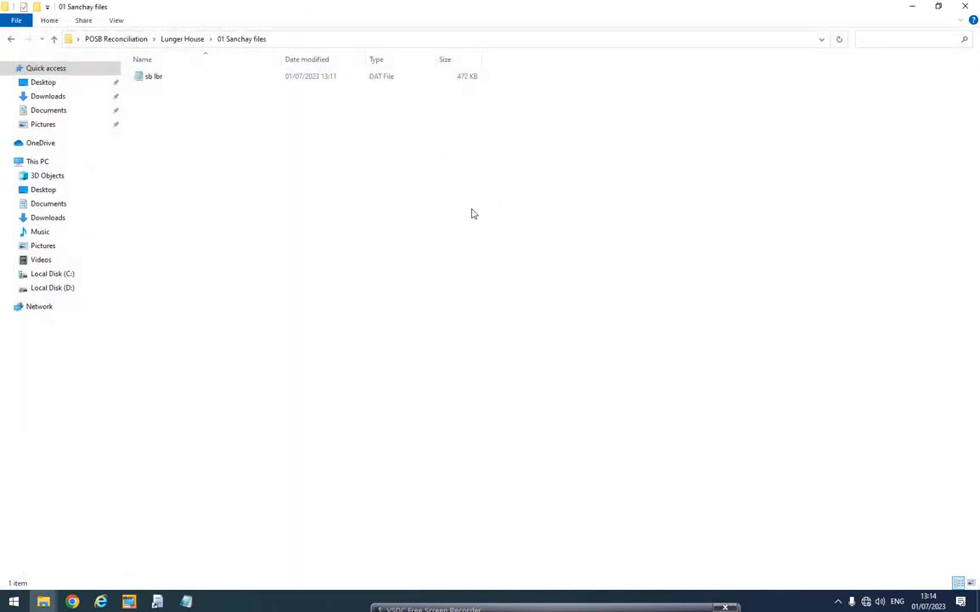
pyautogui.moveTo(43, 601)
pyautogui.click(159, 553)
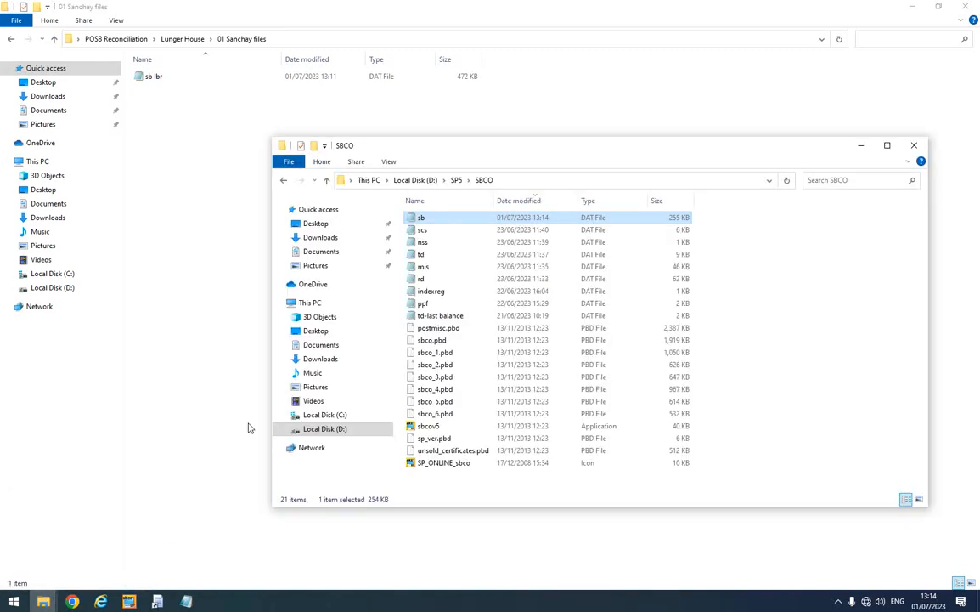
pyautogui.moveTo(435, 146); pyautogui.dragTo(414, 117)
pyautogui.rightClick(775, 249)
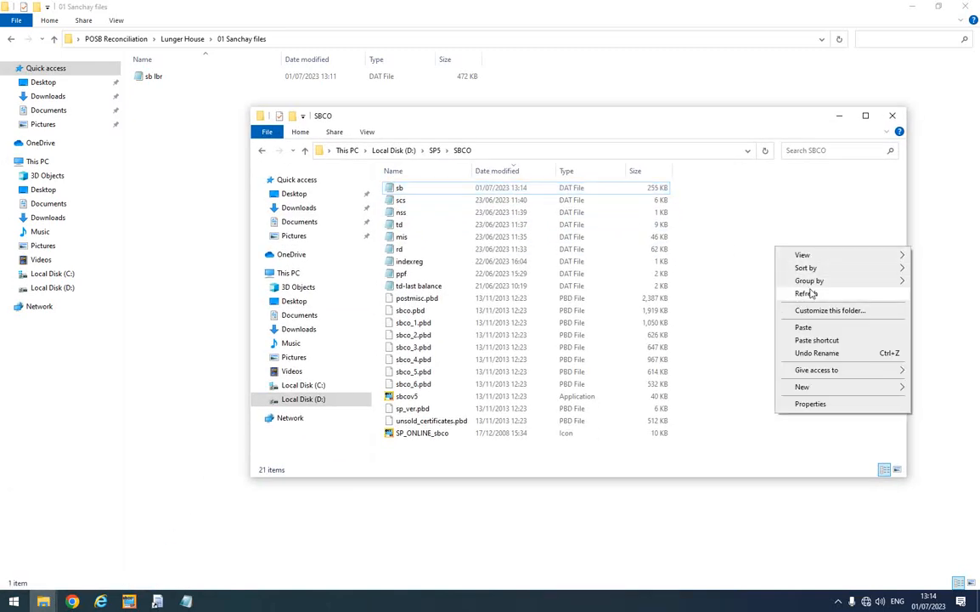
pyautogui.click(823, 294)
pyautogui.click(512, 194)
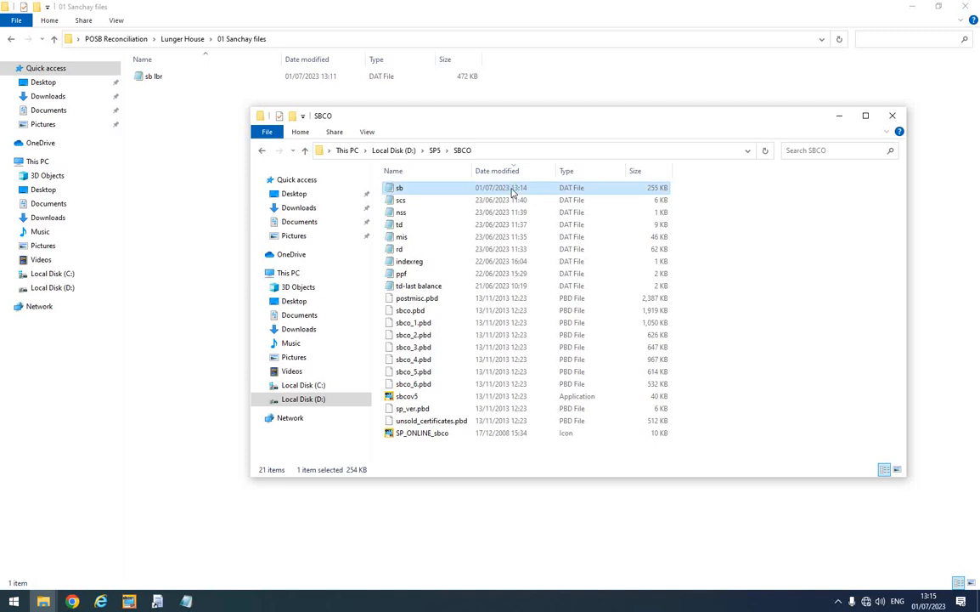
pyautogui.rightClick(768, 231)
pyautogui.click(814, 278)
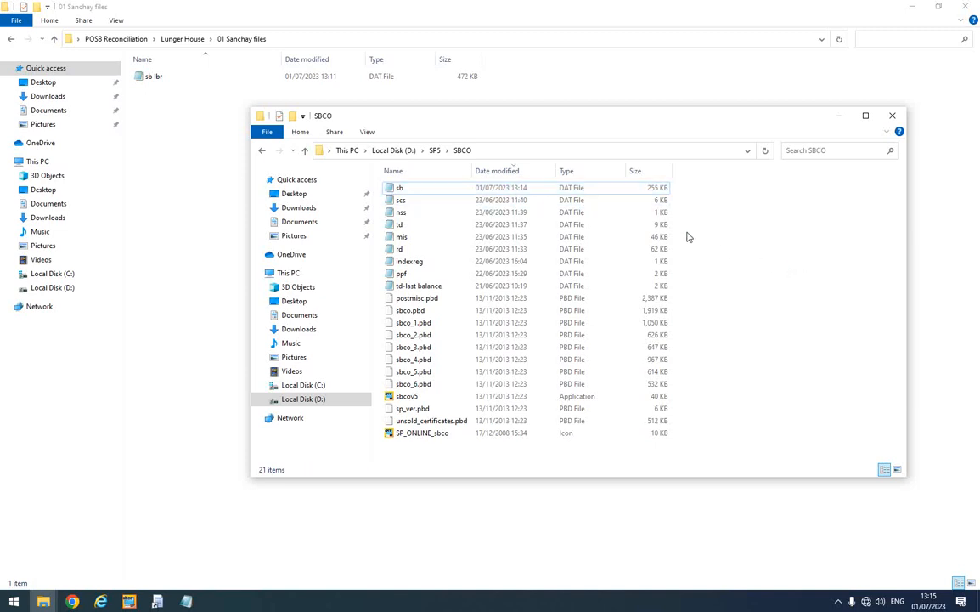
# - Open the sb file in Notepad, check the report's title, date range, last entry and total, and close it
pyautogui.click(534, 190)
pyautogui.doubleClick(535, 190)
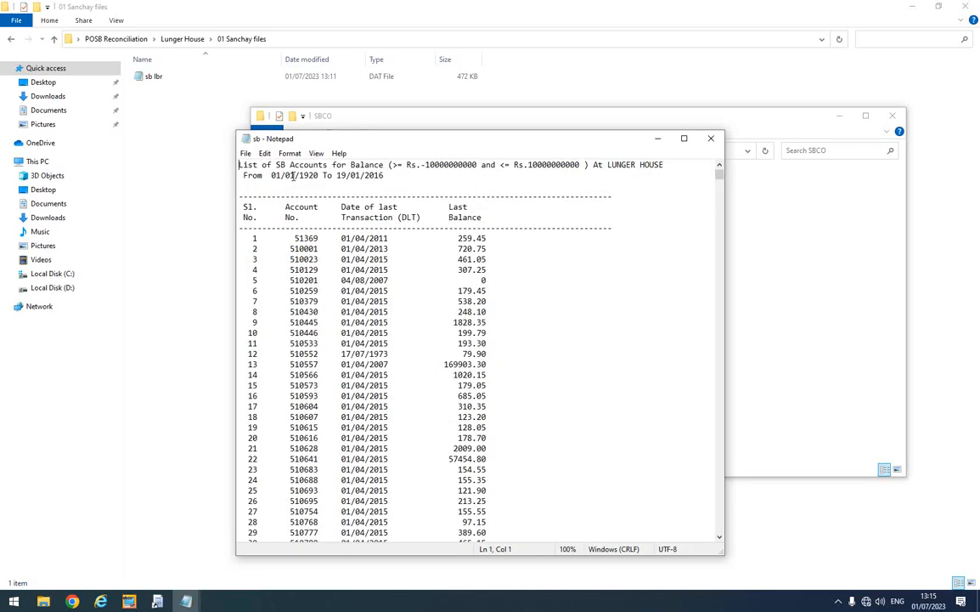
pyautogui.moveTo(277, 165); pyautogui.dragTo(671, 168)
pyautogui.click(467, 175)
pyautogui.moveTo(384, 176); pyautogui.dragTo(264, 176)
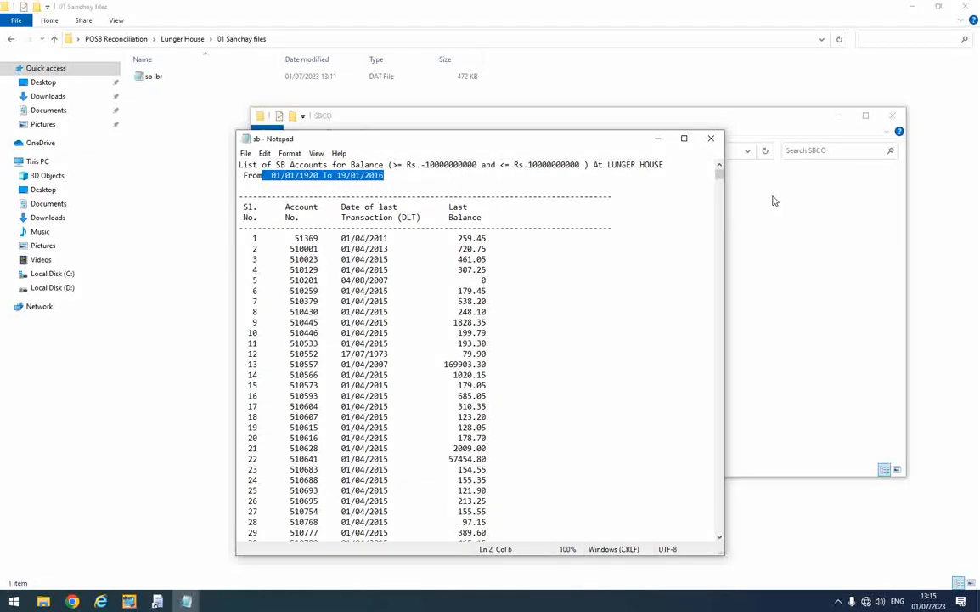
pyautogui.moveTo(719, 175); pyautogui.dragTo(721, 527)
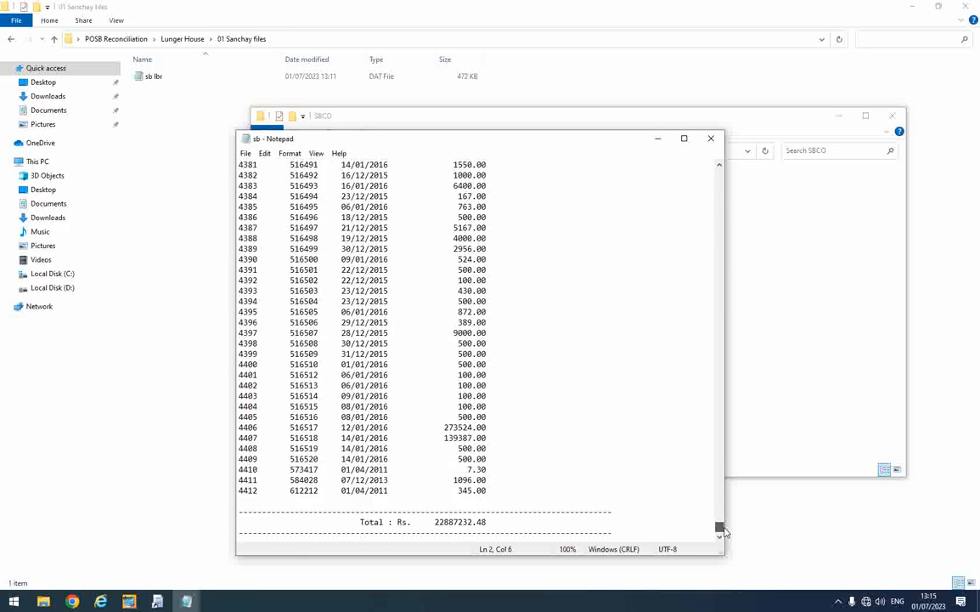
pyautogui.click(248, 490)
pyautogui.click(711, 137)
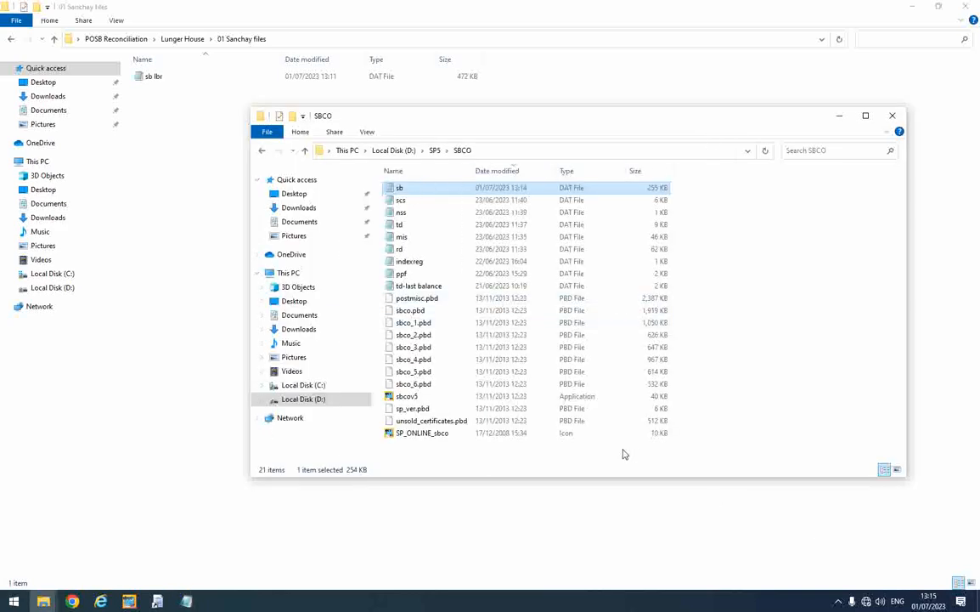
# - Copy the sb file from the SBCO folder into 01 Sanchay files and rename the copy as sb LOB
pyautogui.click(191, 279)
pyautogui.hotkey('ctrl', 'v')
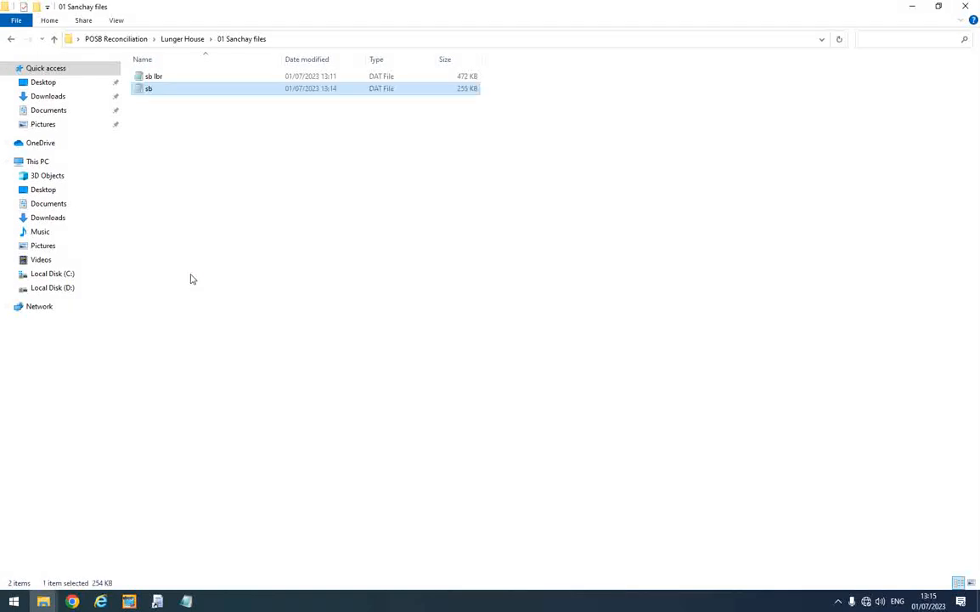
pyautogui.press('F2')
pyautogui.press('End')
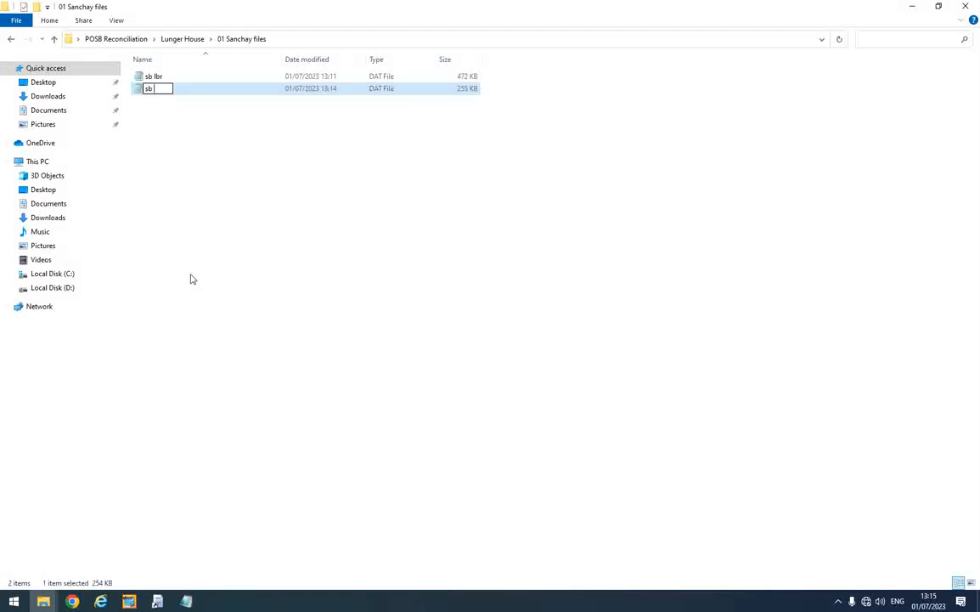
pyautogui.write('LOB')
pyautogui.press('Return')
# - Create a new Microsoft Excel worksheet file named SB in the 01 Sanchay files folder
pyautogui.rightClick(258, 197)
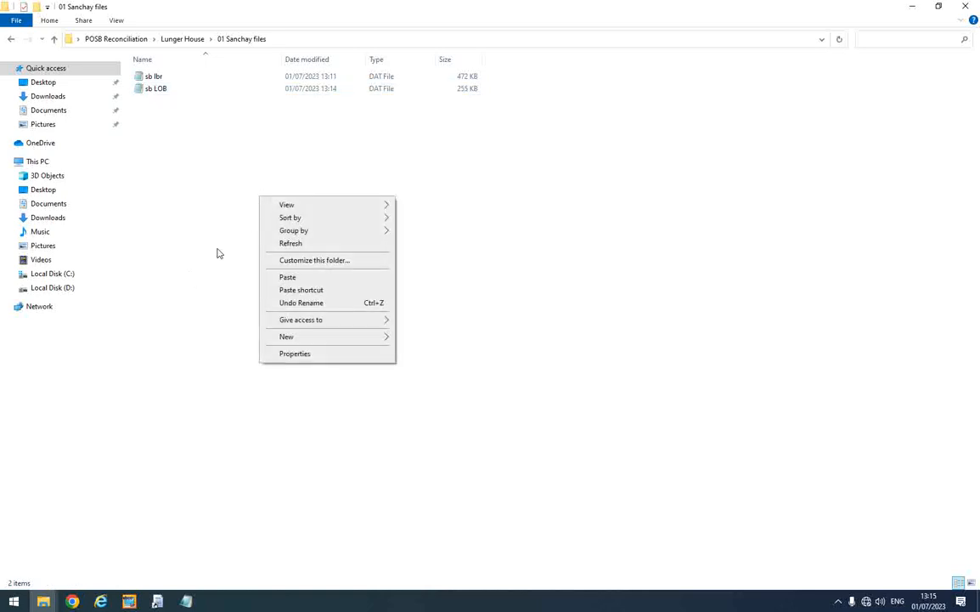
pyautogui.rightClick(220, 194)
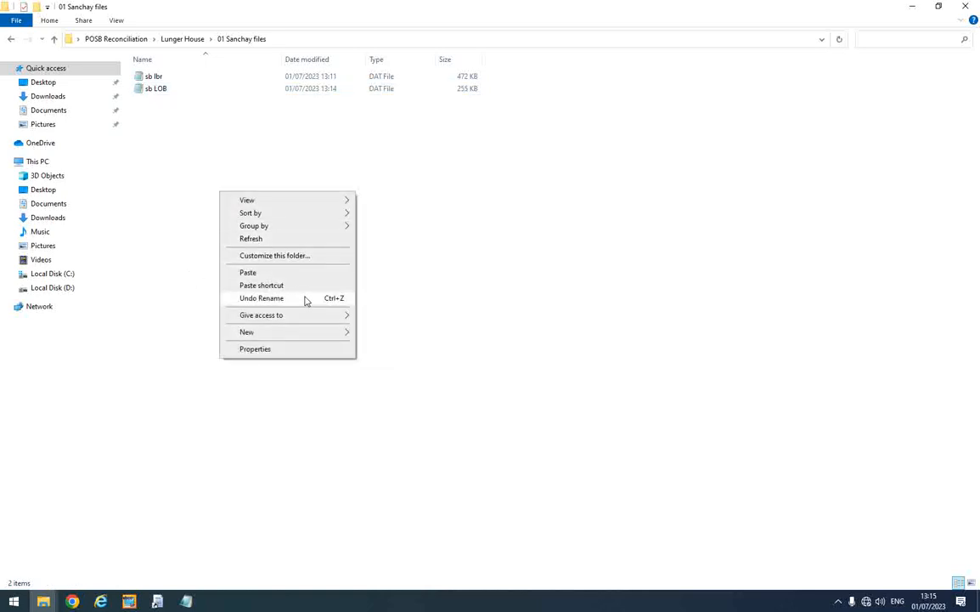
pyautogui.moveTo(347, 337)
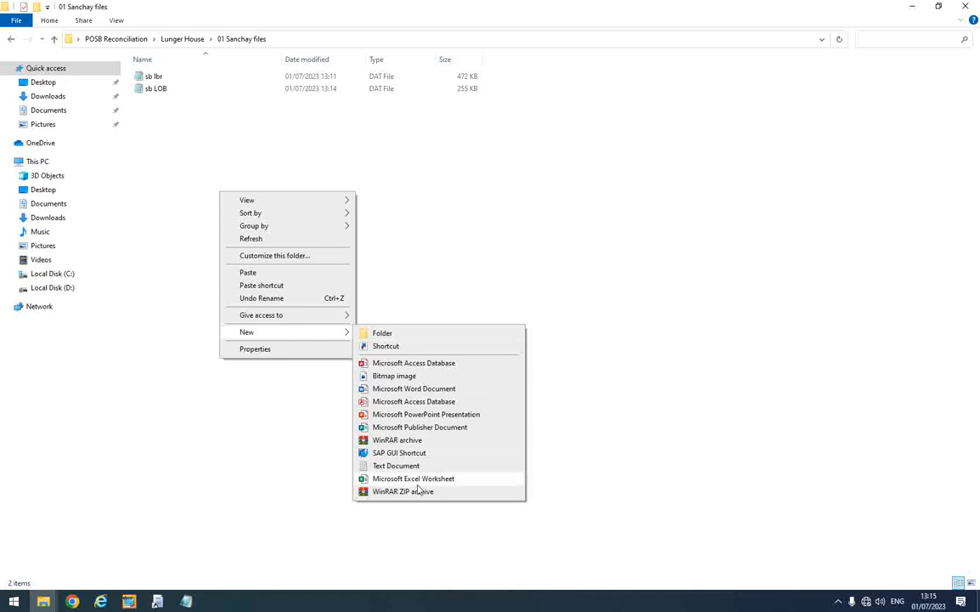
pyautogui.click(430, 479)
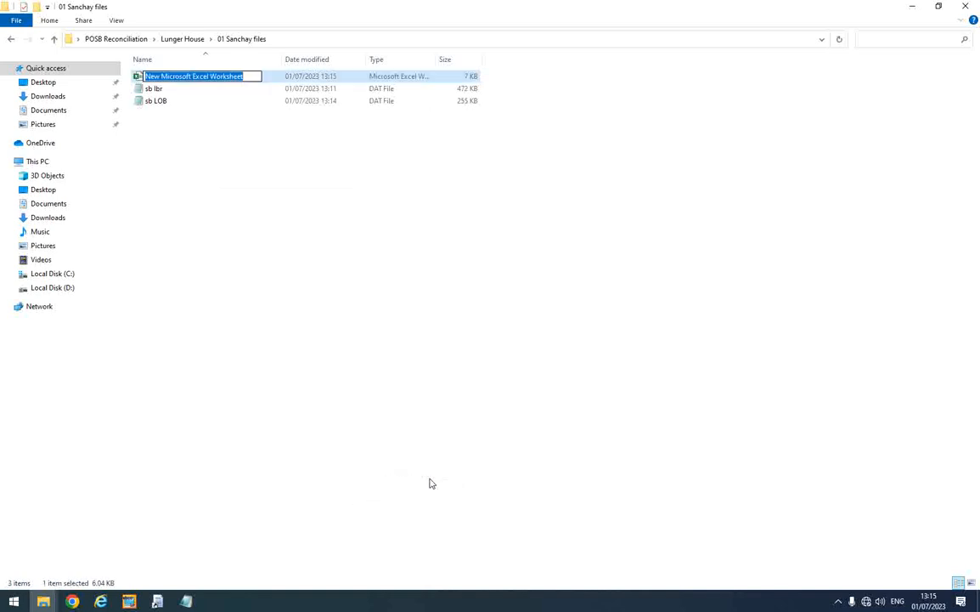
pyautogui.write('SB')
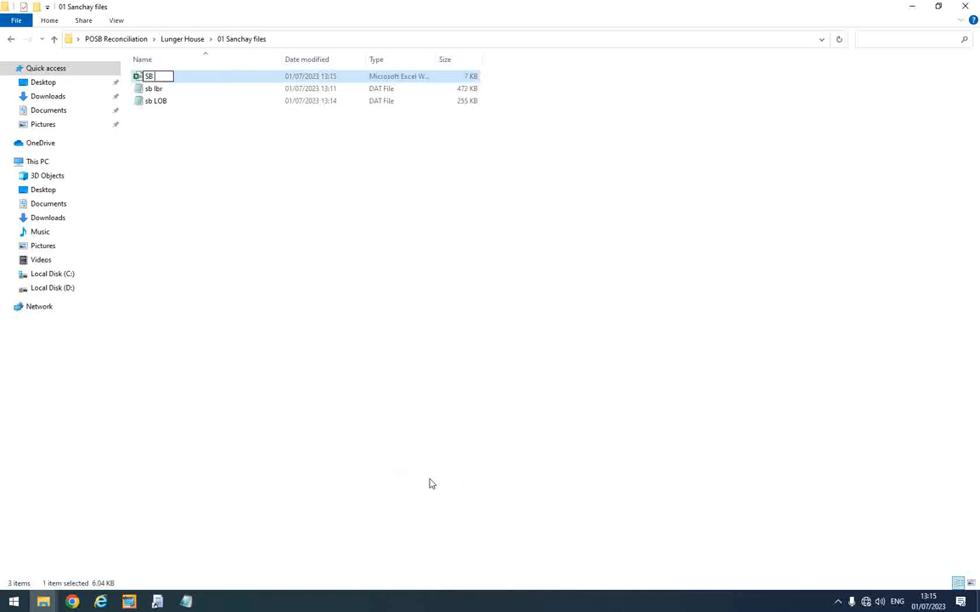
pyautogui.press('Return')
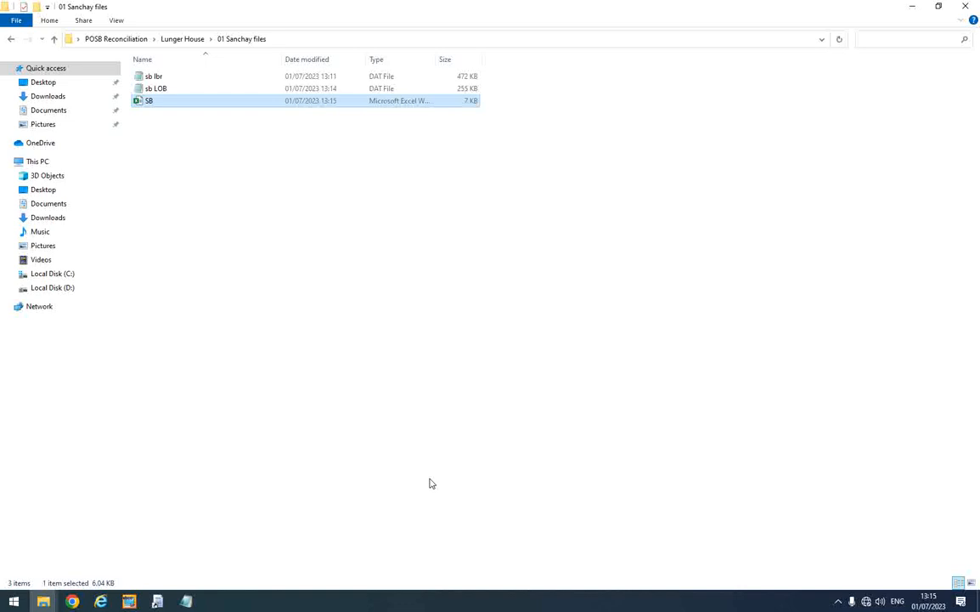
pyautogui.click(197, 78)
pyautogui.click(201, 93)
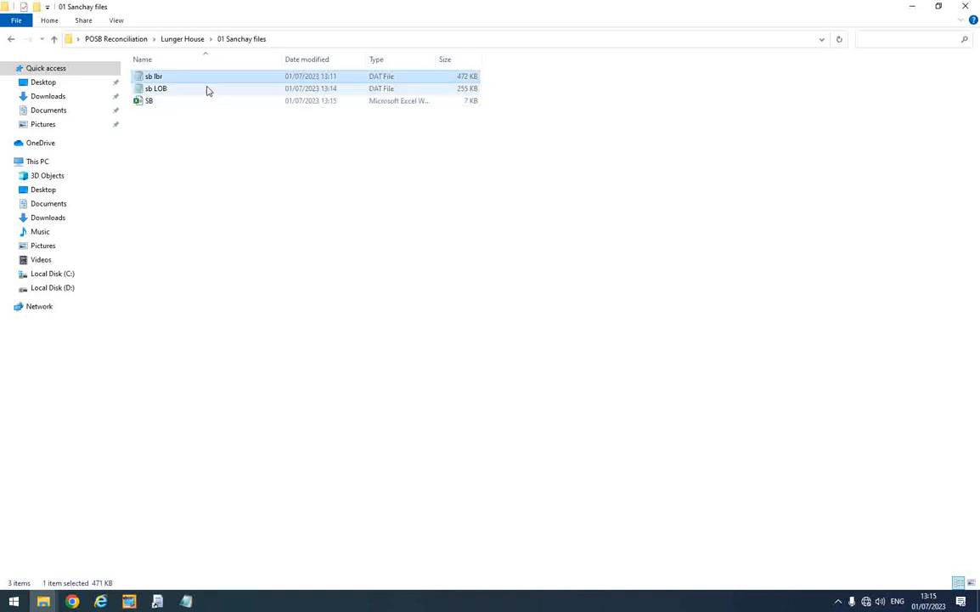
pyautogui.click(211, 80)
pyautogui.click(218, 87)
pyautogui.click(230, 75)
pyautogui.click(227, 90)
# - Open the SB workbook in Excel and return to the 01 Sanchay files folder in File Explorer
pyautogui.doubleClick(205, 103)
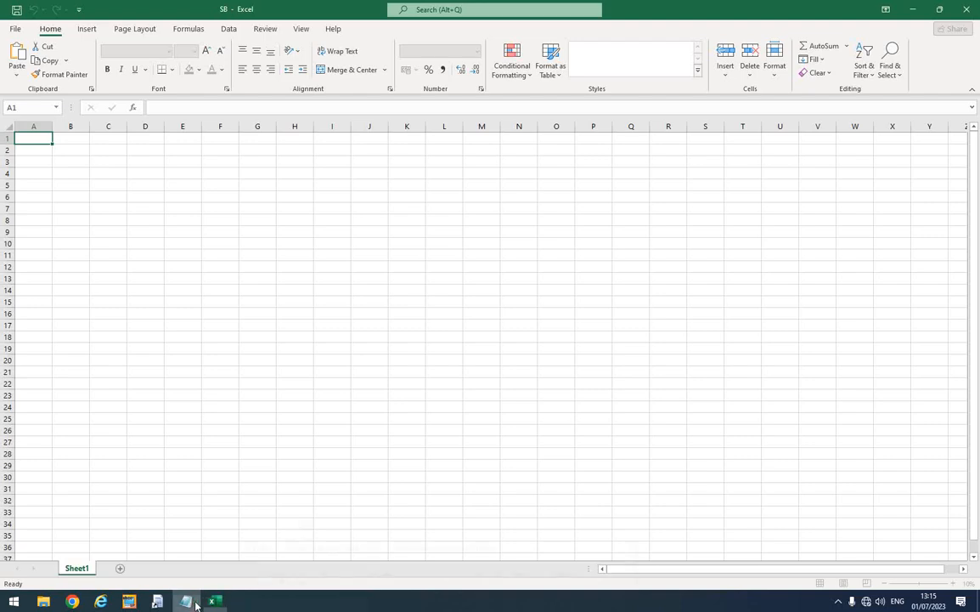
pyautogui.click(186, 601)
pyautogui.click(683, 508)
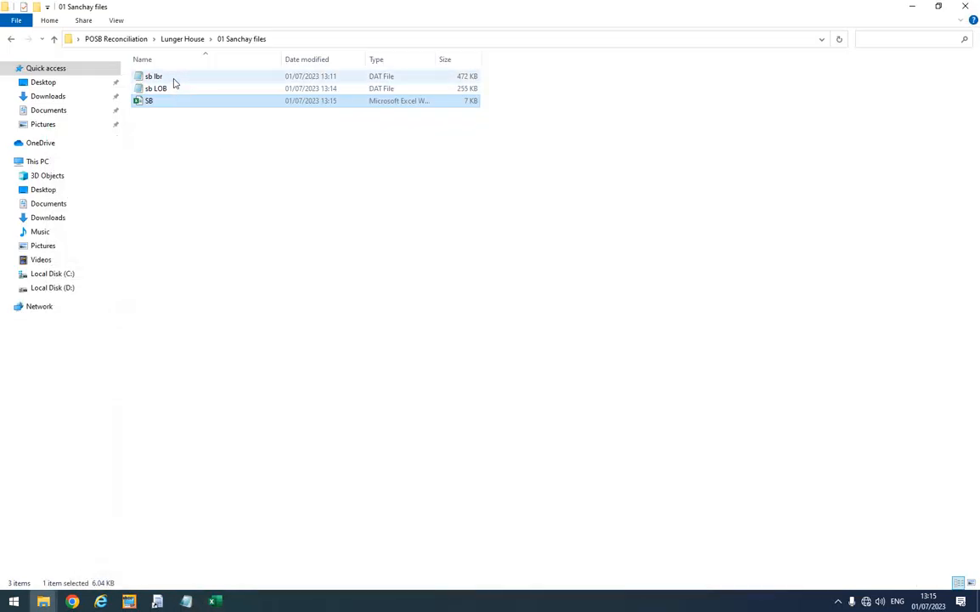
# - Open sb lbr in Notepad, copy its entire text and paste it into Sheet1 of the SB workbook at cell A1
pyautogui.doubleClick(175, 81)
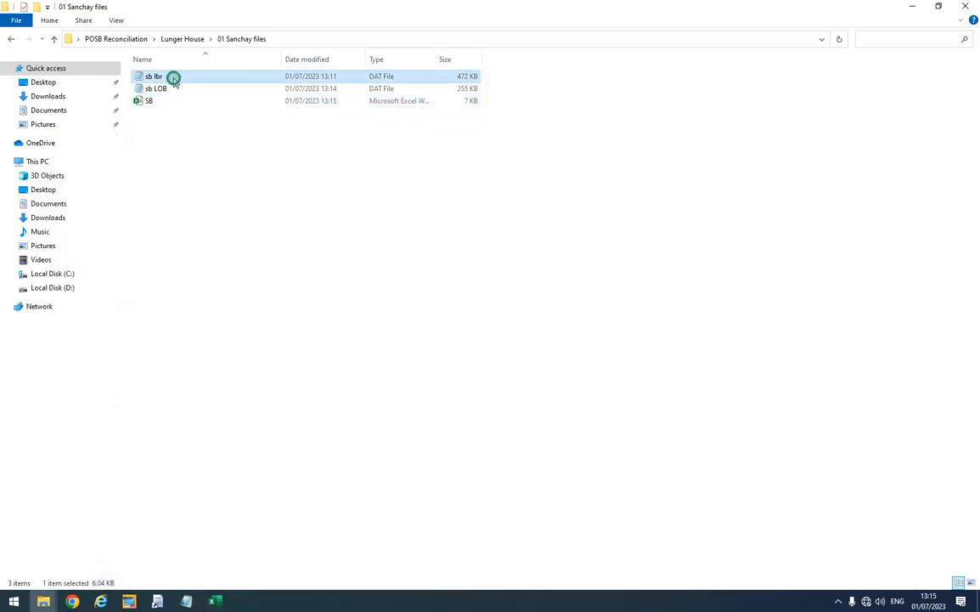
pyautogui.click(327, 396)
pyautogui.hotkey('ctrl', 'a')
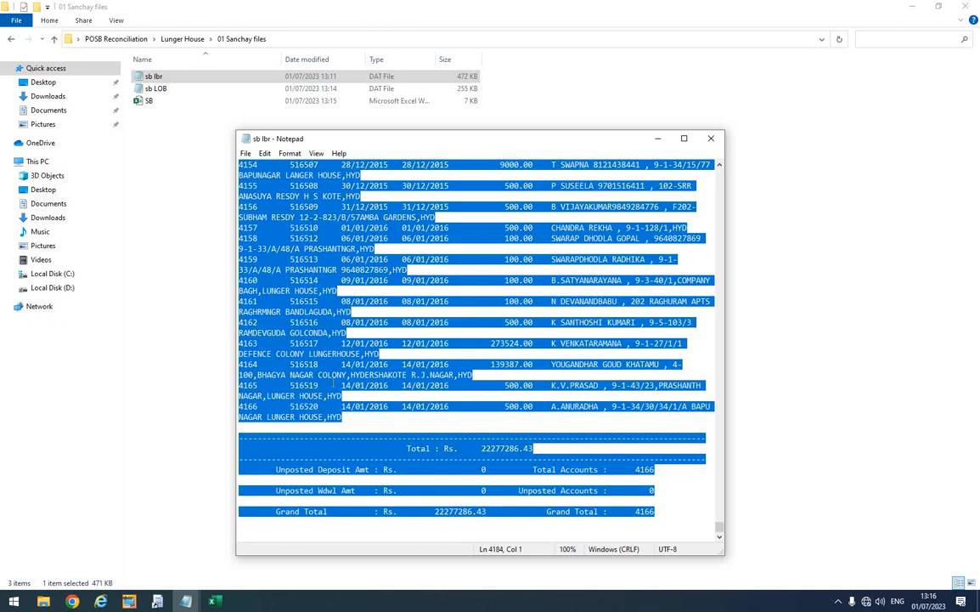
pyautogui.rightClick(314, 248)
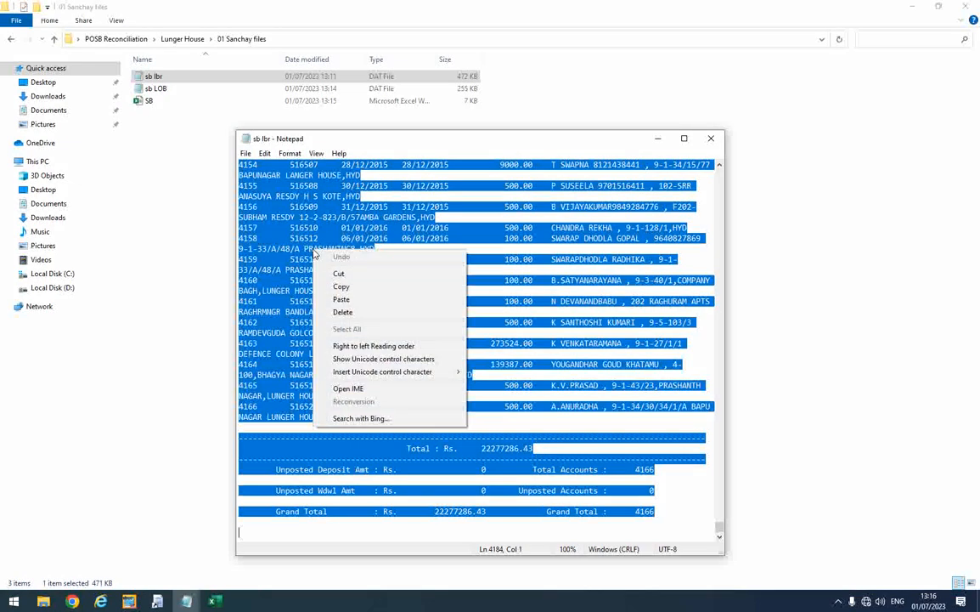
pyautogui.click(340, 289)
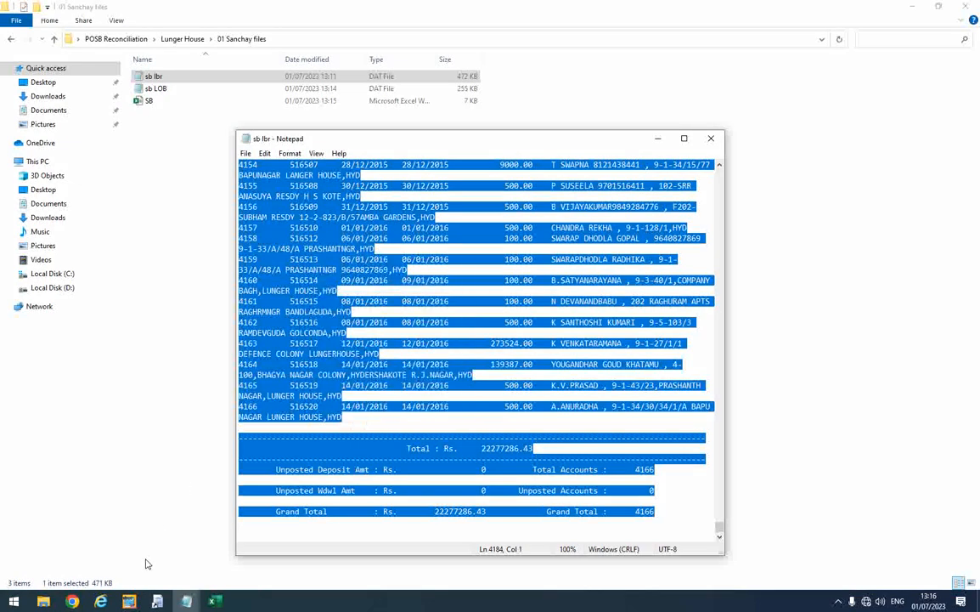
pyautogui.click(214, 600)
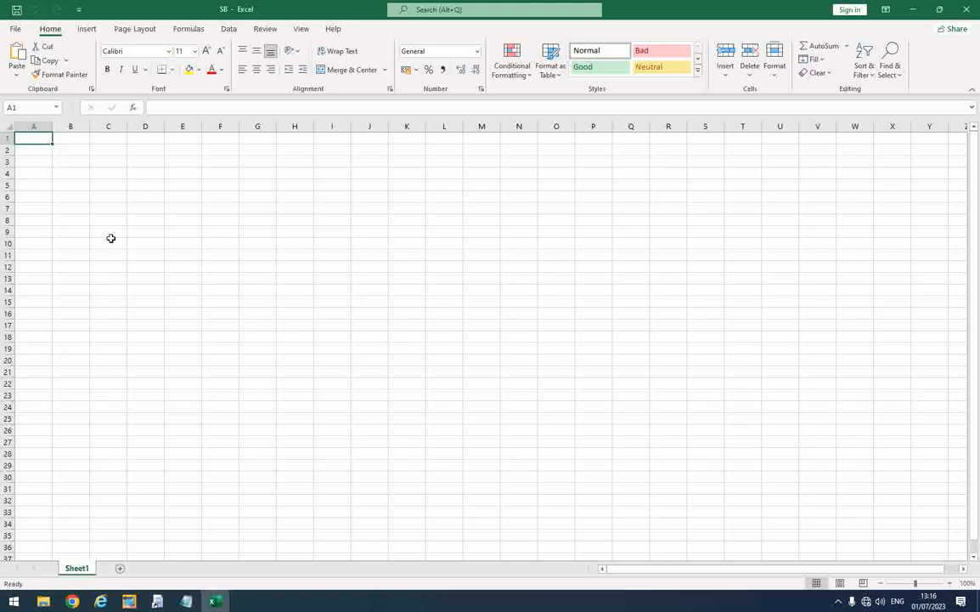
pyautogui.hotkey('ctrl', 'v')
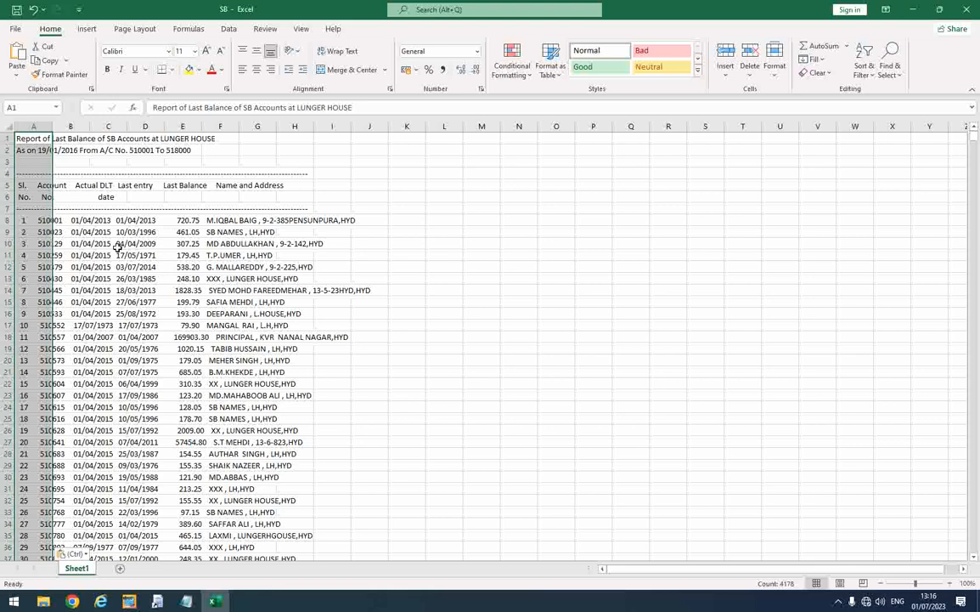
# - Add Sheet2 and Sheet3 to the SB workbook and switch to Sheet2
pyautogui.click(119, 568)
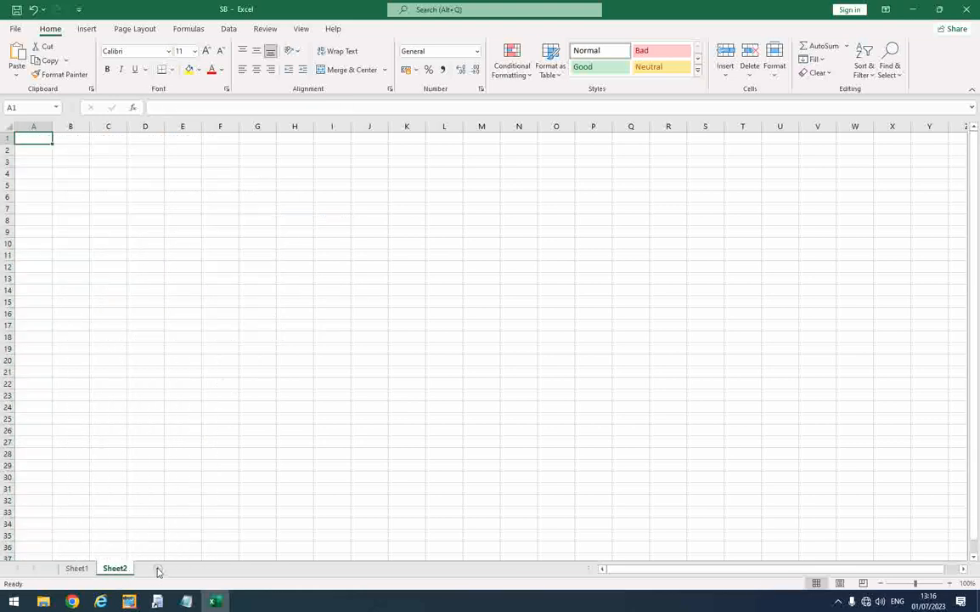
pyautogui.click(158, 568)
pyautogui.click(115, 568)
pyautogui.click(76, 569)
pyautogui.hotkey('ctrl', 'v')
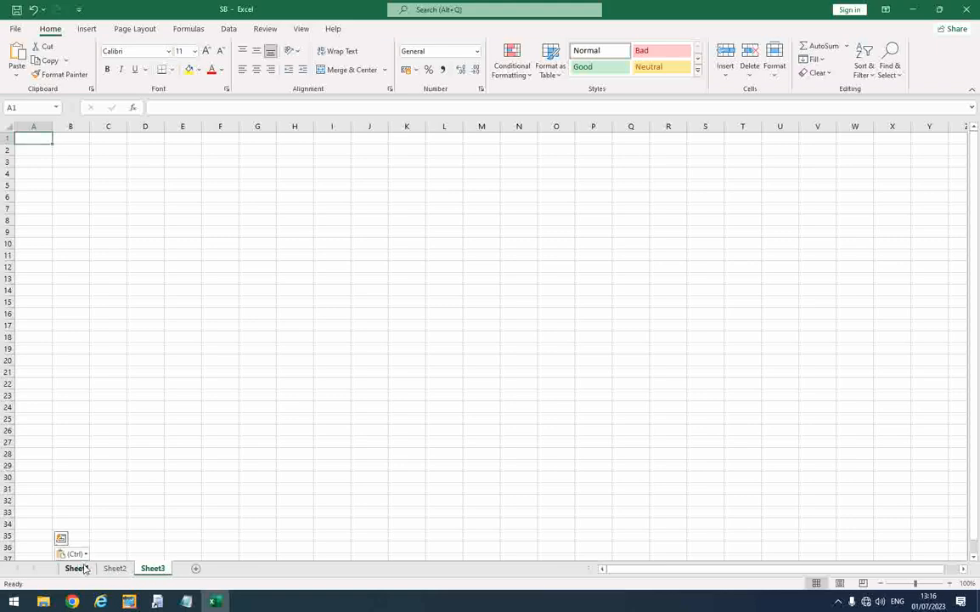
pyautogui.click(115, 568)
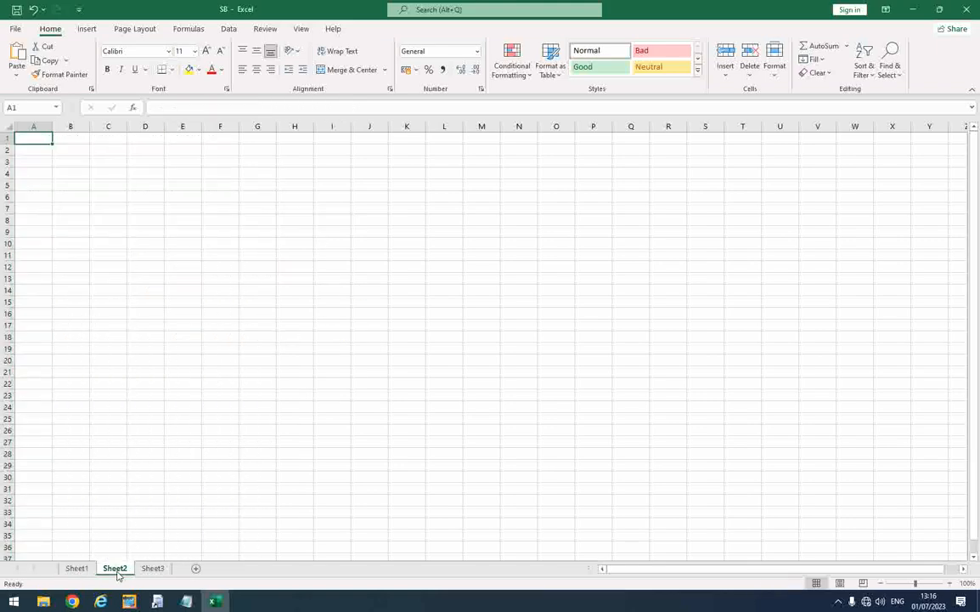
# - Close the sb lbr Notepad window, open sb LOB from the 01 Sanchay files folder and copy its entire text
pyautogui.click(186, 600)
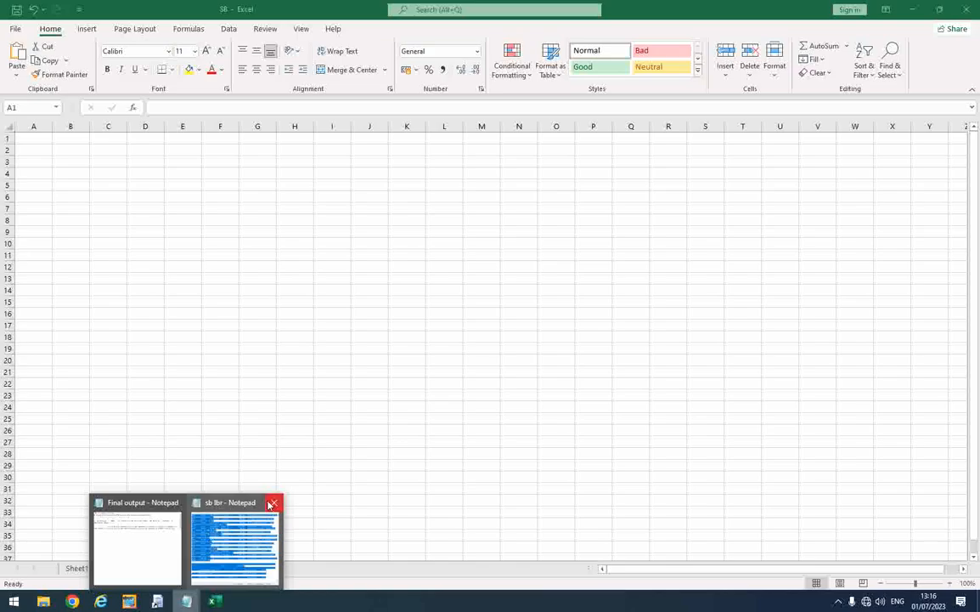
pyautogui.click(271, 503)
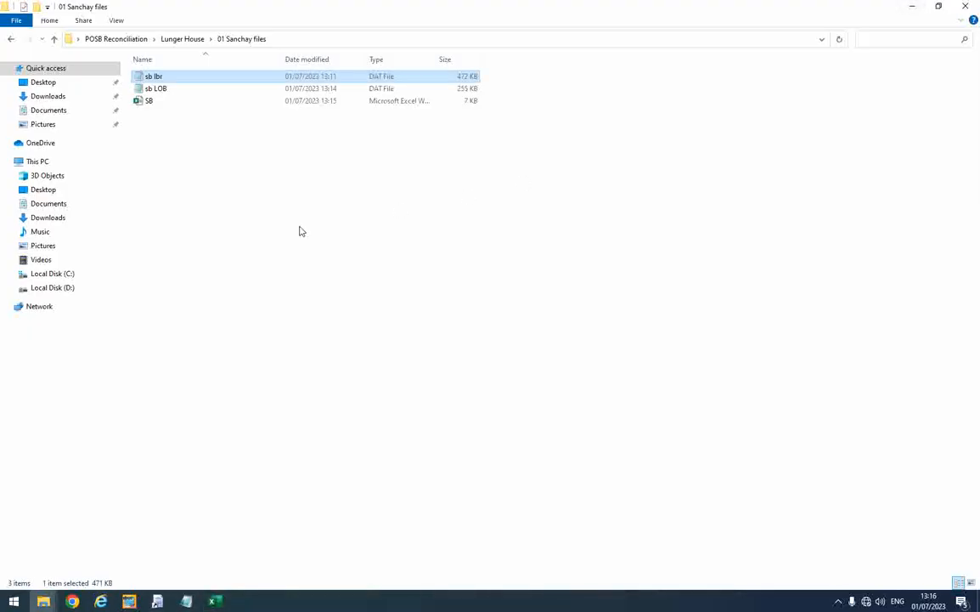
pyautogui.doubleClick(161, 89)
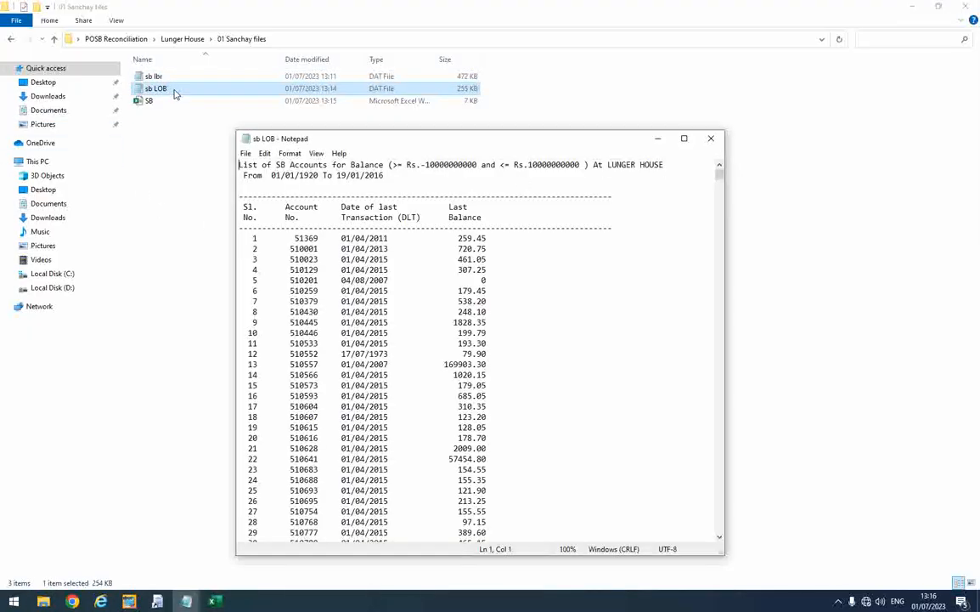
pyautogui.hotkey('ctrl', 'a')
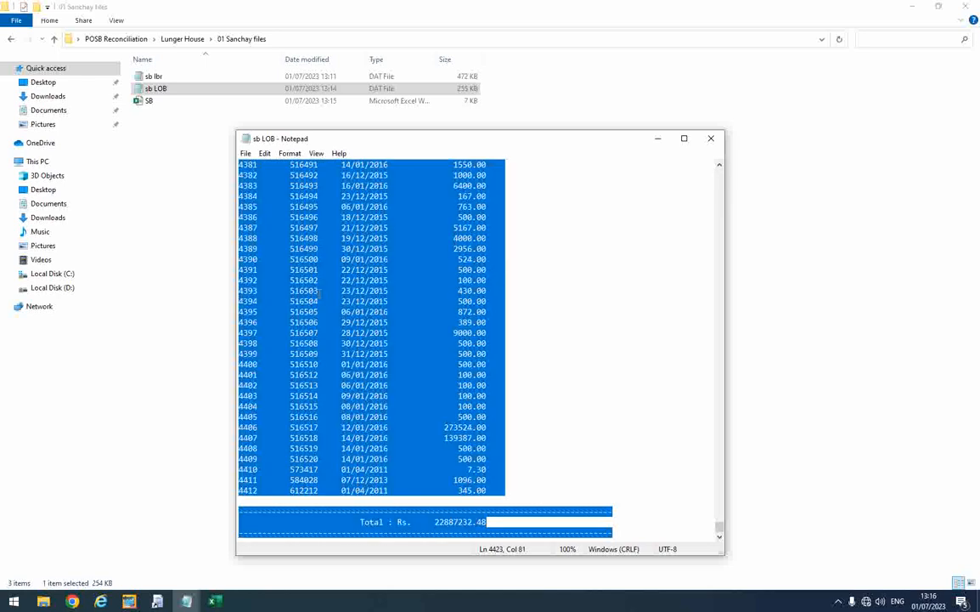
pyautogui.rightClick(372, 356)
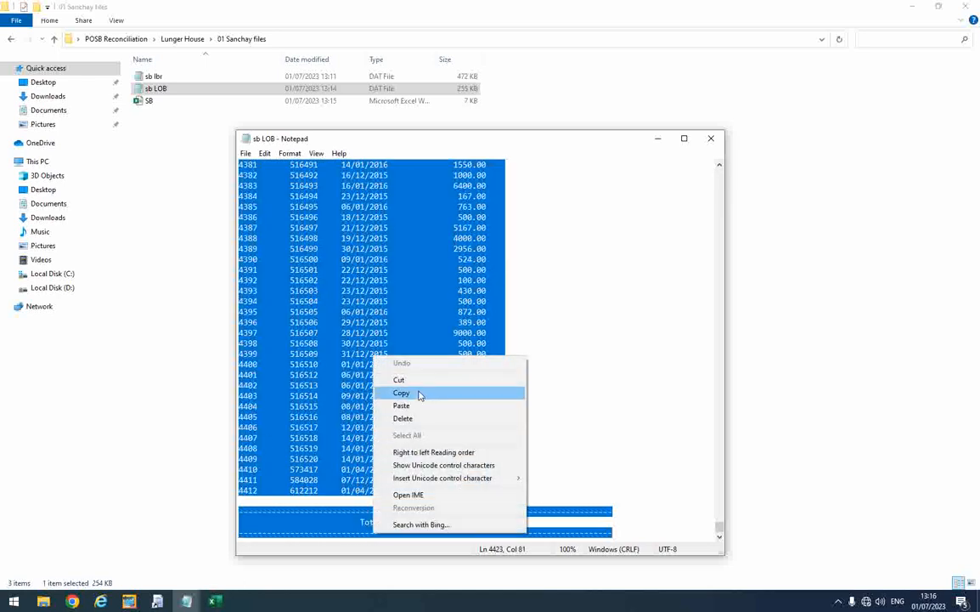
pyautogui.click(419, 395)
# - Switch to Excel and paste the sb LOB text into Sheet2 at cell A1
pyautogui.click(215, 601)
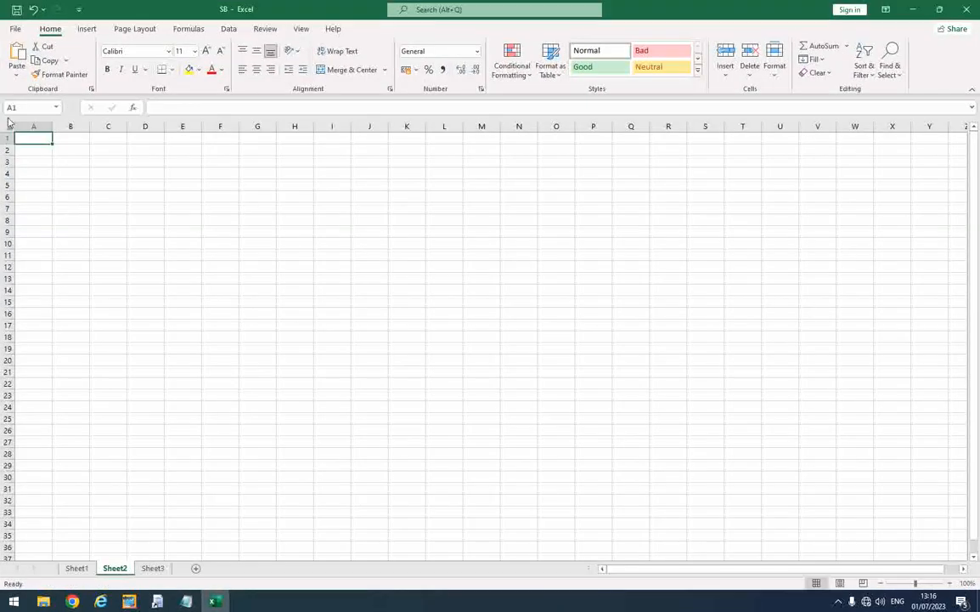
pyautogui.rightClick(28, 137)
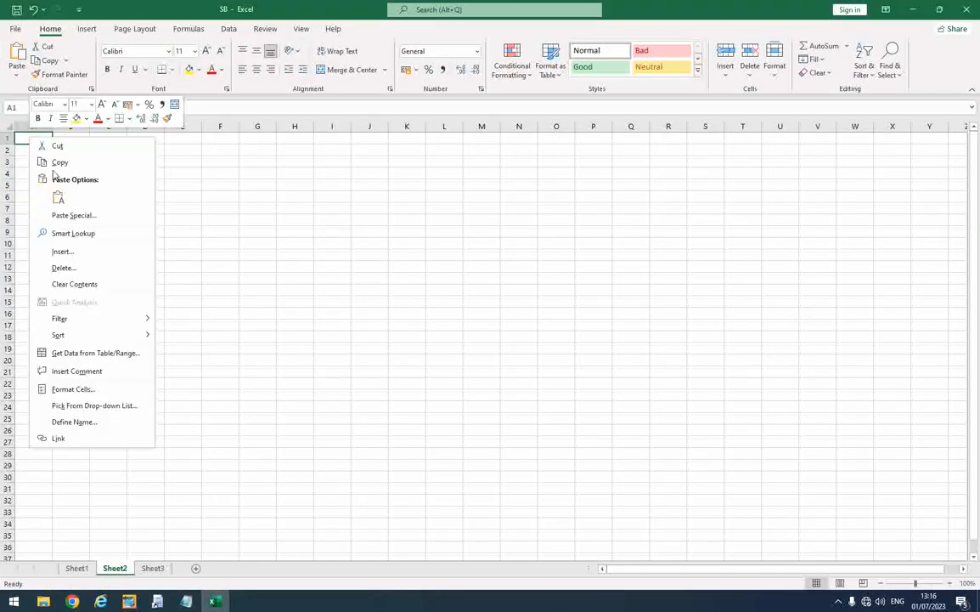
pyautogui.click(17, 52)
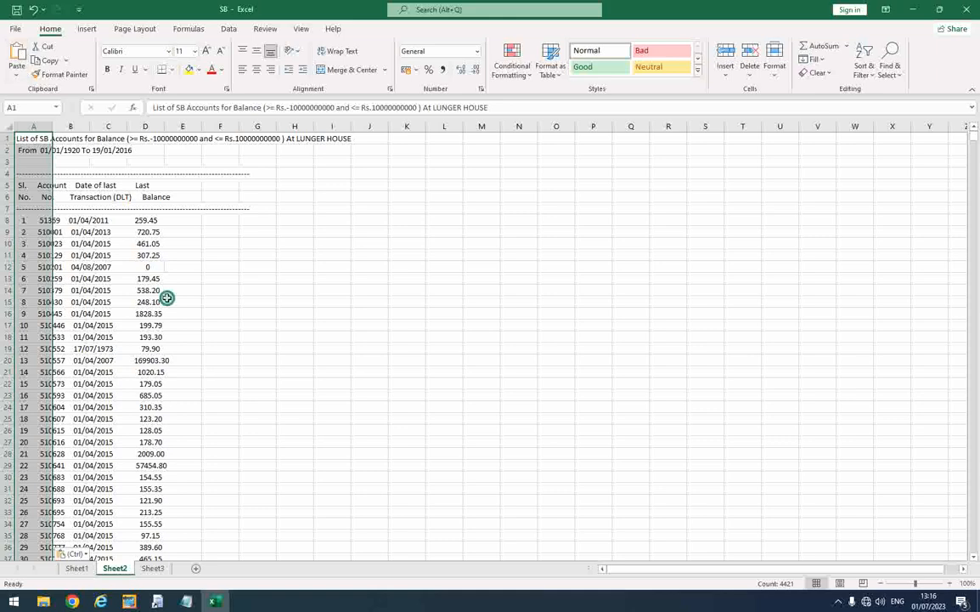
pyautogui.click(185, 300)
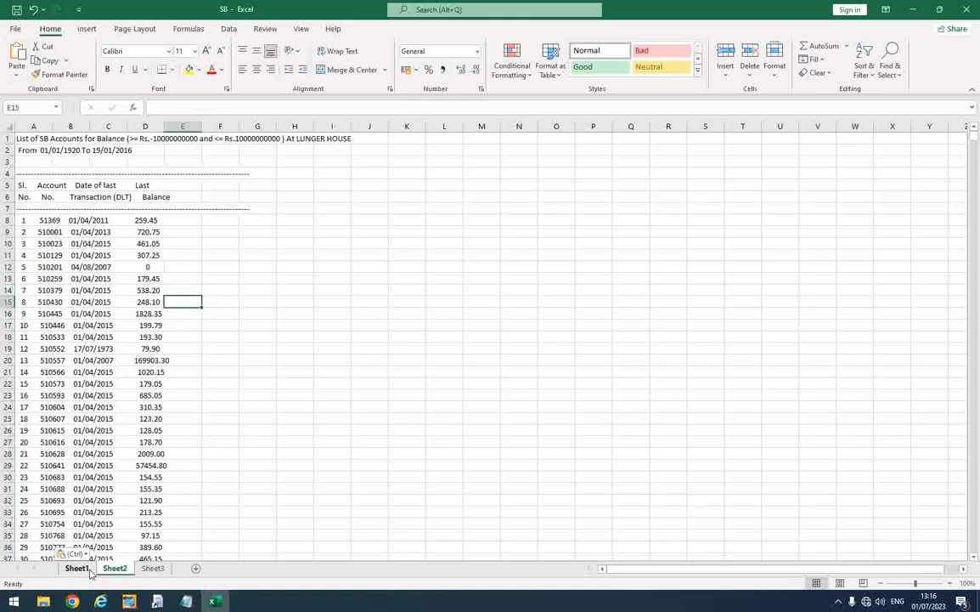
# - Rename Sheet1 as LBR and Sheet2 as LOB
pyautogui.click(76, 568)
pyautogui.rightClick(85, 567)
pyautogui.click(128, 443)
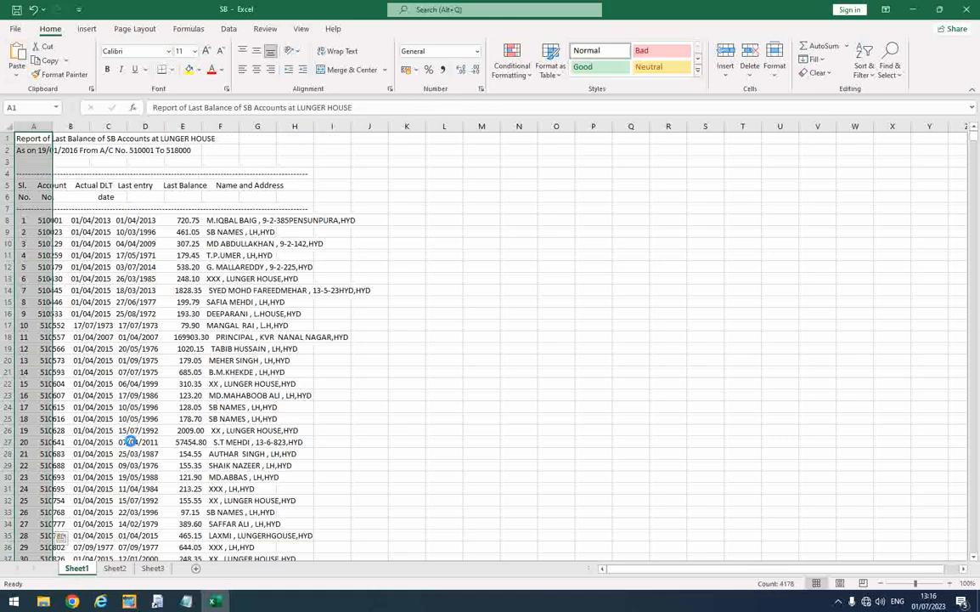
pyautogui.write('UB')
pyautogui.write('R')
pyautogui.press('Return')
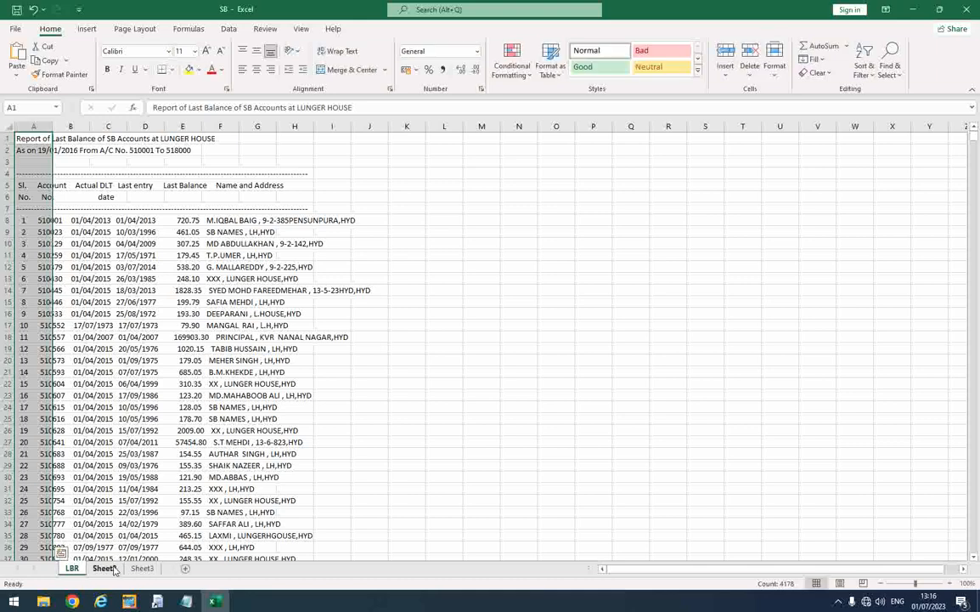
pyautogui.rightClick(113, 570)
pyautogui.click(153, 439)
pyautogui.write('LOB')
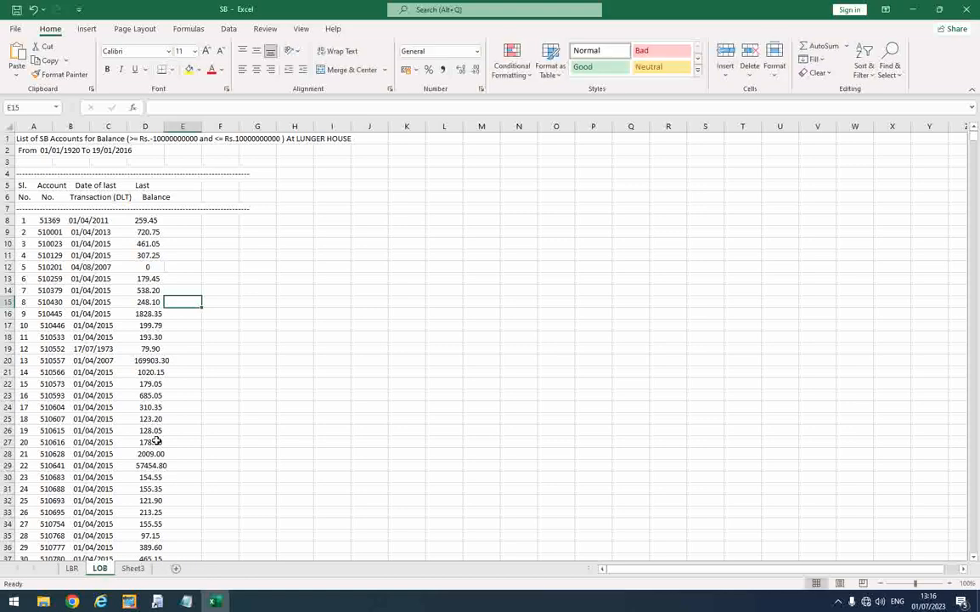
# - On the LBR sheet, examine how the account records from row 8 down are stored in column A
pyautogui.click(73, 569)
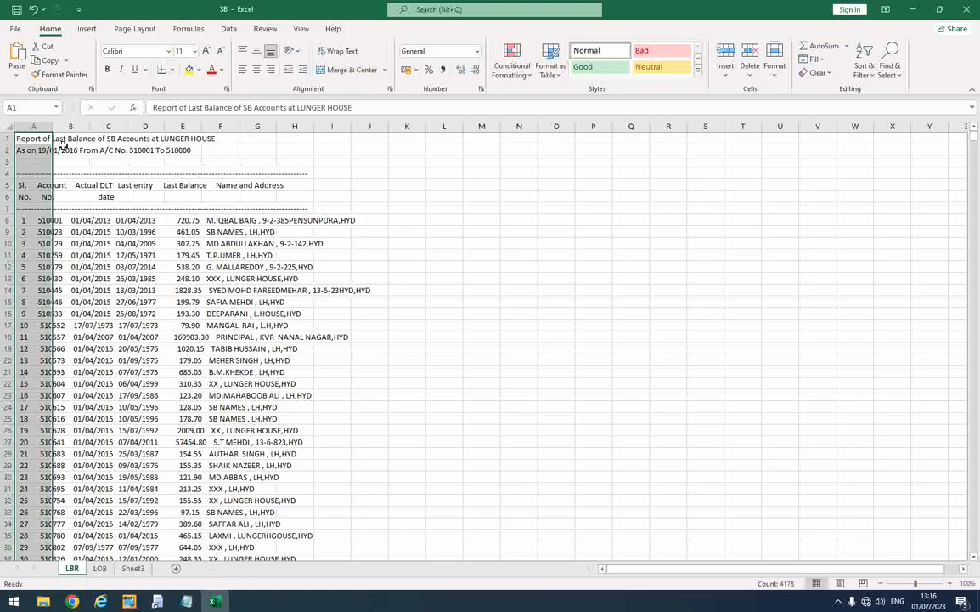
pyautogui.click(38, 220)
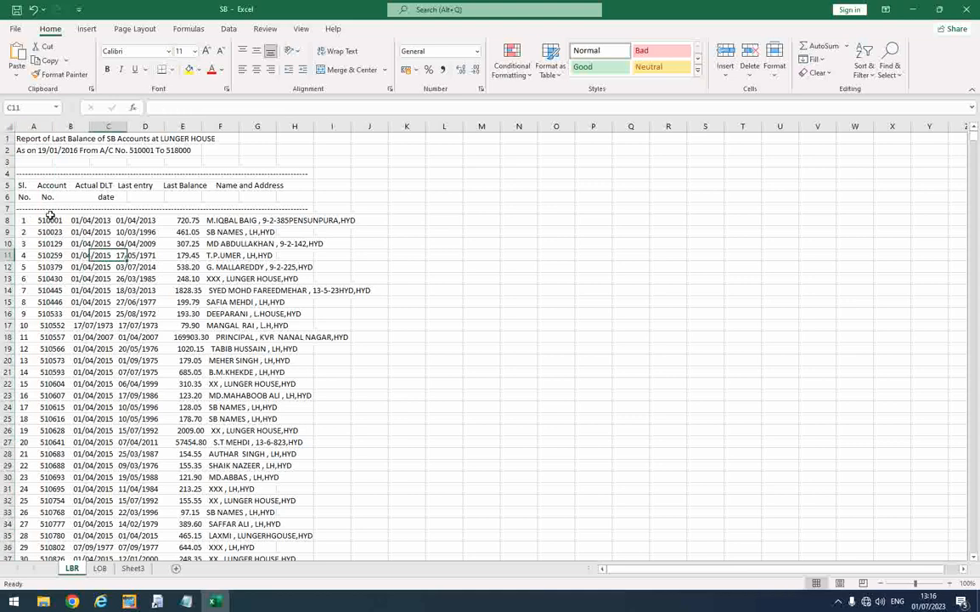
pyautogui.click(42, 125)
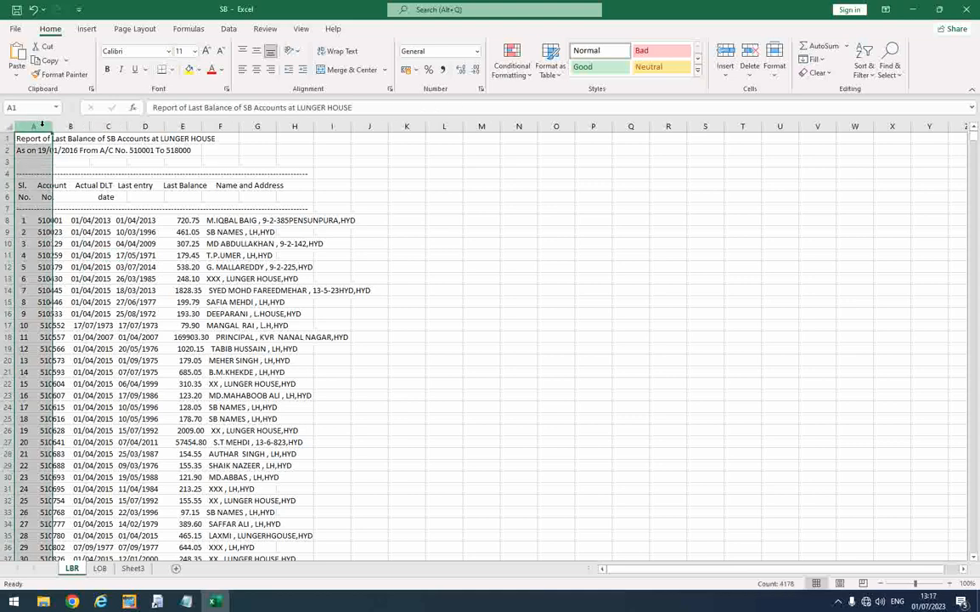
pyautogui.click(28, 220)
pyautogui.press('Down')
pyautogui.press('Down')
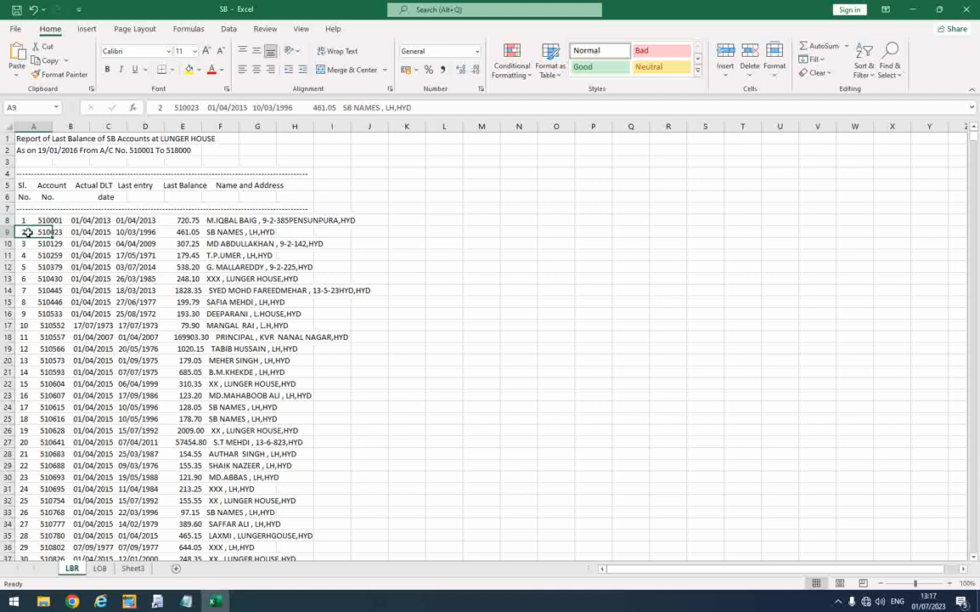
pyautogui.click(31, 220)
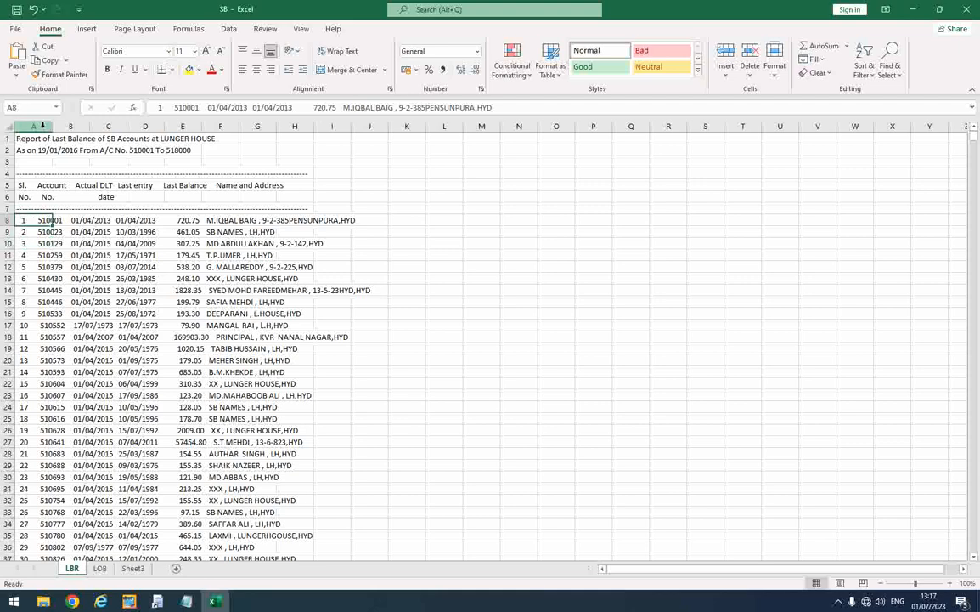
# - Split column A of the LBR sheet into fixed-width columns, moving the first column break one character further to position 6
pyautogui.click(44, 126)
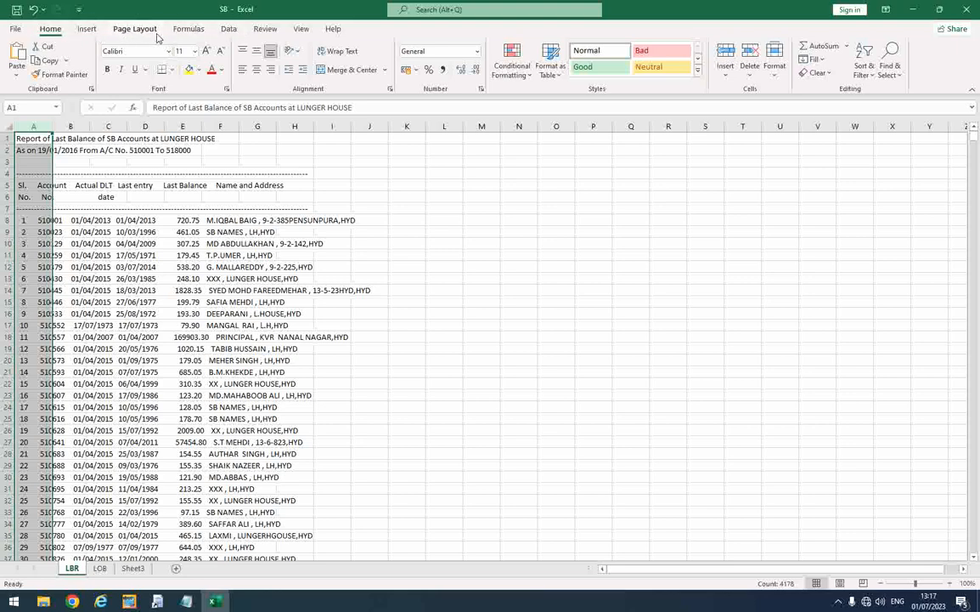
pyautogui.click(228, 31)
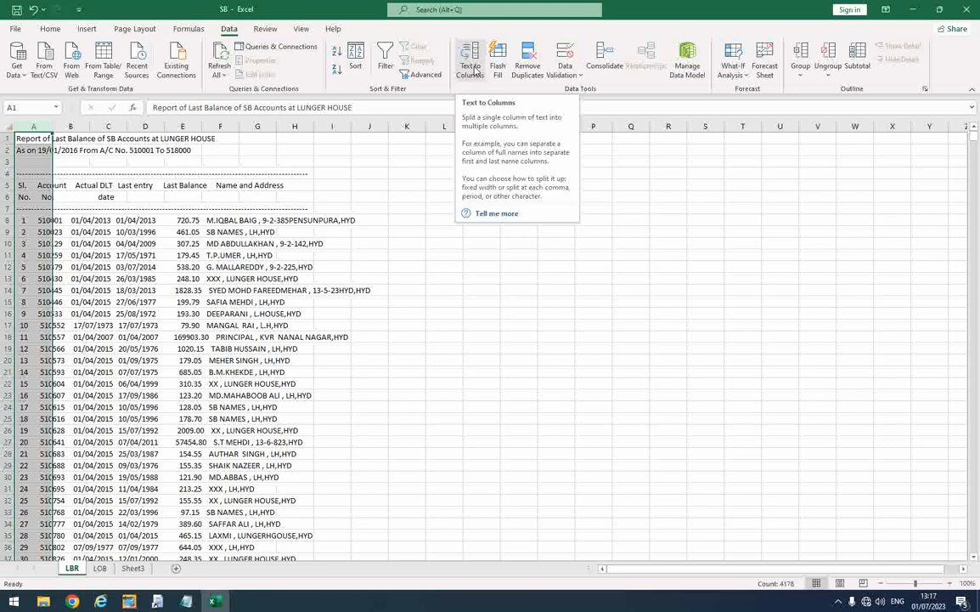
pyautogui.click(471, 68)
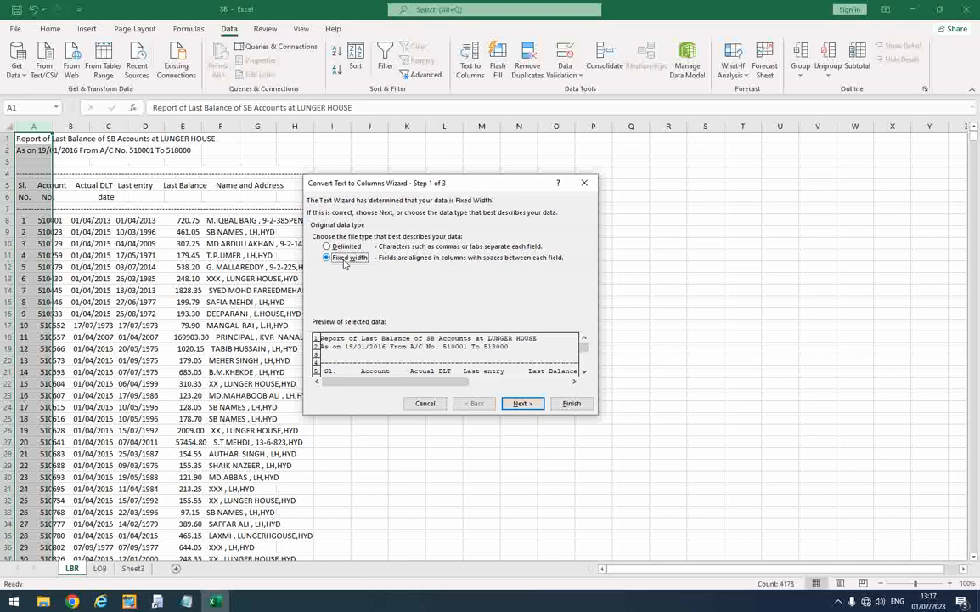
pyautogui.click(533, 403)
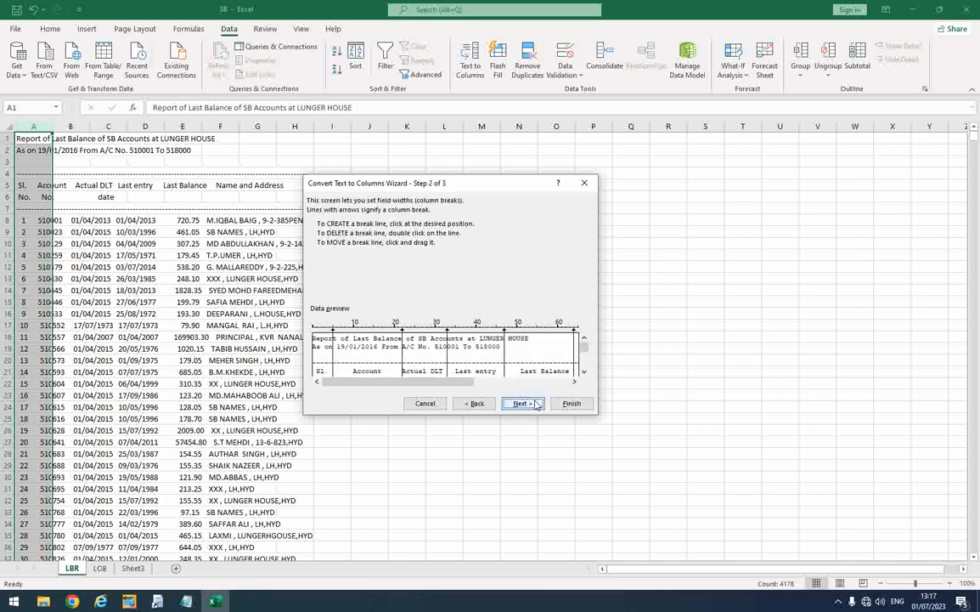
pyautogui.scroll(-3, 584, 371)
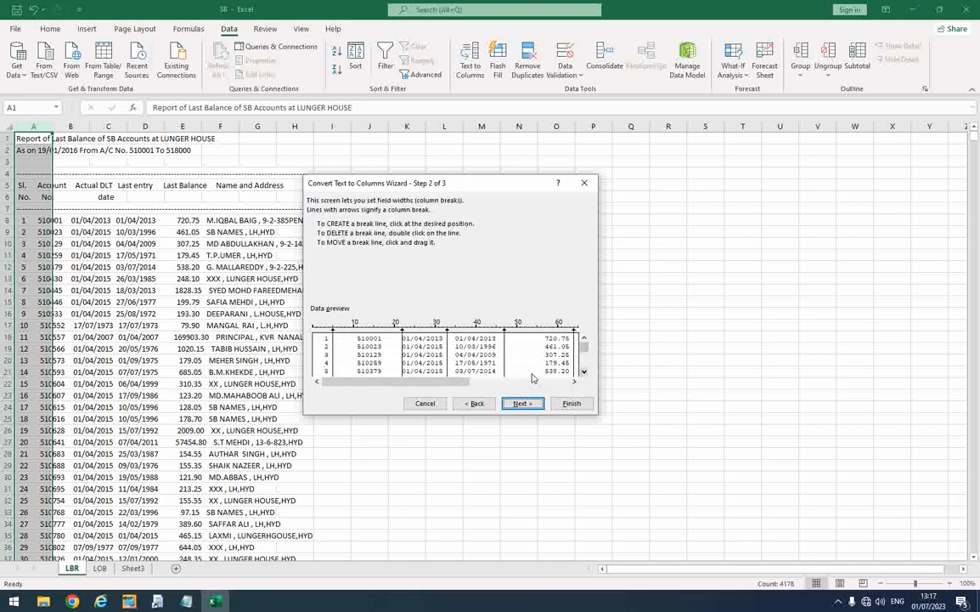
pyautogui.click(333, 337)
pyautogui.moveTo(334, 330); pyautogui.dragTo(338, 330)
pyautogui.click(571, 404)
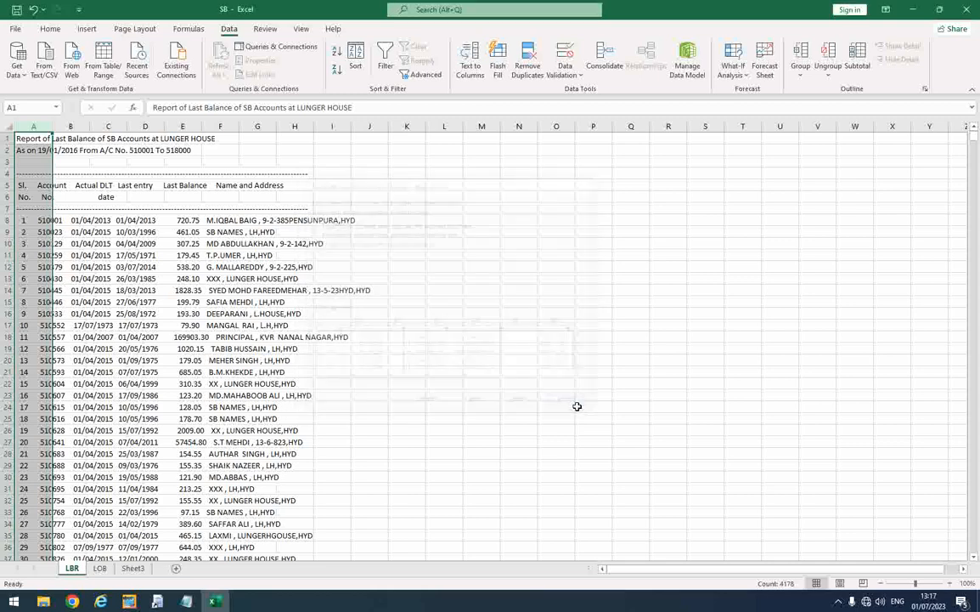
# - Auto-fit the width of all columns on the LBR sheet
pyautogui.click(9, 127)
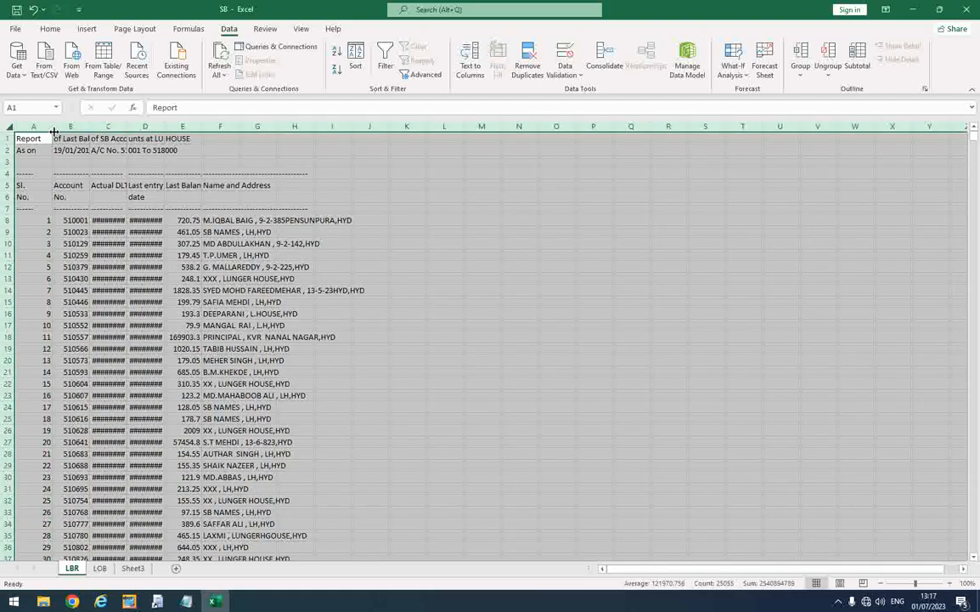
pyautogui.doubleClick(51, 125)
pyautogui.click(153, 232)
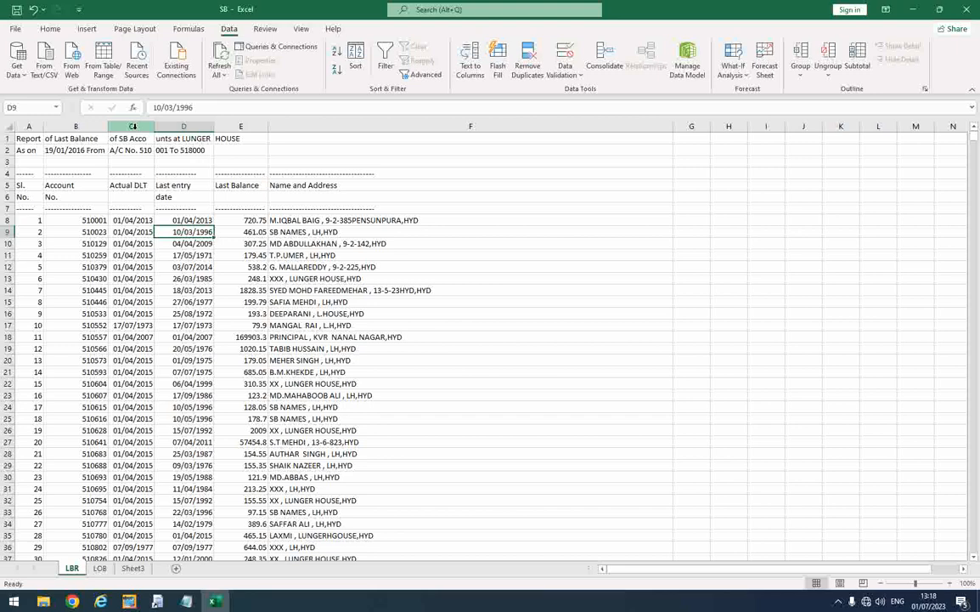
# - Delete the Actual DLT and Last entry date columns (C and D) from the LBR sheet
pyautogui.moveTo(132, 126); pyautogui.dragTo(176, 129)
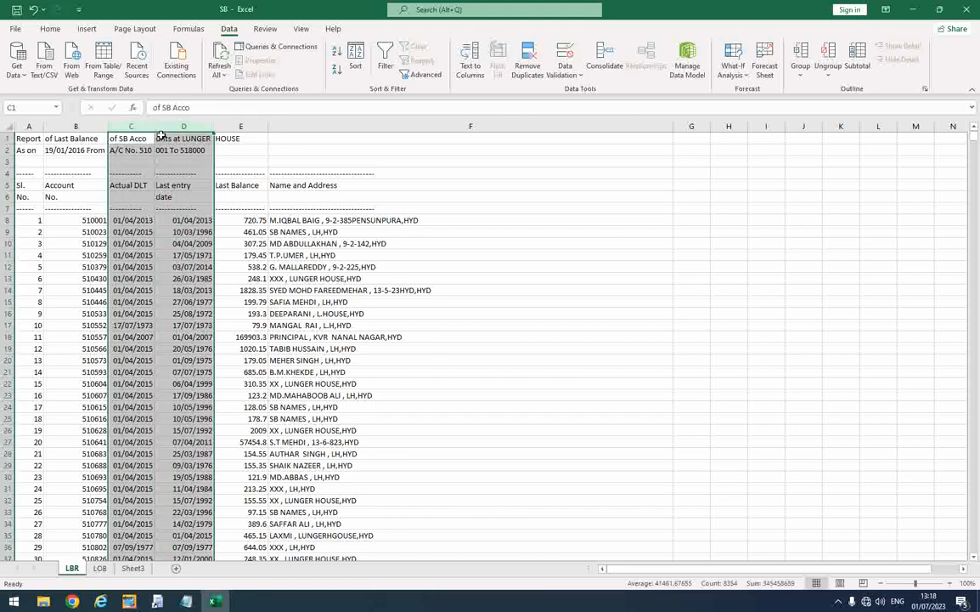
pyautogui.rightClick(142, 128)
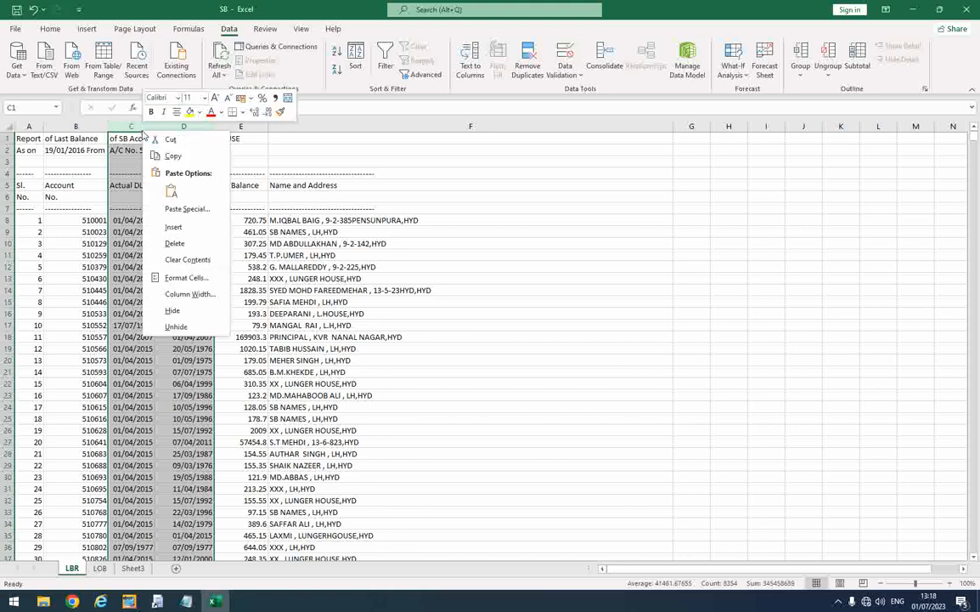
pyautogui.click(283, 268)
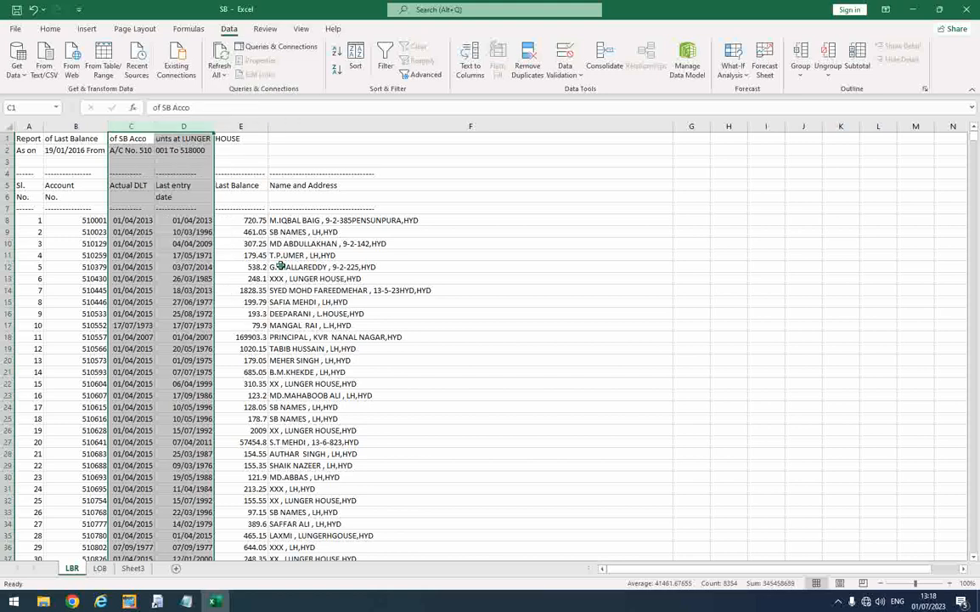
pyautogui.moveTo(133, 127); pyautogui.dragTo(180, 127)
pyautogui.rightClick(180, 132)
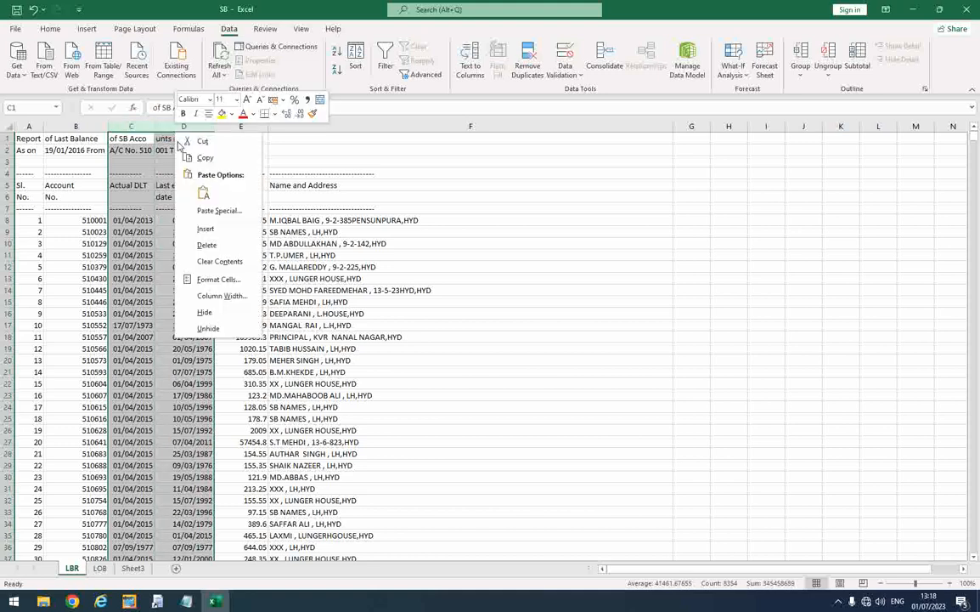
pyautogui.click(205, 246)
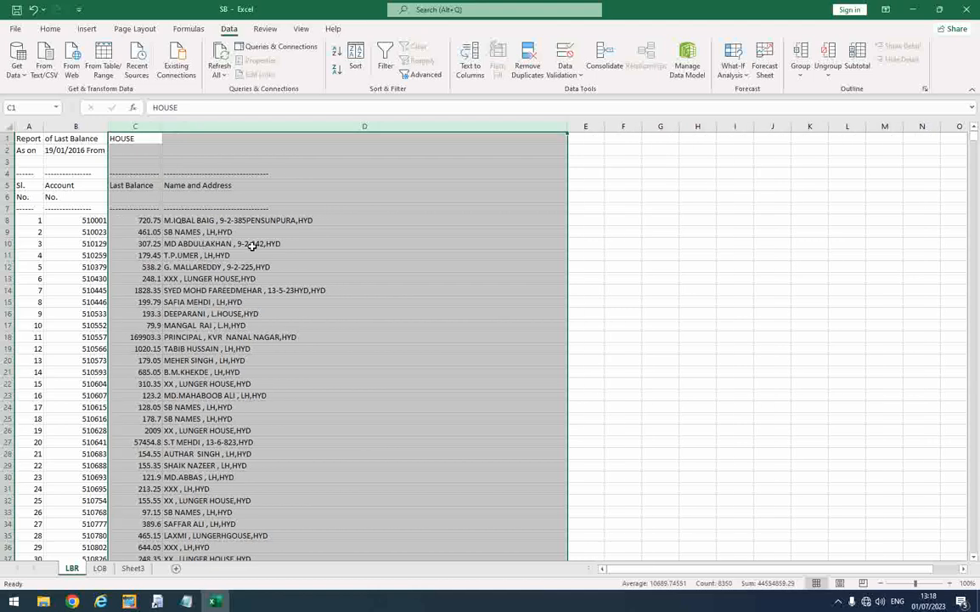
# - Delete the Name and Address column from the LBR sheet
pyautogui.click(252, 255)
pyautogui.click(275, 126)
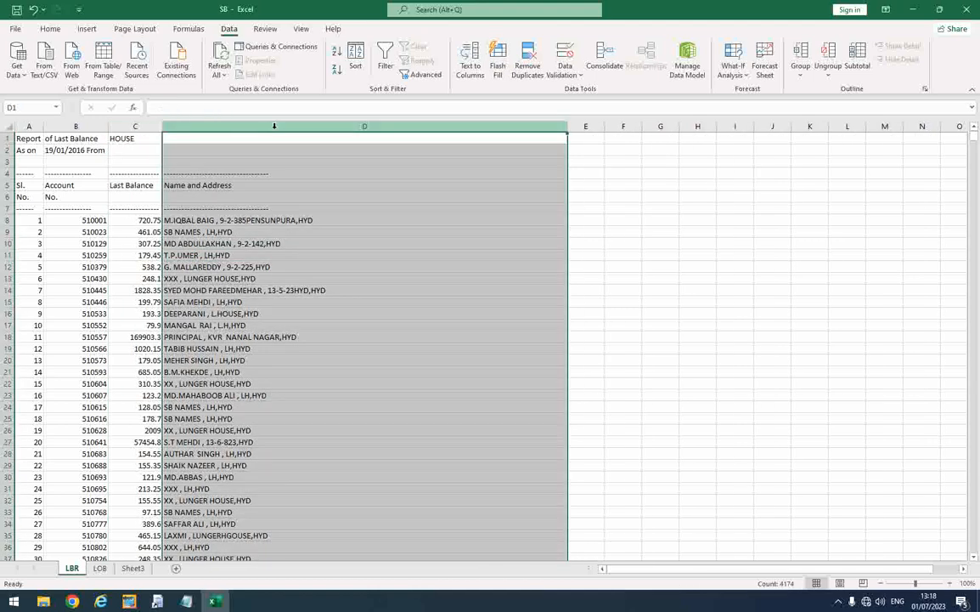
pyautogui.rightClick(274, 129)
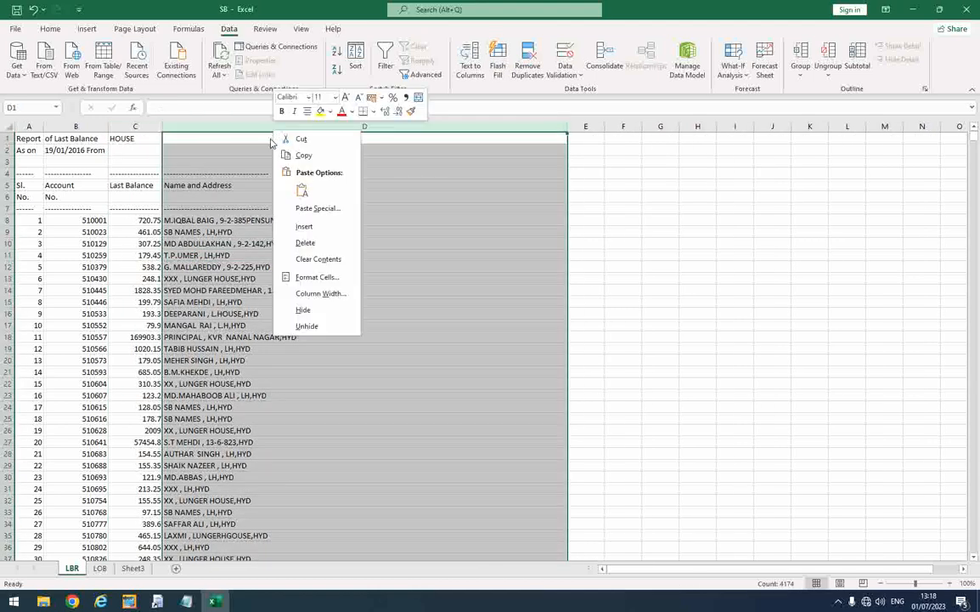
pyautogui.click(308, 244)
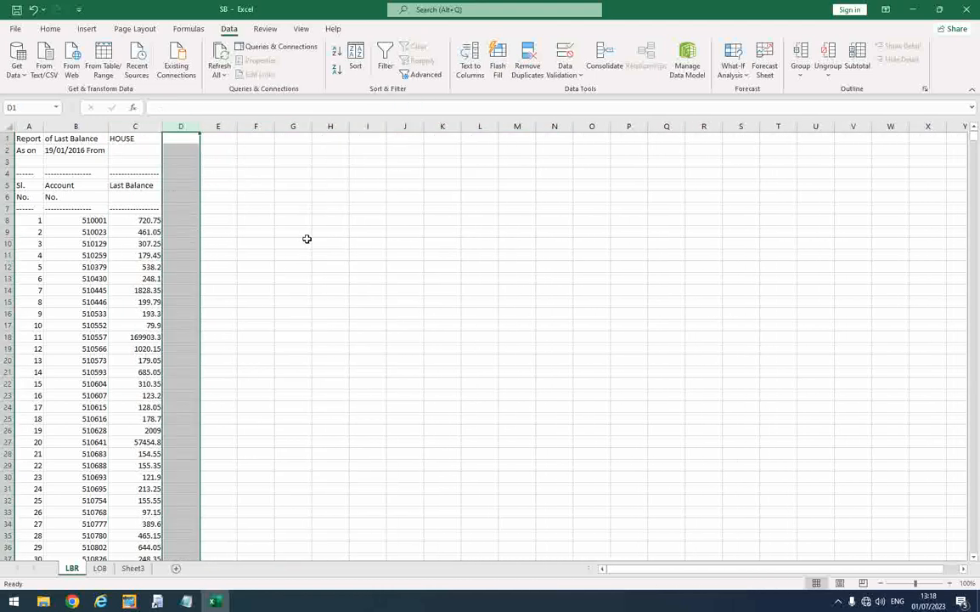
# - On the LOB sheet, split column A into fixed-width columns using the suggested column breaks
pyautogui.click(100, 568)
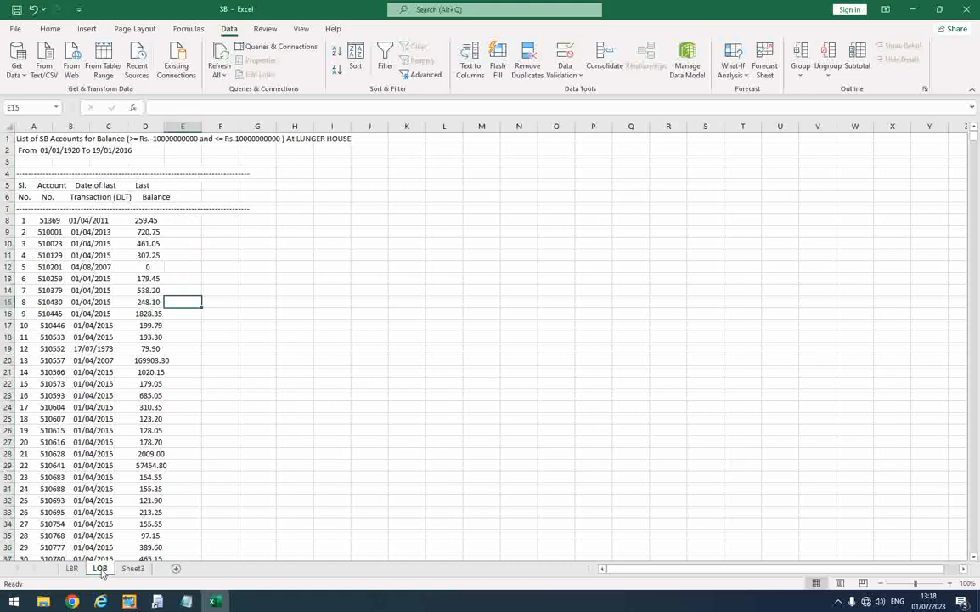
pyautogui.click(41, 126)
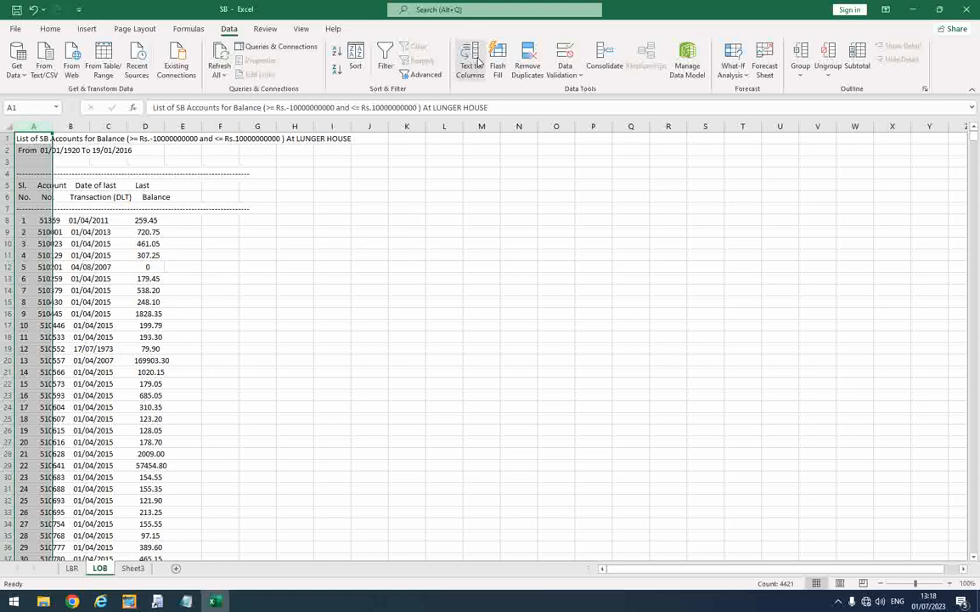
pyautogui.click(474, 64)
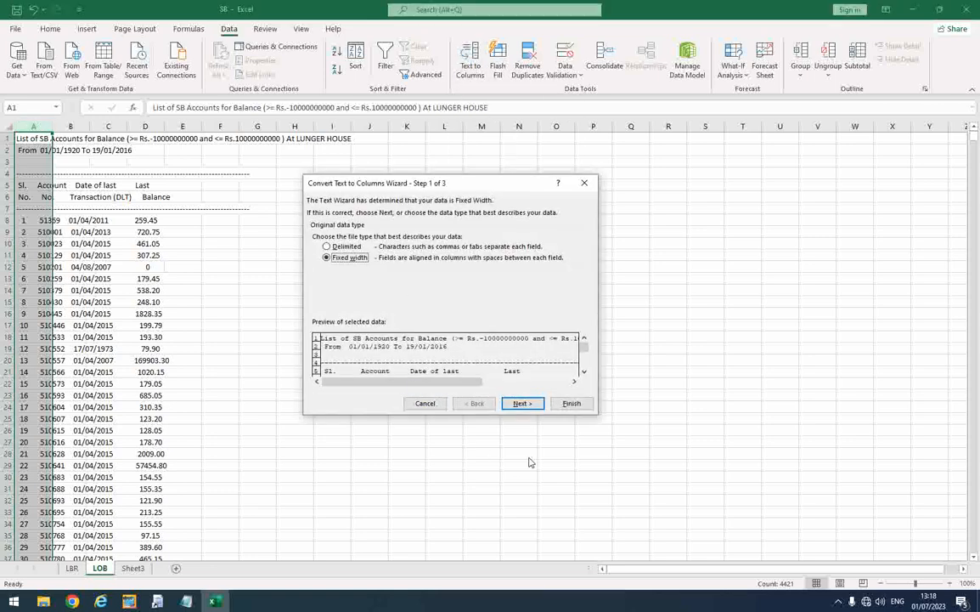
pyautogui.click(521, 402)
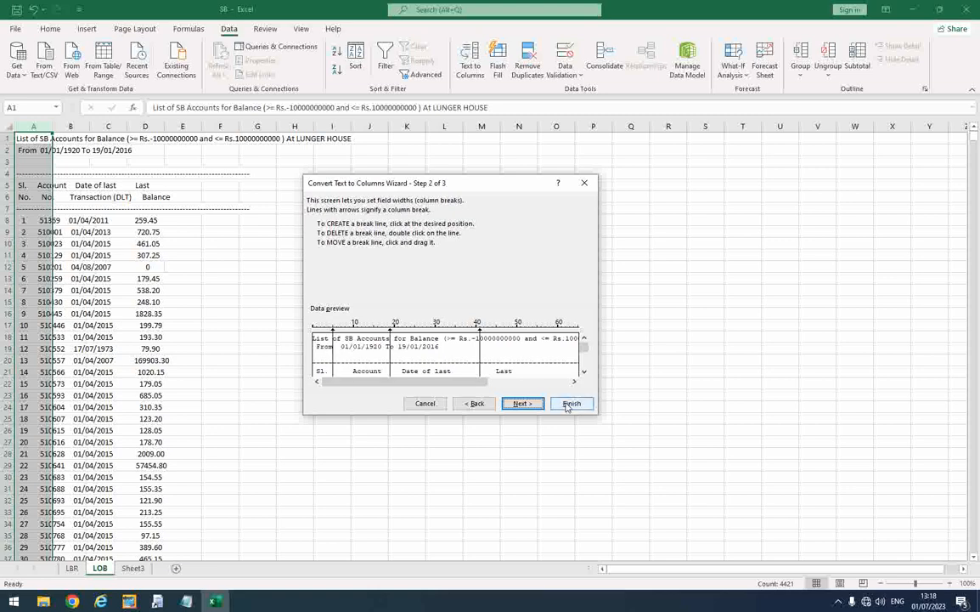
pyautogui.click(570, 402)
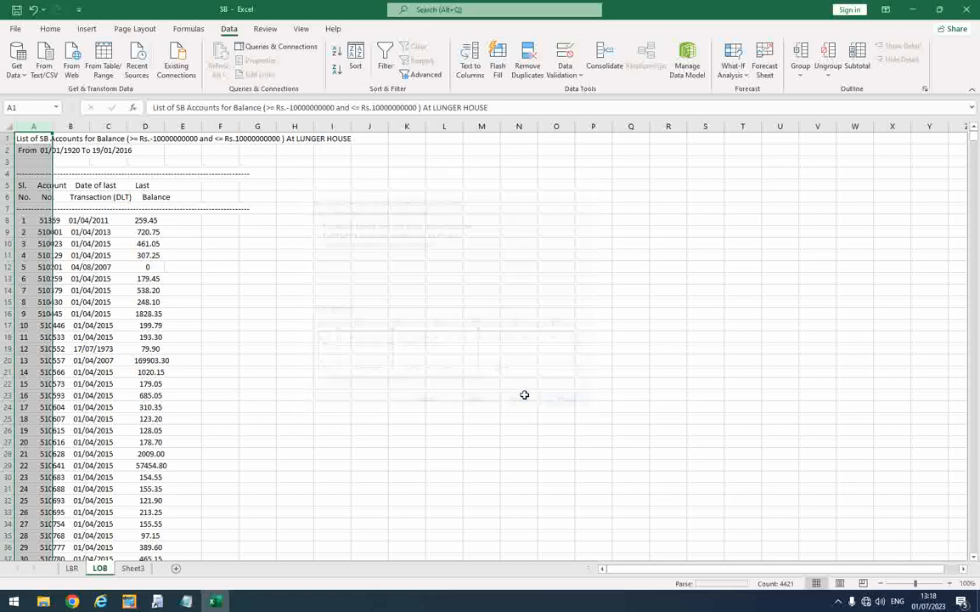
# - Delete the Date of last Transaction (DLT) column from the LOB sheet
pyautogui.doubleClick(127, 126)
pyautogui.click(123, 125)
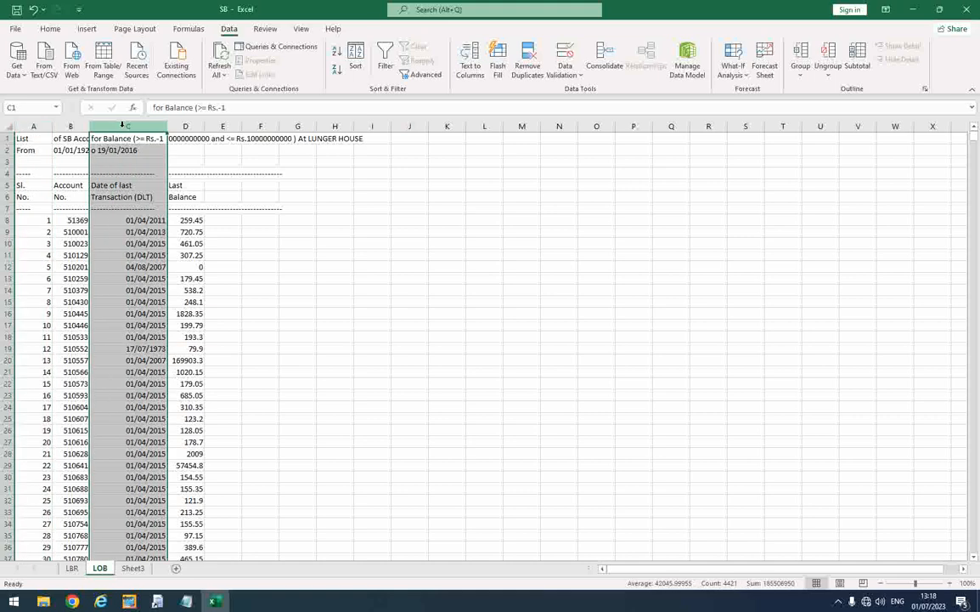
pyautogui.rightClick(124, 128)
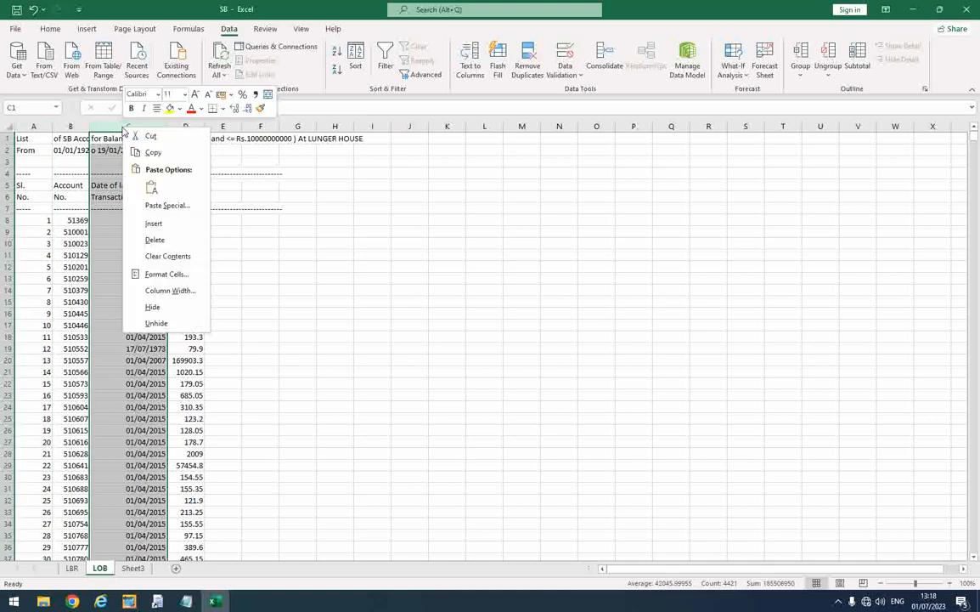
pyautogui.click(151, 241)
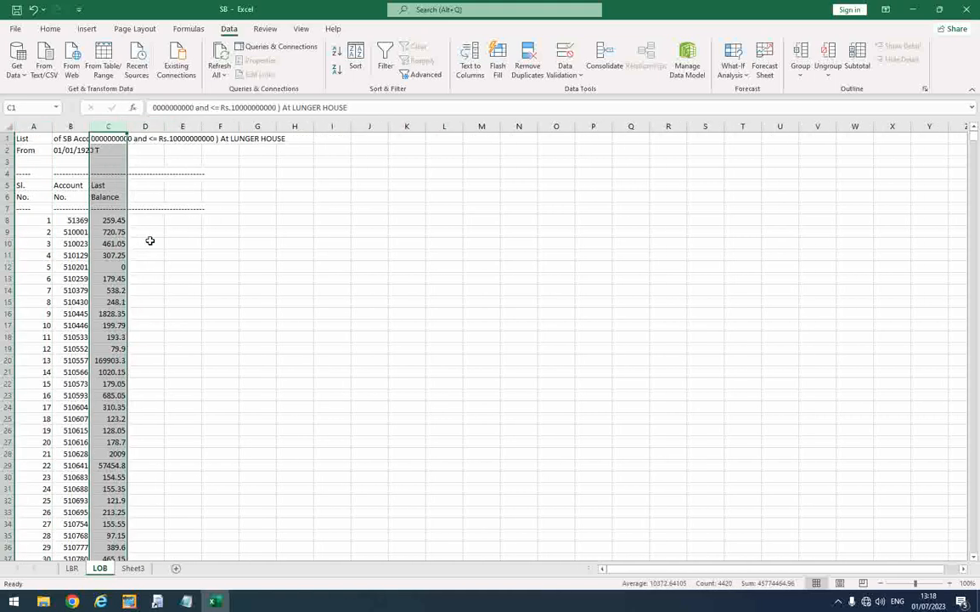
# - Copy the LBR sheet's account numbers and last balances from B8:C8 down to the last record and paste them into Sheet3 at A1
pyautogui.click(76, 220)
pyautogui.moveTo(96, 220); pyautogui.dragTo(111, 221)
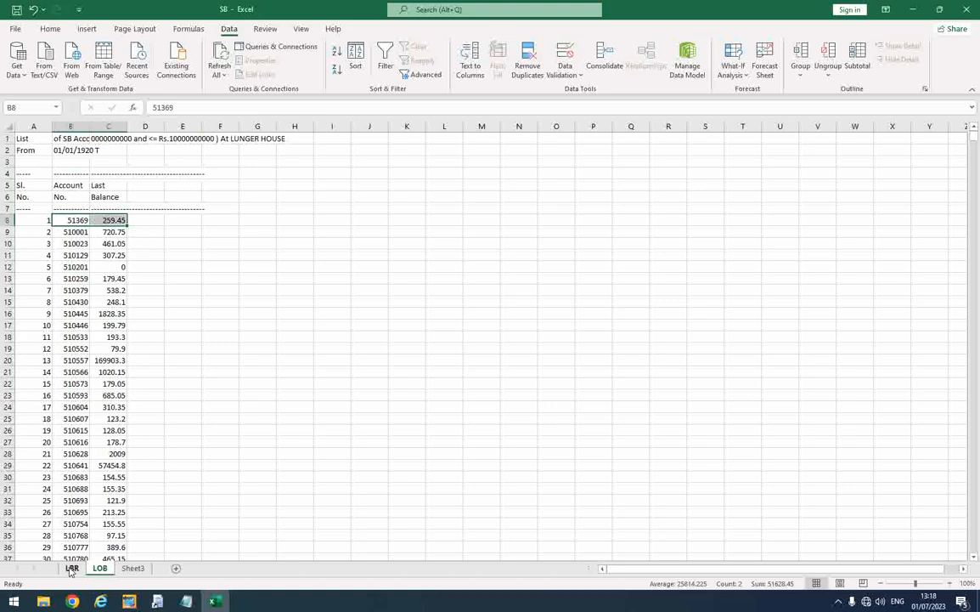
pyautogui.click(72, 568)
pyautogui.moveTo(83, 220); pyautogui.dragTo(140, 220)
pyautogui.click(89, 278)
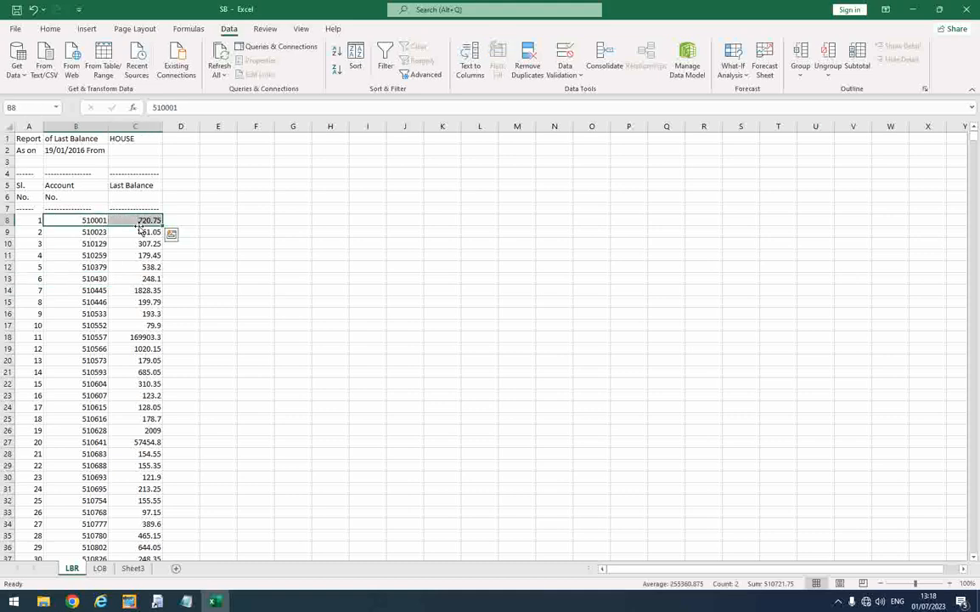
pyautogui.click(88, 221)
pyautogui.moveTo(111, 220); pyautogui.dragTo(125, 220)
pyautogui.hotkey('ctrl', 'shift', 'Down')
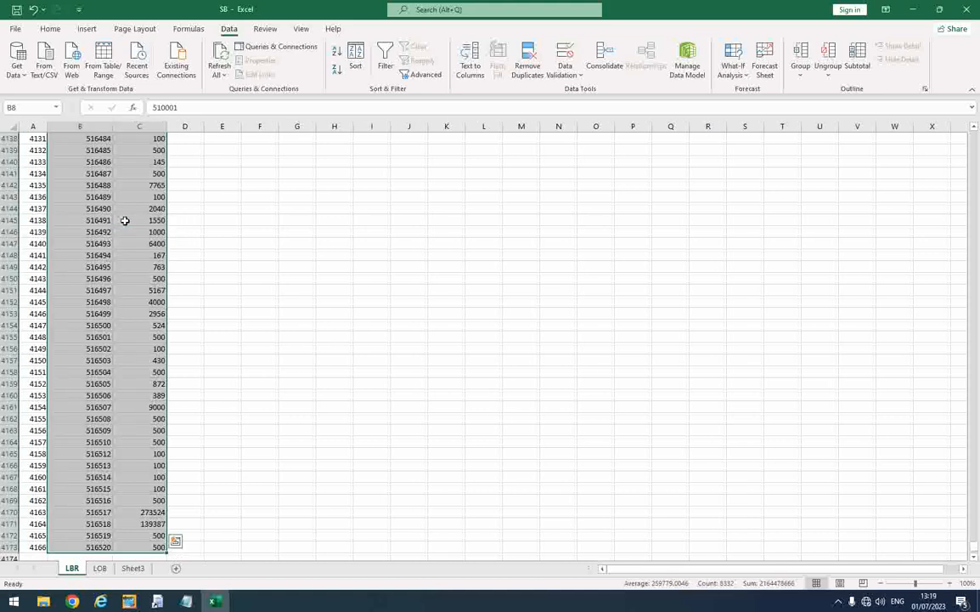
pyautogui.hotkey('ctrl', 'c')
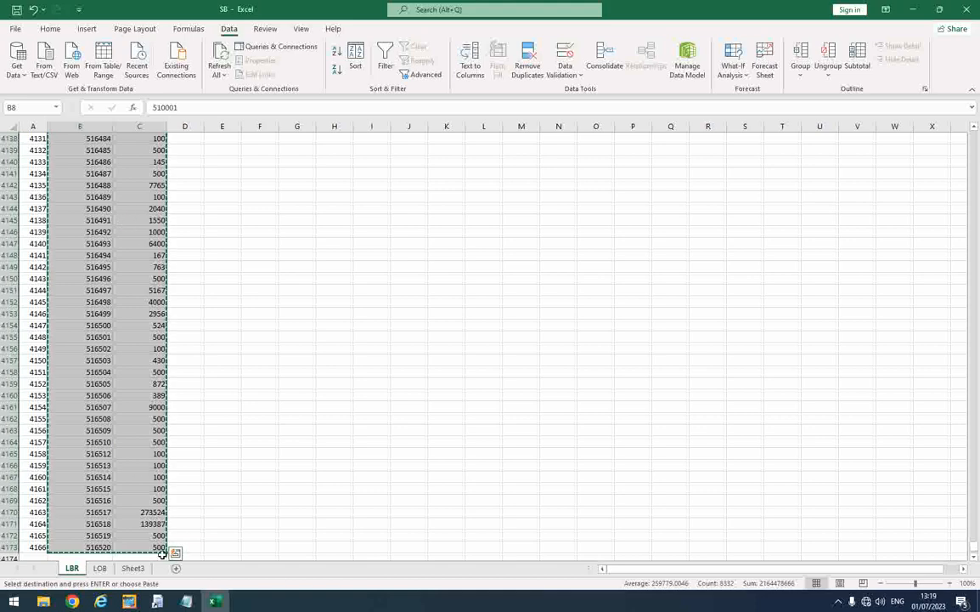
pyautogui.click(136, 569)
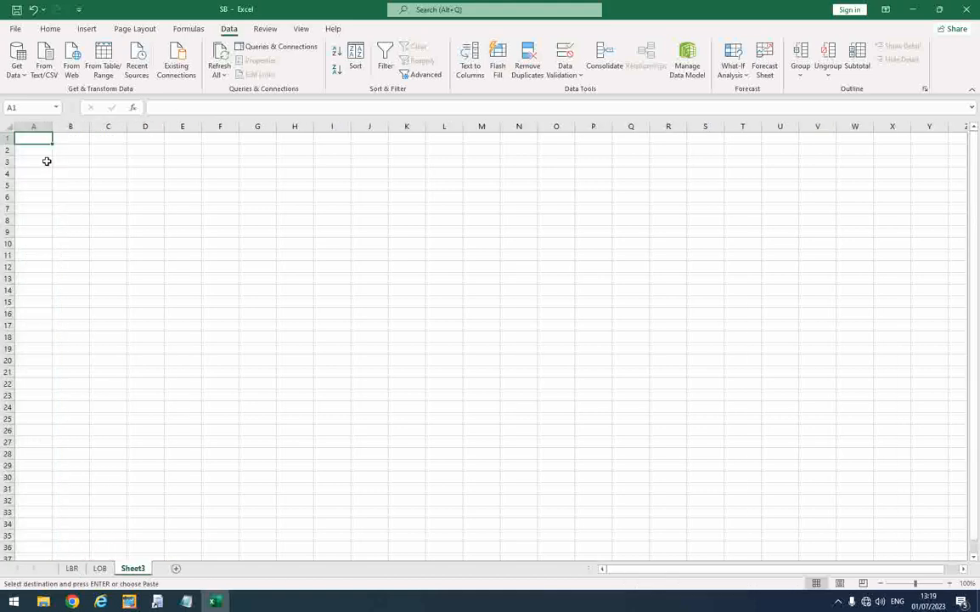
pyautogui.hotkey('ctrl', 'v')
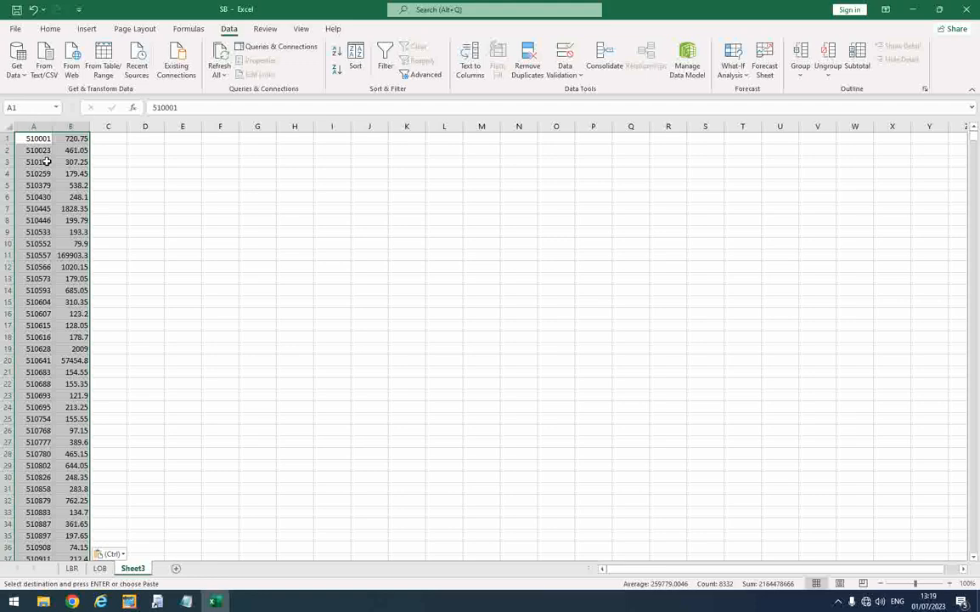
# - Examine the end of the pasted account list on Sheet3 and the first empty rows below it
pyautogui.moveTo(37, 314); pyautogui.dragTo(37, 321)
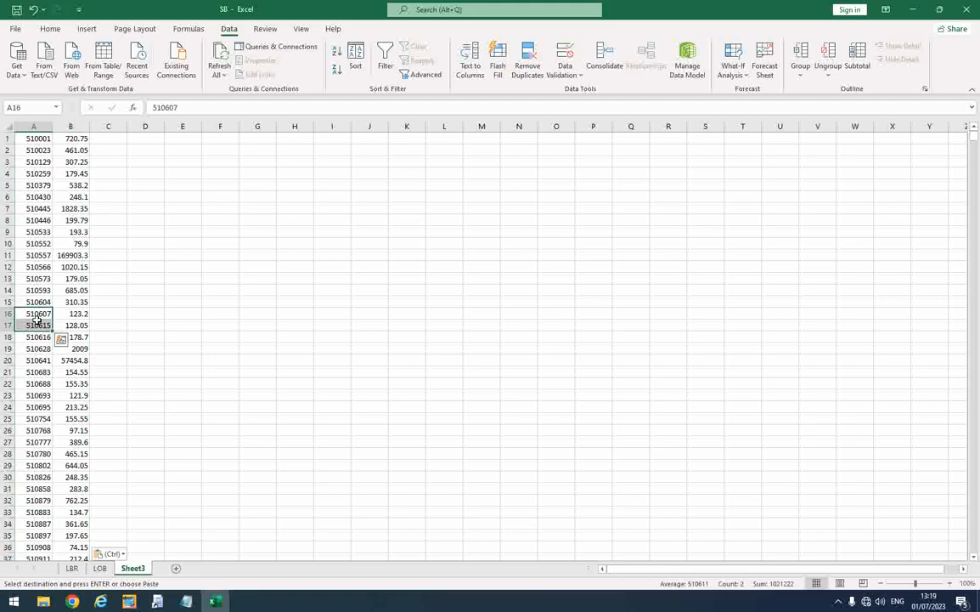
pyautogui.hotkey('ctrl', 'Down')
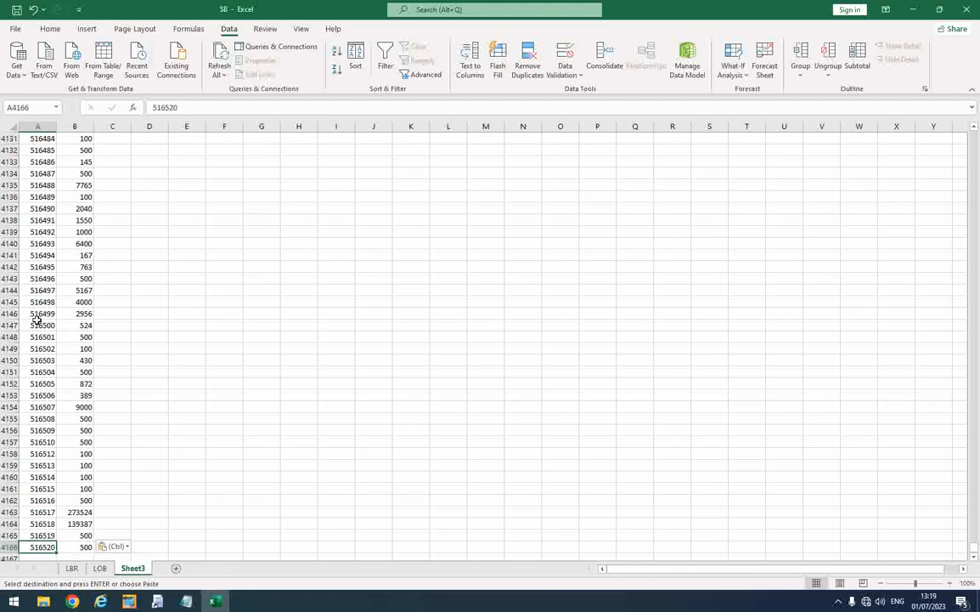
pyautogui.press('Down')
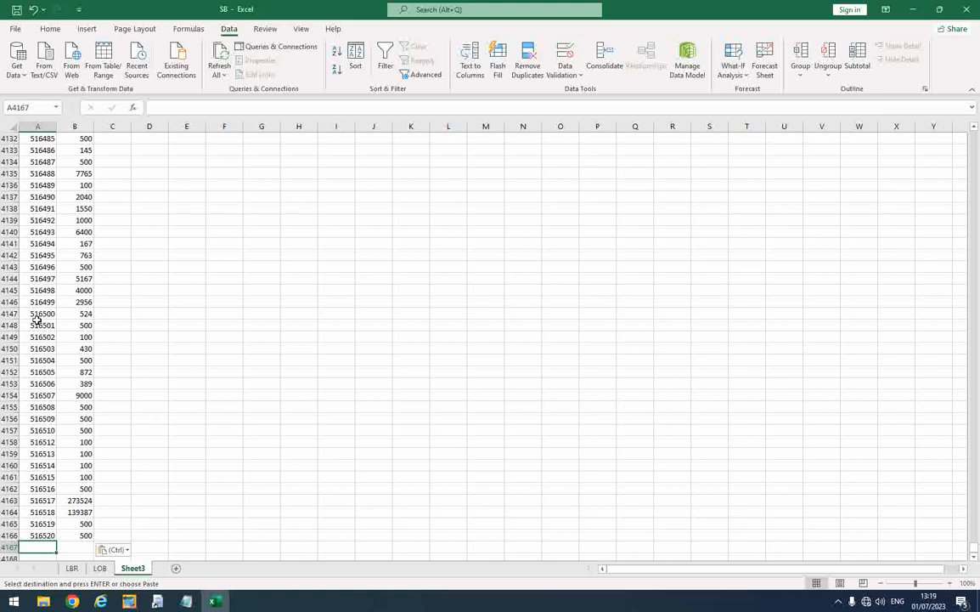
pyautogui.hotkey('ctrl', 'Down')
pyautogui.hotkey('ctrl', 'Up')
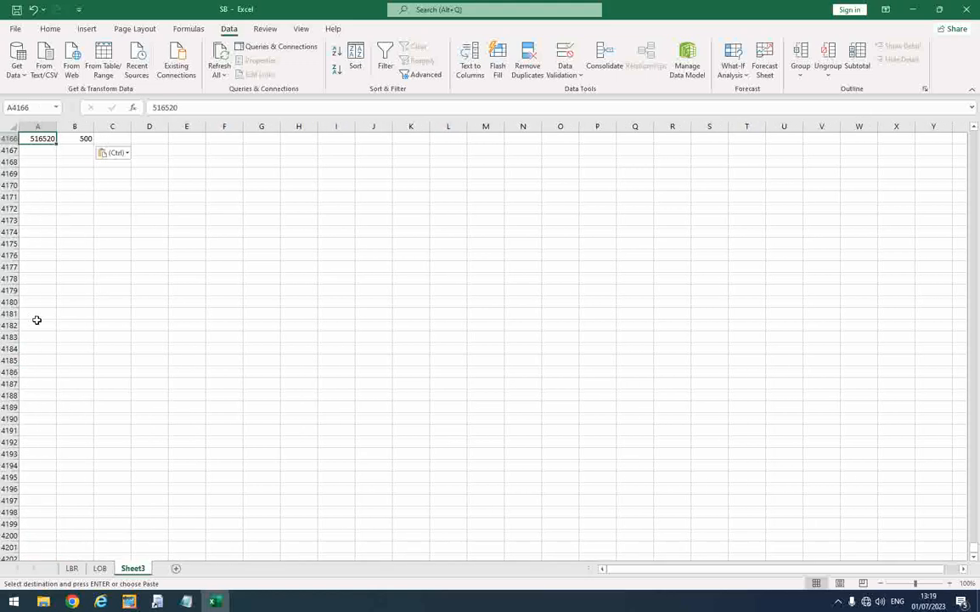
pyautogui.press('Up')
pyautogui.press('Up')
pyautogui.press('Up')
pyautogui.press('Up')
pyautogui.scroll(1, 37, 320)
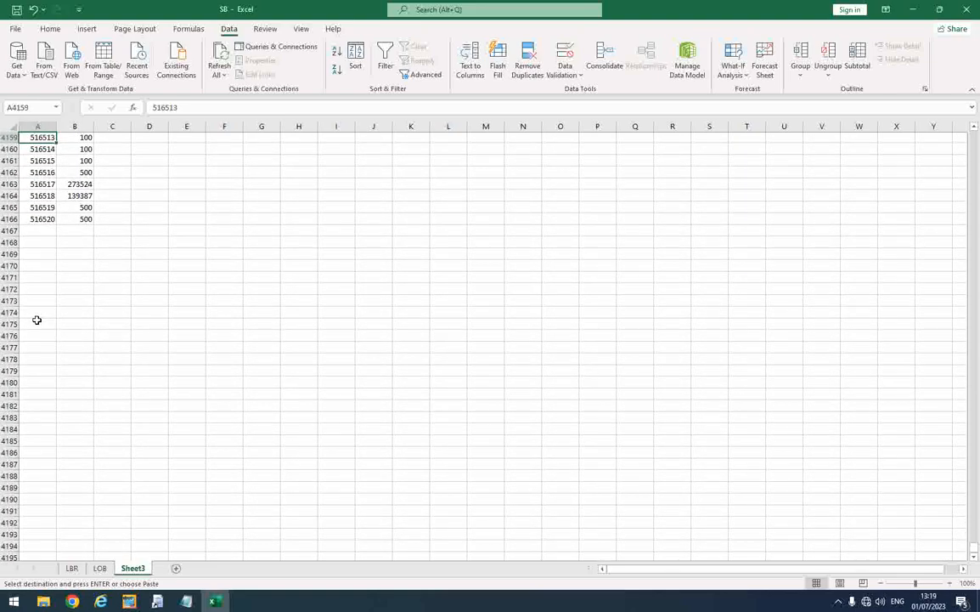
# - Copy the LOB sheet's account numbers and balances from B8:C8 down to the last record and paste them into Sheet3 at A4167
pyautogui.press('Down')
pyautogui.press('Down')
pyautogui.press('Down')
pyautogui.press('Down')
pyautogui.press('Down')
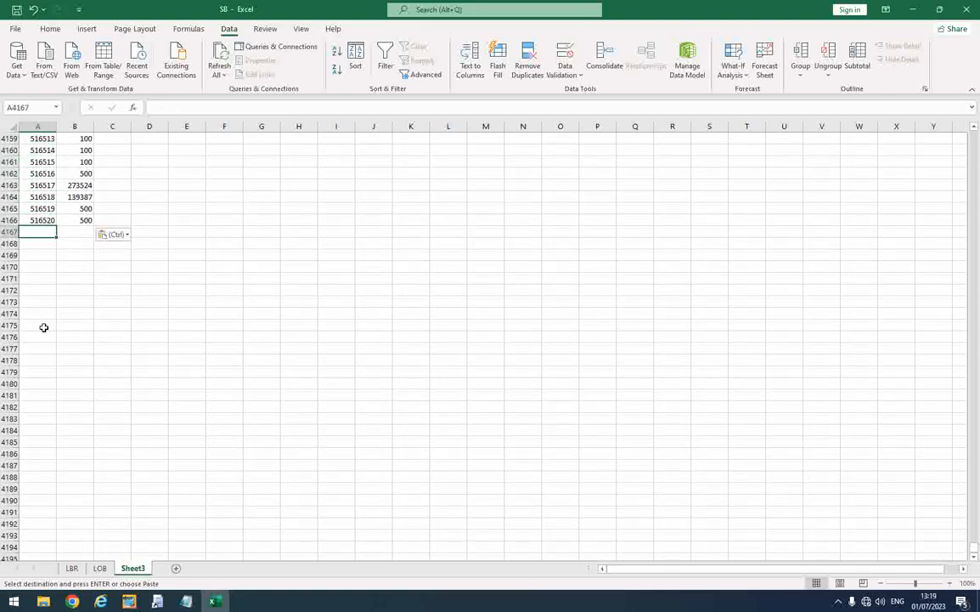
pyautogui.click(101, 568)
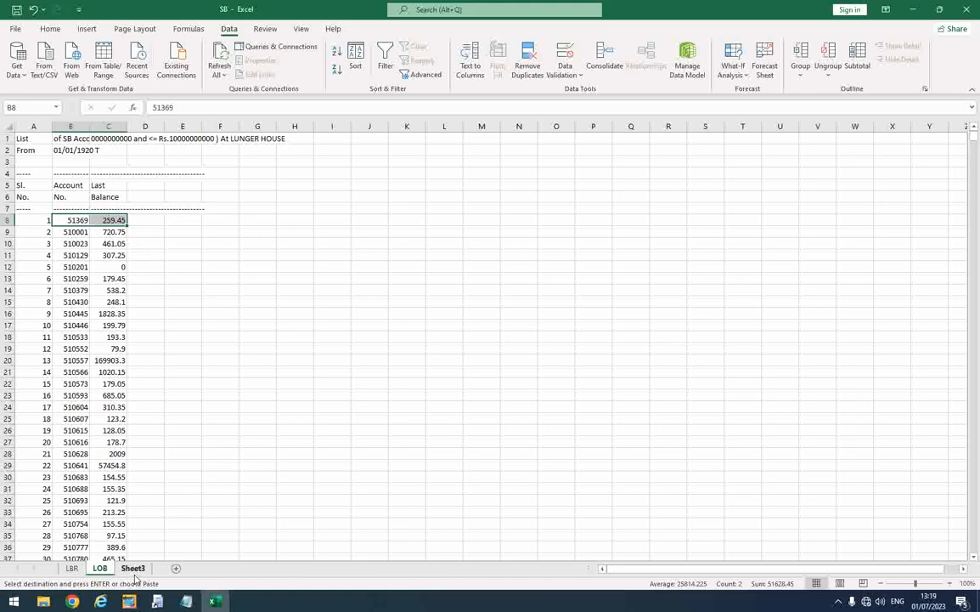
pyautogui.moveTo(79, 220); pyautogui.dragTo(99, 220)
pyautogui.hotkey('ctrl', 'shift', 'Down')
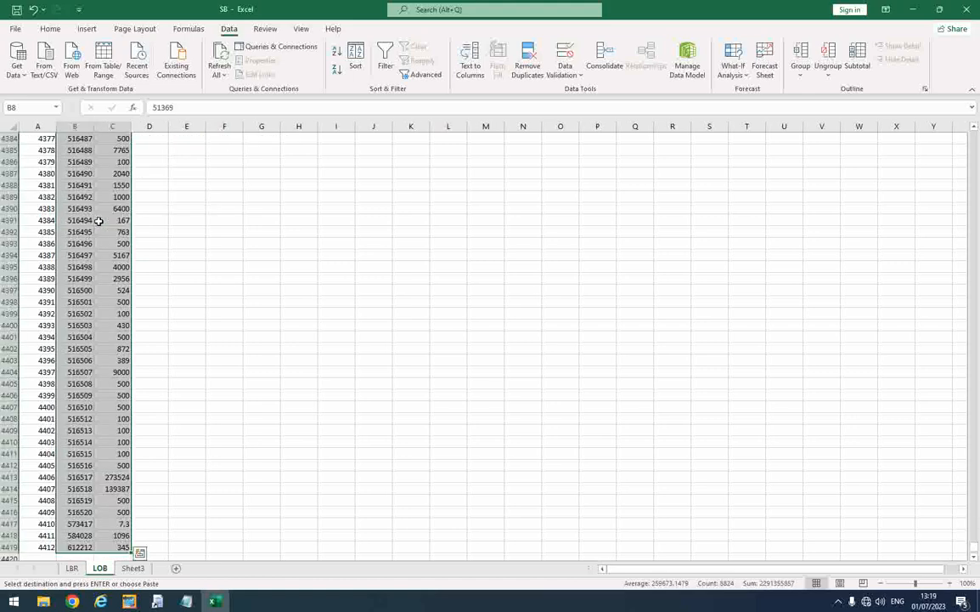
pyautogui.click(133, 568)
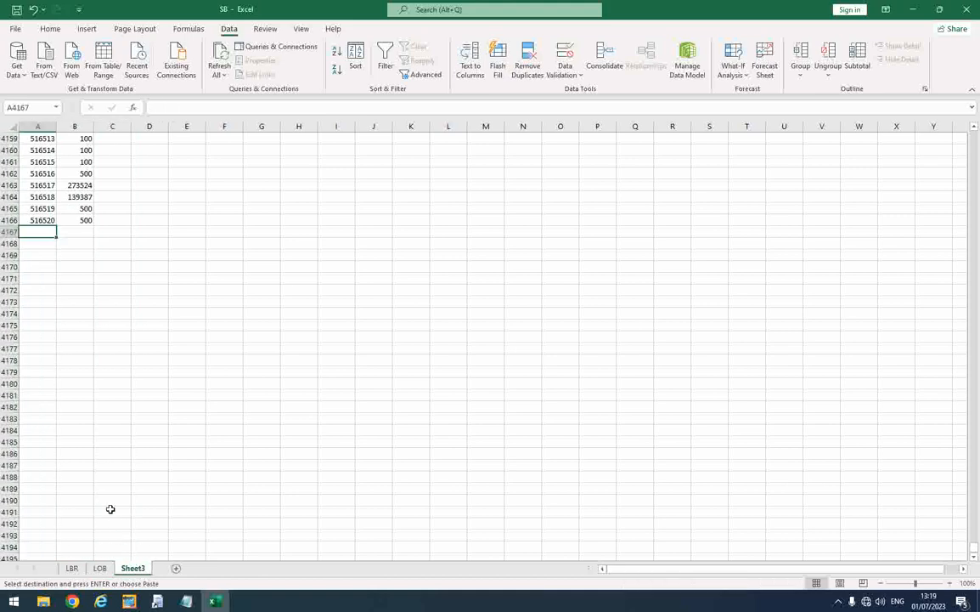
pyautogui.hotkey('ctrl', 'v')
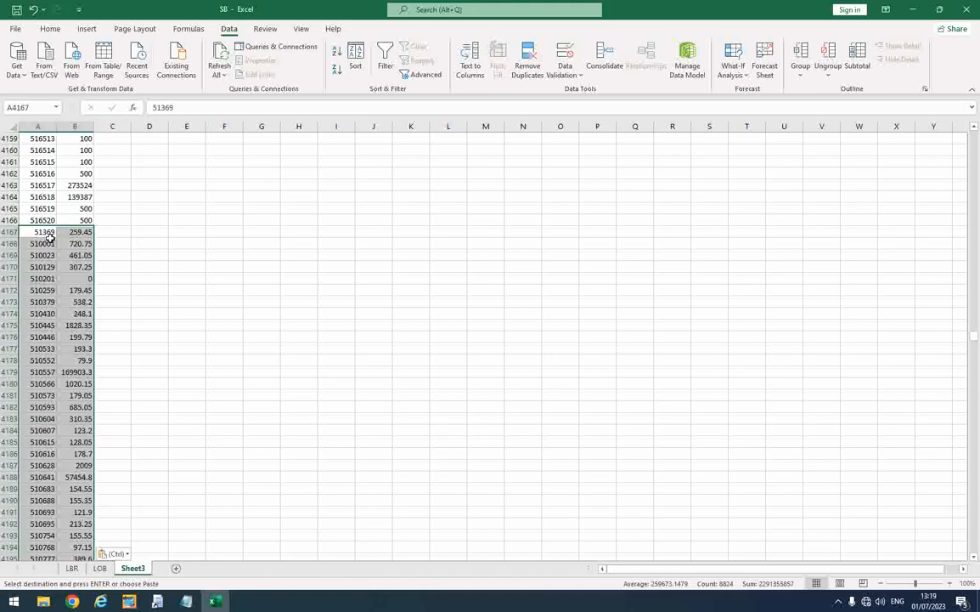
# - Remove duplicate records from Sheet3, expanding the selection to both columns but comparing only Column A
pyautogui.click(36, 125)
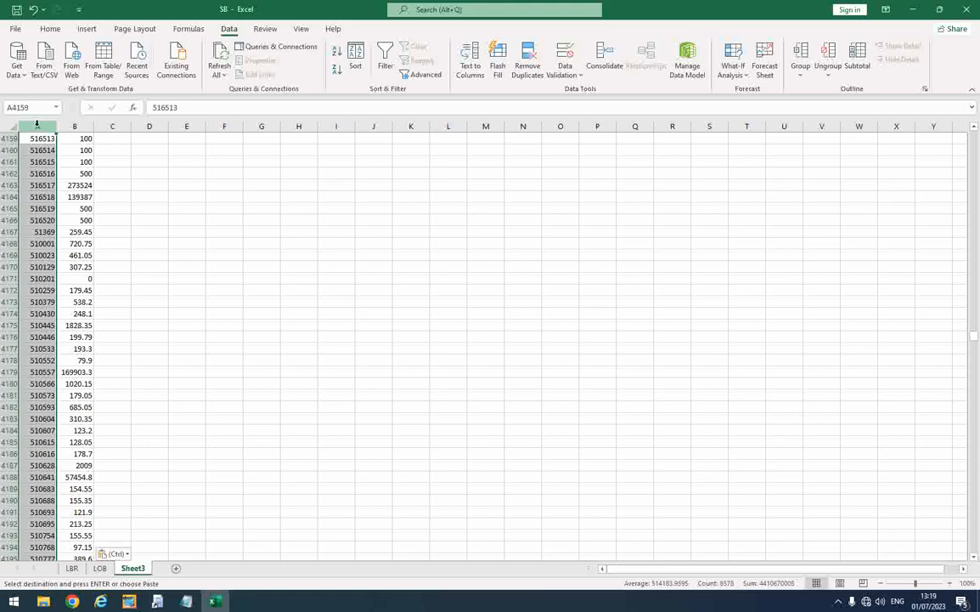
pyautogui.click(100, 568)
pyautogui.click(132, 567)
pyautogui.click(29, 125)
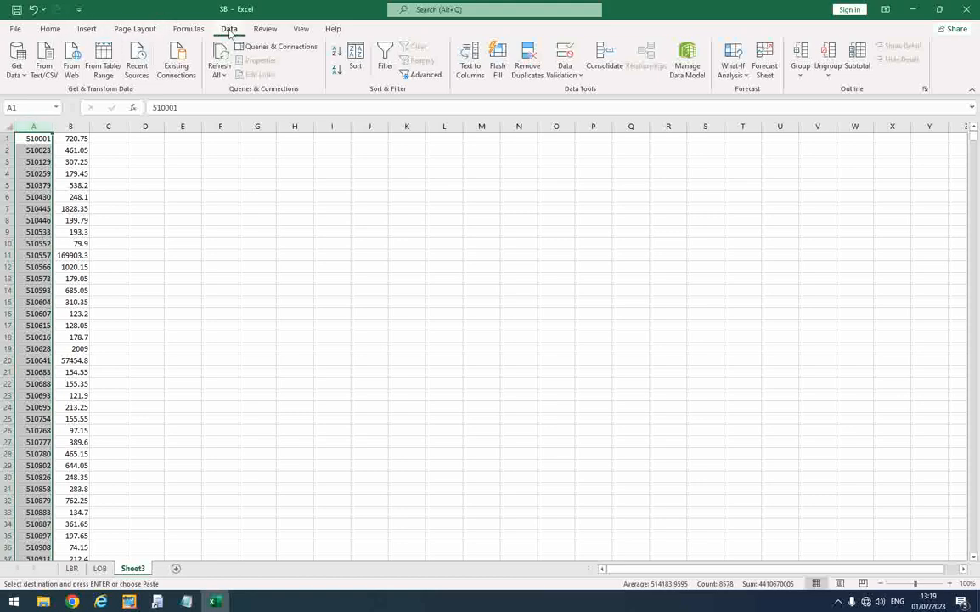
pyautogui.click(527, 74)
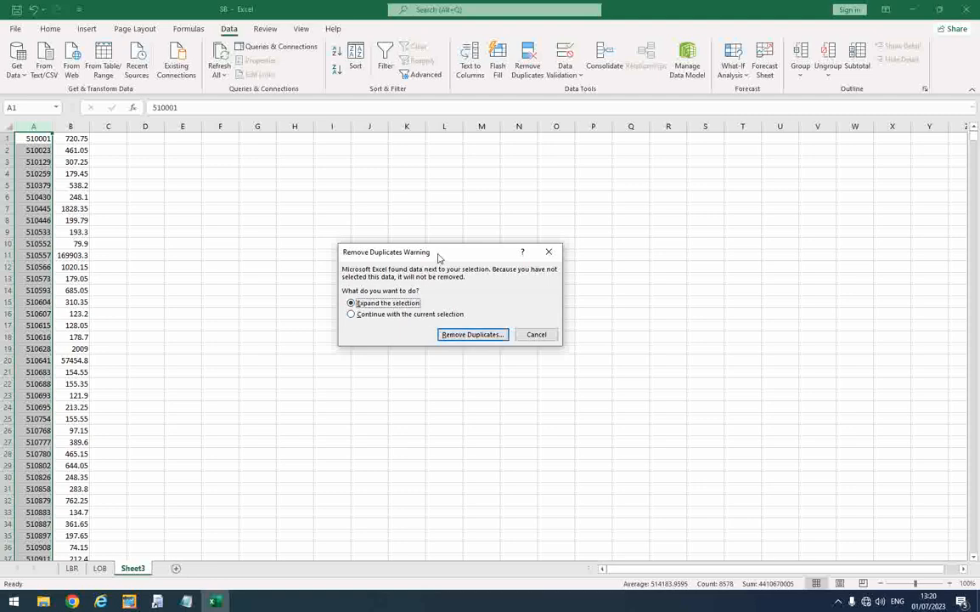
pyautogui.moveTo(438, 256); pyautogui.dragTo(429, 238)
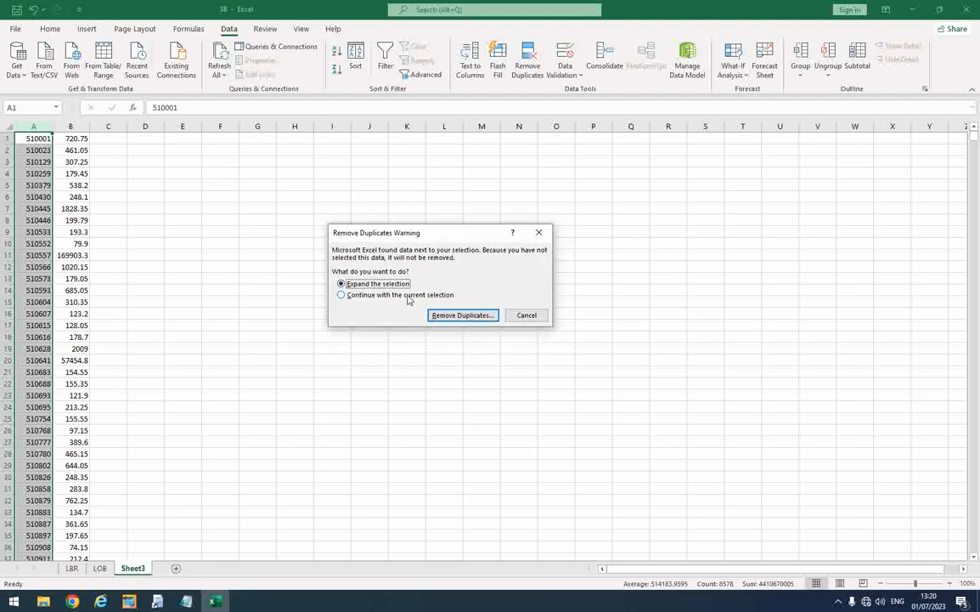
pyautogui.click(464, 315)
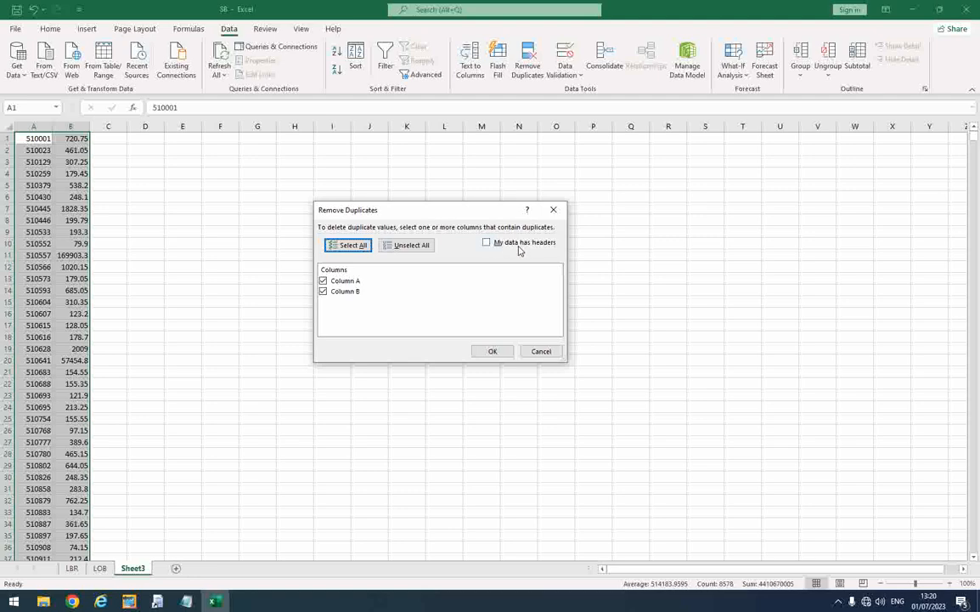
pyautogui.click(324, 292)
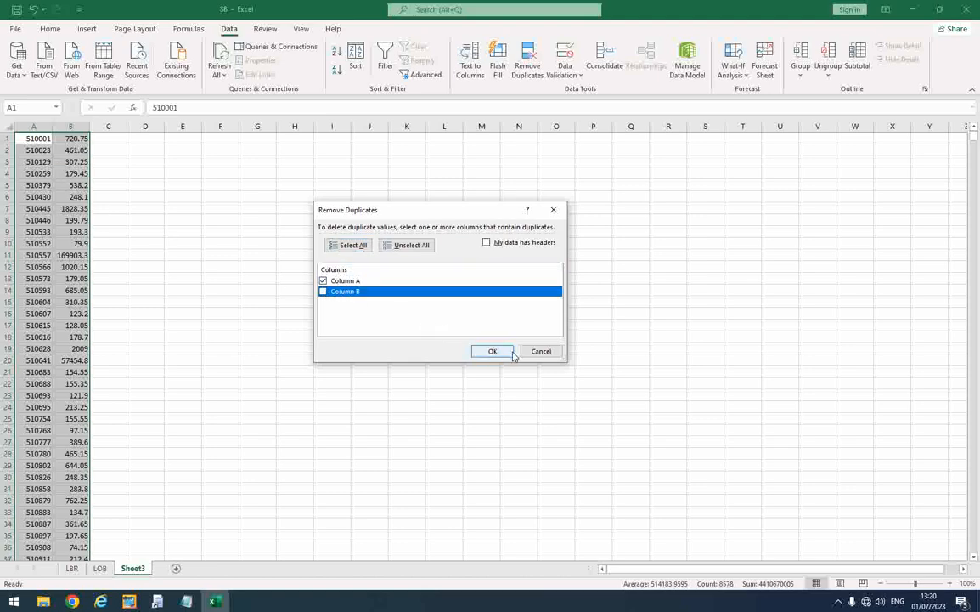
pyautogui.click(507, 353)
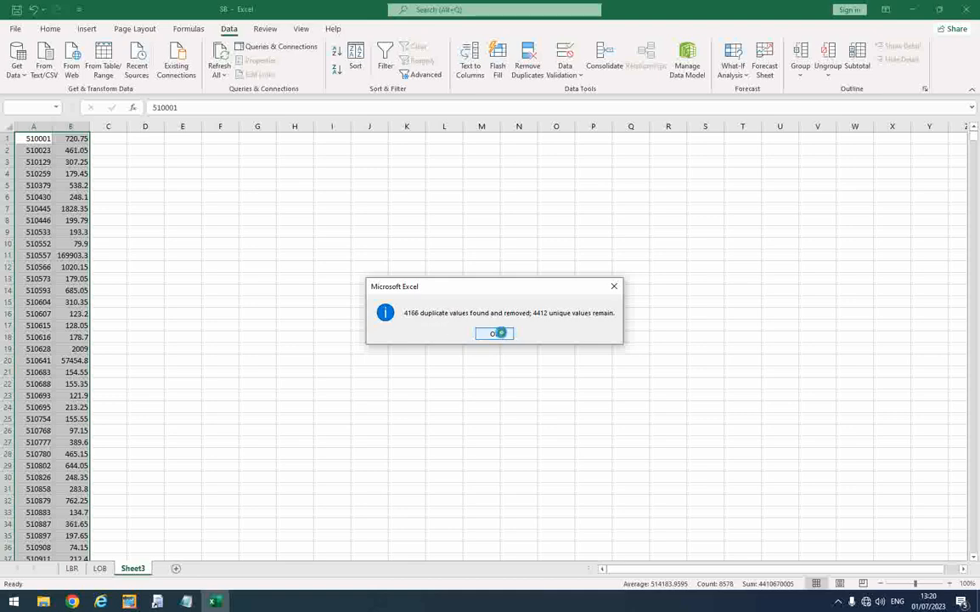
pyautogui.click(494, 334)
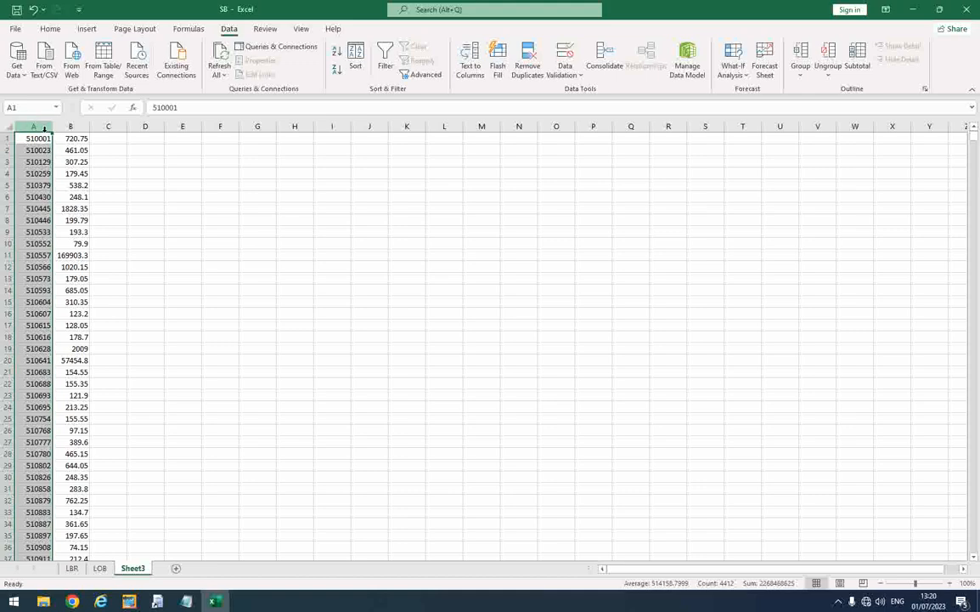
# - Sort Sheet3 by column A in ascending order with the selection expanded, and check the list down to its last record
pyautogui.click(41, 126)
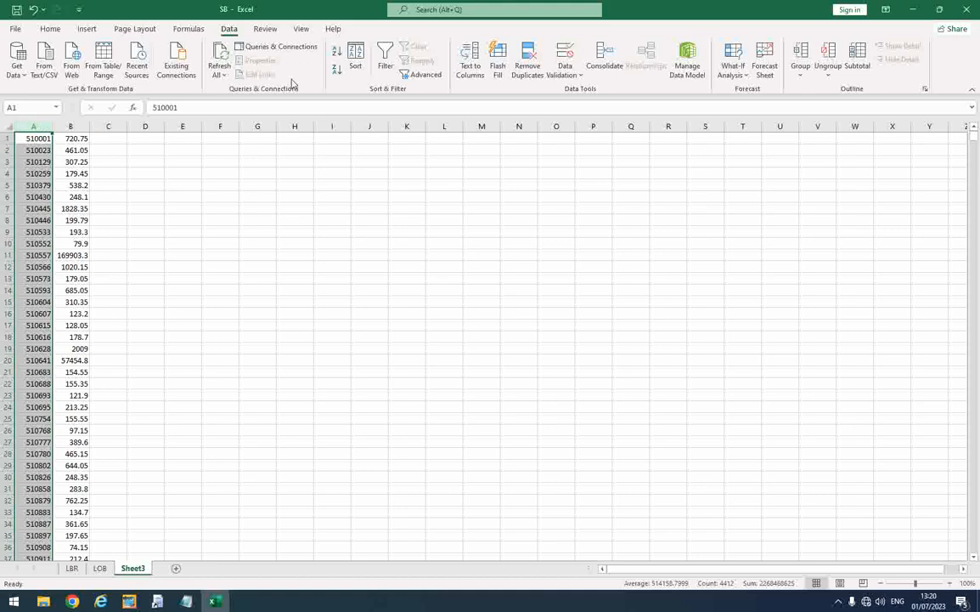
pyautogui.click(338, 54)
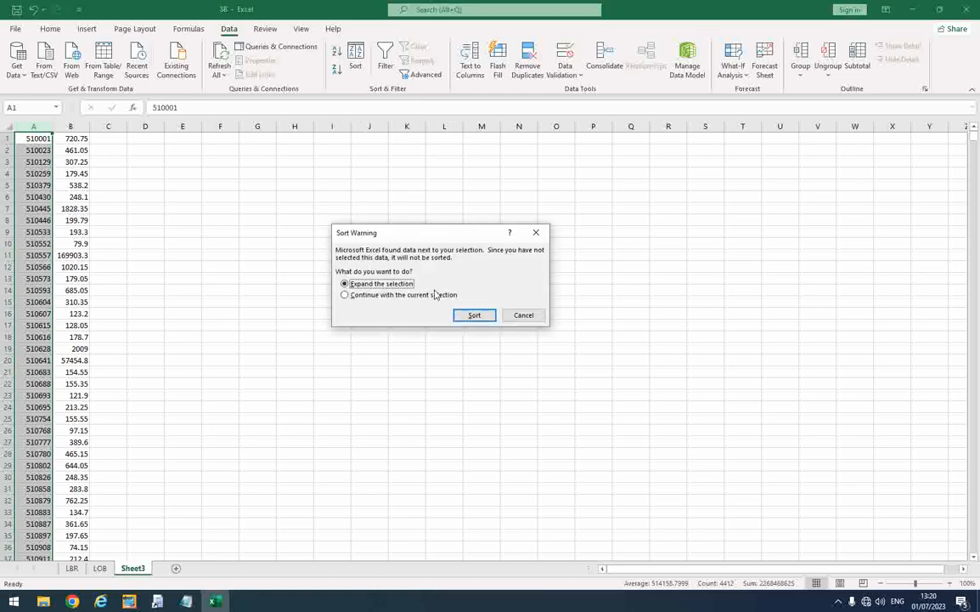
pyautogui.click(474, 315)
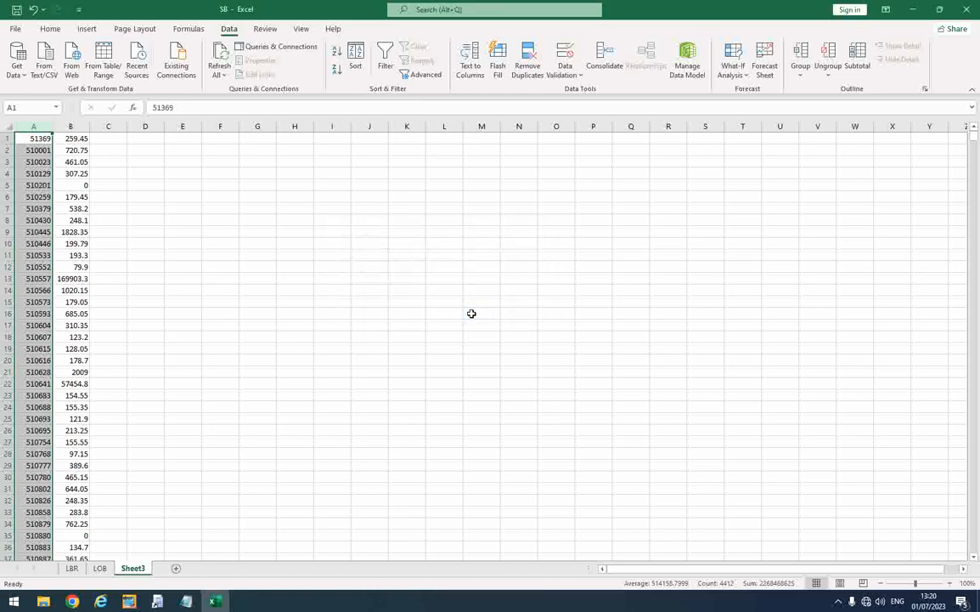
pyautogui.click(42, 325)
pyautogui.hotkey('ctrl', 'Down')
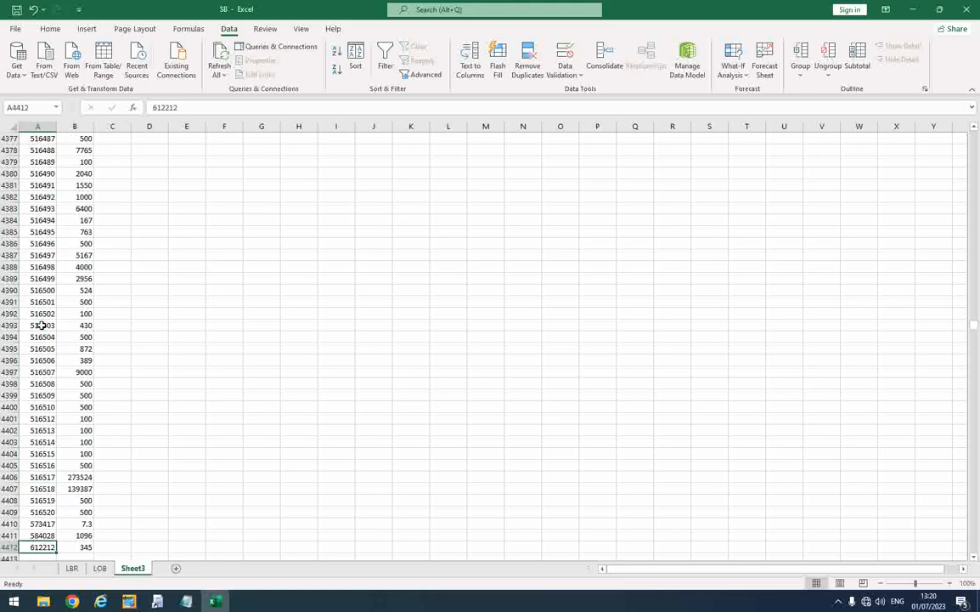
pyautogui.press('Right')
pyautogui.press('Left')
pyautogui.hotkey('ctrl', 'Up')
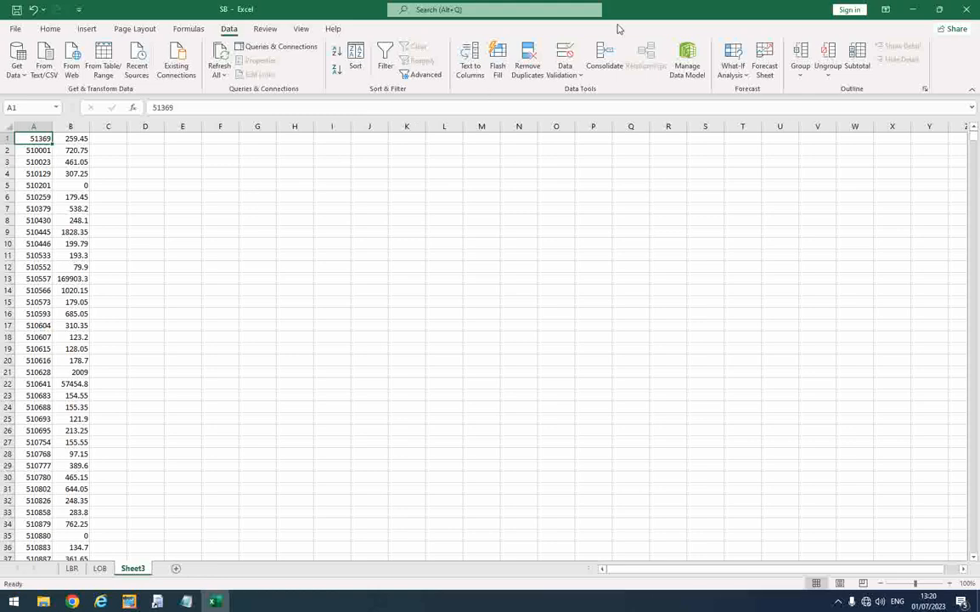
# - Close the SB workbook and the sb LOB text file
pyautogui.click(974, 12)
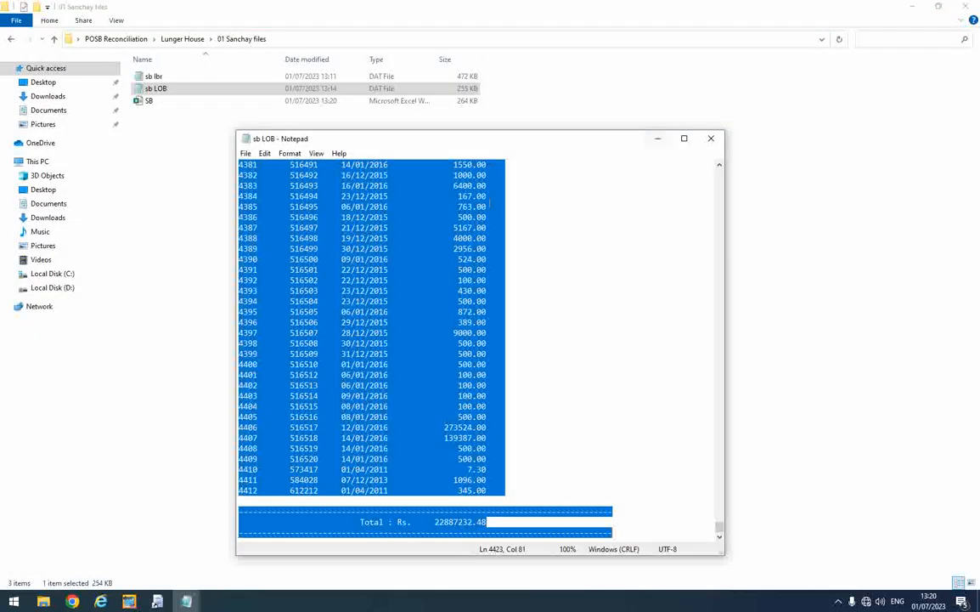
pyautogui.click(712, 140)
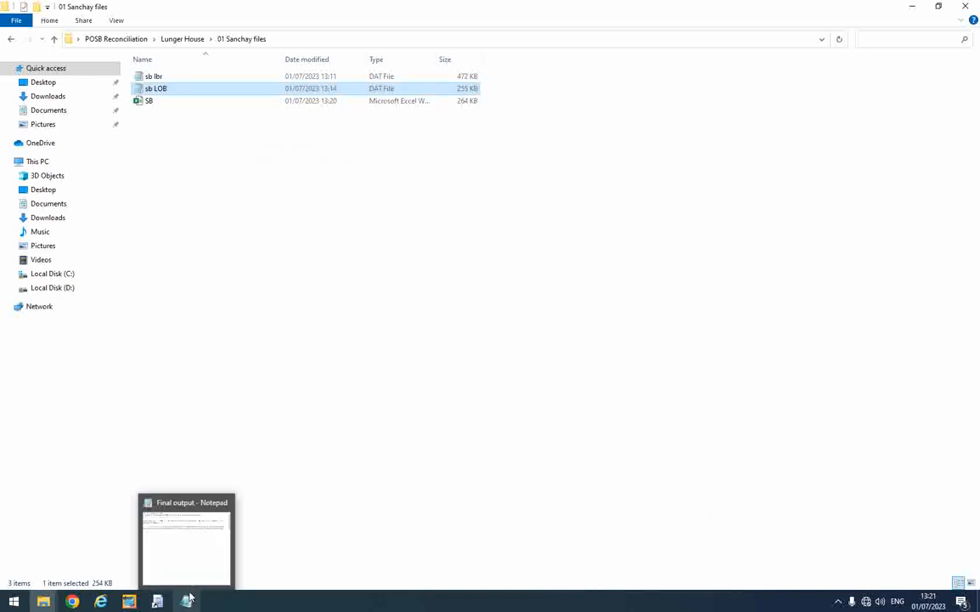
pyautogui.click(280, 291)
# - Go up to the Lunger House folder and open its 02 Recon subfolder
pyautogui.click(194, 40)
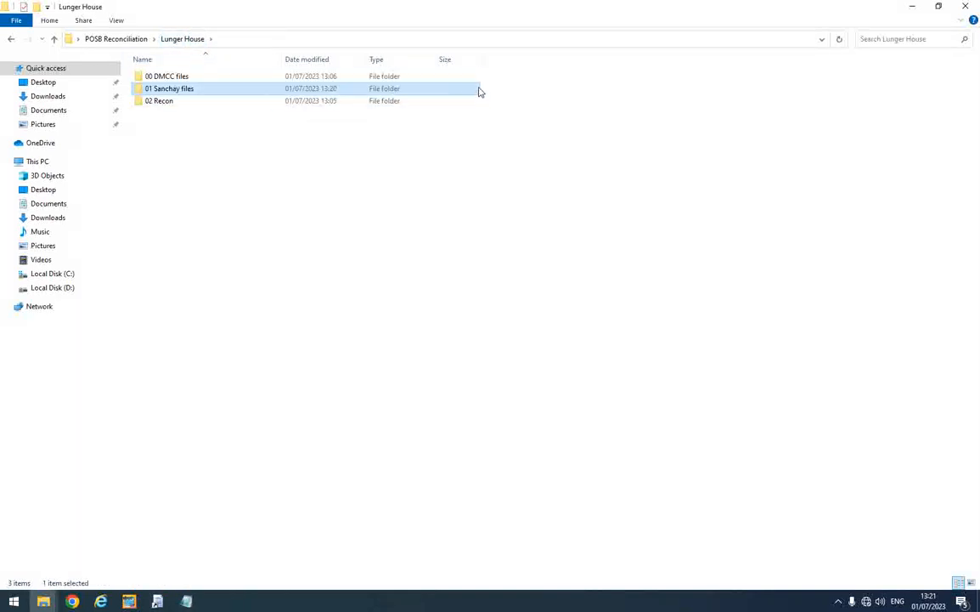
pyautogui.moveTo(513, 76); pyautogui.dragTo(415, 93)
pyautogui.click(394, 93)
pyautogui.click(214, 155)
pyautogui.rightClick(214, 155)
pyautogui.click(210, 125)
pyautogui.doubleClick(183, 103)
# - Create a new Microsoft Excel Worksheet file in the 02 Recon folder
pyautogui.rightClick(267, 145)
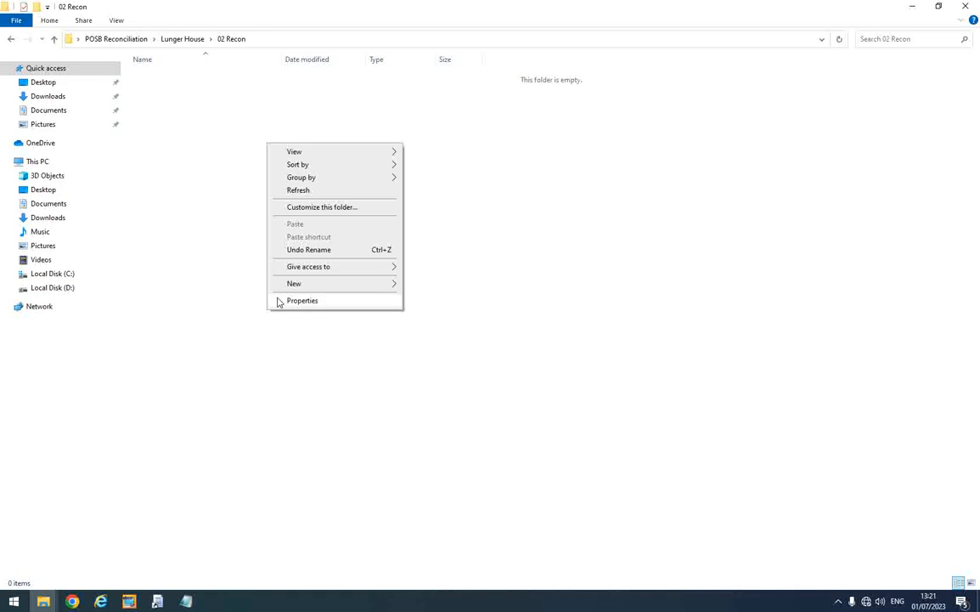
pyautogui.click(152, 208)
pyautogui.rightClick(235, 166)
pyautogui.moveTo(352, 310)
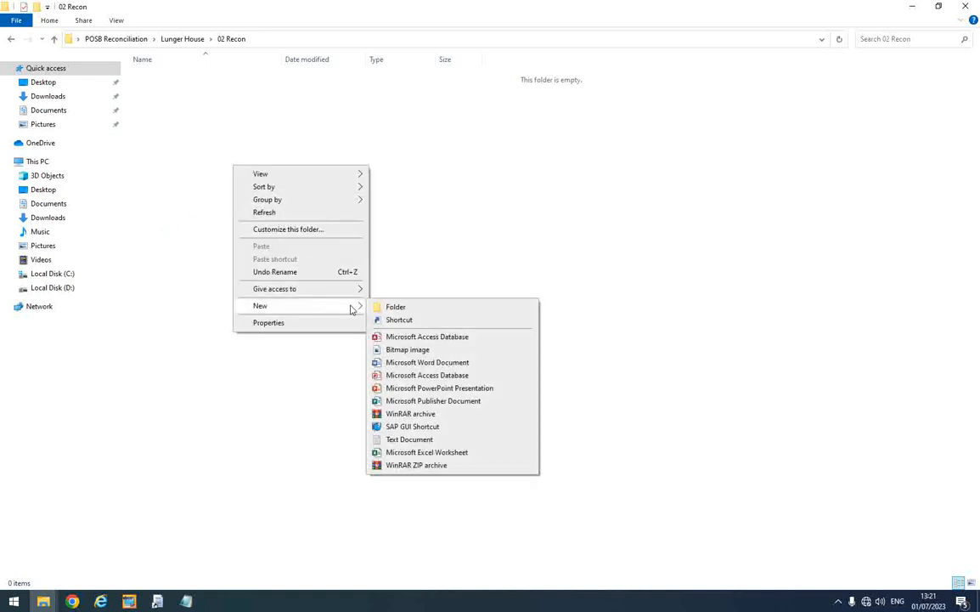
pyautogui.click(465, 452)
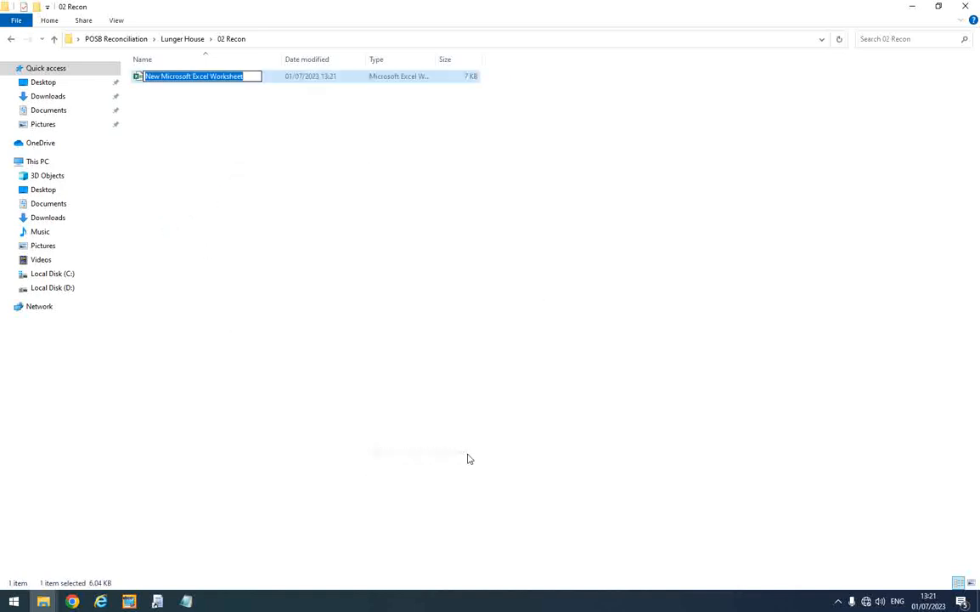
# - Name the new workbook file LUNGER HOUSE SB RECON and open it in Excel
pyautogui.write('sb rECON')
pyautogui.press('BackSpace')
pyautogui.press('BackSpace')
pyautogui.press('BackSpace')
pyautogui.press('BackSpace')
pyautogui.press('BackSpace')
pyautogui.press('BackSpace')
pyautogui.press('BackSpace')
pyautogui.press('BackSpace')
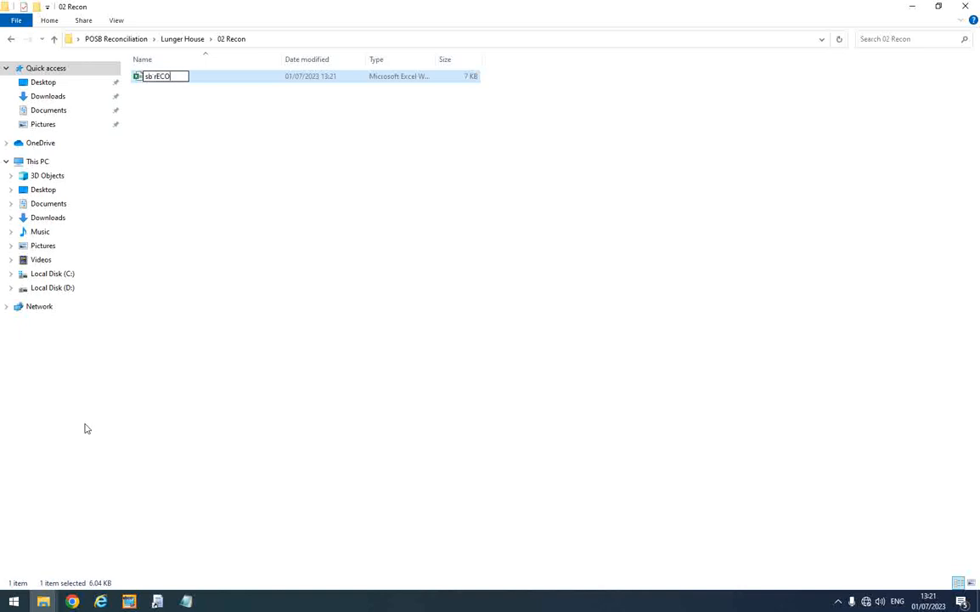
pyautogui.write('SB RECON')
pyautogui.write('L')
pyautogui.write('UNGER HOUS')
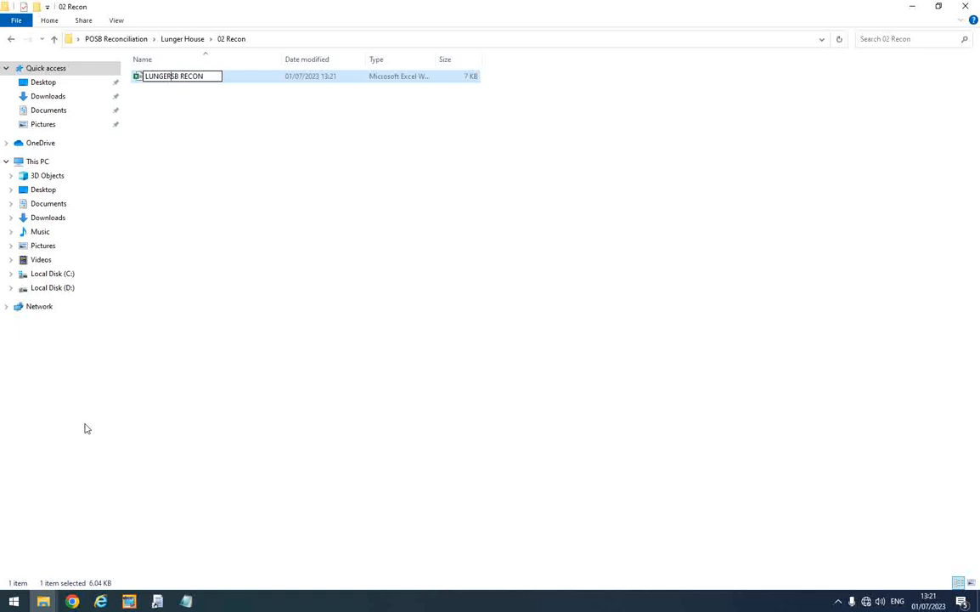
pyautogui.write('E')
pyautogui.press('Return')
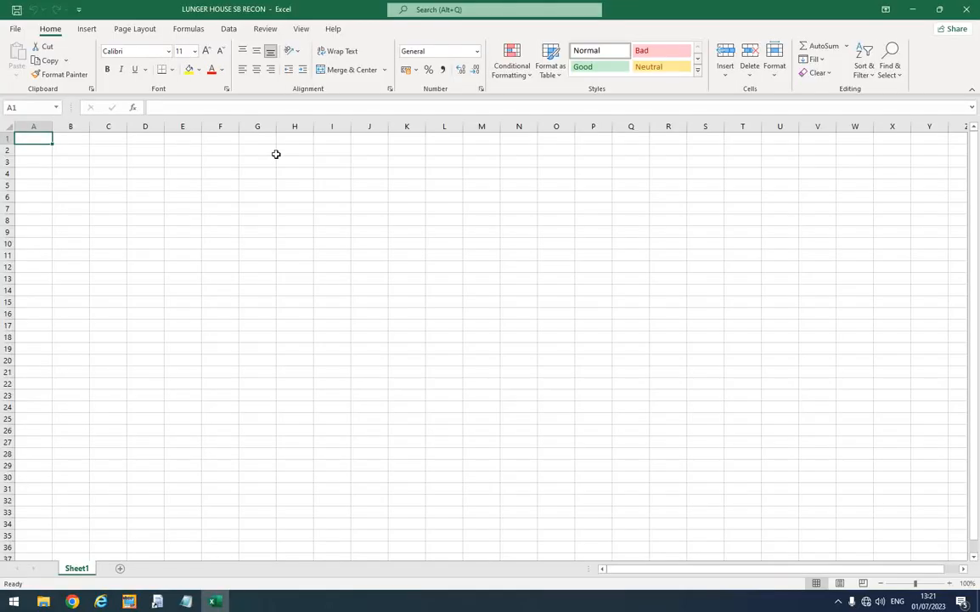
# - Add three more worksheets after Sheet1
pyautogui.click(120, 569)
pyautogui.click(159, 568)
pyautogui.click(195, 569)
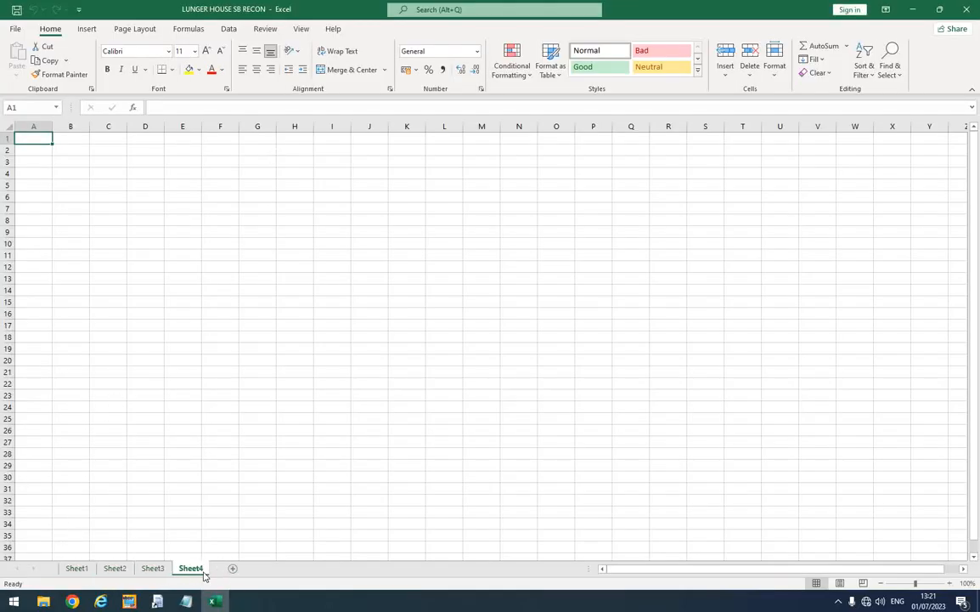
# - Rename Sheet1 as FIN OB
pyautogui.click(79, 571)
pyautogui.rightClick(80, 572)
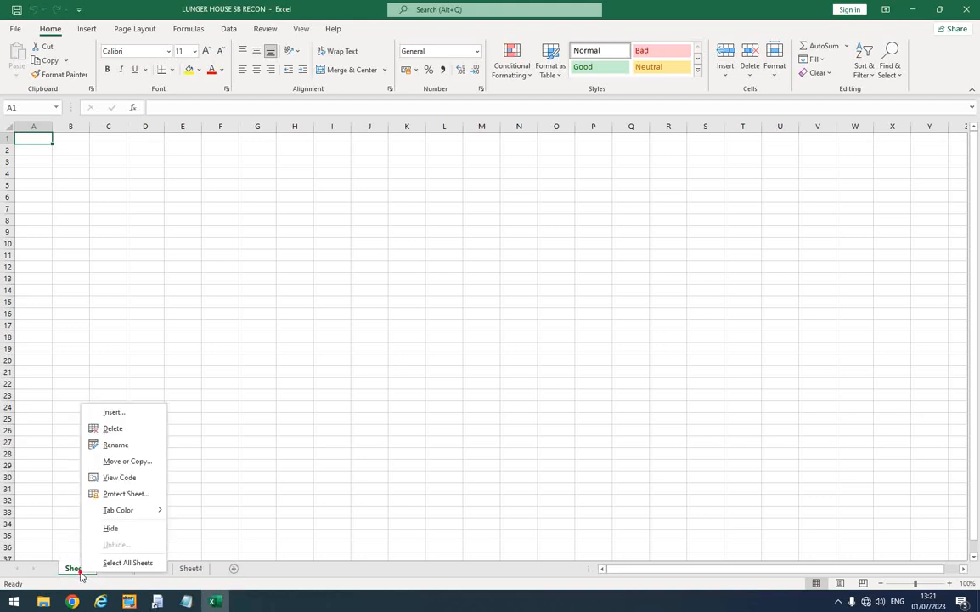
pyautogui.click(126, 443)
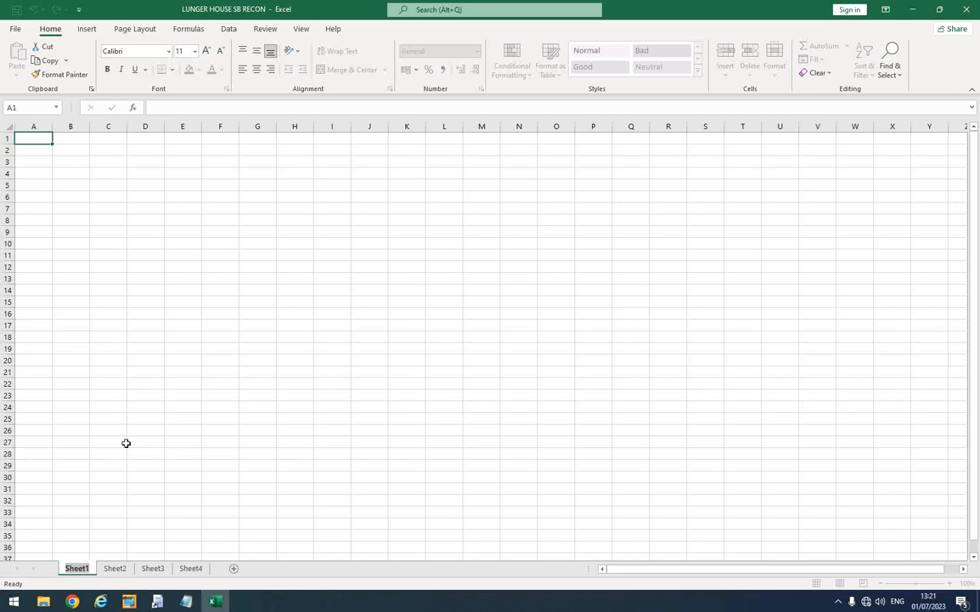
pyautogui.write('FIN')
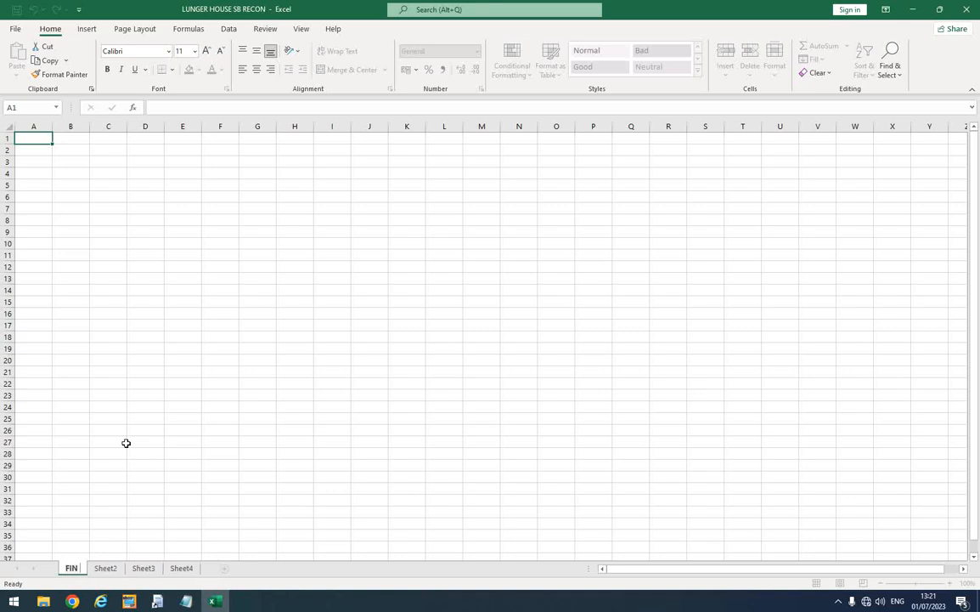
pyautogui.write(' OB')
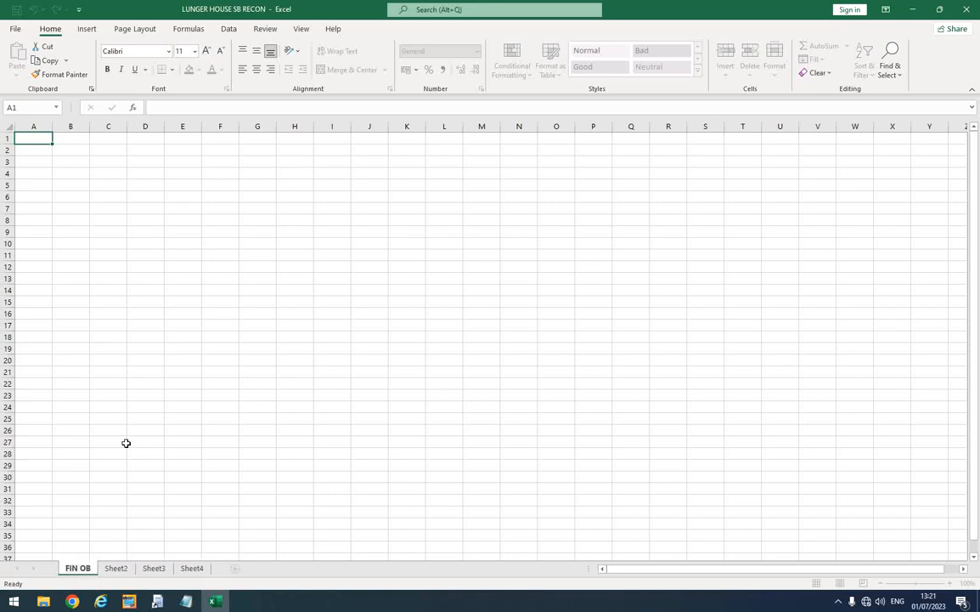
pyautogui.click(96, 487)
# - Rename Sheet2 as SANCHAY CB
pyautogui.click(110, 569)
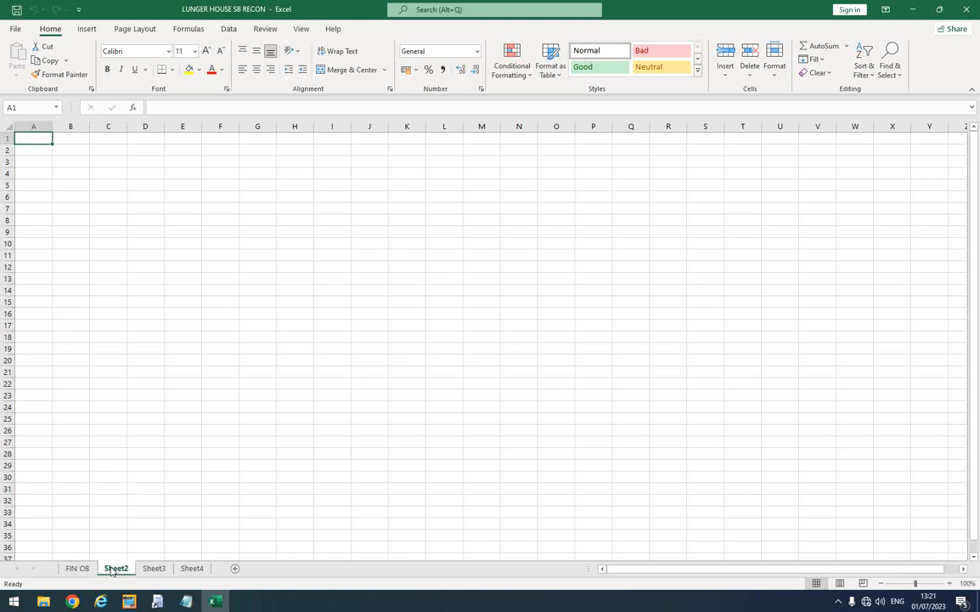
pyautogui.rightClick(110, 571)
pyautogui.click(153, 411)
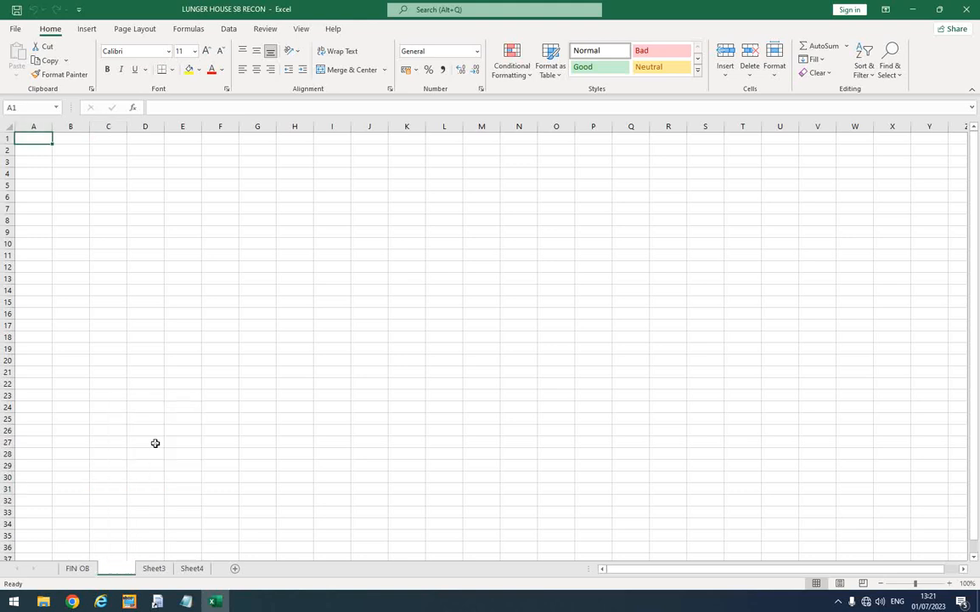
pyautogui.write('SANCHAY')
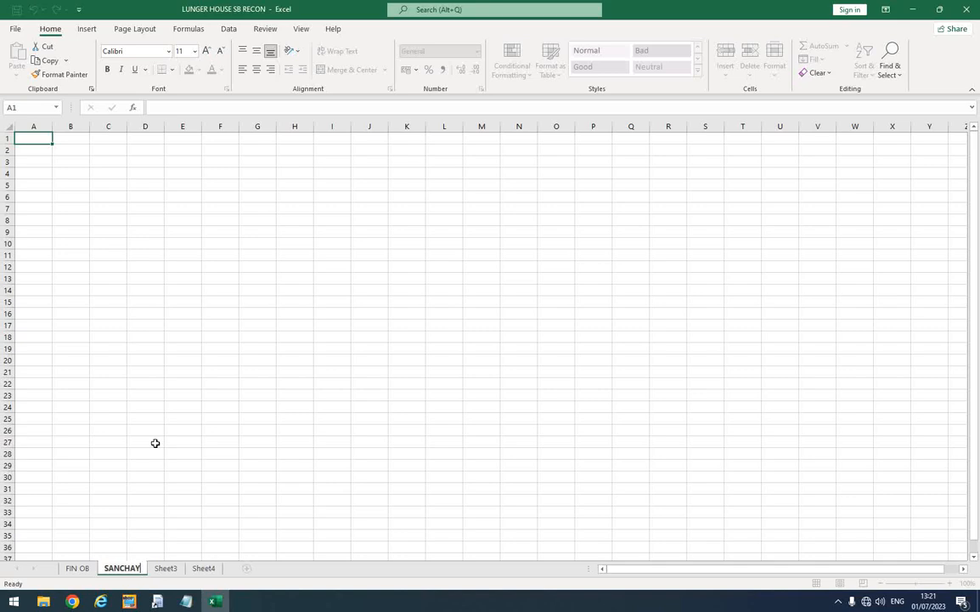
pyautogui.press('Return')
pyautogui.write('CB')
# - Rename Sheet3 as SPFIN
pyautogui.click(176, 567)
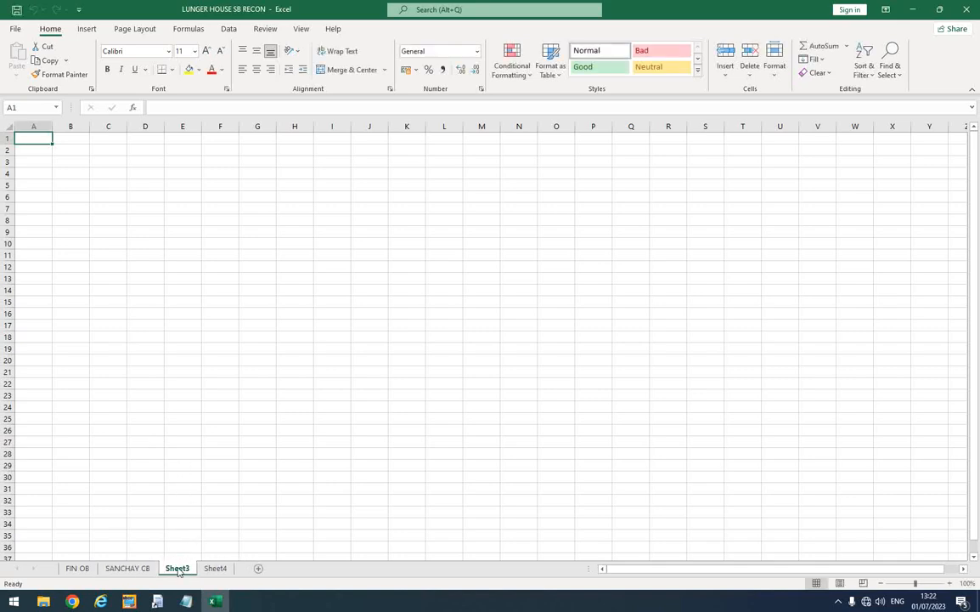
pyautogui.rightClick(185, 574)
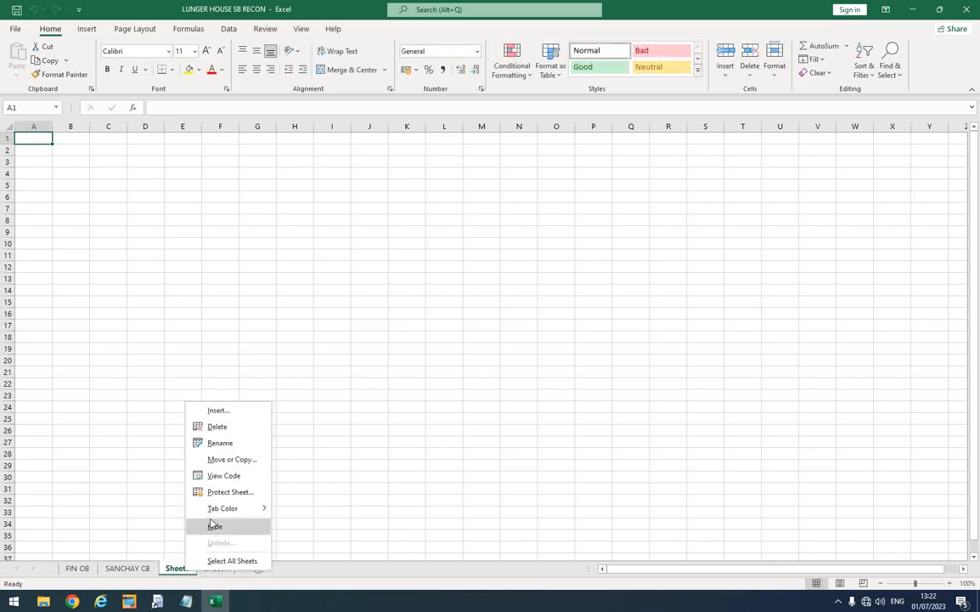
pyautogui.click(229, 442)
pyautogui.write('SPFIN')
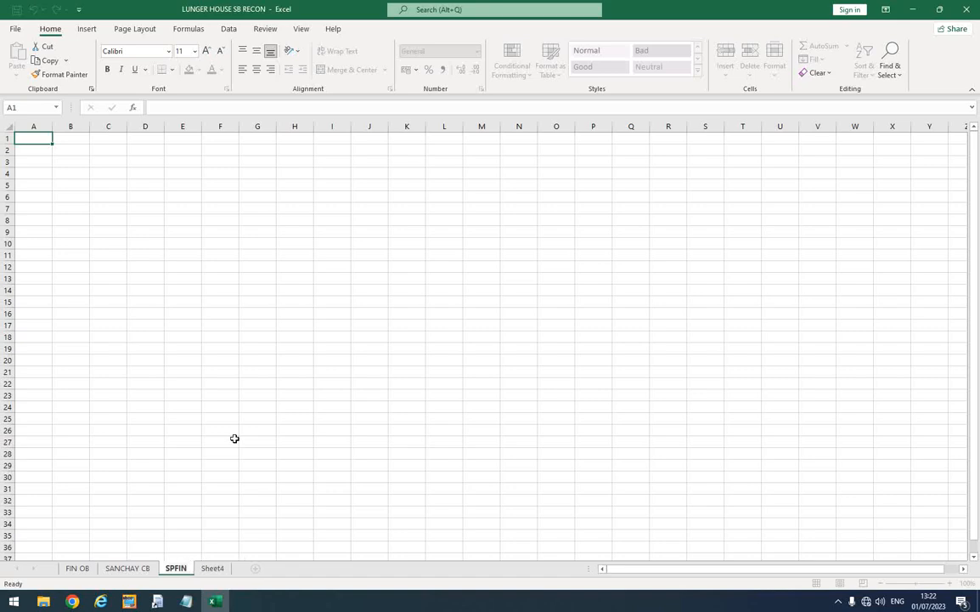
# - Rename Sheet4 as RECON and return to cell A1 of the FIN OB sheet
pyautogui.click(212, 569)
pyautogui.rightClick(213, 569)
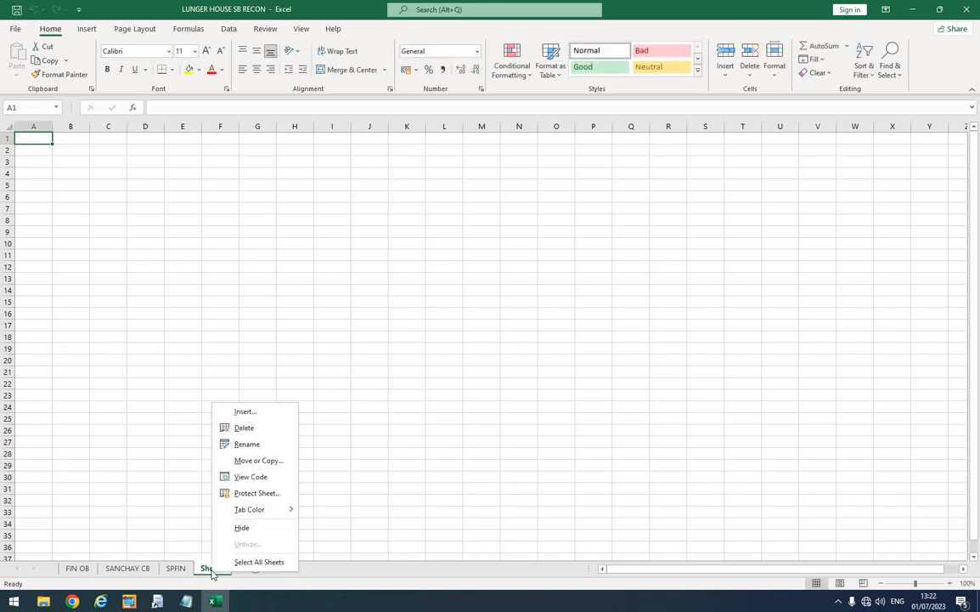
pyautogui.click(246, 444)
pyautogui.write('RECON')
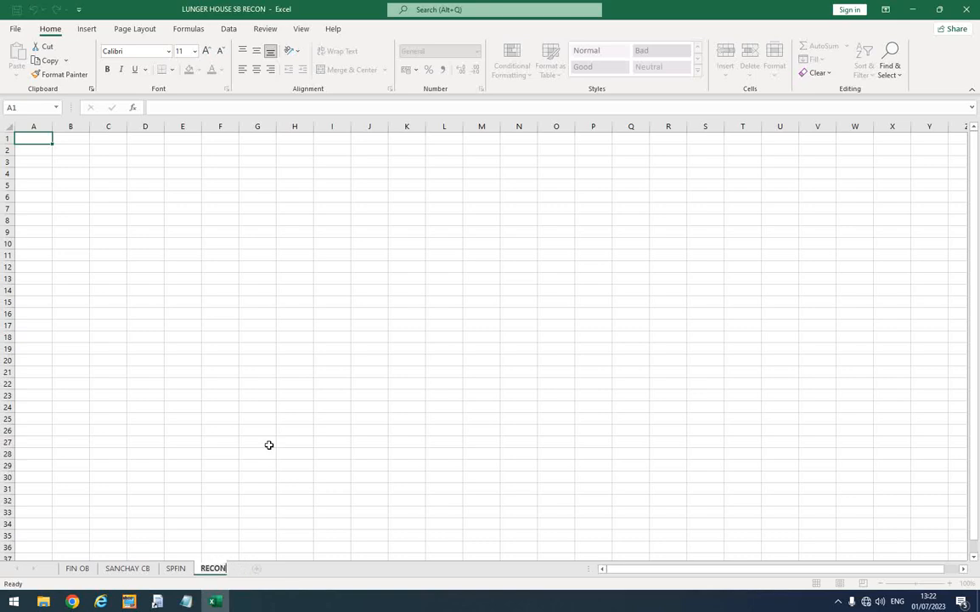
pyautogui.press('Return')
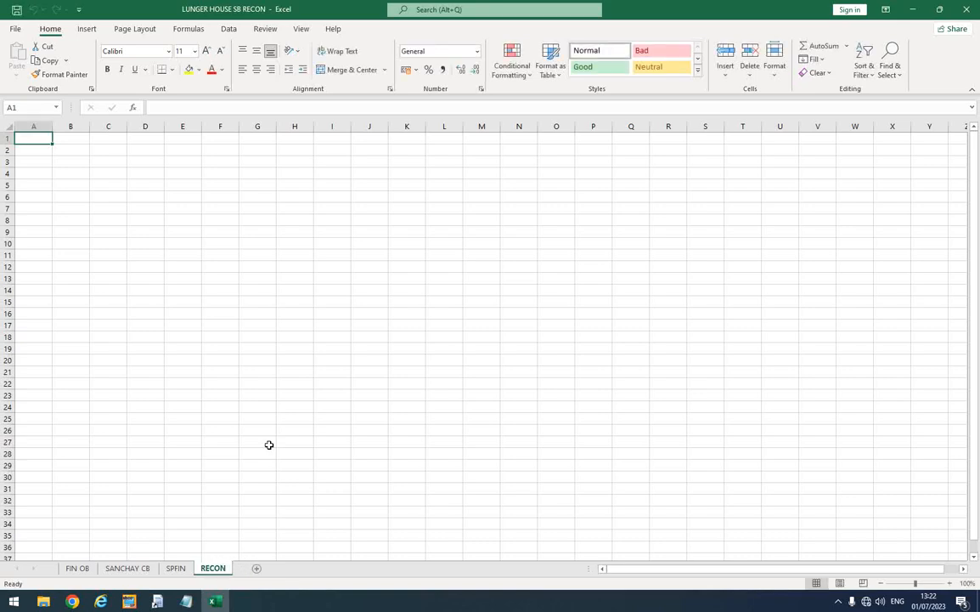
pyautogui.click(79, 567)
pyautogui.click(32, 138)
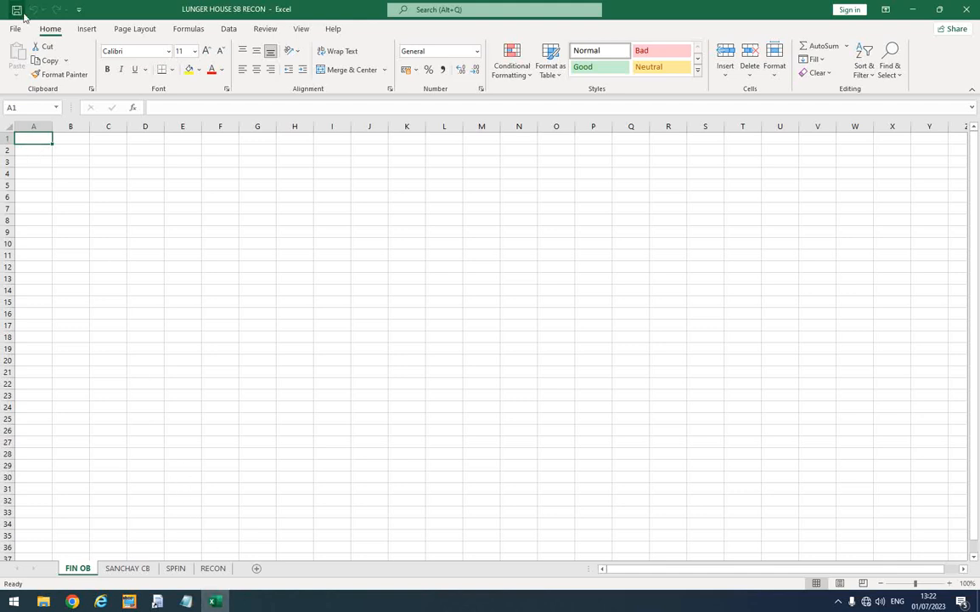
# - Switch to File Explorer and open the LUNGER HOUSE SO_LiveAccounts workbook from Lunger House's 00 DMCC files folder in Excel
pyautogui.click(215, 598)
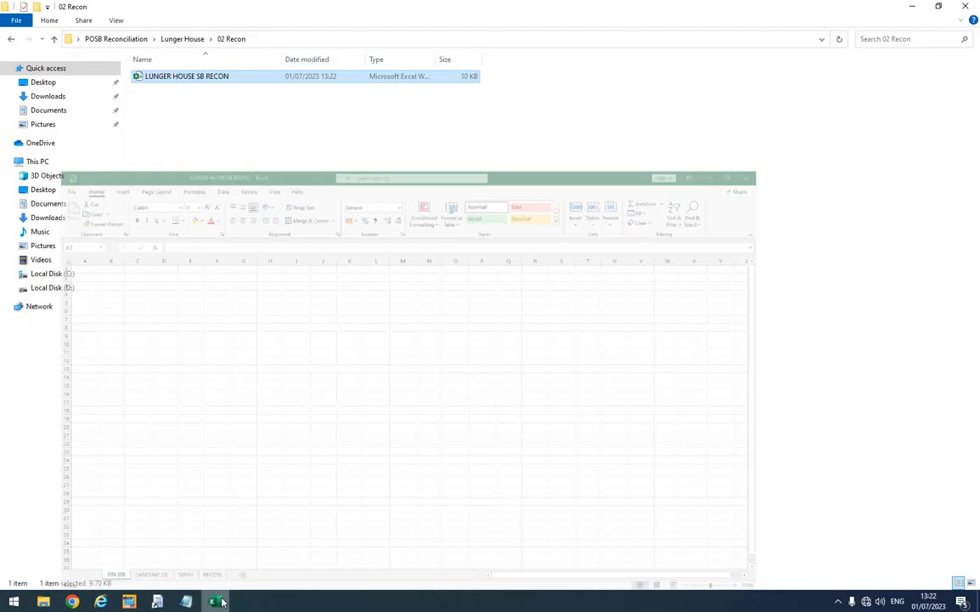
pyautogui.click(186, 41)
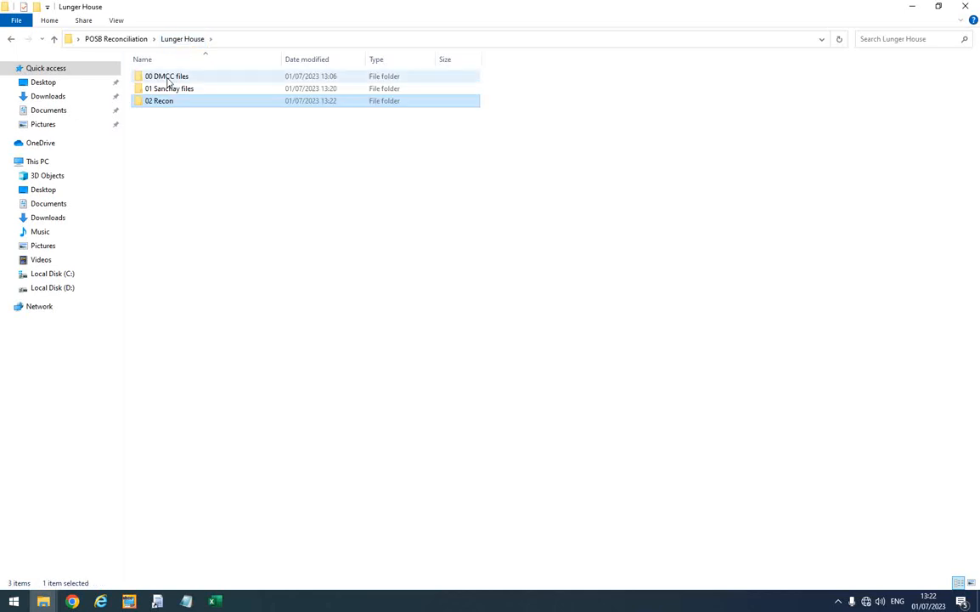
pyautogui.doubleClick(169, 78)
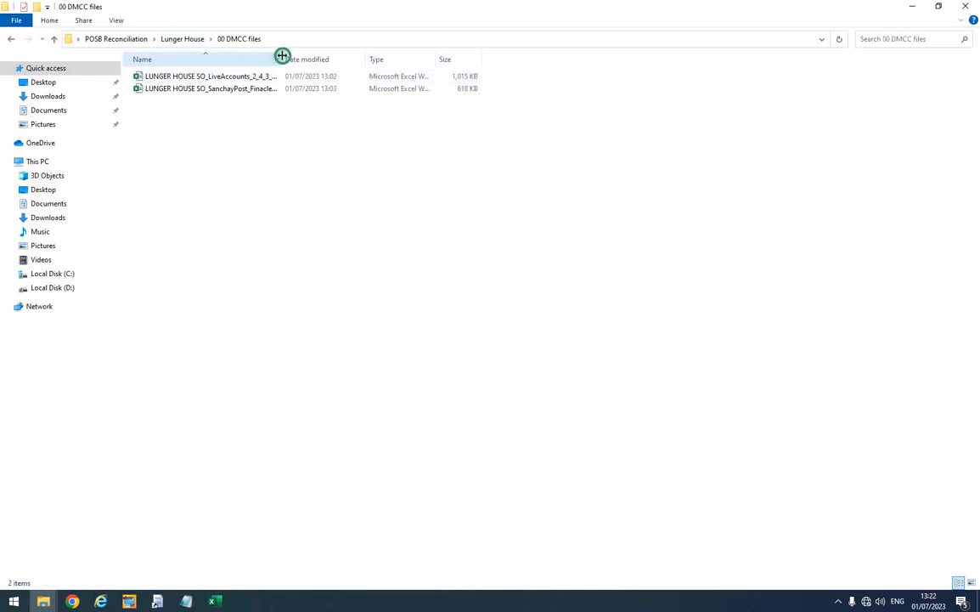
pyautogui.click(306, 77)
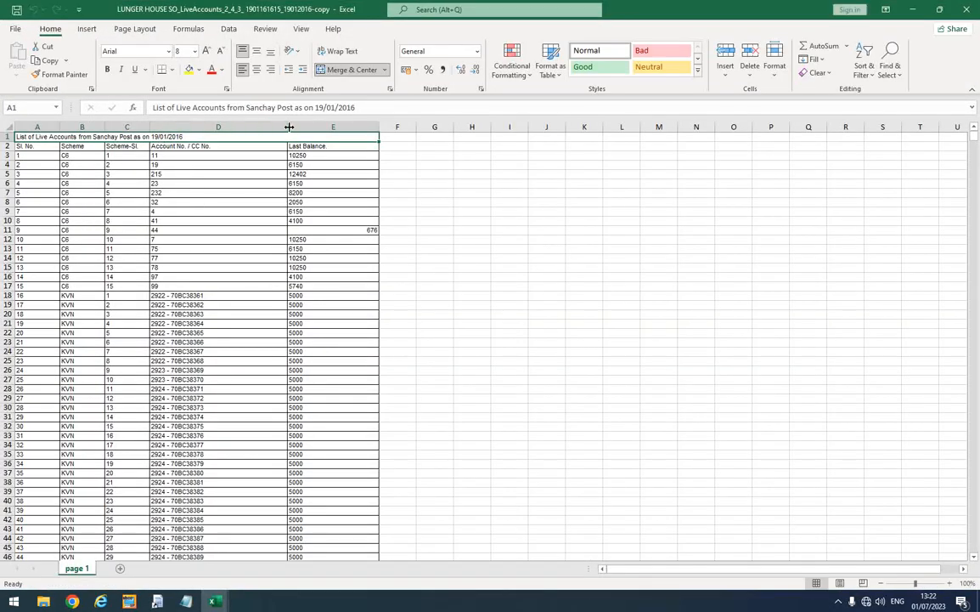
pyautogui.click(10, 127)
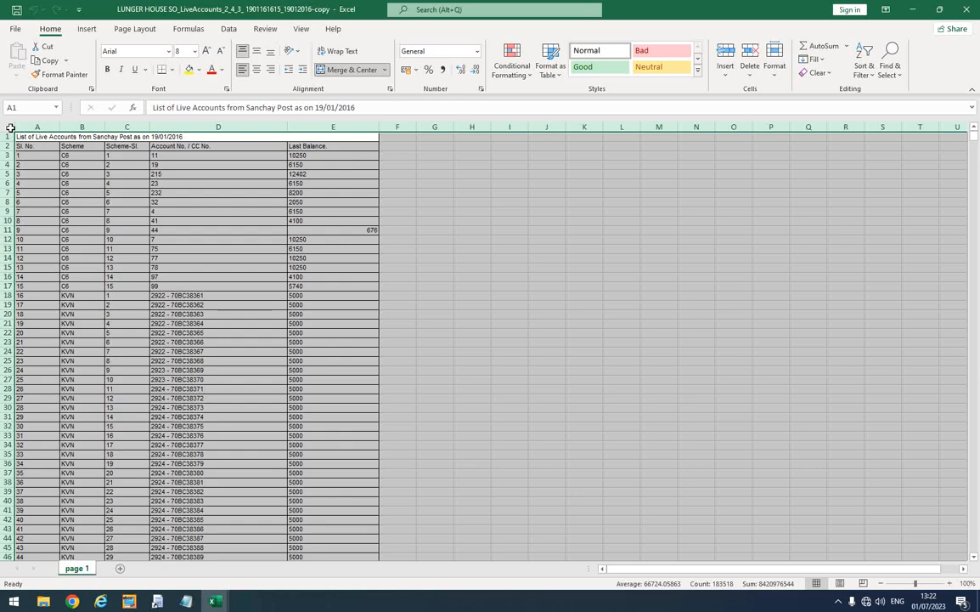
pyautogui.click(210, 183)
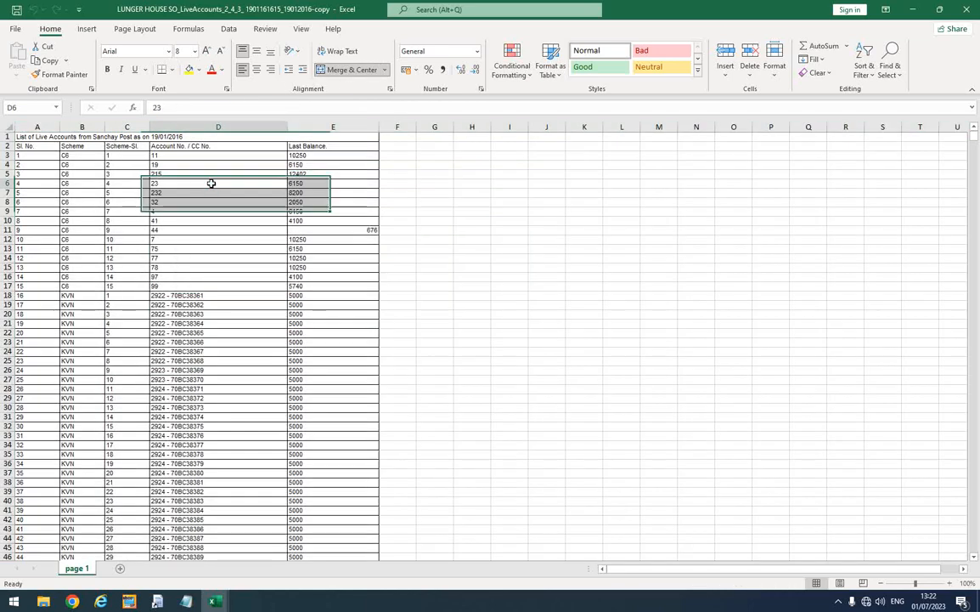
# - Unmerge all merged cells across the entire page 1 sheet
pyautogui.click(156, 136)
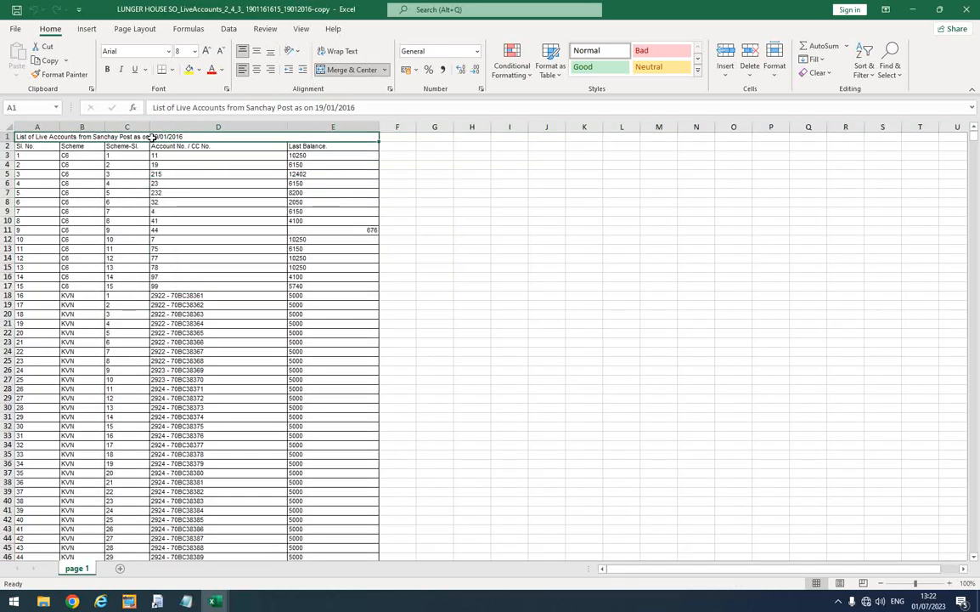
pyautogui.click(205, 177)
pyautogui.click(131, 137)
pyautogui.click(10, 127)
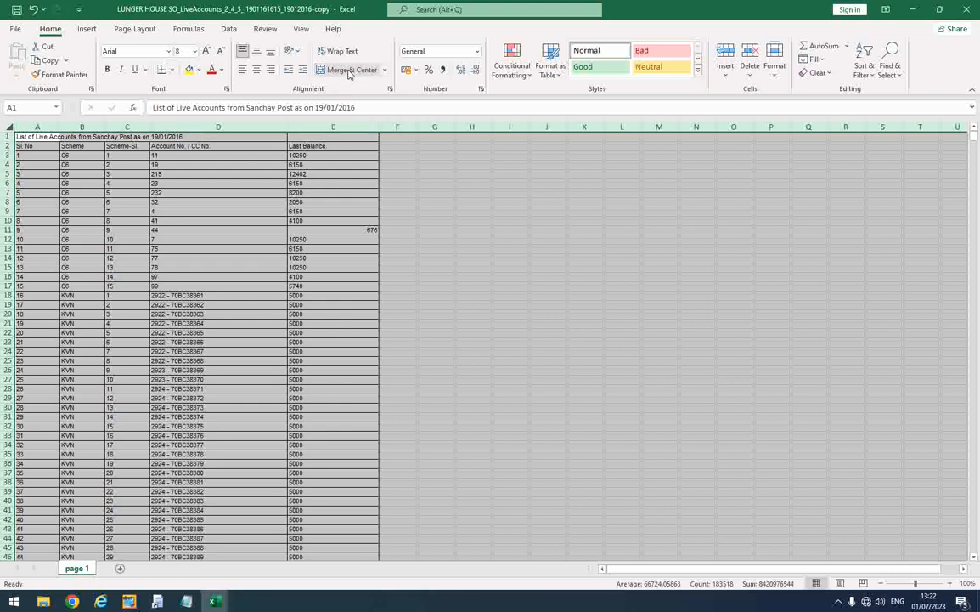
# - Add filters to the column headings in row 2 of the live accounts list
pyautogui.click(174, 146)
pyautogui.moveTo(174, 136); pyautogui.dragTo(175, 148)
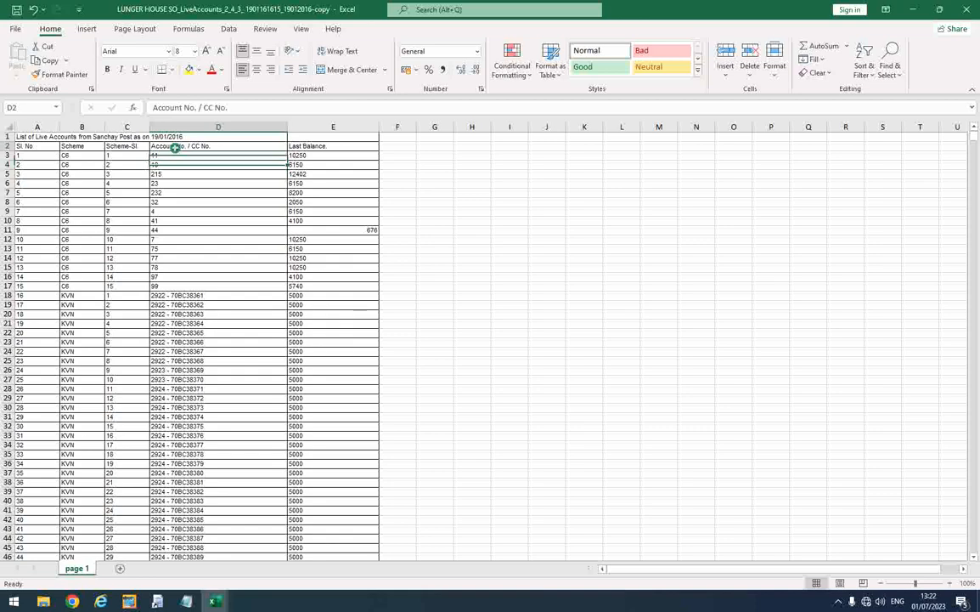
pyautogui.click(864, 72)
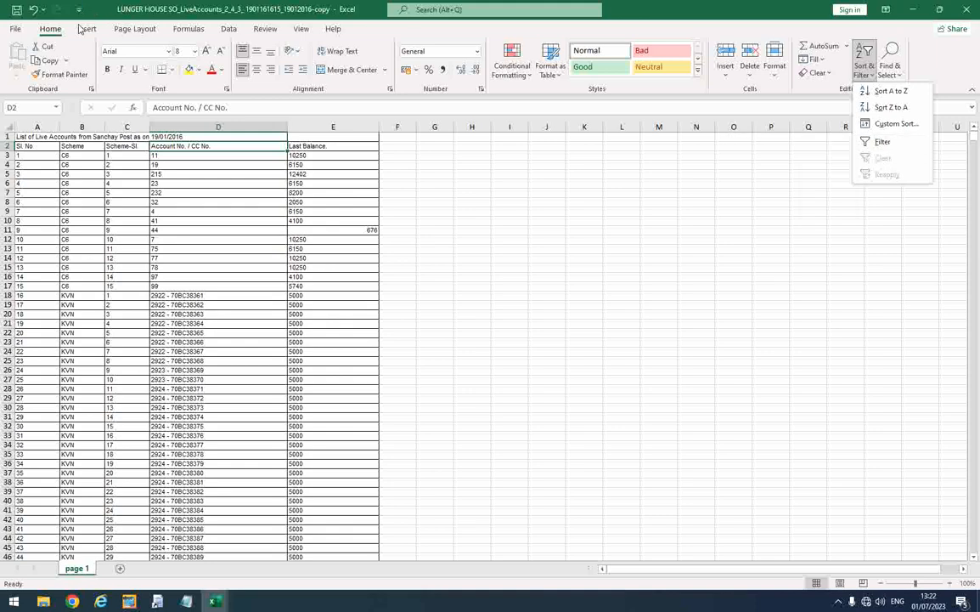
pyautogui.click(866, 80)
pyautogui.click(866, 79)
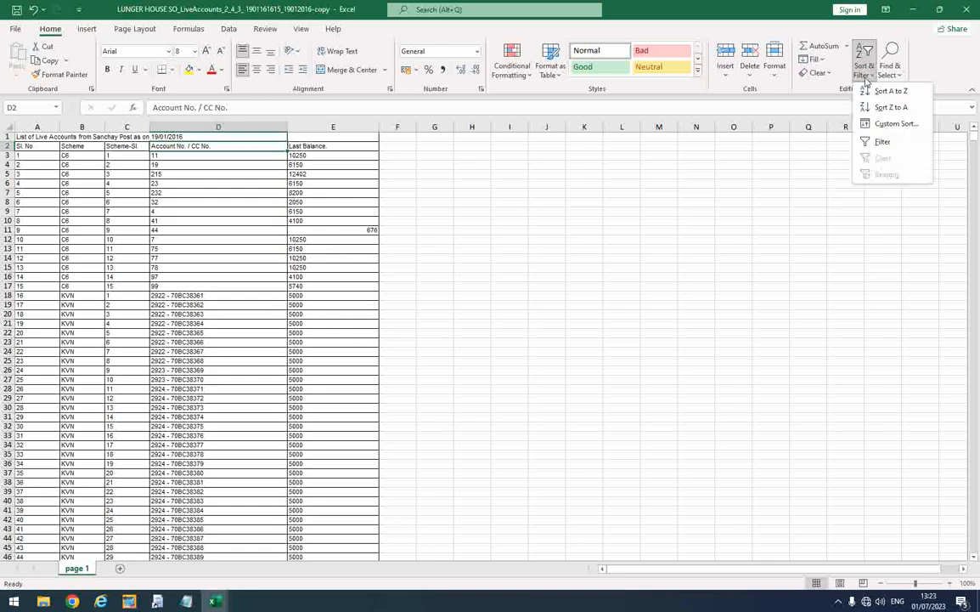
pyautogui.click(871, 139)
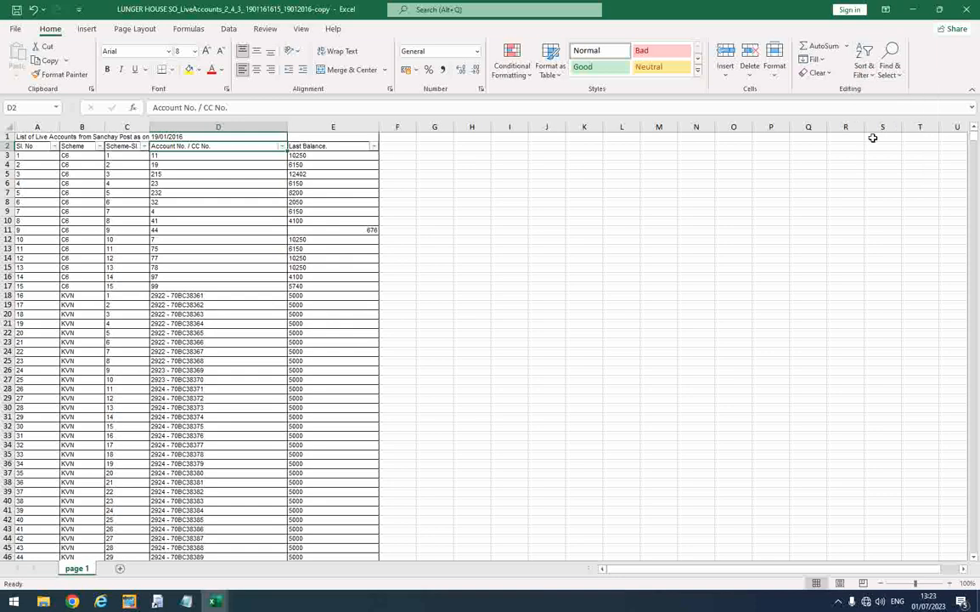
# - Filter the Scheme column to show only the SB accounts
pyautogui.click(85, 145)
pyautogui.click(98, 146)
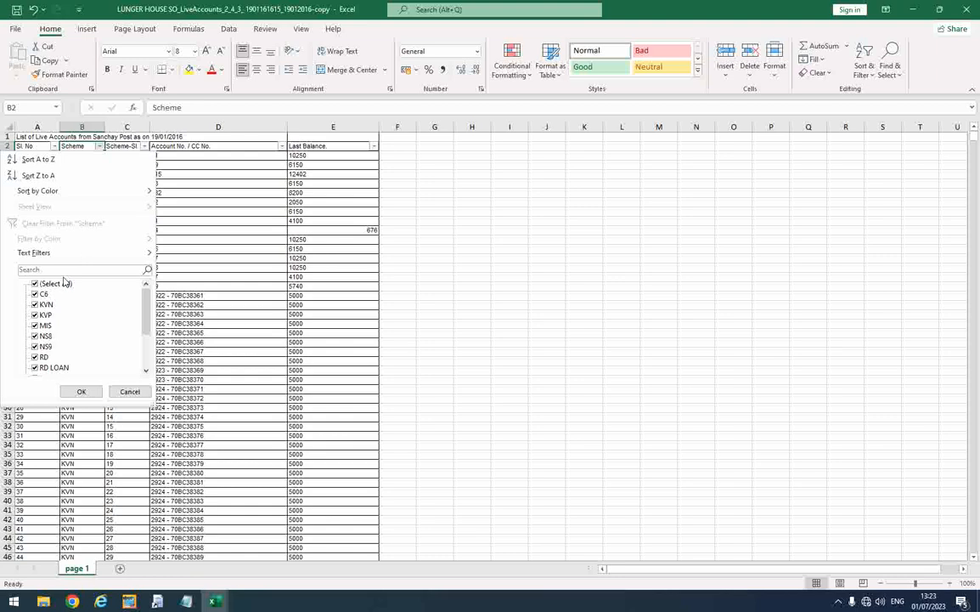
pyautogui.click(51, 283)
pyautogui.moveTo(152, 404); pyautogui.dragTo(219, 501)
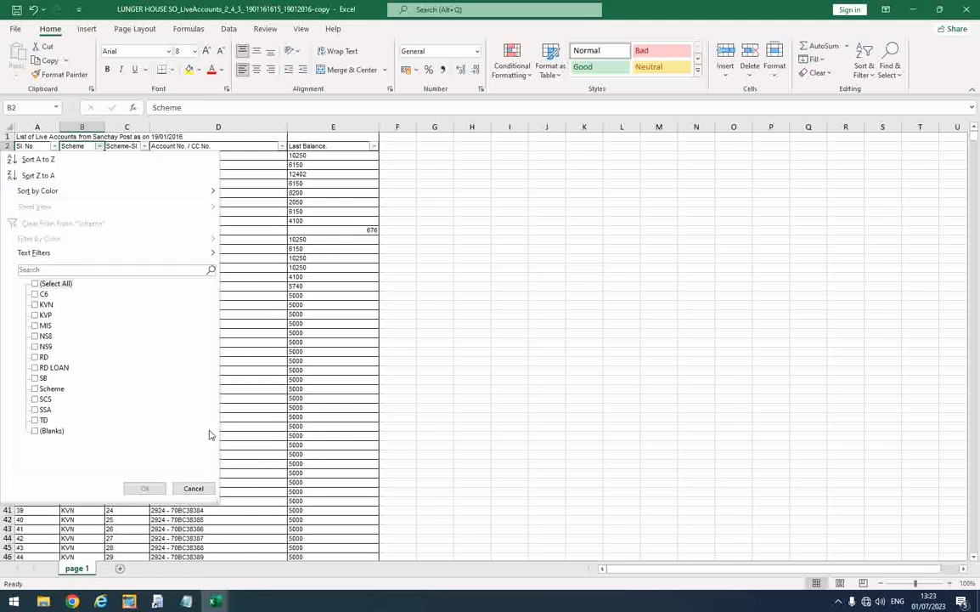
pyautogui.click(43, 378)
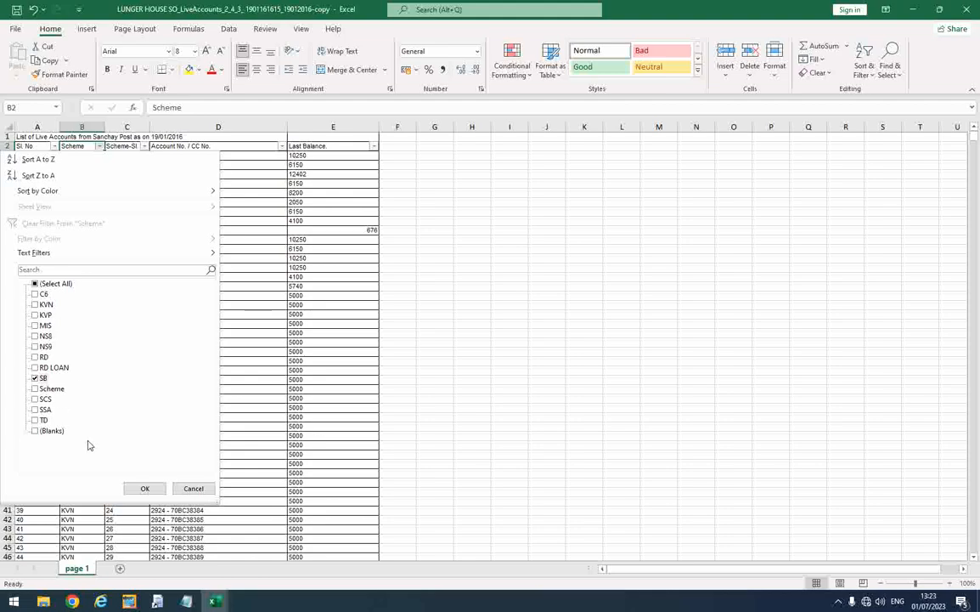
pyautogui.click(141, 488)
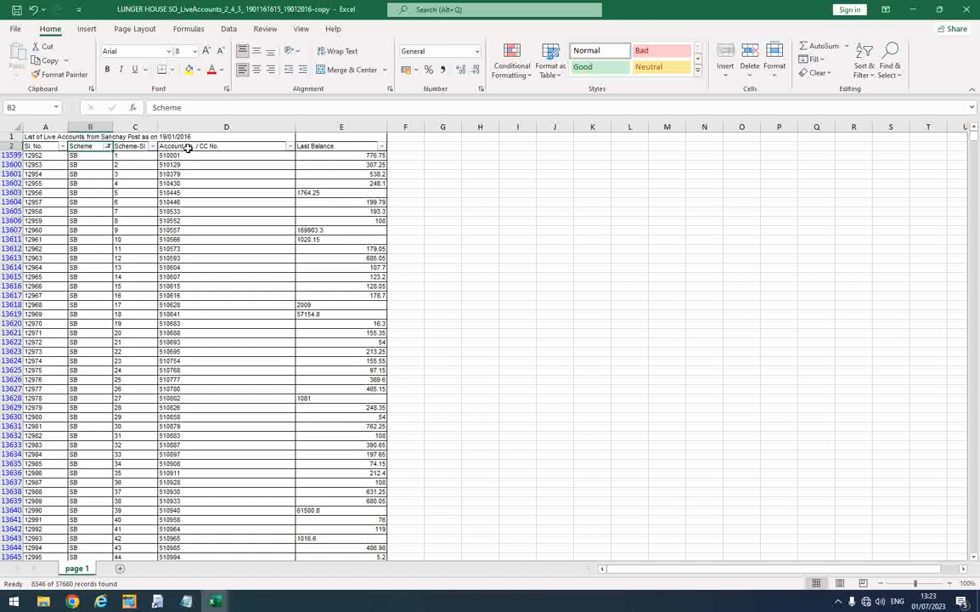
pyautogui.click(169, 144)
pyautogui.click(337, 146)
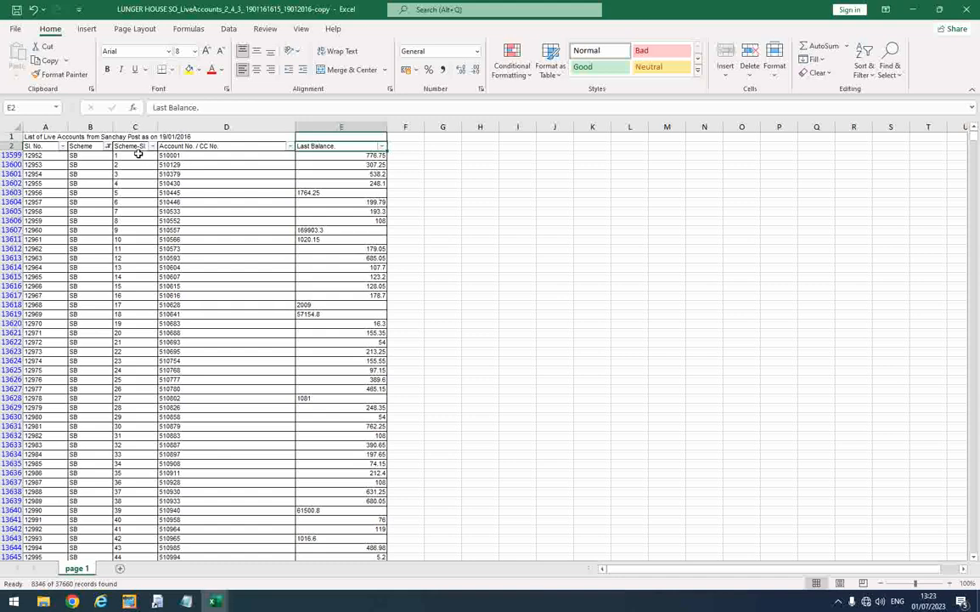
pyautogui.moveTo(144, 154); pyautogui.dragTo(350, 157)
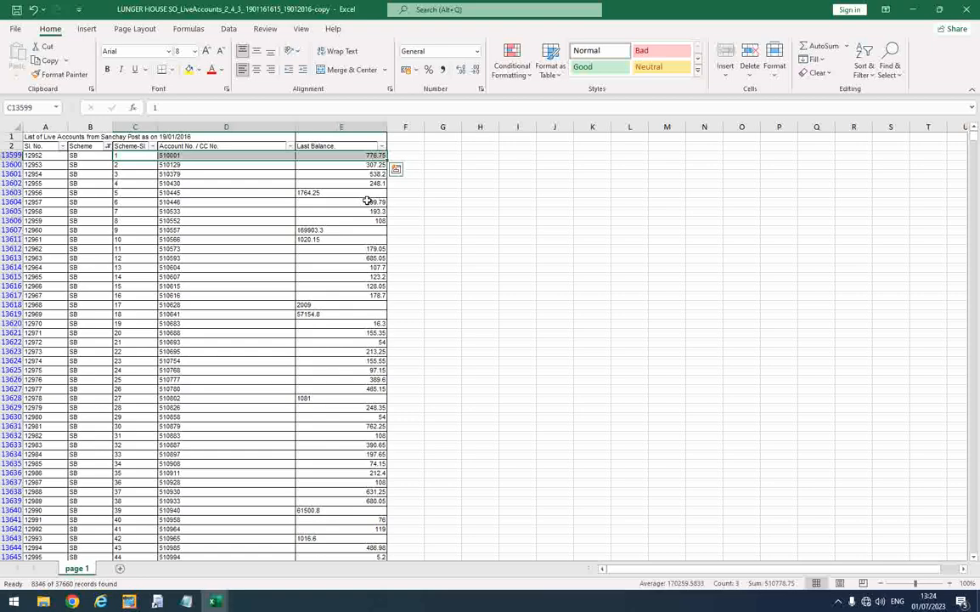
pyautogui.hotkey('ctrl', 'shift', 'Down')
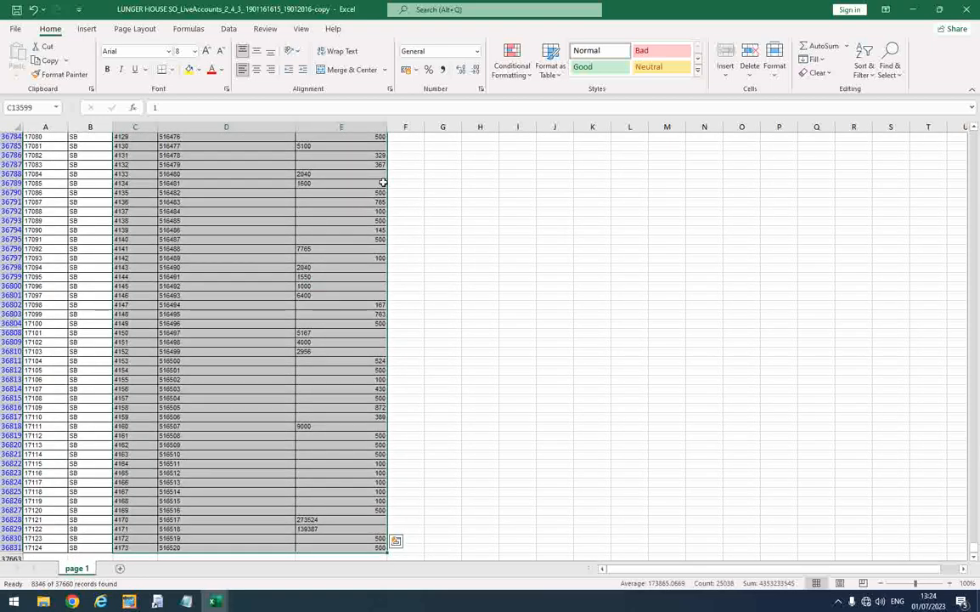
pyautogui.hotkey('ctrl', 'q')
pyautogui.click(140, 371)
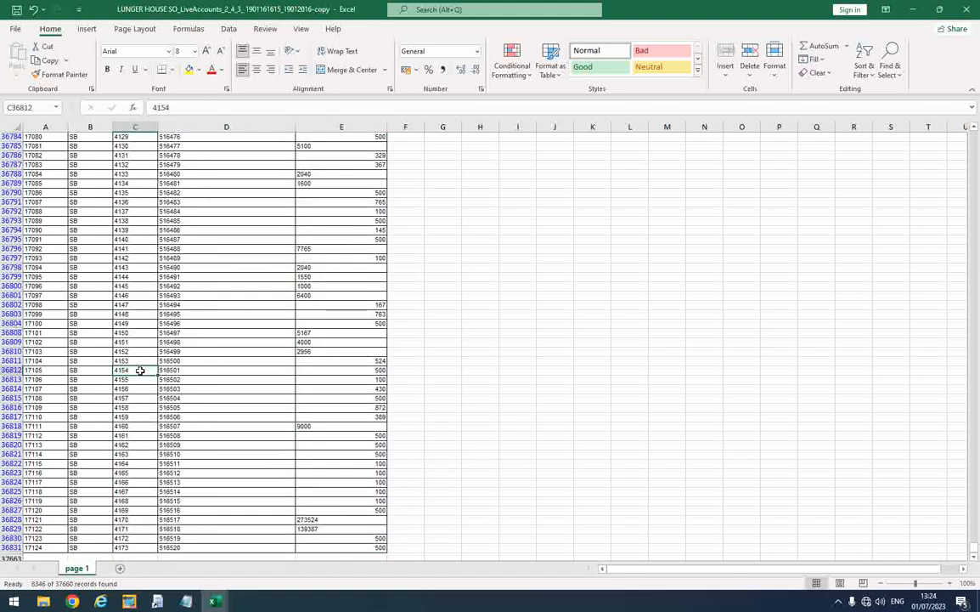
# - Examine the filtered SB list from its first row downwards to check whether the serial and account numbers repeat
pyautogui.hotkey('ctrl', 'Up')
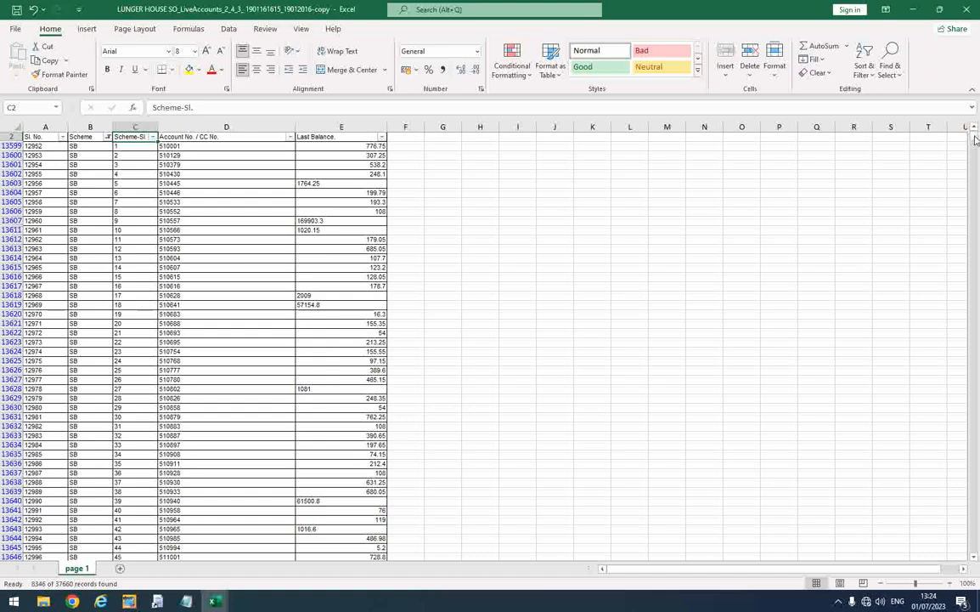
pyautogui.moveTo(976, 139); pyautogui.dragTo(978, 156)
pyautogui.moveTo(973, 290); pyautogui.dragTo(976, 335)
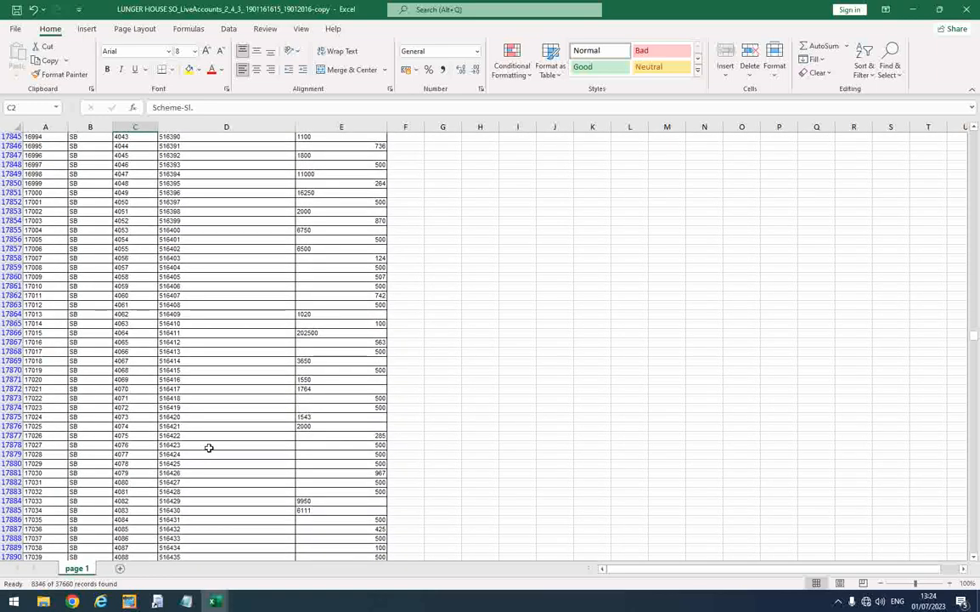
pyautogui.click(179, 464)
pyautogui.press('Down')
pyautogui.press('Down')
pyautogui.press('Down')
pyautogui.press('Down')
pyautogui.press('Down')
pyautogui.press('Down')
pyautogui.press('Down')
pyautogui.press('Down')
pyautogui.press('Down')
pyautogui.press('Down')
pyautogui.press('Down')
pyautogui.press('Down')
pyautogui.press('Down')
pyautogui.press('Down')
pyautogui.press('Down')
pyautogui.press('Down')
pyautogui.press('Down')
pyautogui.press('Down')
pyautogui.press('Down')
pyautogui.press('Down')
pyautogui.press('Down')
pyautogui.press('Down')
pyautogui.press('Down')
pyautogui.press('Down')
pyautogui.press('Down')
pyautogui.press('Down')
pyautogui.press('Down')
pyautogui.press('Down')
pyautogui.press('Down')
pyautogui.press('Down')
pyautogui.press('Down')
pyautogui.press('Down')
pyautogui.press('Down')
pyautogui.press('Down')
pyautogui.press('Down')
pyautogui.press('Down')
pyautogui.press('Down')
pyautogui.press('Down')
pyautogui.press('Down')
pyautogui.press('Down')
pyautogui.press('Down')
pyautogui.press('Down')
pyautogui.press('Down')
pyautogui.press('Down')
pyautogui.press('Down')
pyautogui.press('Down')
pyautogui.press('Down')
pyautogui.press('Down')
pyautogui.press('Down')
pyautogui.press('Down')
pyautogui.press('Down')
pyautogui.press('Down')
pyautogui.press('Down')
pyautogui.press('Down')
pyautogui.press('Down')
pyautogui.press('Down')
pyautogui.press('Down')
pyautogui.press('Down')
pyautogui.press('Down')
pyautogui.click(181, 438)
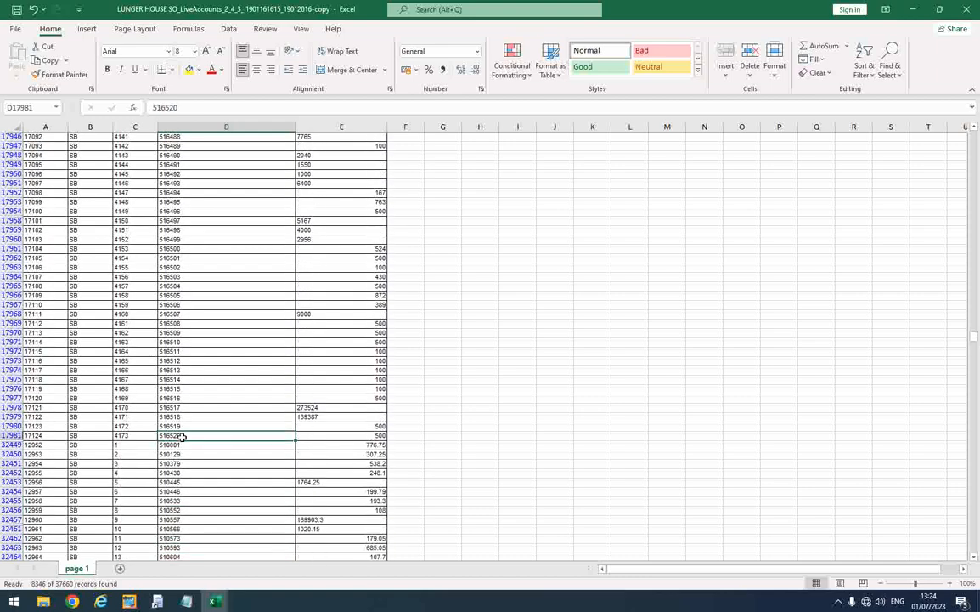
pyautogui.click(186, 446)
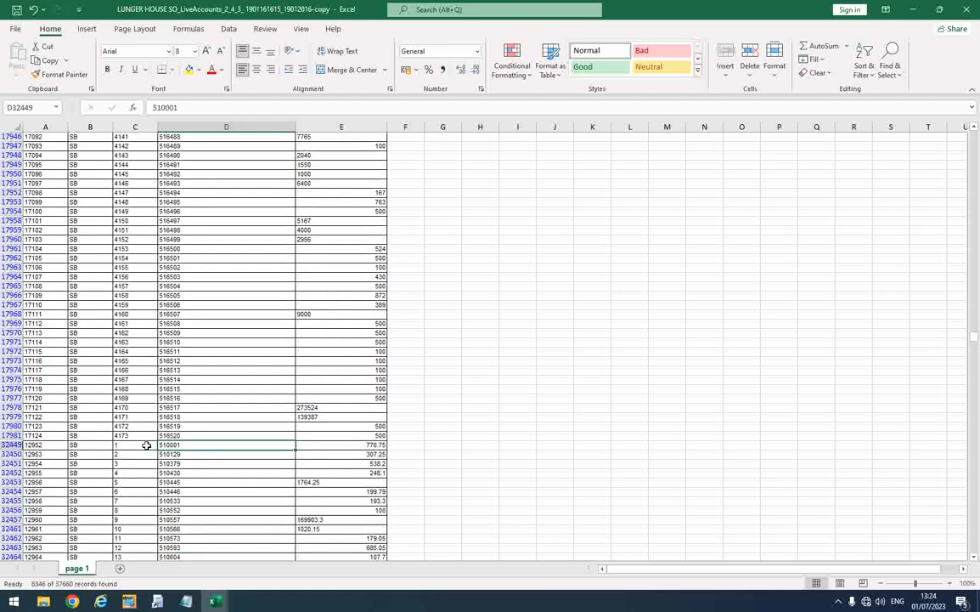
pyautogui.moveTo(146, 445); pyautogui.dragTo(358, 444)
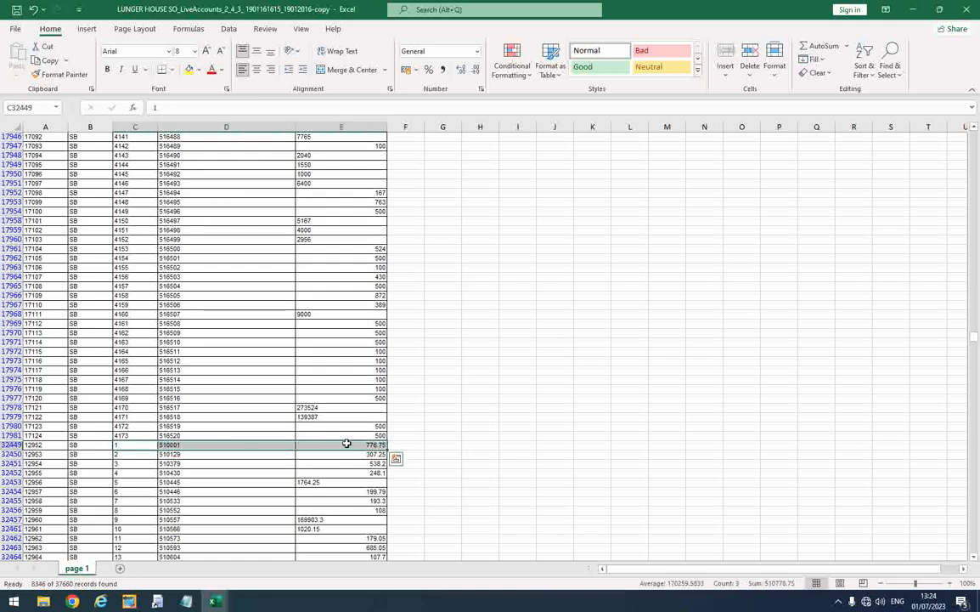
# - Copy the Scheme-Sl., account number and last balance data of all filtered SB rows and paste it into a new sheet
pyautogui.click(126, 435)
pyautogui.hotkey('ctrl', 'Up')
pyautogui.press('Down')
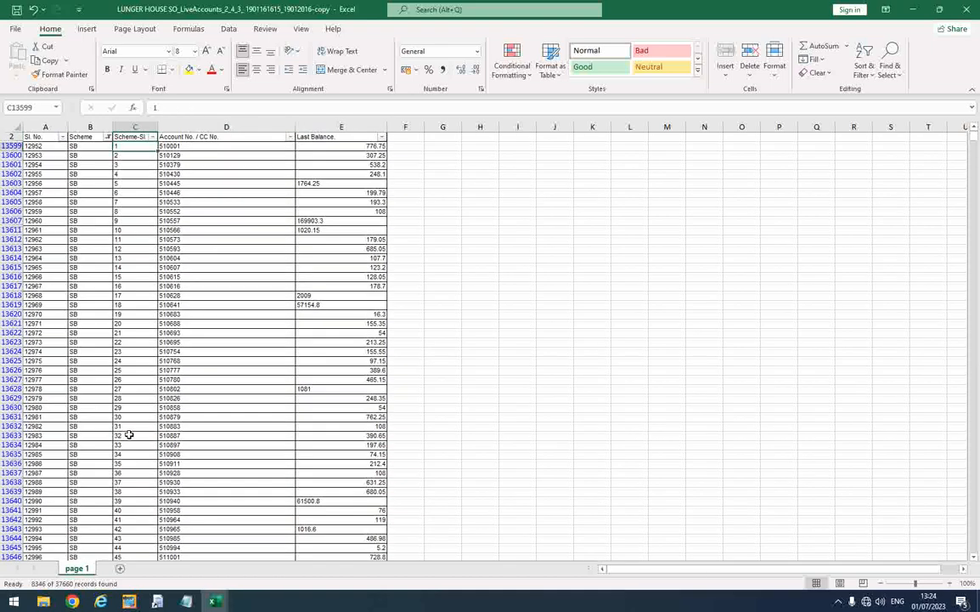
pyautogui.hotkey('ctrl', 'shift', 'Right')
pyautogui.hotkey('ctrl', 'shift', 'Down')
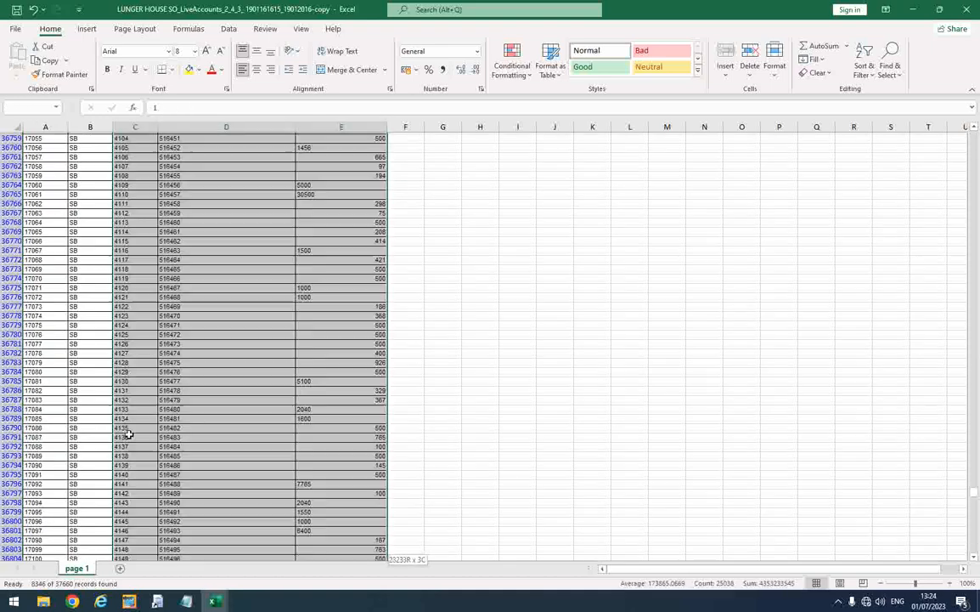
pyautogui.hotkey('ctrl', 'c')
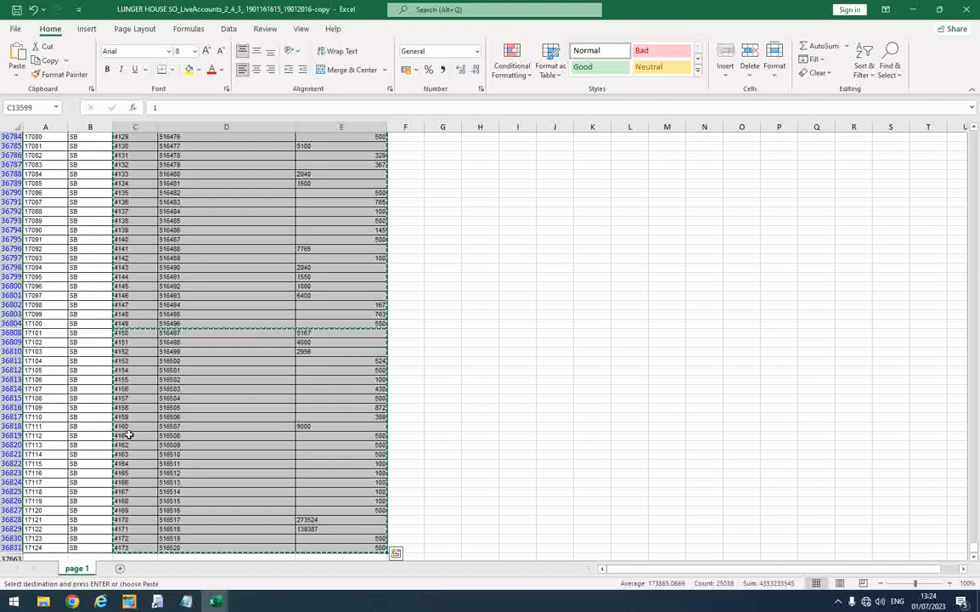
pyautogui.click(120, 568)
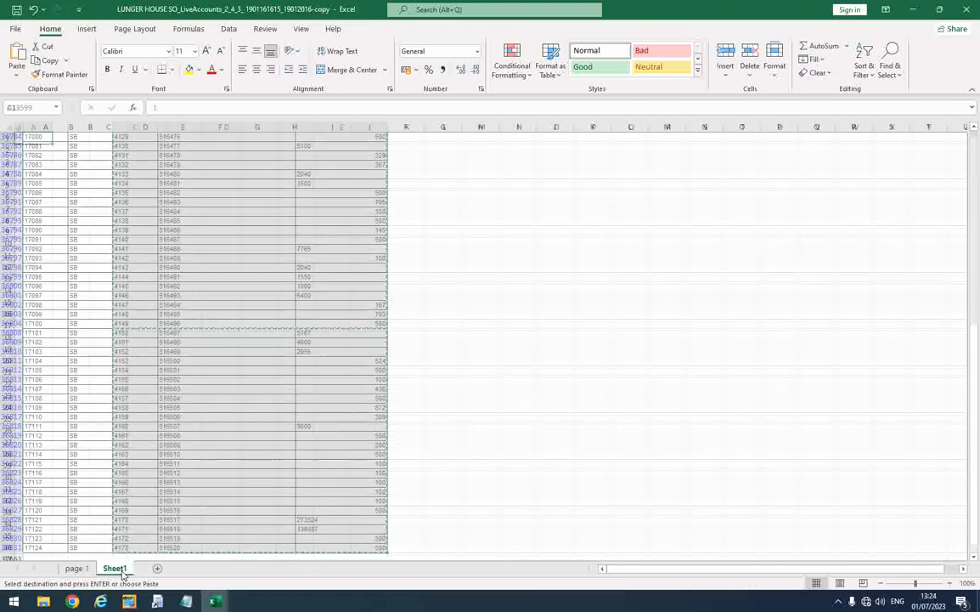
pyautogui.hotkey('ctrl', 'v')
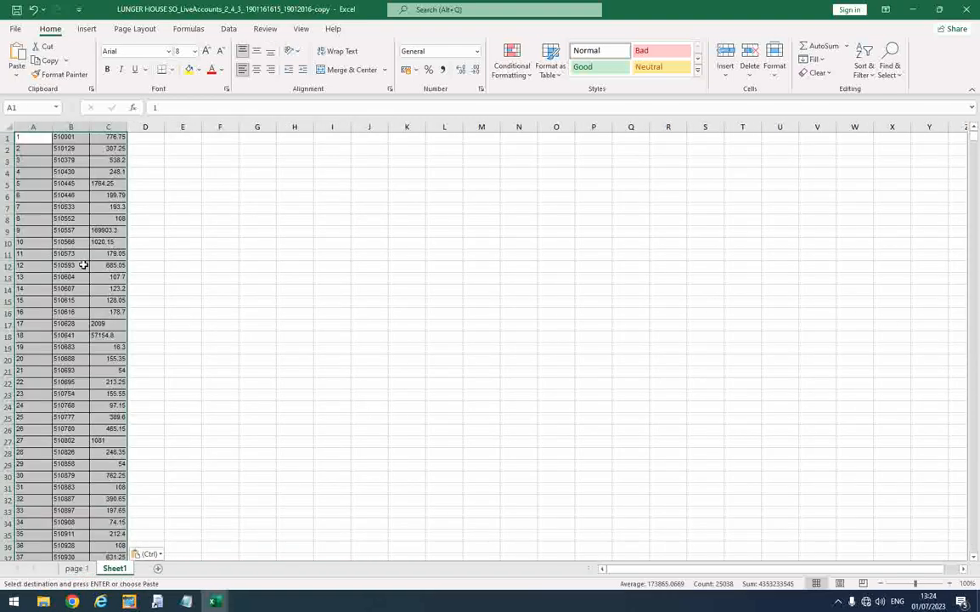
# - Remove duplicate rows from the pasted data, expanding the selection and comparing only column B, the account numbers
pyautogui.click(62, 126)
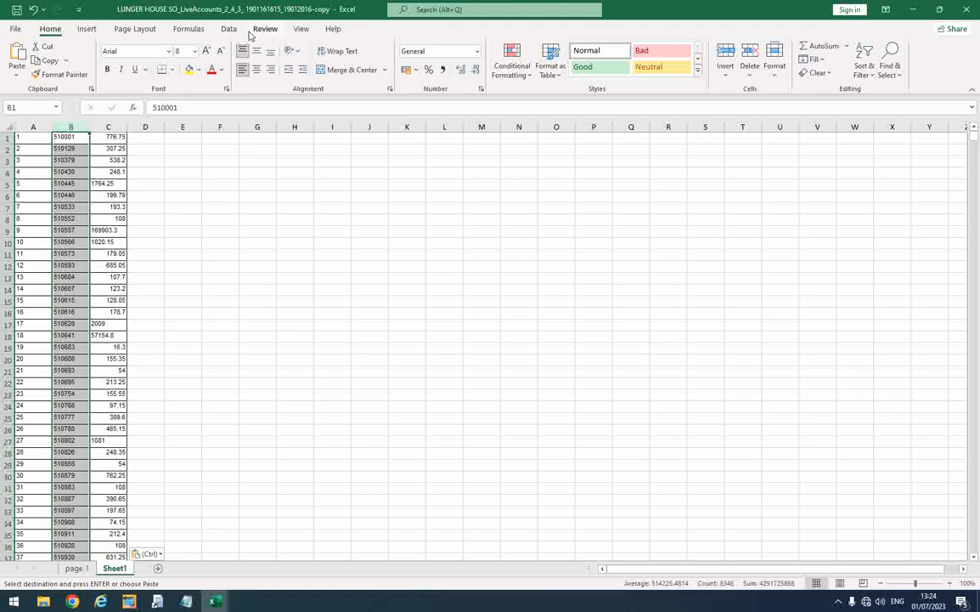
pyautogui.click(229, 29)
pyautogui.click(529, 68)
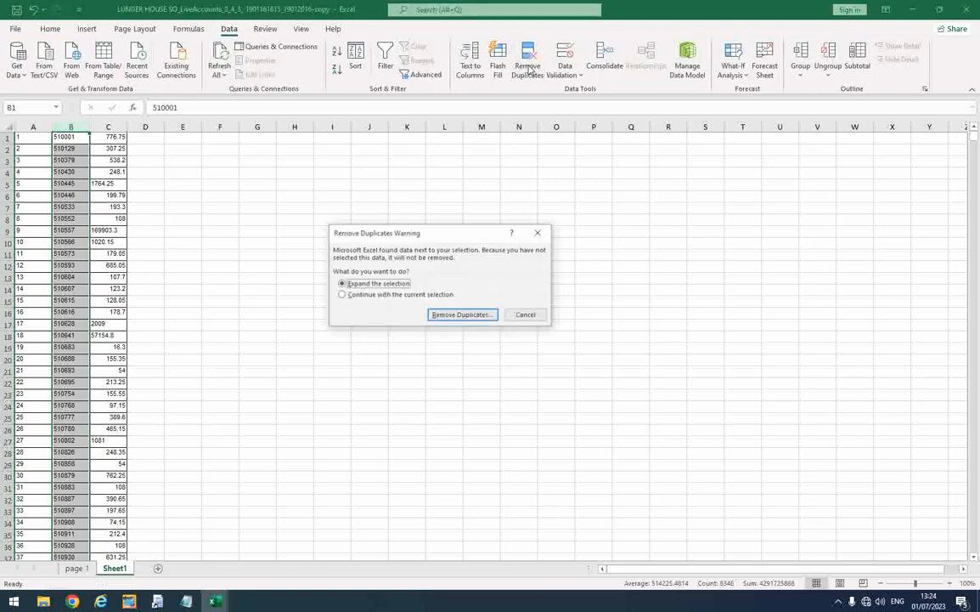
pyautogui.click(463, 315)
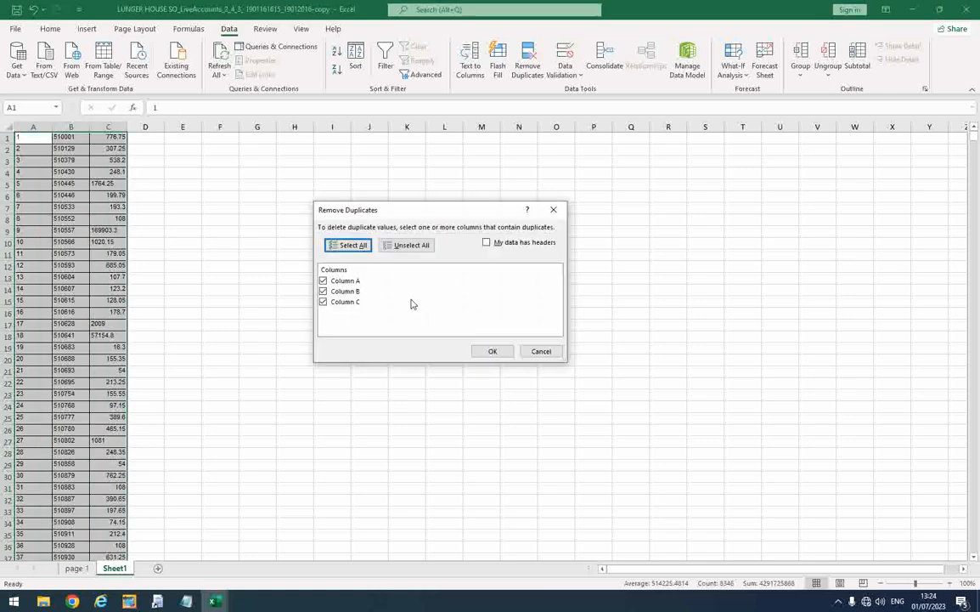
pyautogui.click(342, 281)
pyautogui.click(346, 303)
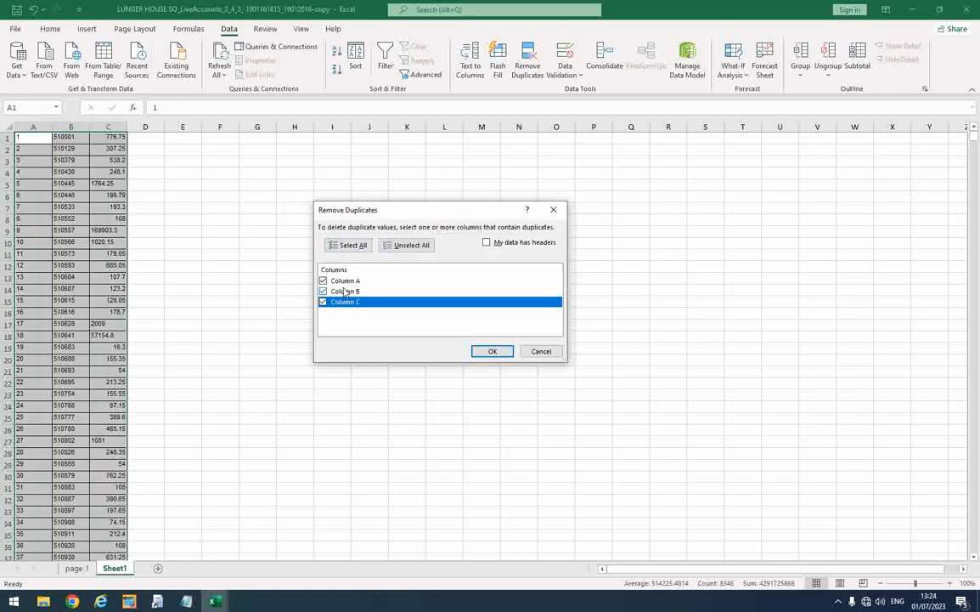
pyautogui.click(323, 282)
pyautogui.click(322, 302)
pyautogui.click(341, 293)
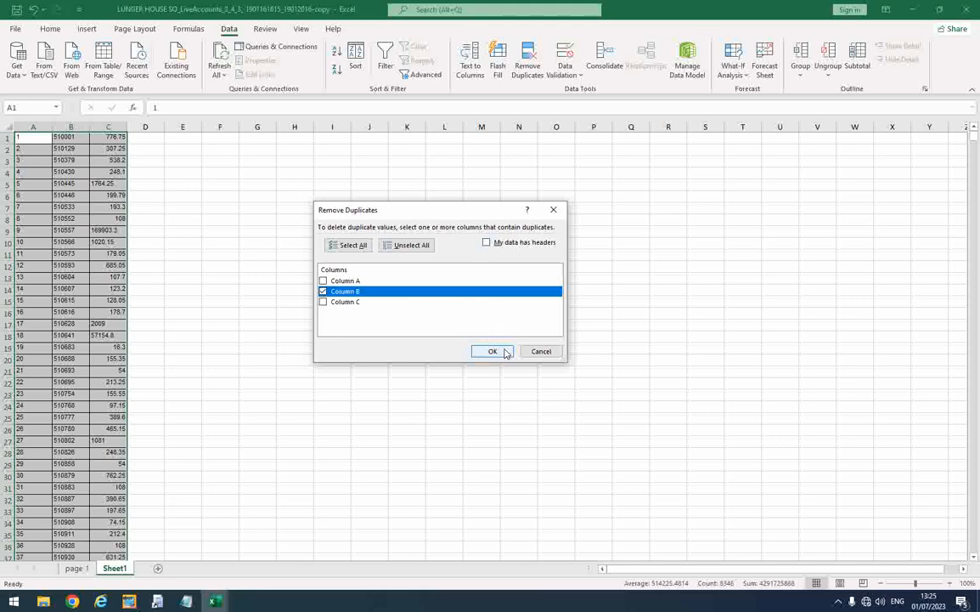
pyautogui.click(504, 353)
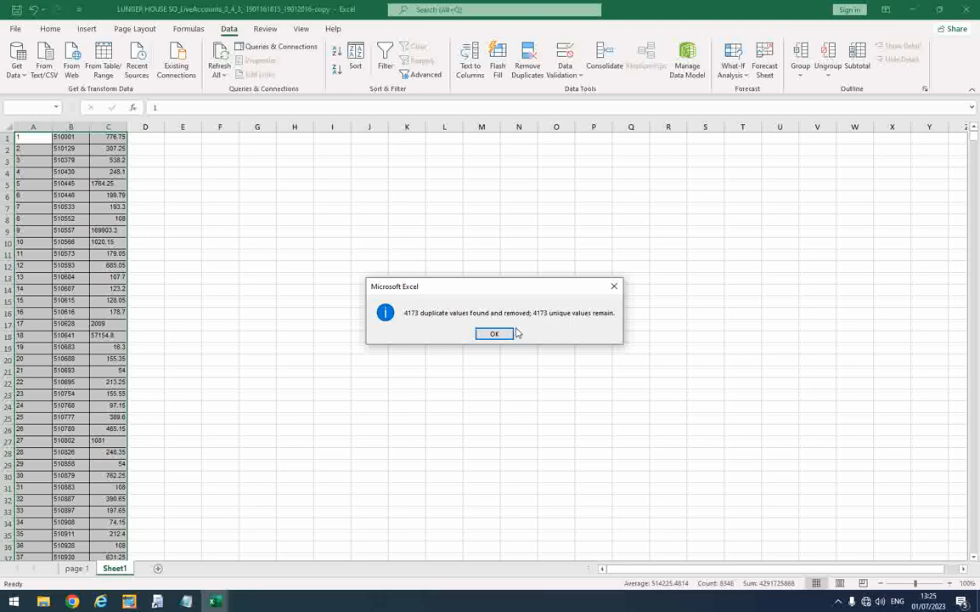
pyautogui.click(499, 334)
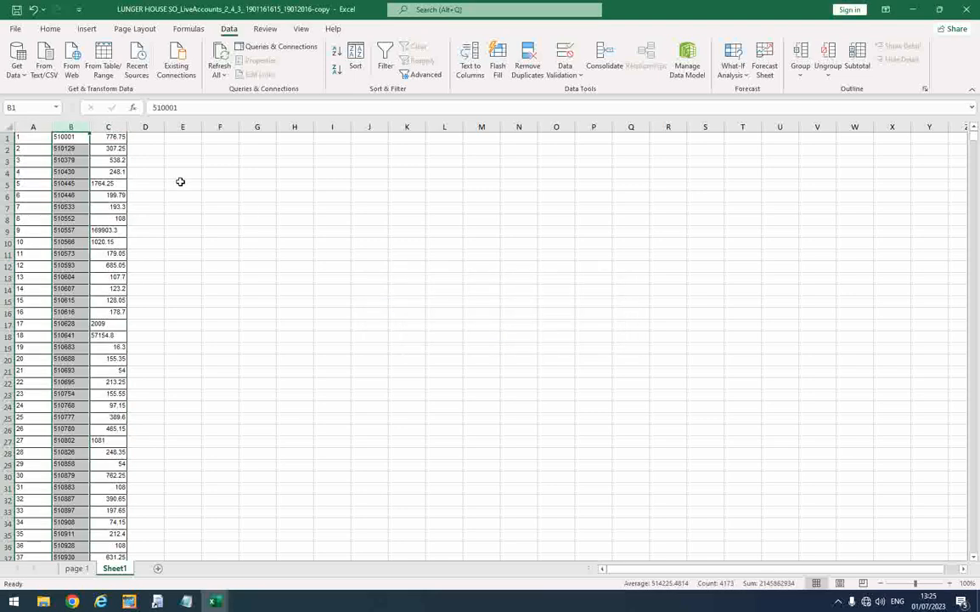
# - Copy all account numbers and balances from the deduplicated sheet and paste them into the FIN OB sheet of LUNGER HOUSE SB RECON from cell B2
pyautogui.moveTo(49, 137); pyautogui.dragTo(108, 137)
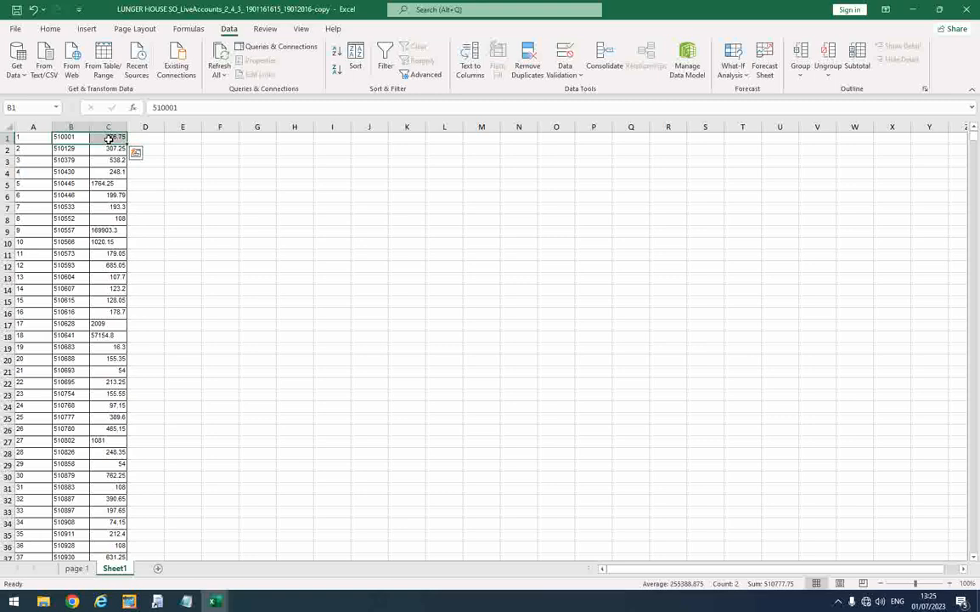
pyautogui.hotkey('ctrl', 'shift', 'Down')
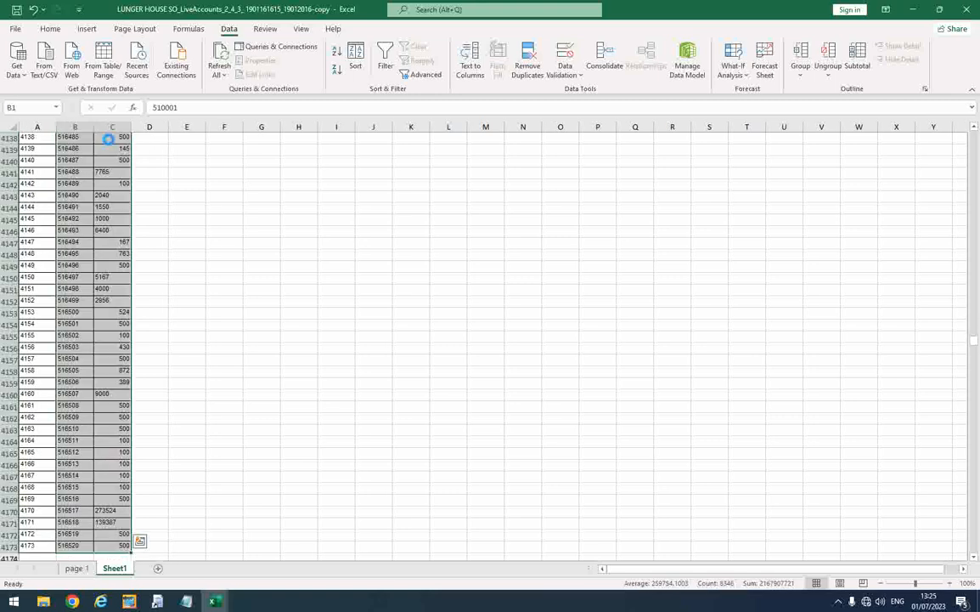
pyautogui.rightClick(109, 139)
pyautogui.click(124, 206)
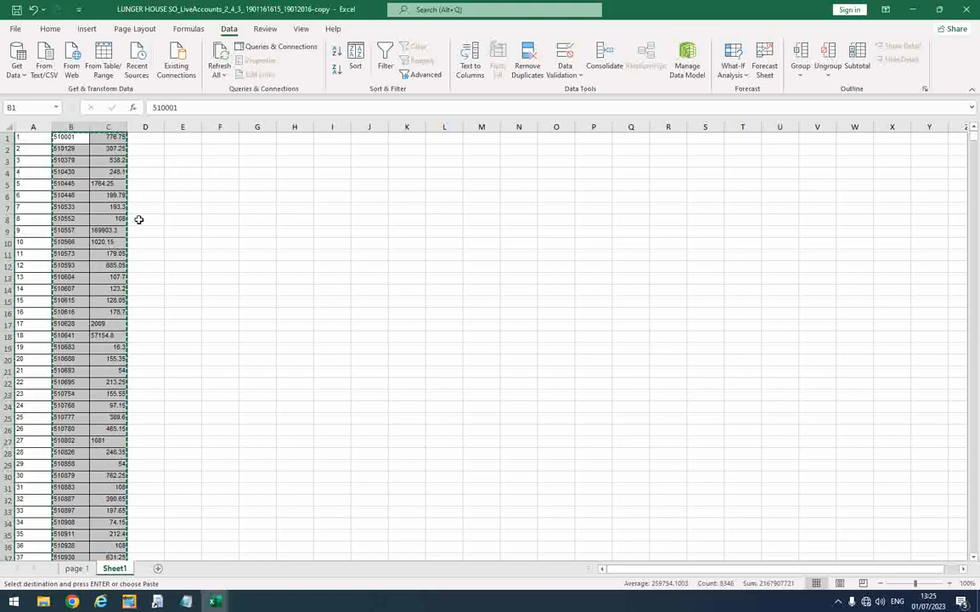
pyautogui.click(215, 600)
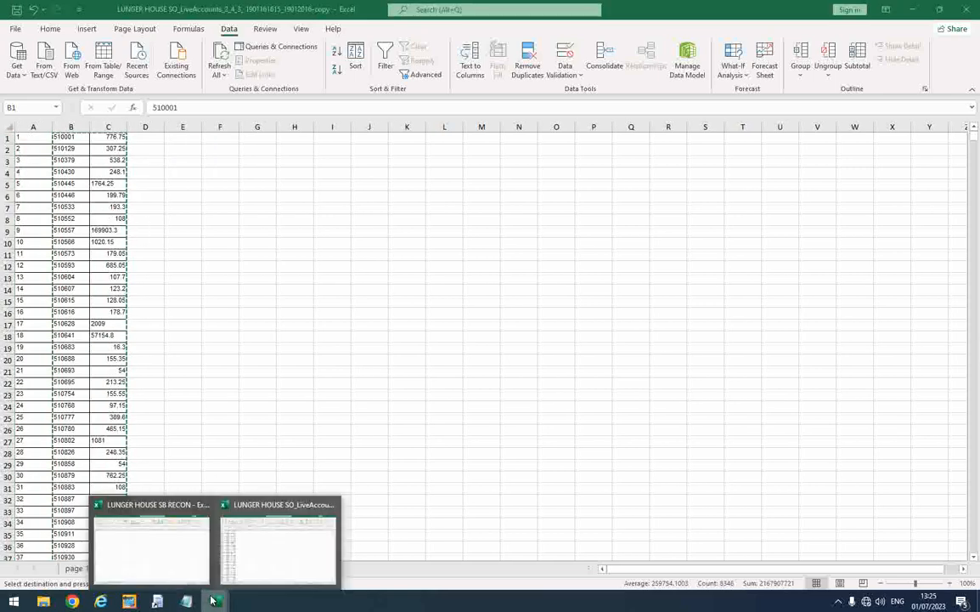
pyautogui.click(183, 552)
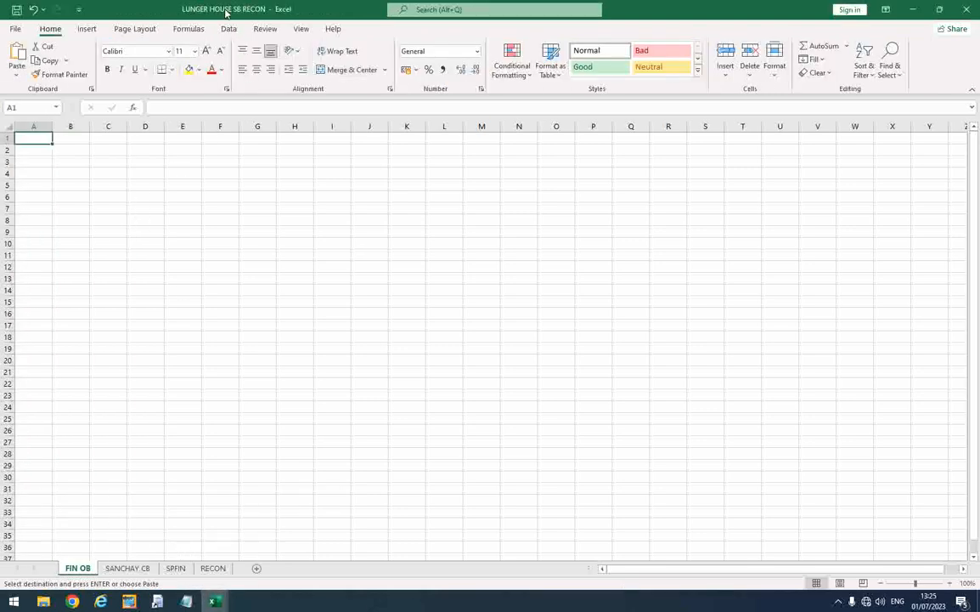
pyautogui.click(71, 149)
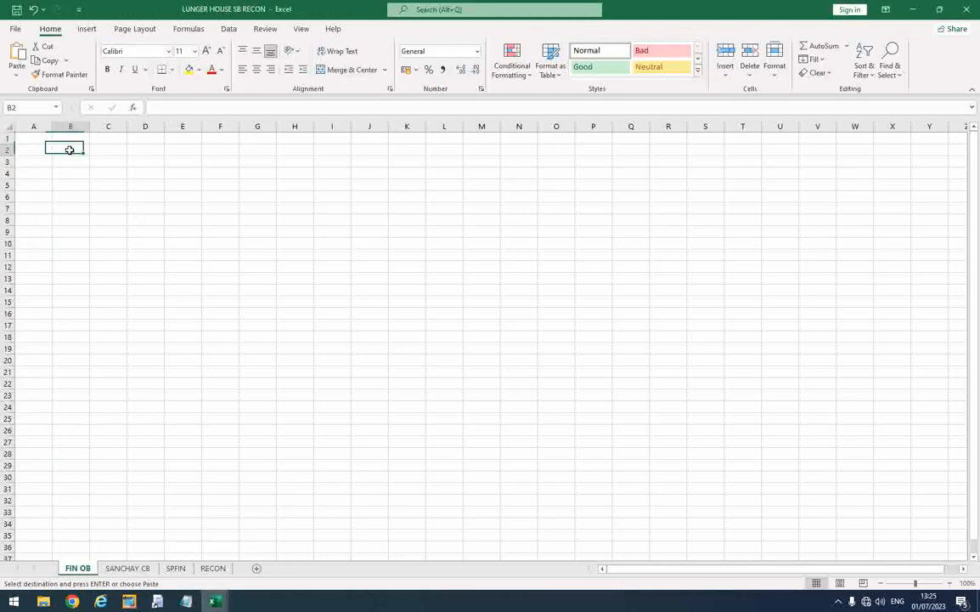
pyautogui.moveTo(35, 137); pyautogui.dragTo(143, 137)
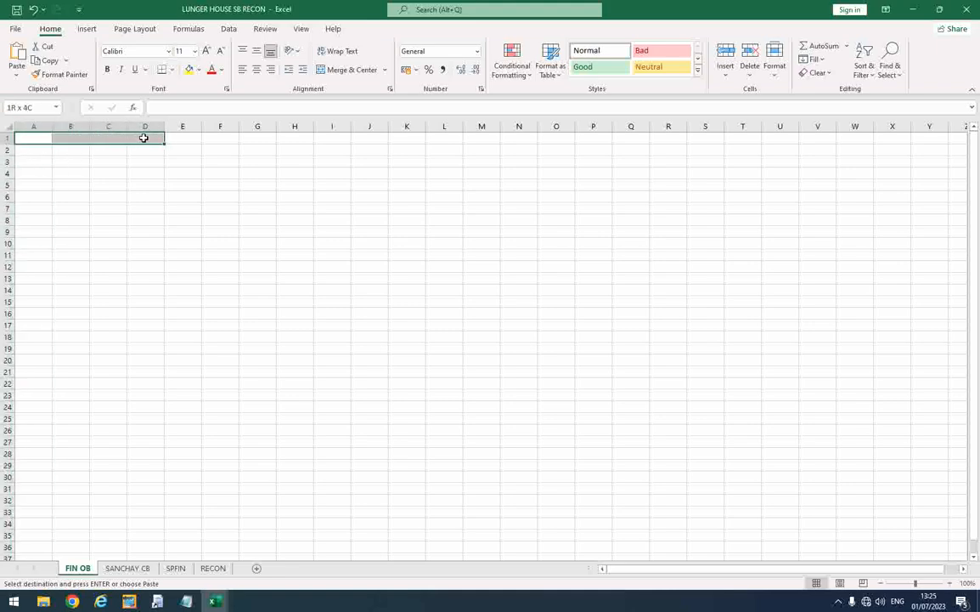
pyautogui.moveTo(144, 136); pyautogui.dragTo(34, 268)
pyautogui.click(69, 146)
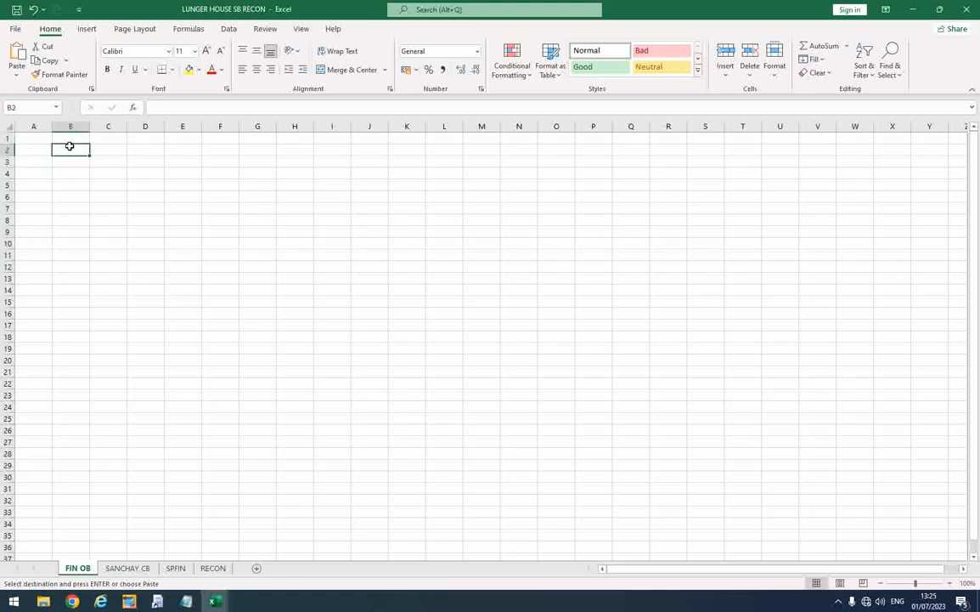
pyautogui.hotkey('ctrl', 'v')
# - Enter the column headings s.No, A/c No and Balance in cells A1 to C1 of the FIN OB sheet
pyautogui.click(42, 137)
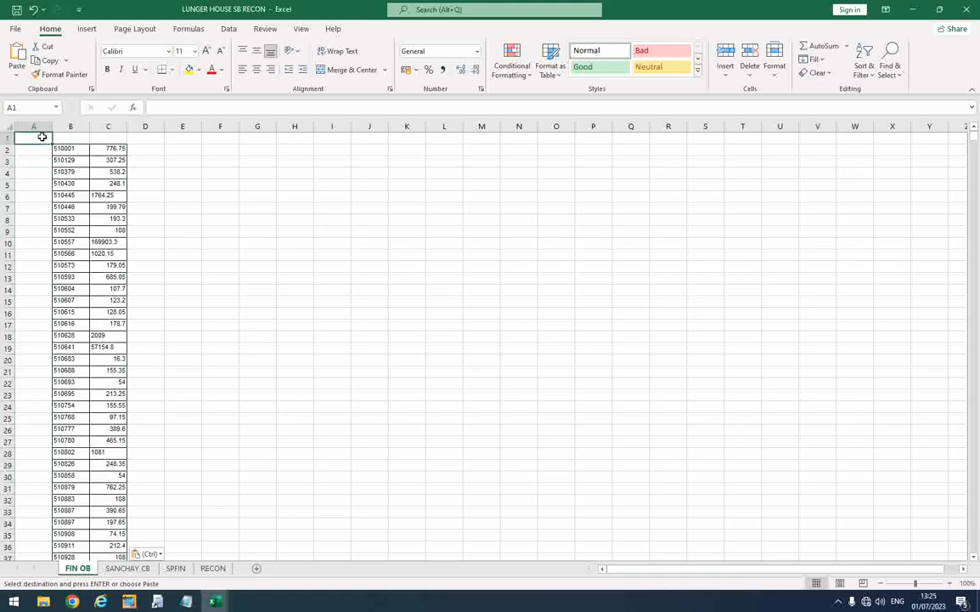
pyautogui.write('s.nO')
pyautogui.press('Tab')
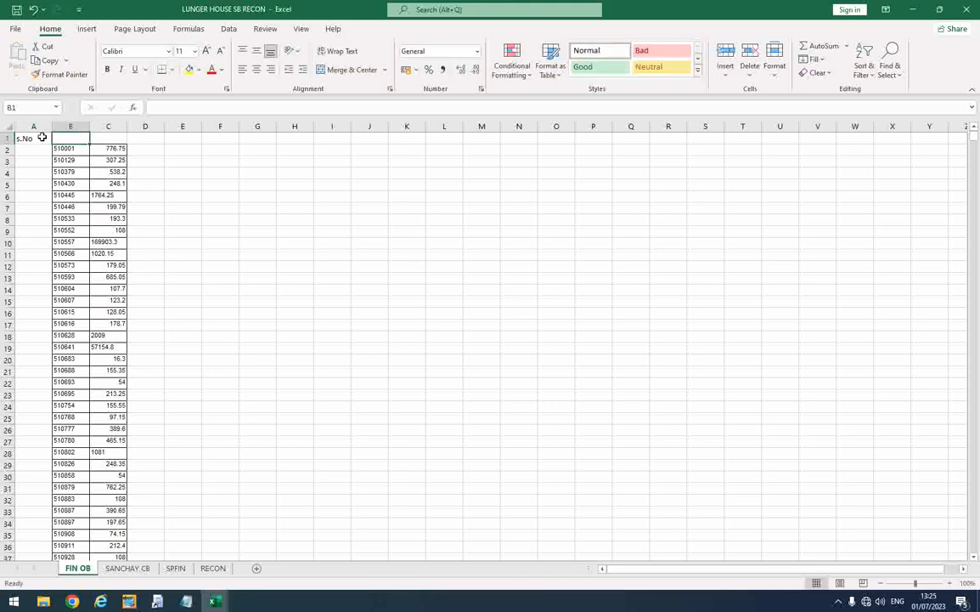
pyautogui.write('A/c No')
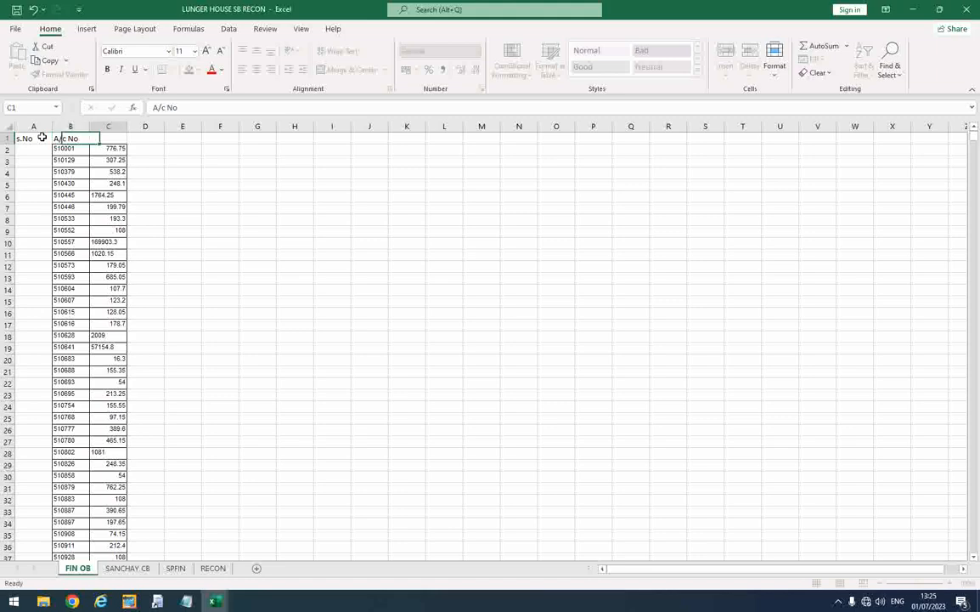
pyautogui.press('Tab')
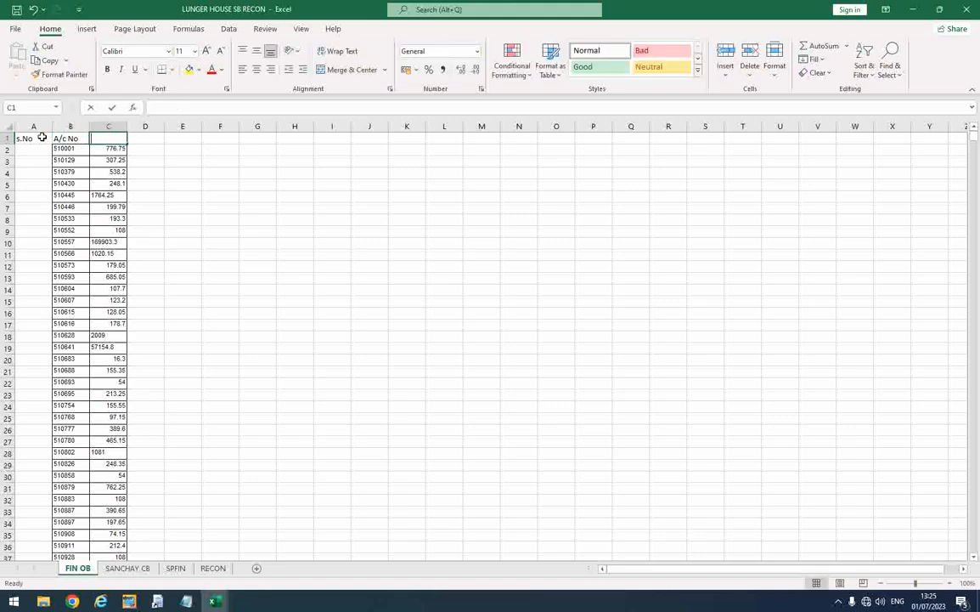
pyautogui.write('Balance')
pyautogui.press('Return')
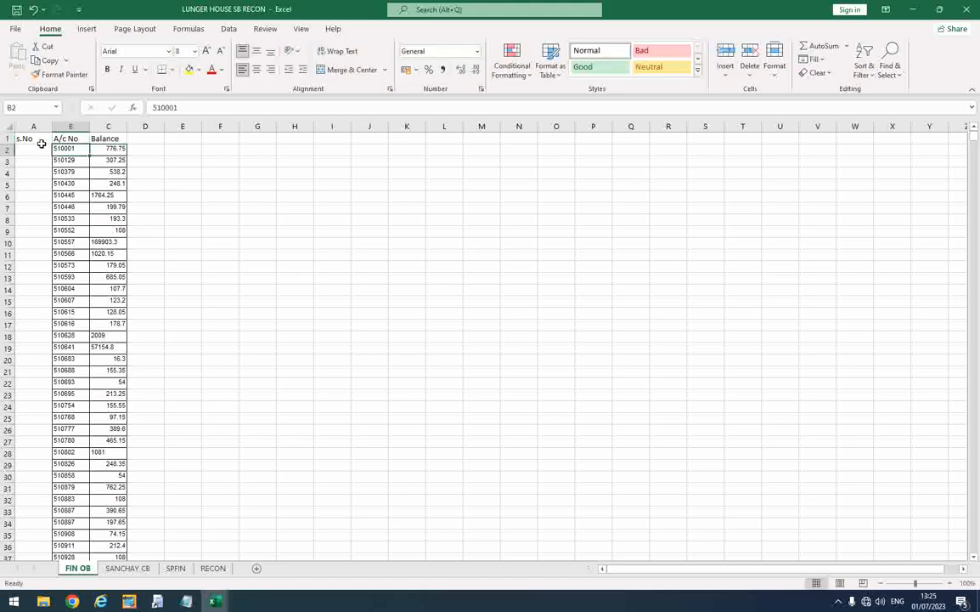
# - Number the FIN OB rows in column A, starting with 1, 2, 3 and filling the series down to the last account
pyautogui.click(39, 151)
pyautogui.write('1')
pyautogui.press('Return')
pyautogui.write('2')
pyautogui.press('Return')
pyautogui.write('3')
pyautogui.click(42, 150)
pyautogui.moveTo(42, 150); pyautogui.dragTo(99, 140)
pyautogui.doubleClick(54, 180)
# - Apply all borders to the whole FIN OB table and make its header row bold
pyautogui.hotkey('ctrl', 'shift', 'Down')
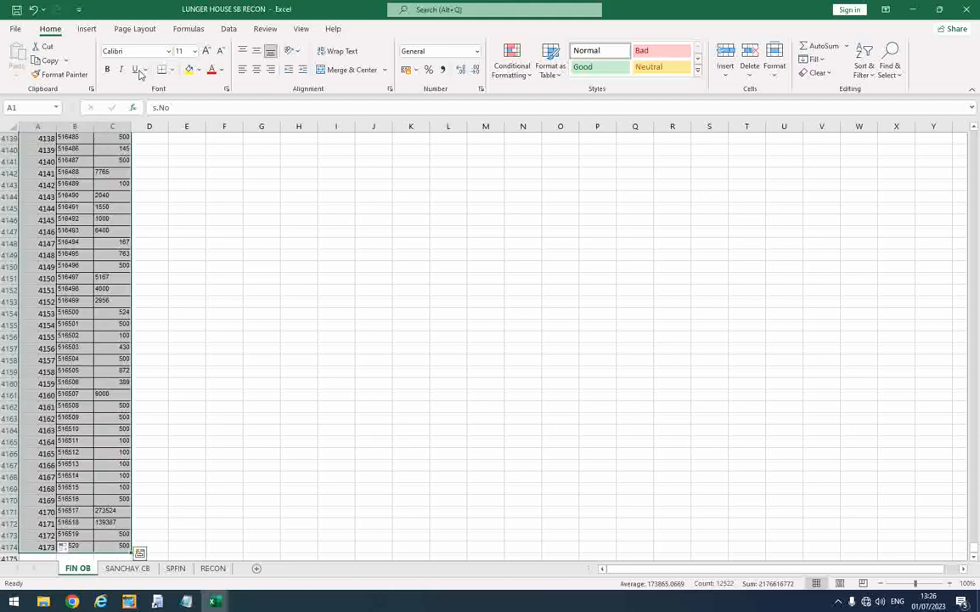
pyautogui.click(171, 68)
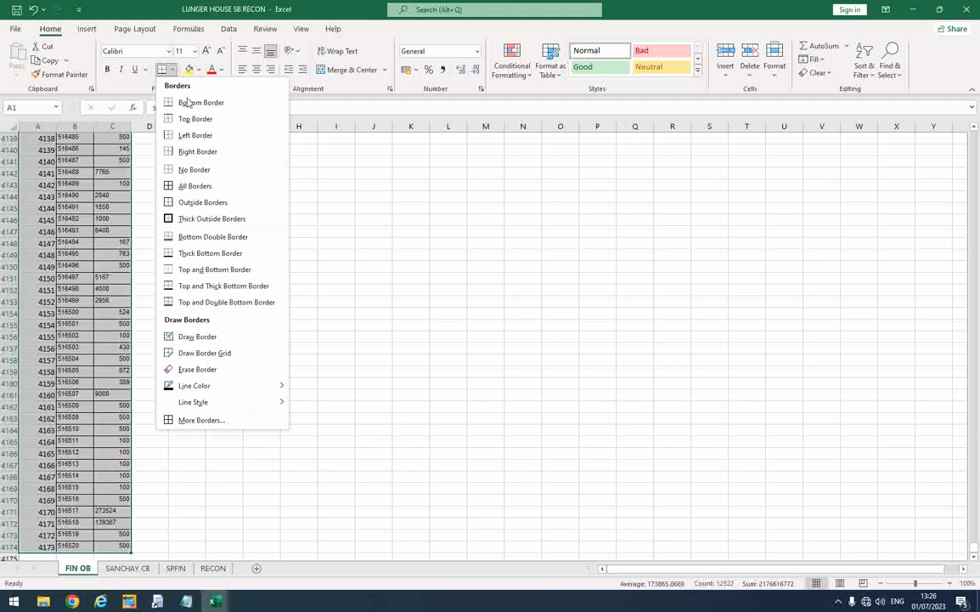
pyautogui.click(216, 188)
pyautogui.hotkey('ctrl', 'BackSpace')
pyautogui.click(91, 188)
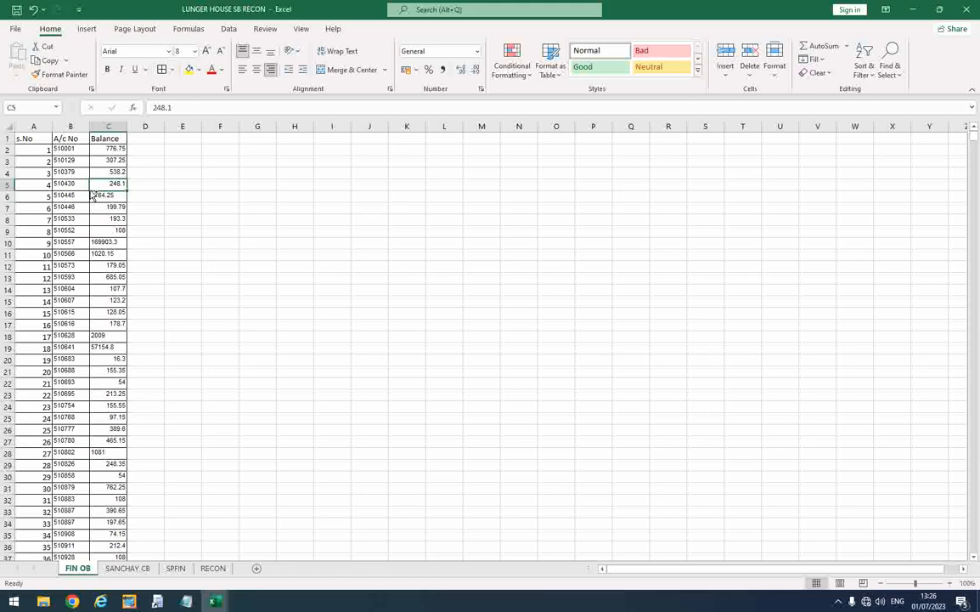
pyautogui.moveTo(36, 139); pyautogui.dragTo(97, 136)
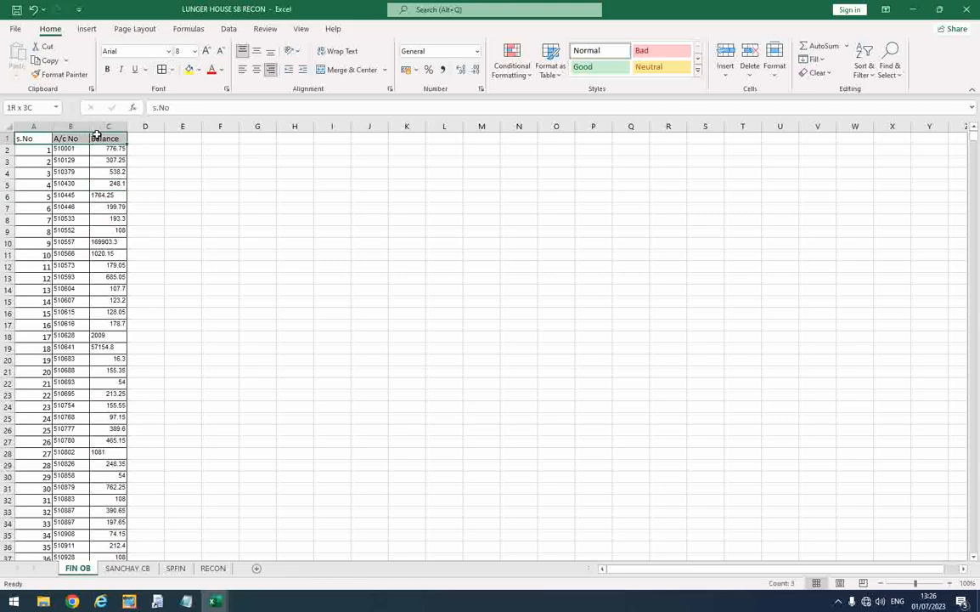
pyautogui.hotkey('ctrl', 'v')
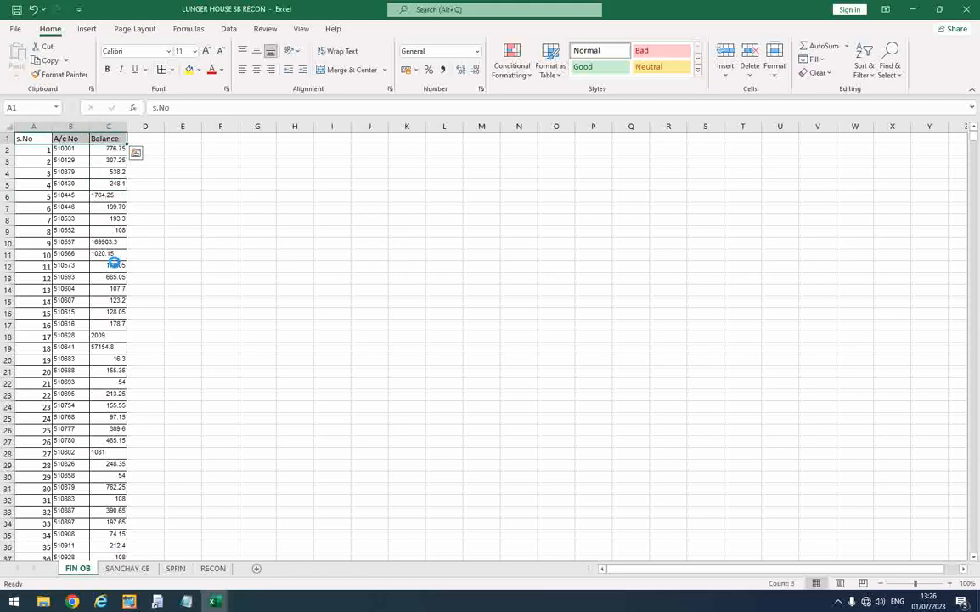
pyautogui.hotkey('ctrl', 'b')
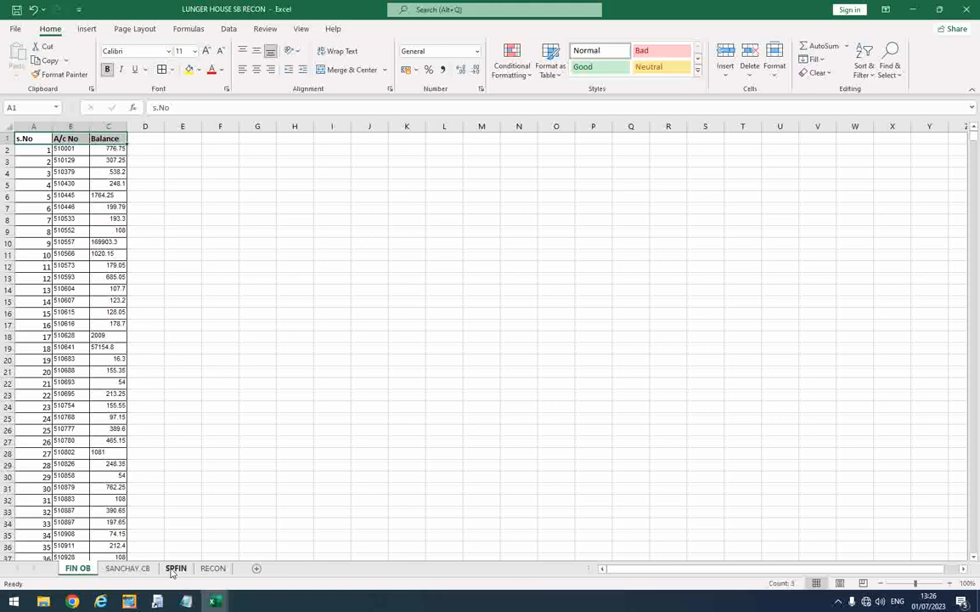
# - Move the SPFIN sheet so that it directly follows FIN OB
pyautogui.moveTo(178, 571); pyautogui.dragTo(112, 572)
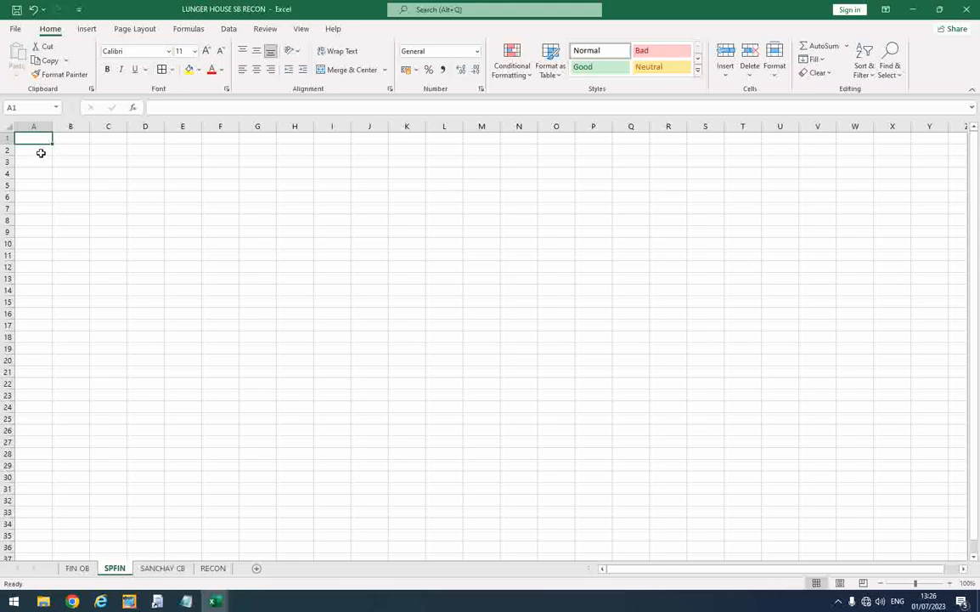
pyautogui.click(66, 150)
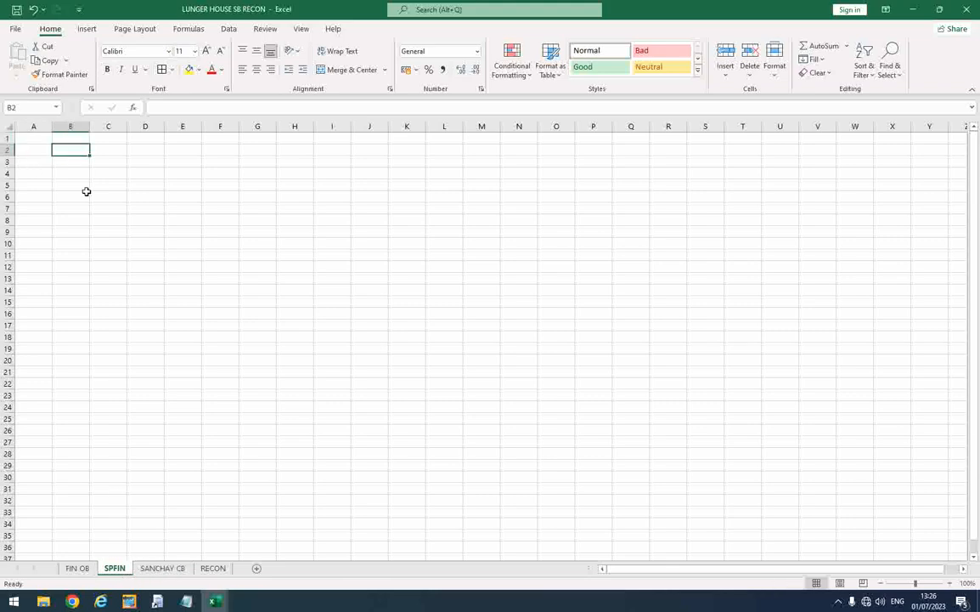
# - Close the LUNGER HOUSE SO_LiveAccounts workbook, saving its changes
pyautogui.click(215, 601)
pyautogui.click(262, 538)
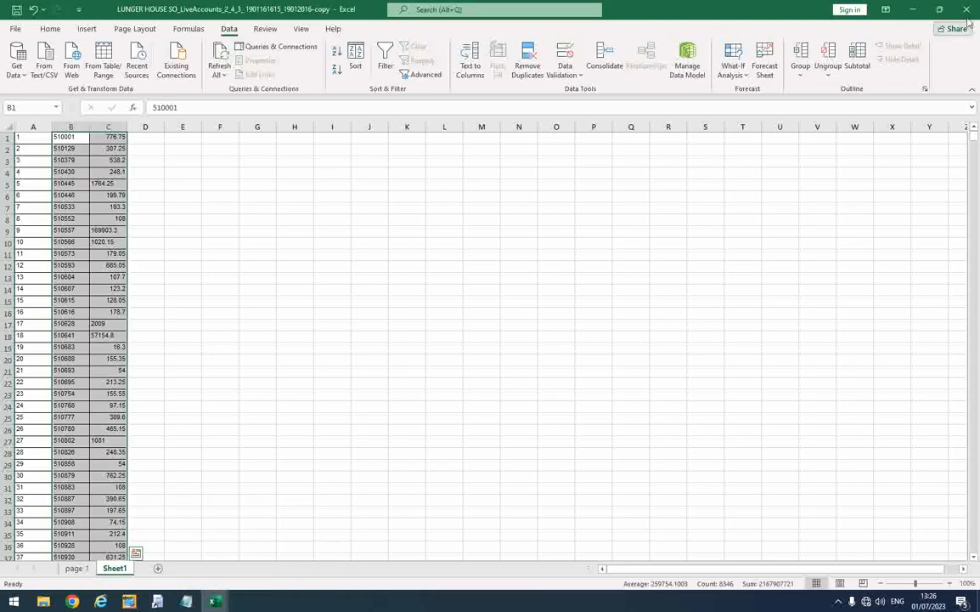
pyautogui.click(969, 11)
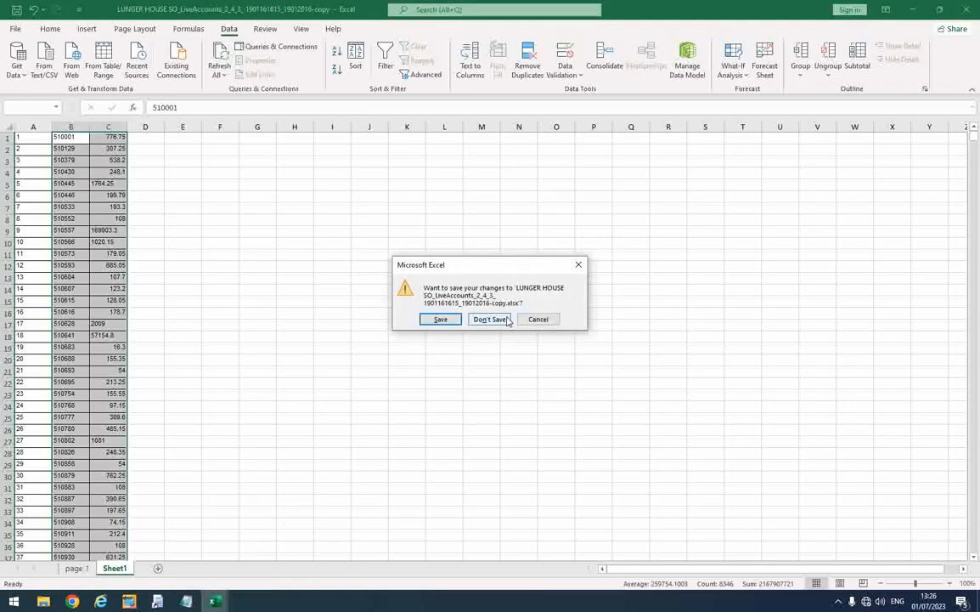
pyautogui.click(453, 320)
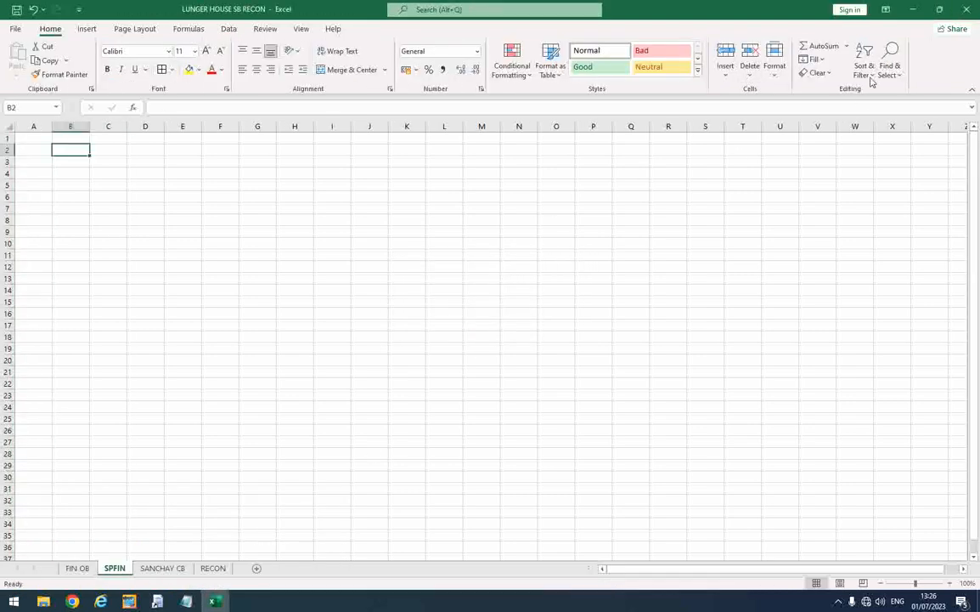
# - Open the LUNGER HOUSE SO_SanchayPost_Finacle_Mapping workbook from the 00 DMCC files folder
pyautogui.click(907, 9)
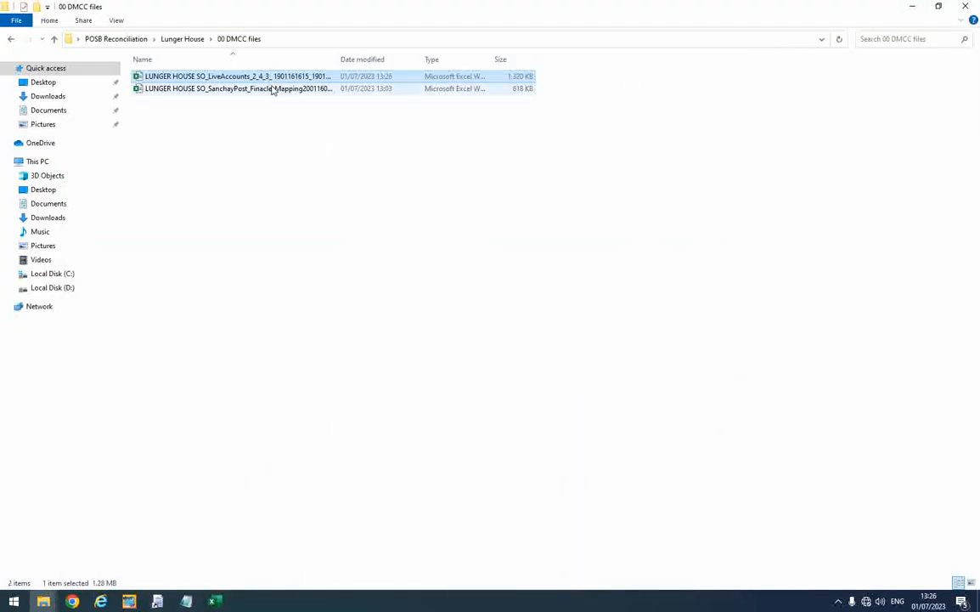
pyautogui.click(260, 90)
pyautogui.doubleClick(259, 92)
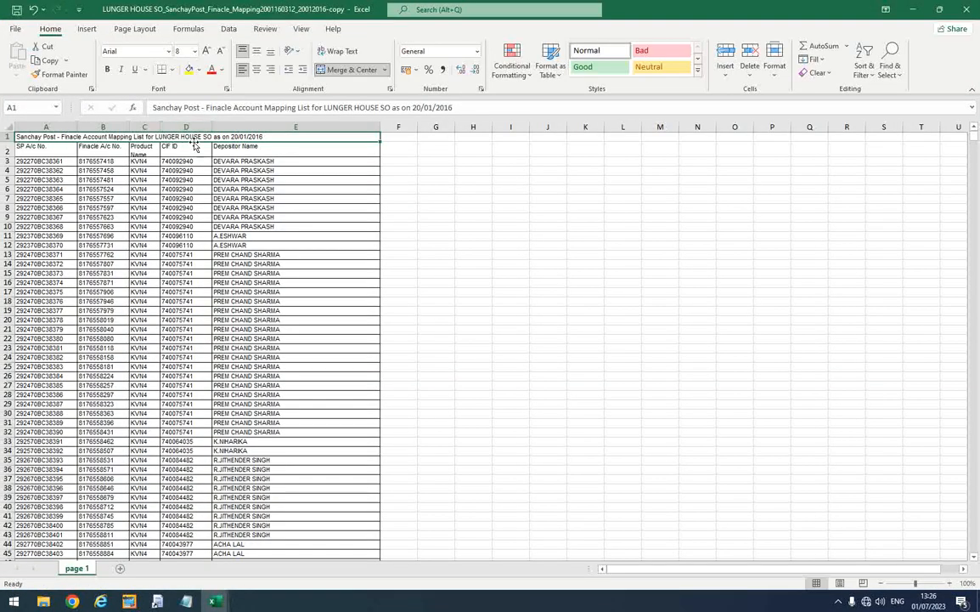
# - Unmerge all merged cells in the Sanchay Post - Finacle account mapping list
pyautogui.click(52, 152)
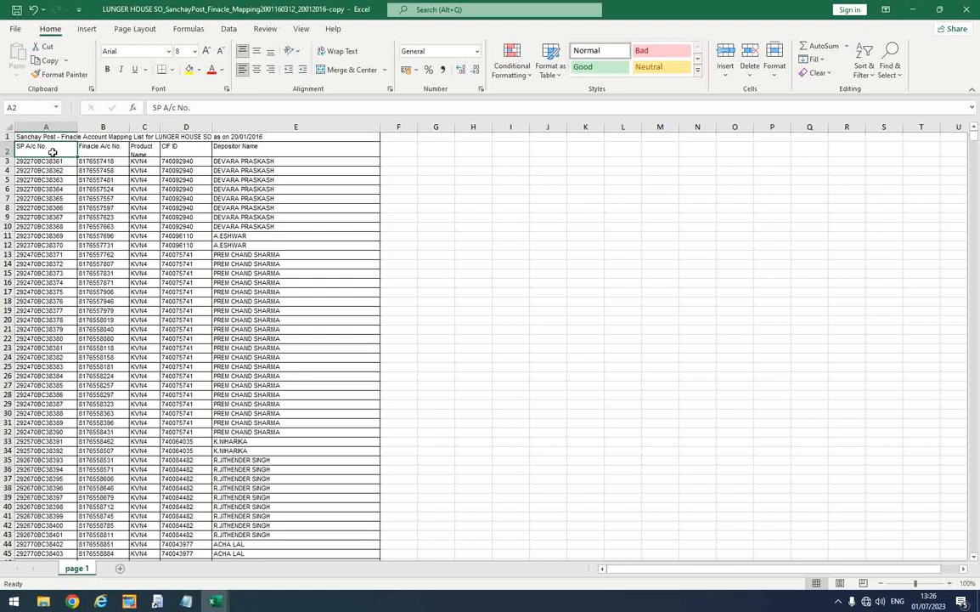
pyautogui.hotkey('ctrl', 'a')
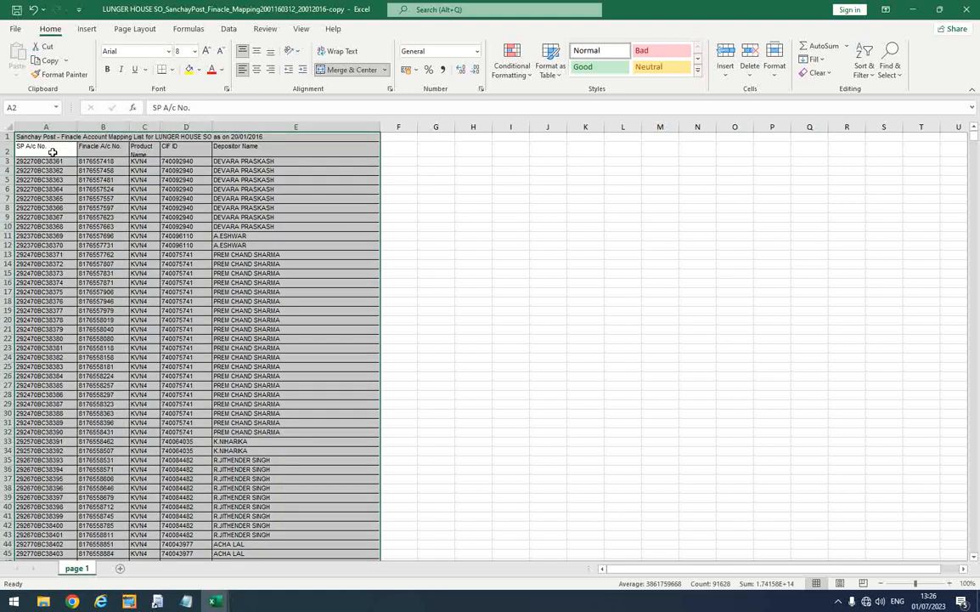
pyautogui.click(355, 74)
pyautogui.click(348, 75)
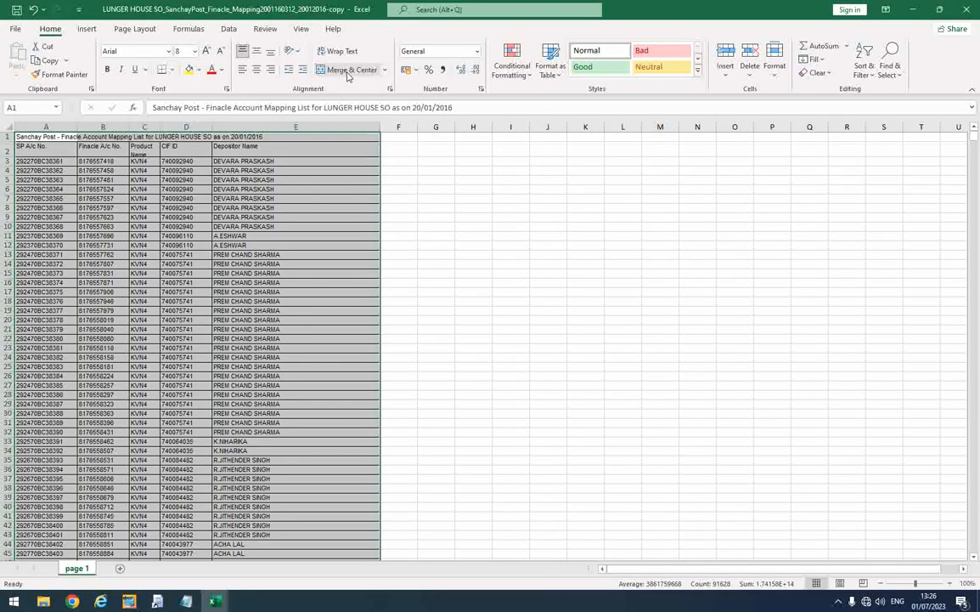
pyautogui.click(251, 190)
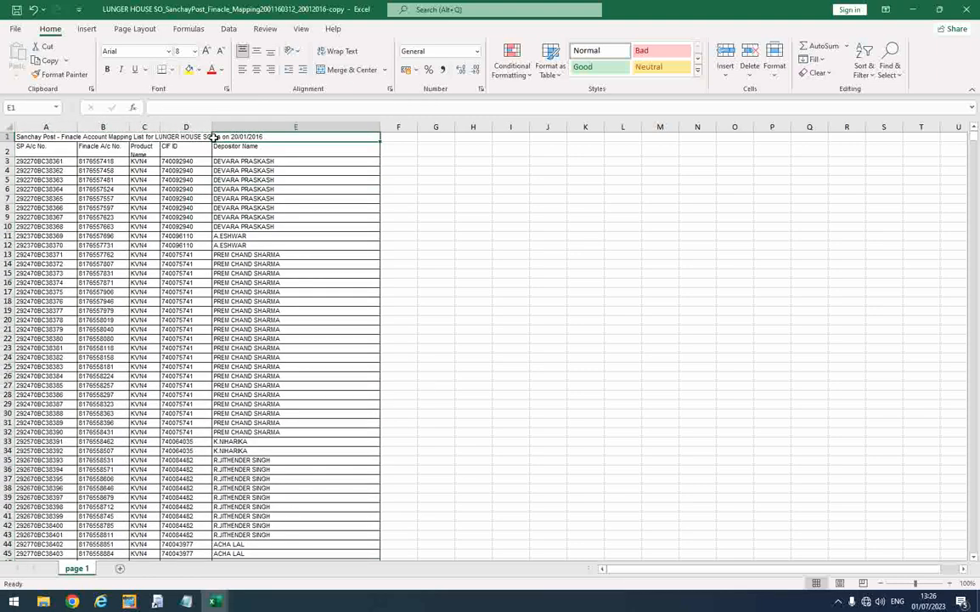
# - Add filters to the header row of the account mapping list
pyautogui.click(110, 149)
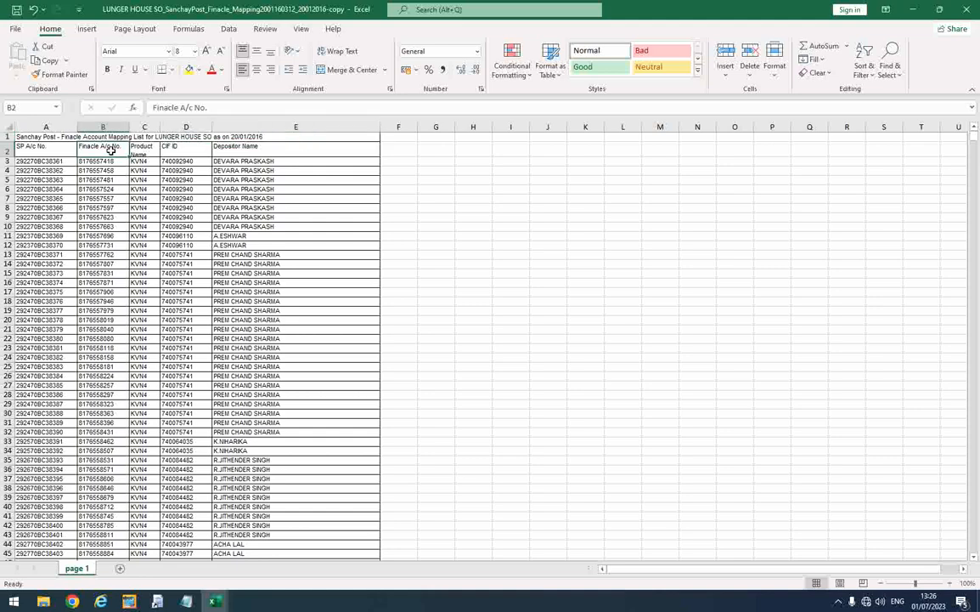
pyautogui.click(864, 68)
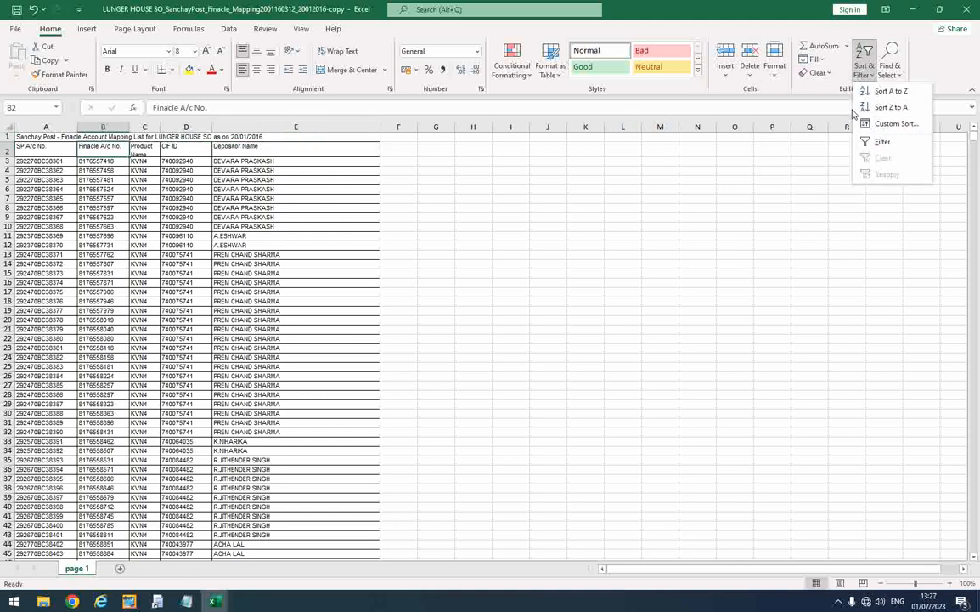
pyautogui.click(883, 141)
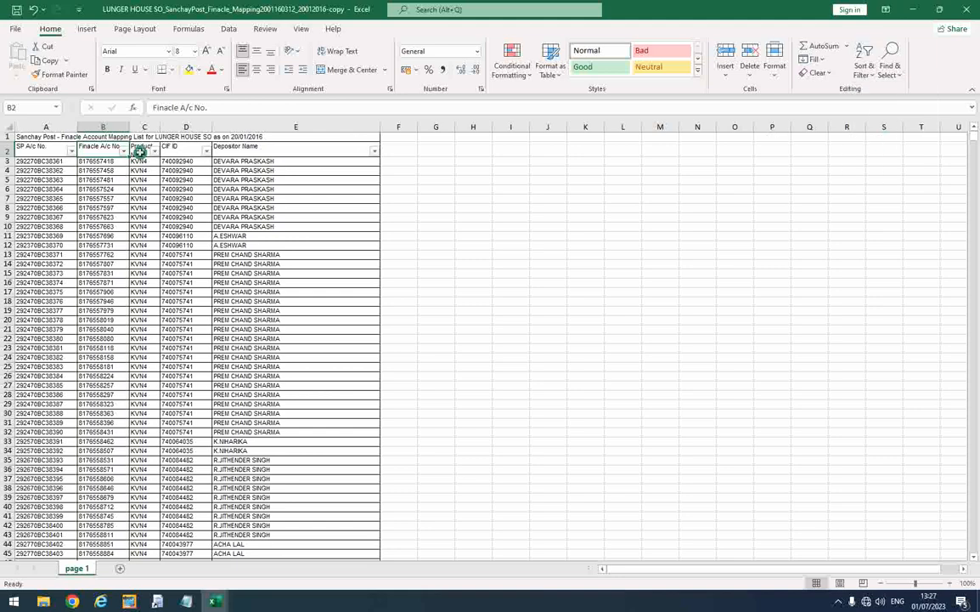
# - Filter the Product Name column to show only SBCHQ, SBGEN, SBPEN and SBPWC
pyautogui.click(139, 152)
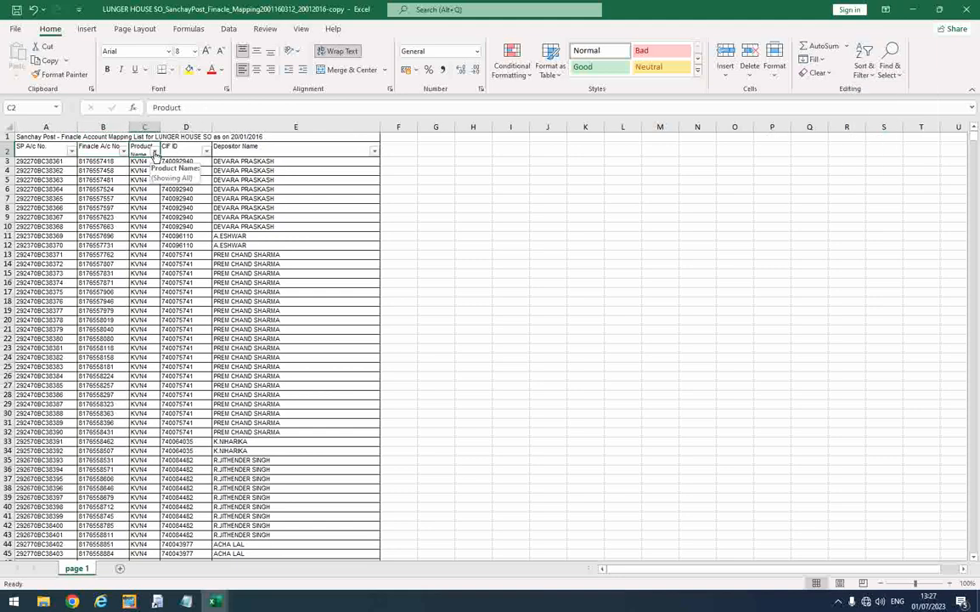
pyautogui.click(153, 153)
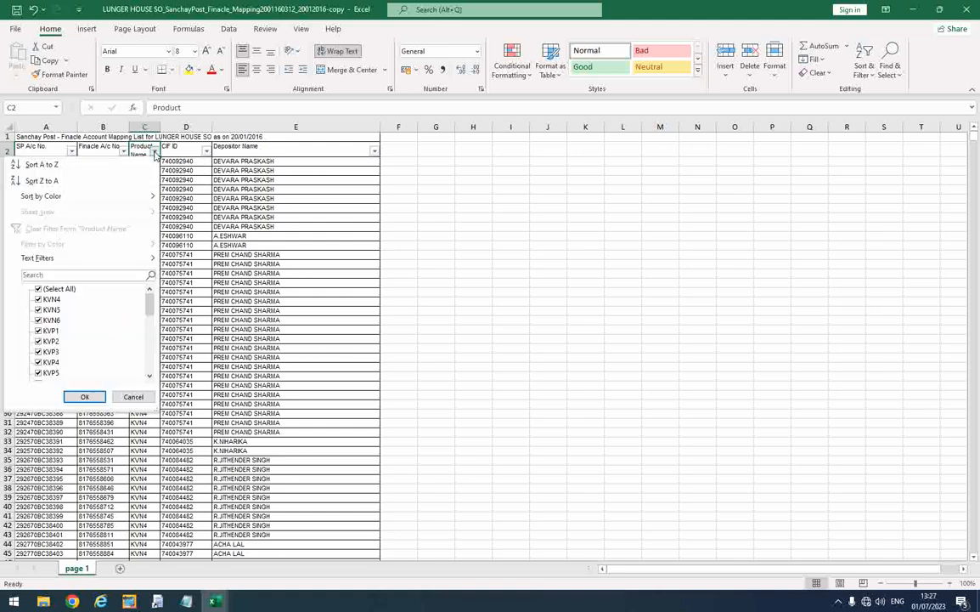
pyautogui.click(48, 292)
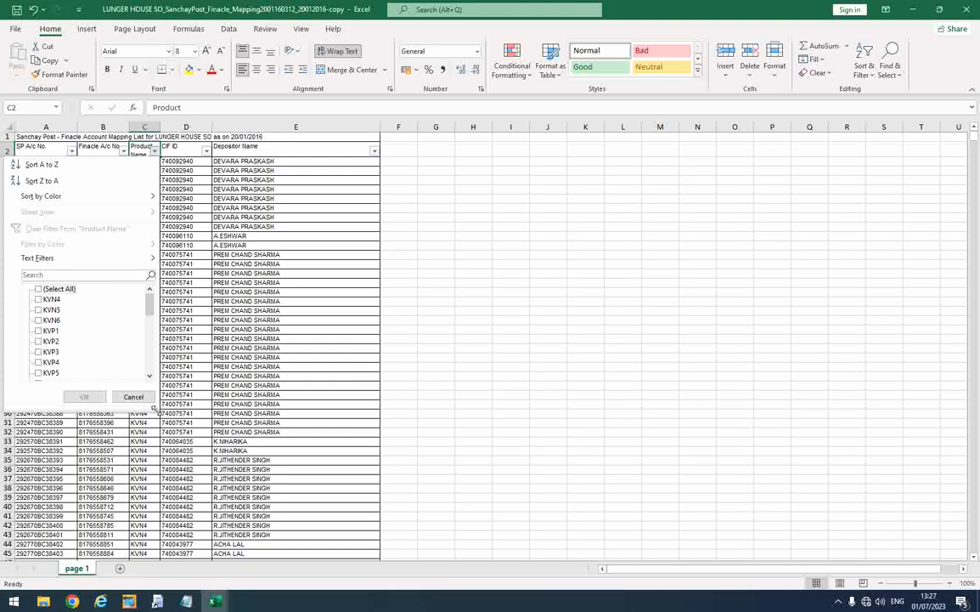
pyautogui.moveTo(154, 409); pyautogui.dragTo(252, 534)
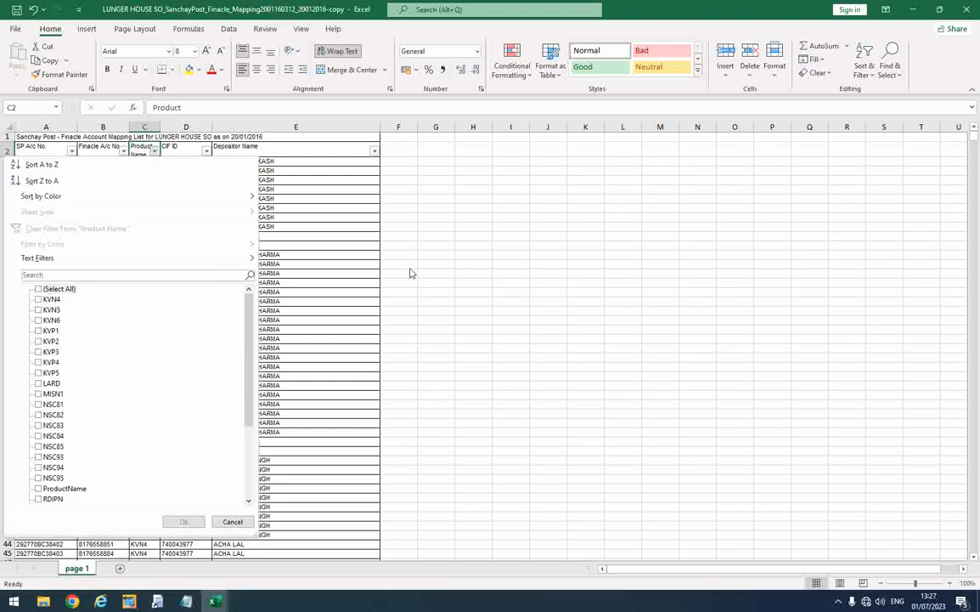
pyautogui.moveTo(251, 359); pyautogui.dragTo(251, 441)
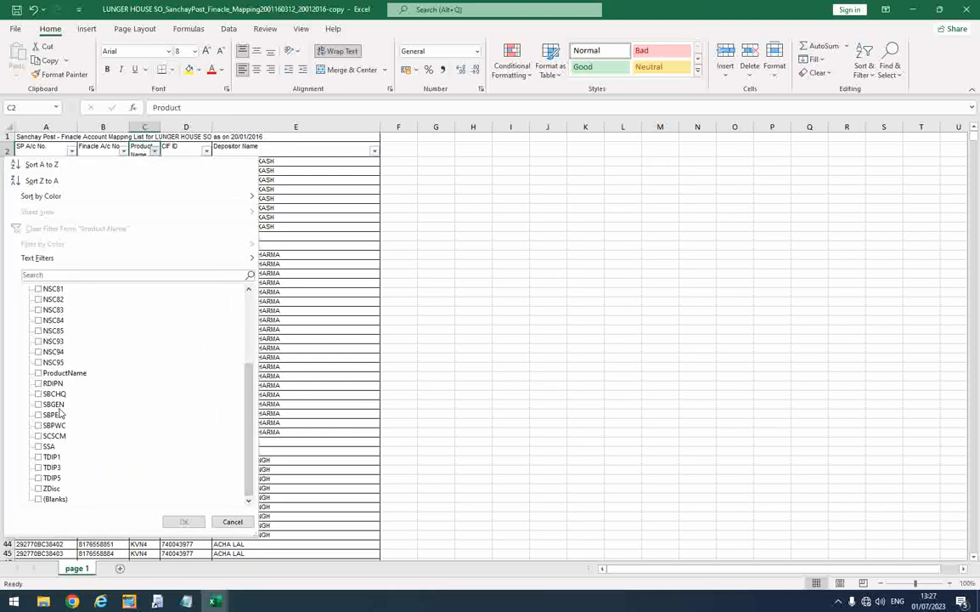
pyautogui.click(54, 394)
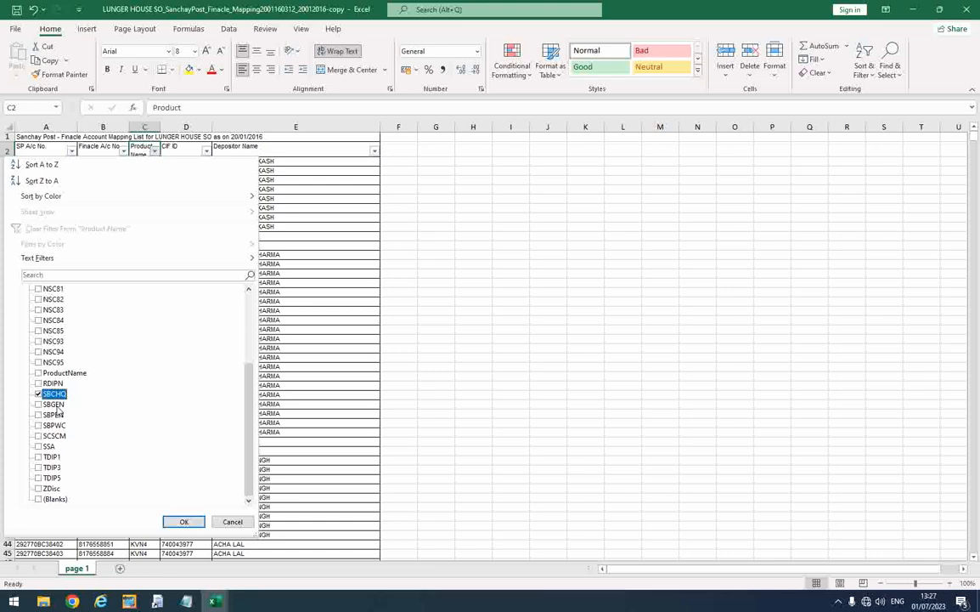
pyautogui.click(57, 405)
pyautogui.click(57, 416)
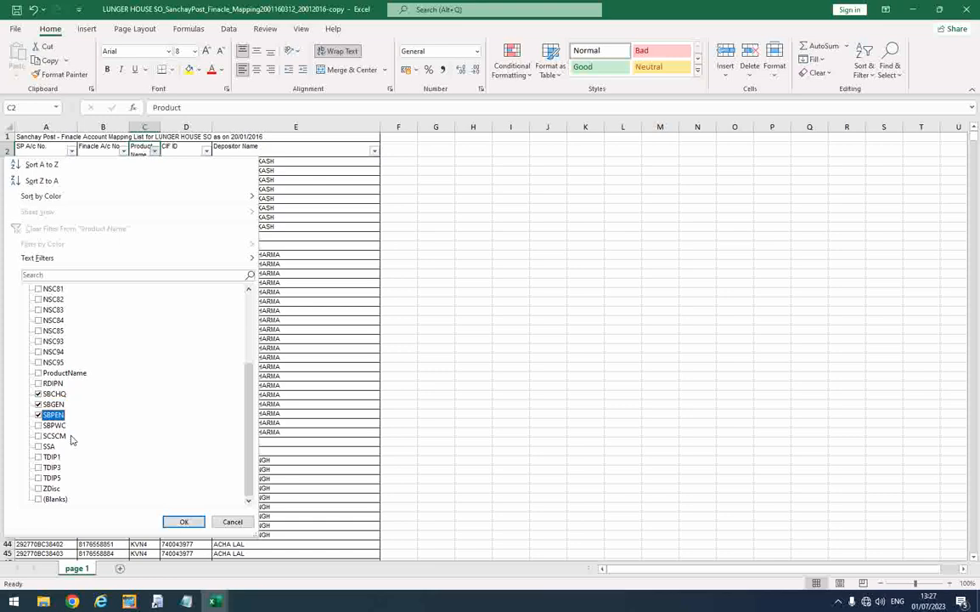
pyautogui.click(58, 426)
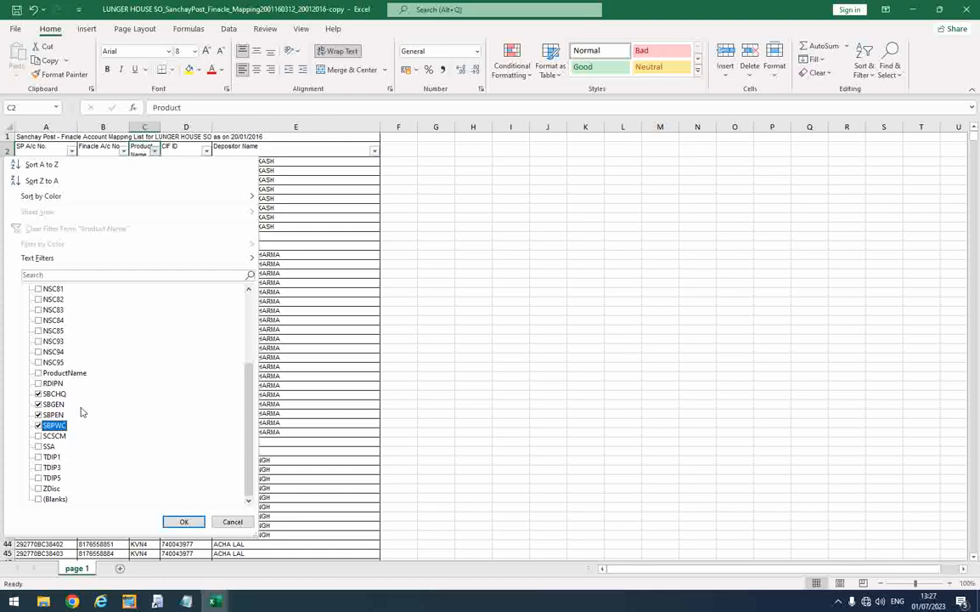
pyautogui.click(186, 522)
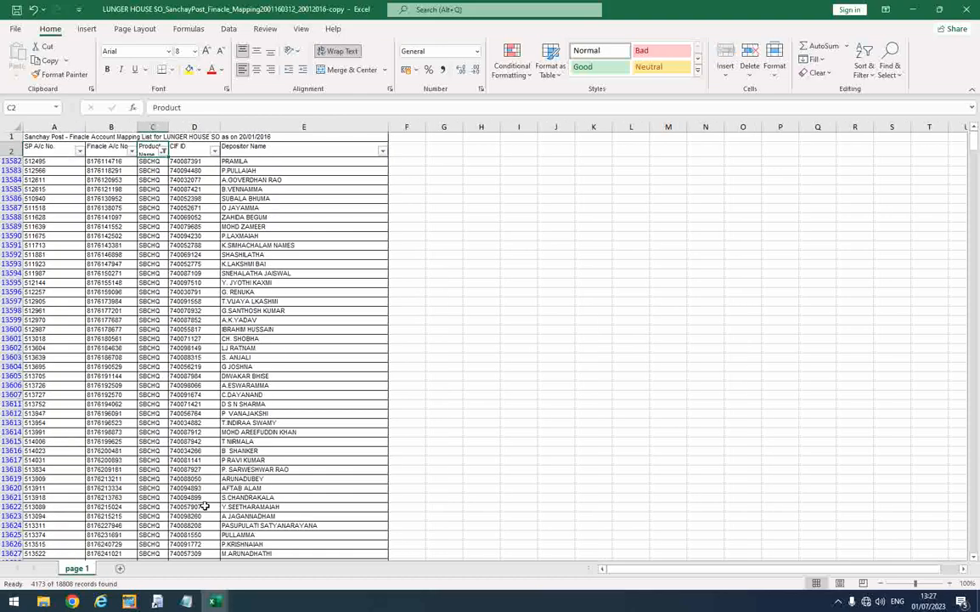
# - Copy all filtered SP A/c No. and Finacle A/c No. values into the SPFIN sheet of LUNGER HOUSE SB RECON, starting at B2
pyautogui.click(63, 159)
pyautogui.moveTo(64, 159); pyautogui.dragTo(90, 162)
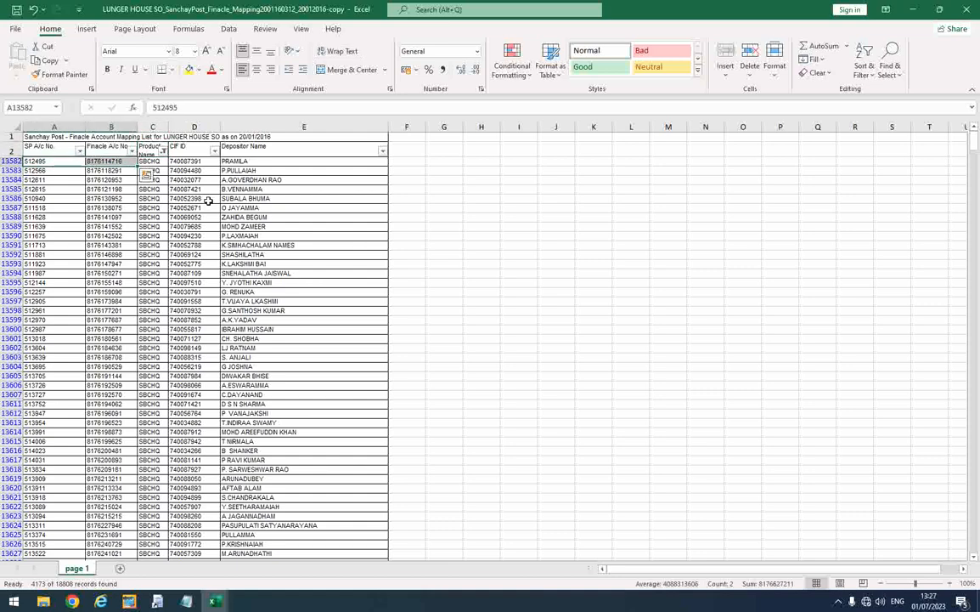
pyautogui.press('Left')
pyautogui.press('Right')
pyautogui.press('Left')
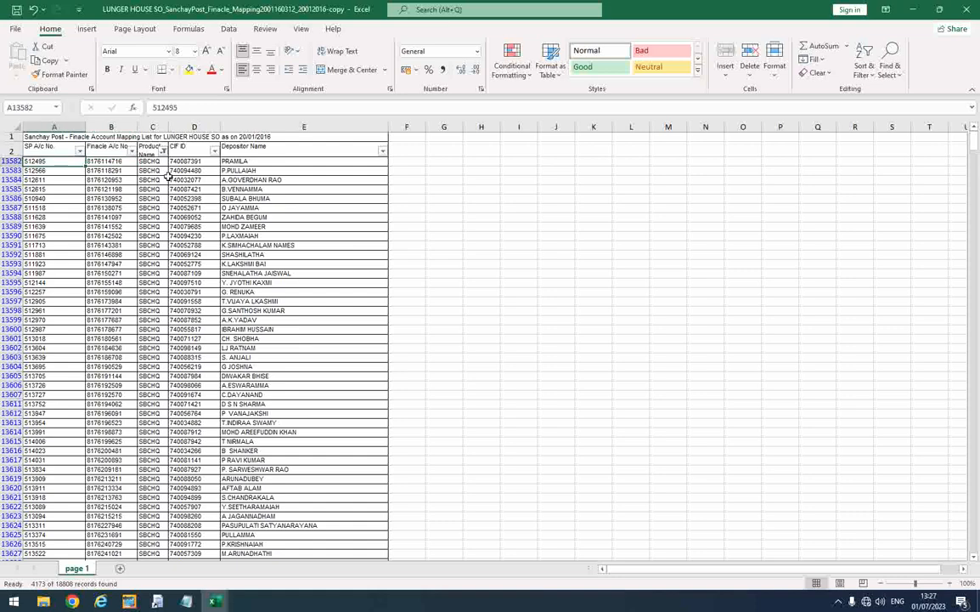
pyautogui.moveTo(64, 160); pyautogui.dragTo(100, 160)
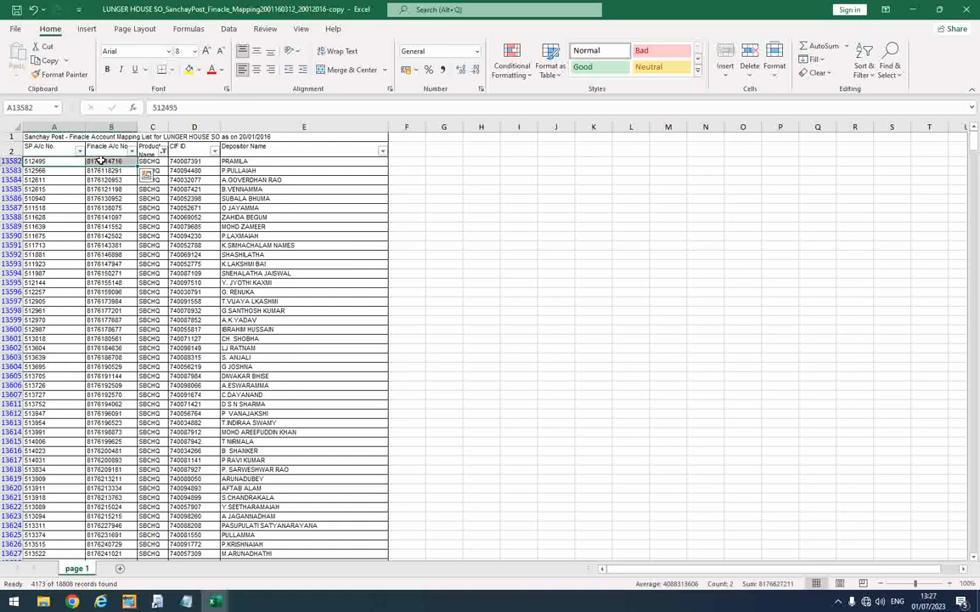
pyautogui.hotkey('ctrl', 'shift', 'Down')
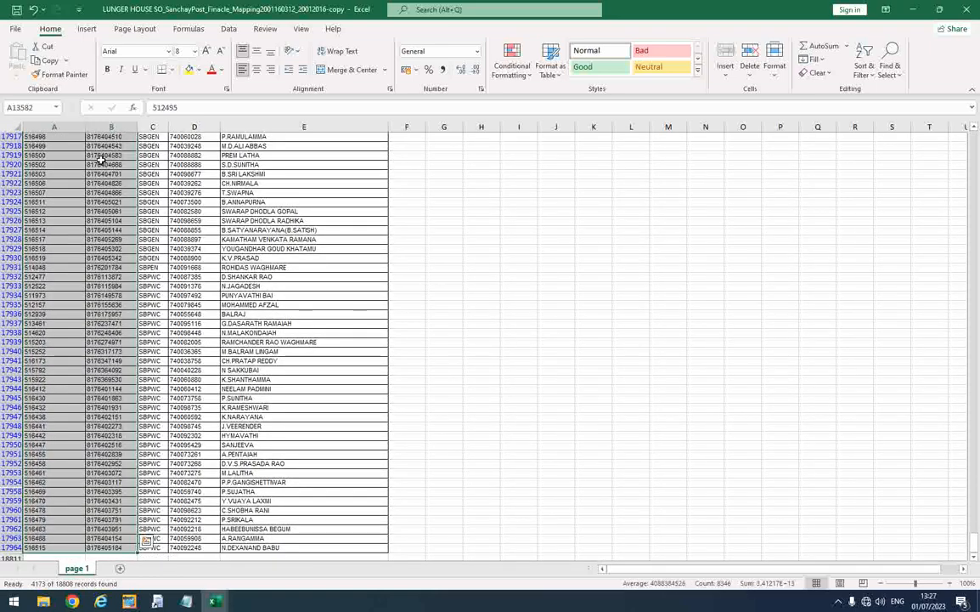
pyautogui.hotkey('ctrl', 'c')
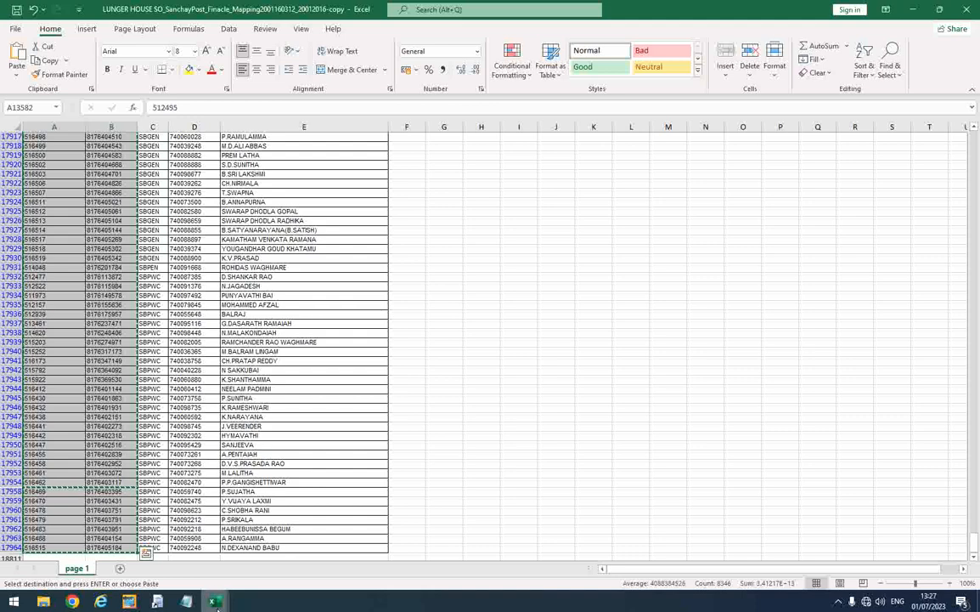
pyautogui.moveTo(215, 600)
pyautogui.click(153, 541)
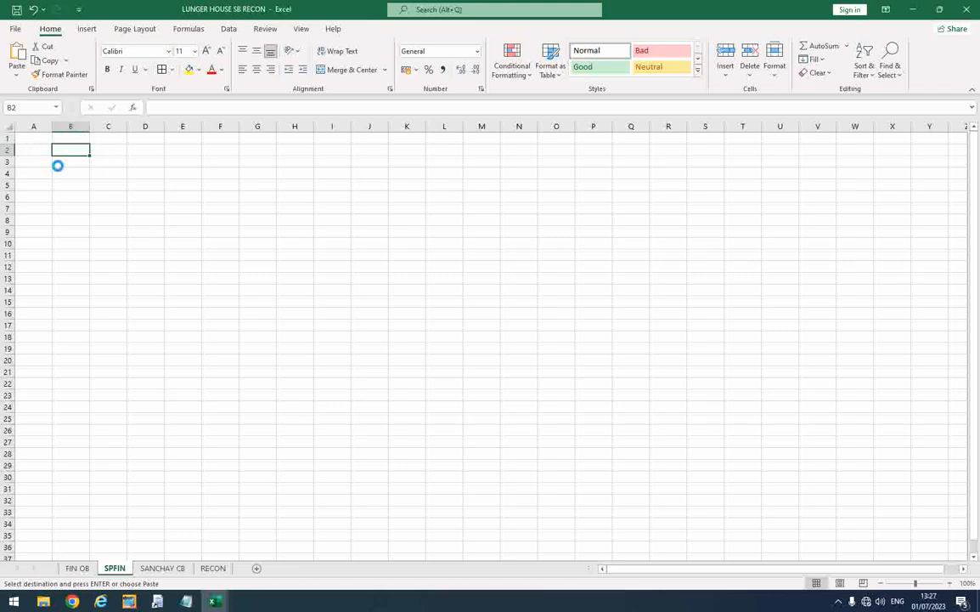
pyautogui.hotkey('ctrl', 'v')
# - Enter the headers S.No, old A/c No and New A/c No in cells A1 to C1 of SPFIN
pyautogui.click(37, 138)
pyautogui.write('S.N')
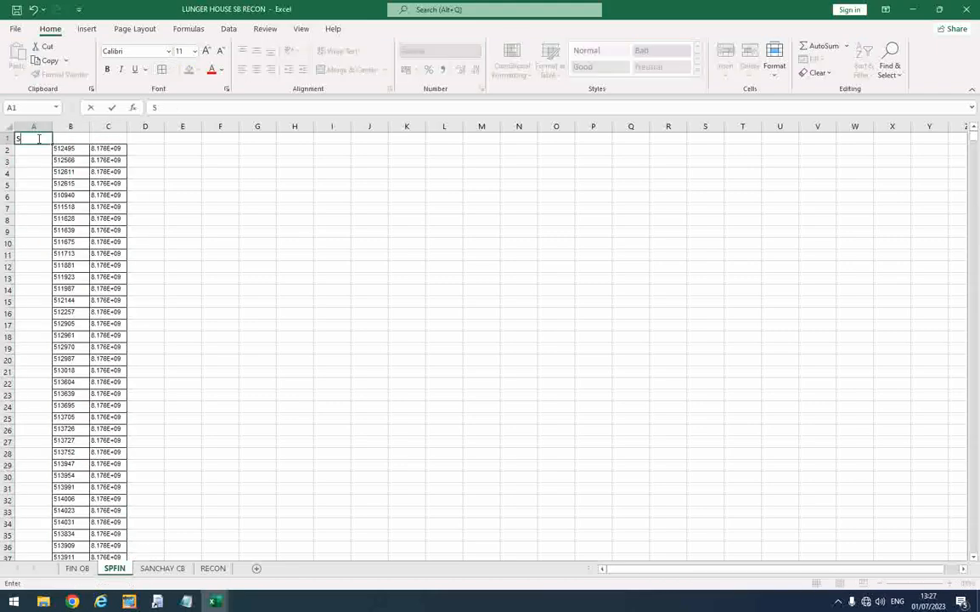
pyautogui.press('Tab')
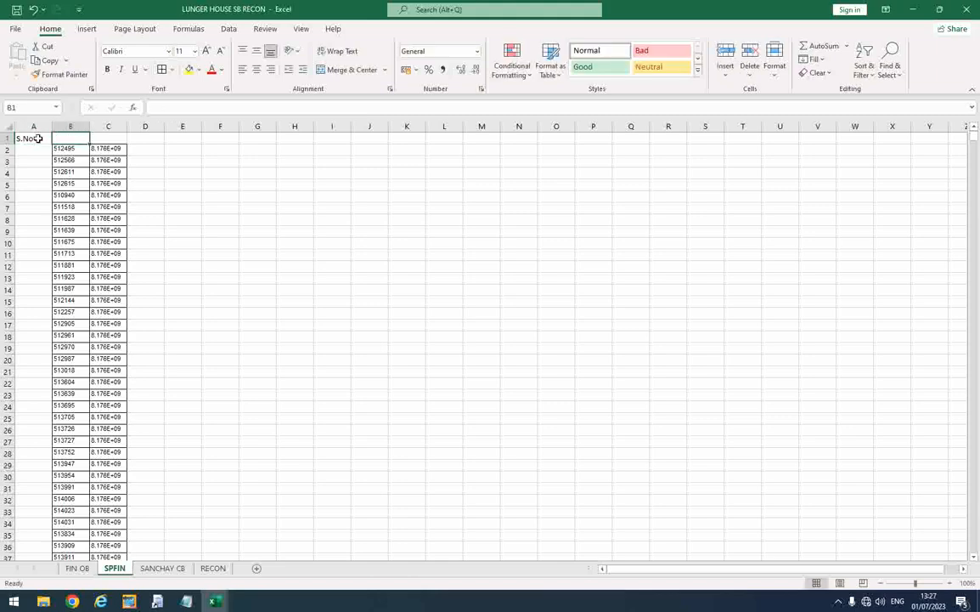
pyautogui.write('ol')
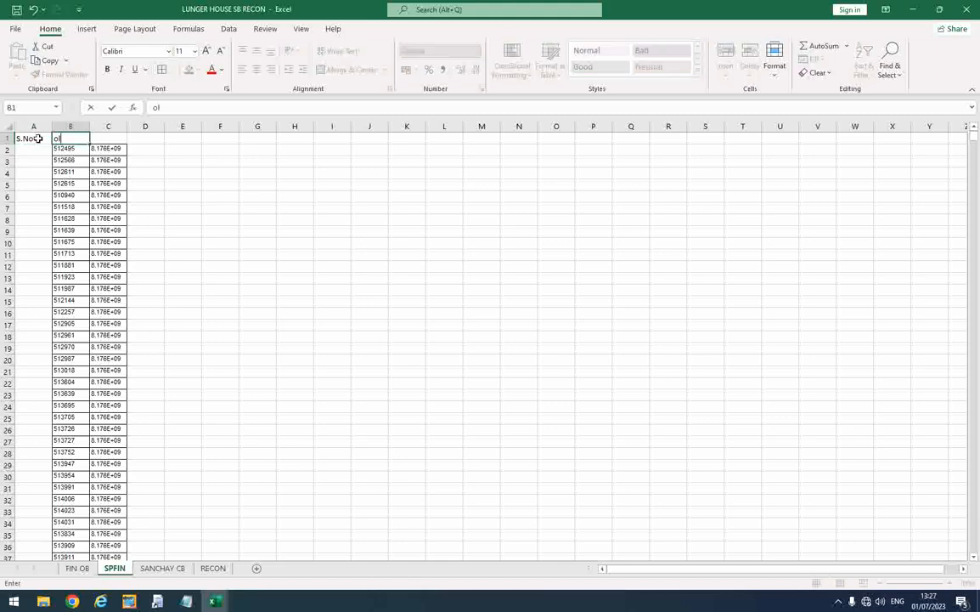
pyautogui.write('d A/c No')
pyautogui.press('Tab')
pyautogui.write('New A')
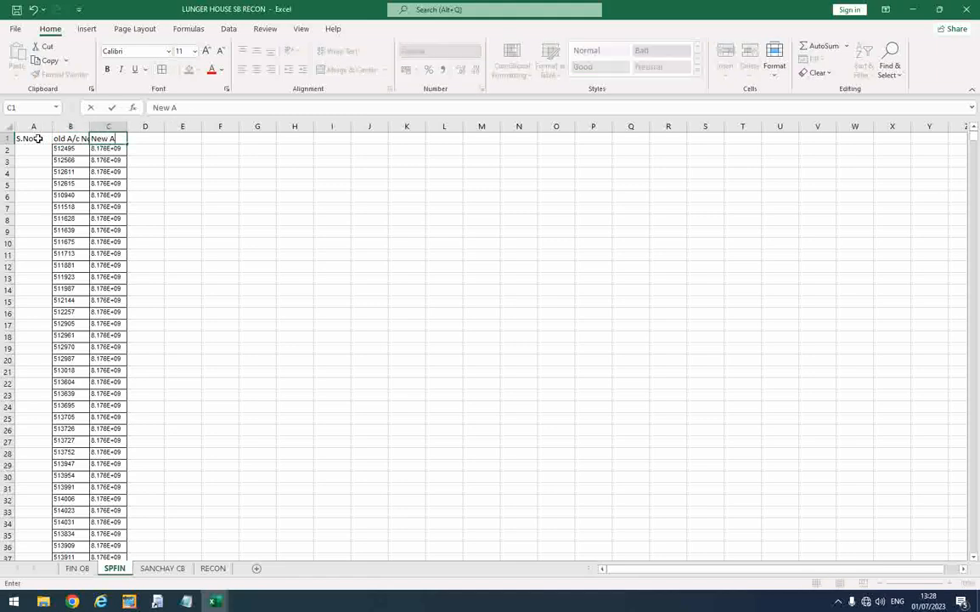
pyautogui.write('/c No')
pyautogui.press('Return')
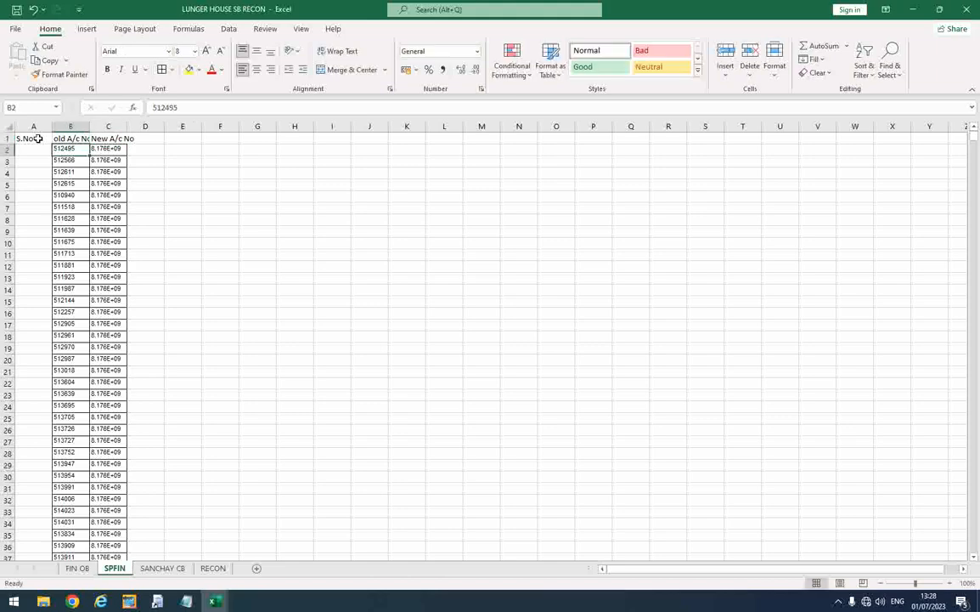
# - Number the account rows in the S.No column, entering 1, 2, 3 and filling the series down to the last row
pyautogui.click(44, 152)
pyautogui.write('1')
pyautogui.press('Return')
pyautogui.write('2')
pyautogui.press('Return')
pyautogui.write('3')
pyautogui.press('Return')
pyautogui.moveTo(44, 149); pyautogui.dragTo(46, 173)
pyautogui.doubleClick(52, 178)
# - Make the SPFIN header row bold and apply borders to the whole table
pyautogui.moveTo(31, 138); pyautogui.dragTo(102, 138)
pyautogui.hotkey('ctrl', 'b')
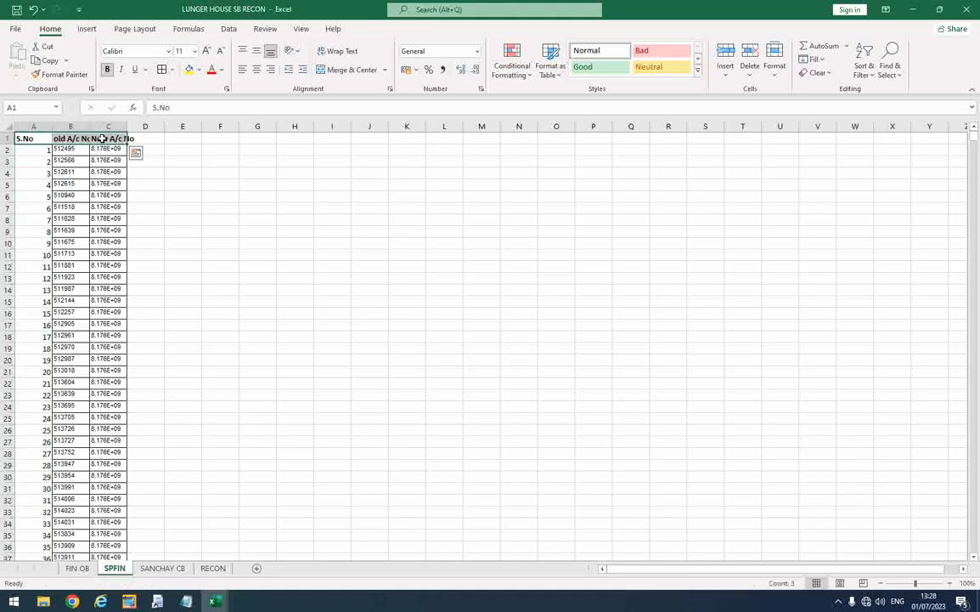
pyautogui.hotkey('ctrl', 'shift', 'Down')
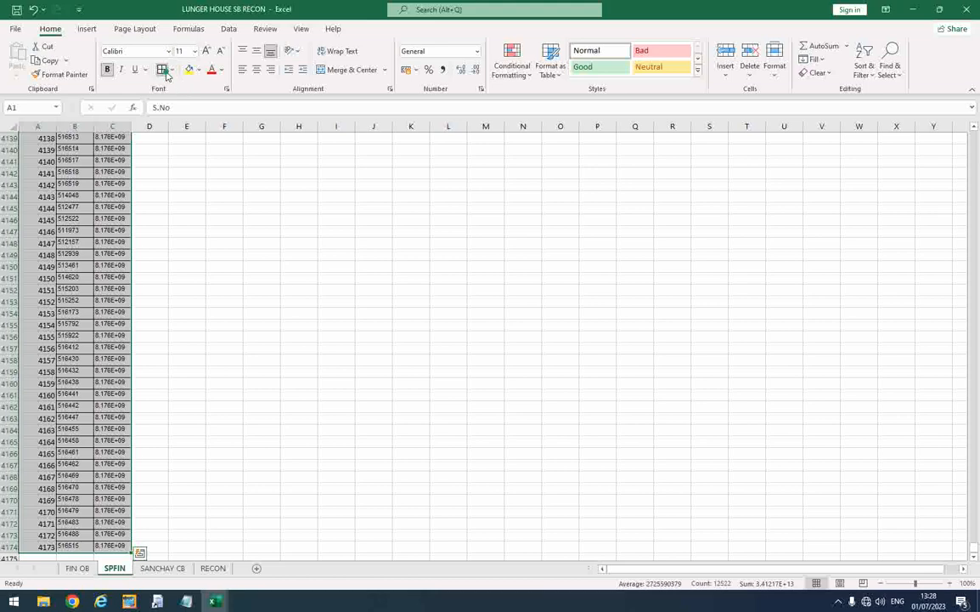
pyautogui.hotkey('ctrl', 'BackSpace')
# - Autofit the column widths of the SPFIN sheet to their contents
pyautogui.doubleClick(127, 125)
pyautogui.click(8, 126)
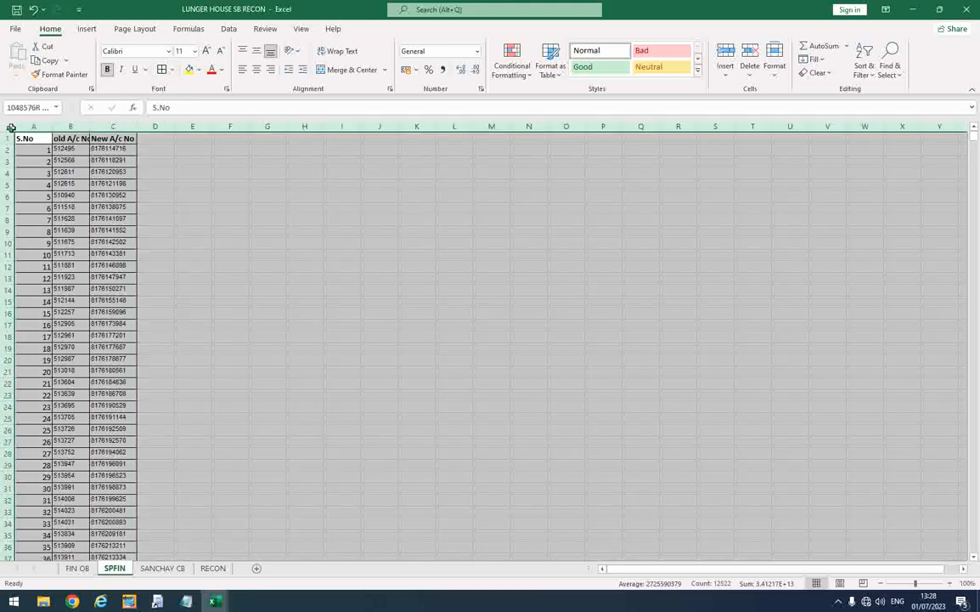
pyautogui.doubleClick(52, 126)
pyautogui.click(100, 183)
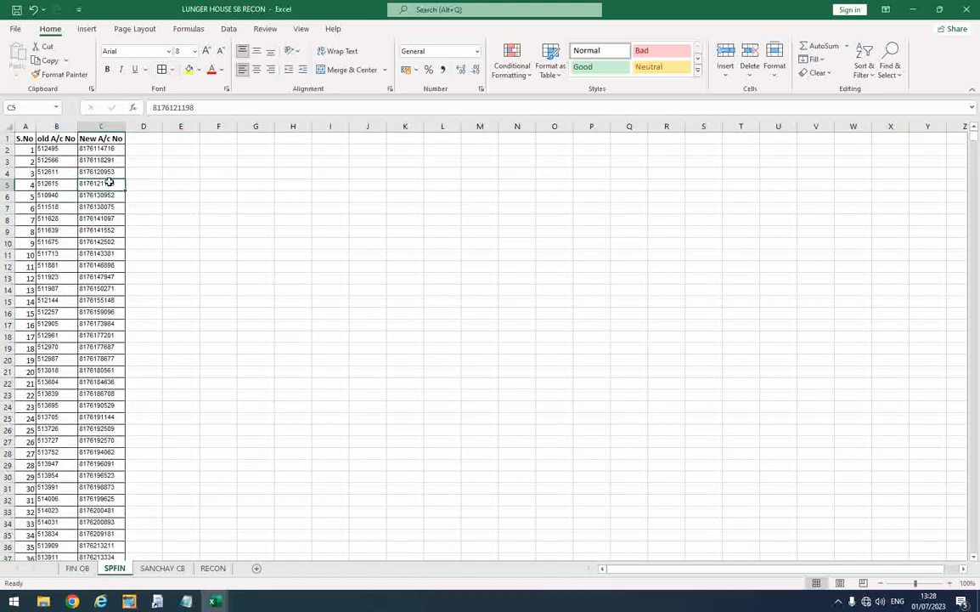
# - Compare the account columns on the FIN OB and SPFIN sheets
pyautogui.click(87, 571)
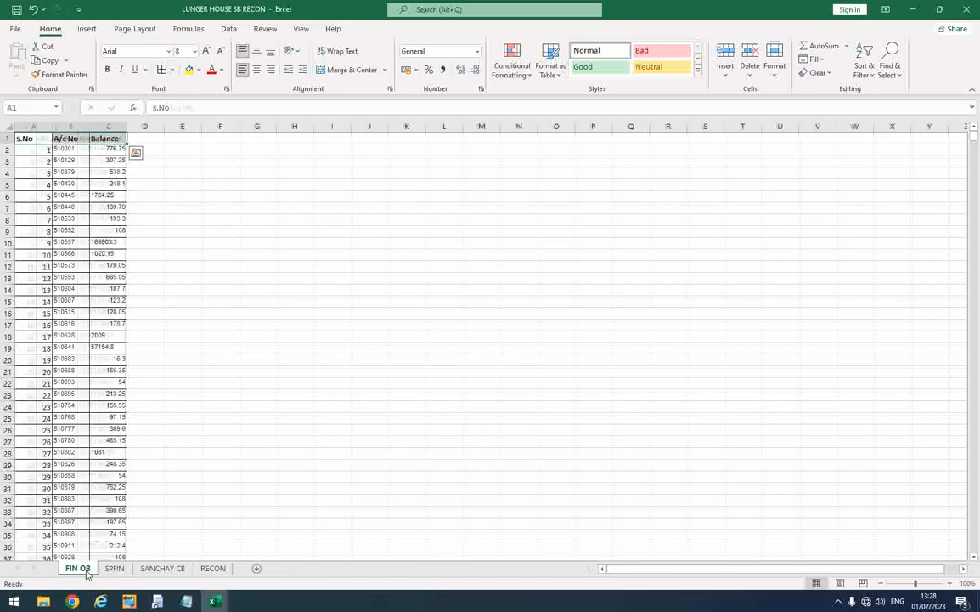
pyautogui.click(124, 571)
pyautogui.click(85, 573)
pyautogui.click(112, 568)
pyautogui.click(79, 568)
pyautogui.click(119, 569)
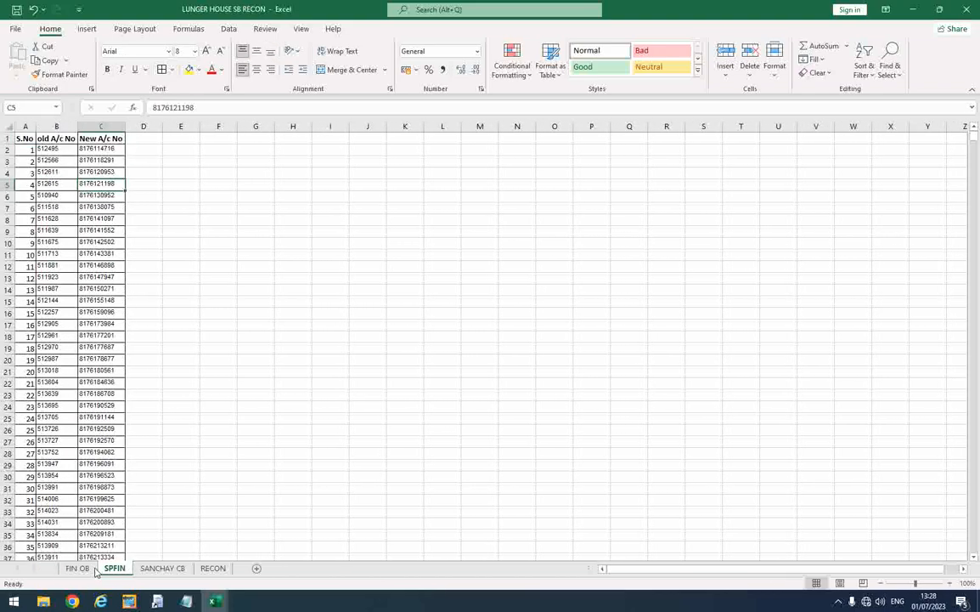
# - Select cell B2 on the SANCHAY CB sheet, and close the SanchayPost_Finacle_Mapping workbook, saving its changes
pyautogui.click(155, 570)
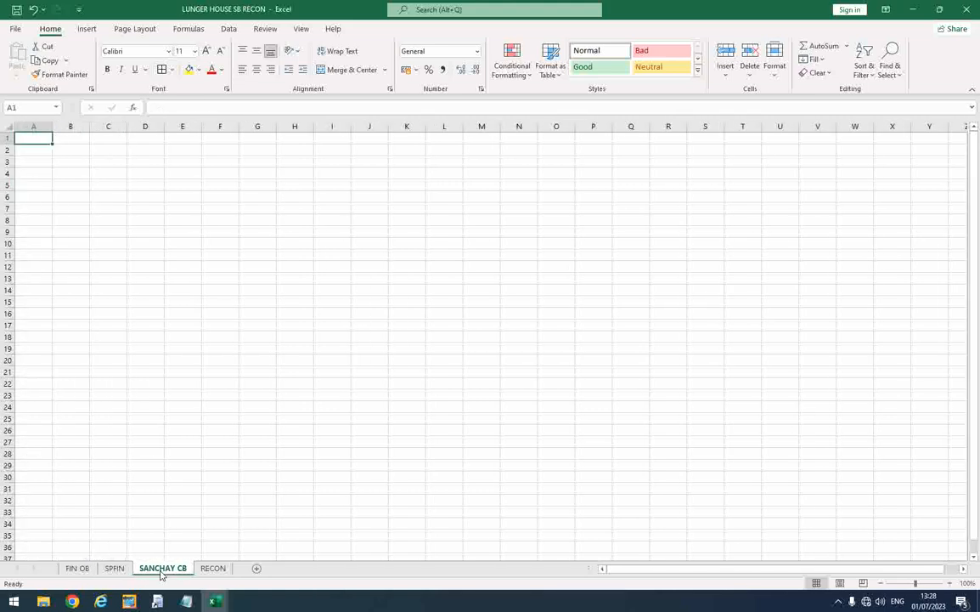
pyautogui.click(70, 152)
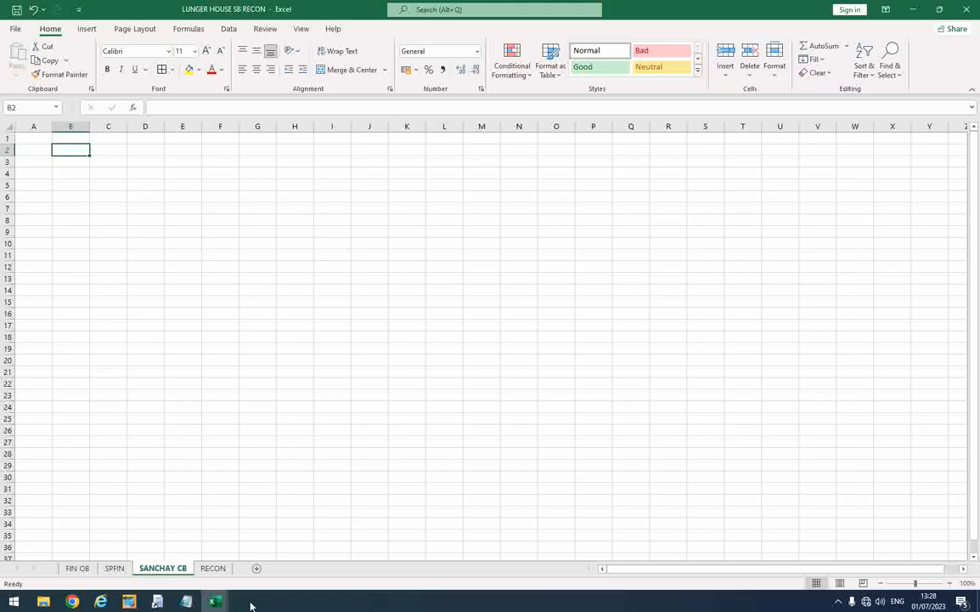
pyautogui.moveTo(214, 601)
pyautogui.click(231, 477)
pyautogui.click(967, 7)
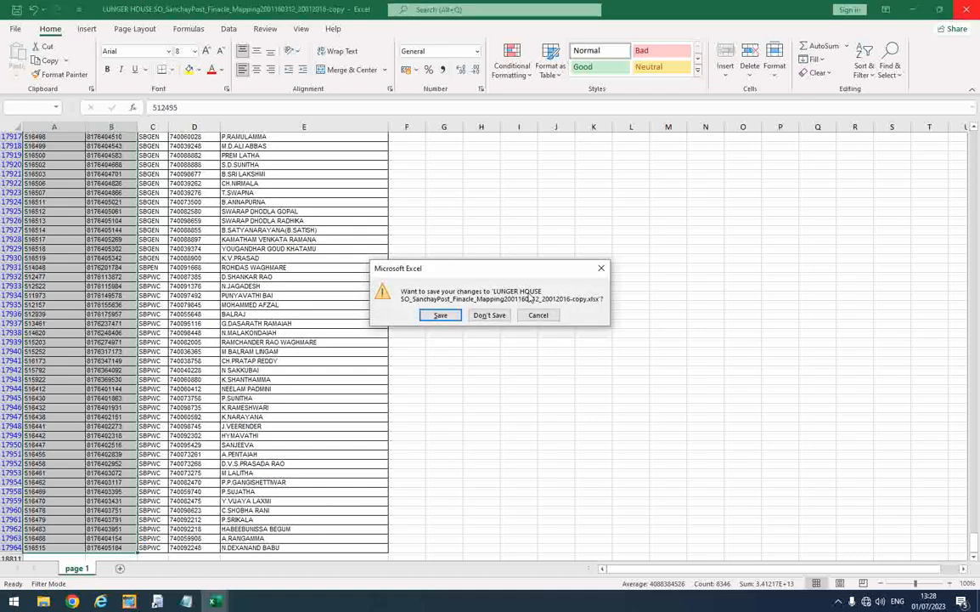
pyautogui.click(440, 315)
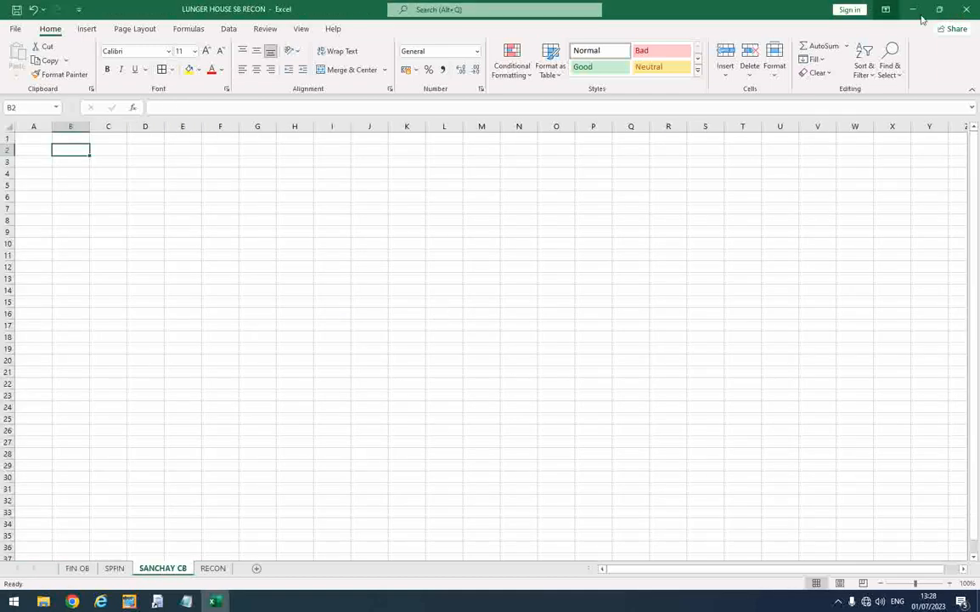
# - Open the SB workbook from the 01 Sanchay files folder under Lunger House
pyautogui.click(914, 9)
pyautogui.click(185, 39)
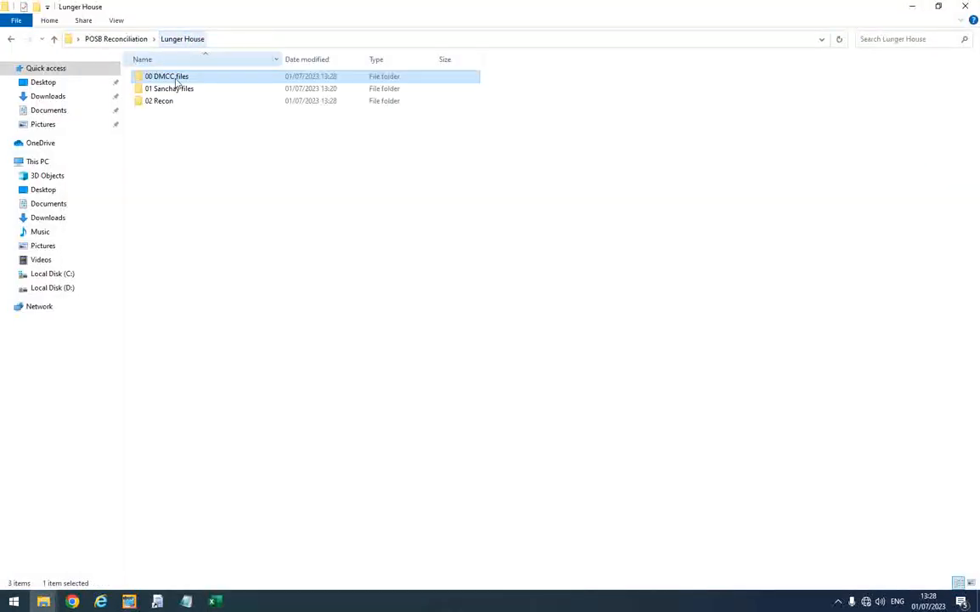
pyautogui.doubleClick(178, 89)
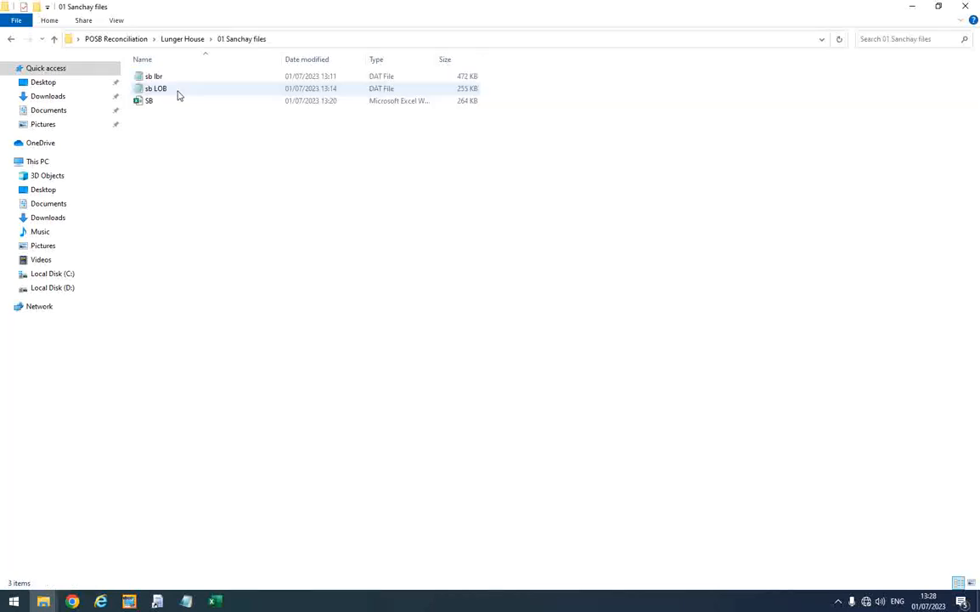
pyautogui.doubleClick(167, 103)
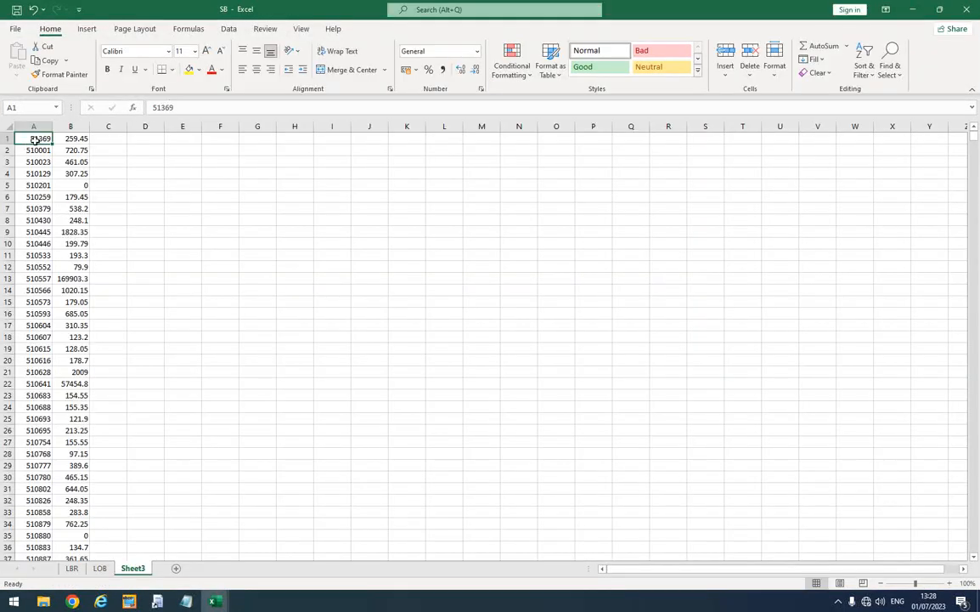
# - Copy all account numbers and balances from Sheet3 of the SB workbook into the SANCHAY CB sheet, starting at cell B2
pyautogui.moveTo(37, 138); pyautogui.dragTo(75, 139)
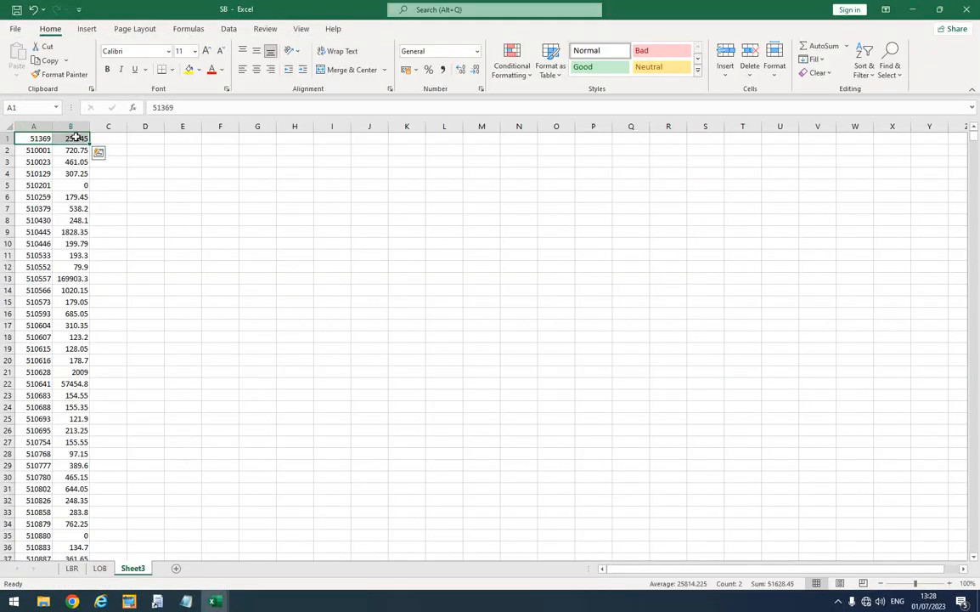
pyautogui.hotkey('ctrl', 'shift', 'Down')
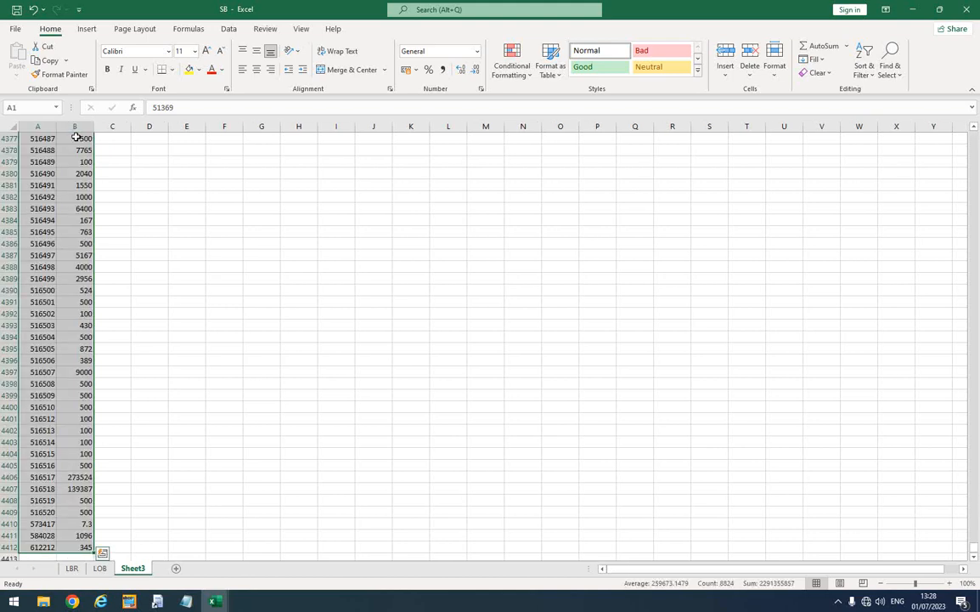
pyautogui.hotkey('ctrl', 'c')
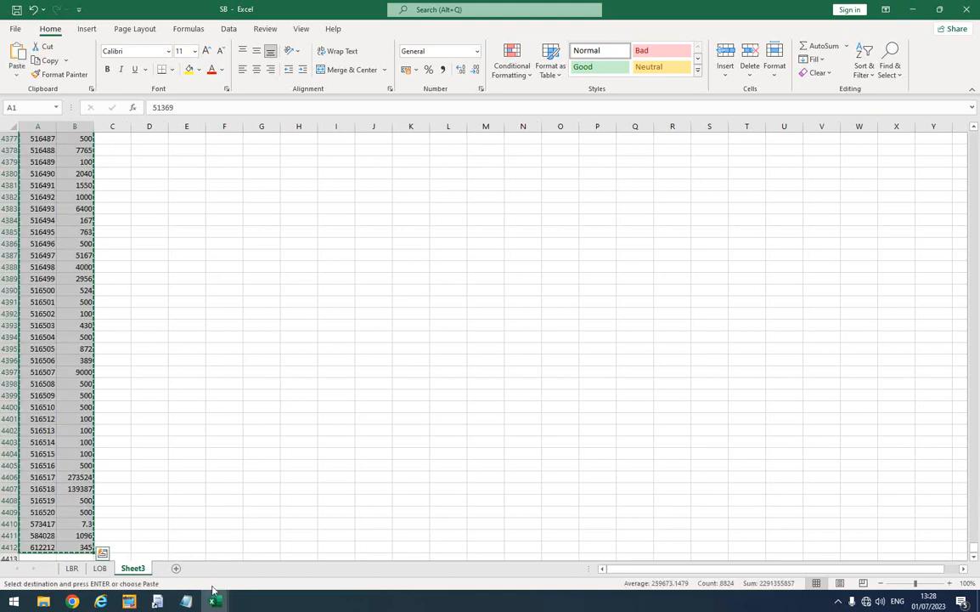
pyautogui.moveTo(215, 600)
pyautogui.click(142, 557)
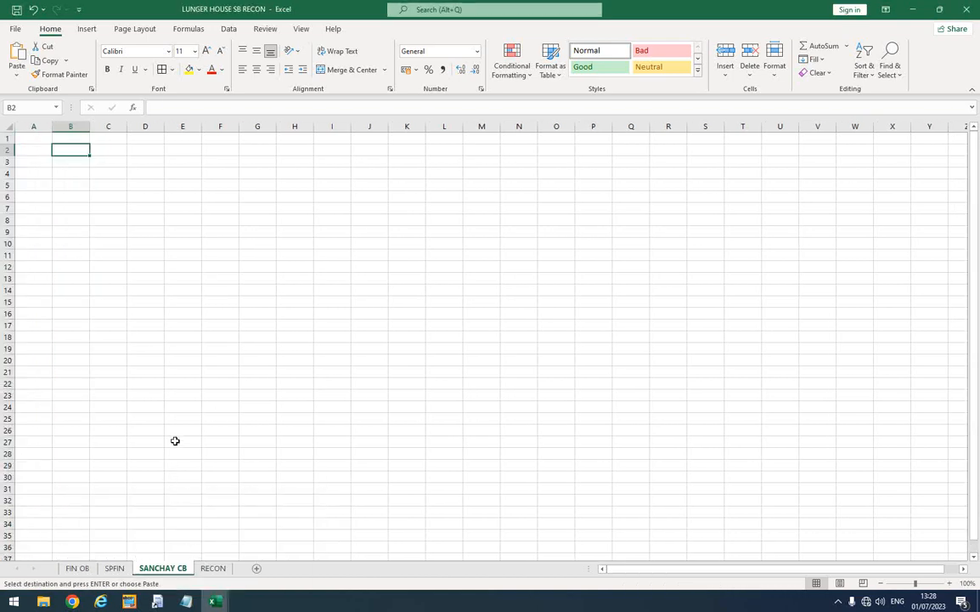
pyautogui.hotkey('ctrl', 'v')
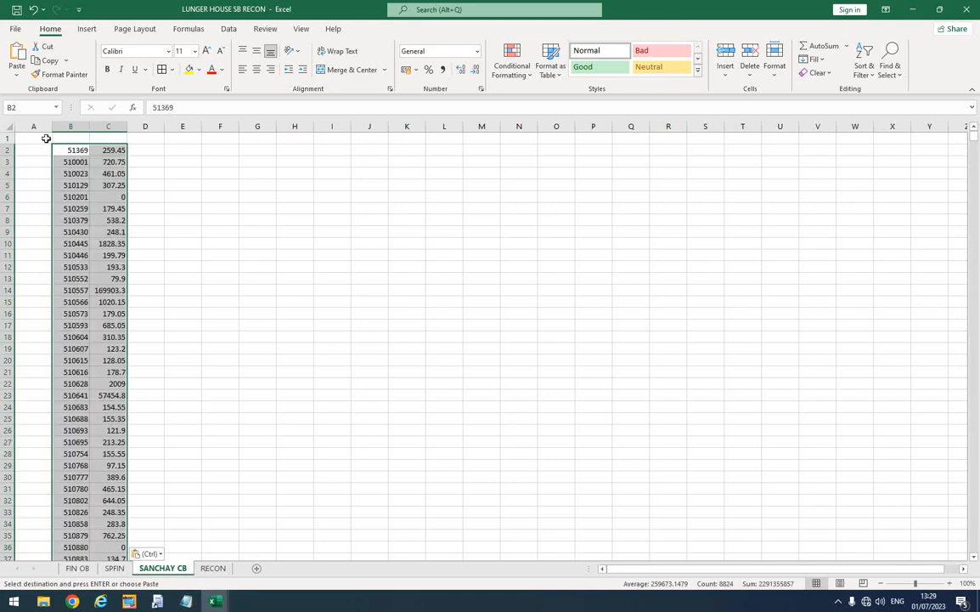
# - Enter the headers S.No, old No and Last Balance in cells A1 to C1 of the SANCHAY CB sheet
pyautogui.click(44, 138)
pyautogui.write('S.No')
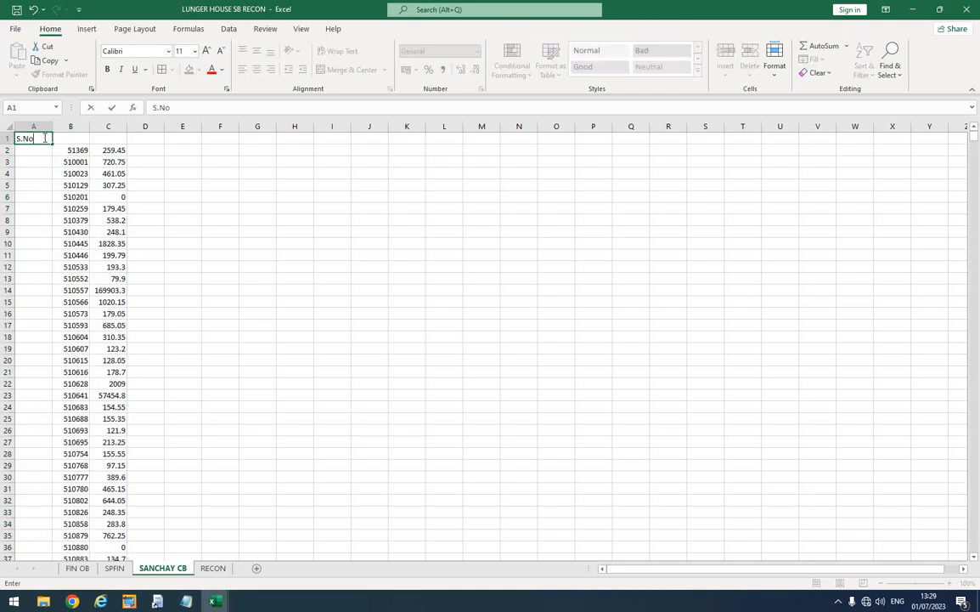
pyautogui.press('Tab')
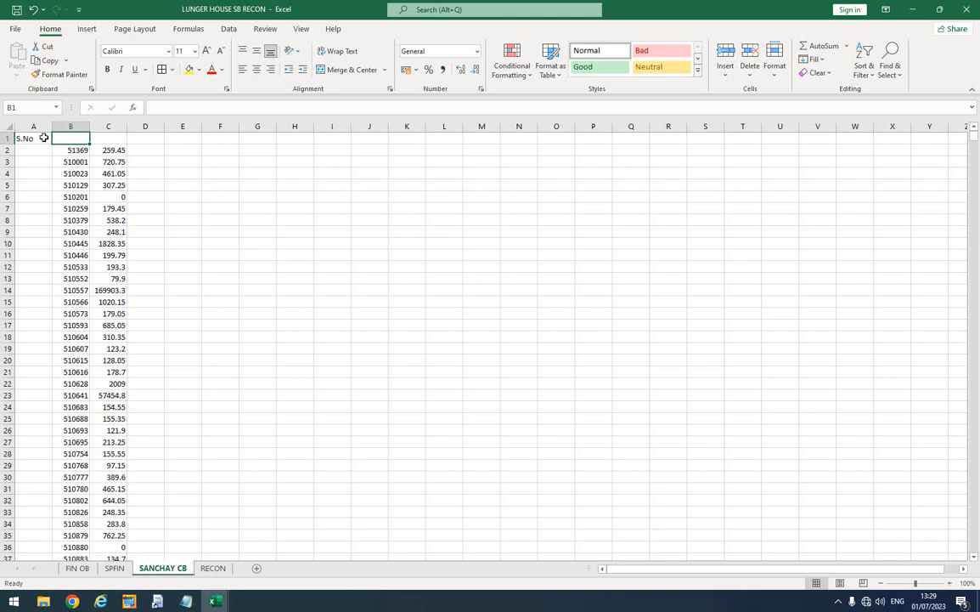
pyautogui.write('old No')
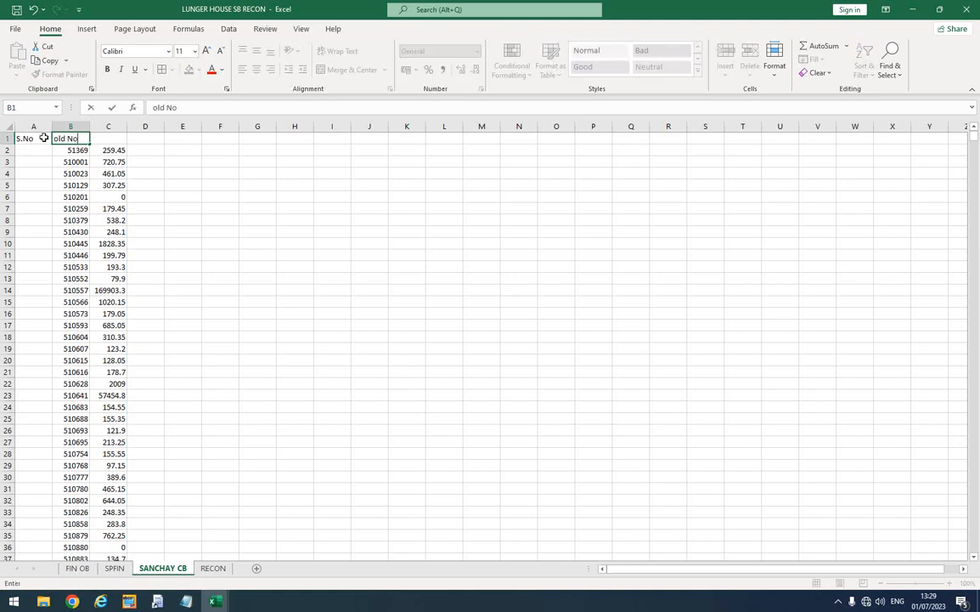
pyautogui.press('Tab')
pyautogui.write('Las')
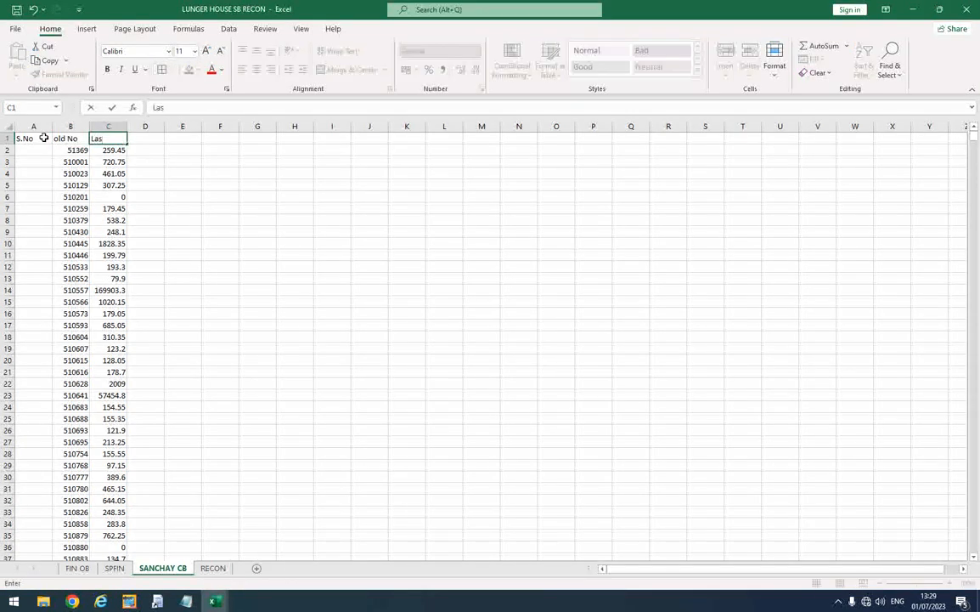
pyautogui.write('t Balance')
pyautogui.press('BackSpace')
pyautogui.press('BackSpace')
pyautogui.press('BackSpace')
pyautogui.write('nce')
pyautogui.press('Return')
# - Enter 1, 2 and 3 below the S.No header and fill the serial numbers down to the last account row
pyautogui.press('Left')
pyautogui.write('1')
pyautogui.press('Return')
pyautogui.write('2')
pyautogui.press('Return')
pyautogui.write('3')
pyautogui.press('Return')
pyautogui.moveTo(43, 150); pyautogui.dragTo(49, 174)
pyautogui.click(51, 174)
pyautogui.doubleClick(53, 179)
# - Make the SANCHAY CB header row bold and apply borders to the whole table
pyautogui.moveTo(34, 138); pyautogui.dragTo(118, 139)
pyautogui.hotkey('ctrl', 'b')
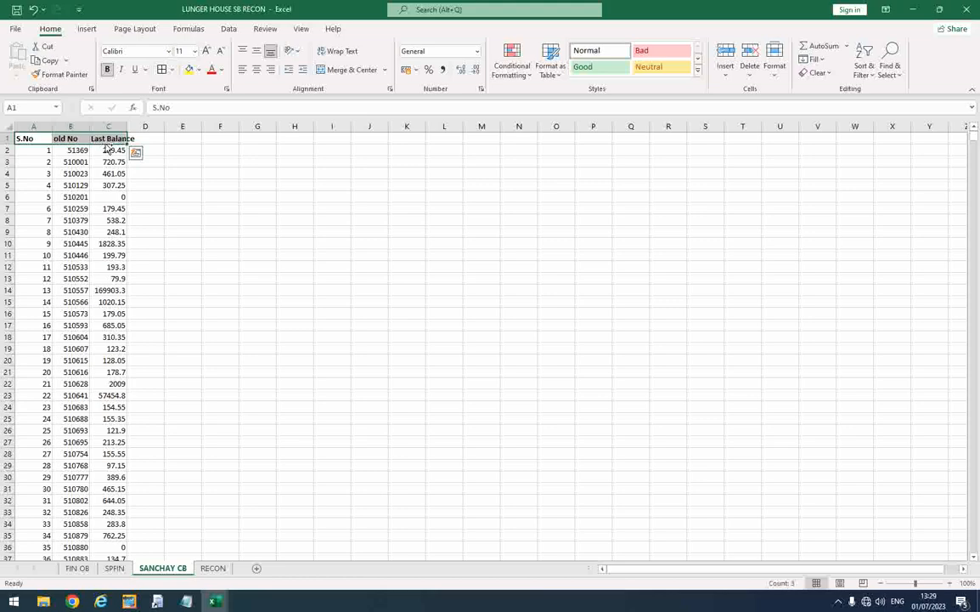
pyautogui.hotkey('ctrl', 'shift', 'Down')
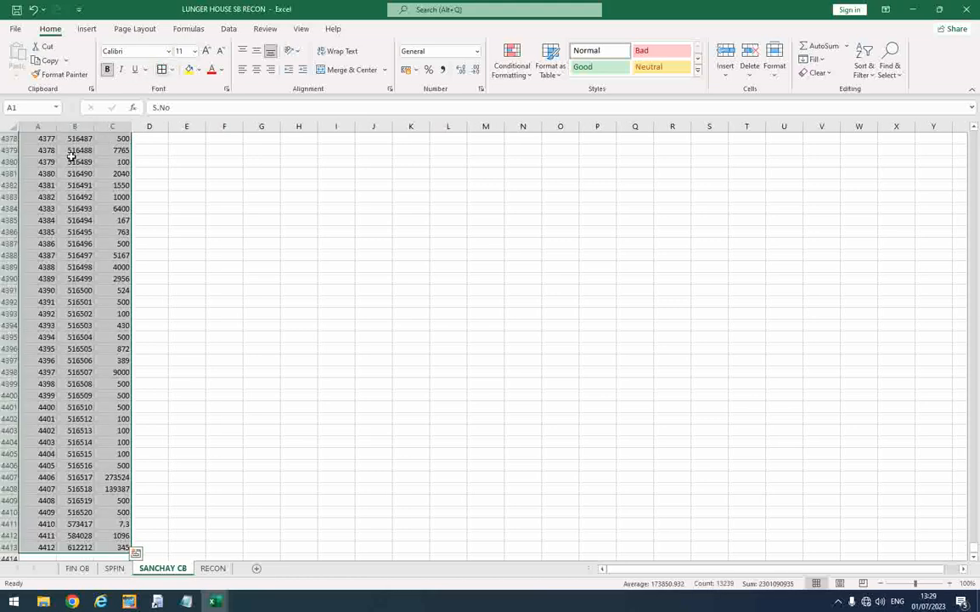
pyautogui.hotkey('ctrl', 'BackSpace')
# - Autofit the column widths of the SANCHAY CB sheet to their contents
pyautogui.click(9, 126)
pyautogui.doubleClick(50, 124)
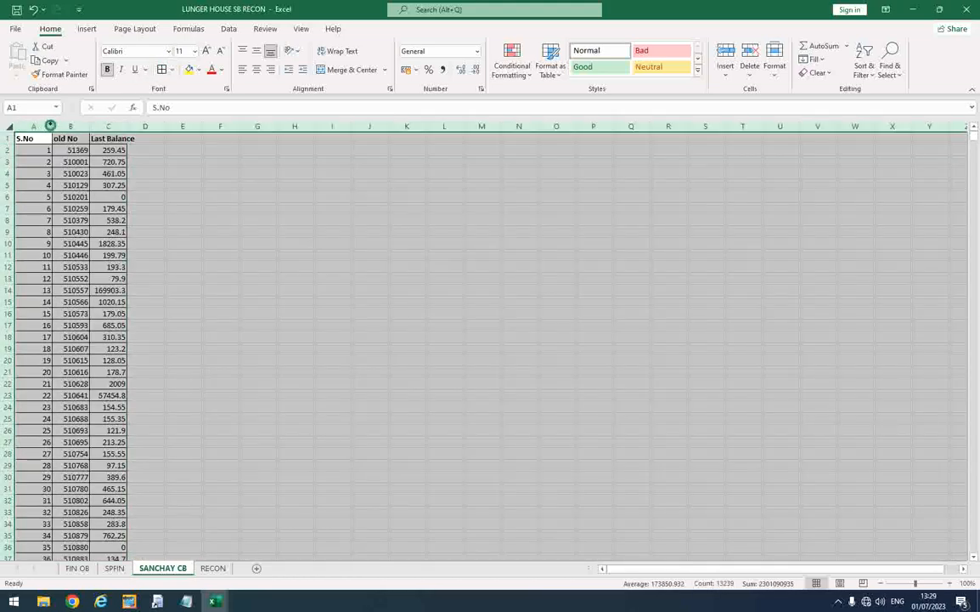
pyautogui.click(129, 257)
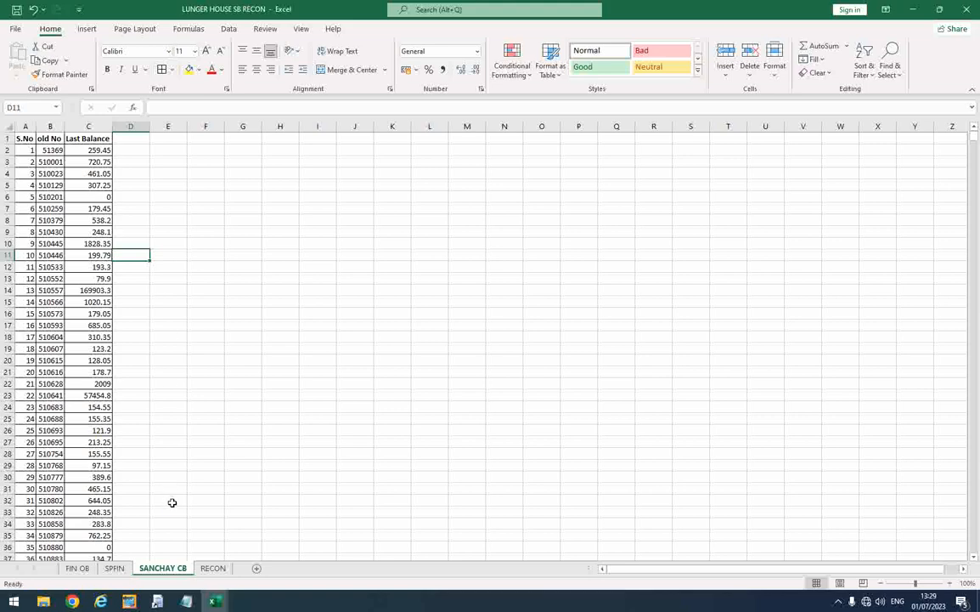
# - On the RECON sheet, enter the headers S.No, old A/c No and New A/c No in cells A1 to C1
pyautogui.click(207, 568)
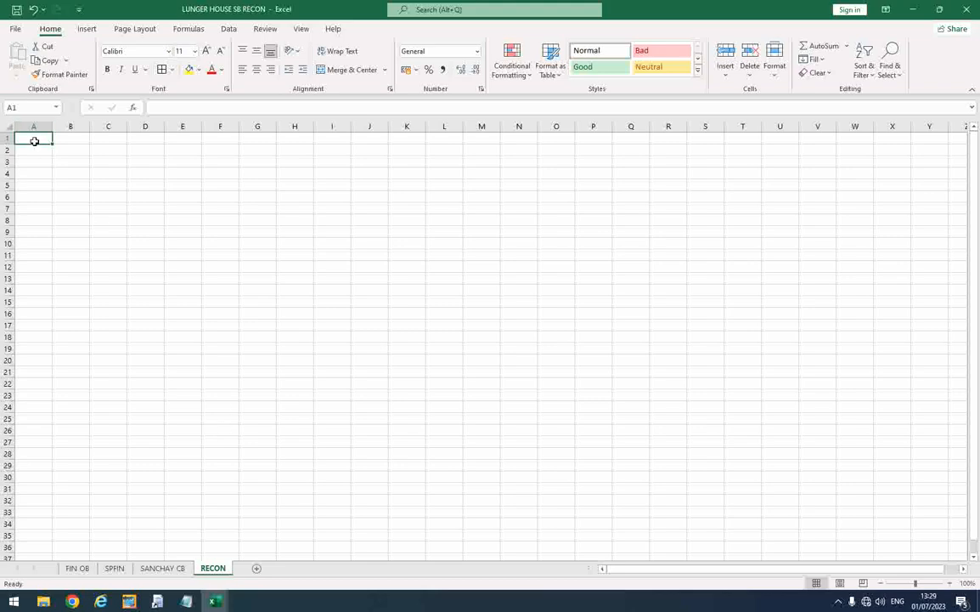
pyautogui.write('S.No')
pyautogui.press('Tab')
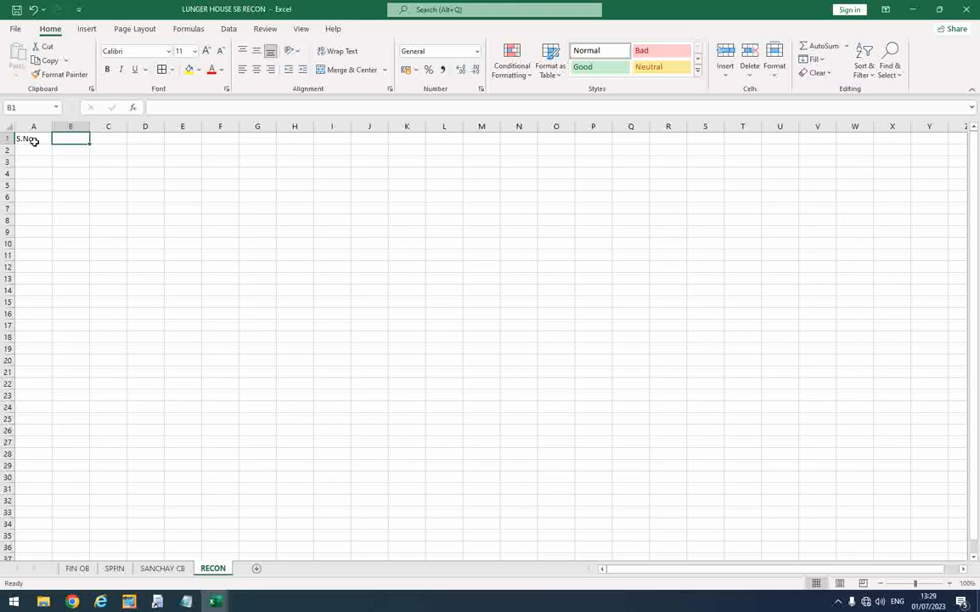
pyautogui.write('old A/c')
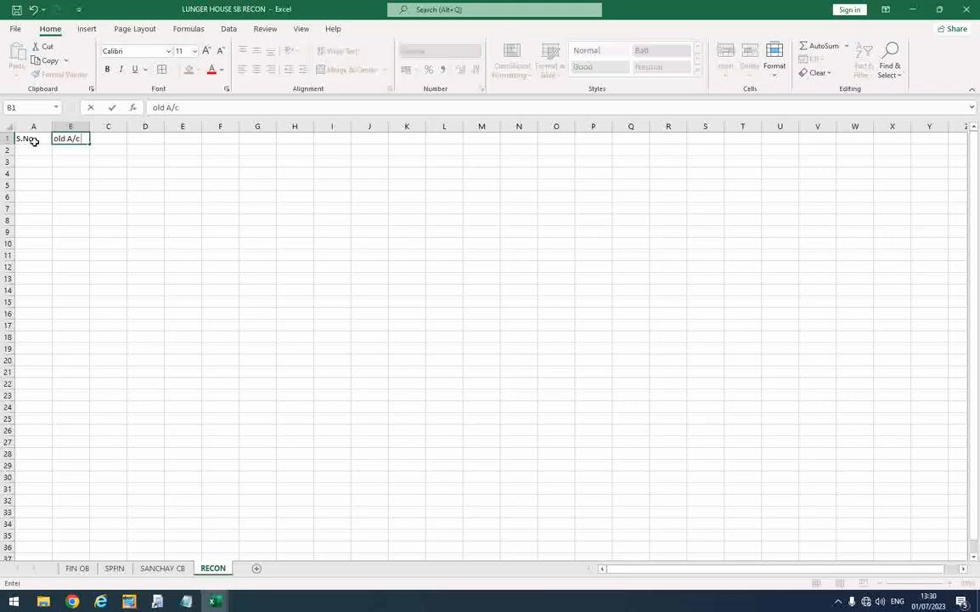
pyautogui.write(' No')
pyautogui.press('Tab')
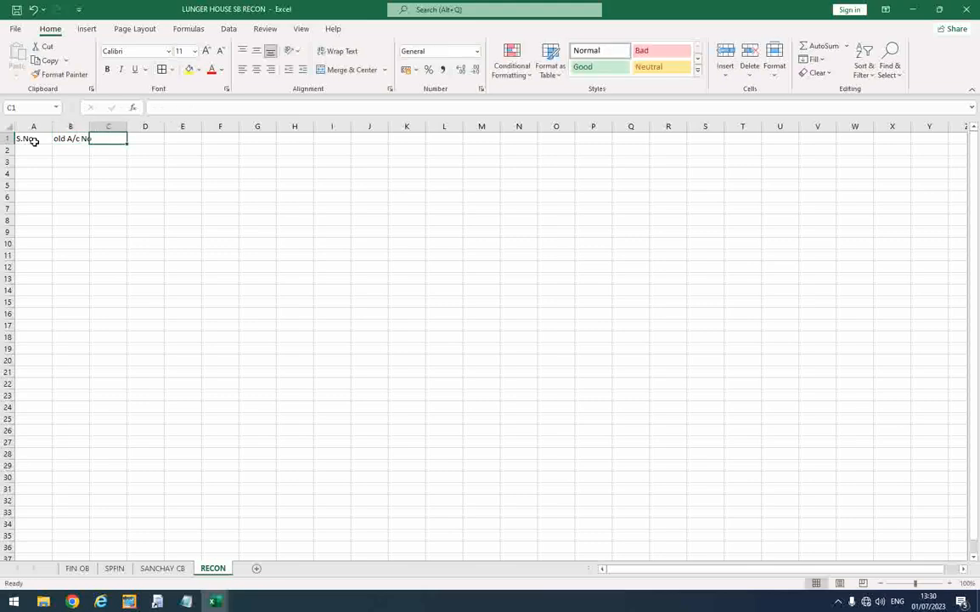
pyautogui.write('New A')
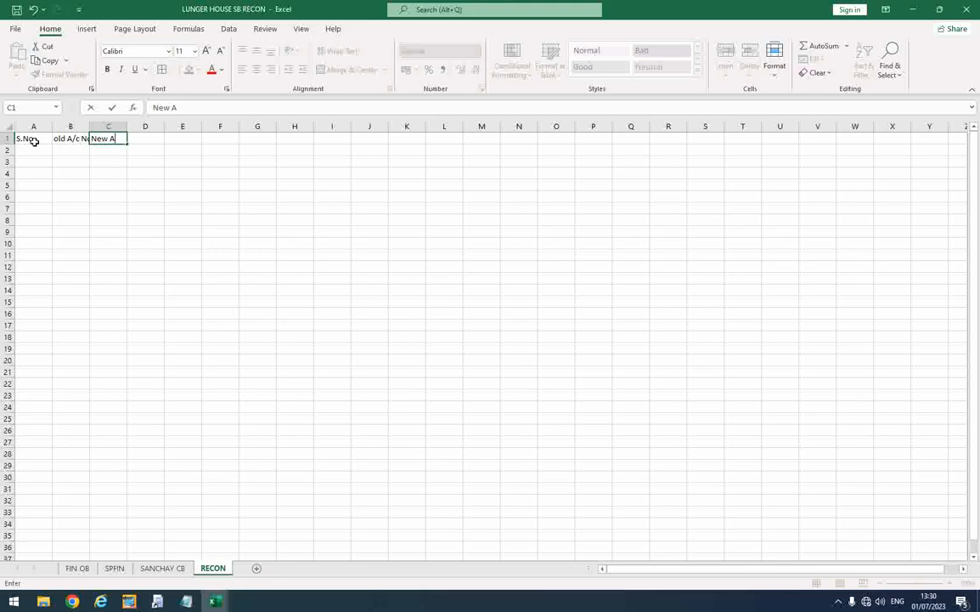
pyautogui.write('/c No')
pyautogui.press('Tab')
# - Enter the headers Fin OB, Sanchay CB, Difference and Remarks in cells D1 to G1
pyautogui.write('Fi')
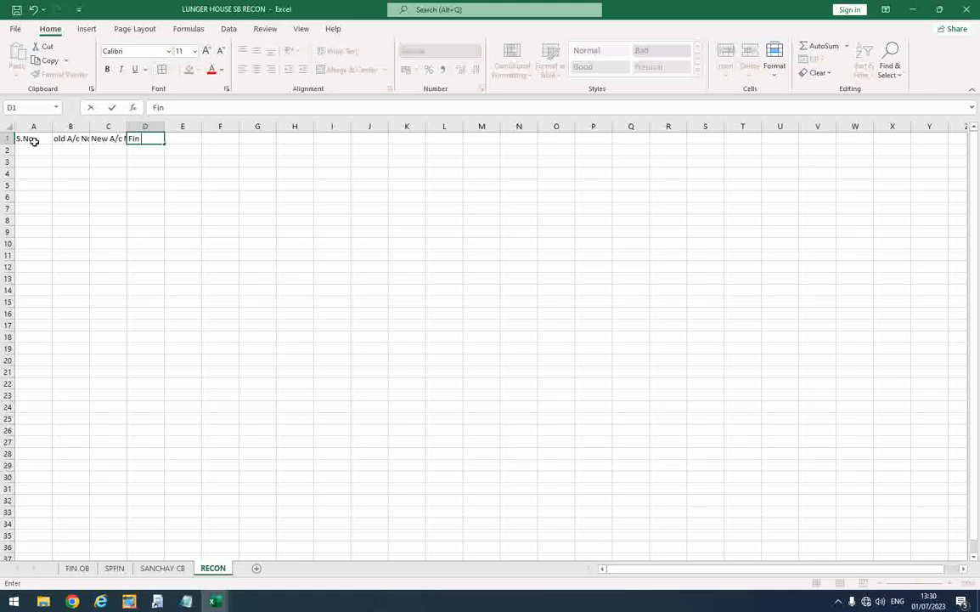
pyautogui.press('Tab')
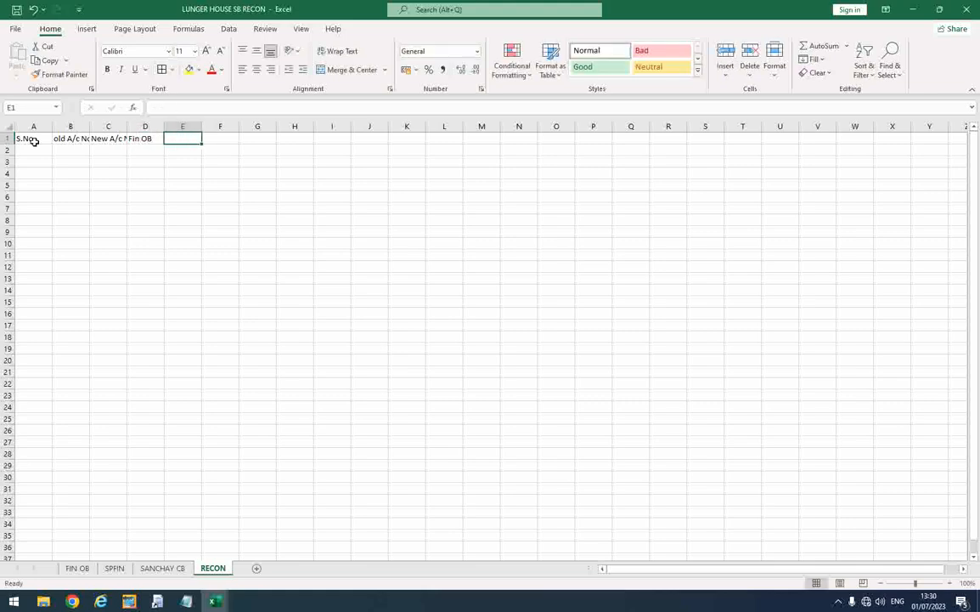
pyautogui.write('Sanchay CB')
pyautogui.press('Tab')
pyautogui.write('Di')
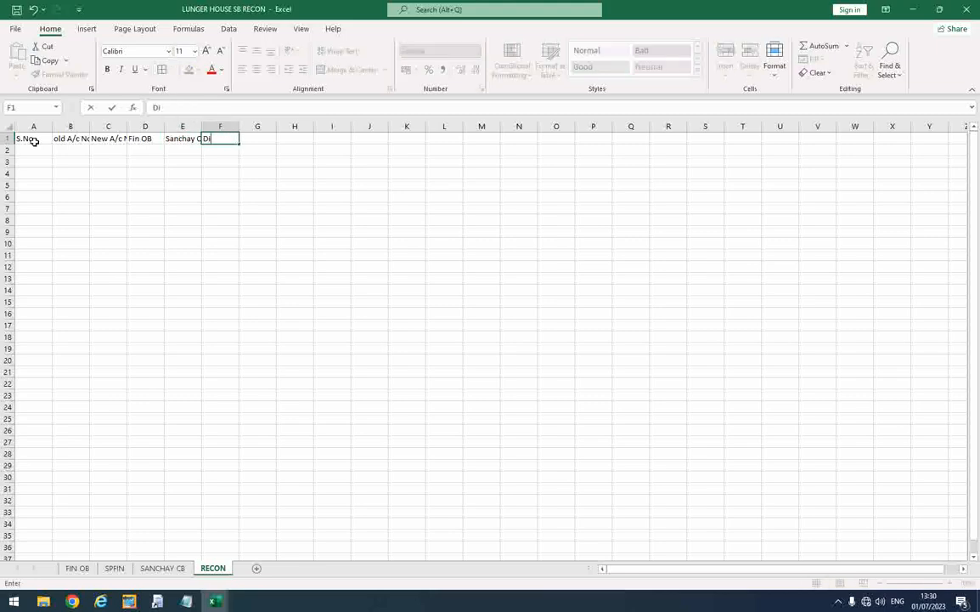
pyautogui.write('fference')
pyautogui.press('Tab')
pyautogui.write('Rema')
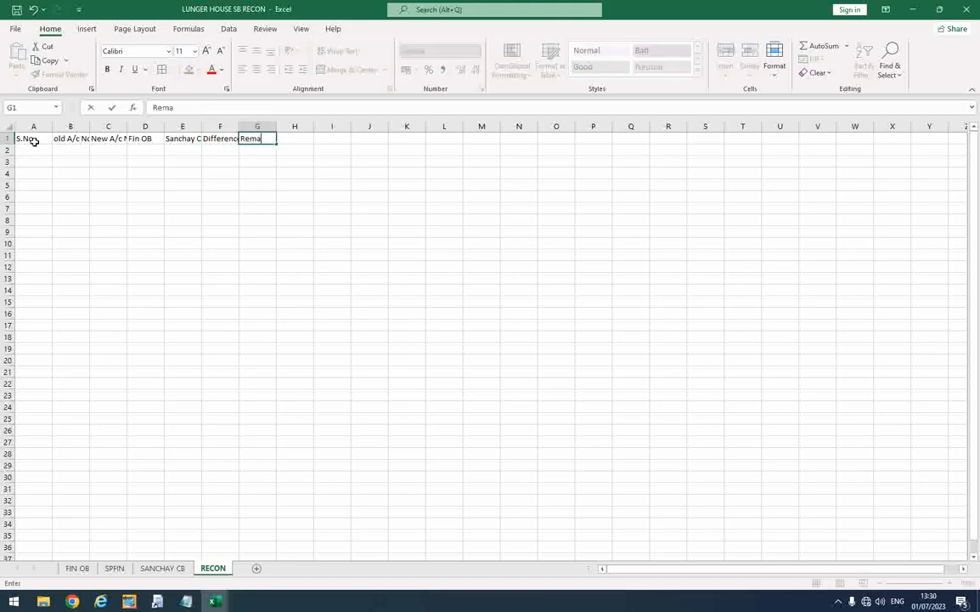
pyautogui.write('krs')
pyautogui.press('BackSpace')
pyautogui.press('BackSpace')
pyautogui.press('Return')
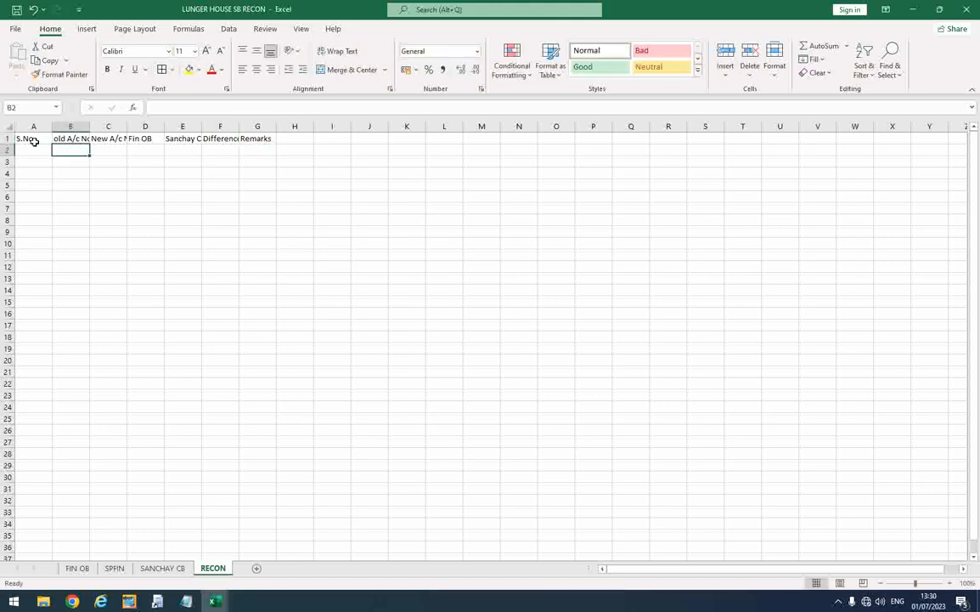
# - Autofit the RECON columns and format the header row with bold text and borders
pyautogui.click(8, 126)
pyautogui.doubleClick(51, 125)
pyautogui.moveTo(34, 140); pyautogui.dragTo(255, 138)
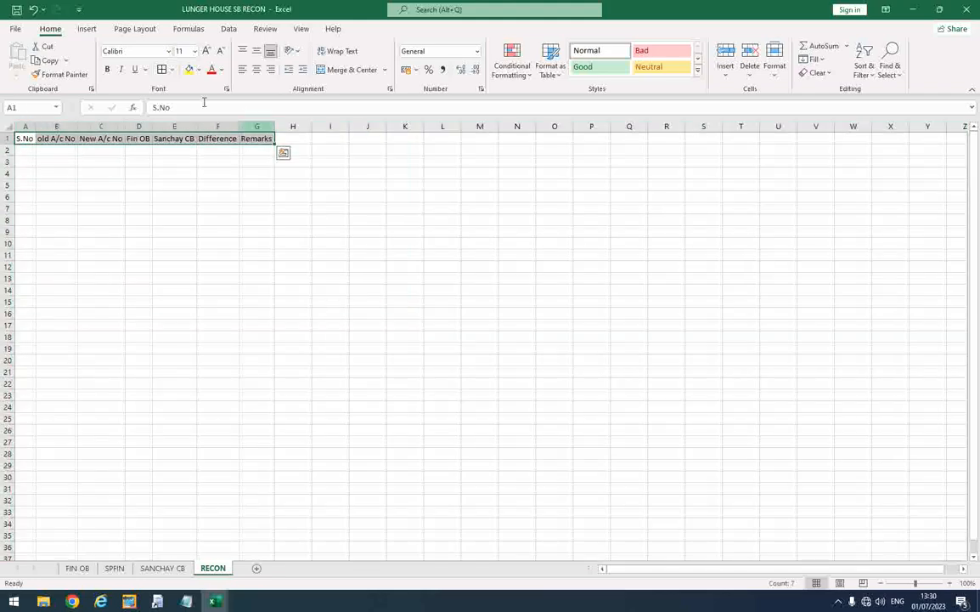
pyautogui.click(107, 70)
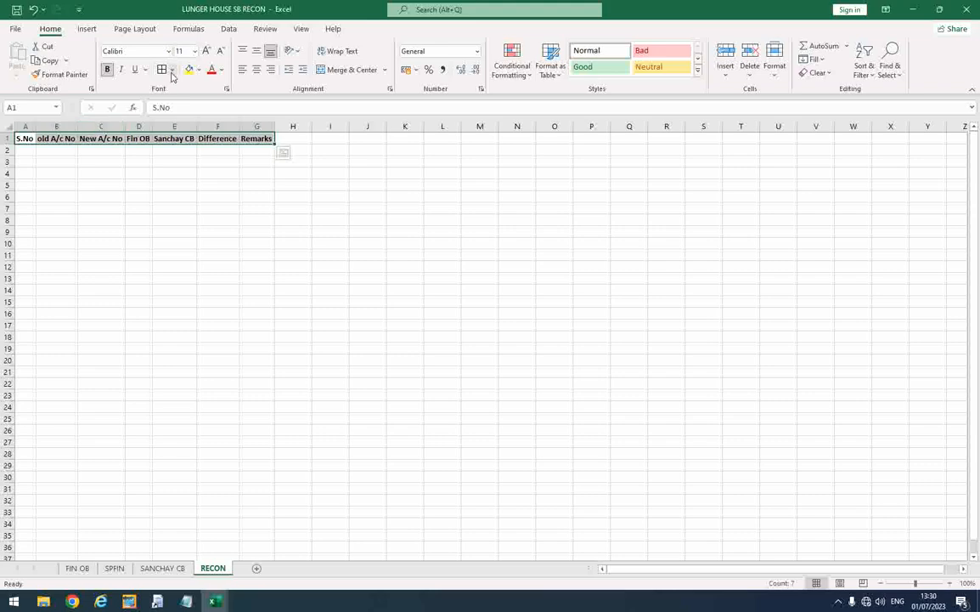
pyautogui.click(54, 150)
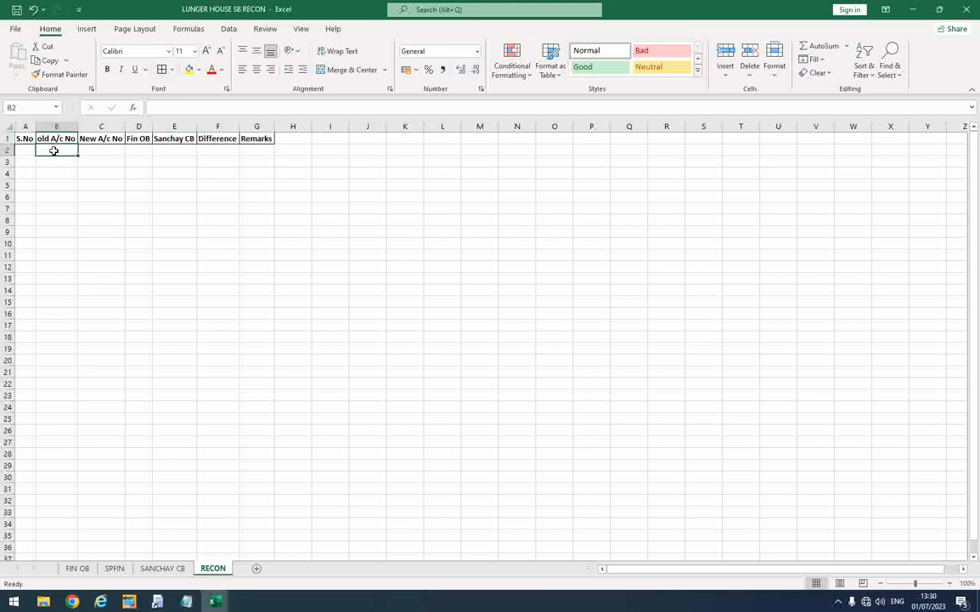
# - Examine the last rows of the FIN OB and SANCHAY CB sheets to compare how many accounts each one lists
pyautogui.moveTo(54, 149); pyautogui.dragTo(44, 265)
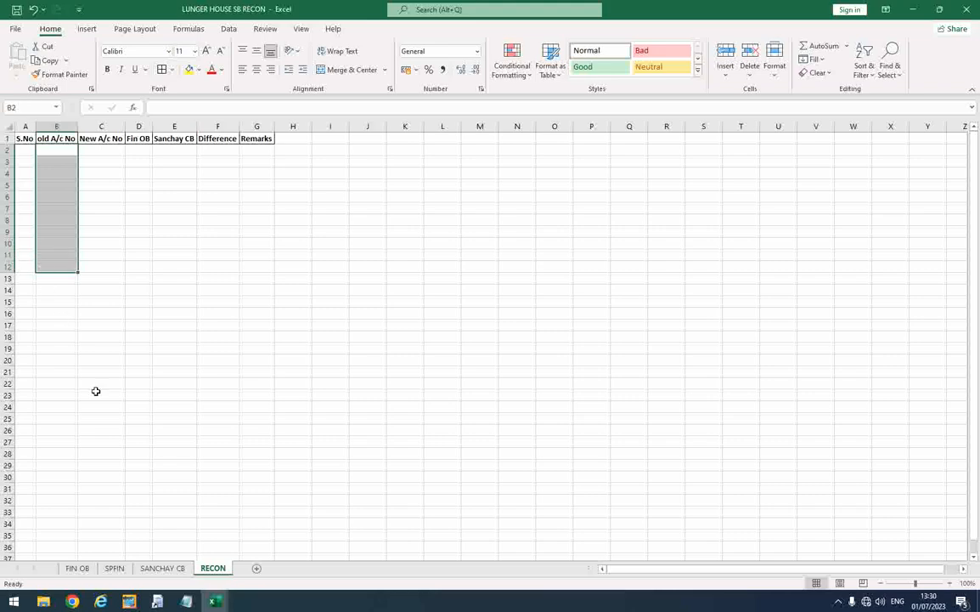
pyautogui.click(78, 567)
pyautogui.click(53, 478)
pyautogui.hotkey('ctrl', 'Down')
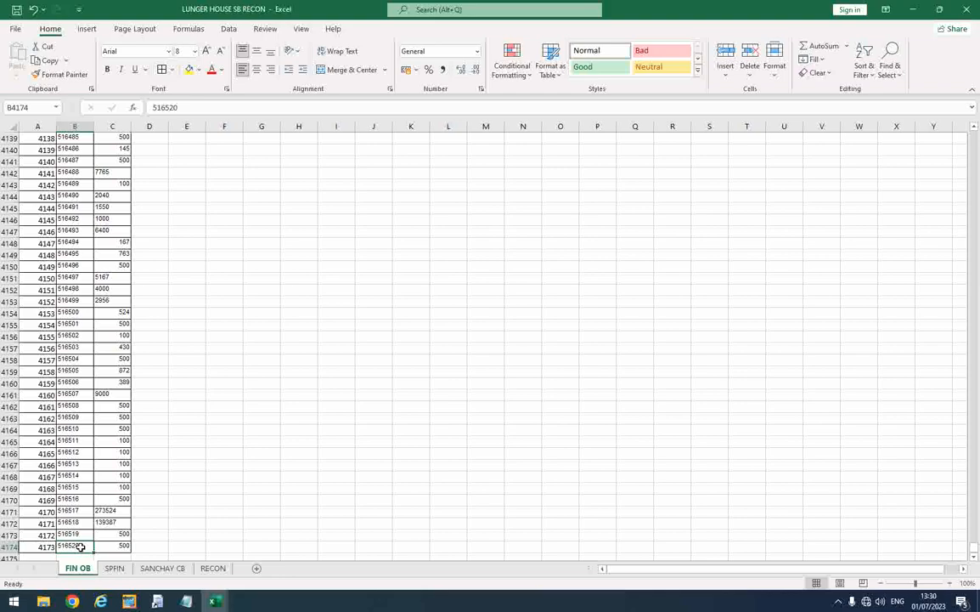
pyautogui.moveTo(81, 546); pyautogui.dragTo(112, 546)
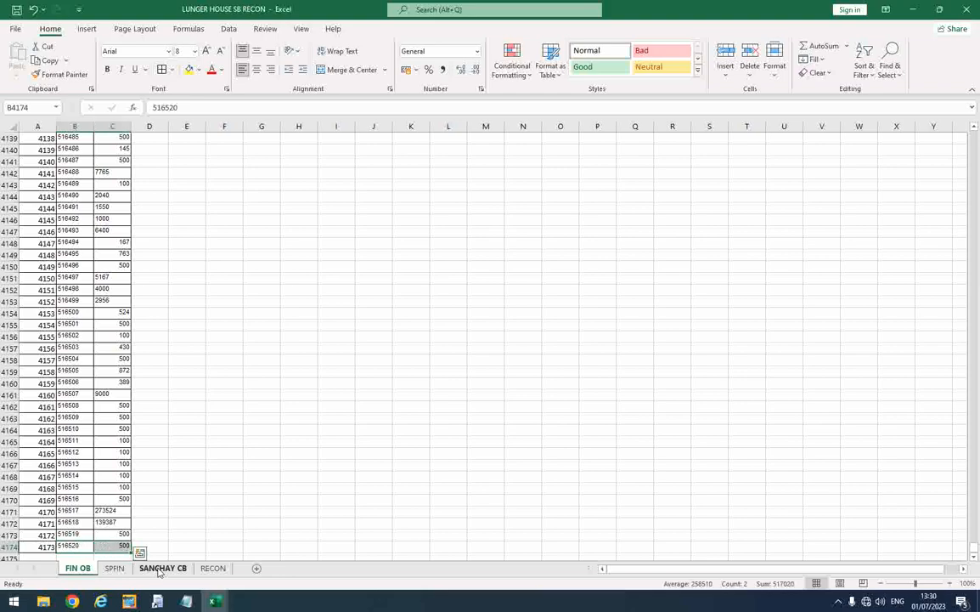
pyautogui.click(158, 568)
pyautogui.click(56, 512)
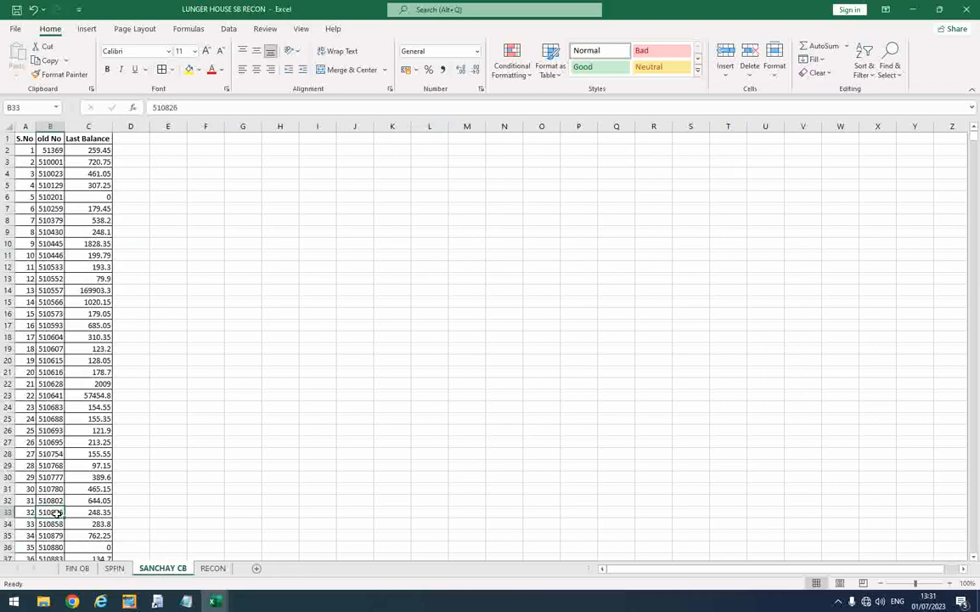
pyautogui.hotkey('ctrl', 'Down')
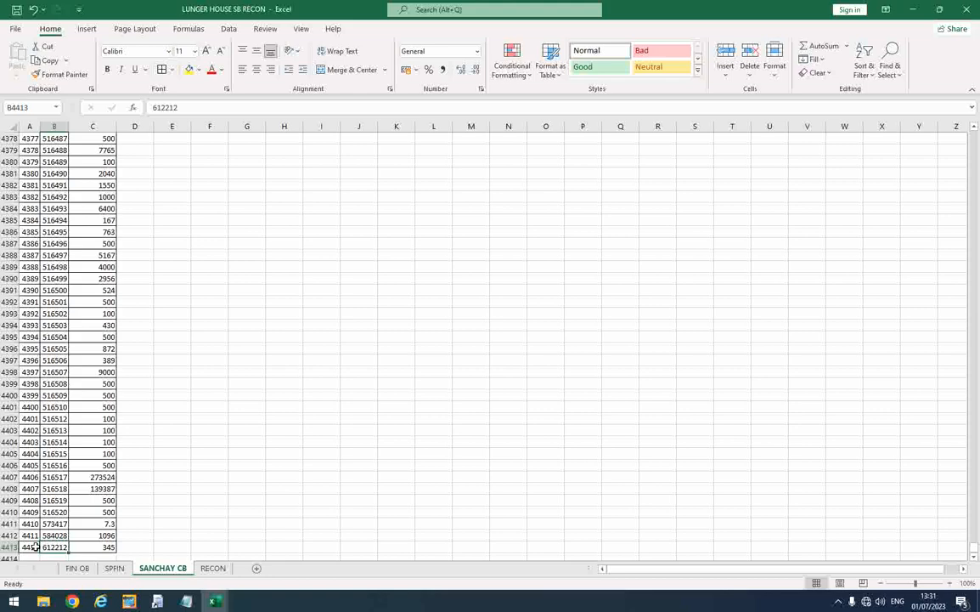
pyautogui.press('Left')
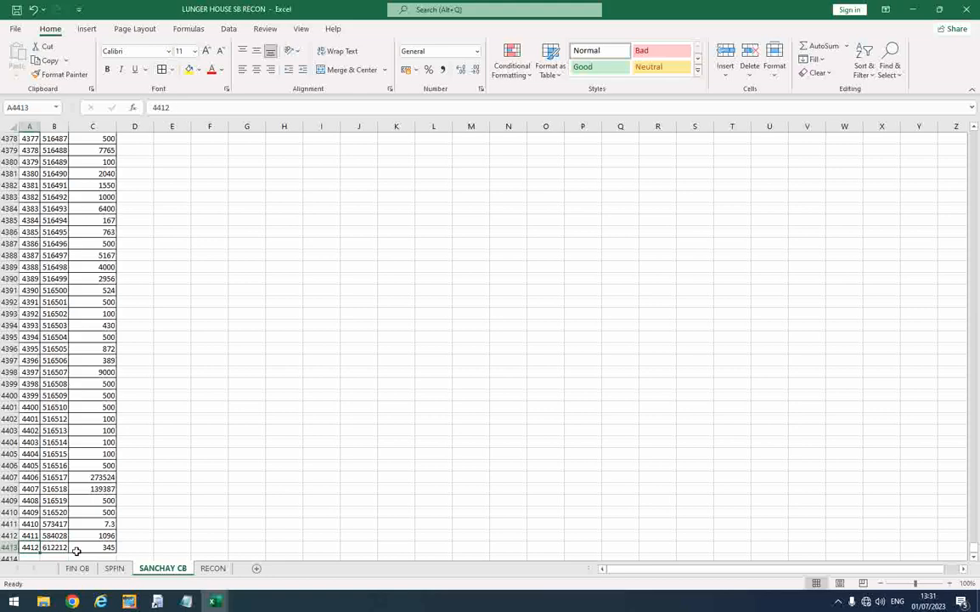
# - Copy all account numbers from the A/c No column of FIN OB into column A of a new sheet
pyautogui.click(78, 568)
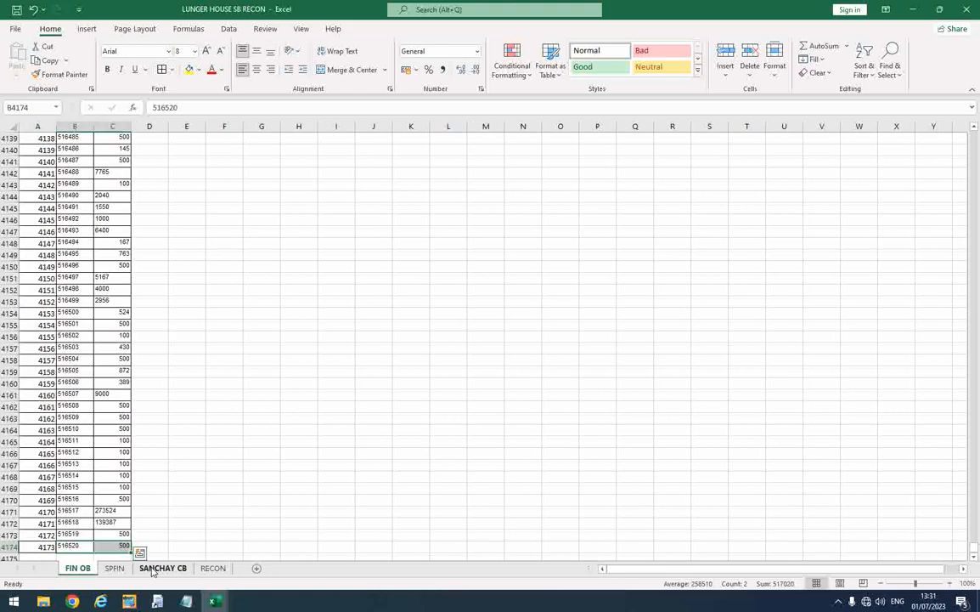
pyautogui.click(152, 569)
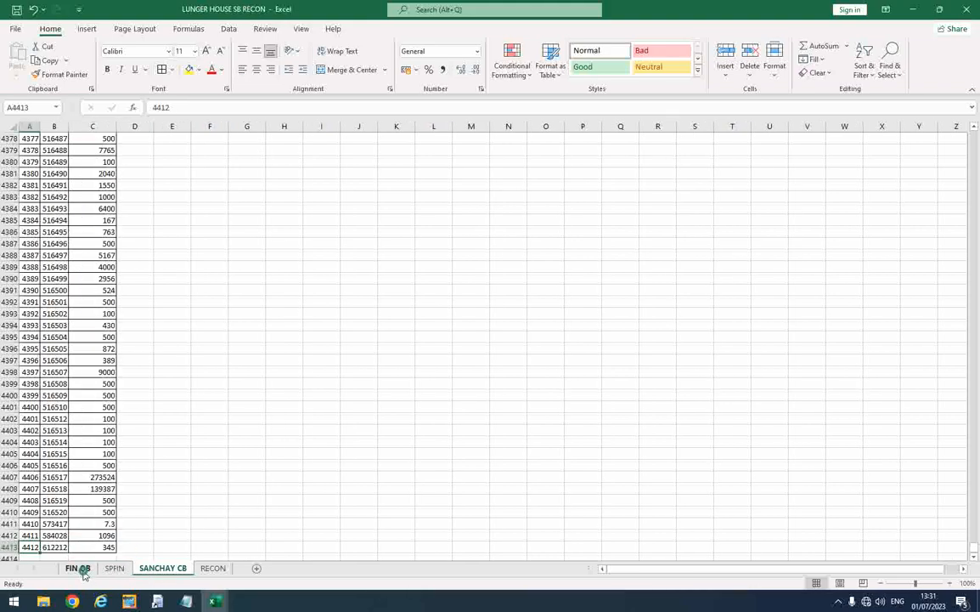
pyautogui.click(78, 568)
pyautogui.click(71, 139)
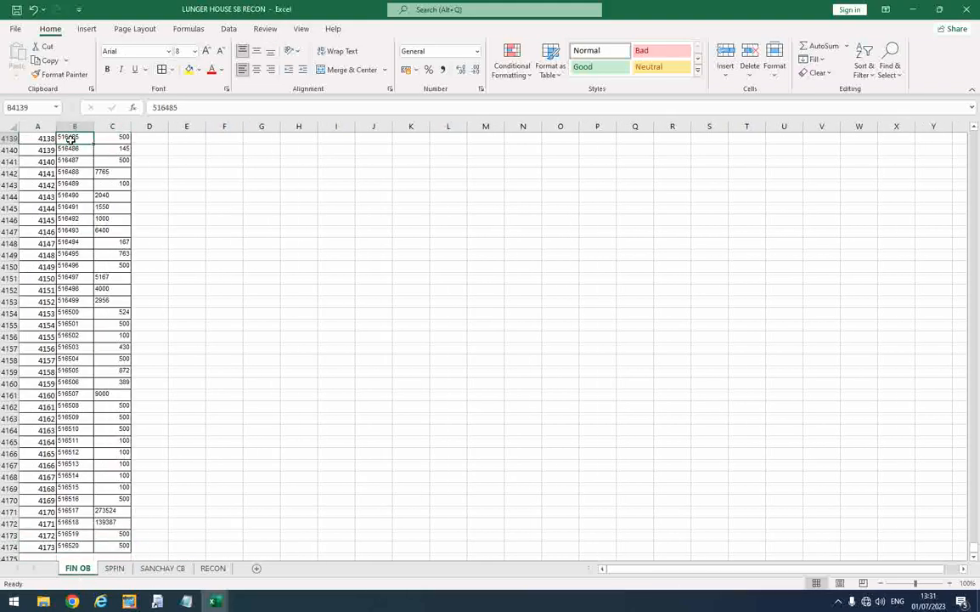
pyautogui.hotkey('ctrl', 'Up')
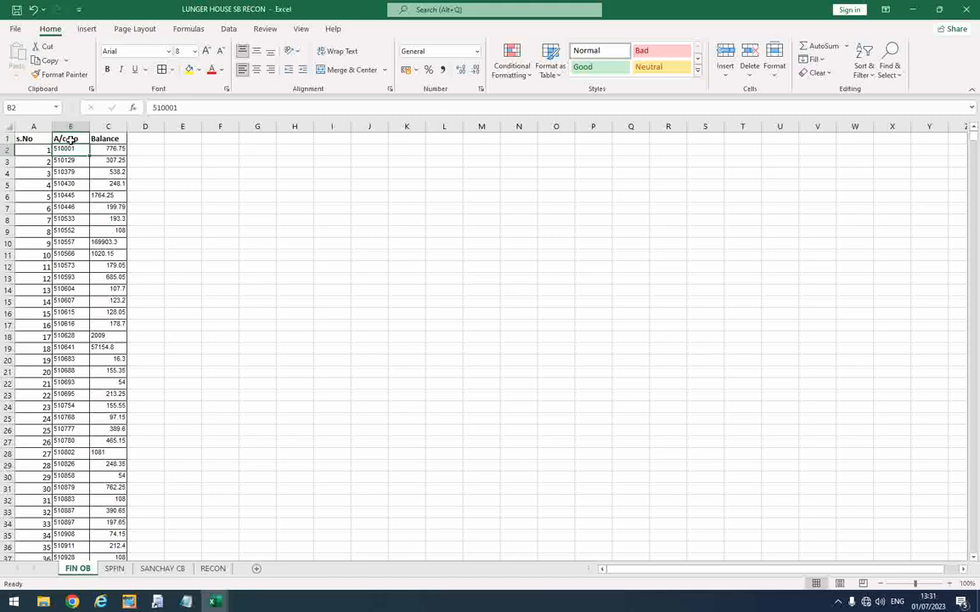
pyautogui.hotkey('ctrl', 'shift', 'Down')
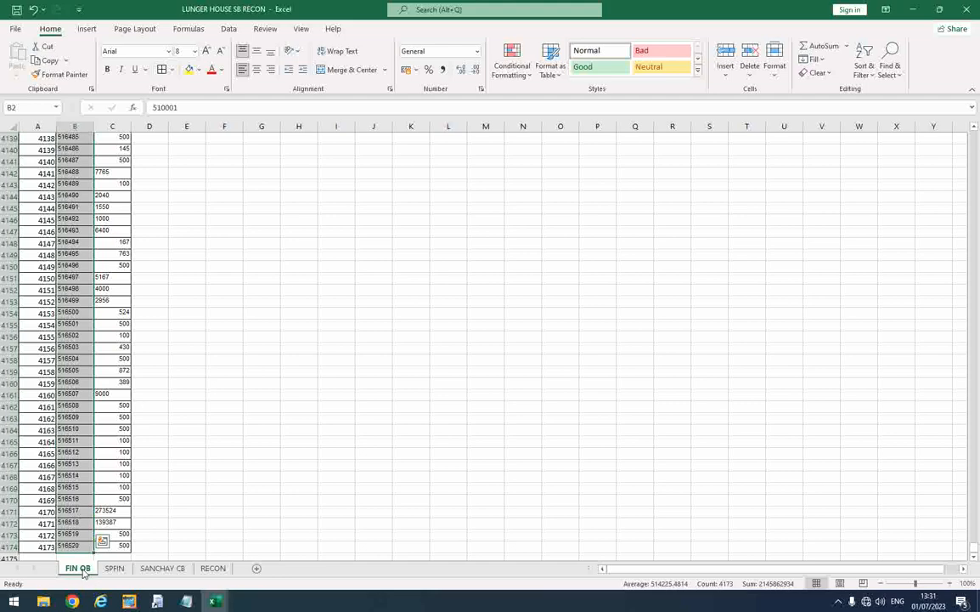
pyautogui.hotkey('ctrl', 'c')
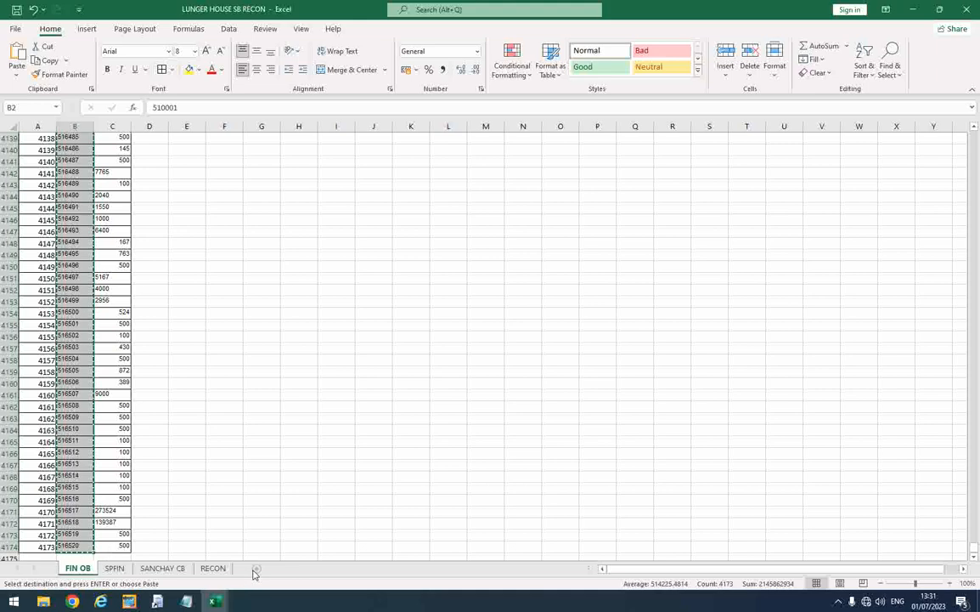
pyautogui.click(284, 567)
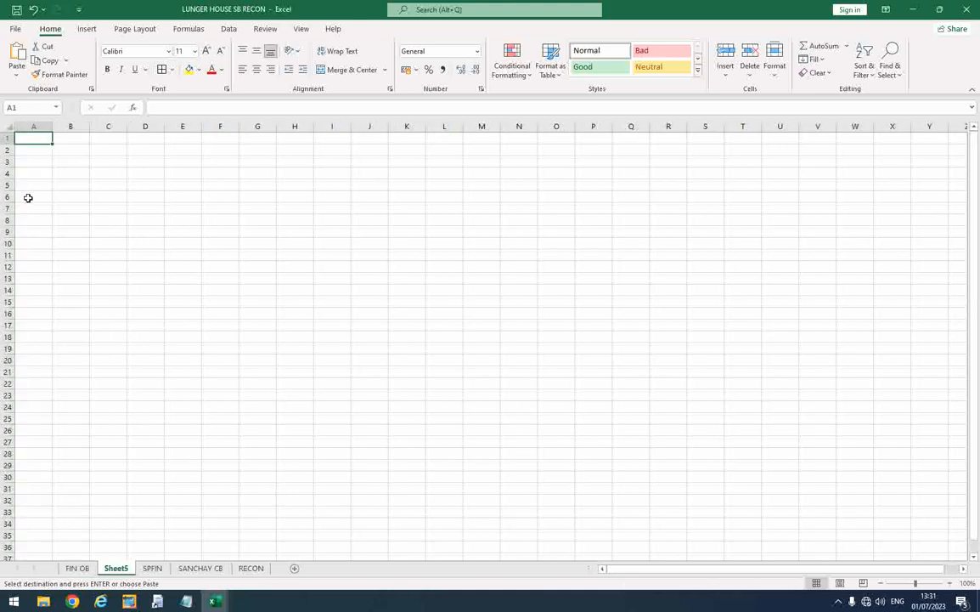
pyautogui.hotkey('ctrl', 'v')
# - Select the first empty cell below the copied numbers, A4174, and move Sheet5 after the RECON sheet
pyautogui.click(43, 245)
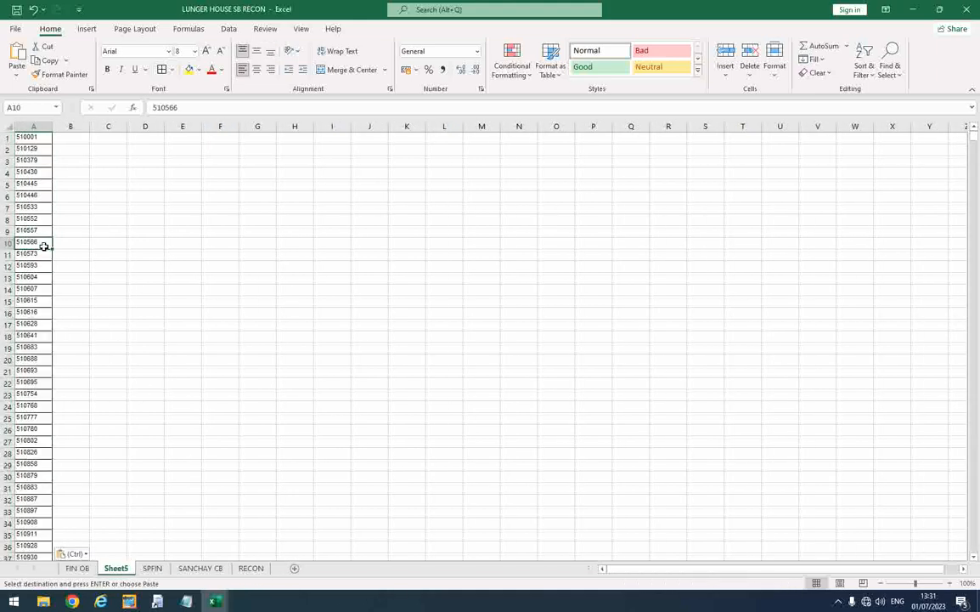
pyautogui.press('ctrl')
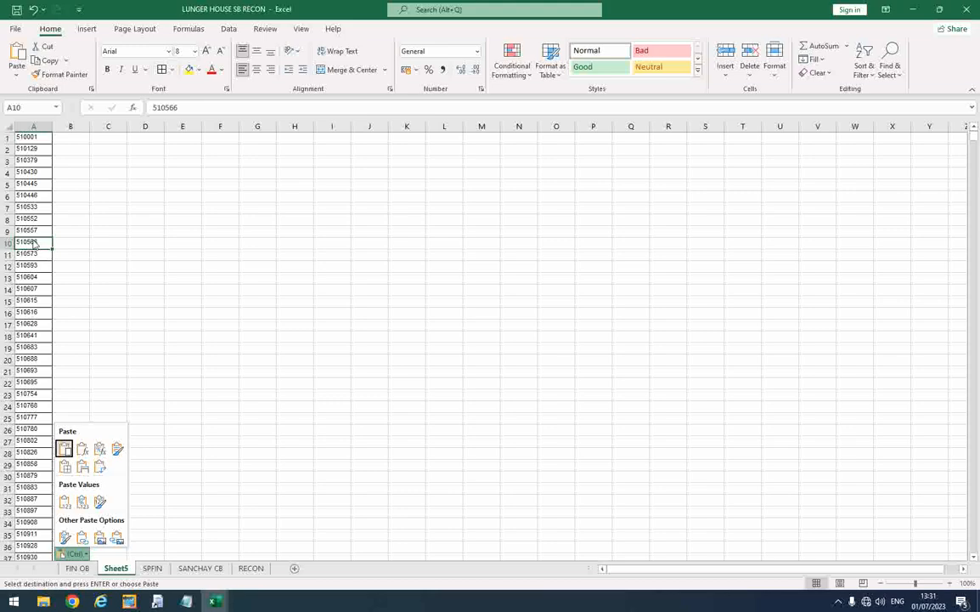
pyautogui.press('ctrl')
pyautogui.hotkey('ctrl', 'Down')
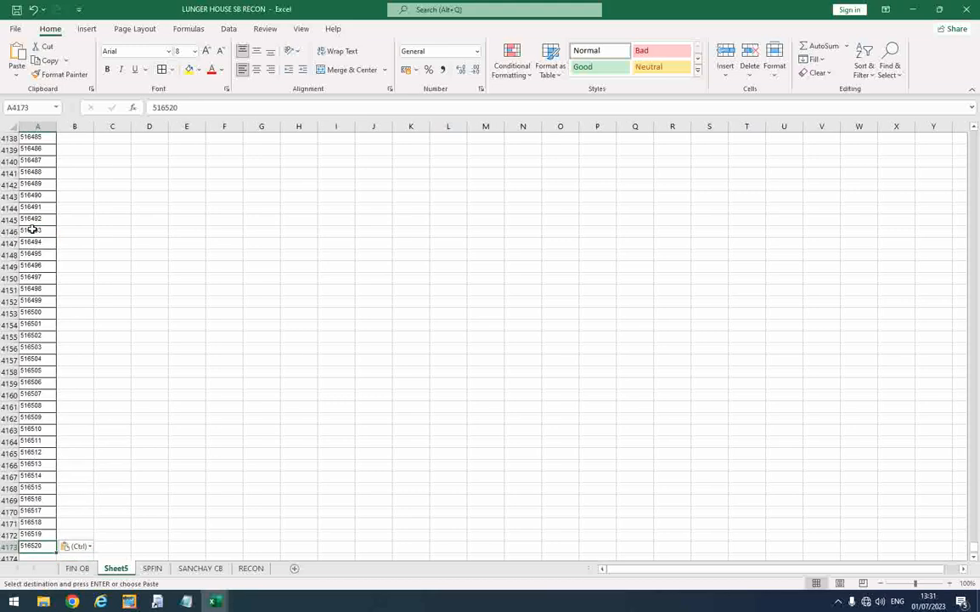
pyautogui.press('Down')
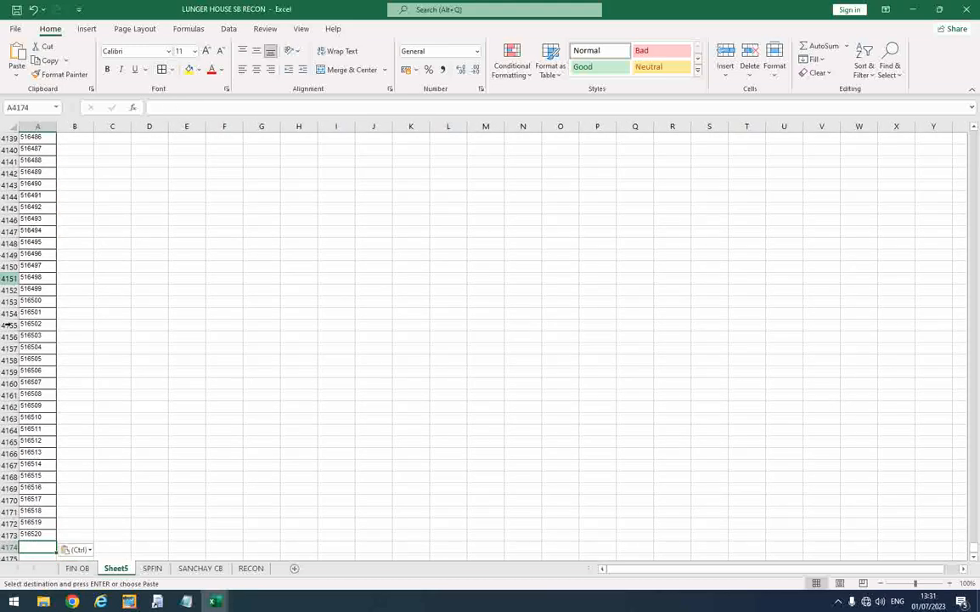
pyautogui.moveTo(117, 567); pyautogui.dragTo(277, 567)
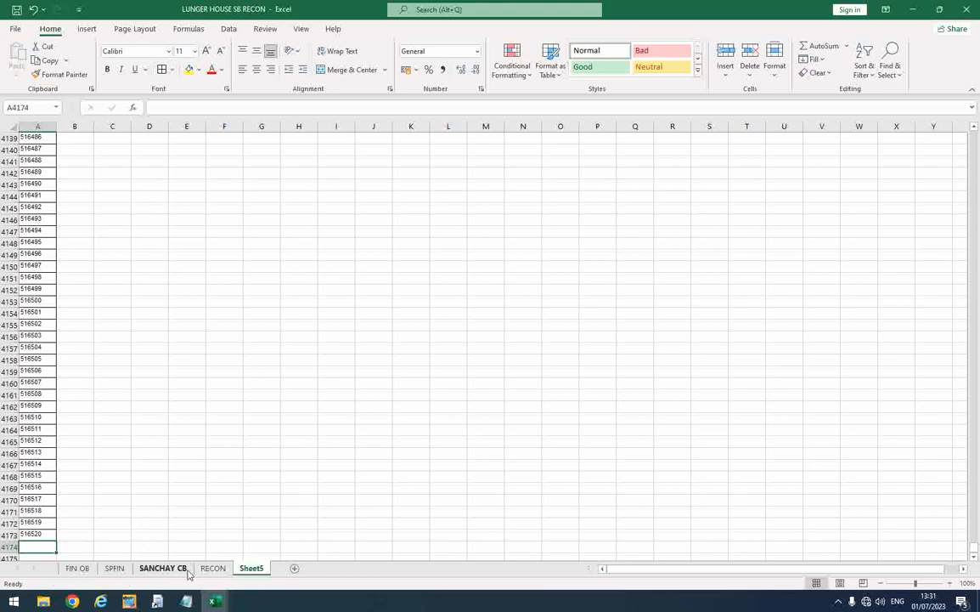
# - Copy all old account numbers from SANCHAY CB and append them in Sheet5 starting at cell A4174
pyautogui.click(176, 569)
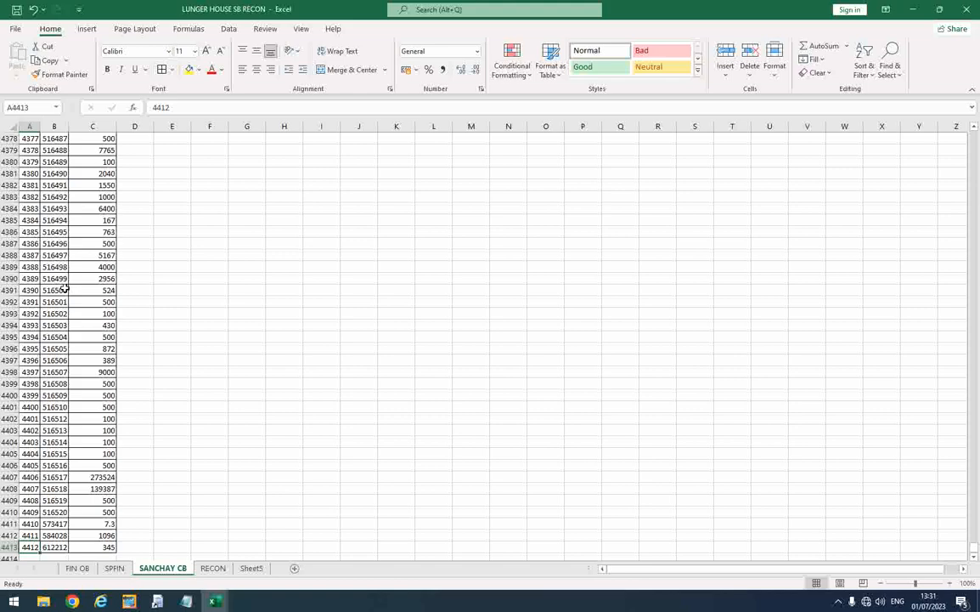
pyautogui.click(65, 290)
pyautogui.hotkey('ctrl', 'Up')
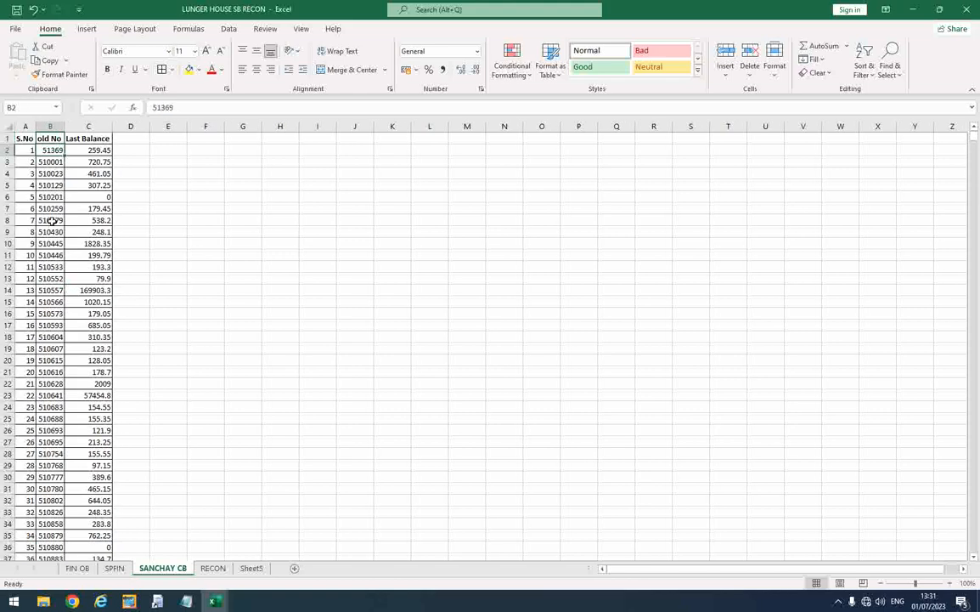
pyautogui.hotkey('ctrl', 'shift', 'Down')
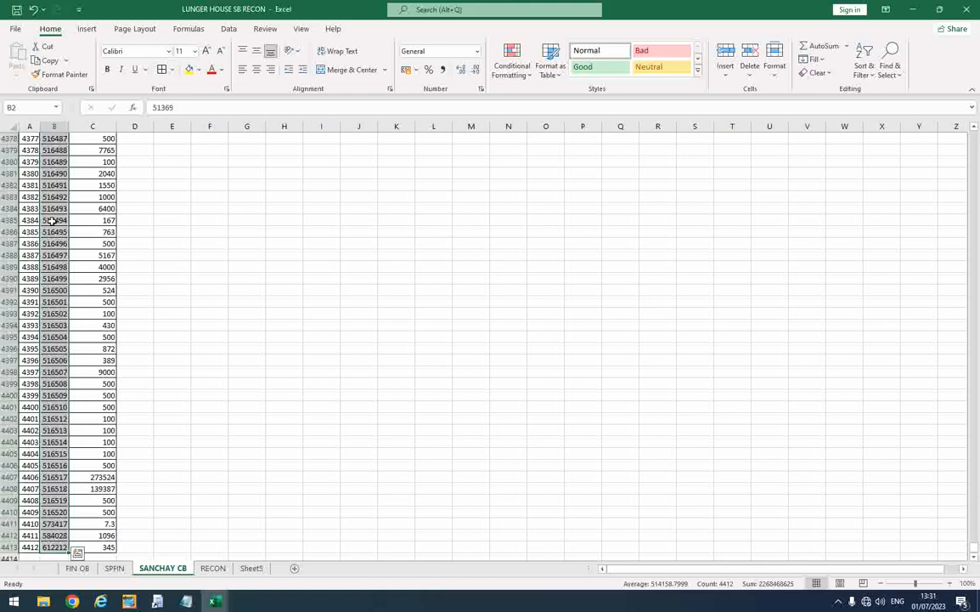
pyautogui.hotkey('ctrl', 'c')
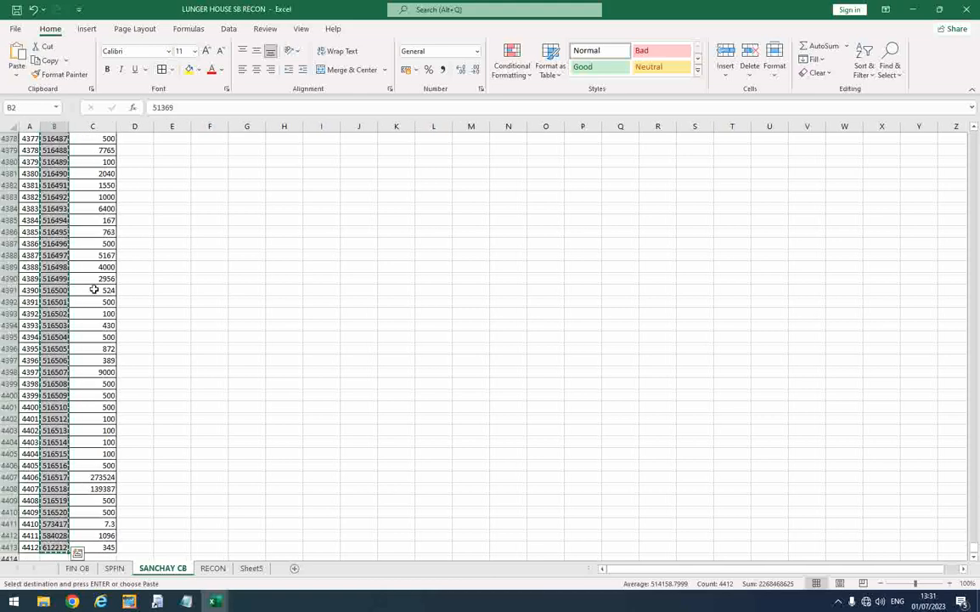
pyautogui.click(250, 568)
pyautogui.hotkey('ctrl', 'v')
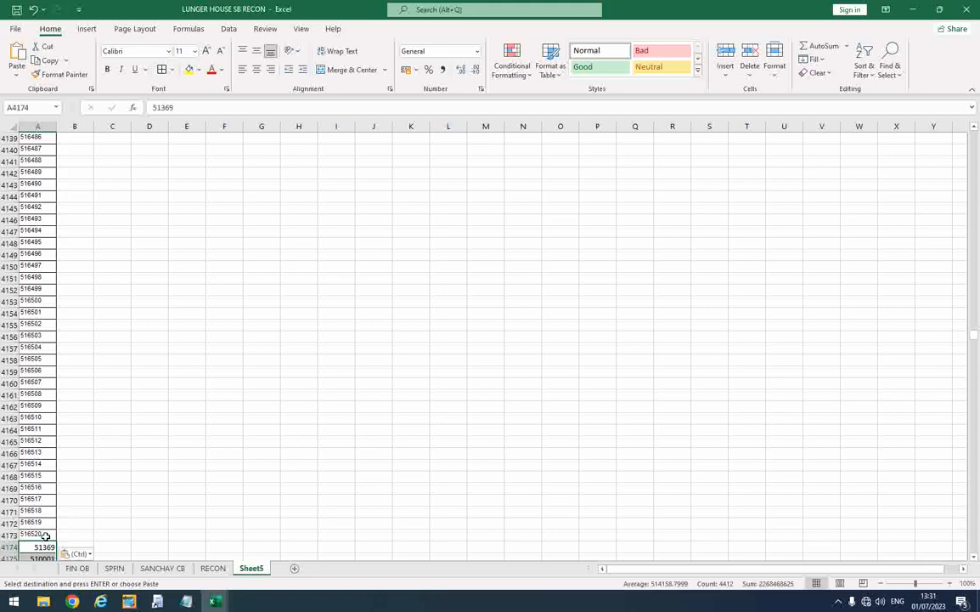
# - Remove the duplicate values from column A of Sheet5 and sort the column in ascending order
pyautogui.click(46, 126)
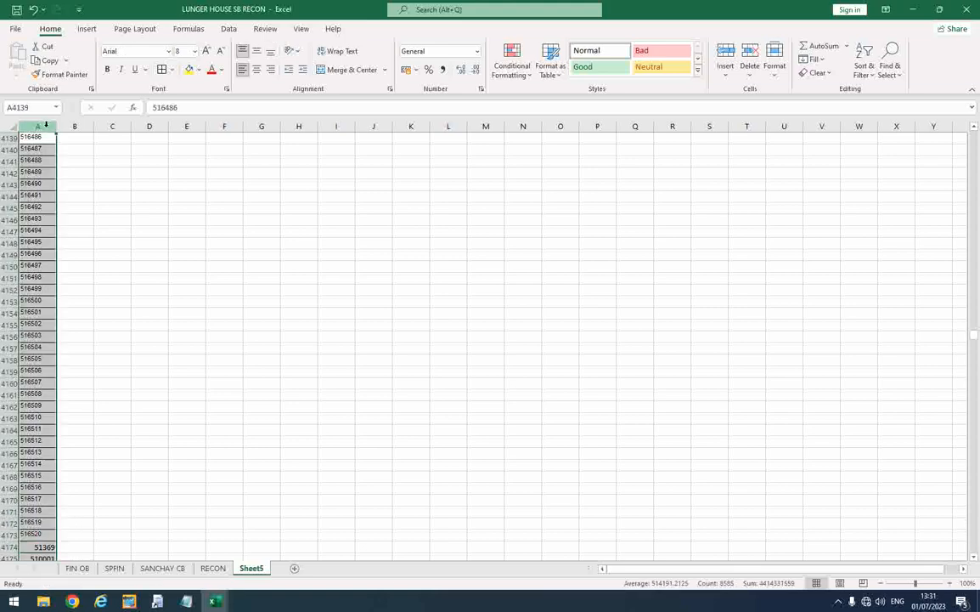
pyautogui.click(229, 28)
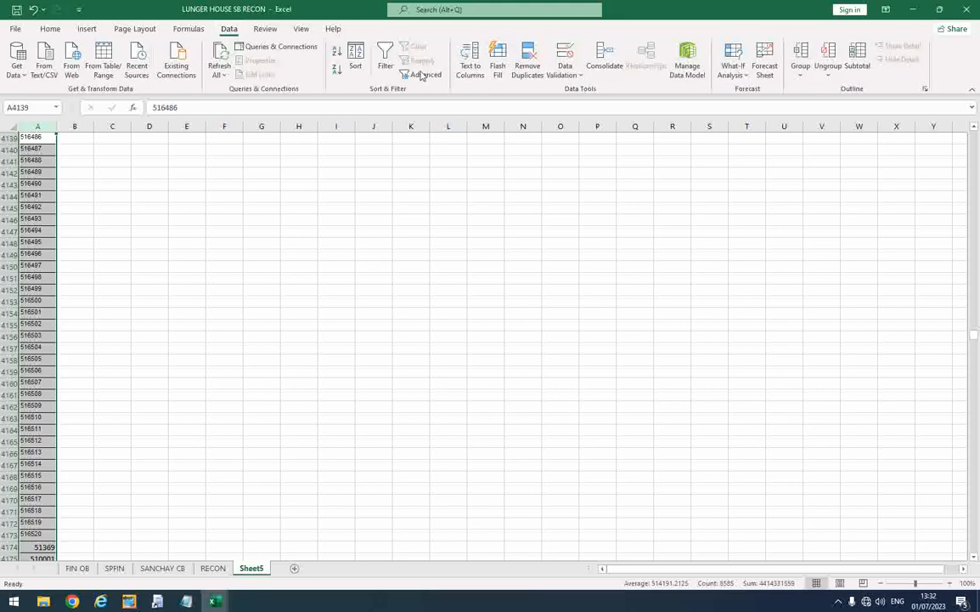
pyautogui.click(528, 70)
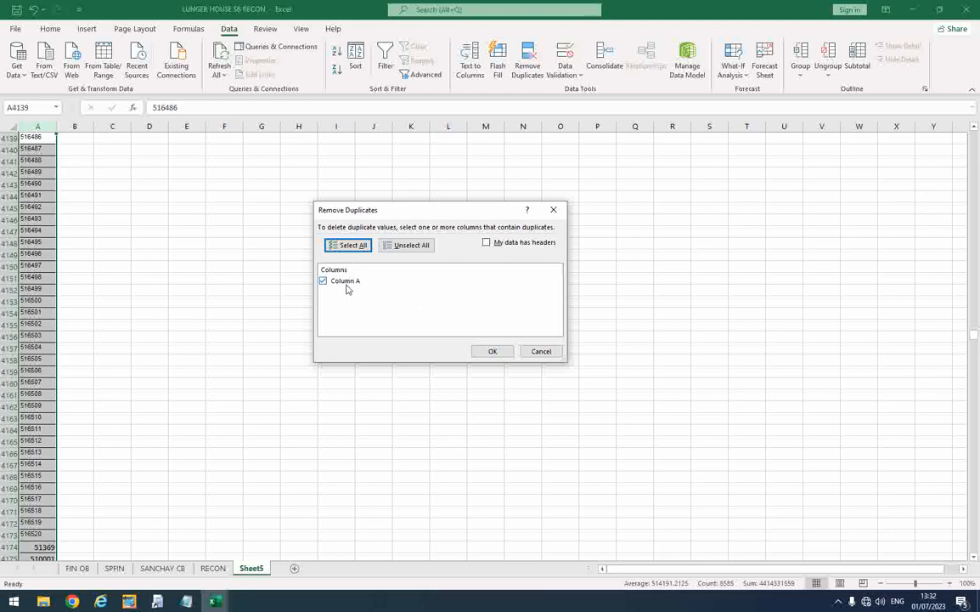
pyautogui.click(493, 351)
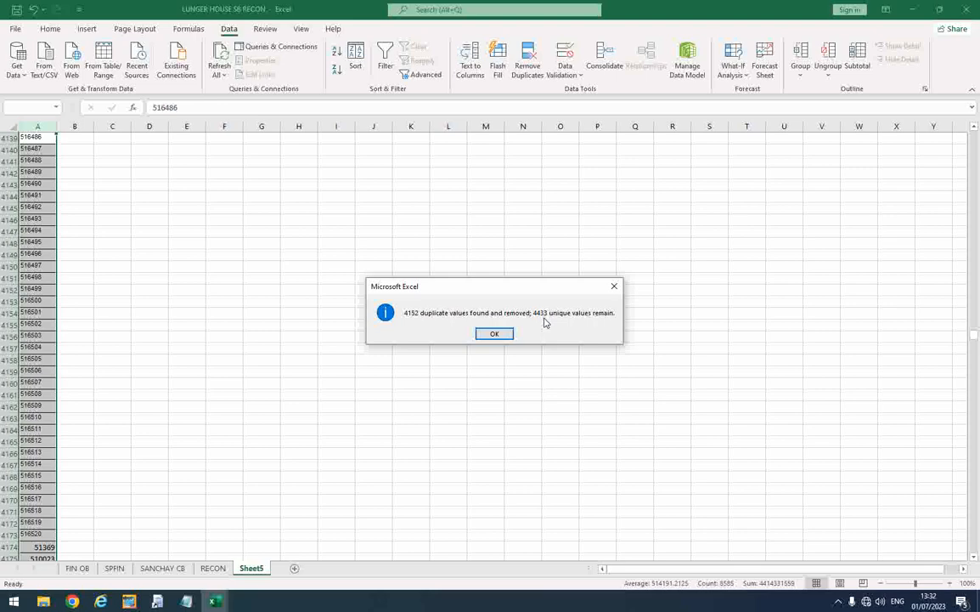
pyautogui.click(494, 333)
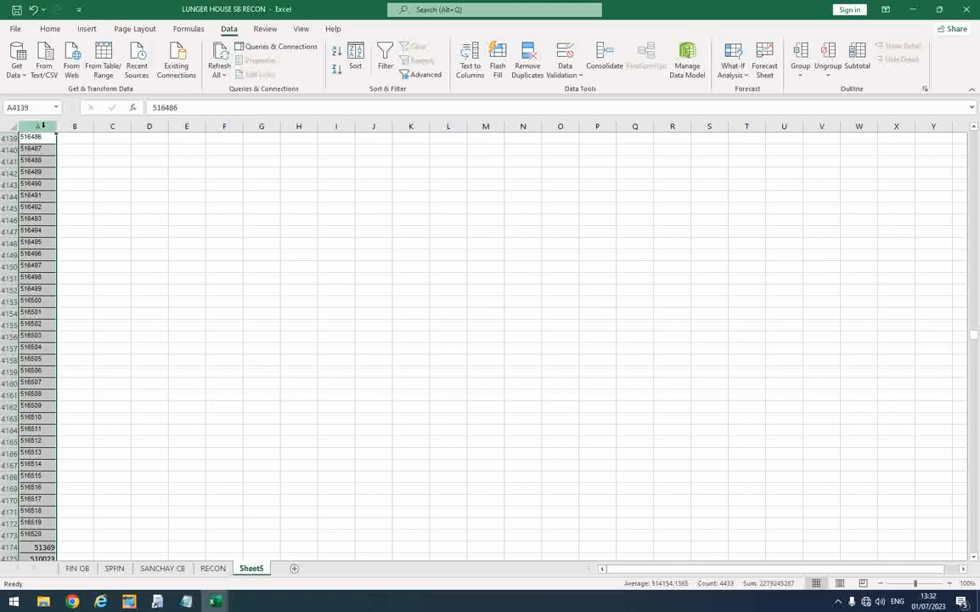
pyautogui.click(337, 56)
# - Copy the complete unique account list from Sheet5 into the old A/c No column of RECON, starting at cell B2
pyautogui.click(51, 293)
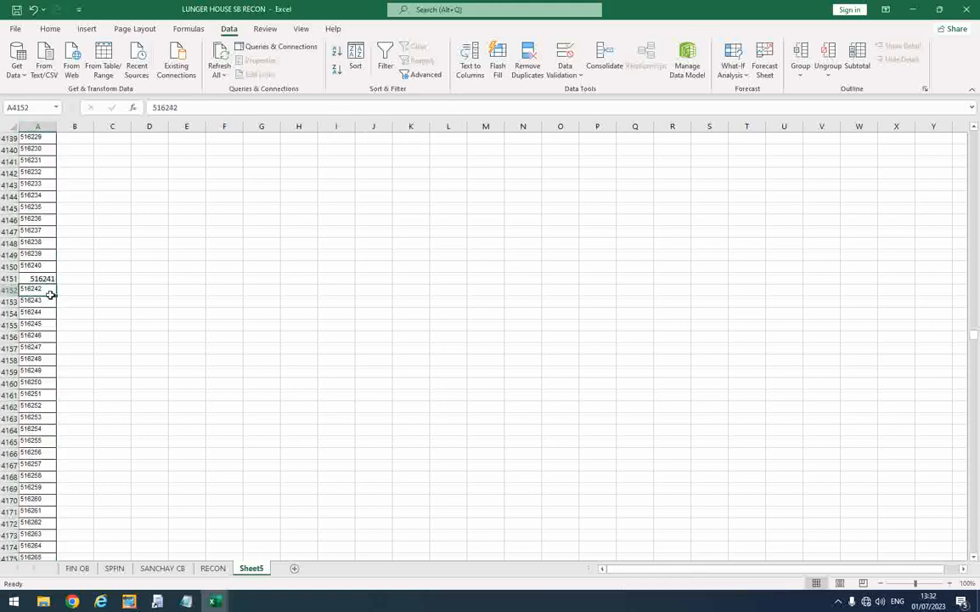
pyautogui.hotkey('ctrl', 'Home')
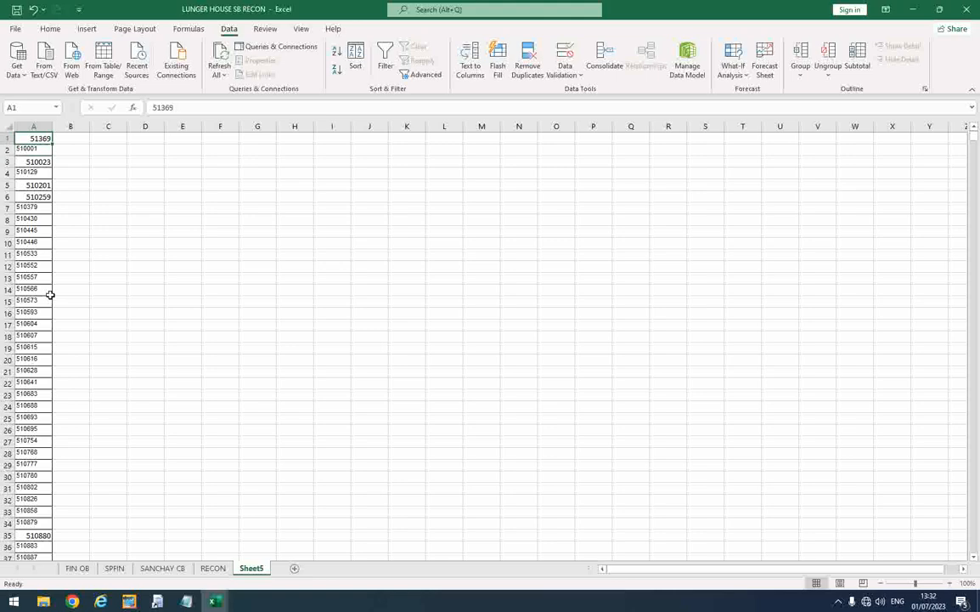
pyautogui.hotkey('ctrl', 'shift', 'Down')
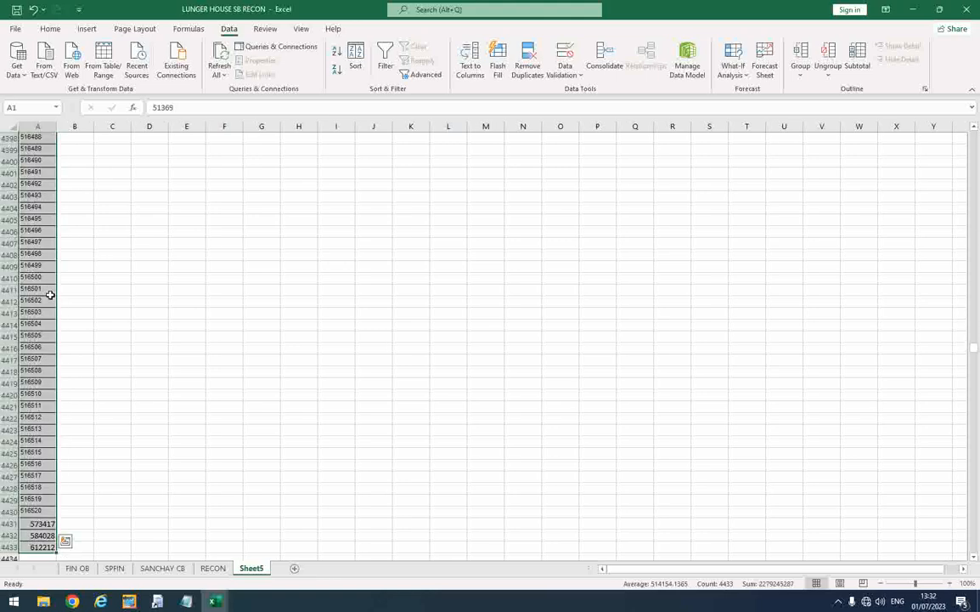
pyautogui.hotkey('ctrl', 'c')
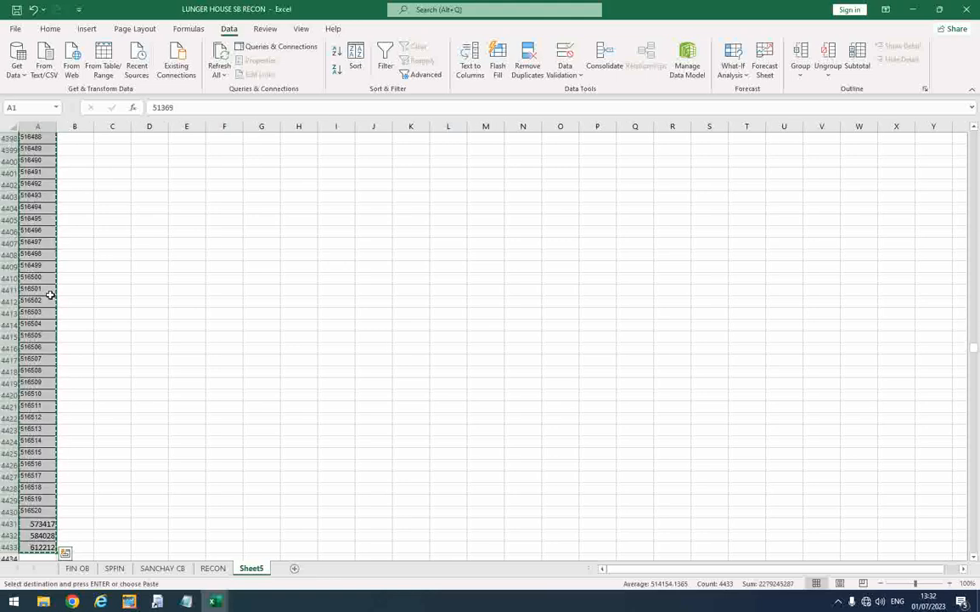
pyautogui.click(212, 569)
pyautogui.click(61, 150)
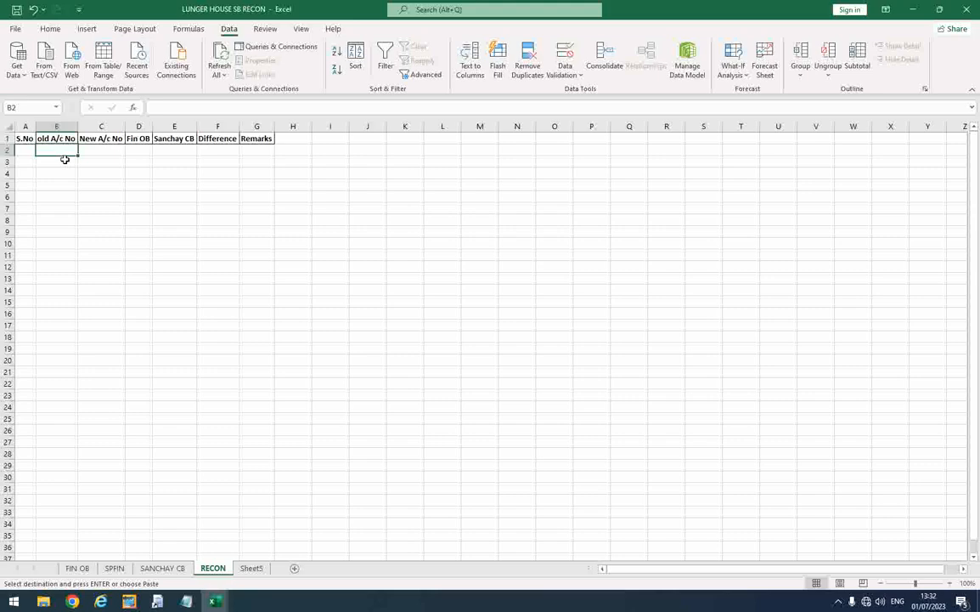
pyautogui.hotkey('ctrl', 'v')
# - Enter 1 and 2 in cells A2 and A3 of RECON and fill the S.No series down to the last account
pyautogui.click(26, 151)
pyautogui.write('1')
pyautogui.press('Return')
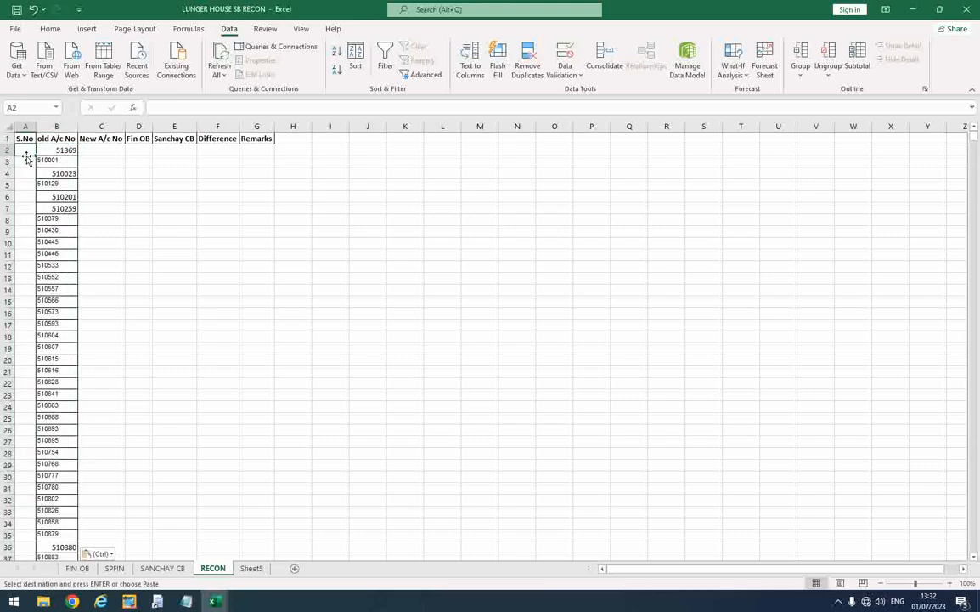
pyautogui.write('2')
pyautogui.press('Return')
pyautogui.moveTo(27, 155); pyautogui.dragTo(258, 153)
pyautogui.doubleClick(34, 168)
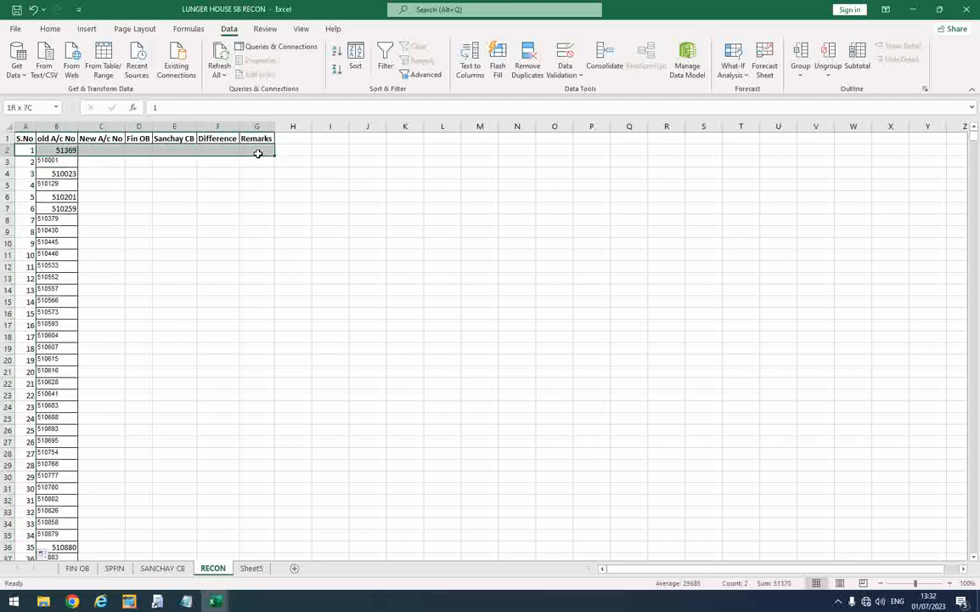
# - Apply all borders to the RECON range A2 to G4434 and return to its first row
pyautogui.hotkey('ctrl', 'shift', 'Down')
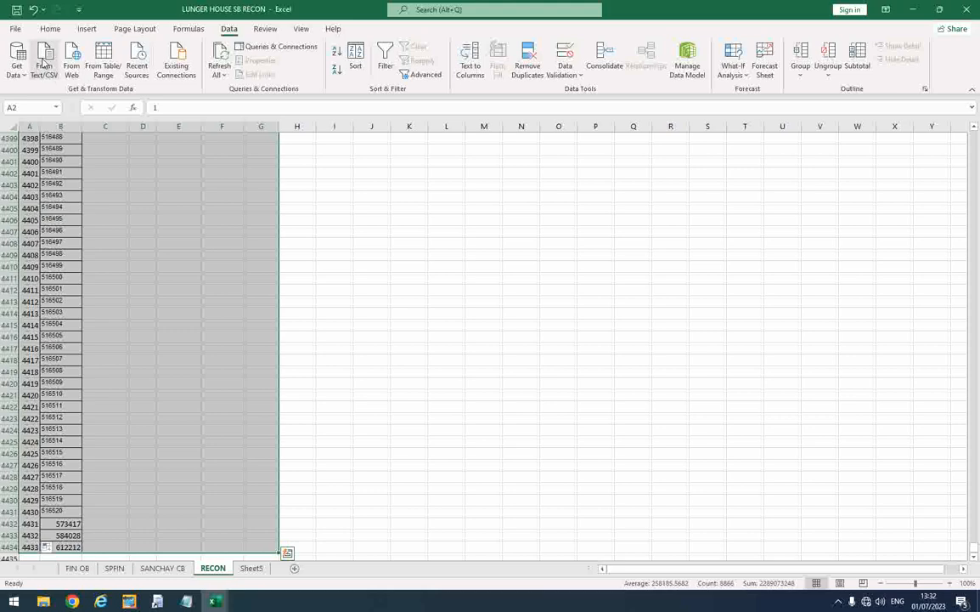
pyautogui.click(50, 28)
pyautogui.click(161, 71)
pyautogui.hotkey('ctrl', 'BackSpace')
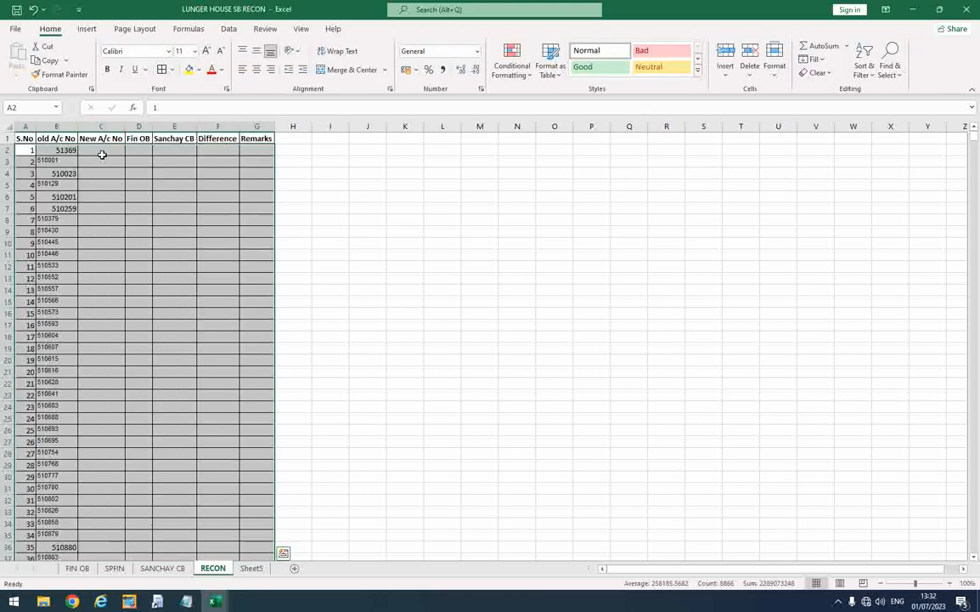
# - Select cell C2 in RECON and check the old and new account number columns on the SPFIN sheet
pyautogui.click(111, 148)
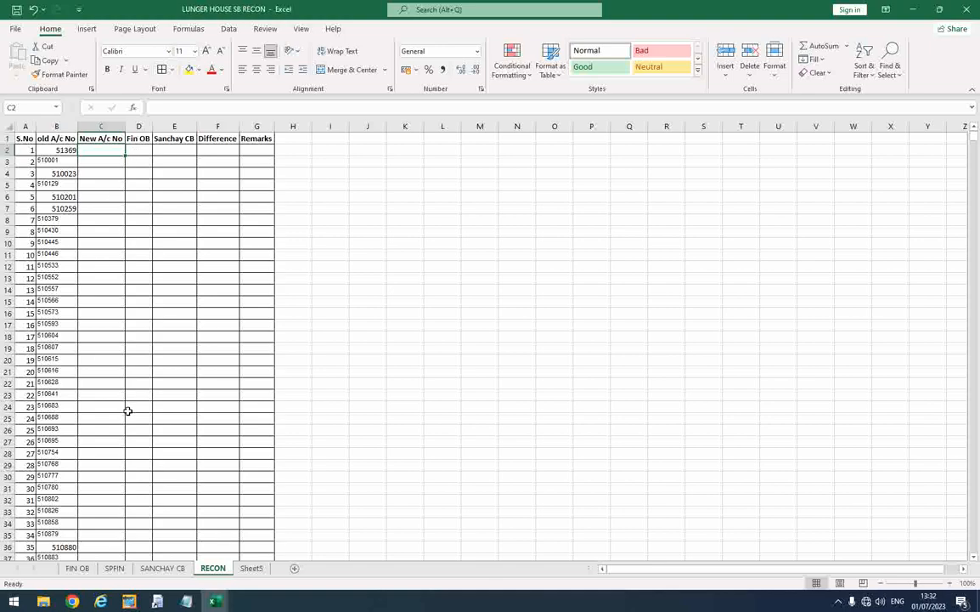
pyautogui.click(114, 569)
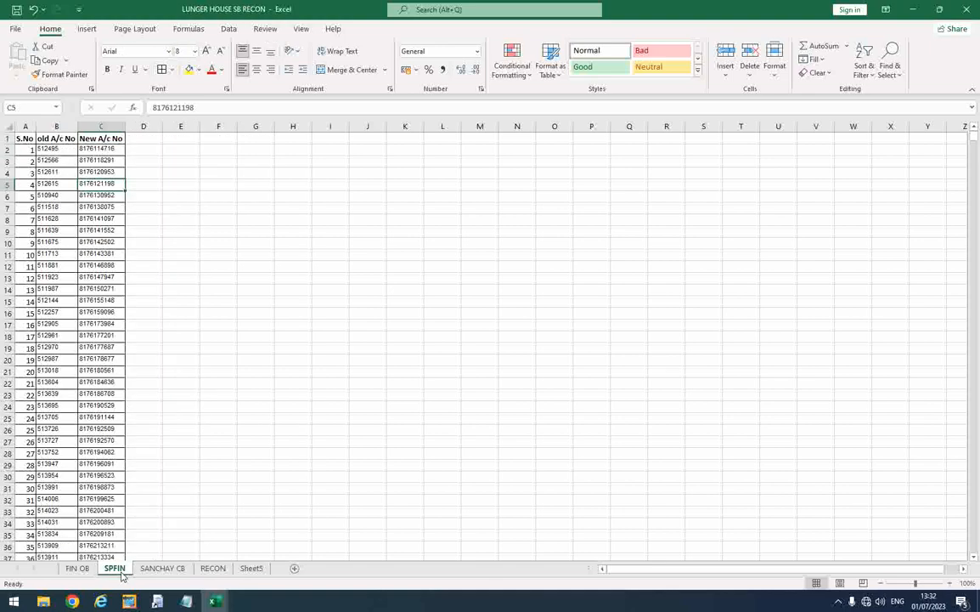
pyautogui.click(212, 568)
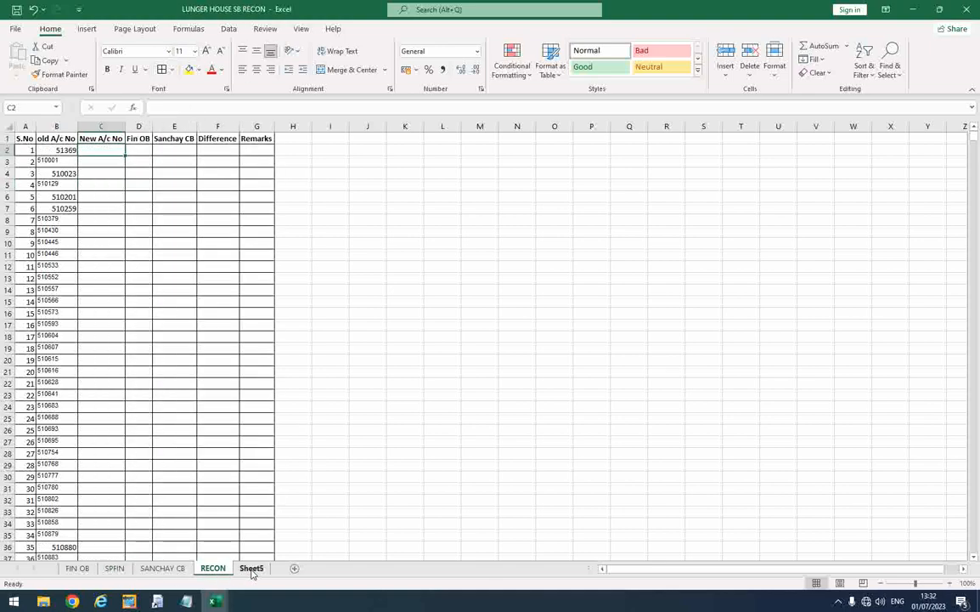
# - Delete the Sheet5 worksheet from the workbook
pyautogui.click(251, 568)
pyautogui.rightClick(252, 569)
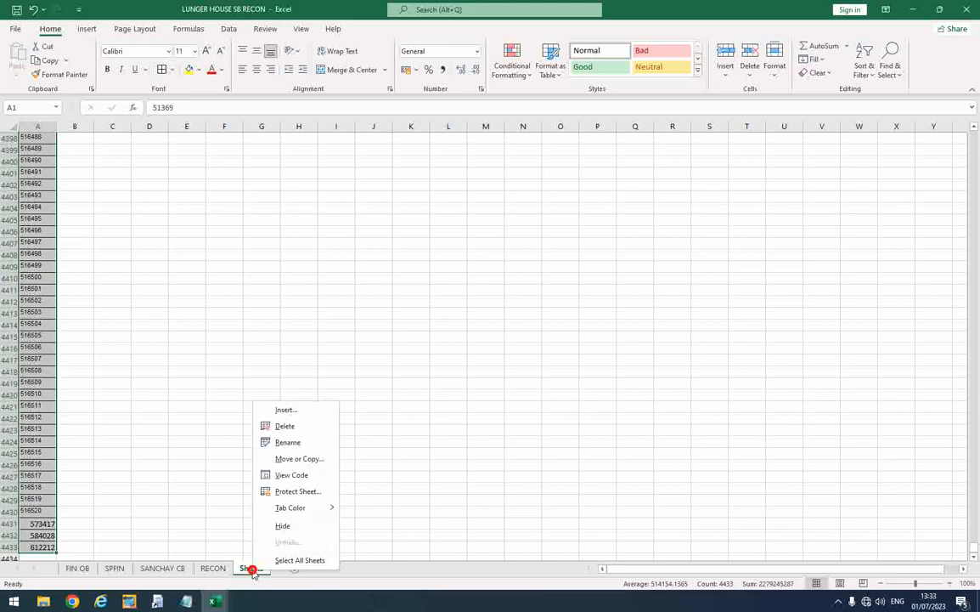
pyautogui.click(294, 429)
pyautogui.click(468, 333)
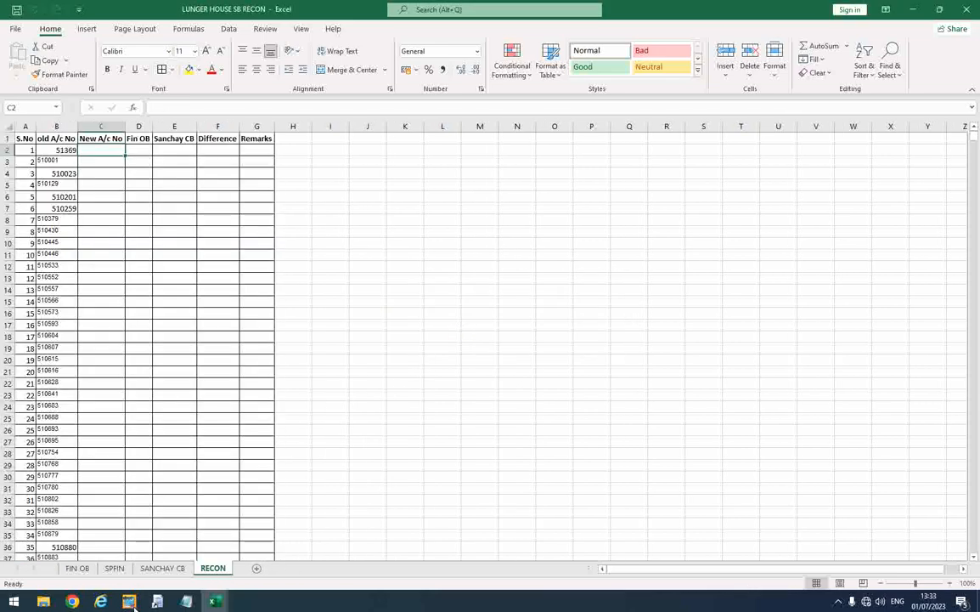
# - Enter =VLOOKUP(B2,SPFIN!B:C,2,FALSE) in cell C2 of RECON to fetch the new account number
pyautogui.click(126, 571)
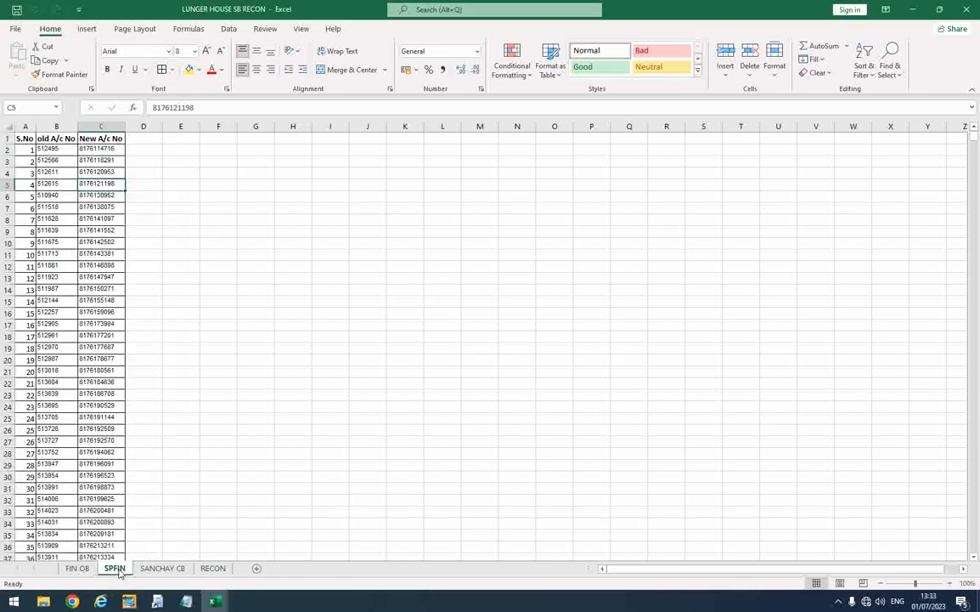
pyautogui.click(213, 569)
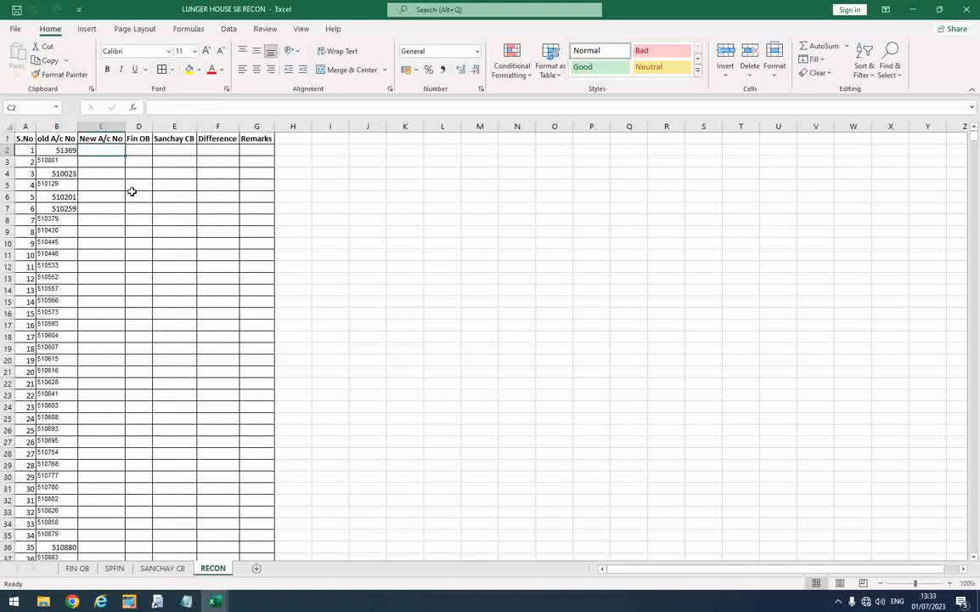
pyautogui.write('=vlo')
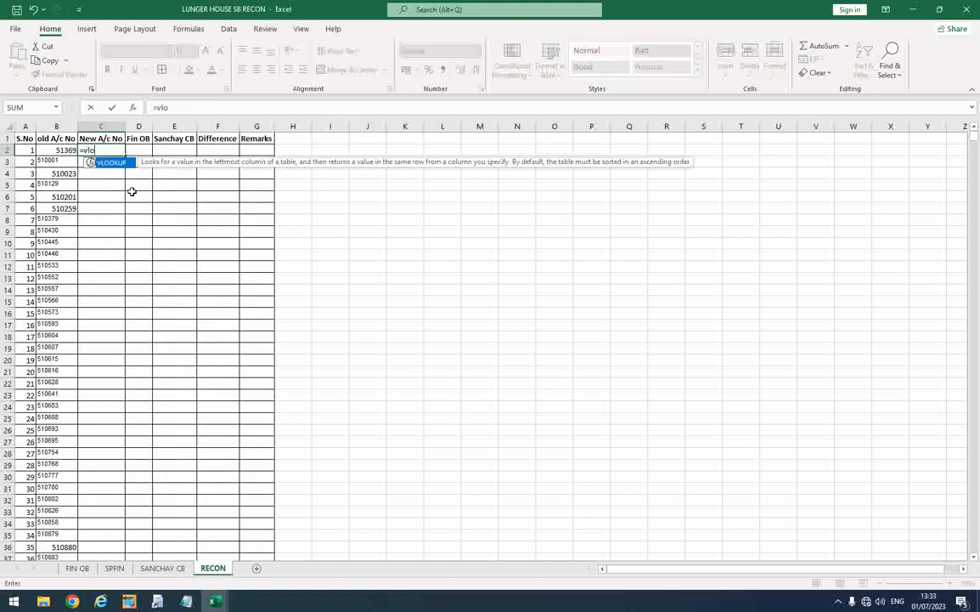
pyautogui.write('okup(')
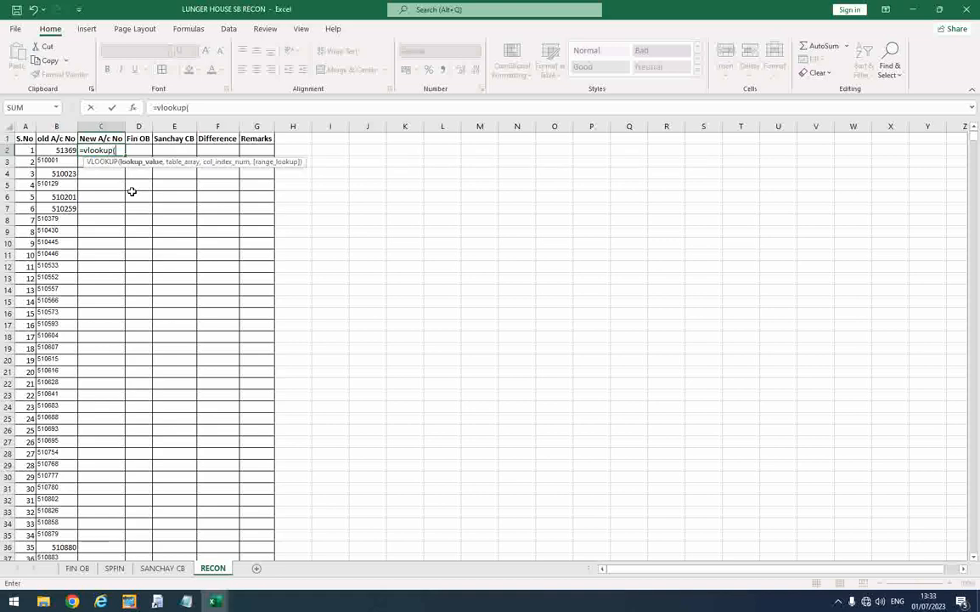
pyautogui.click(64, 150)
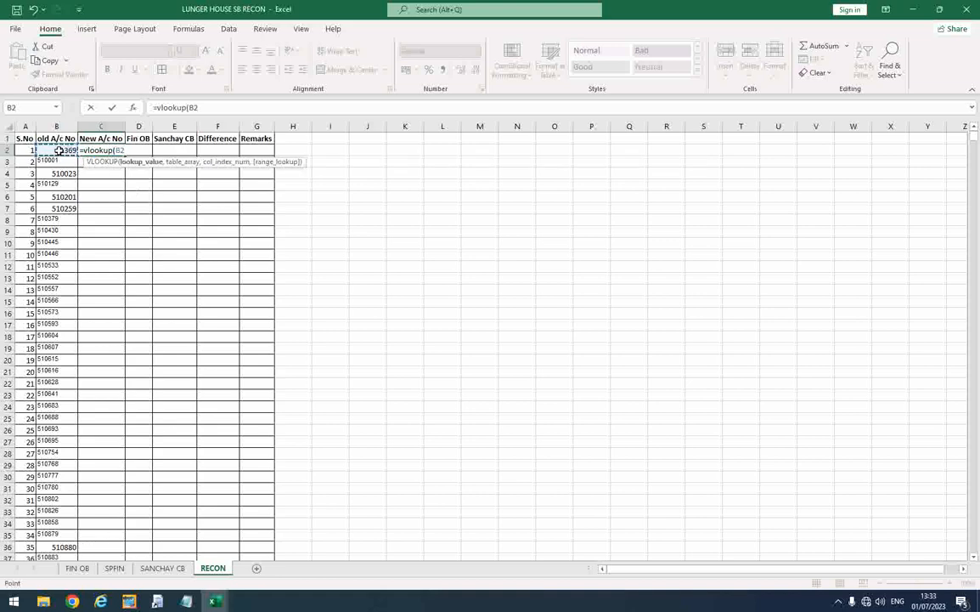
pyautogui.write(',')
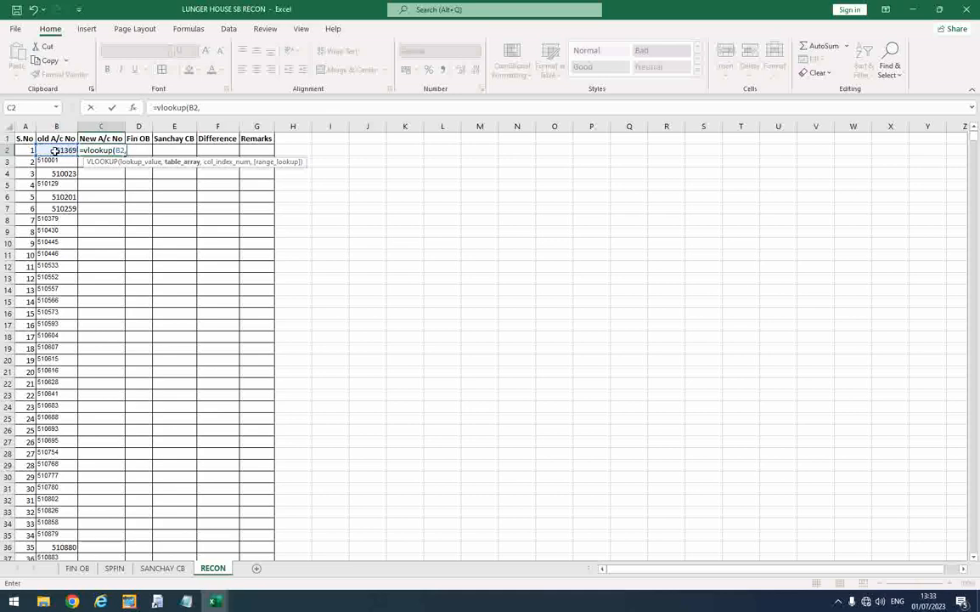
pyautogui.click(114, 567)
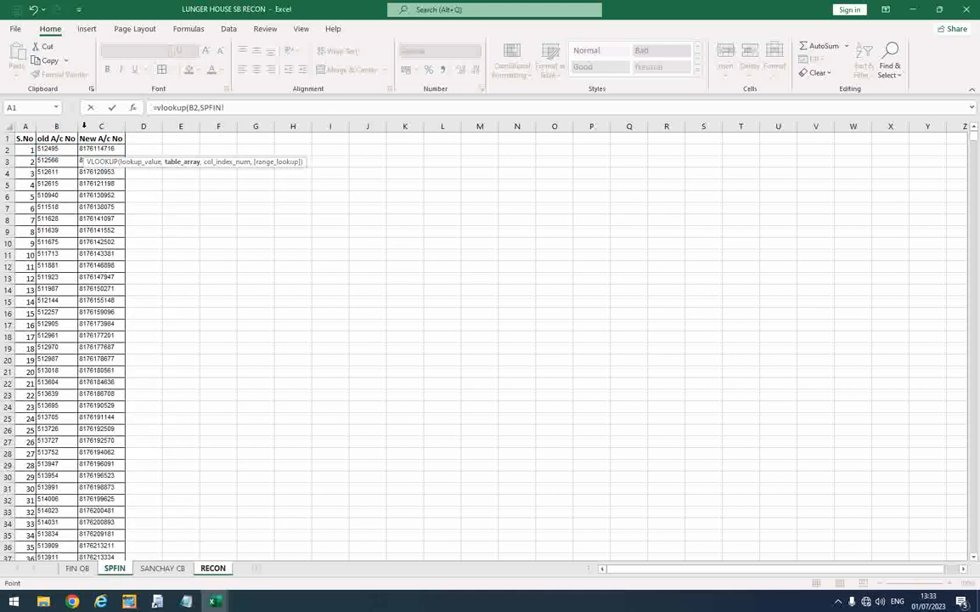
pyautogui.moveTo(60, 125); pyautogui.dragTo(100, 126)
pyautogui.click(257, 107)
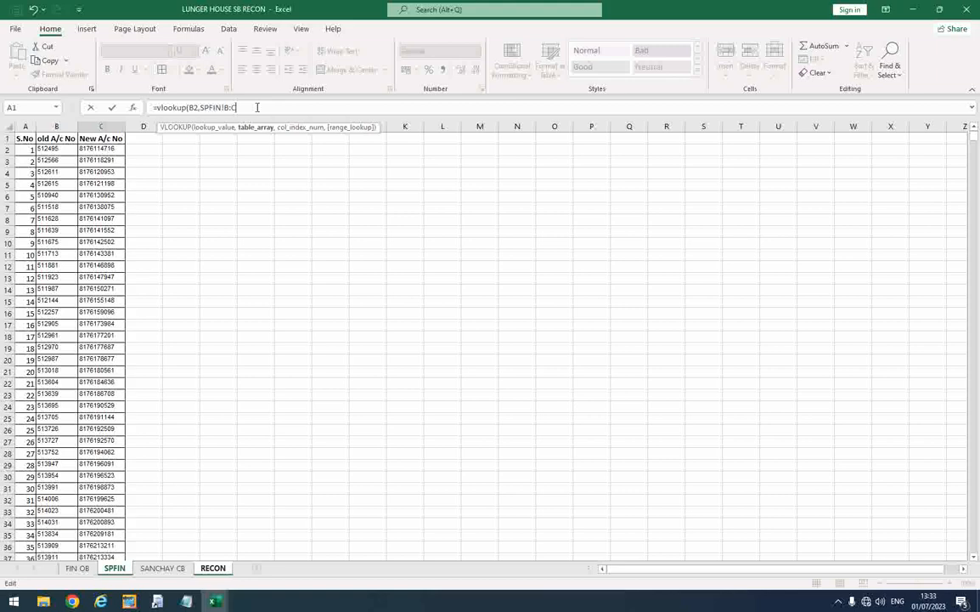
pyautogui.write(',2,')
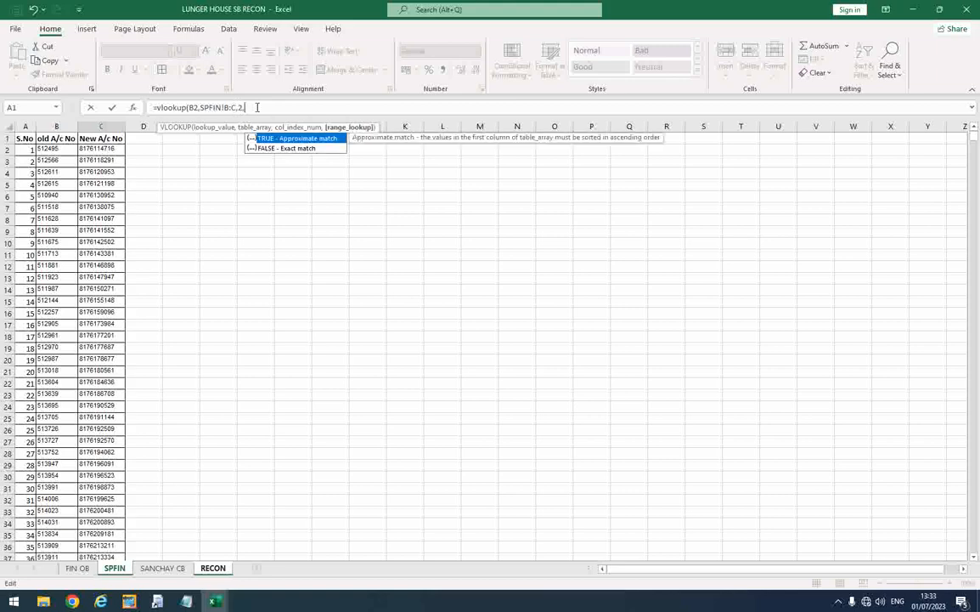
pyautogui.write('false)')
pyautogui.press('Return')
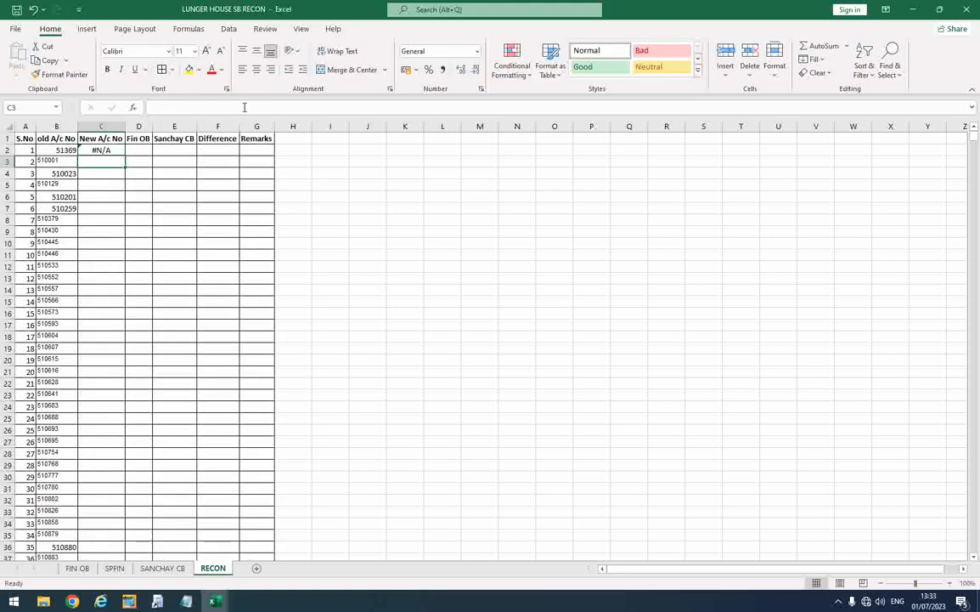
pyautogui.click(98, 149)
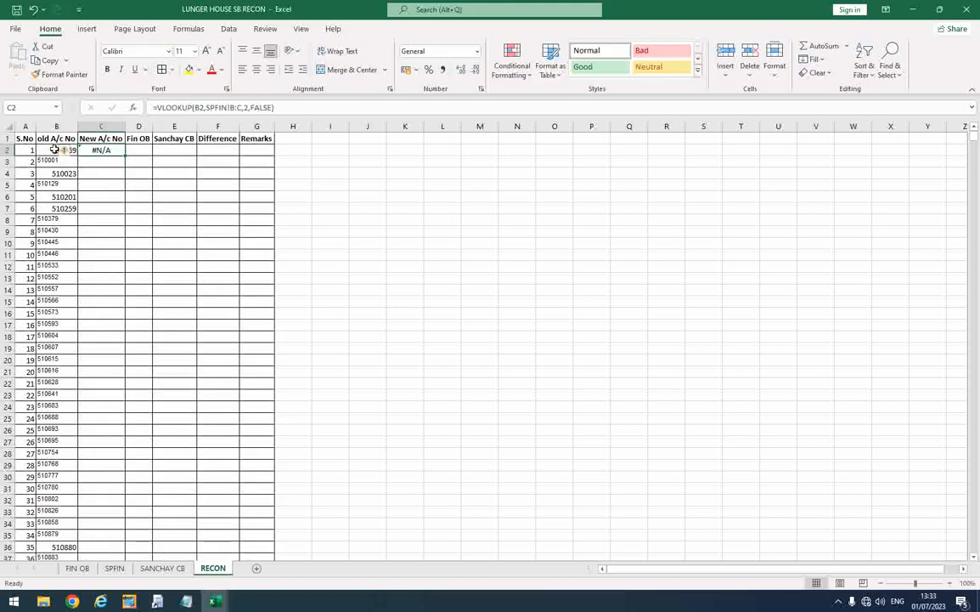
pyautogui.click(56, 150)
pyautogui.click(101, 149)
pyautogui.click(138, 150)
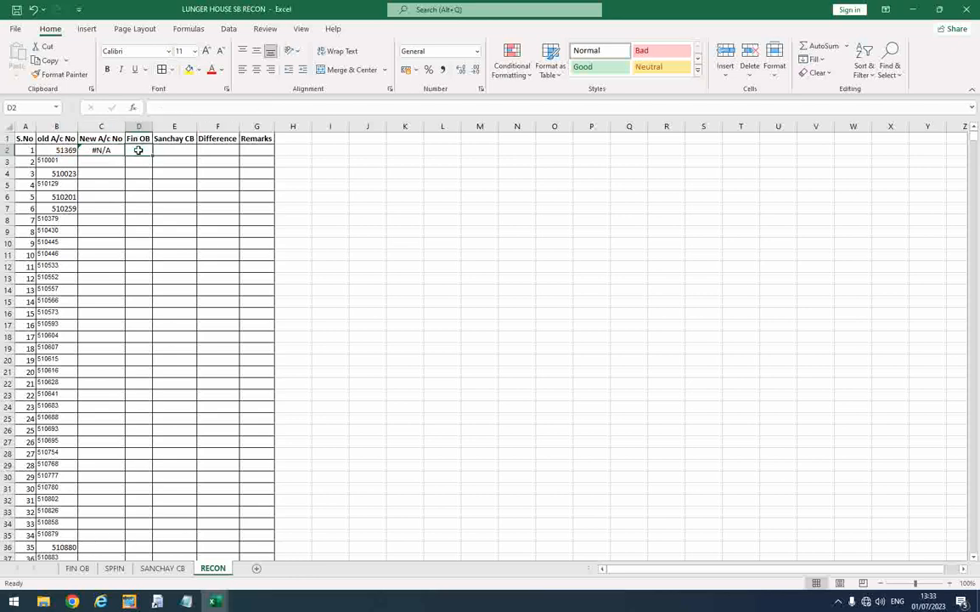
pyautogui.write('=')
pyautogui.write('l')
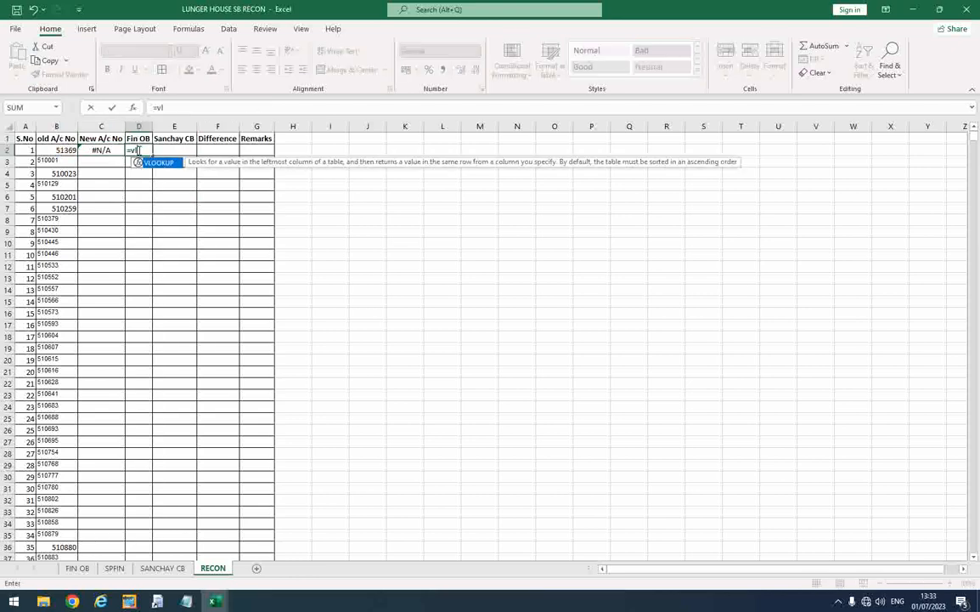
pyautogui.write('ookup(')
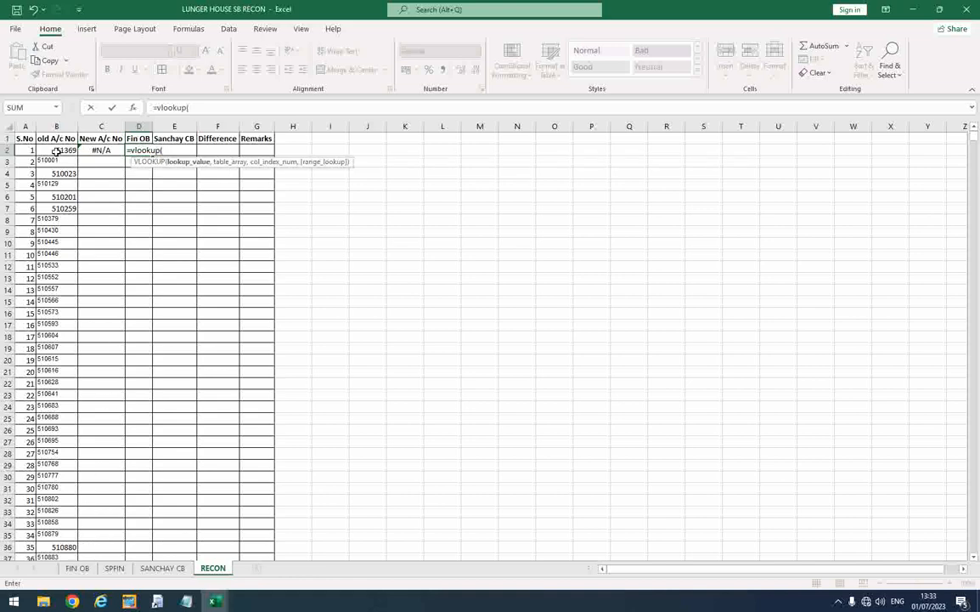
pyautogui.click(56, 150)
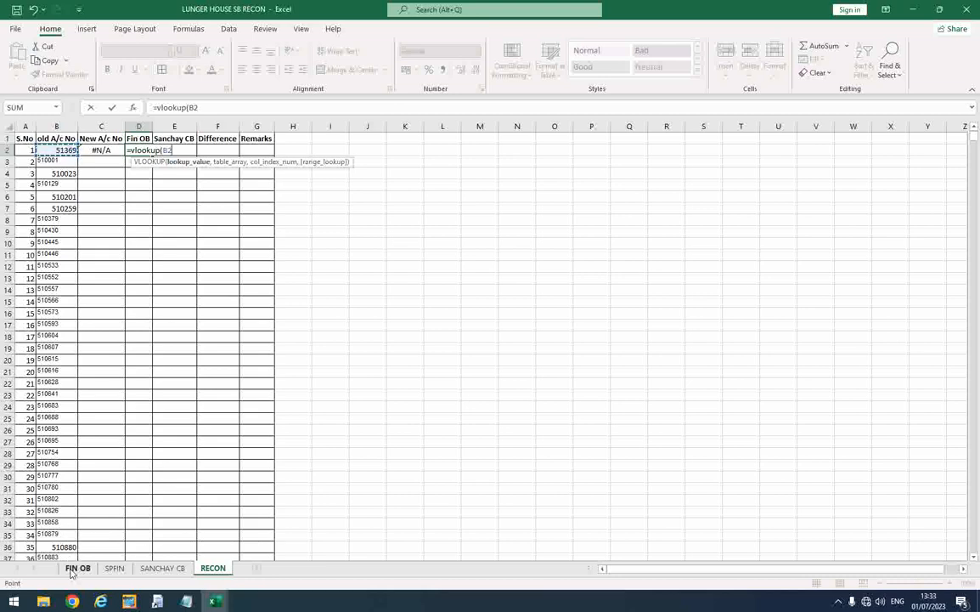
pyautogui.click(71, 571)
pyautogui.moveTo(75, 125); pyautogui.dragTo(112, 126)
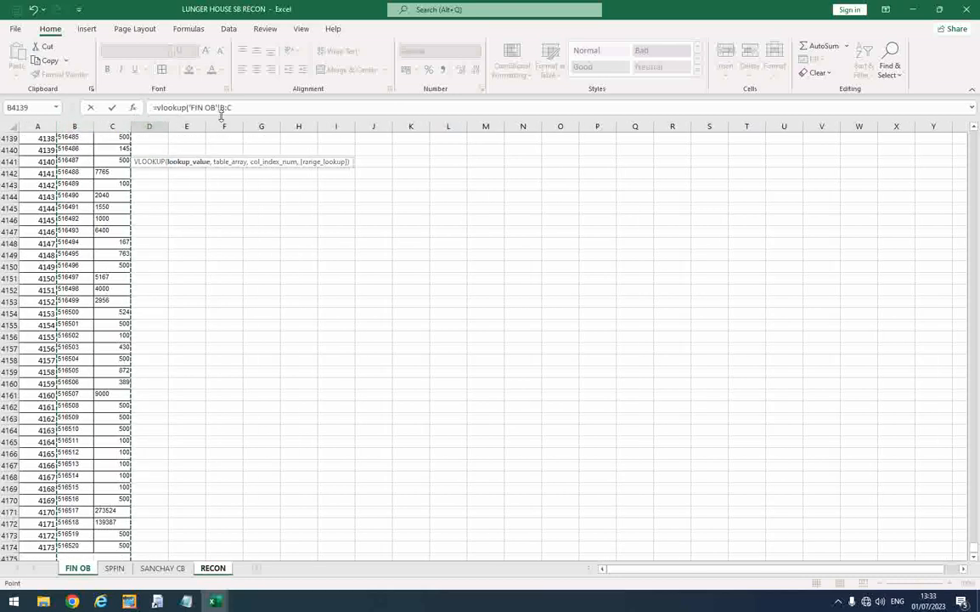
pyautogui.click(242, 107)
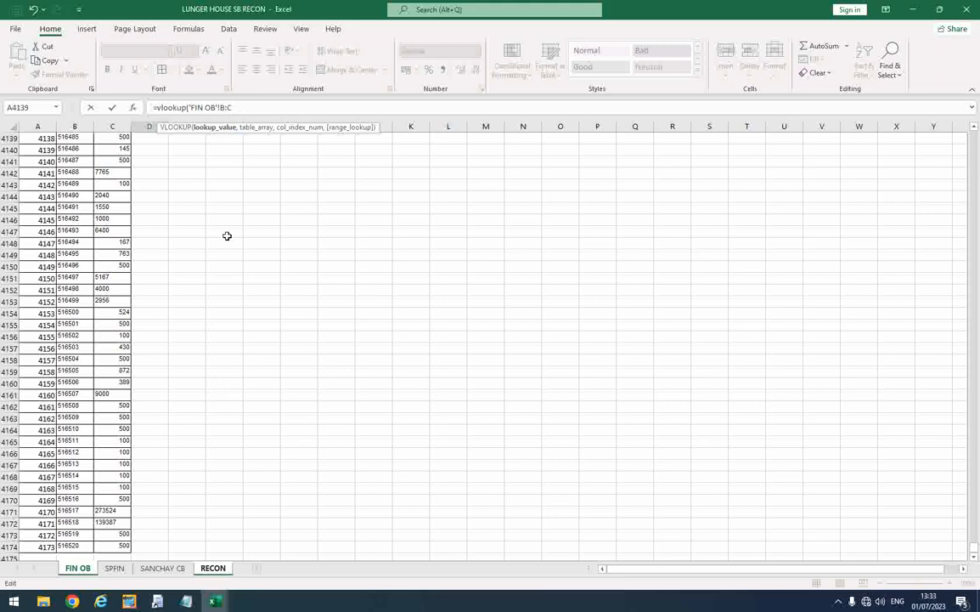
pyautogui.press('Escape')
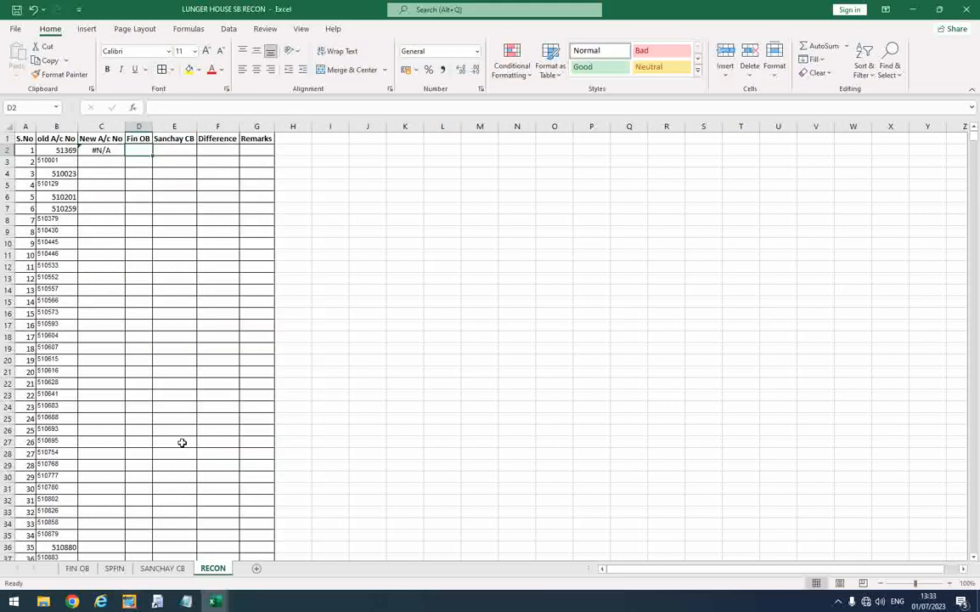
# - Enter =VLOOKUP(B2,'FIN OB'!B:C,2,FALSE) in cell D2 of RECON to fetch the Fin OB balance
pyautogui.write('=')
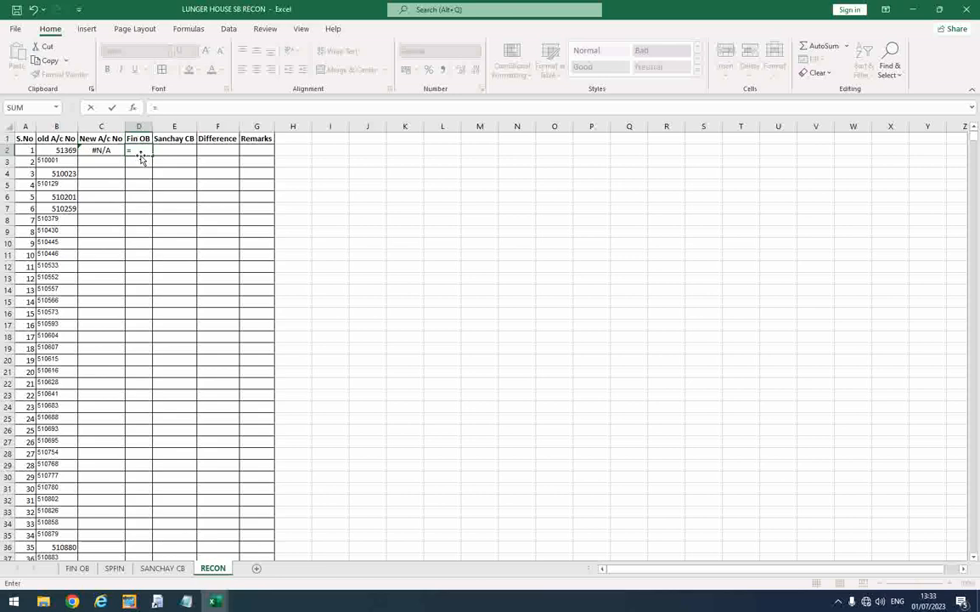
pyautogui.write('vlook')
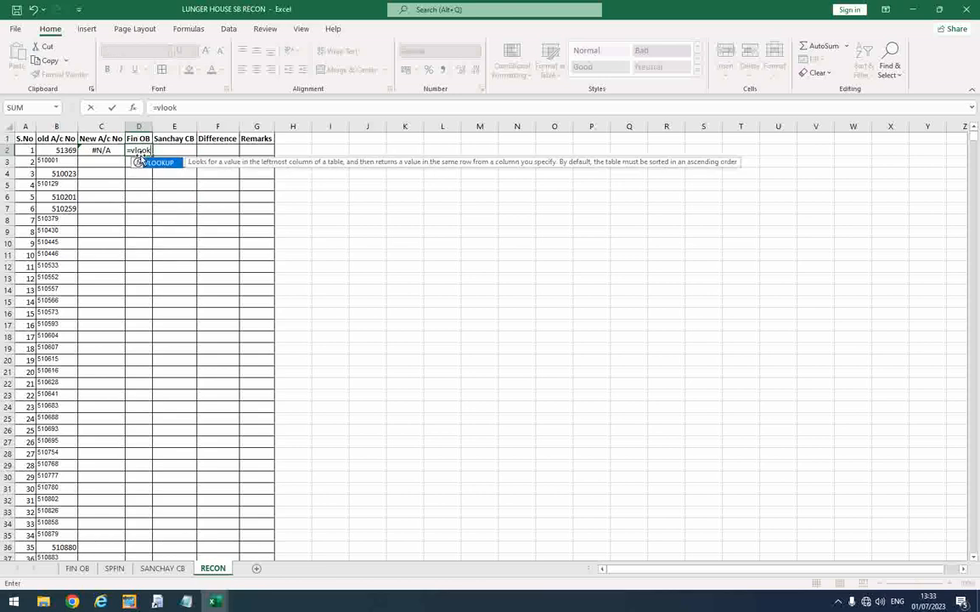
pyautogui.write('up(')
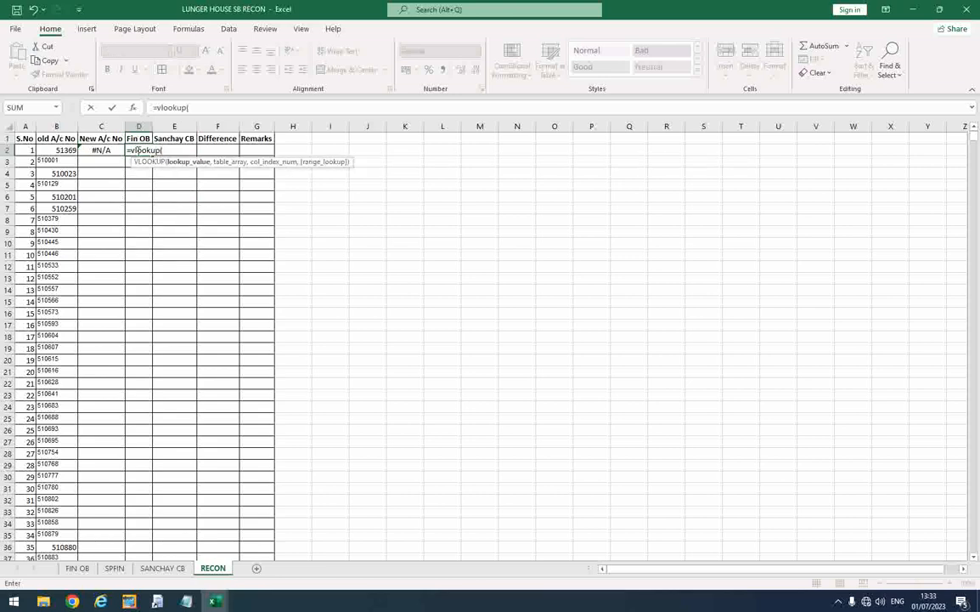
pyautogui.click(67, 150)
pyautogui.write(',')
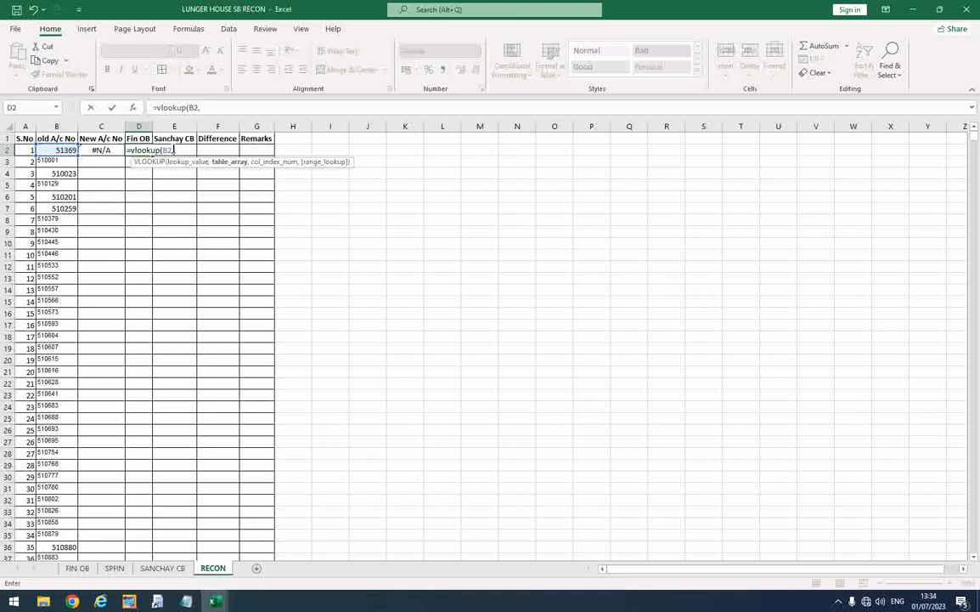
pyautogui.click(87, 571)
pyautogui.moveTo(74, 126); pyautogui.dragTo(106, 126)
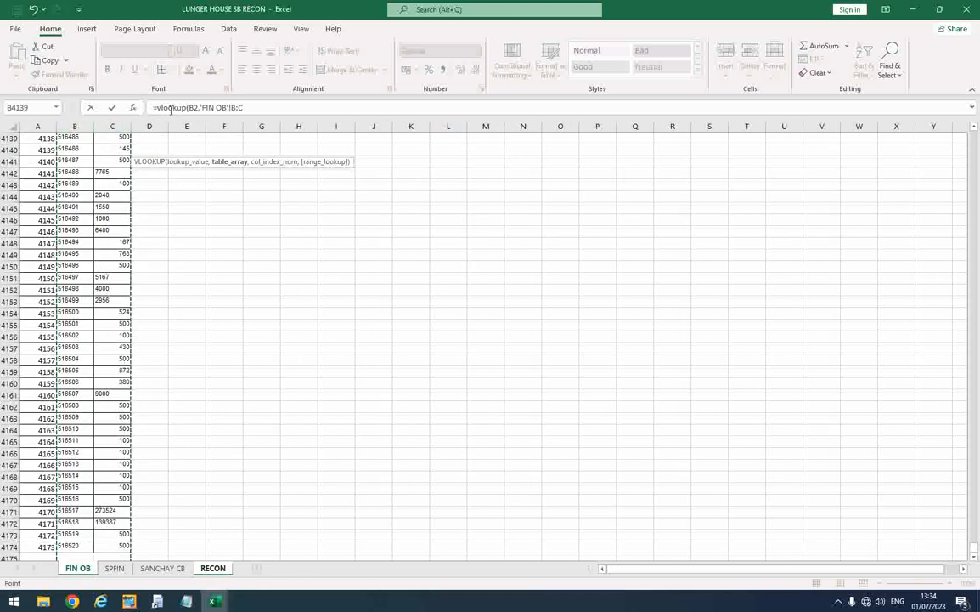
pyautogui.click(260, 109)
pyautogui.write(',')
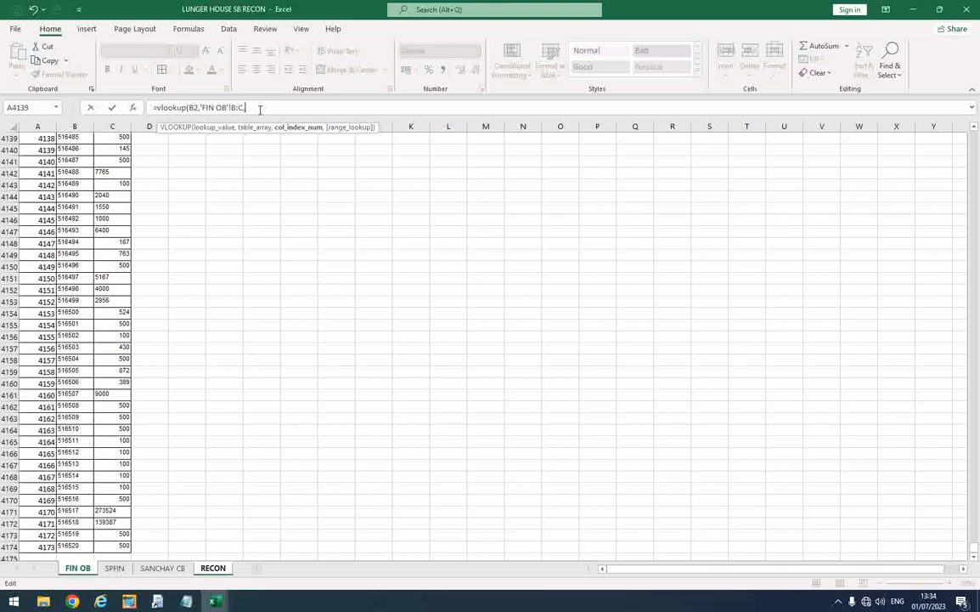
pyautogui.write('2,')
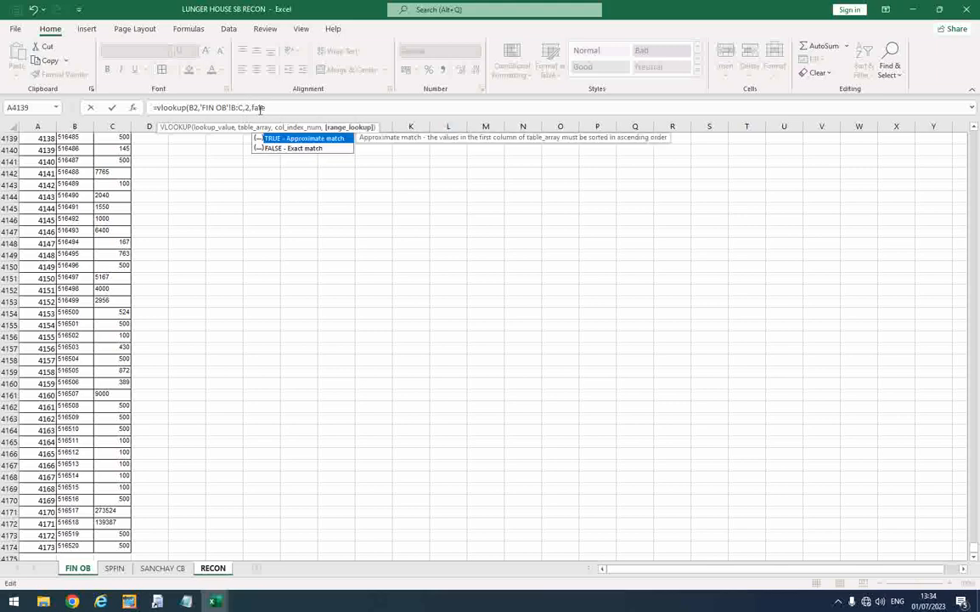
pyautogui.write('false)')
pyautogui.press('Return')
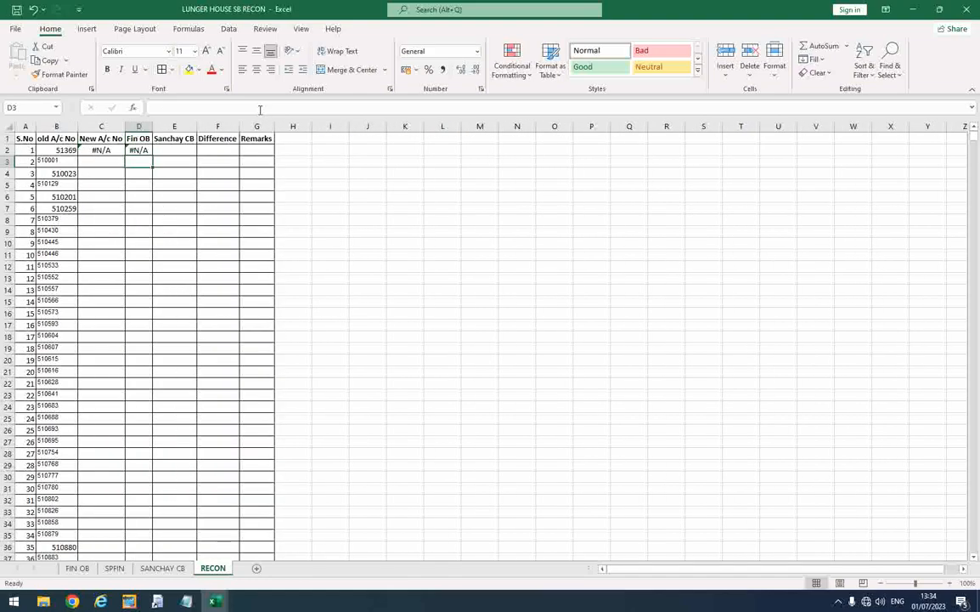
pyautogui.click(142, 150)
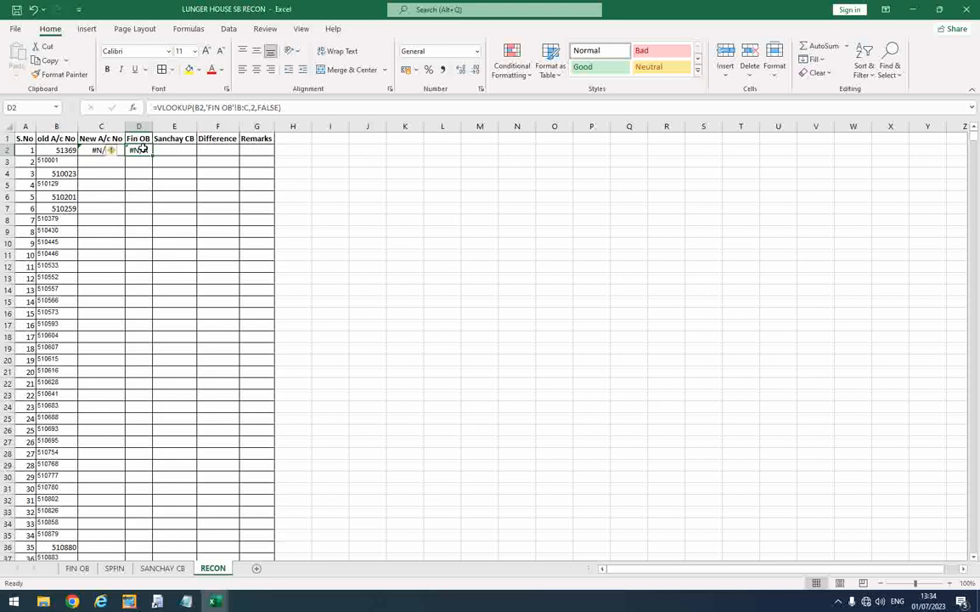
# - Enter =VLOOKUP(B2,'SANCHAY CB'!B:C,2,FALSE) in cell E2 of RECON to fetch the Sanchay CB balance
pyautogui.click(179, 150)
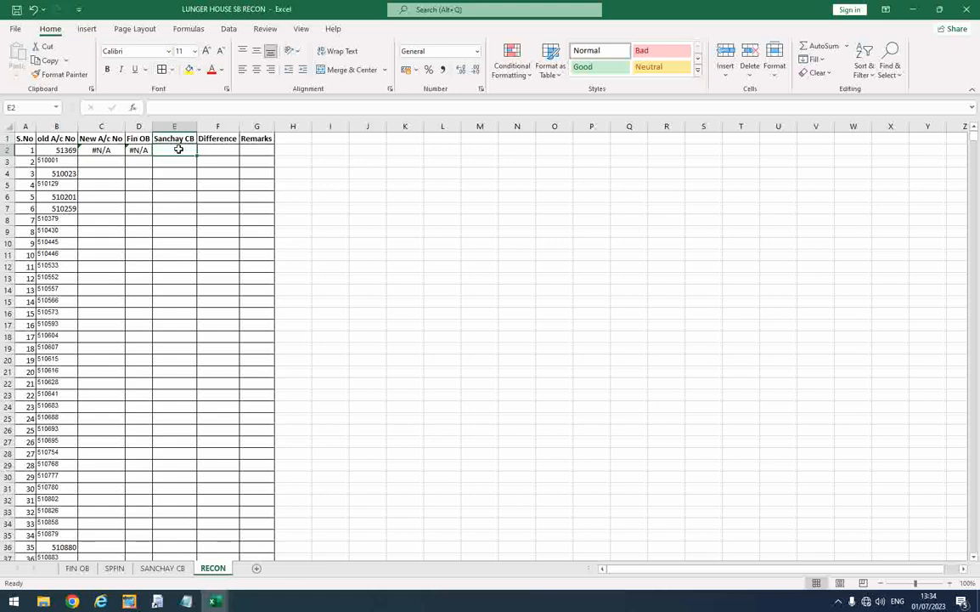
pyautogui.write('=vlo')
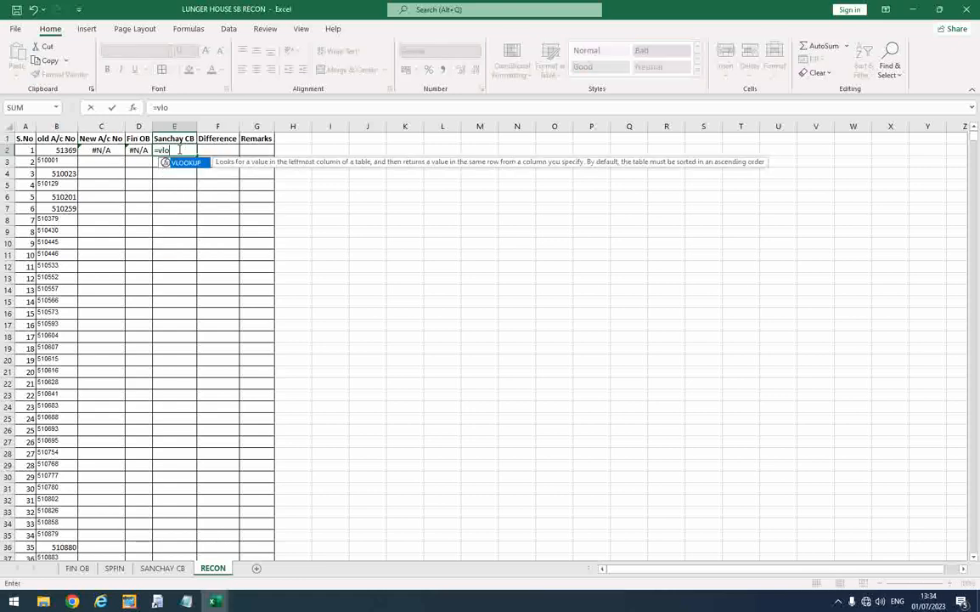
pyautogui.write('okup(')
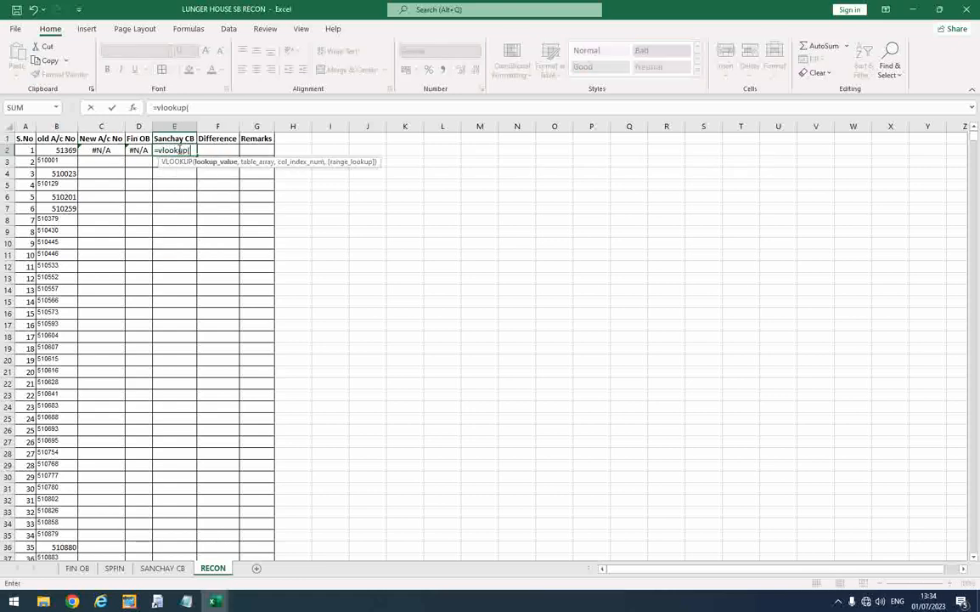
pyautogui.click(54, 150)
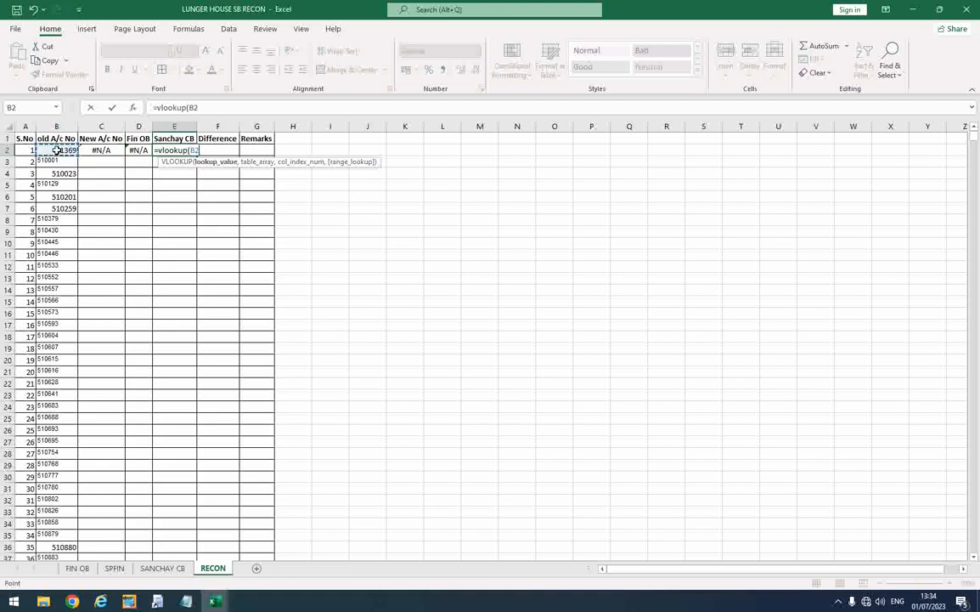
pyautogui.write(',')
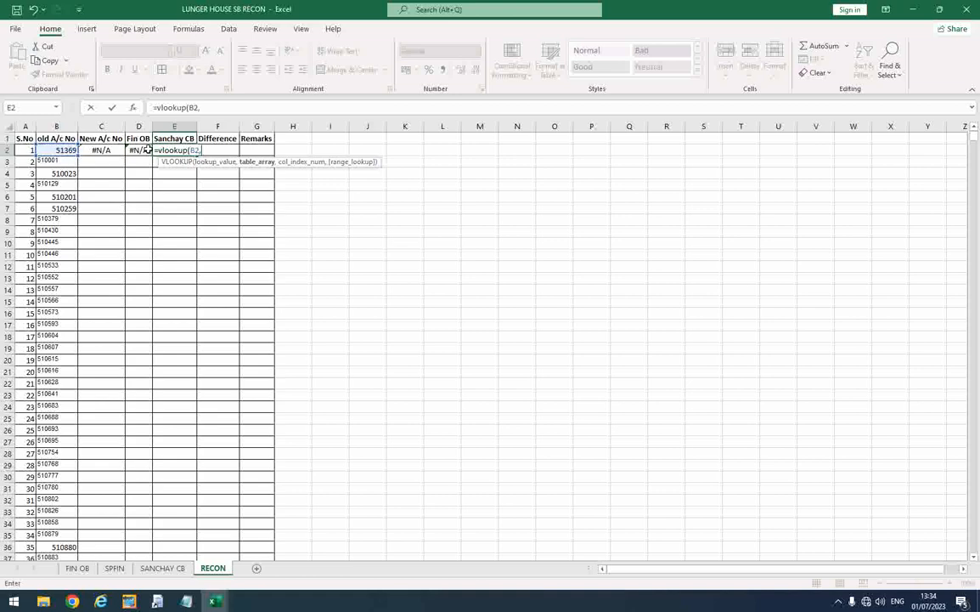
pyautogui.click(177, 568)
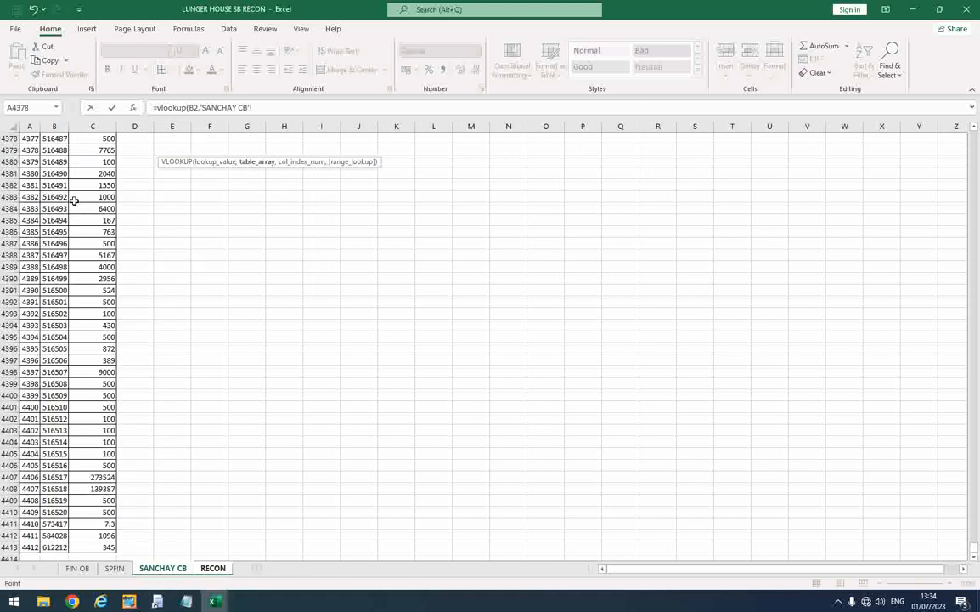
pyautogui.moveTo(48, 125); pyautogui.dragTo(83, 125)
pyautogui.click(275, 107)
pyautogui.write(',')
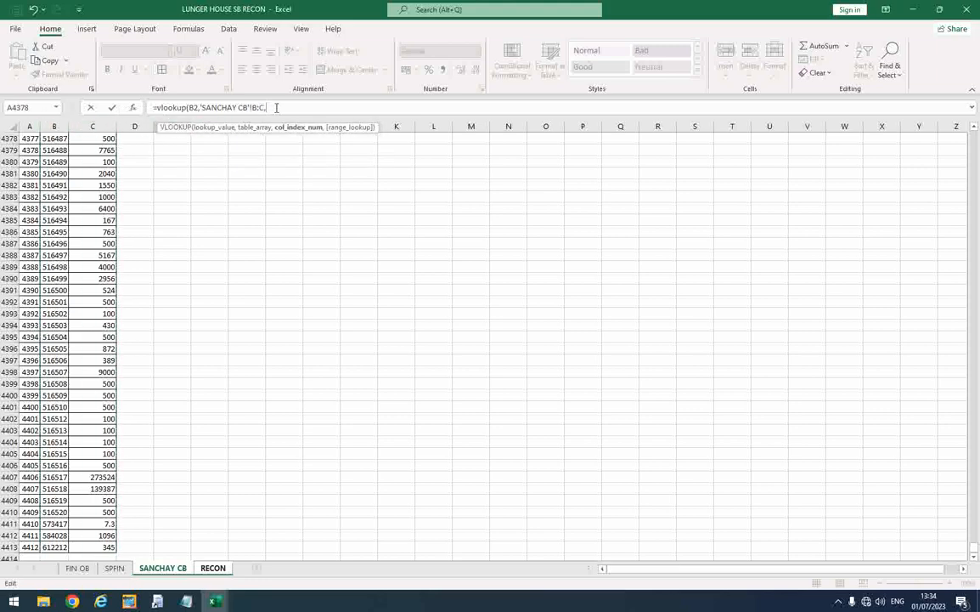
pyautogui.write('2,false')
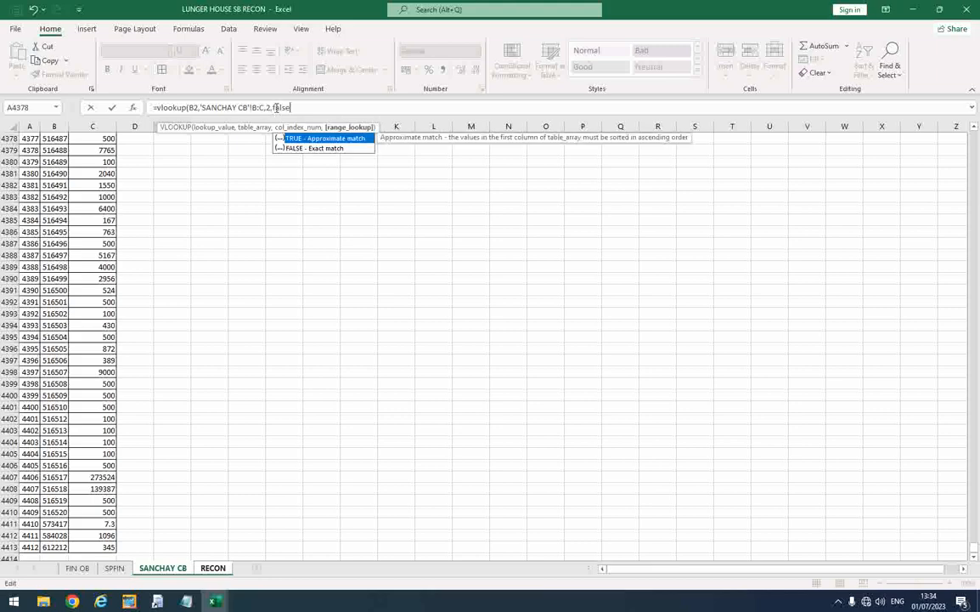
pyautogui.write(')')
pyautogui.press('Return')
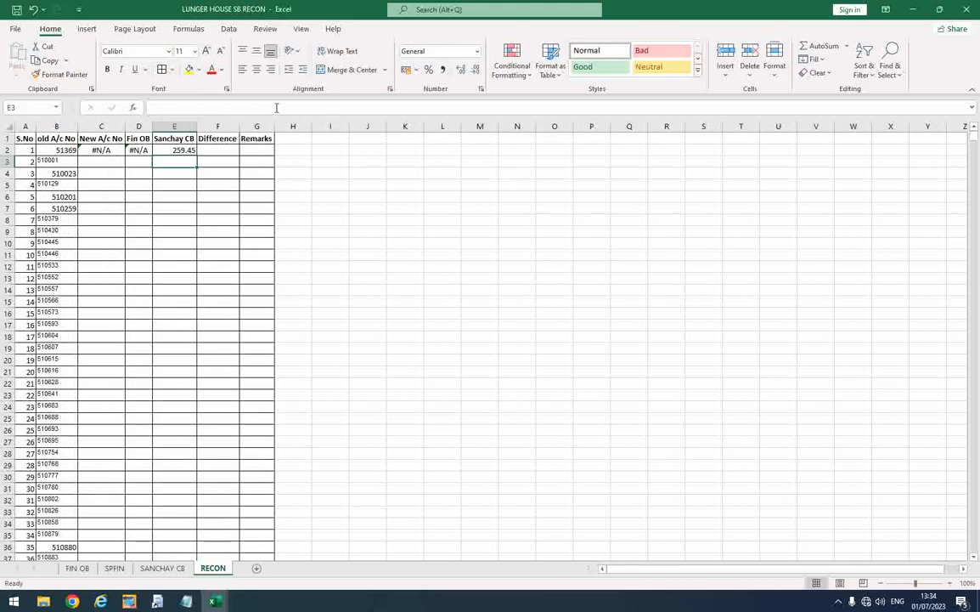
# - Fill the lookup formulas in C2:E2 down through all the account rows of RECON
pyautogui.moveTo(98, 151); pyautogui.dragTo(175, 151)
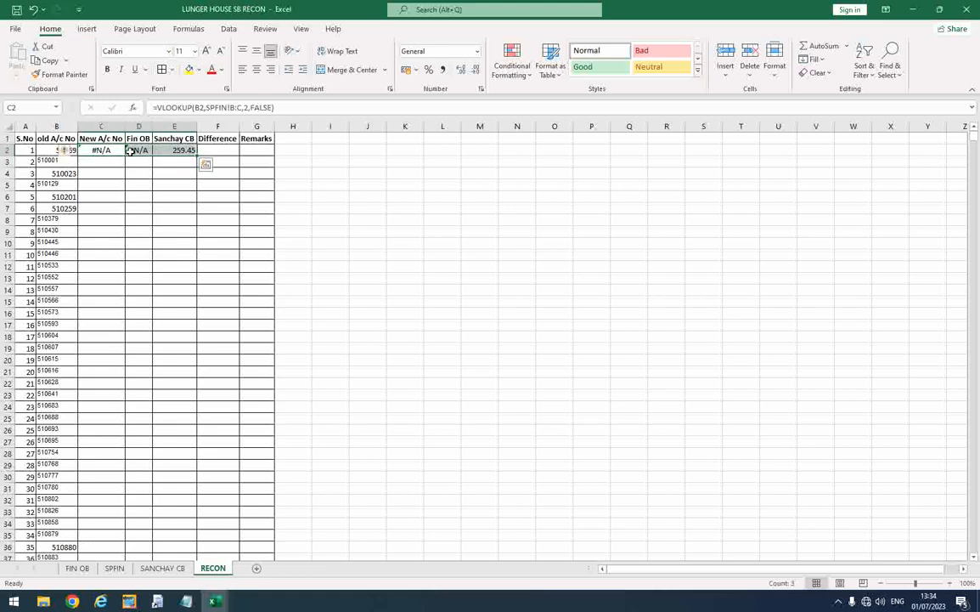
pyautogui.moveTo(101, 150); pyautogui.dragTo(172, 151)
pyautogui.doubleClick(196, 155)
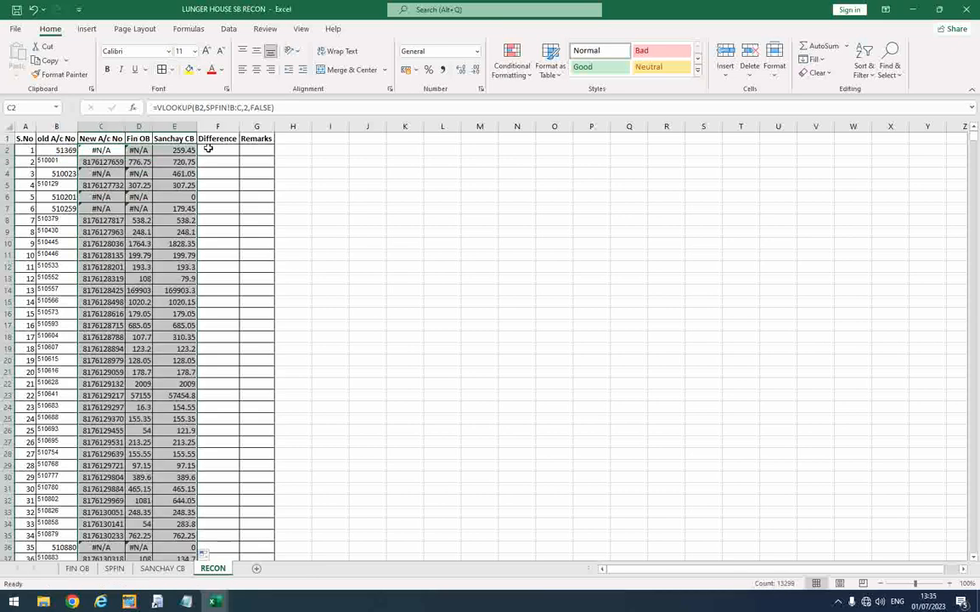
pyautogui.click(185, 232)
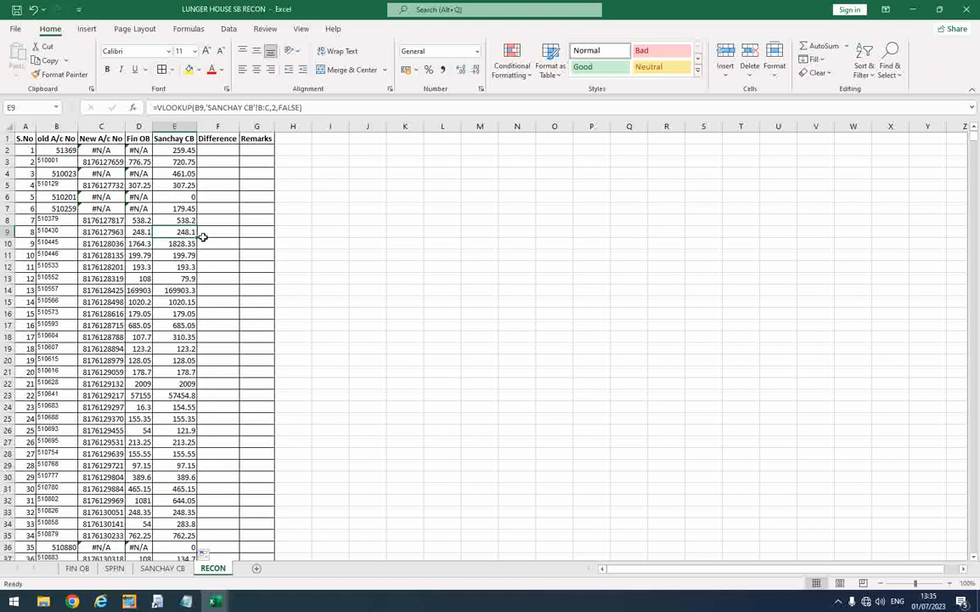
# - Enter =D2-E2 in cell F2 and fill it down the Difference column for all accounts
pyautogui.click(221, 150)
pyautogui.write('=')
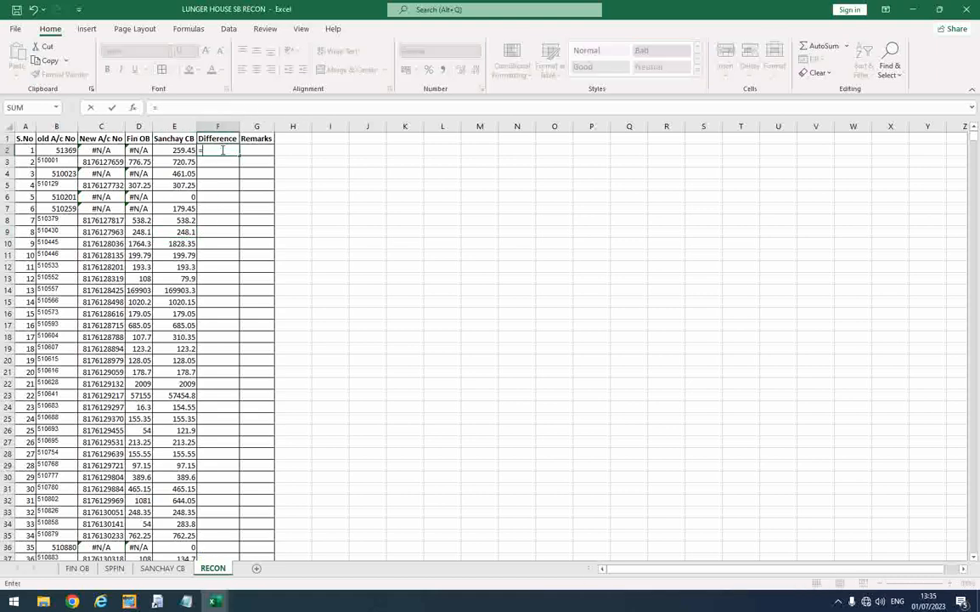
pyautogui.click(139, 150)
pyautogui.write('-')
pyautogui.click(192, 150)
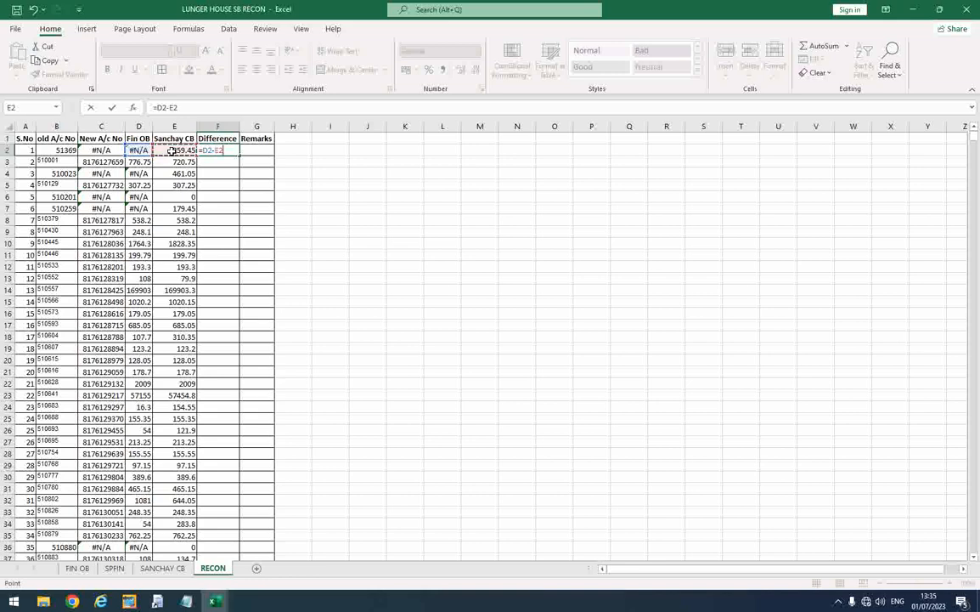
pyautogui.press('Return')
pyautogui.click(219, 150)
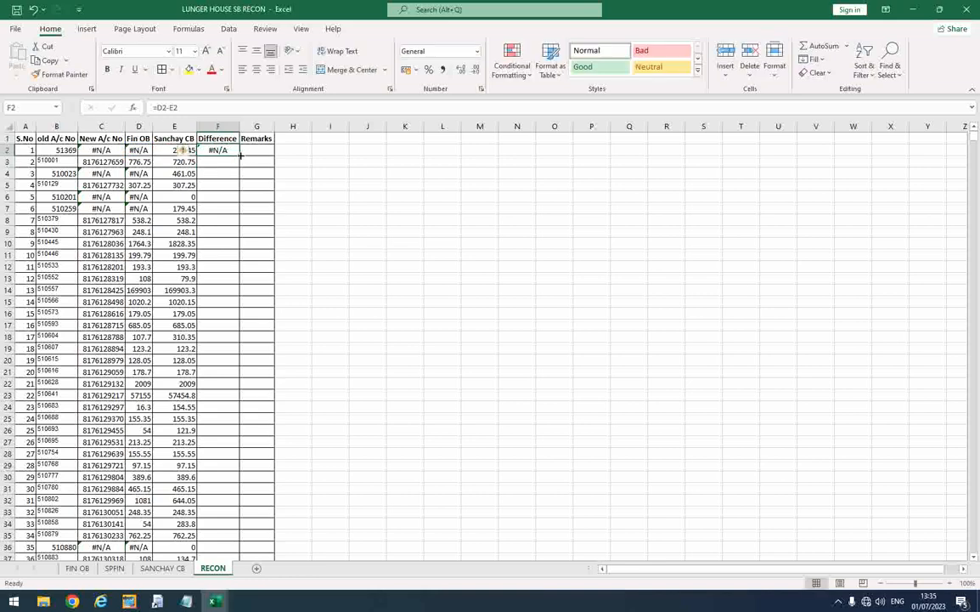
pyautogui.doubleClick(240, 156)
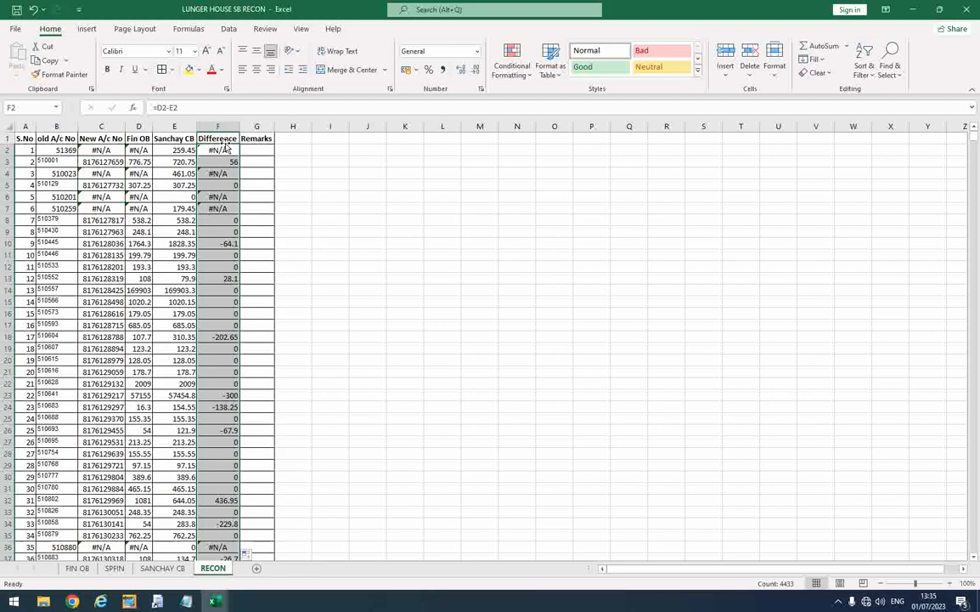
pyautogui.click(227, 139)
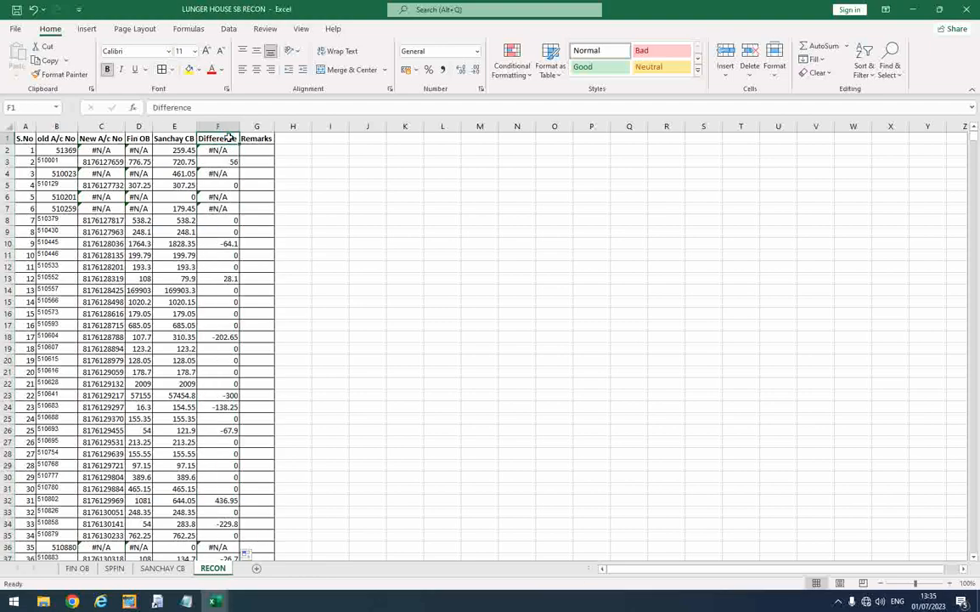
# - Close the SB workbook and the open 01 Sanchay files and SBCO folder windows, leaving the LUNGER HOUSE SB RECON workbook maximized
pyautogui.click(937, 11)
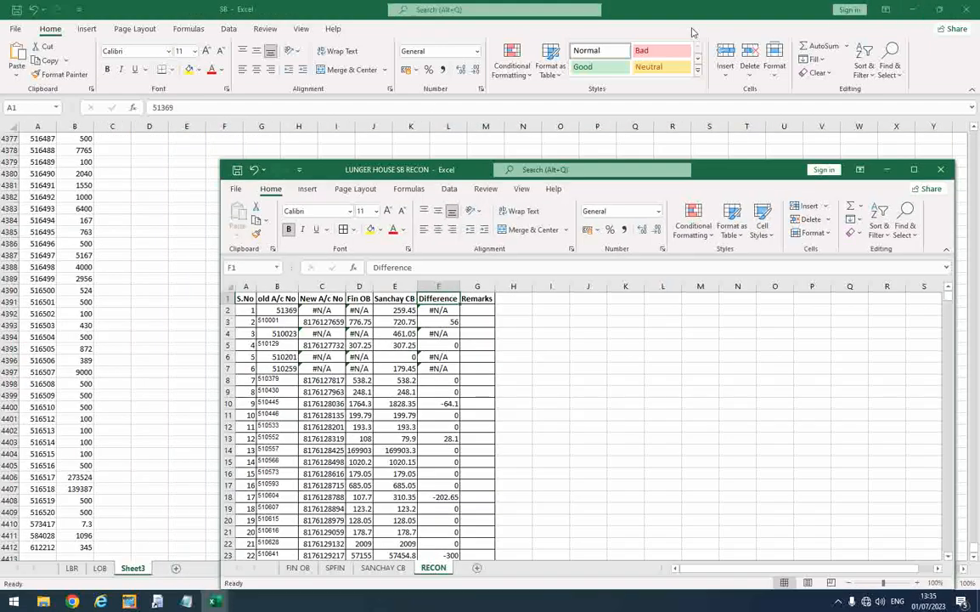
pyautogui.moveTo(727, 171); pyautogui.dragTo(654, 130)
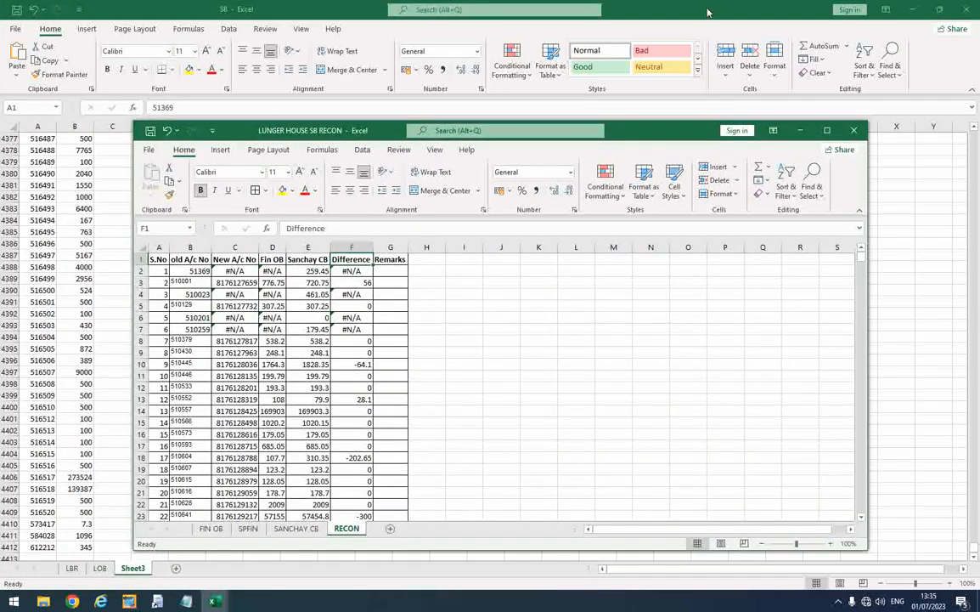
pyautogui.click(707, 11)
pyautogui.click(964, 9)
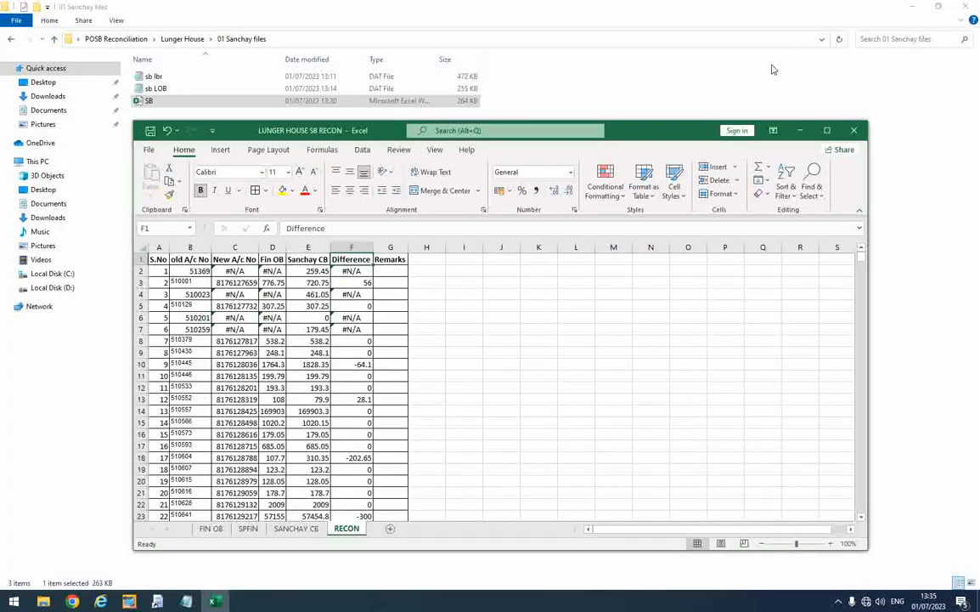
pyautogui.click(965, 8)
pyautogui.click(674, 108)
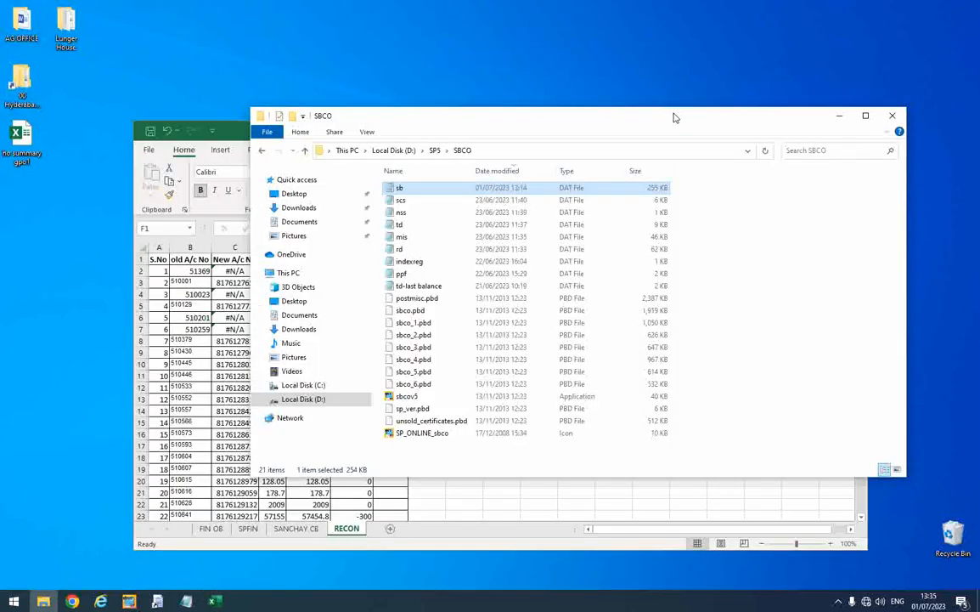
pyautogui.click(891, 116)
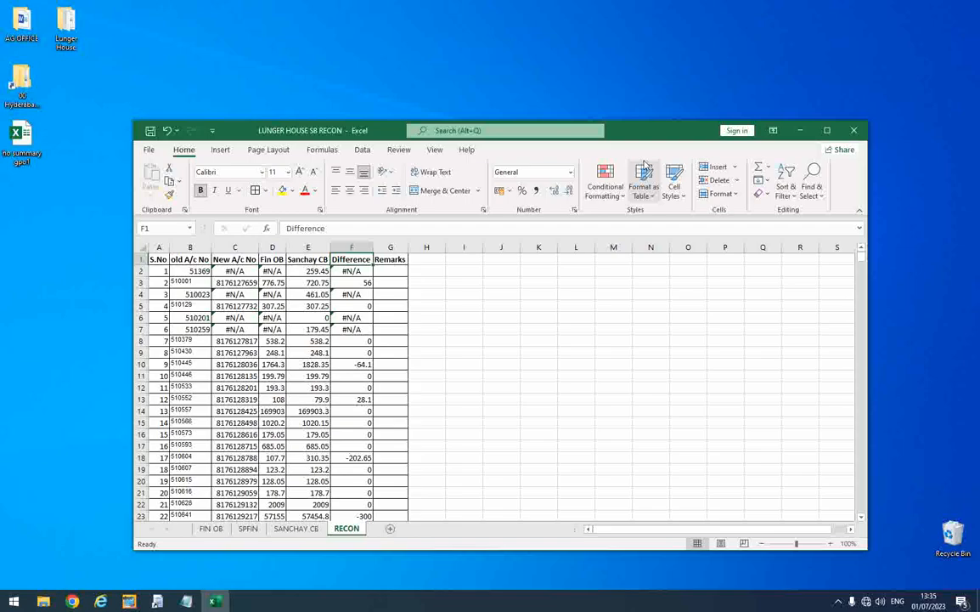
pyautogui.moveTo(653, 133); pyautogui.dragTo(572, 109)
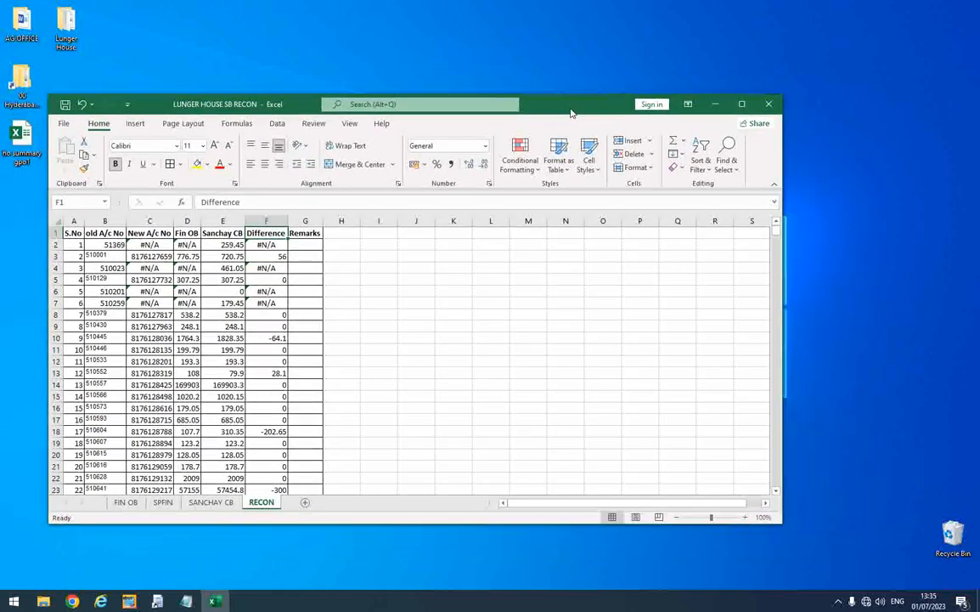
pyautogui.doubleClick(570, 109)
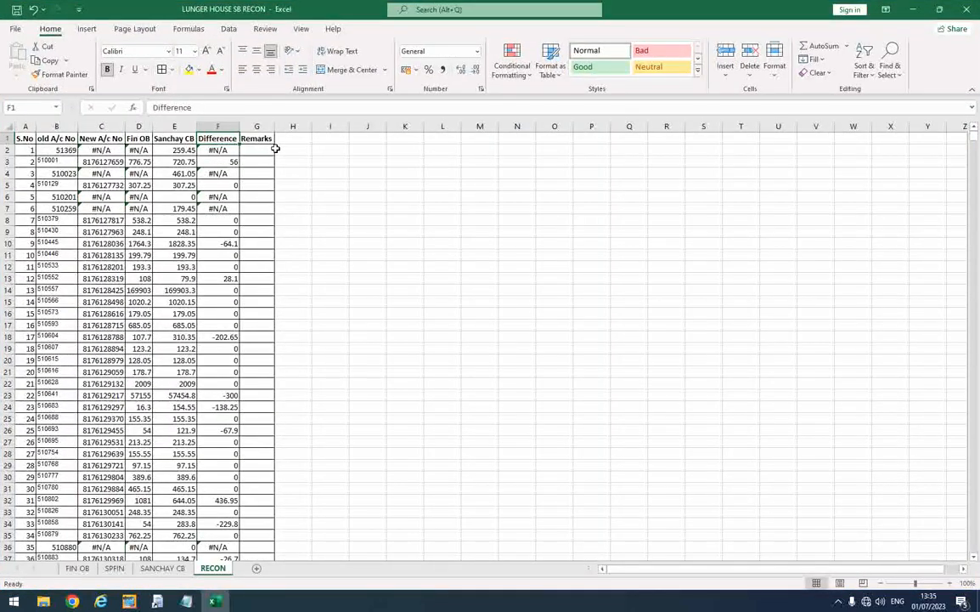
# - Review the lookup results and differences in the first rows of the New A/c No, Fin OB and Difference columns
pyautogui.moveTo(111, 150); pyautogui.dragTo(126, 149)
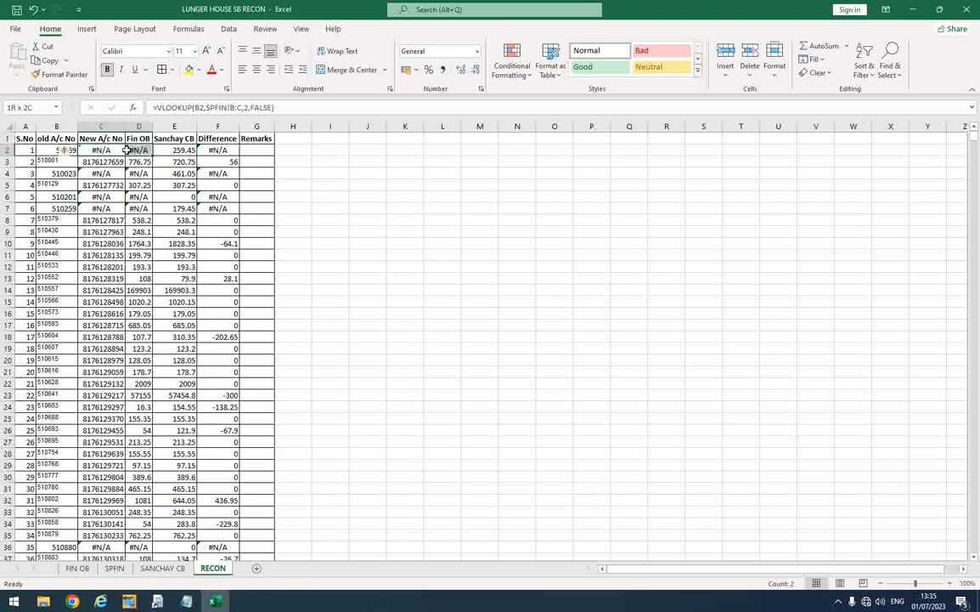
pyautogui.moveTo(125, 150); pyautogui.dragTo(125, 150)
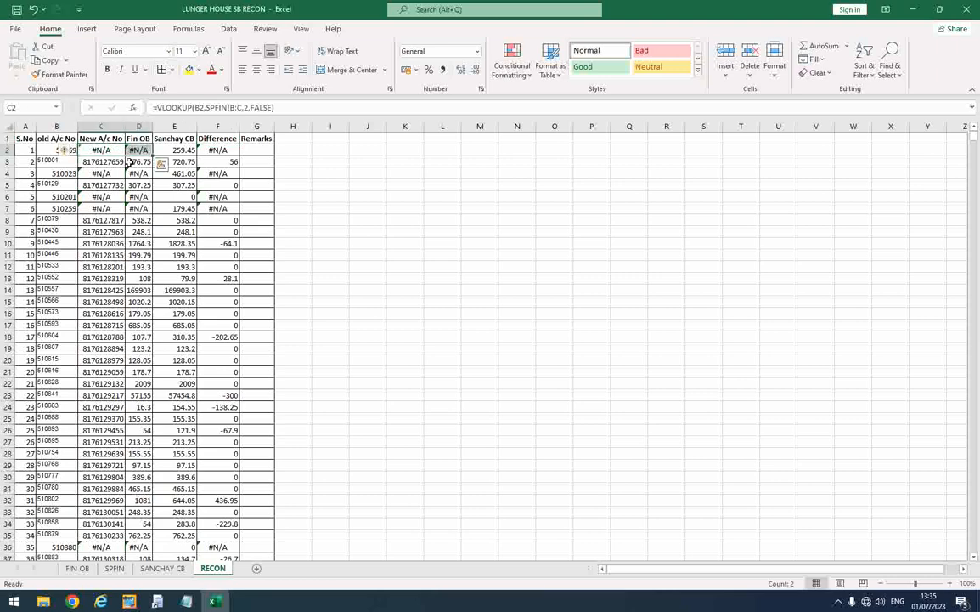
pyautogui.click(182, 217)
pyautogui.moveTo(215, 148); pyautogui.dragTo(221, 210)
pyautogui.click(170, 383)
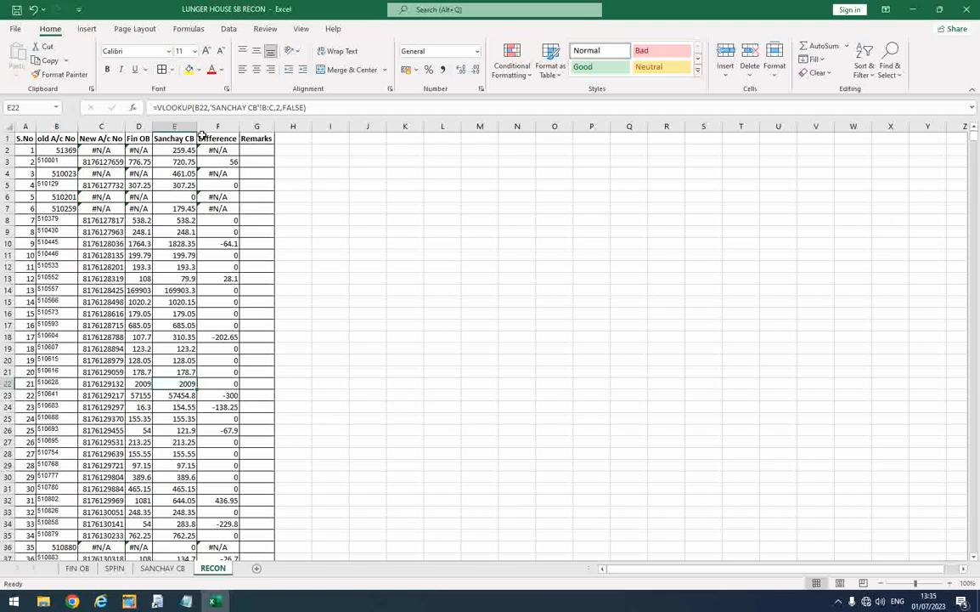
# - Add filters to the header row of the RECON table
pyautogui.click(204, 136)
pyautogui.click(863, 70)
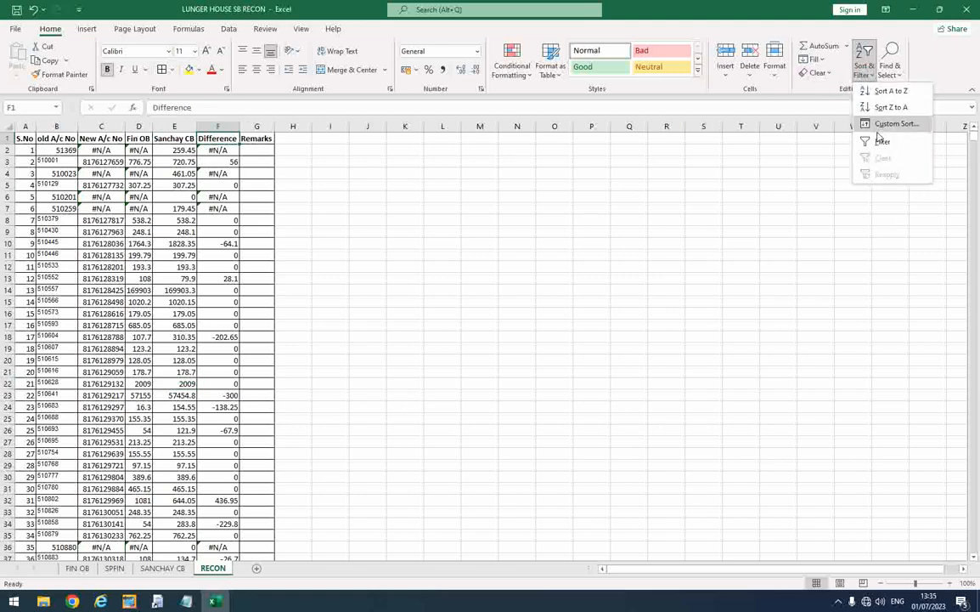
pyautogui.click(882, 141)
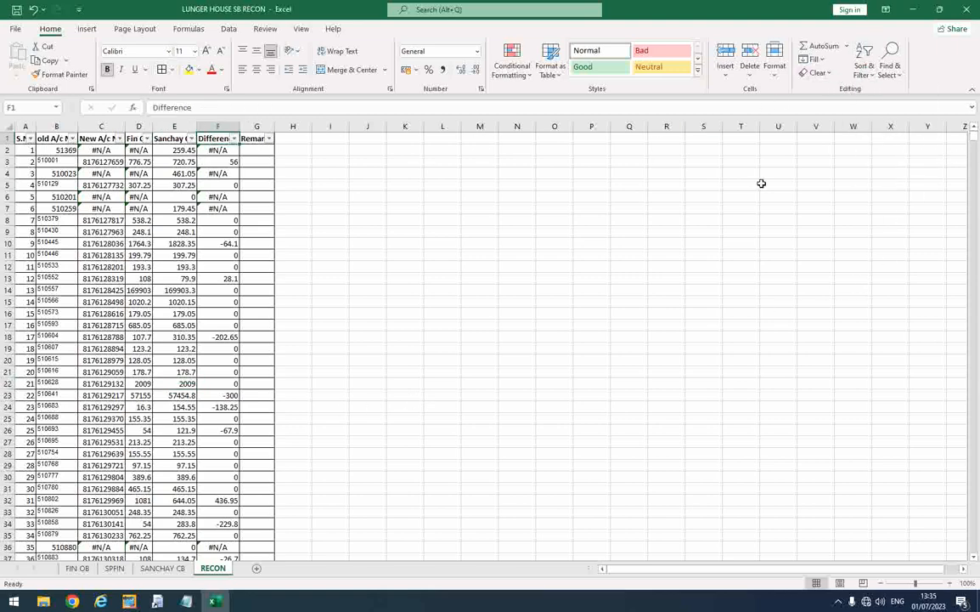
# - Filter the Sanchay CB column to show only #N/A, and widen the New A/c No, Fin OB and Sanchay CB columns
pyautogui.click(192, 138)
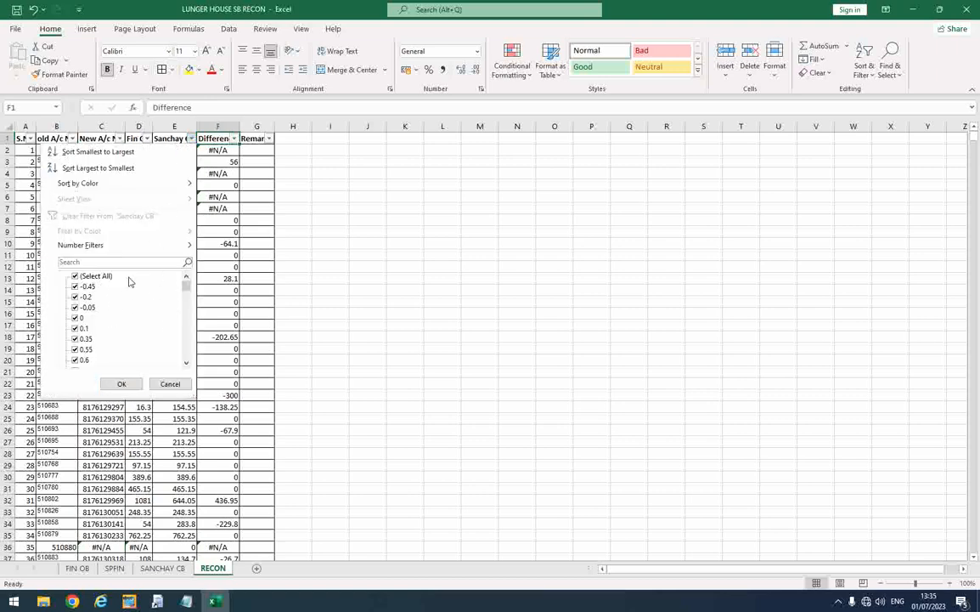
pyautogui.click(101, 276)
pyautogui.moveTo(187, 284); pyautogui.dragTo(188, 361)
pyautogui.click(85, 346)
pyautogui.click(121, 384)
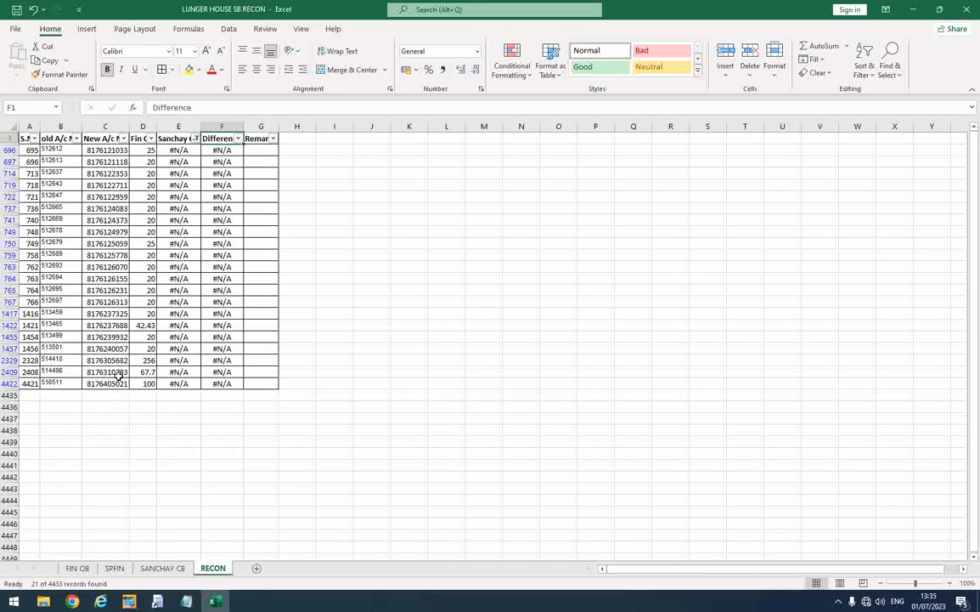
pyautogui.moveTo(200, 126); pyautogui.dragTo(218, 127)
pyautogui.moveTo(156, 127)
pyautogui.mouseDown()
pyautogui.moveTo(167, 127)
pyautogui.moveTo(145, 125)
pyautogui.mouseUp()
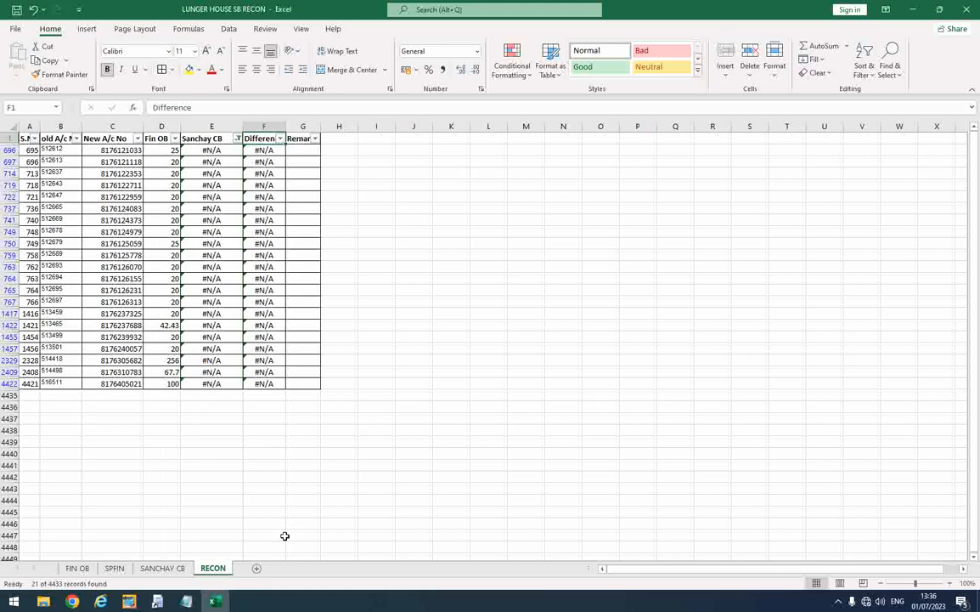
# - Bring up the Final output note beside the RECON sheet and read the condition in point 1
pyautogui.click(186, 601)
pyautogui.moveTo(422, 513); pyautogui.dragTo(577, 64)
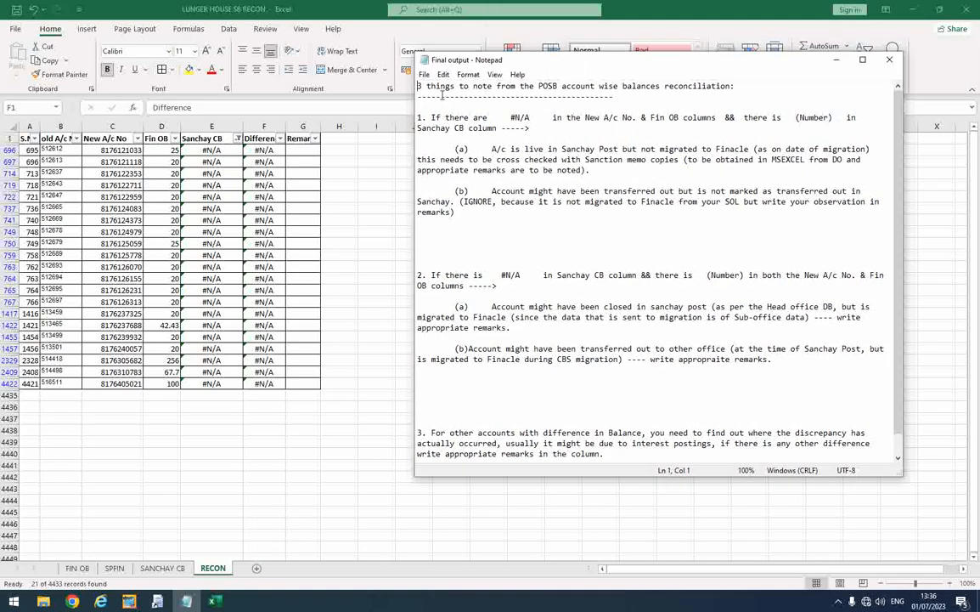
pyautogui.moveTo(427, 88); pyautogui.dragTo(725, 92)
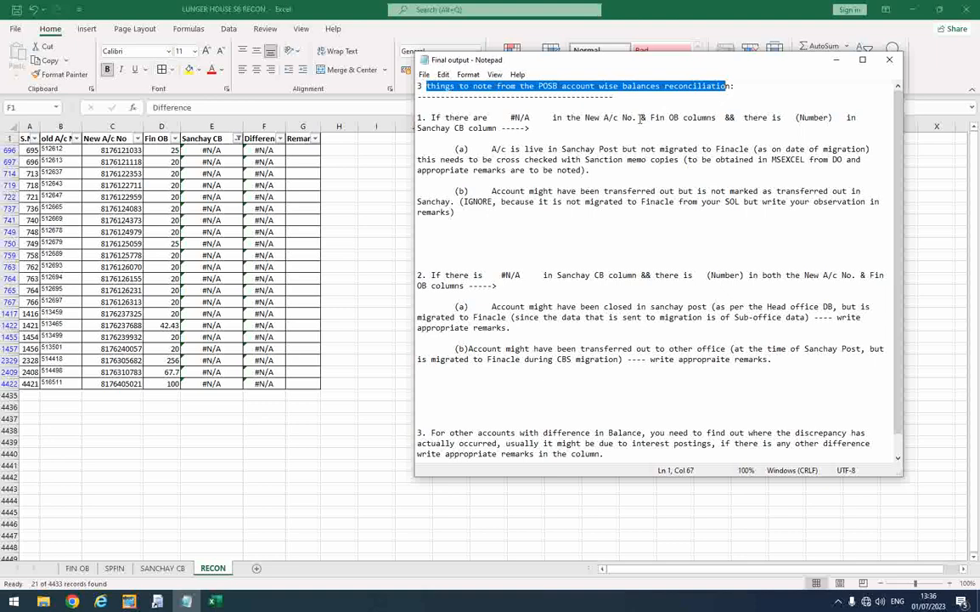
pyautogui.moveTo(536, 117); pyautogui.dragTo(501, 117)
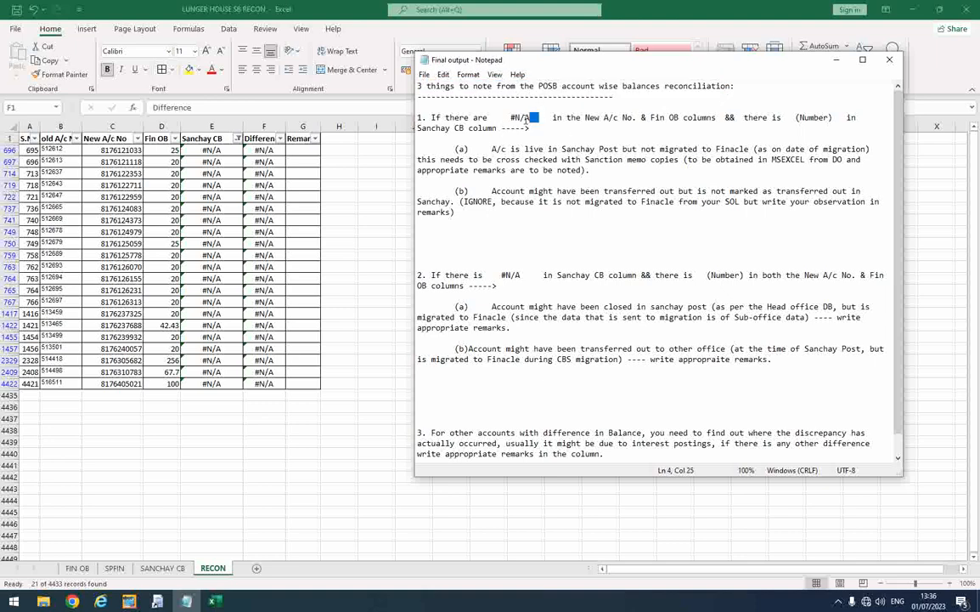
pyautogui.moveTo(582, 118); pyautogui.dragTo(714, 120)
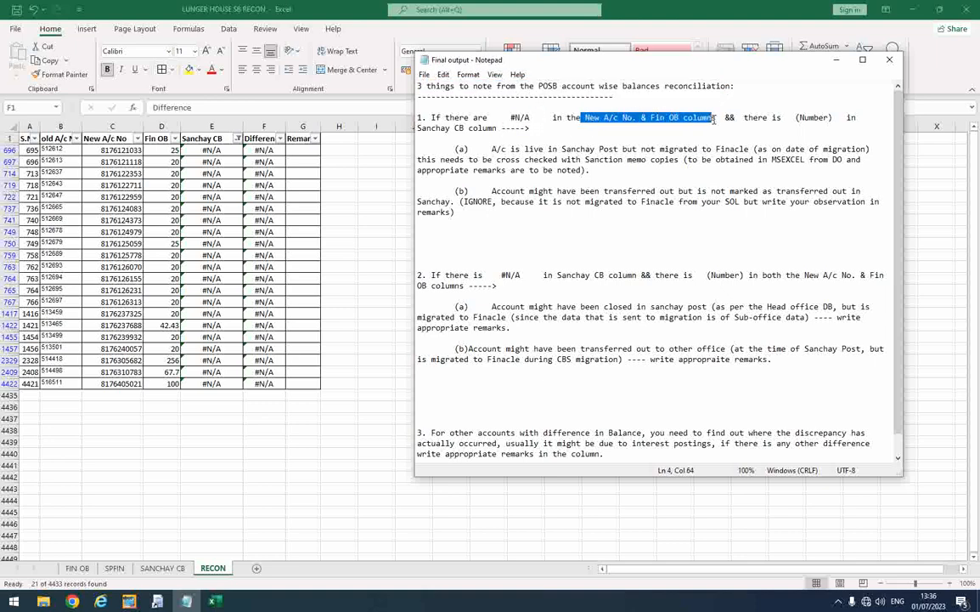
# - Return to the RECON workbook and reset the Sanchay CB filter to show all values
pyautogui.hotkey('alt', 'Tab')
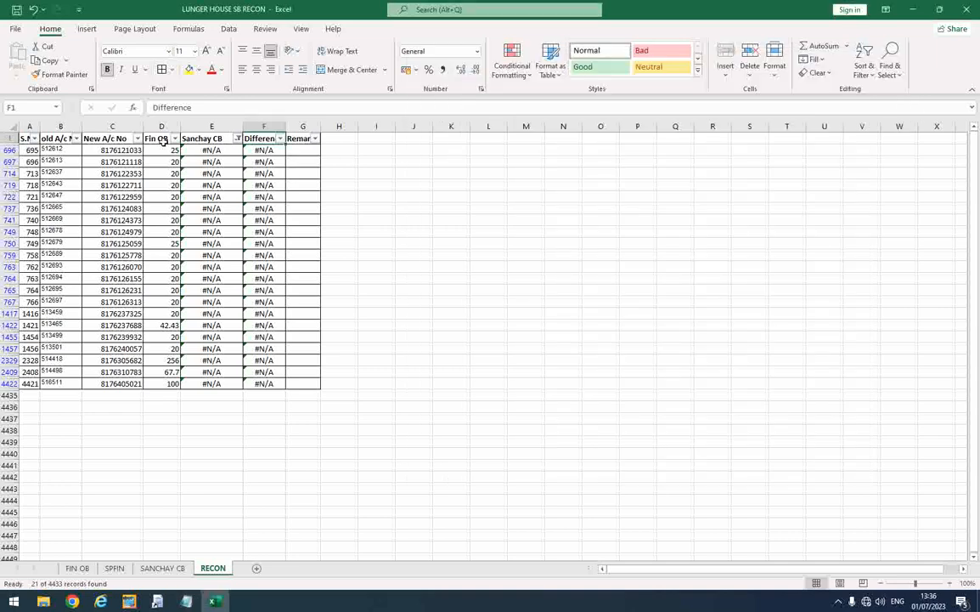
pyautogui.click(238, 140)
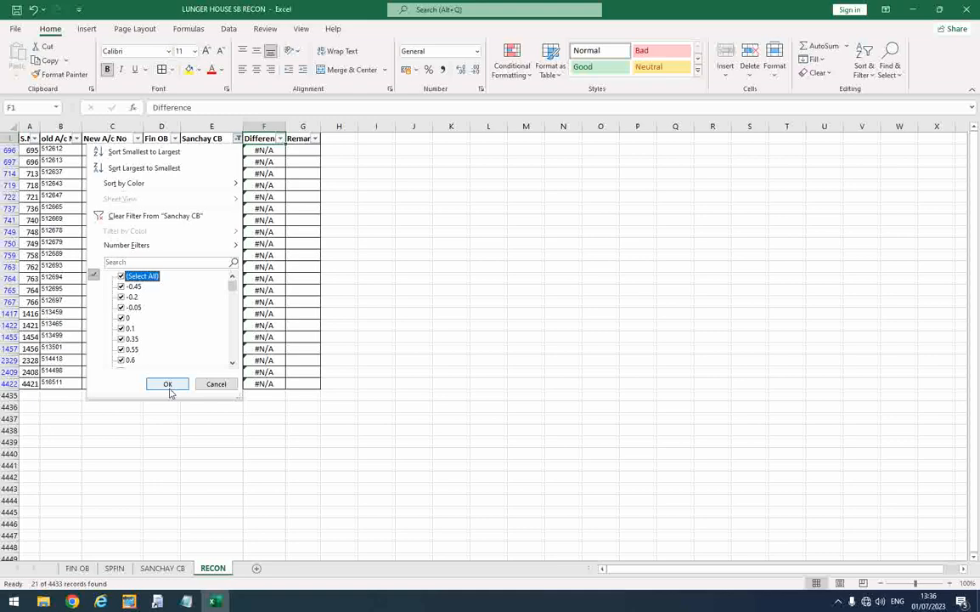
pyautogui.click(168, 384)
# - Filter the New A/c No column to show only #N/A
pyautogui.click(115, 138)
pyautogui.click(133, 139)
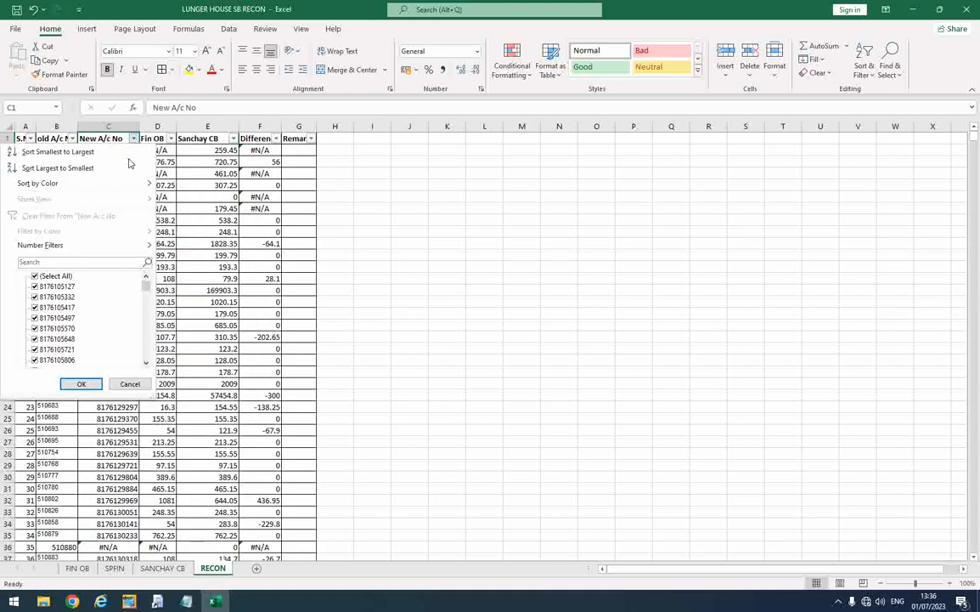
pyautogui.click(69, 278)
pyautogui.moveTo(145, 286); pyautogui.dragTo(145, 350)
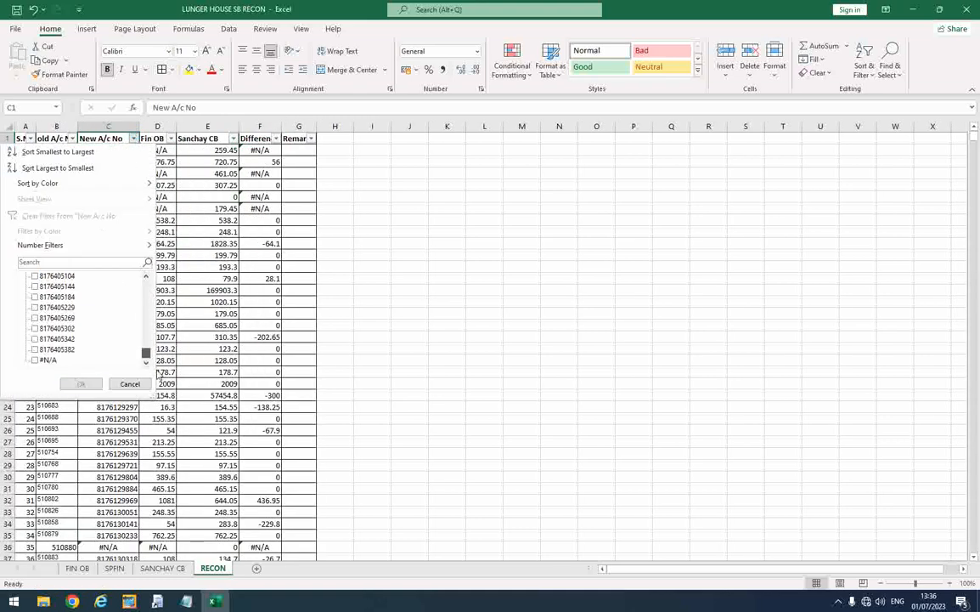
pyautogui.click(35, 359)
pyautogui.click(75, 383)
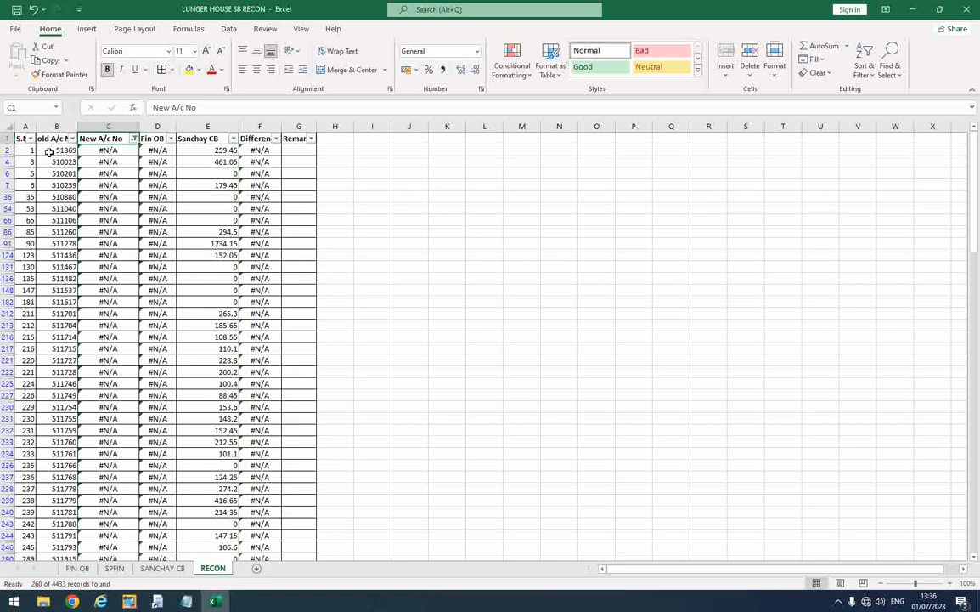
# - Examine the first filtered row's New A/c No, Fin OB and Sanchay CB cells against point 1(a) of the Final output note
pyautogui.click(100, 149)
pyautogui.moveTo(130, 149); pyautogui.dragTo(146, 150)
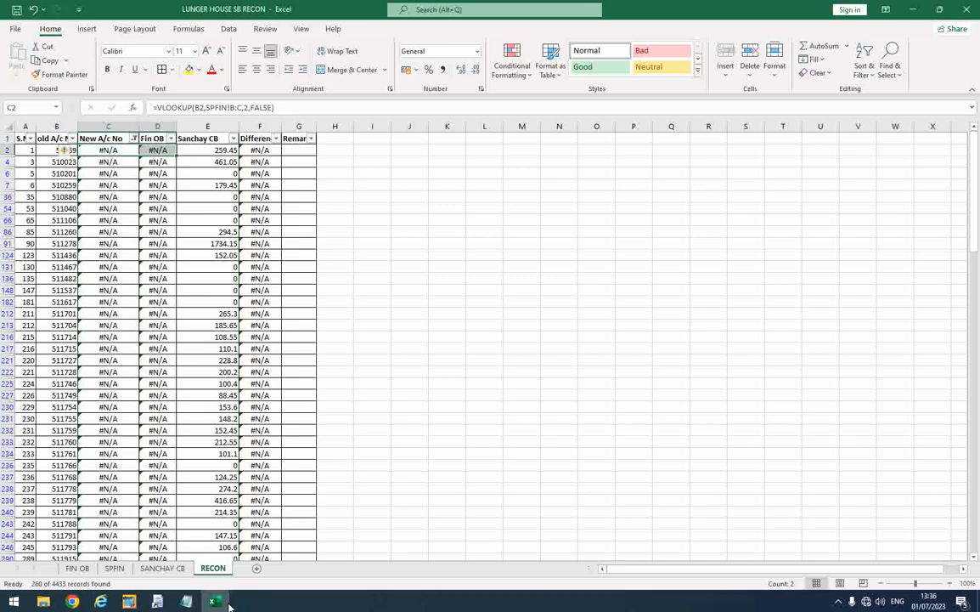
pyautogui.click(215, 151)
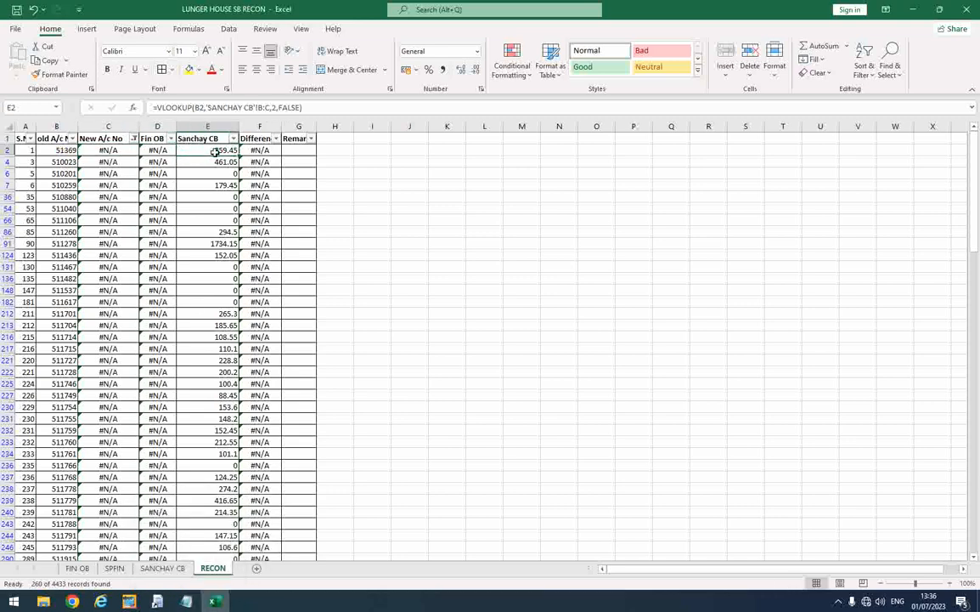
pyautogui.click(186, 601)
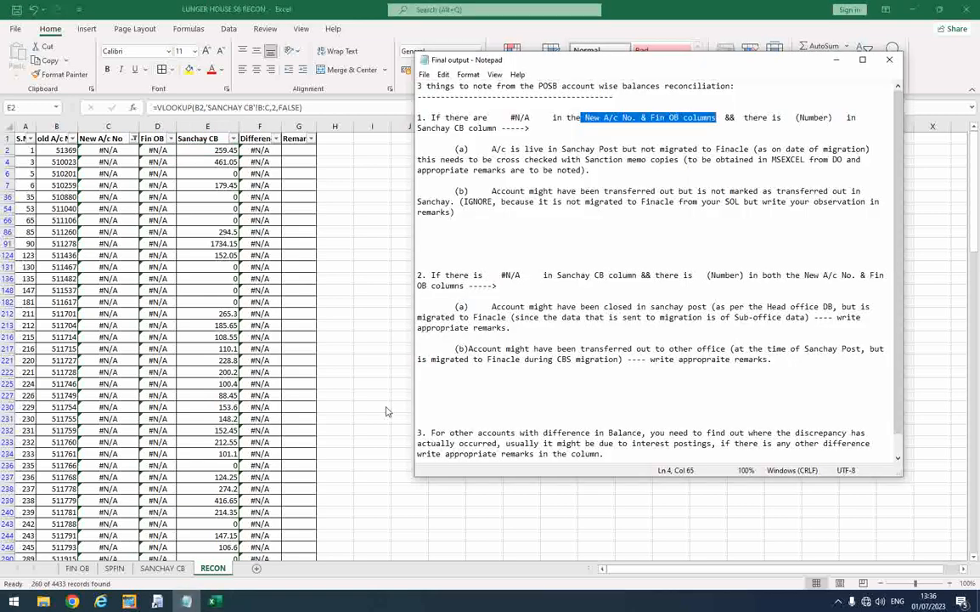
pyautogui.moveTo(490, 150); pyautogui.dragTo(516, 149)
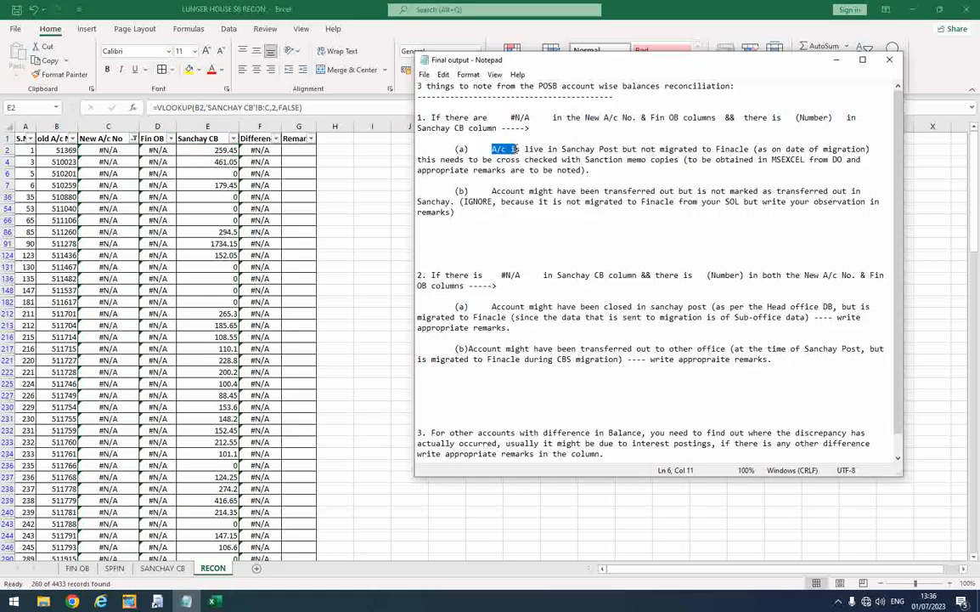
pyautogui.moveTo(519, 150); pyautogui.dragTo(746, 146)
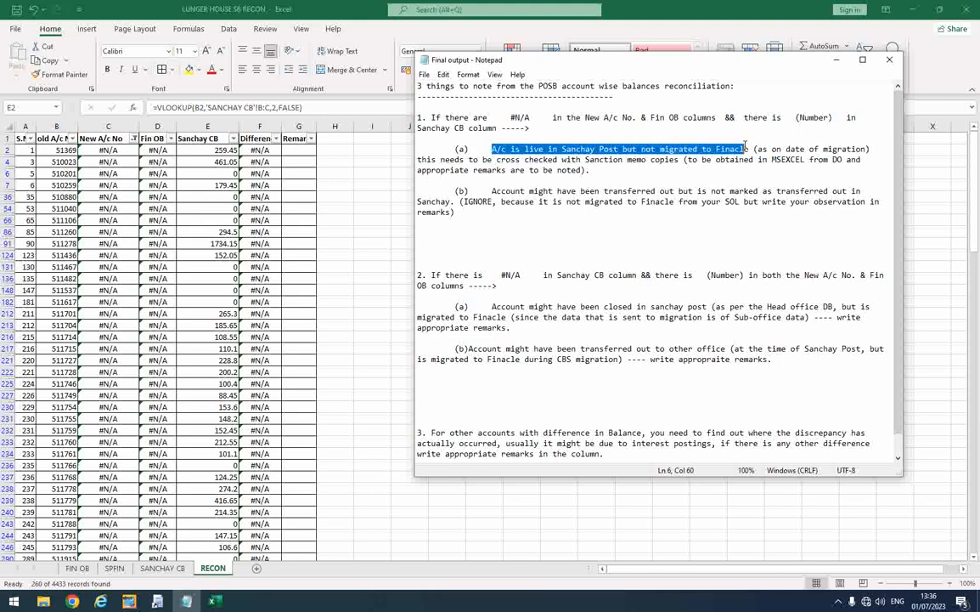
pyautogui.click(653, 191)
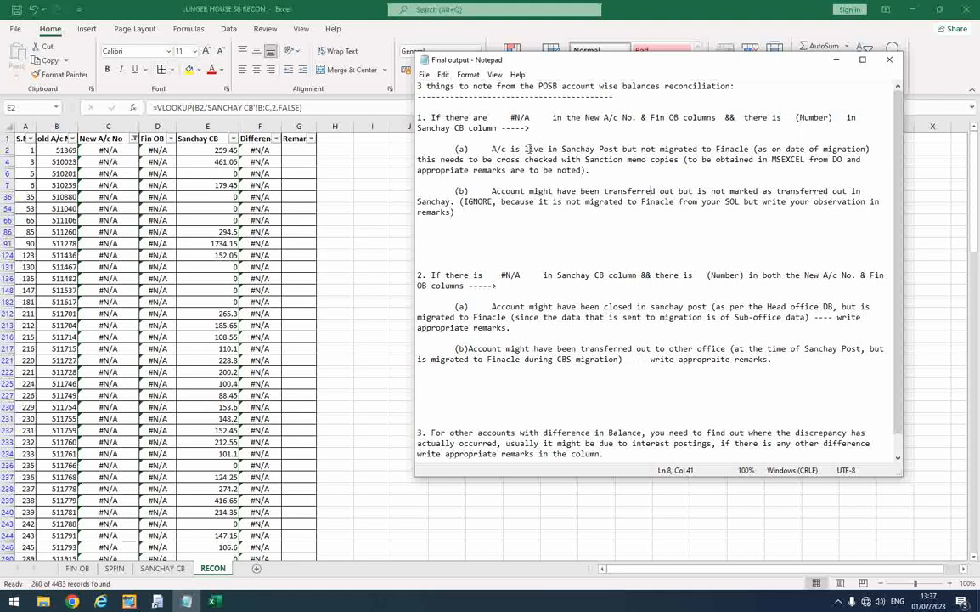
pyautogui.moveTo(492, 149); pyautogui.dragTo(544, 150)
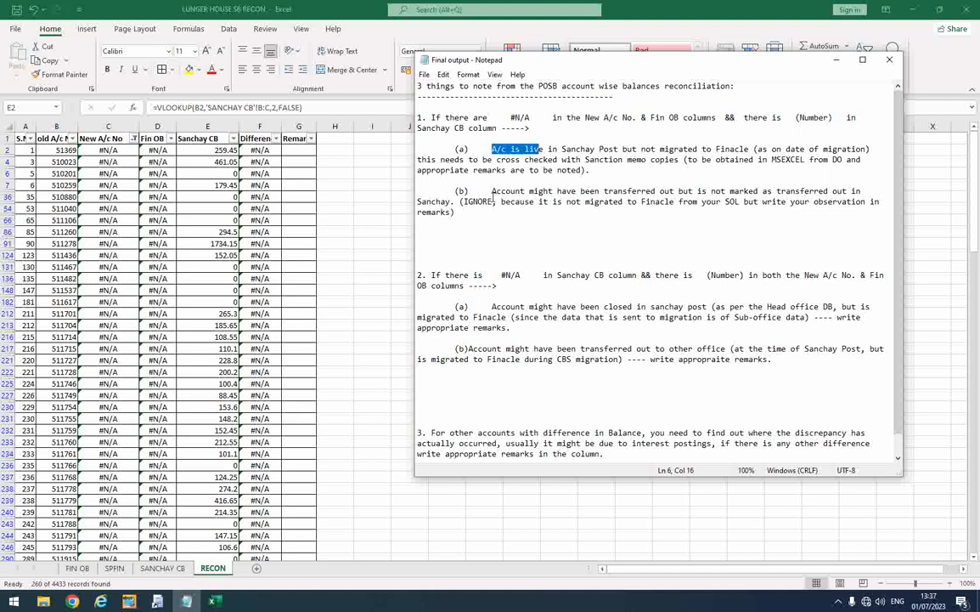
# - Read point 1(b) of the note on accounts transferred out but not marked as such in Sanchay
pyautogui.moveTo(492, 190); pyautogui.dragTo(507, 193)
pyautogui.click(510, 212)
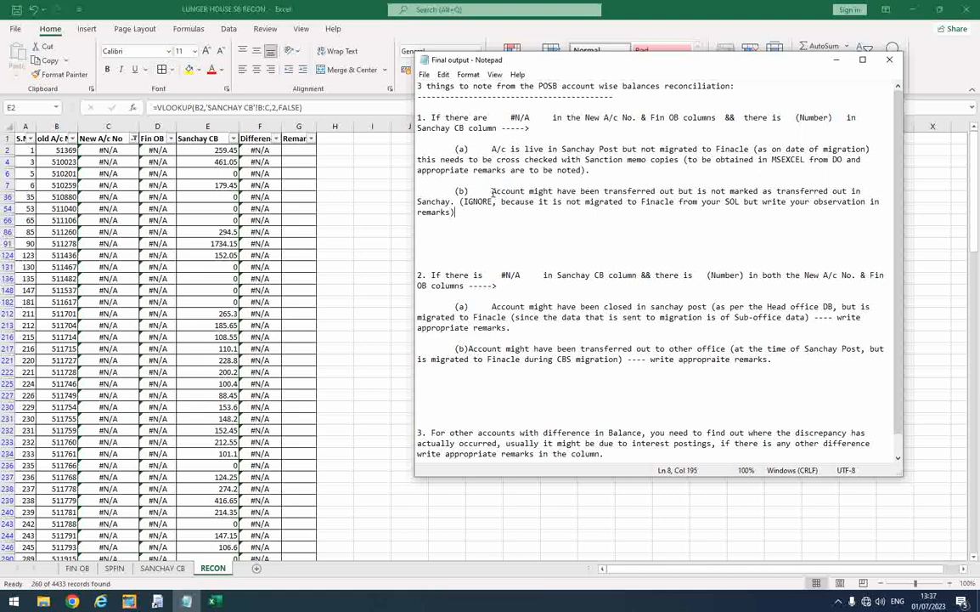
pyautogui.moveTo(492, 190); pyautogui.dragTo(459, 202)
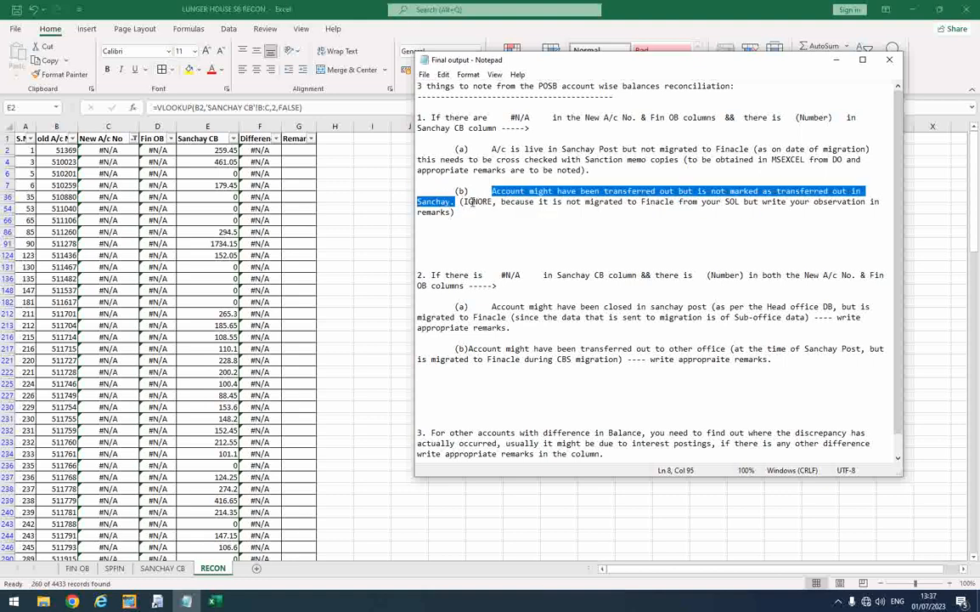
pyautogui.moveTo(460, 201); pyautogui.dragTo(503, 202)
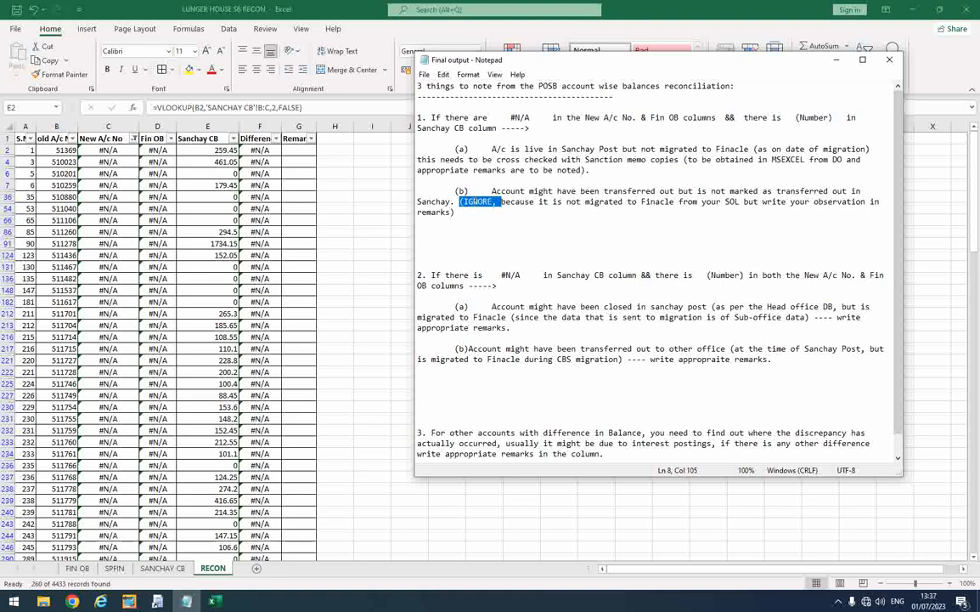
pyautogui.click(522, 204)
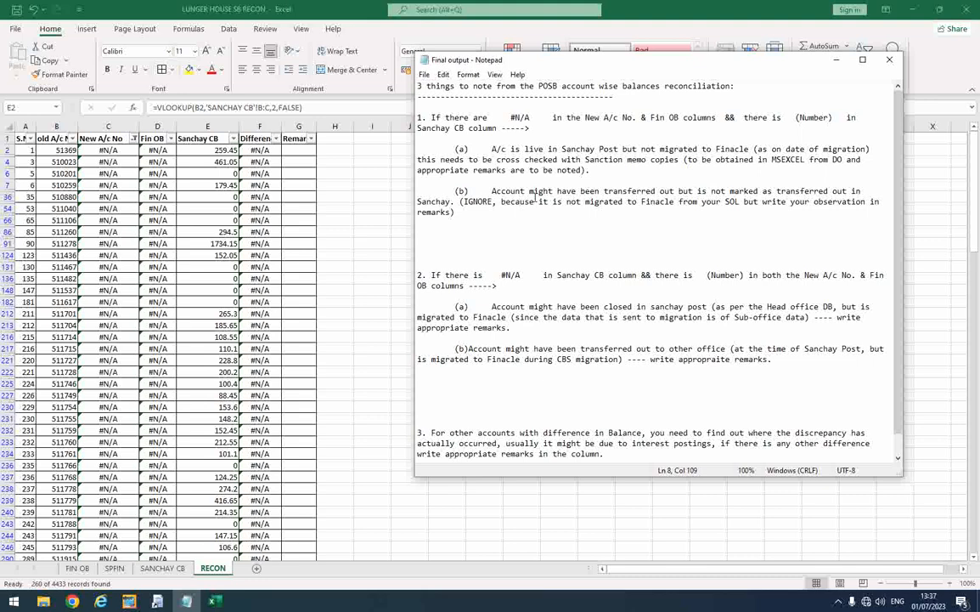
pyautogui.click(504, 201)
pyautogui.moveTo(503, 202); pyautogui.dragTo(695, 204)
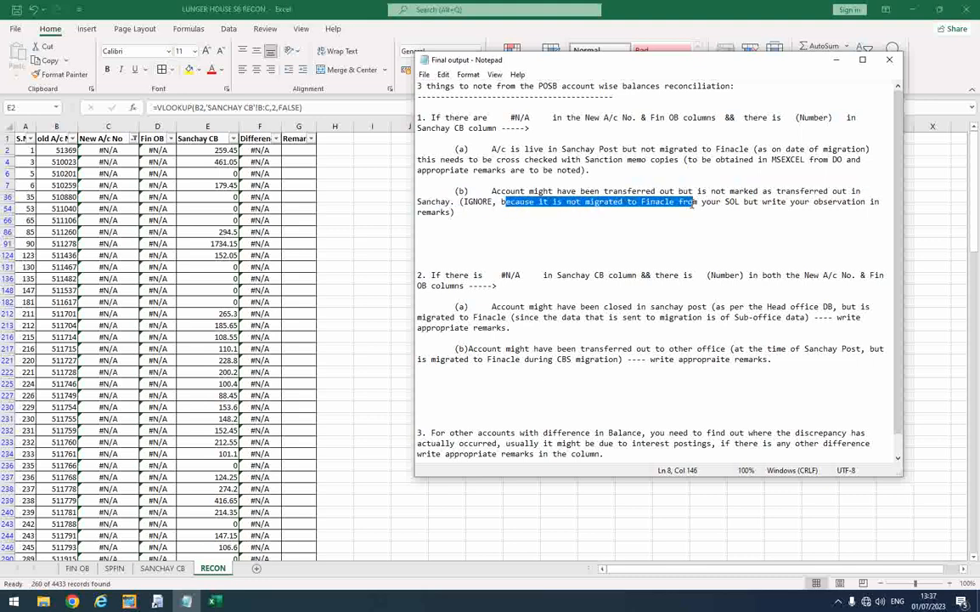
pyautogui.click(653, 216)
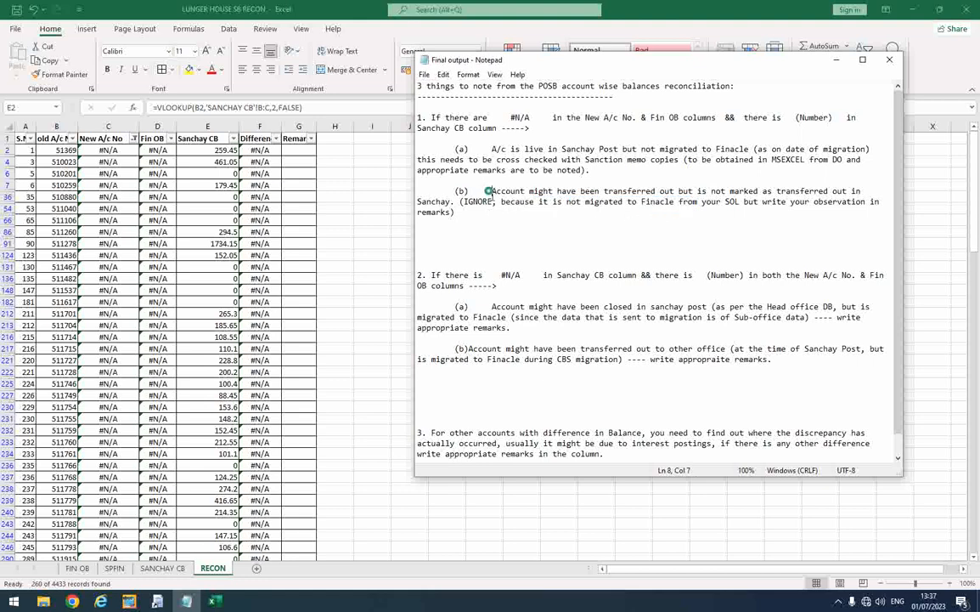
pyautogui.moveTo(491, 191); pyautogui.dragTo(497, 214)
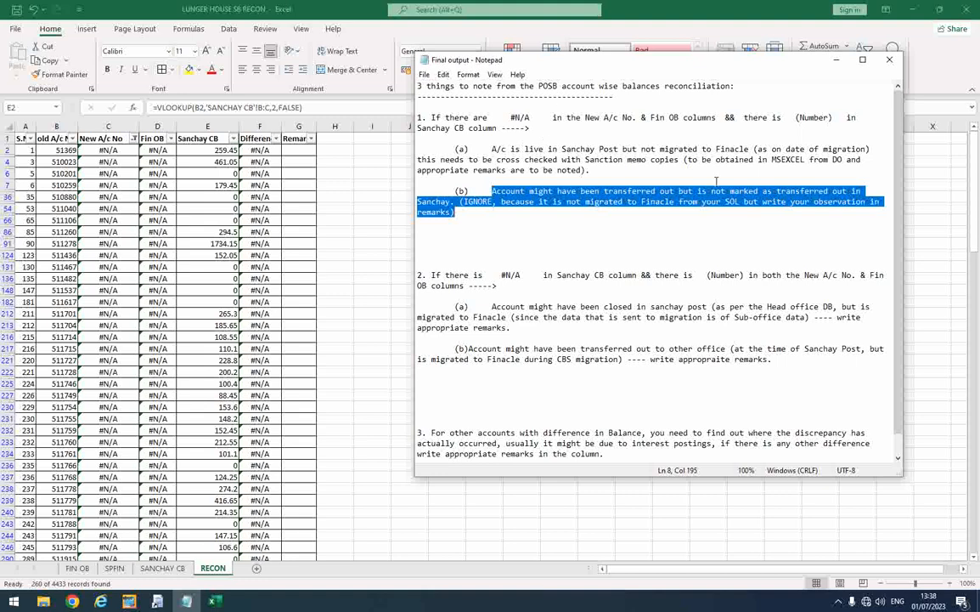
pyautogui.click(534, 204)
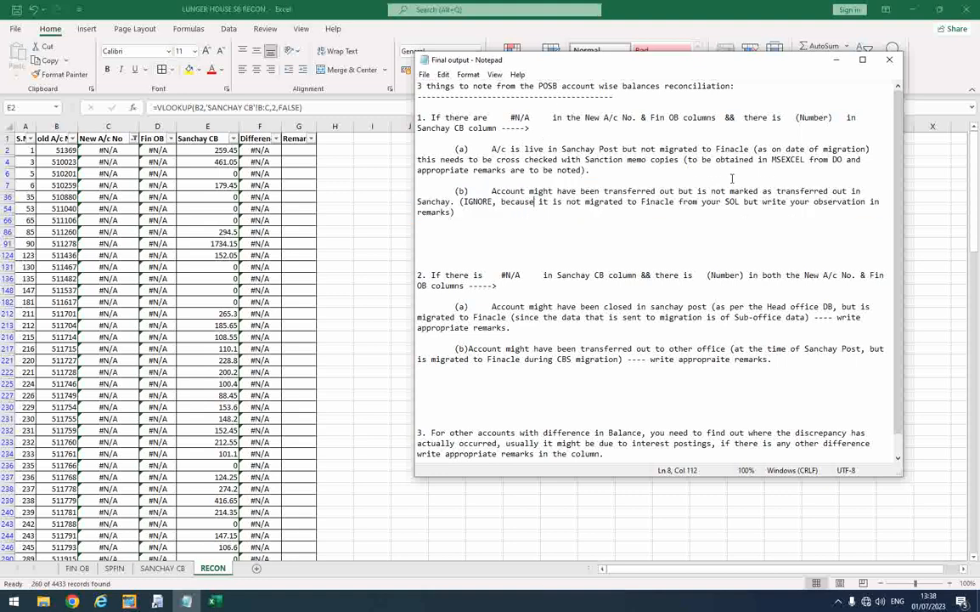
# - Read the condition in point 2 of the note, and reset the New A/c No filter in RECON to show all values
pyautogui.moveTo(501, 275); pyautogui.dragTo(513, 276)
pyautogui.click(641, 280)
pyautogui.click(158, 156)
pyautogui.click(134, 139)
pyautogui.click(59, 275)
pyautogui.click(83, 383)
# - Filter the Sanchay CB column to show only #N/A
pyautogui.click(208, 138)
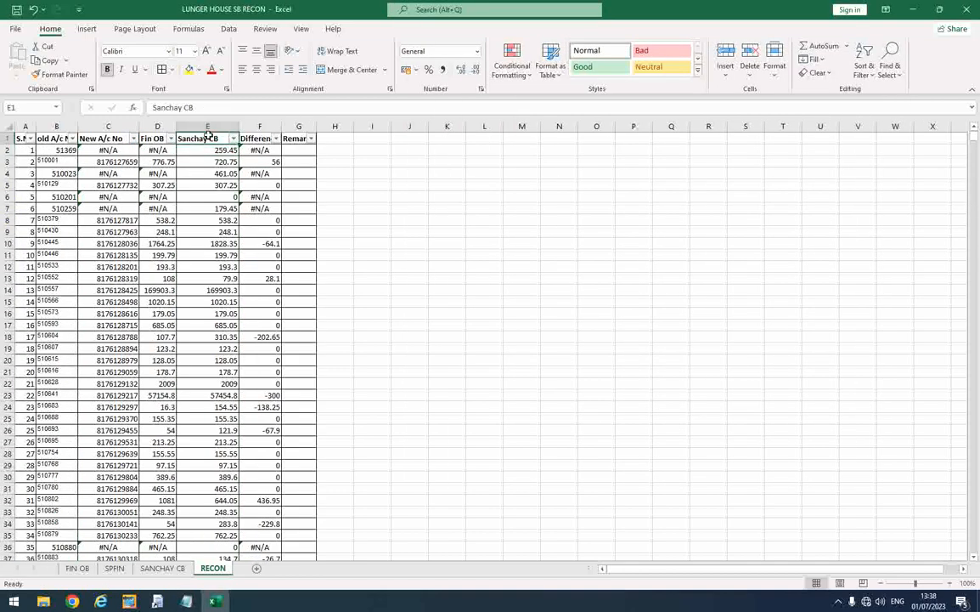
pyautogui.click(234, 139)
pyautogui.click(118, 275)
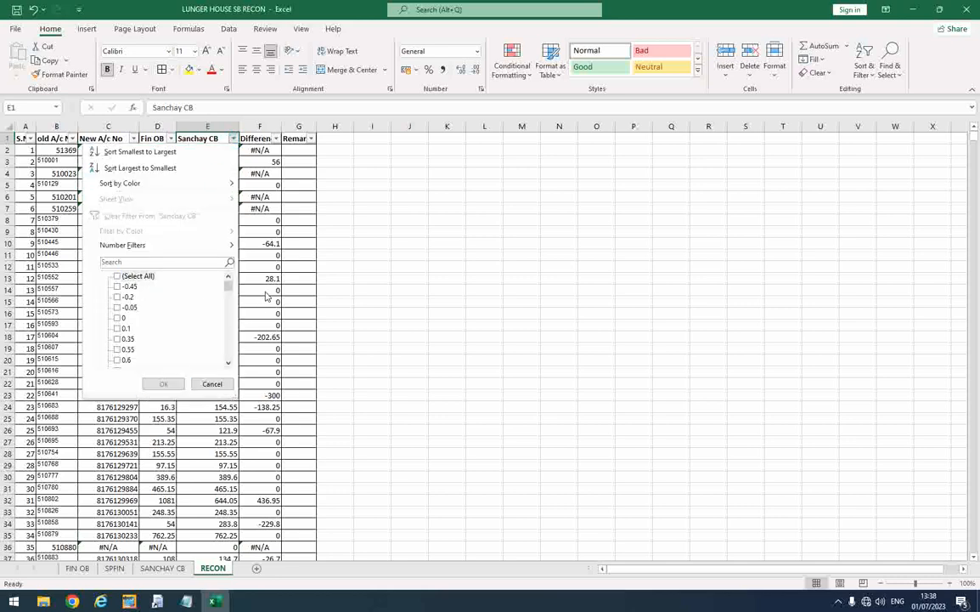
pyautogui.moveTo(228, 287); pyautogui.dragTo(222, 372)
pyautogui.click(119, 360)
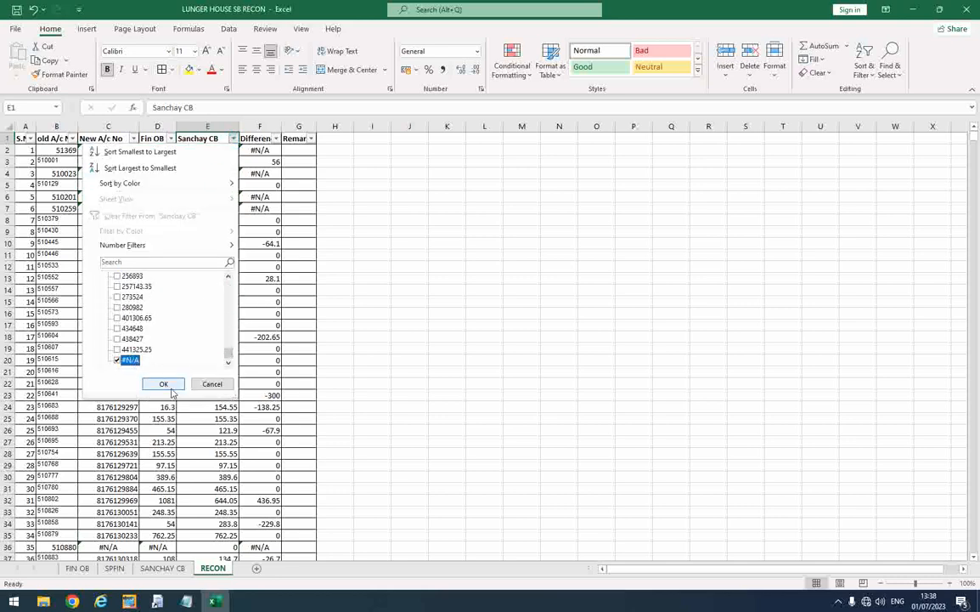
pyautogui.click(163, 384)
# - Examine the first filtered row's Sanchay CB, New A/c No and Fin OB cells, and return to the Final output note
pyautogui.moveTo(103, 150); pyautogui.dragTo(256, 374)
pyautogui.click(210, 151)
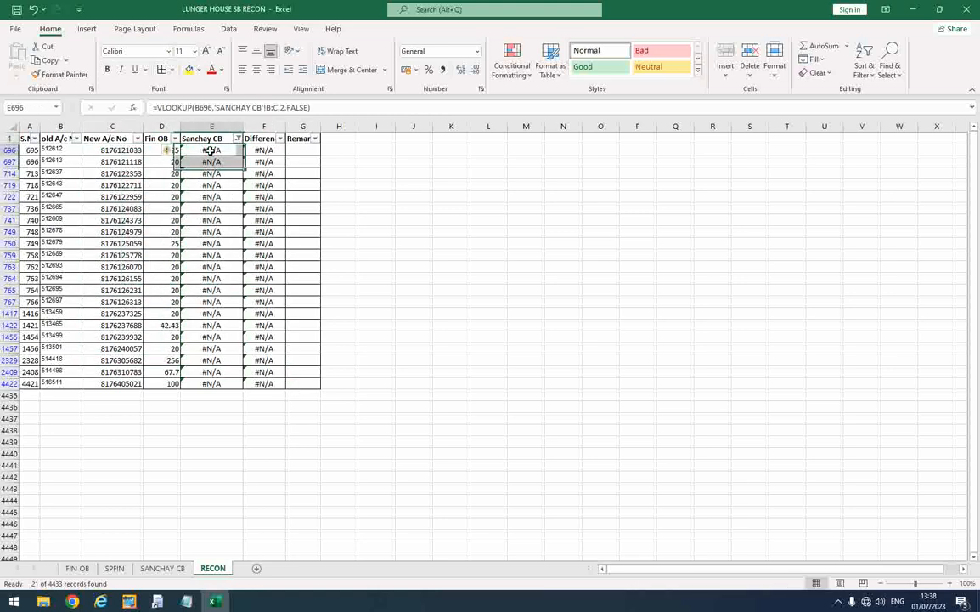
pyautogui.moveTo(115, 150); pyautogui.dragTo(146, 151)
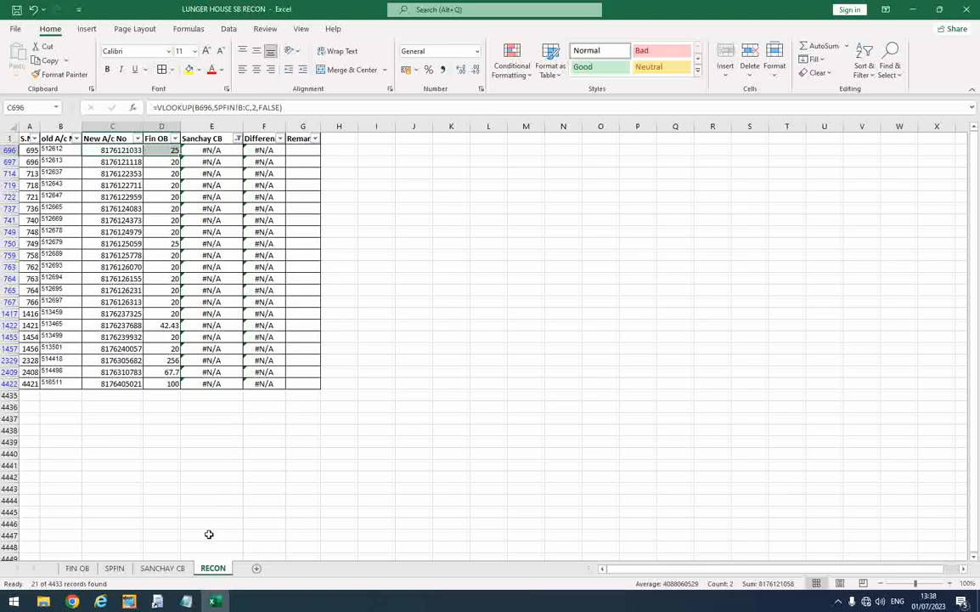
pyautogui.click(216, 602)
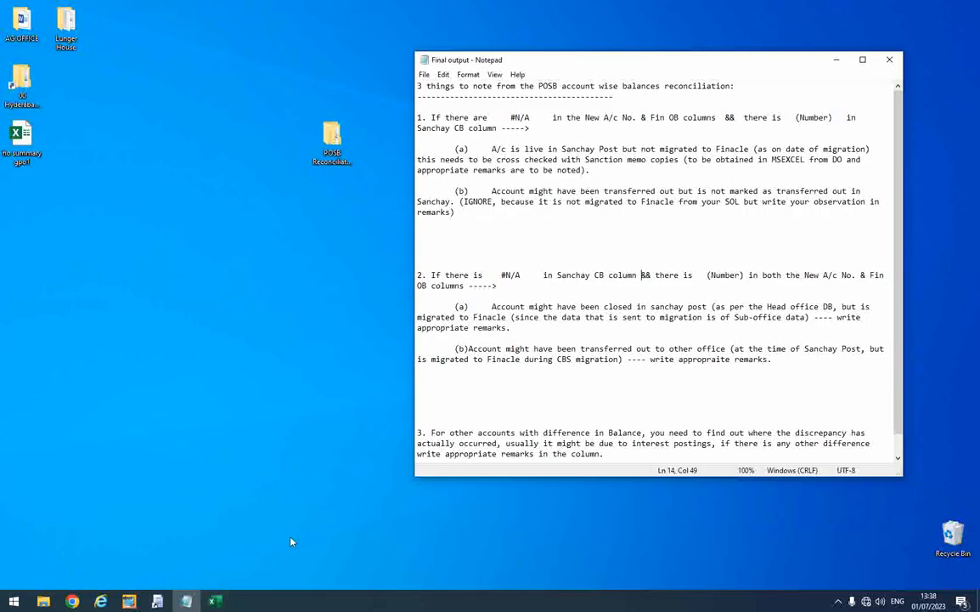
pyautogui.click(227, 603)
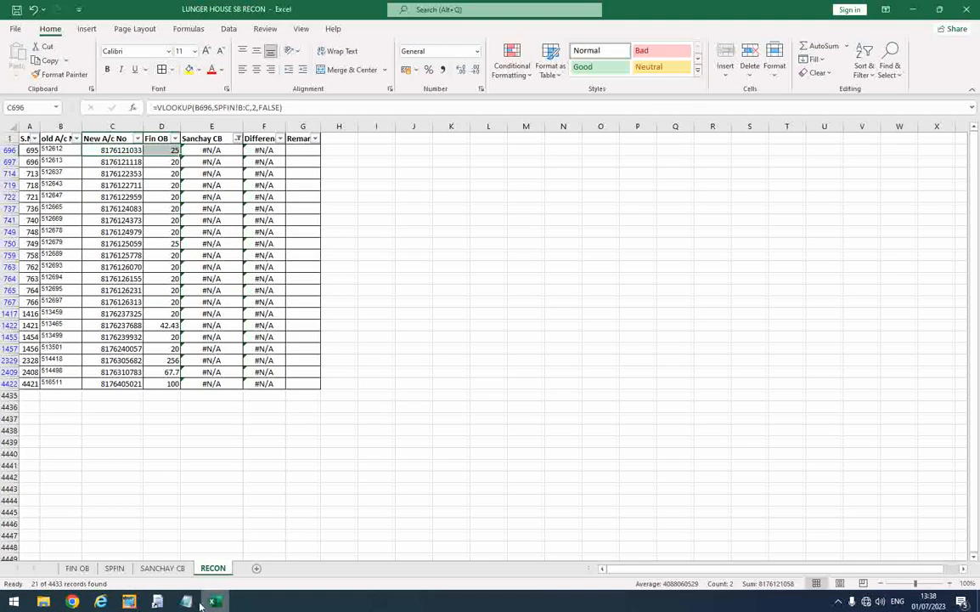
pyautogui.click(191, 602)
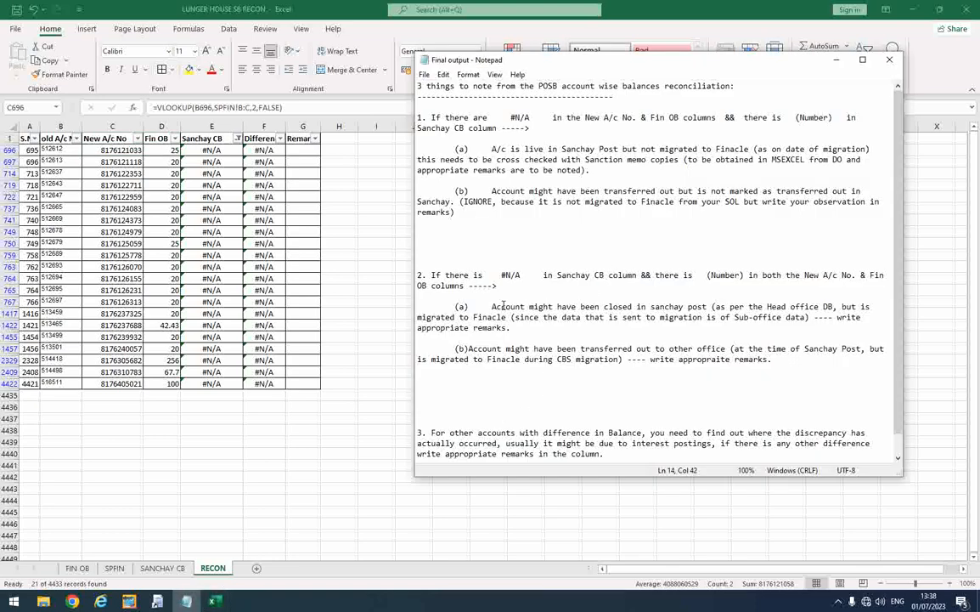
# - Read point 2(a) of the note on accounts closed in Sanchay Post but migrated to Finacle, and locate the Remarks column in RECON
pyautogui.moveTo(558, 307); pyautogui.dragTo(417, 306)
pyautogui.moveTo(654, 301); pyautogui.dragTo(716, 307)
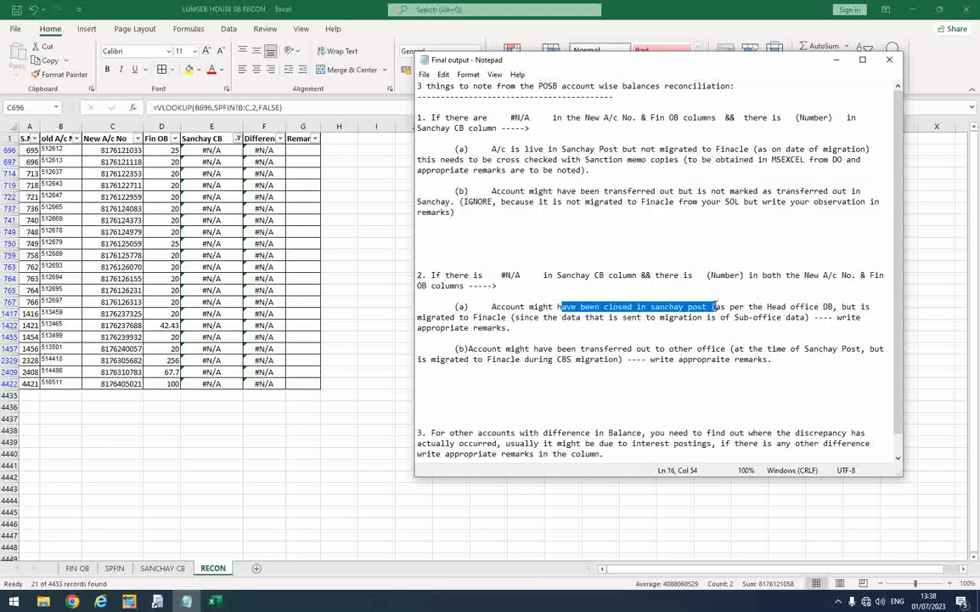
pyautogui.click(752, 309)
pyautogui.moveTo(759, 307); pyautogui.dragTo(831, 311)
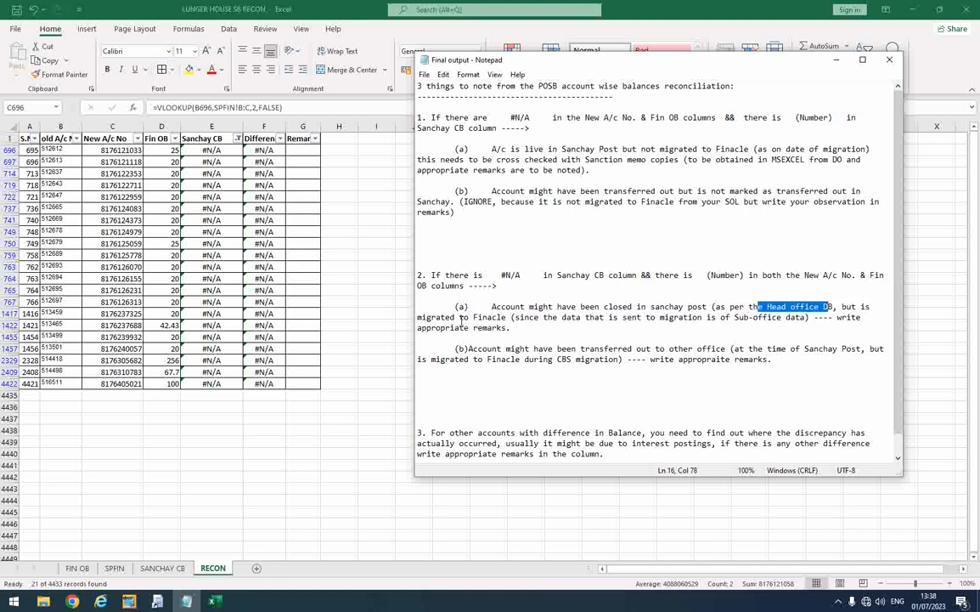
pyautogui.moveTo(456, 318); pyautogui.dragTo(504, 318)
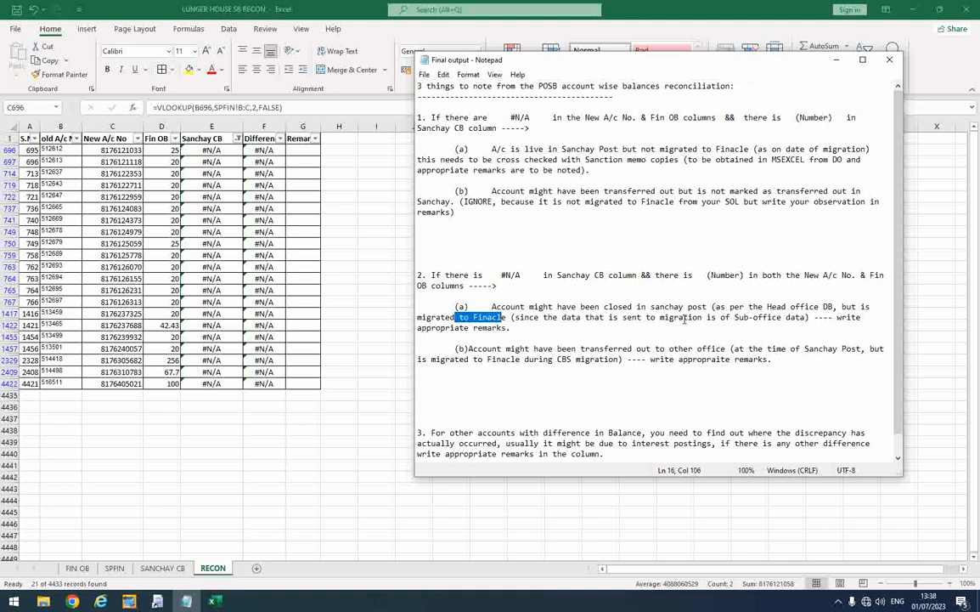
pyautogui.moveTo(608, 318); pyautogui.dragTo(806, 318)
pyautogui.moveTo(568, 332); pyautogui.dragTo(827, 319)
pyautogui.doubleClick(308, 147)
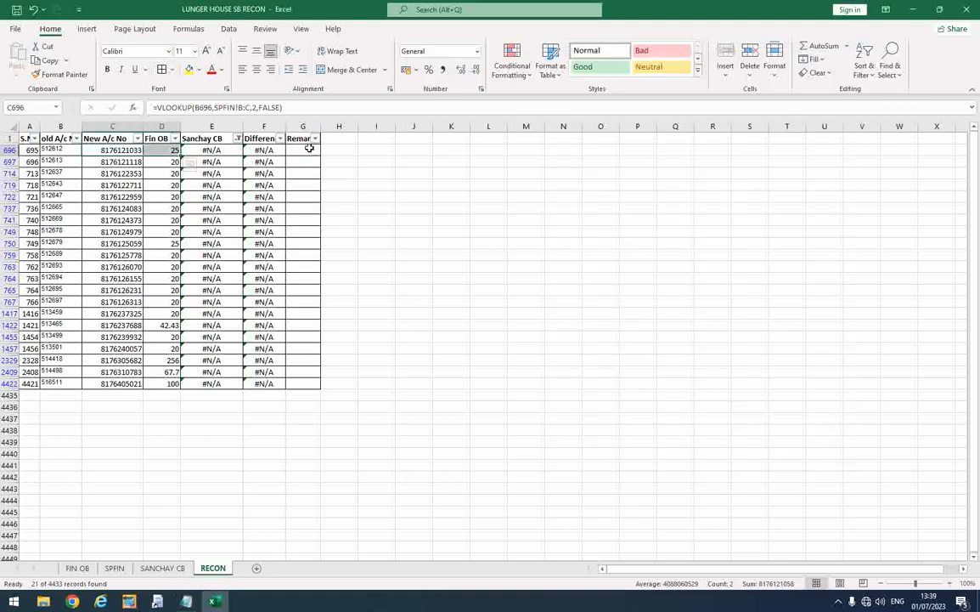
pyautogui.click(308, 144)
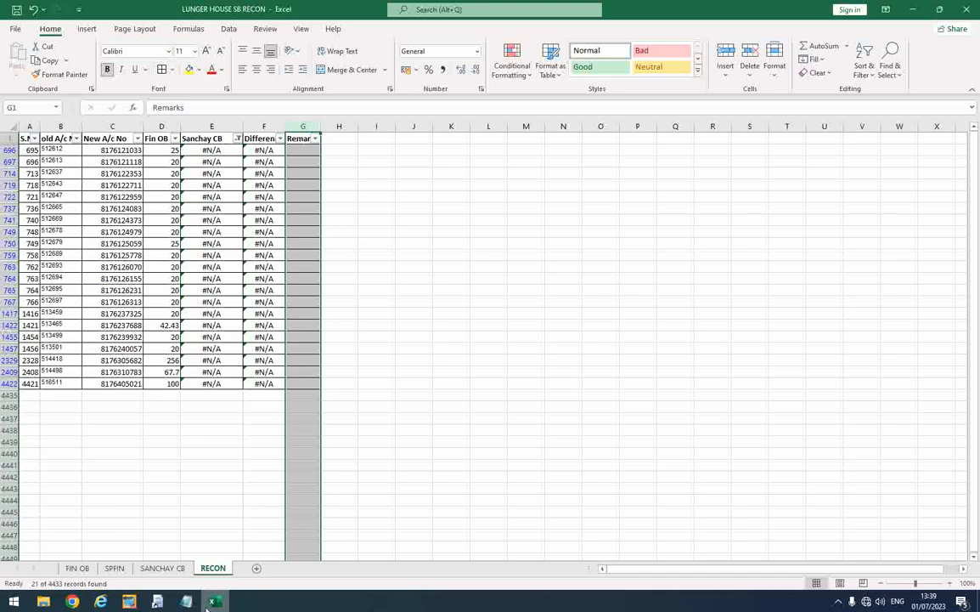
# - Read point 2(b) of the note on accounts transferred out to another office but migrated to Finacle
pyautogui.click(187, 600)
pyautogui.click(480, 370)
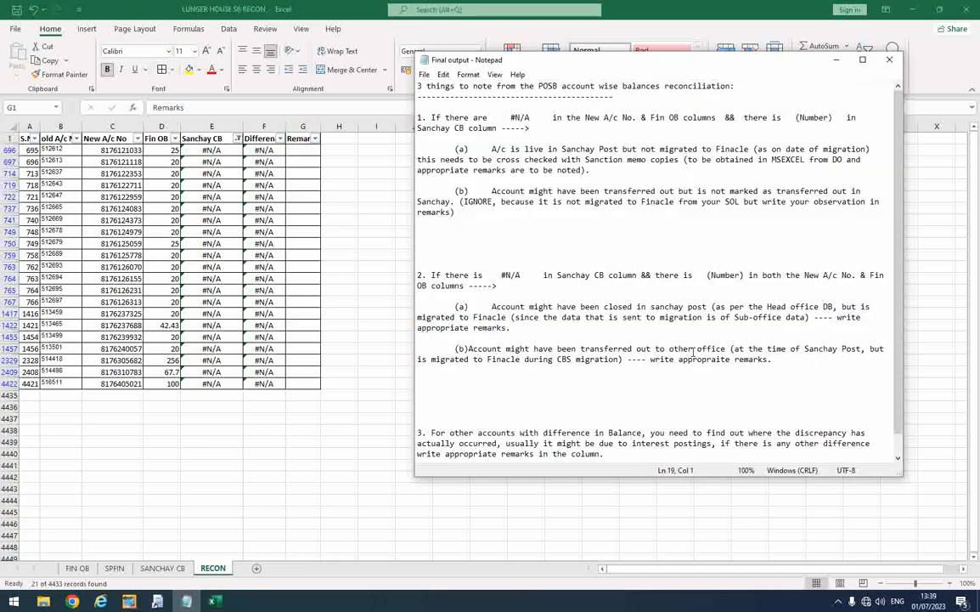
pyautogui.moveTo(729, 349); pyautogui.dragTo(502, 348)
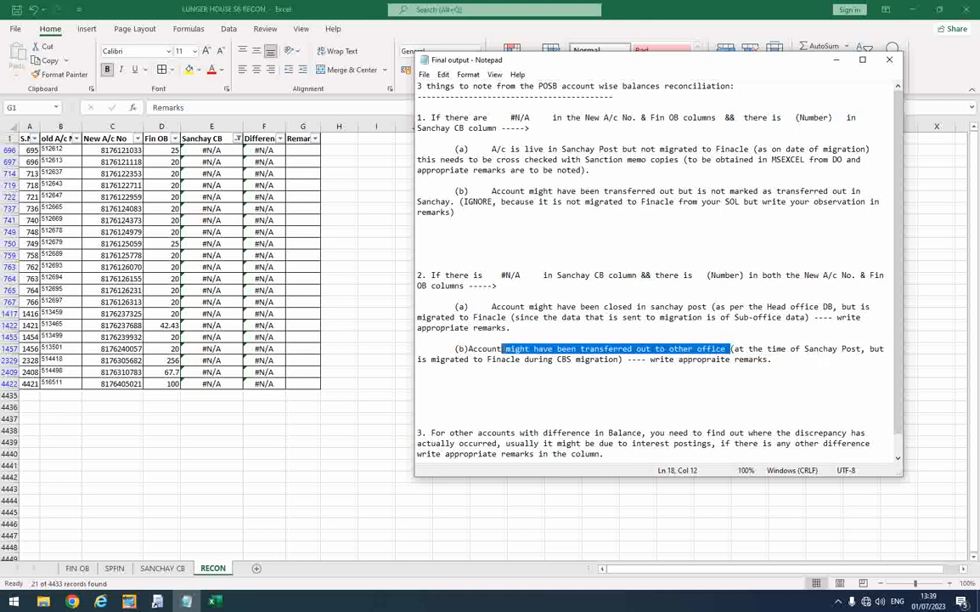
pyautogui.click(804, 348)
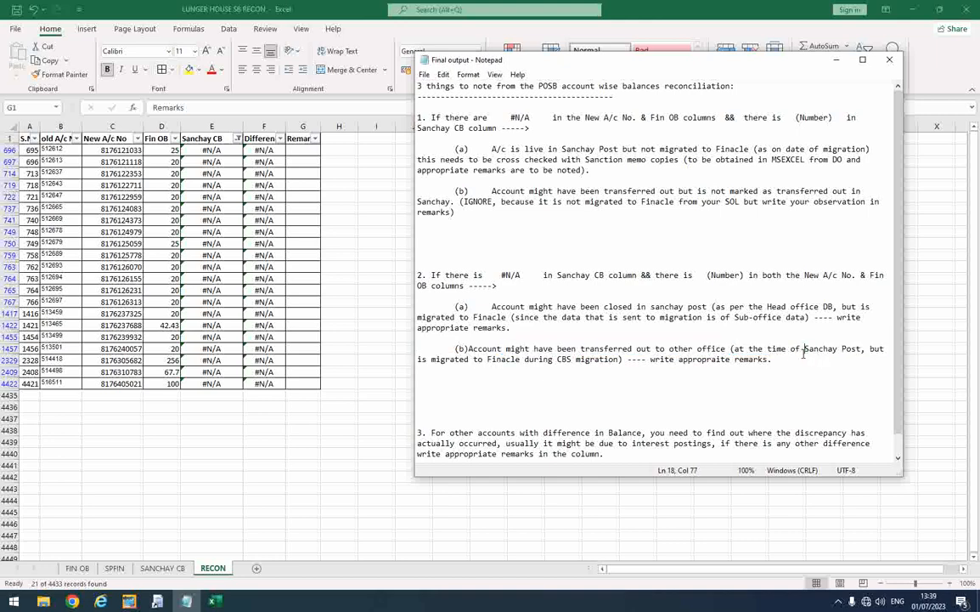
pyautogui.click(502, 360)
pyautogui.moveTo(502, 361); pyautogui.dragTo(773, 360)
pyautogui.click(628, 389)
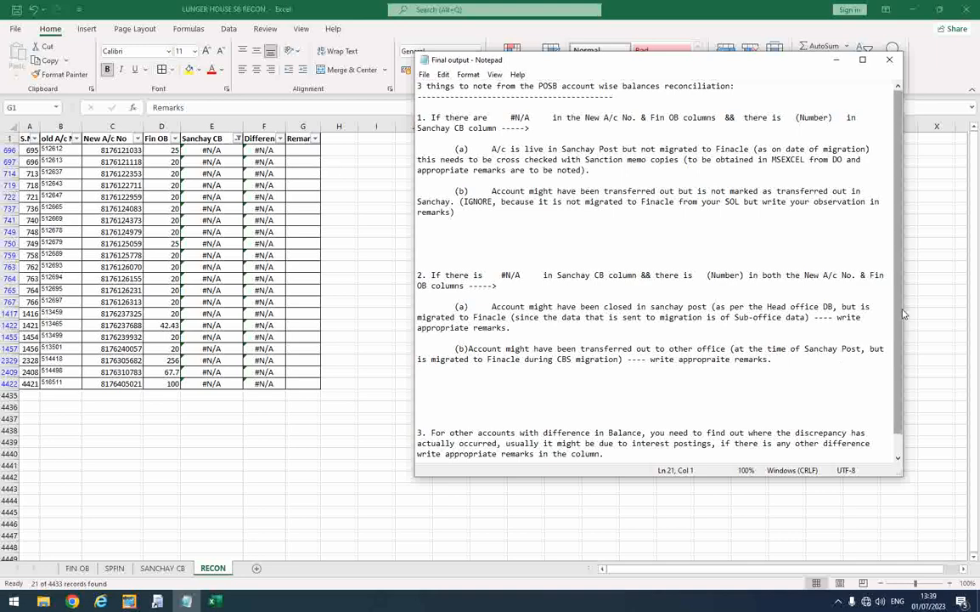
# - Read point 3 of the note on other accounts with a difference in balance
pyautogui.scroll(-1, 903, 323)
pyautogui.scroll(-1, 903, 323)
pyautogui.click(473, 423)
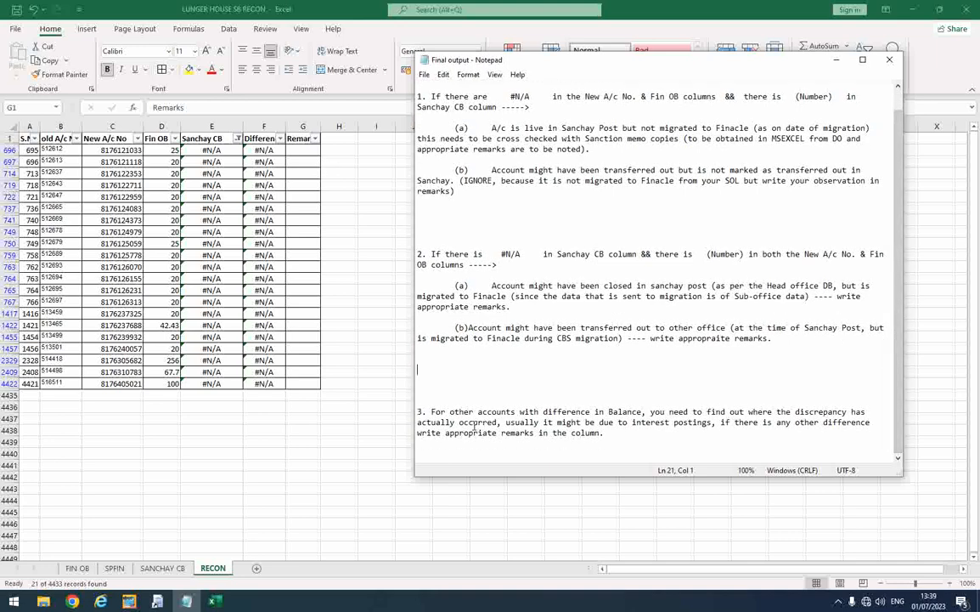
# - Reset the Sanchay CB filter in RECON to show all values
pyautogui.click(227, 133)
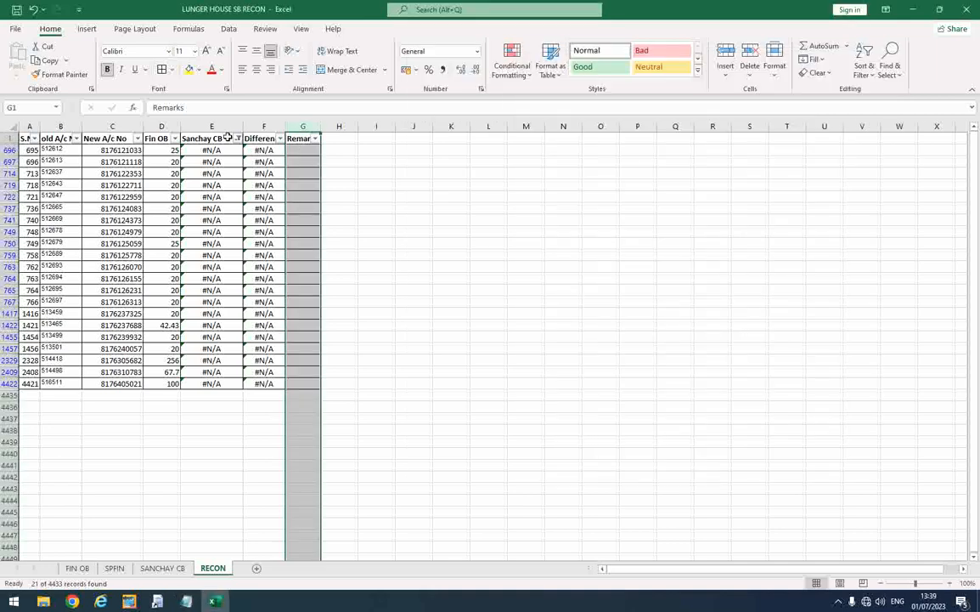
pyautogui.click(227, 138)
pyautogui.click(238, 138)
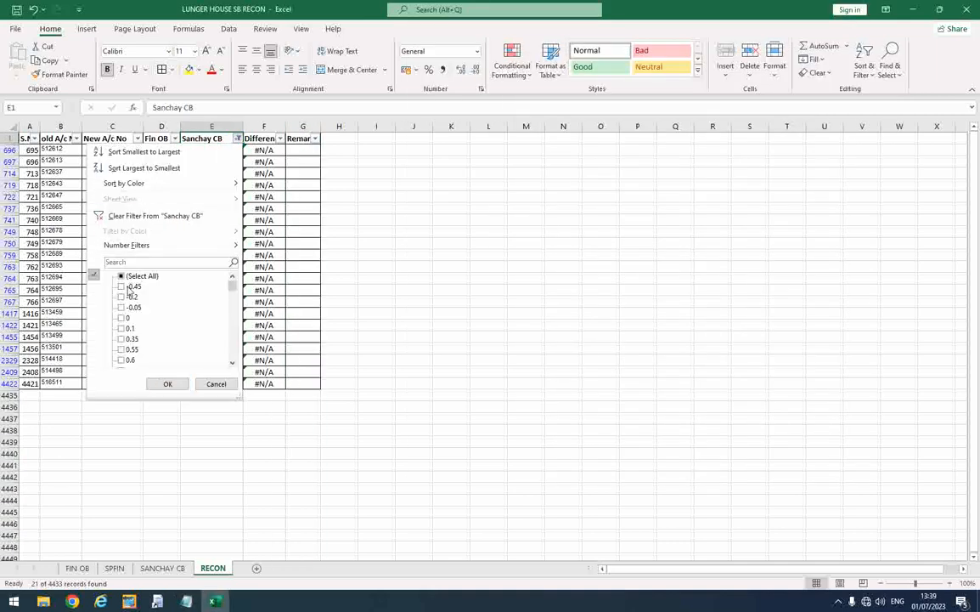
pyautogui.click(167, 384)
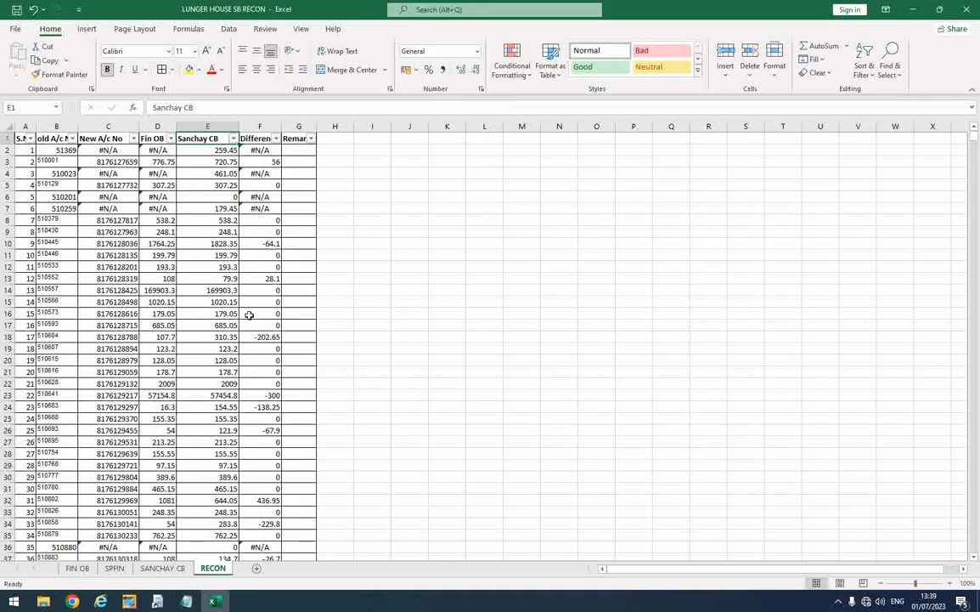
# - Examine row 18's balance difference in RECON against point 3, close the Final output note, and look over the Remarks column
pyautogui.moveTo(108, 326); pyautogui.dragTo(268, 337)
pyautogui.click(268, 338)
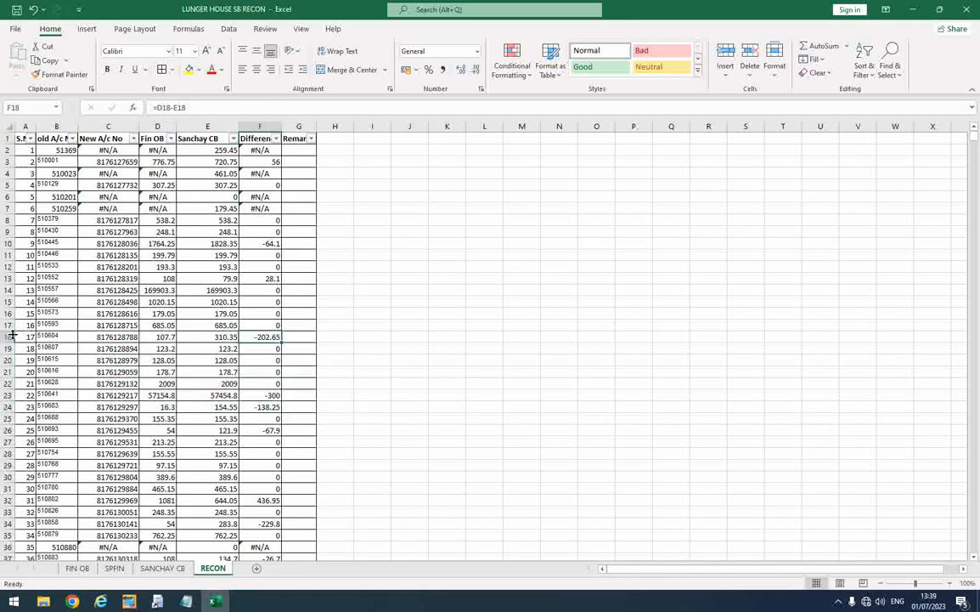
pyautogui.click(17, 337)
pyautogui.click(265, 337)
pyautogui.hotkey('alt', 'Tab')
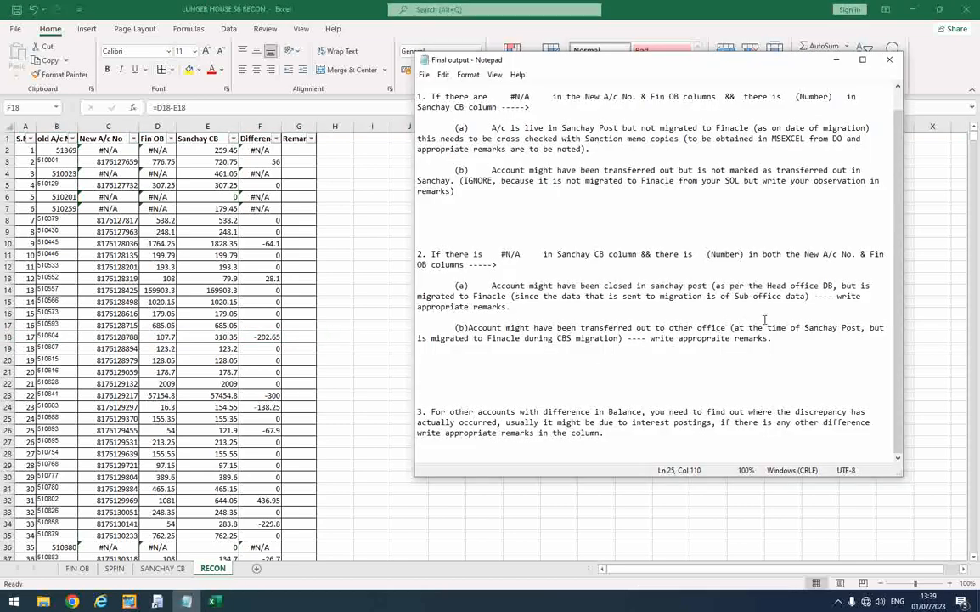
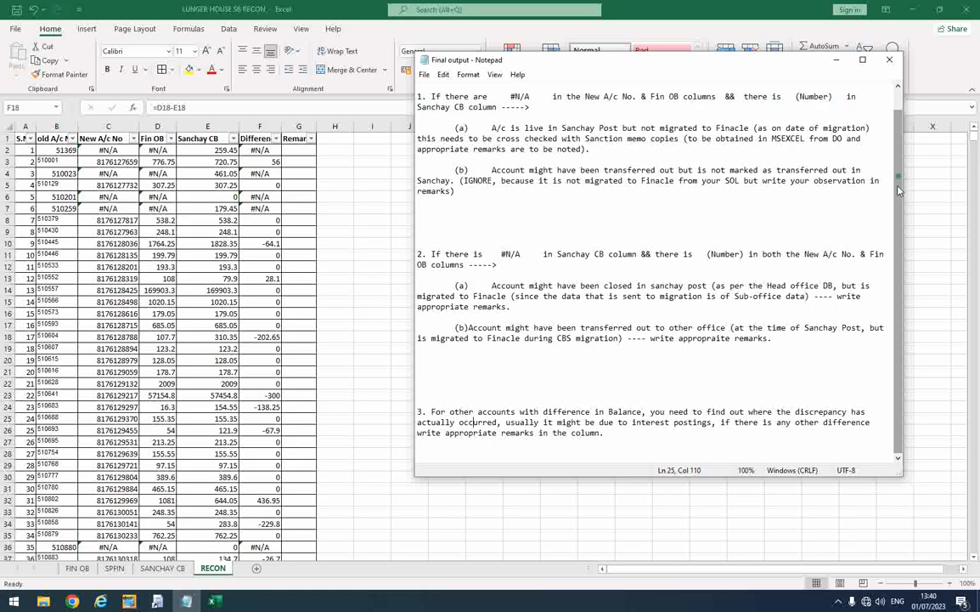
pyautogui.click(890, 60)
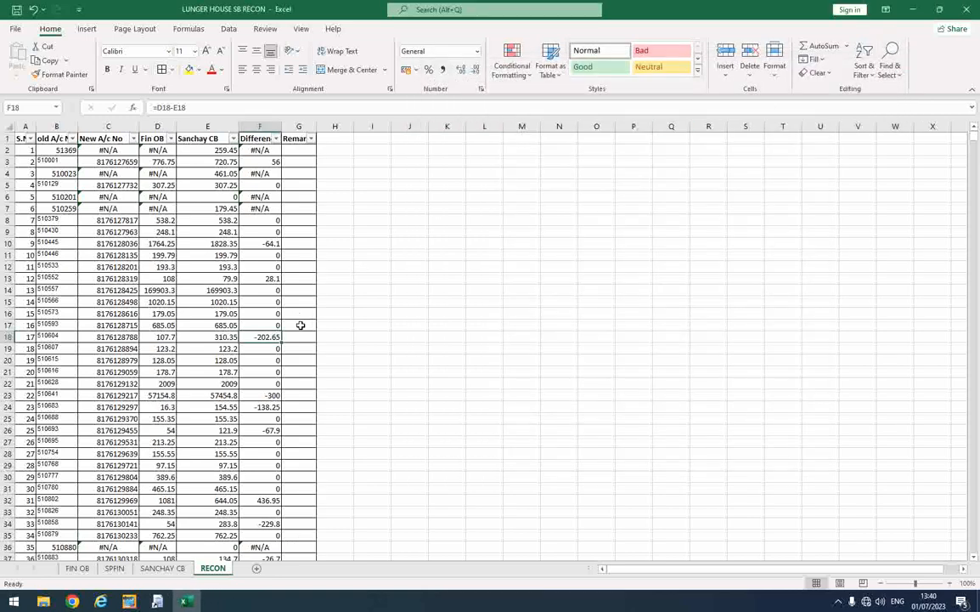
pyautogui.moveTo(299, 196); pyautogui.dragTo(299, 277)
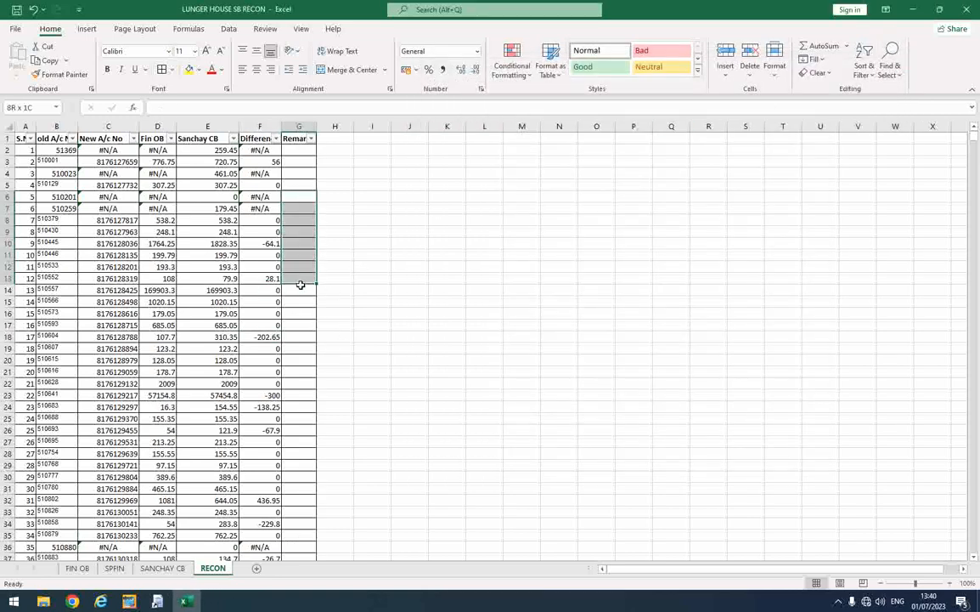
pyautogui.click(334, 304)
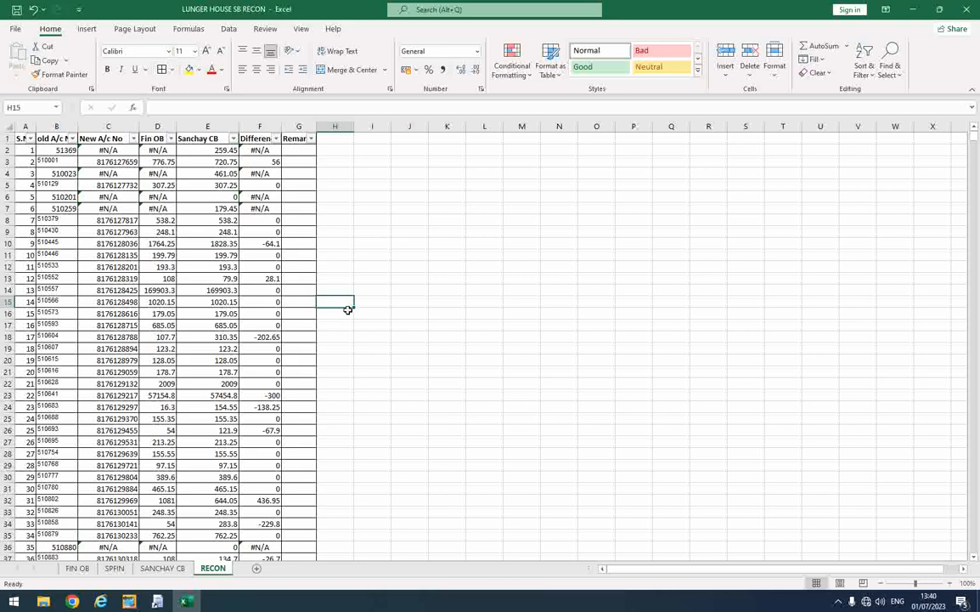
# - Check the first and last account rows in the FIN OB sheet, including the final serial number
pyautogui.click(73, 573)
pyautogui.click(114, 546)
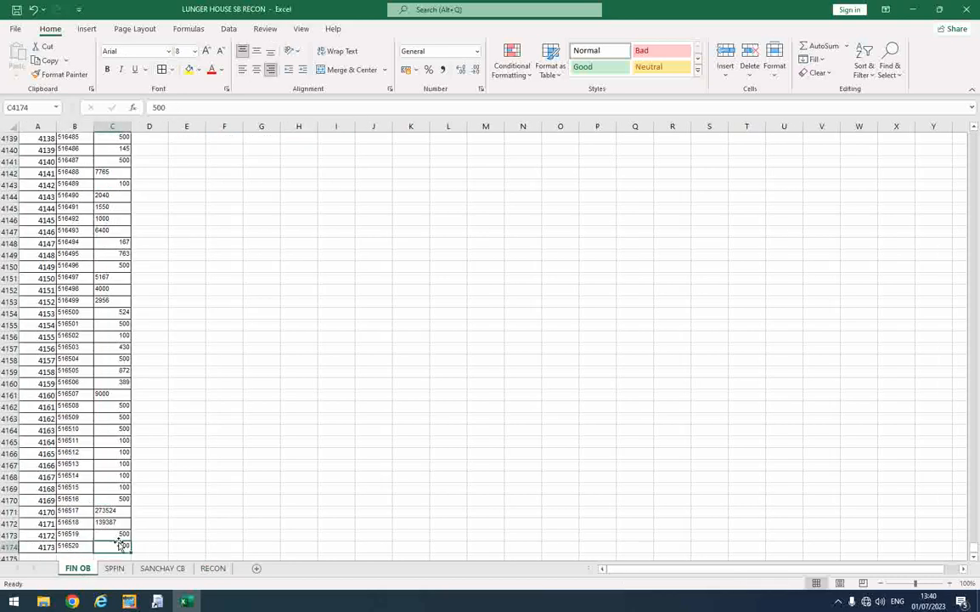
pyautogui.click(106, 246)
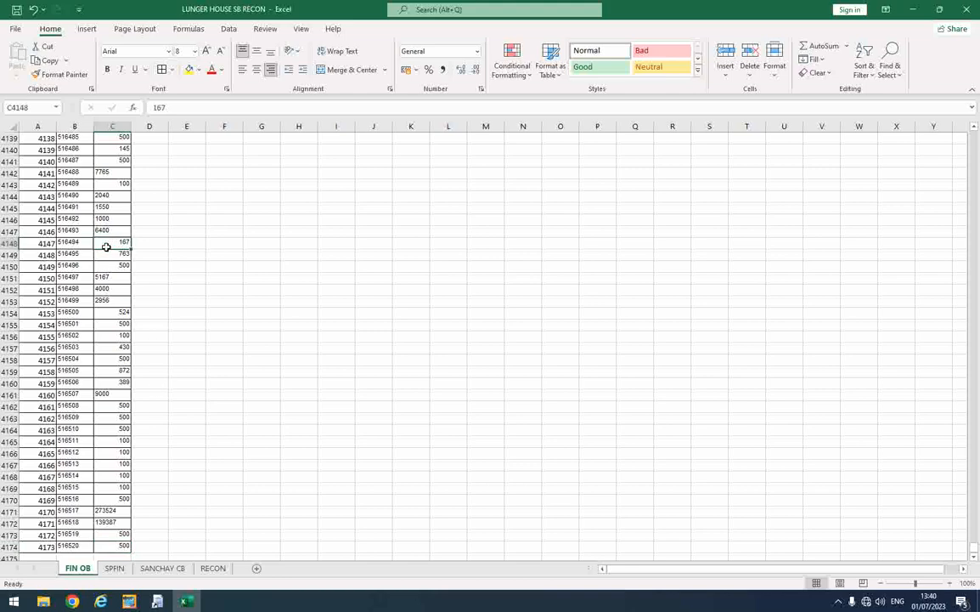
pyautogui.hotkey('ctrl', 'Up')
pyautogui.press('Down')
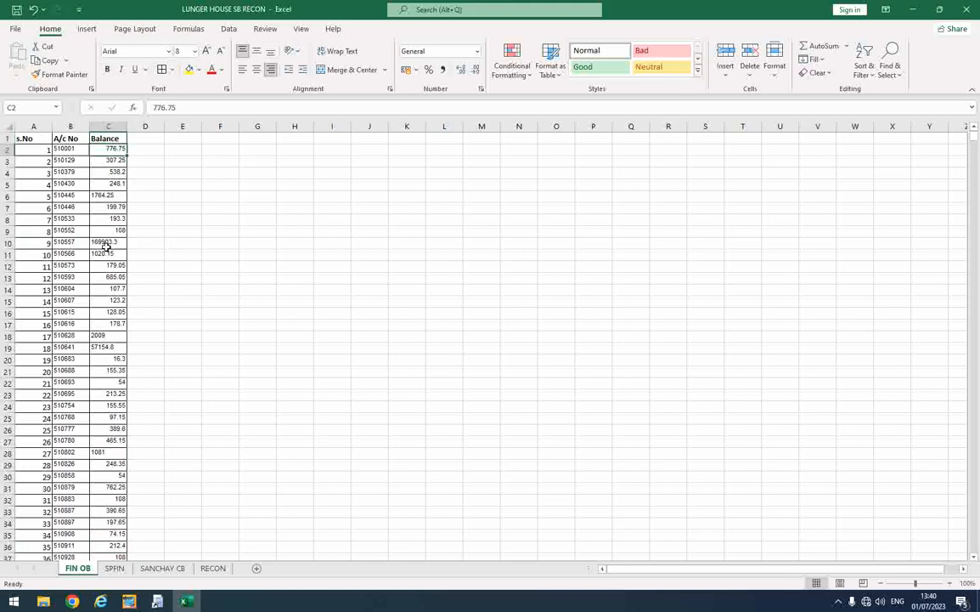
pyautogui.click(64, 535)
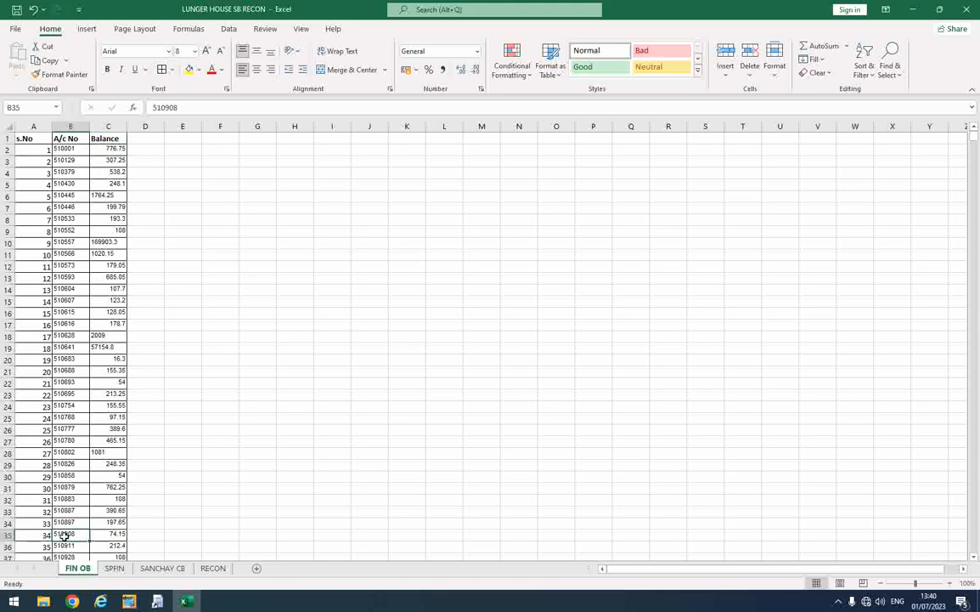
pyautogui.hotkey('ctrl', 'Down')
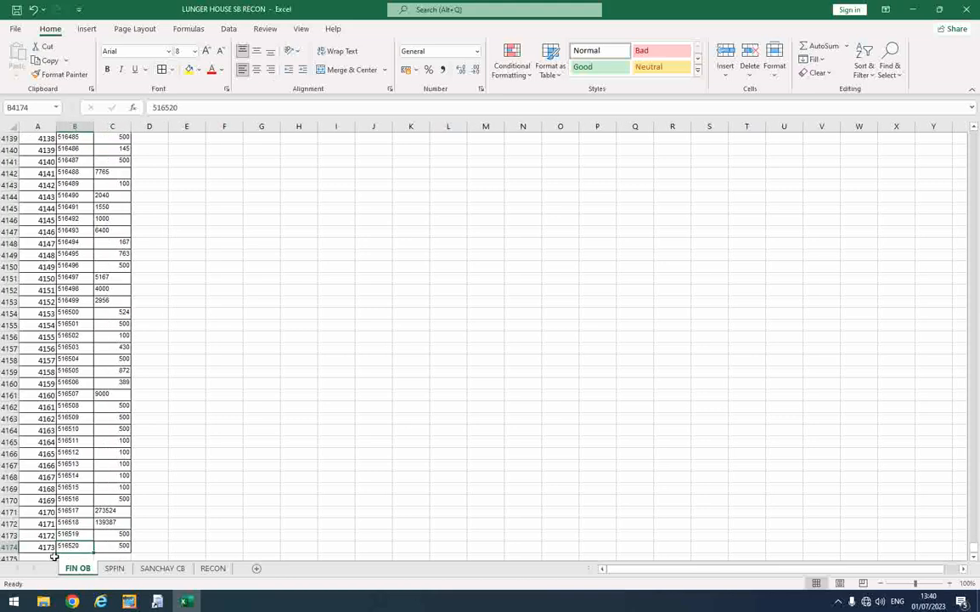
pyautogui.click(53, 548)
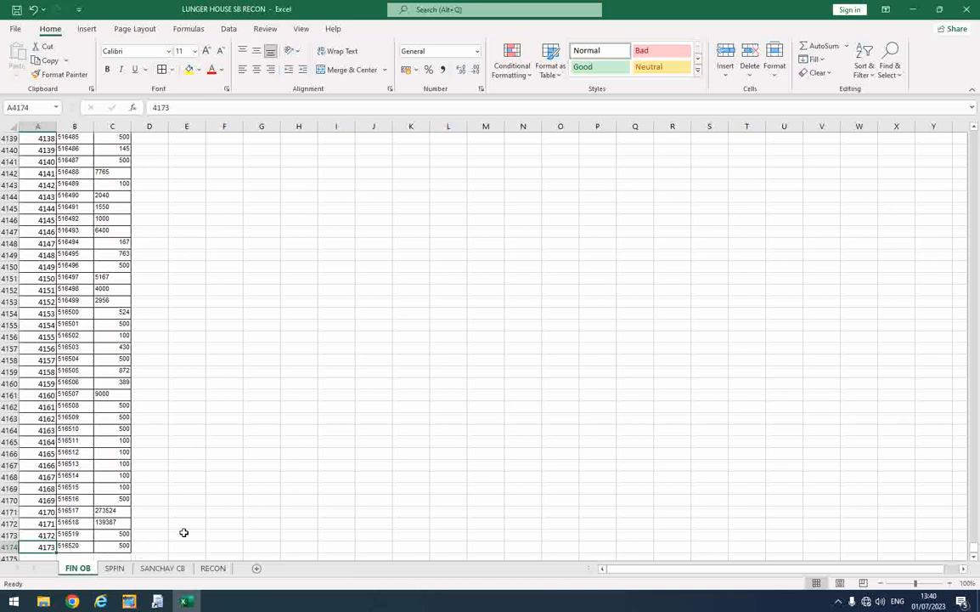
# - Open the T_Recon_Report_DMCC_LUNGER HOUSE SO_50000803_18012016 workbook from the Lunger House desktop folder
pyautogui.click(912, 9)
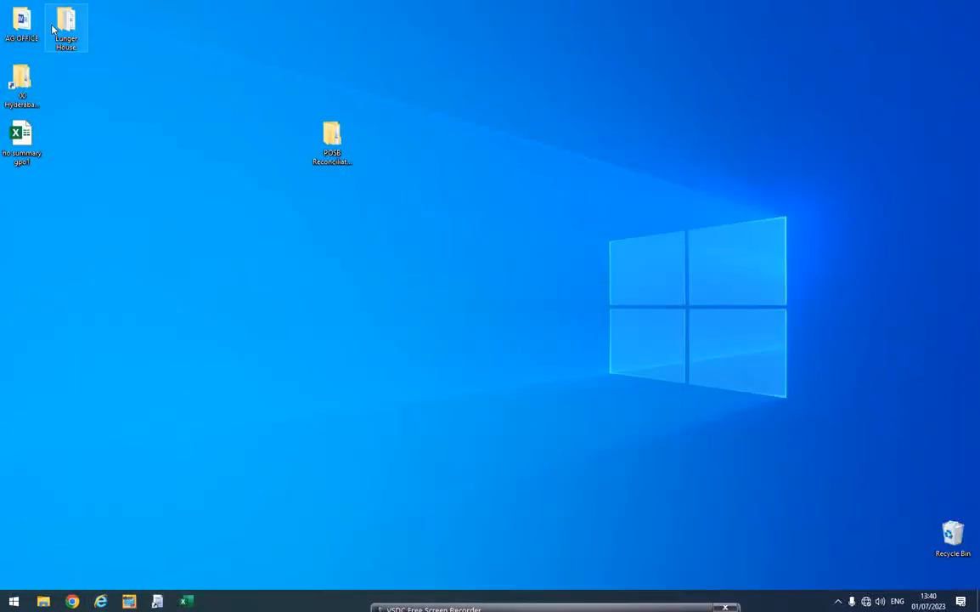
pyautogui.doubleClick(64, 30)
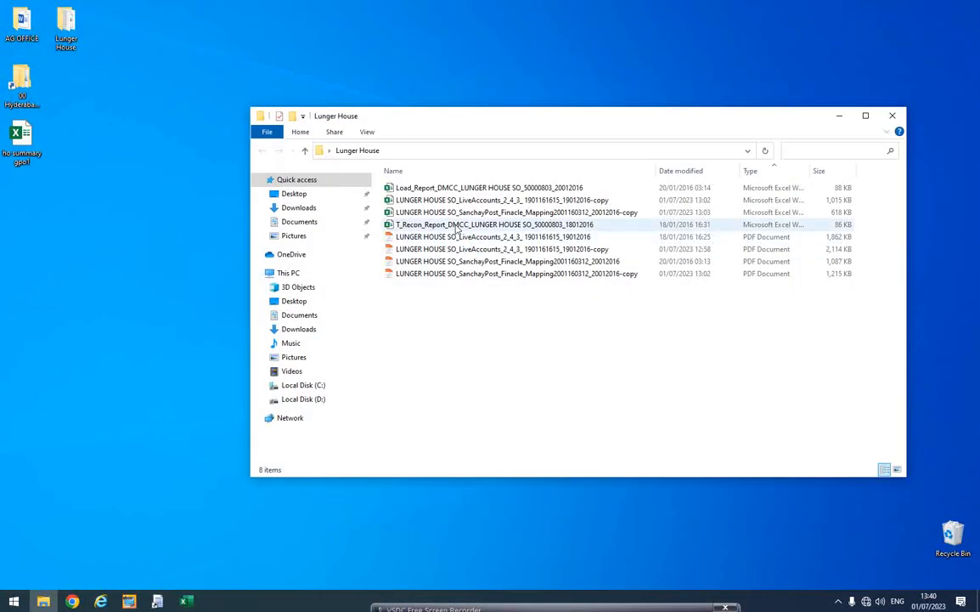
pyautogui.click(456, 226)
pyautogui.doubleClick(456, 226)
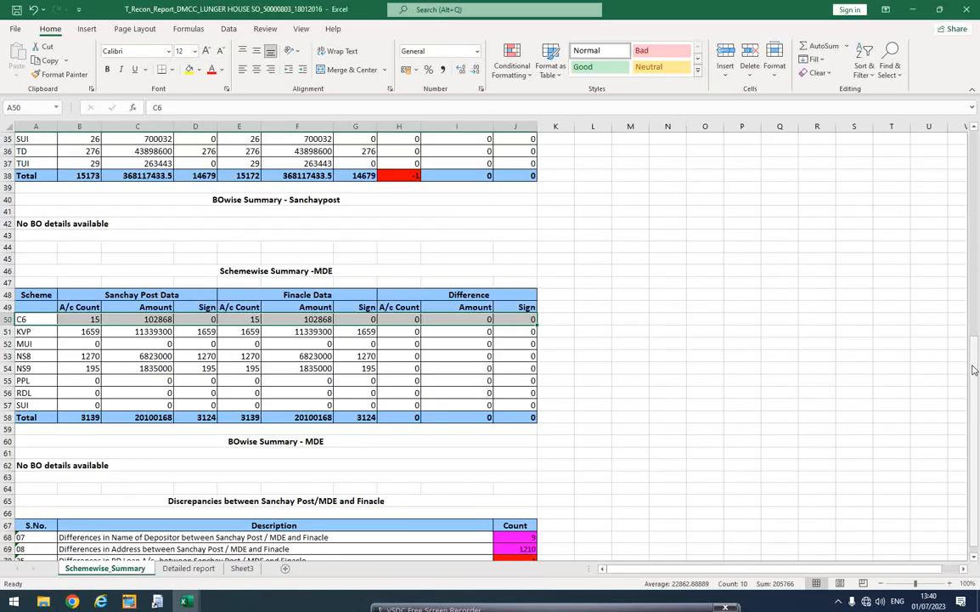
# - Find the SB row in the Schemewise Summary for Sanchaypost and compare its Sanchay Post Data and Finacle Data columns
pyautogui.click(977, 292)
pyautogui.moveTo(977, 291); pyautogui.dragTo(977, 347)
pyautogui.click(7, 395)
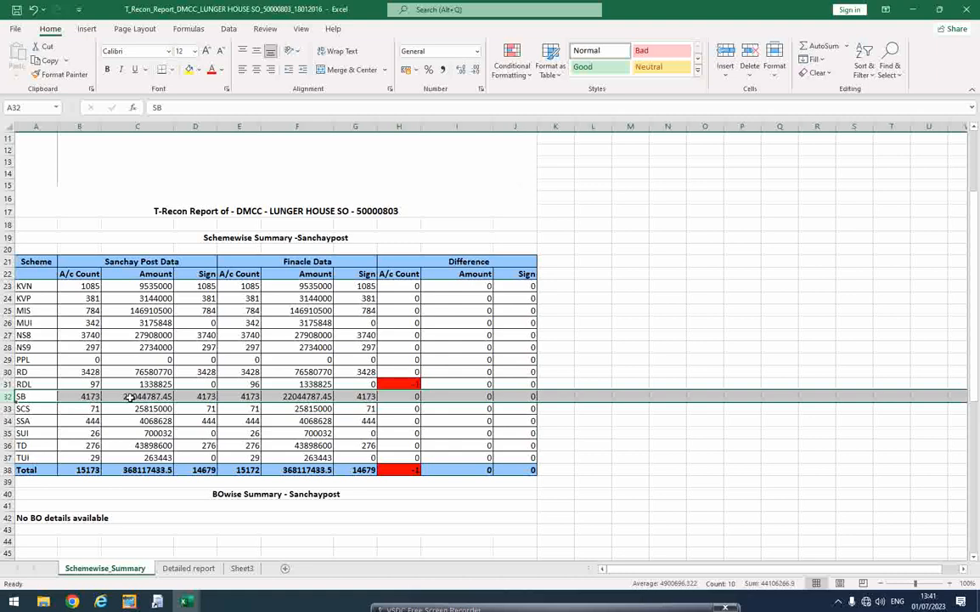
pyautogui.moveTo(128, 261); pyautogui.dragTo(151, 445)
pyautogui.moveTo(299, 260); pyautogui.dragTo(342, 444)
pyautogui.click(361, 444)
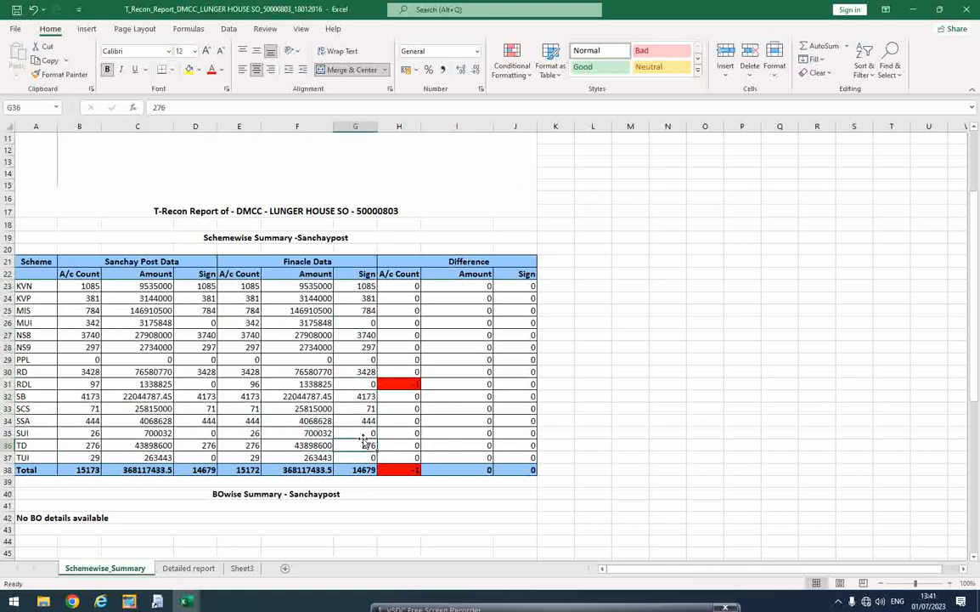
# - Check the SB row's account count, amount and sign differences in the Schemewise Summary
pyautogui.click(411, 397)
pyautogui.moveTo(411, 398); pyautogui.dragTo(533, 392)
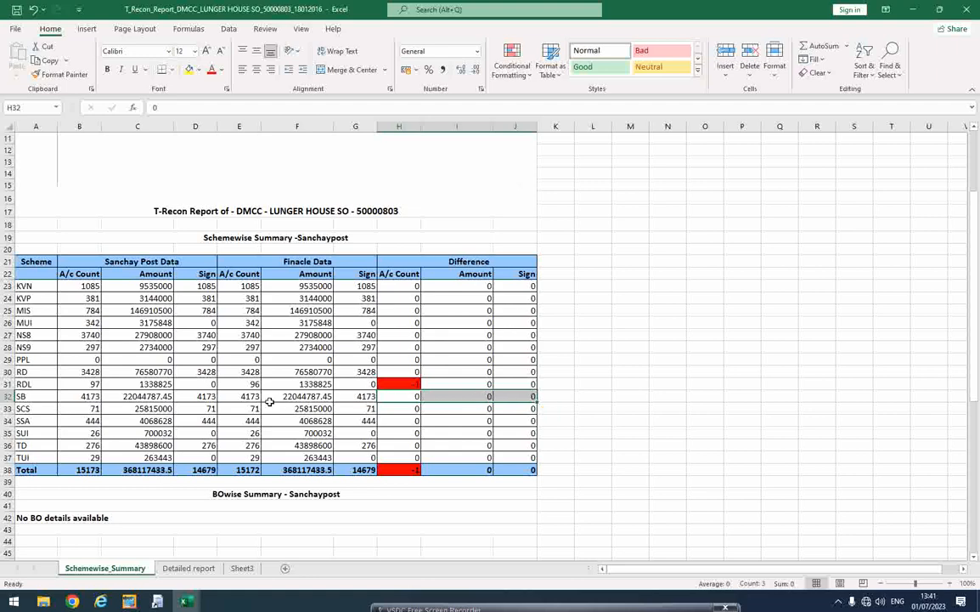
pyautogui.click(199, 394)
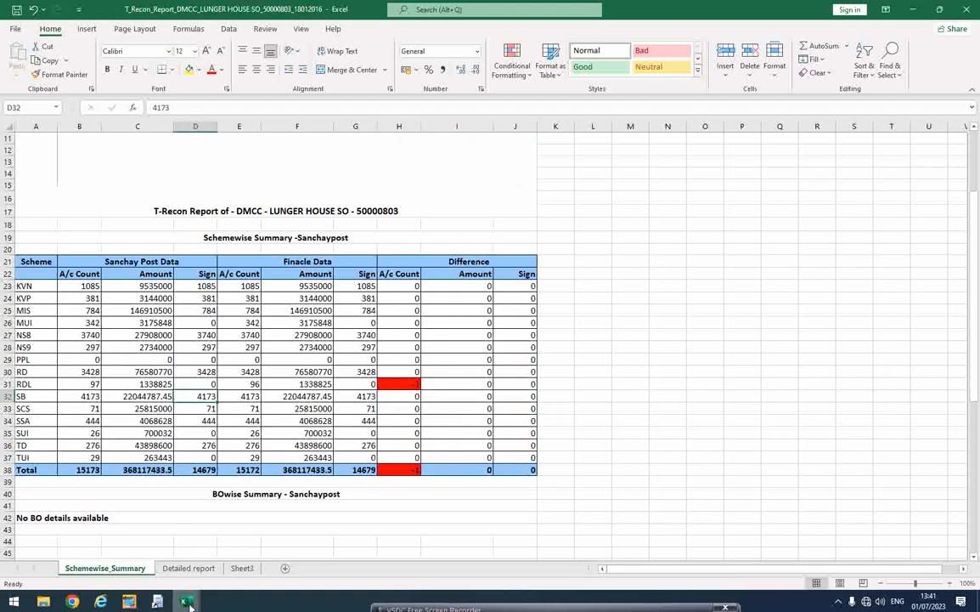
# - Switch to the LUNGER HOUSE SB RECON workbook and compare the last serial numbers of the FIN OB and SANCHAY CB sheets
pyautogui.moveTo(189, 605)
pyautogui.click(76, 500)
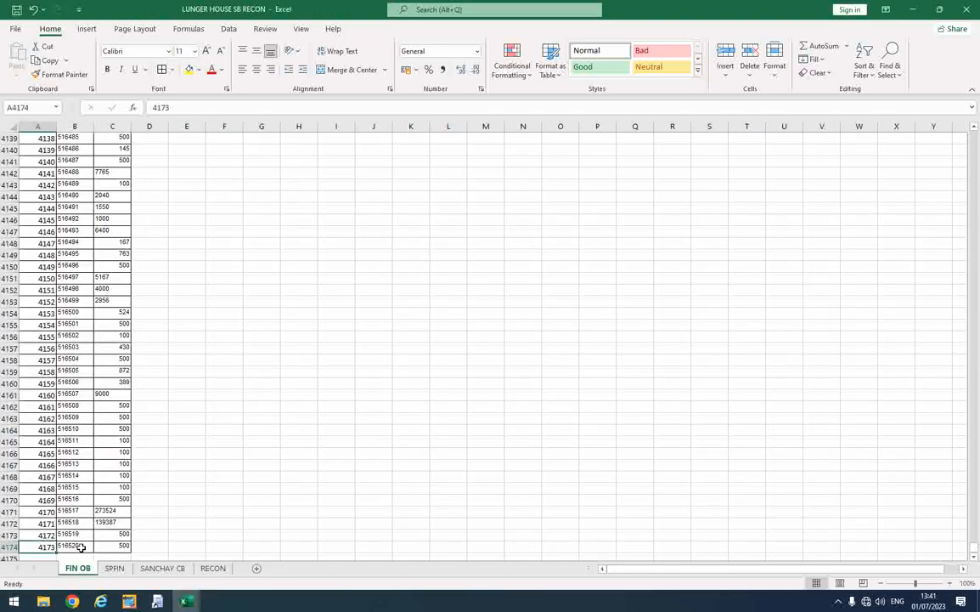
pyautogui.click(161, 568)
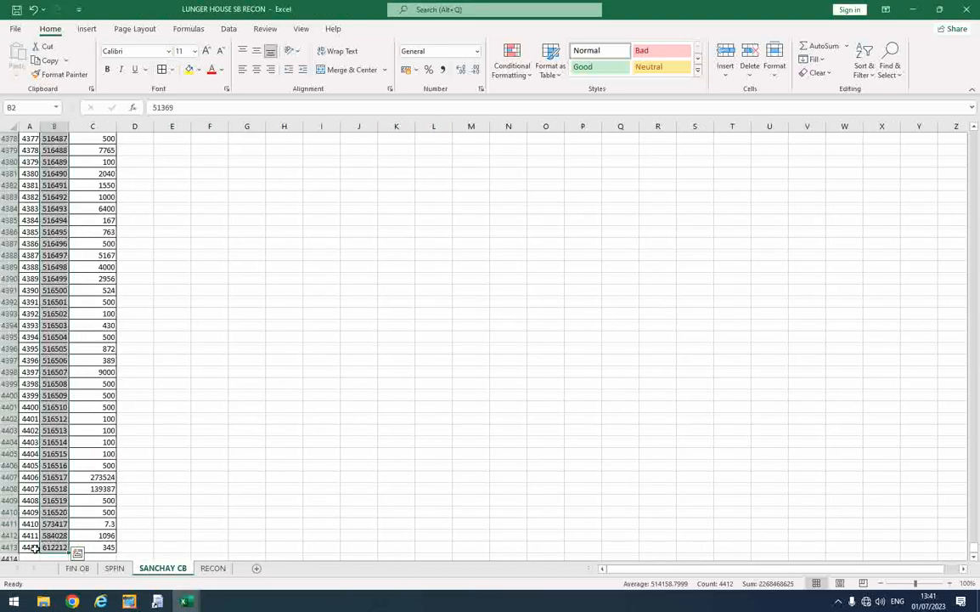
pyautogui.click(34, 547)
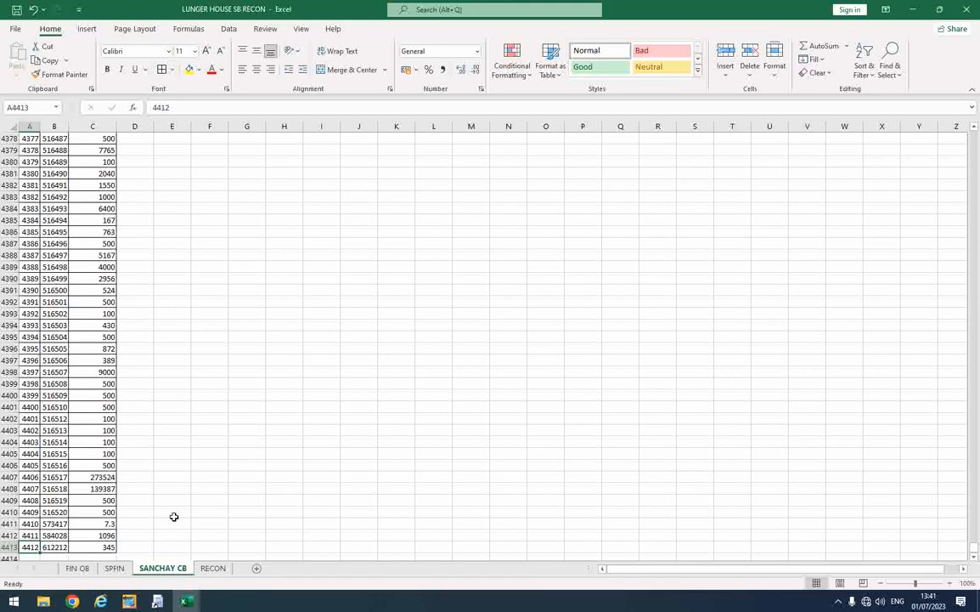
# - Total the FIN OB balances C2:C4174 with a SUM in cell C4175 and go to that total
pyautogui.click(75, 568)
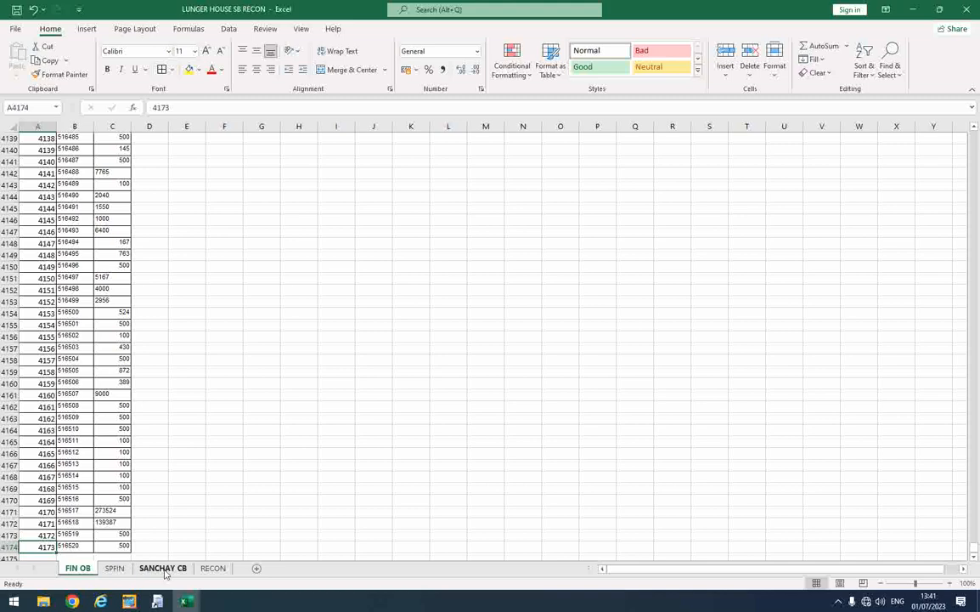
pyautogui.click(112, 546)
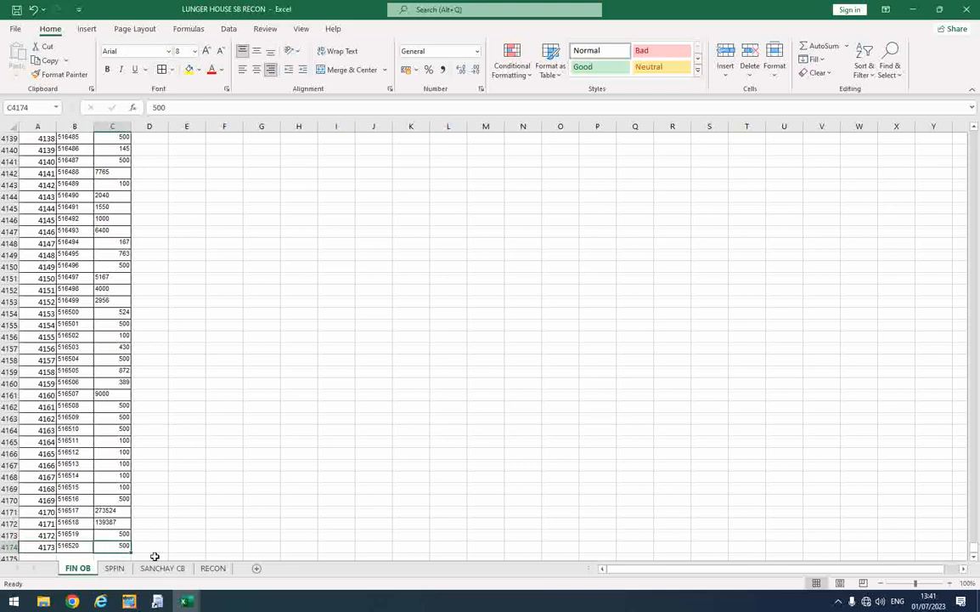
pyautogui.hotkey('ctrl', 'Up')
pyautogui.hotkey('ctrl', 'shift', 'Down')
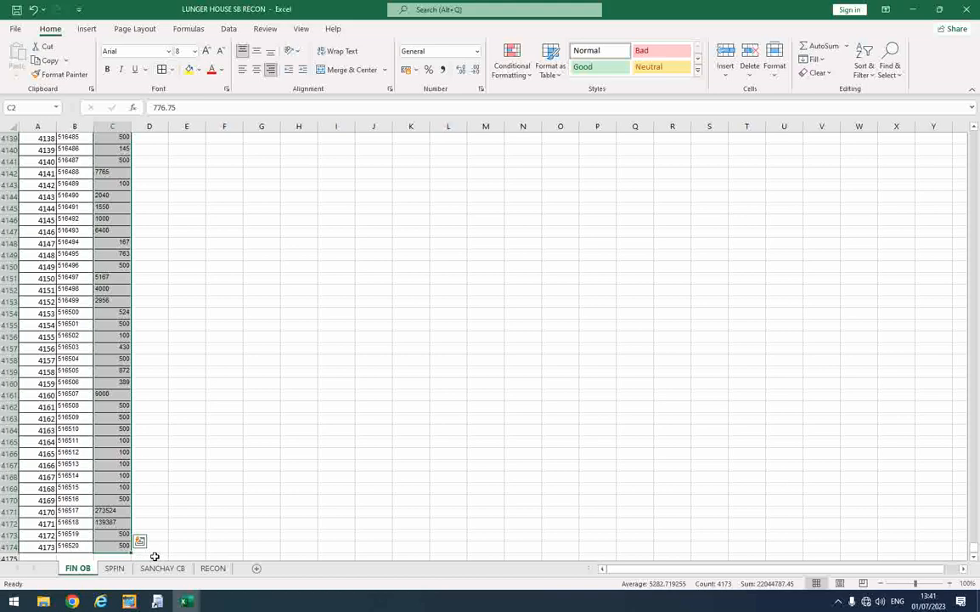
pyautogui.hotkey('ctrl', 'BackSpace')
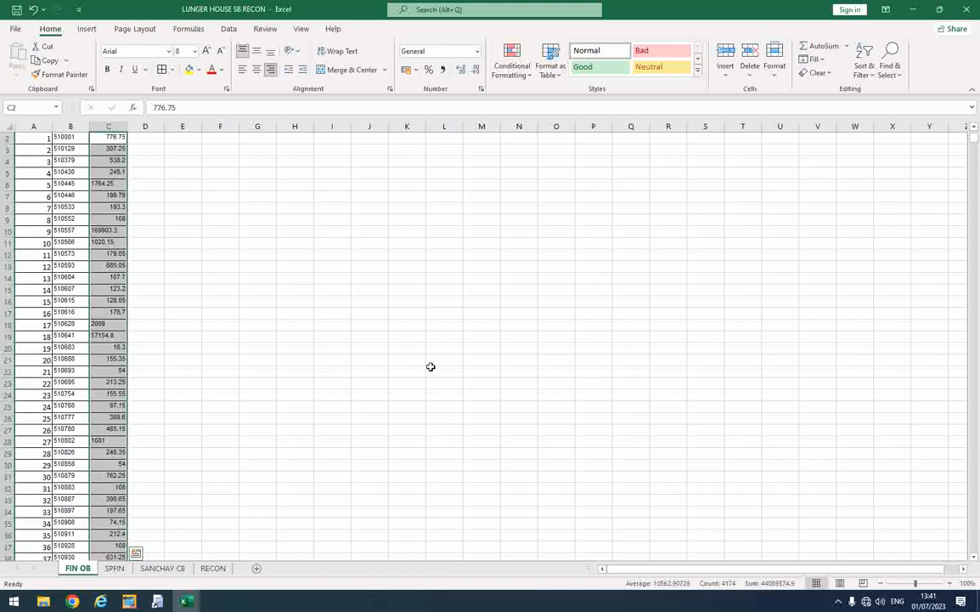
pyautogui.click(102, 498)
pyautogui.hotkey('ctrl', 'Down')
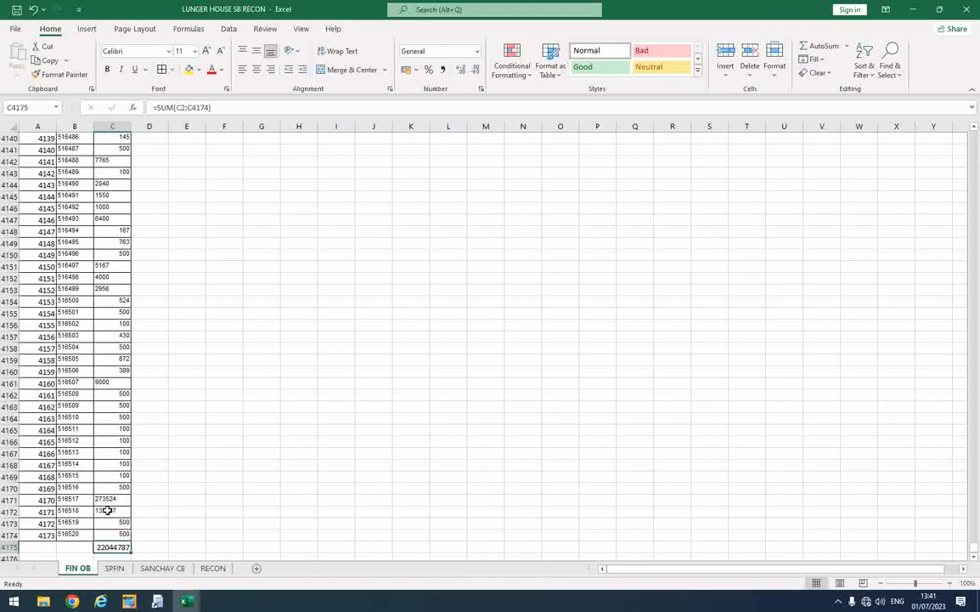
# - Switch to the T-Recon report workbook and check the SB row's Finacle amount against the FIN OB total
pyautogui.click(186, 600)
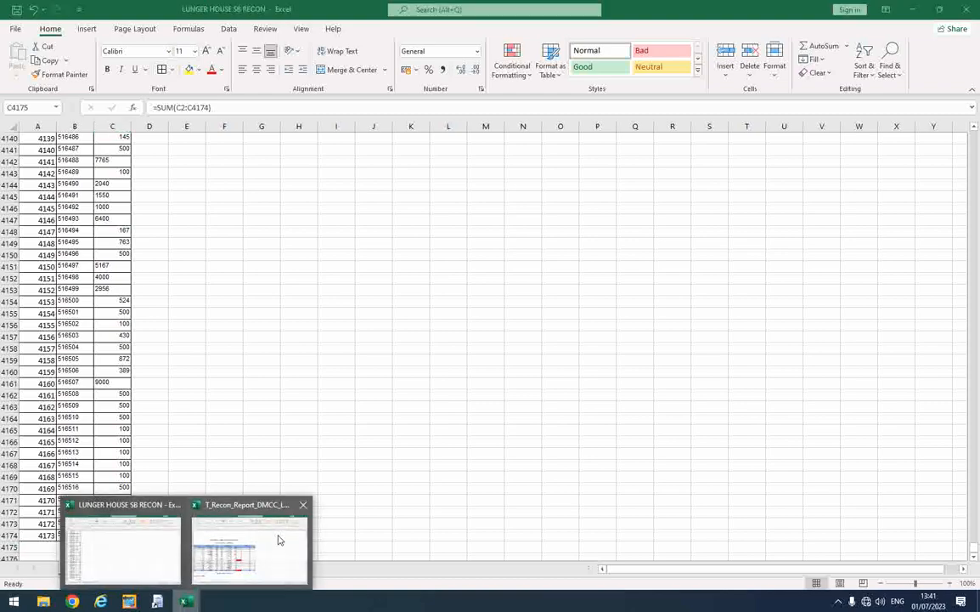
pyautogui.click(252, 550)
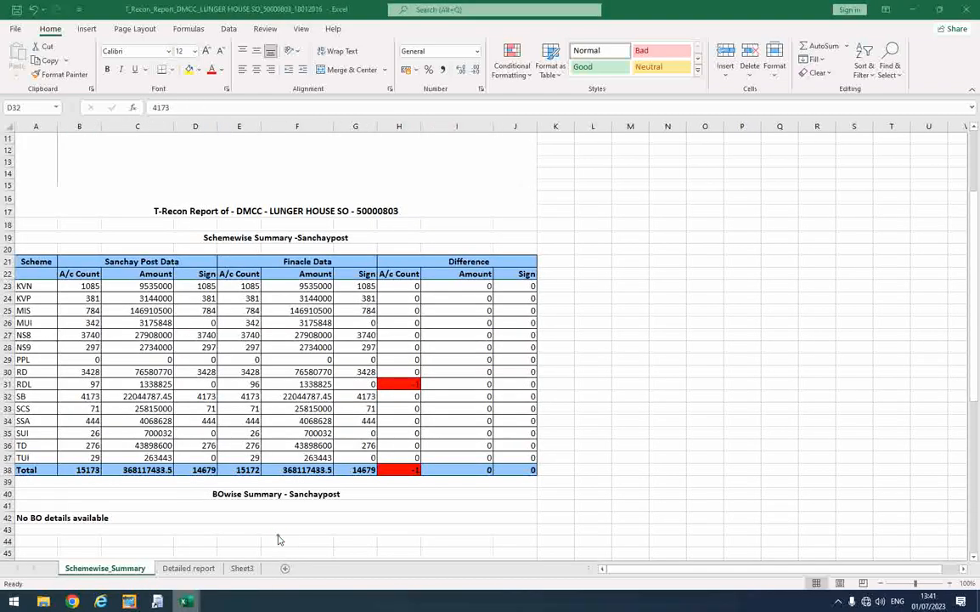
pyautogui.click(292, 396)
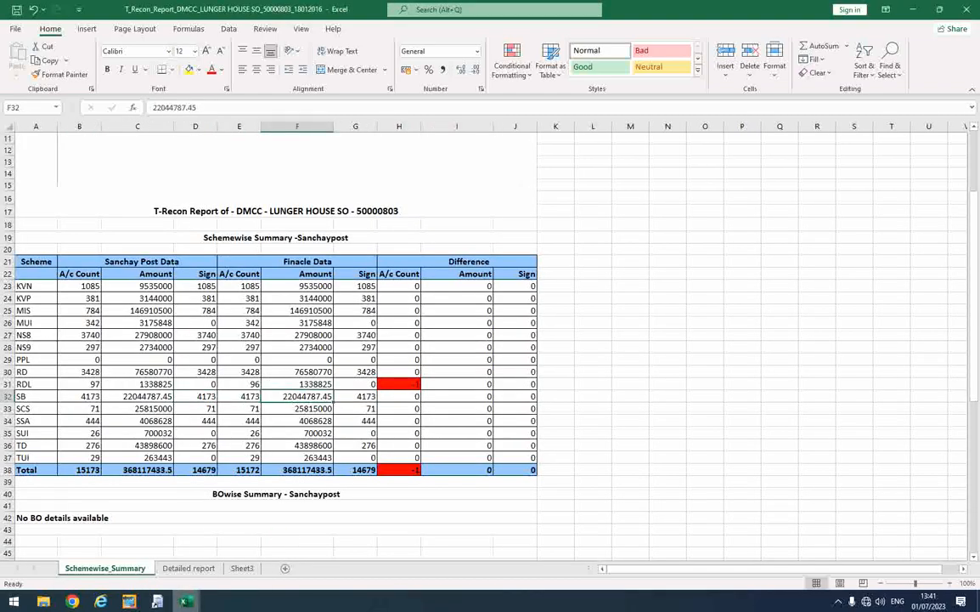
# - Back in the SB RECON workbook, format the FIN OB total in C4175 as bold with comma style and two decimals
pyautogui.click(186, 600)
pyautogui.click(96, 535)
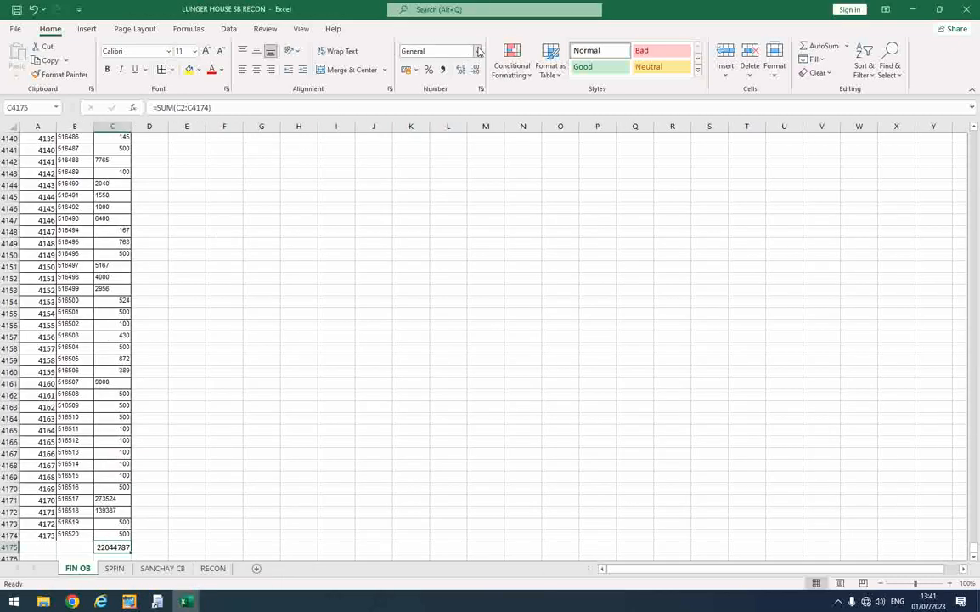
pyautogui.click(462, 72)
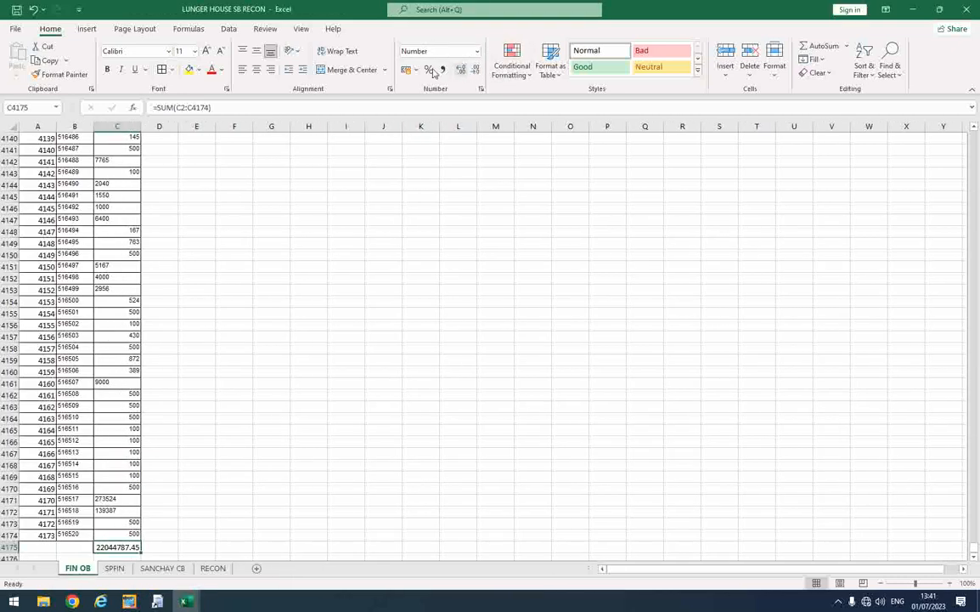
pyautogui.click(441, 70)
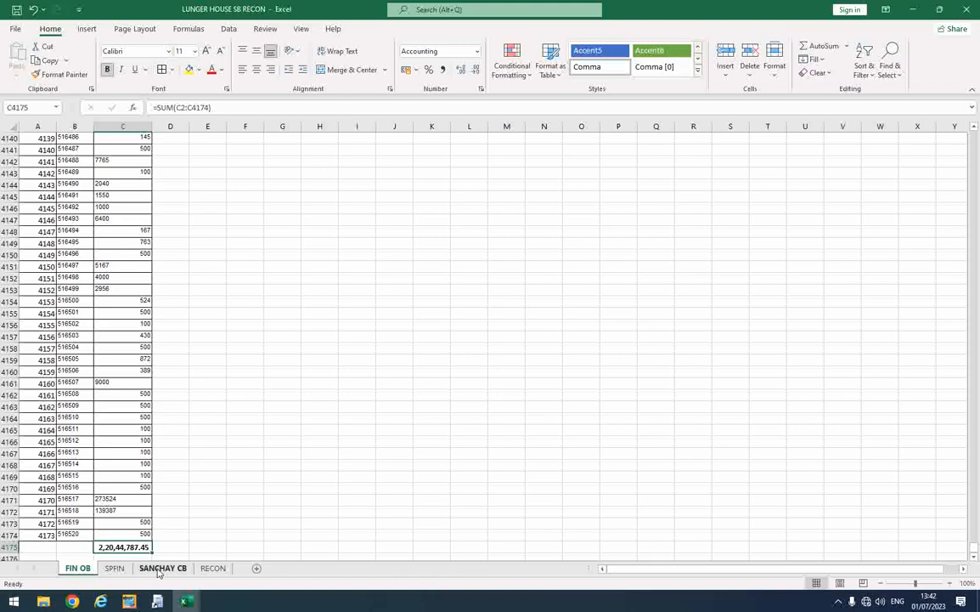
# - Total the SANCHAY CB Last Balance column C2:C4413 in cell C4414 and format it in comma style with two decimals
pyautogui.click(156, 567)
pyautogui.click(98, 544)
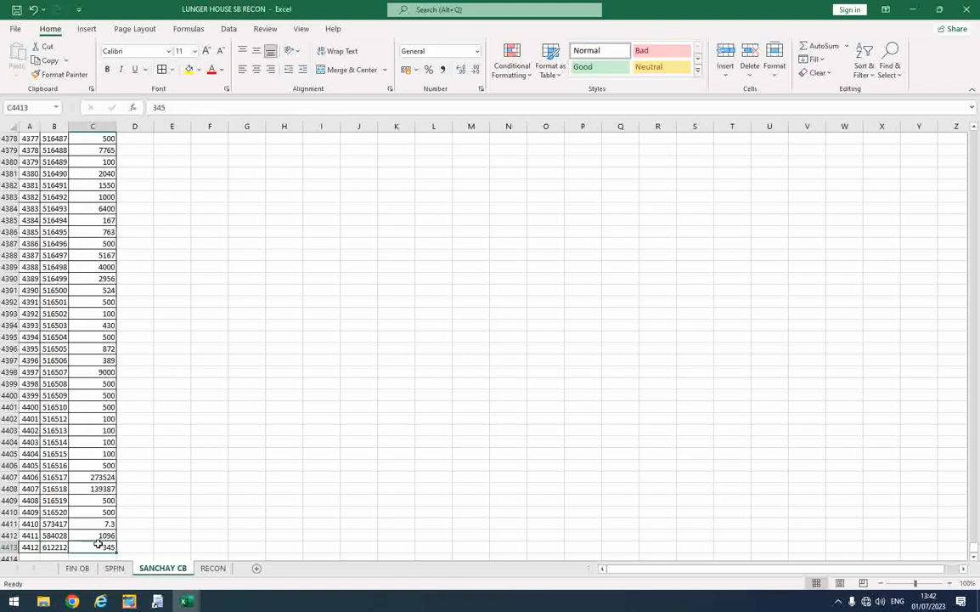
pyautogui.hotkey('ctrl', 'Up')
pyautogui.press('Down')
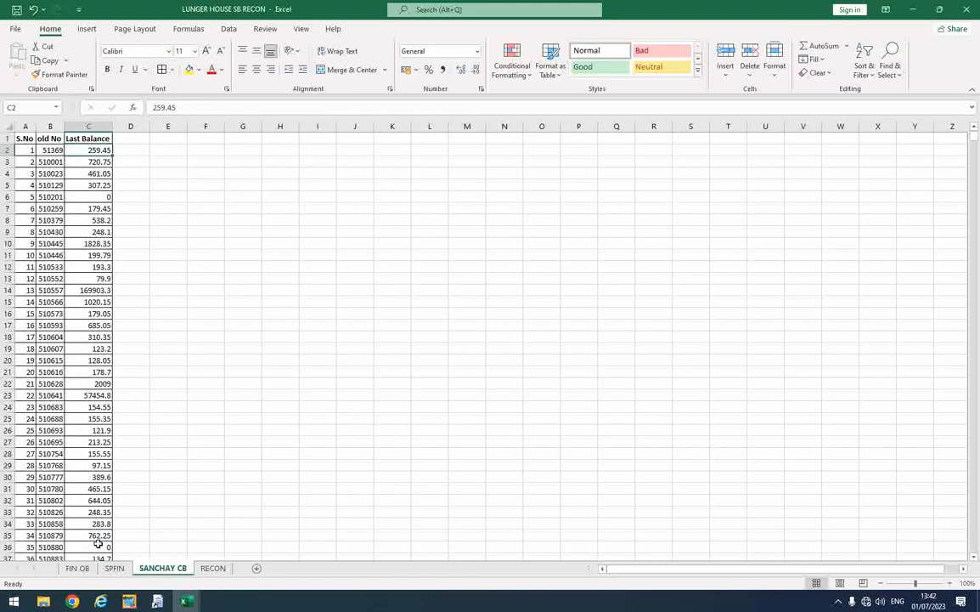
pyautogui.hotkey('ctrl', 'shift', 'Down')
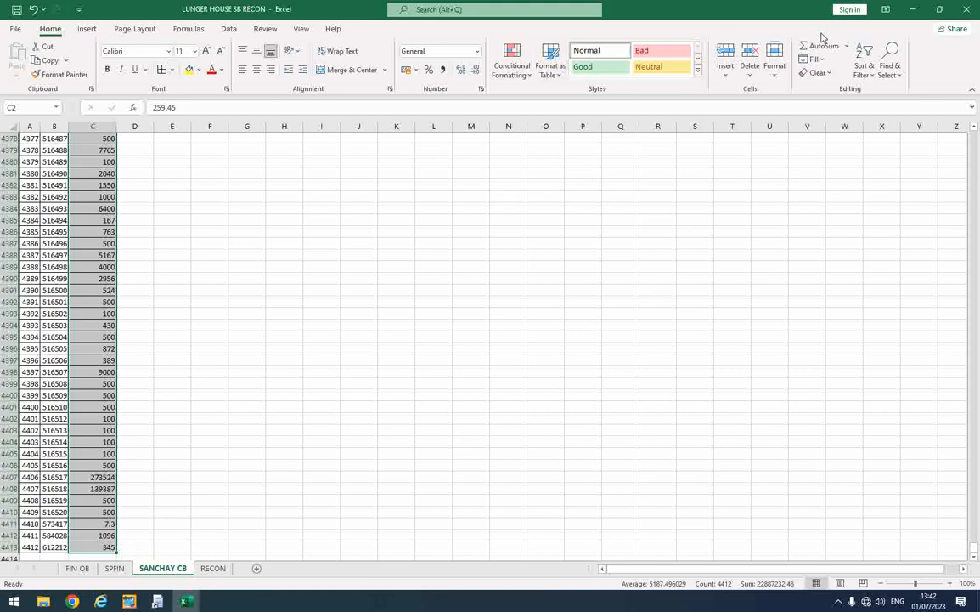
pyautogui.hotkey('alt', '=')
pyautogui.click(68, 360)
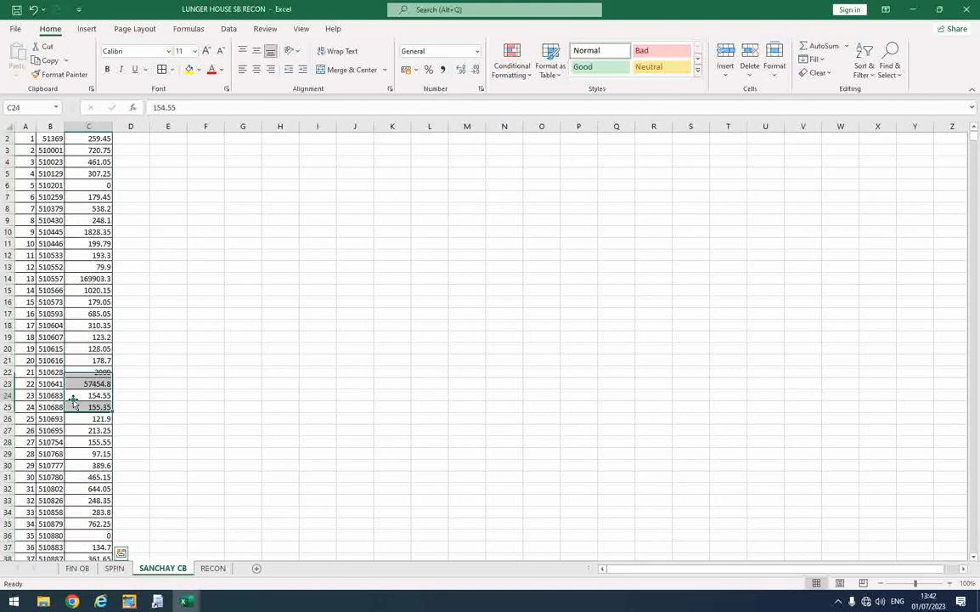
pyautogui.hotkey('ctrl', 'Down')
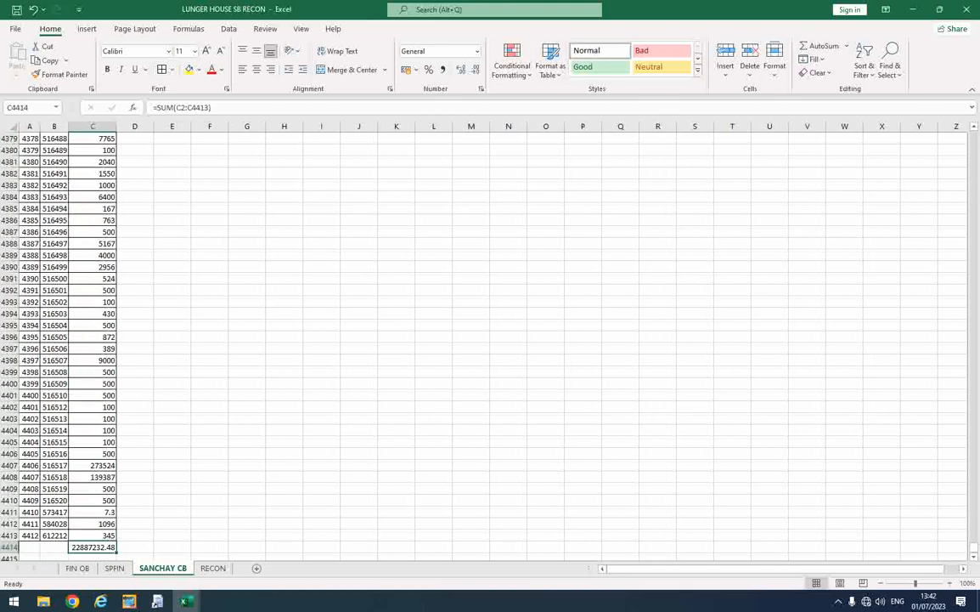
pyautogui.click(460, 70)
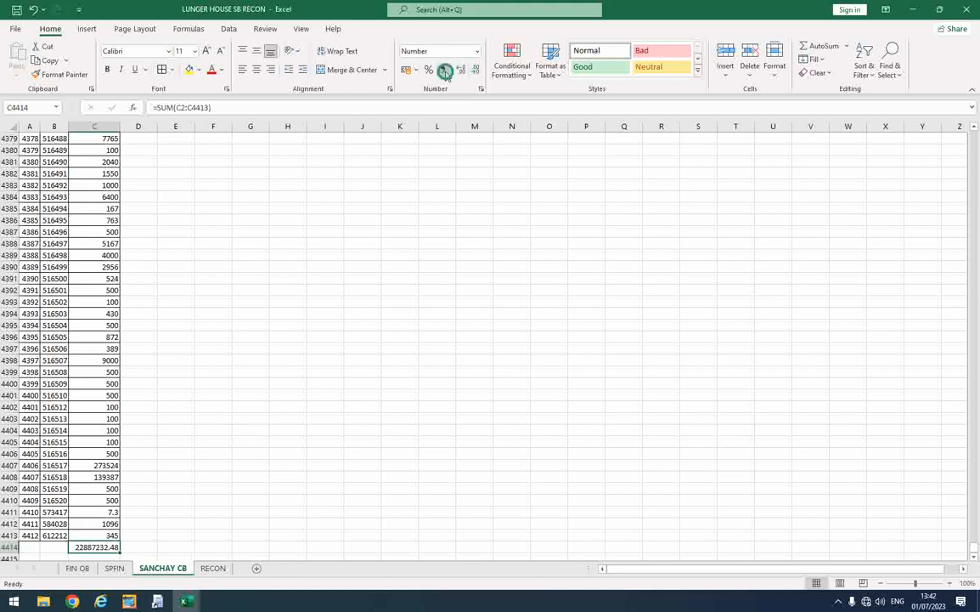
pyautogui.click(443, 70)
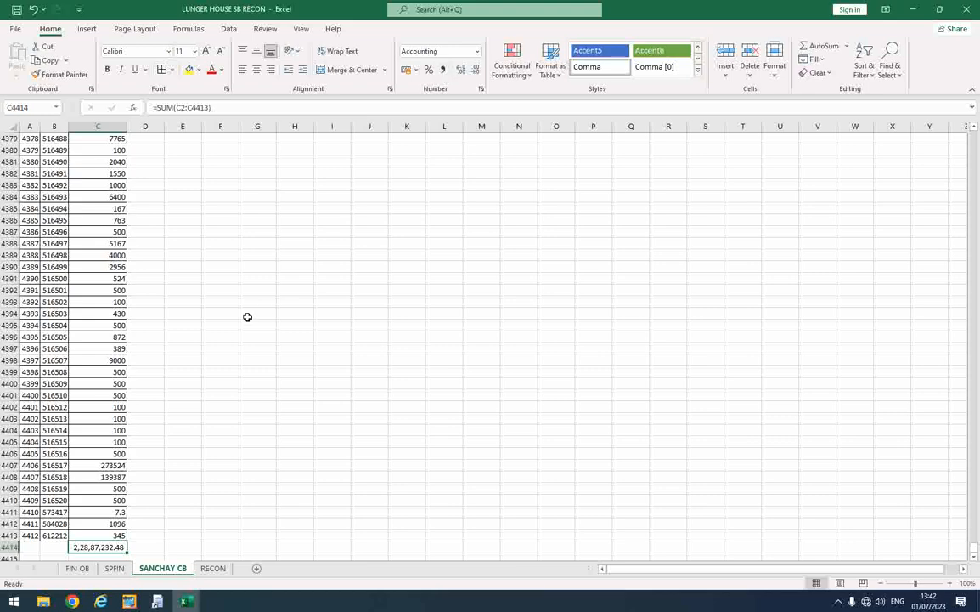
# - Compare the balance totals at the end of the FIN OB and SANCHAY CB sheets
pyautogui.click(79, 569)
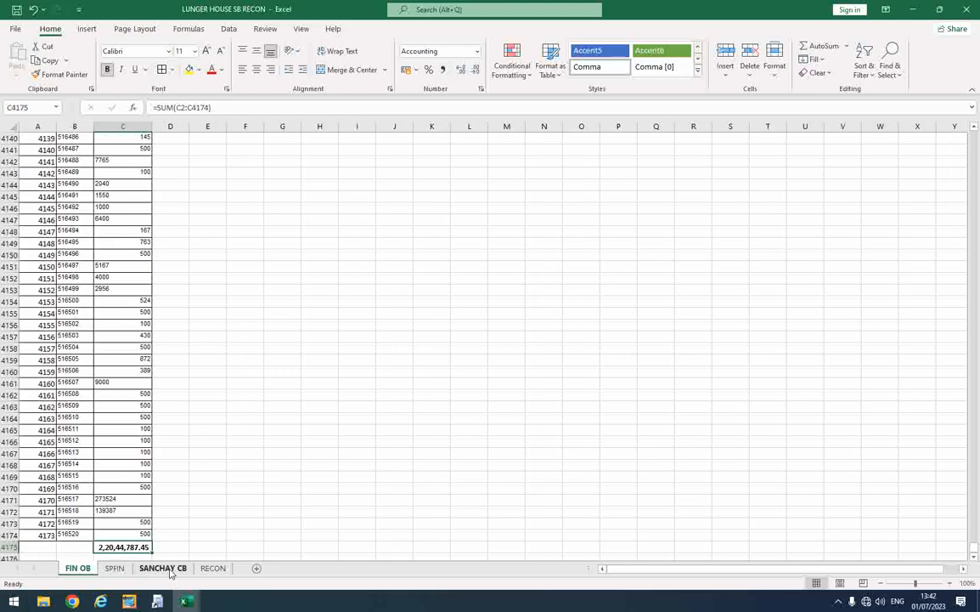
pyautogui.click(168, 569)
pyautogui.click(77, 569)
pyautogui.click(160, 569)
pyautogui.click(77, 568)
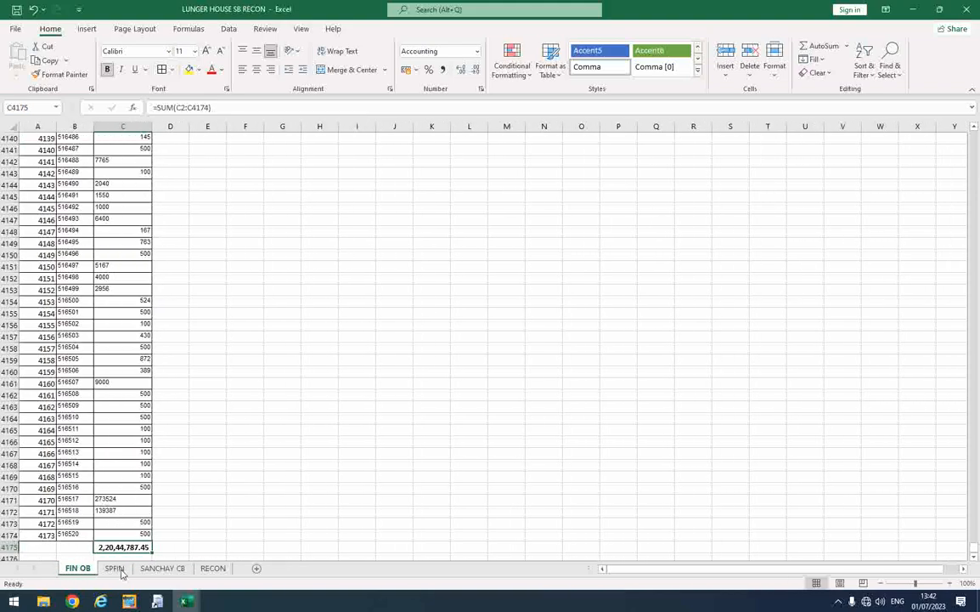
pyautogui.click(165, 569)
pyautogui.click(76, 568)
pyautogui.click(166, 569)
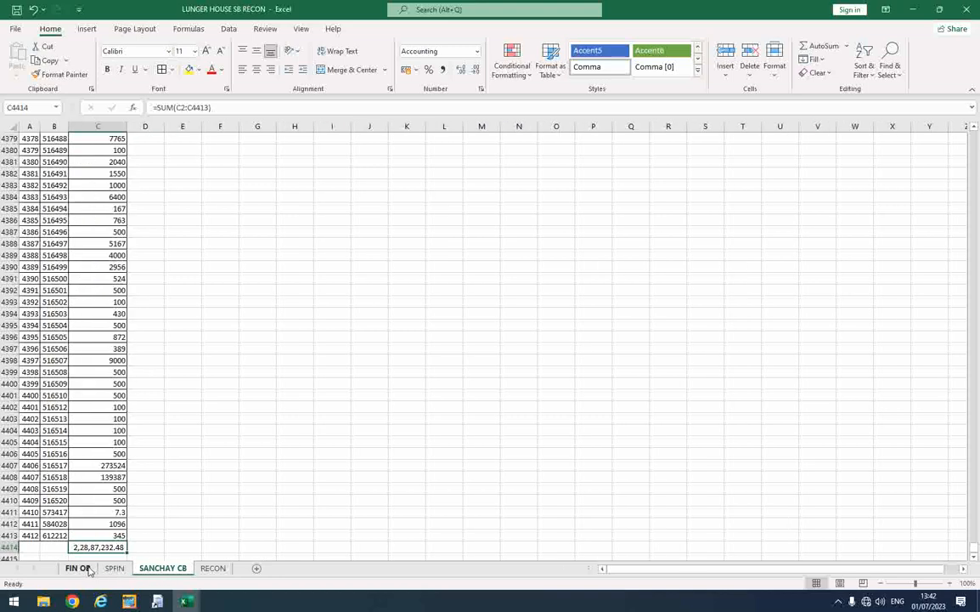
# - Recheck the final account serial number in SANCHAY CB against the one in FIN OB
pyautogui.click(31, 536)
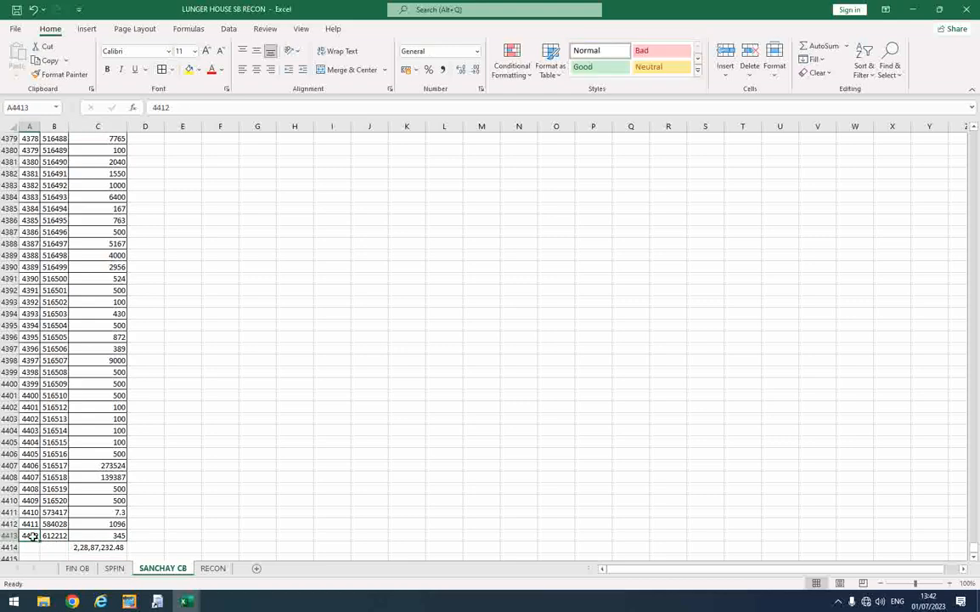
pyautogui.click(76, 569)
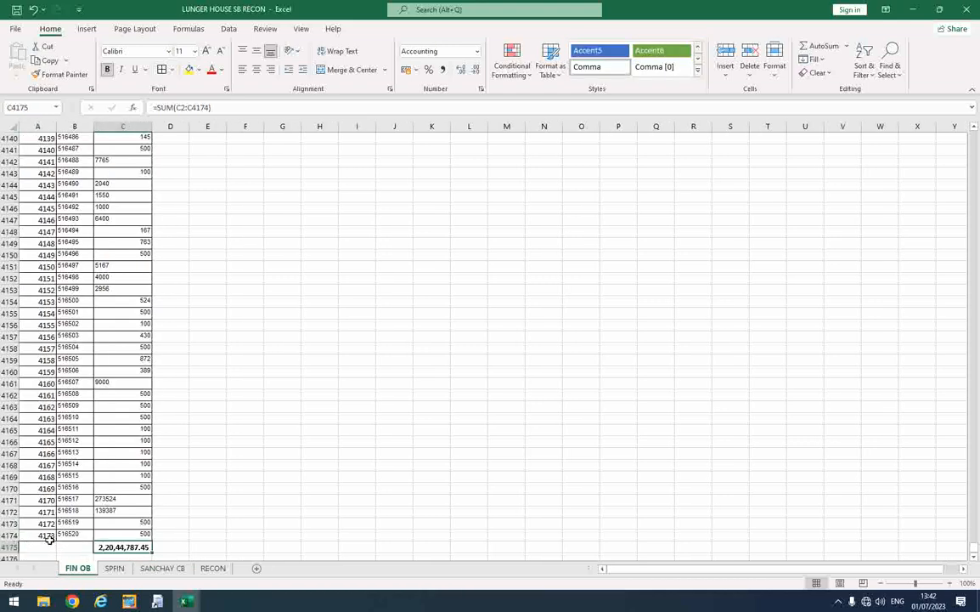
pyautogui.click(47, 535)
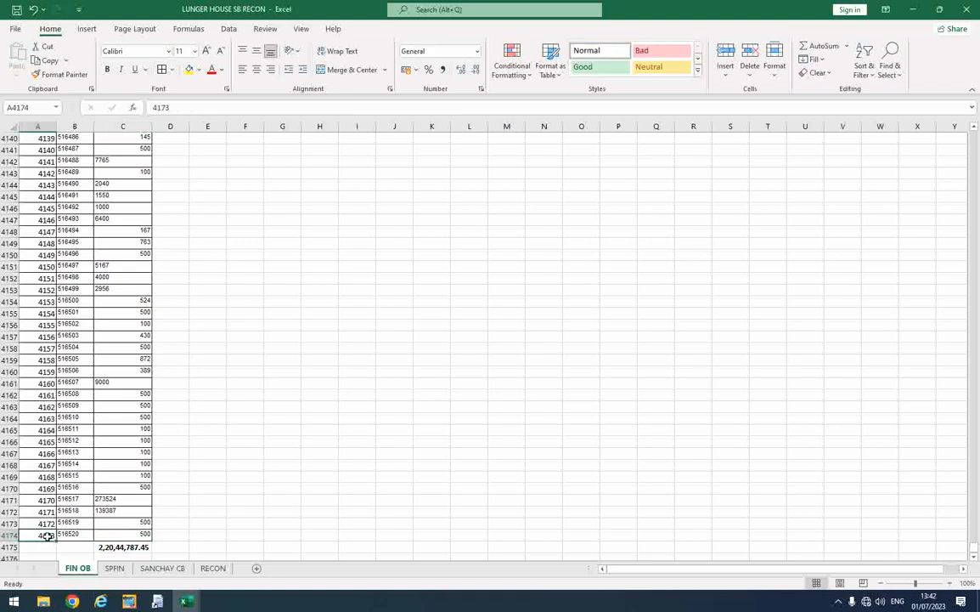
pyautogui.click(162, 568)
# - Return to the RECON sheet and look over the reconciled accounts and the empty Remarks column
pyautogui.click(214, 568)
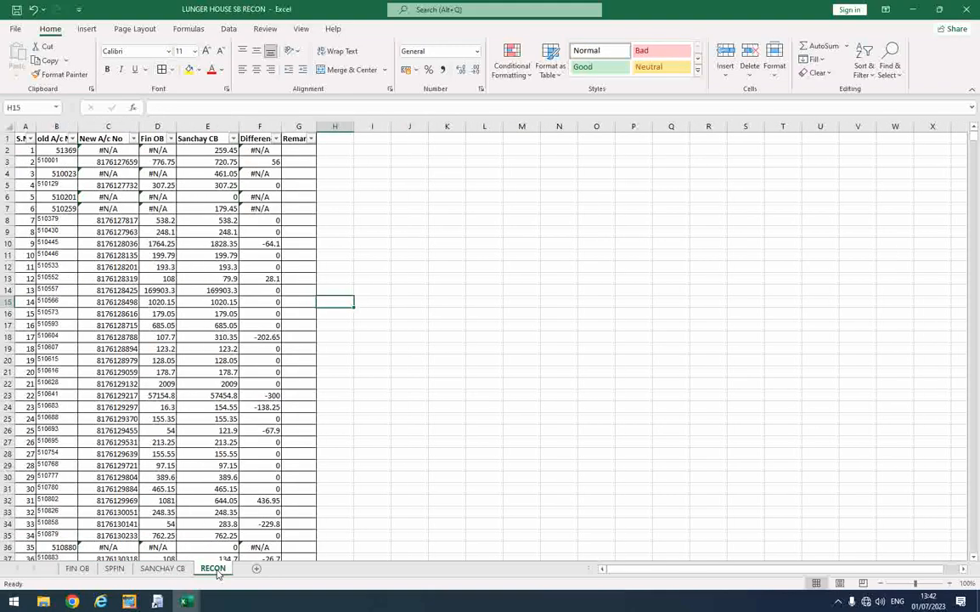
pyautogui.click(321, 365)
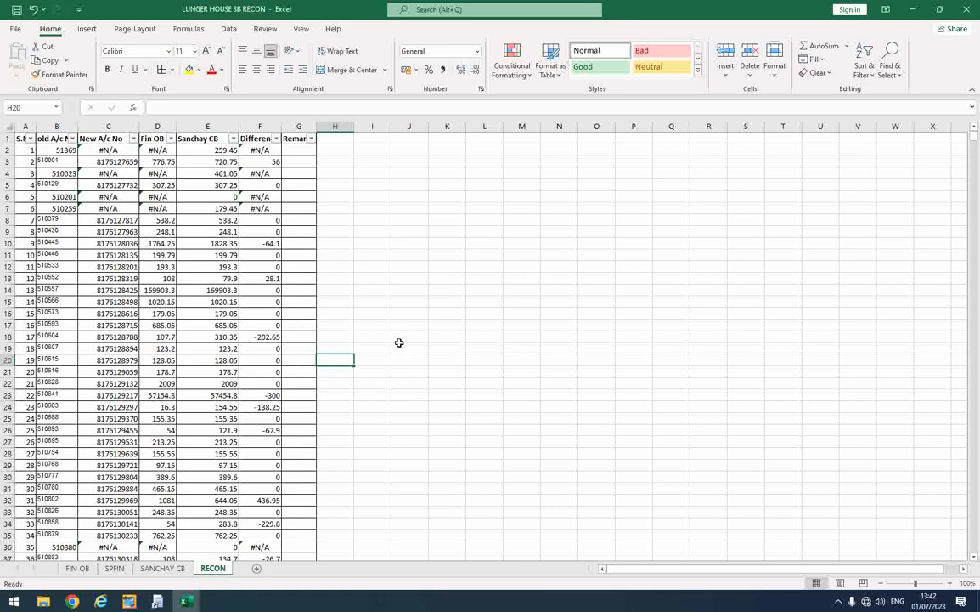
pyautogui.moveTo(330, 242); pyautogui.dragTo(463, 338)
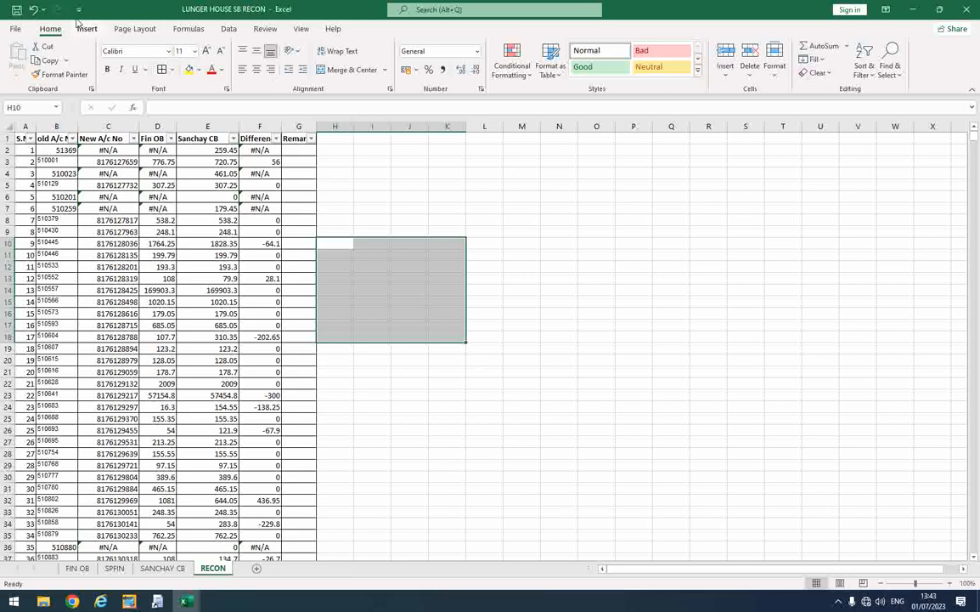
pyautogui.click(838, 600)
pyautogui.click(840, 580)
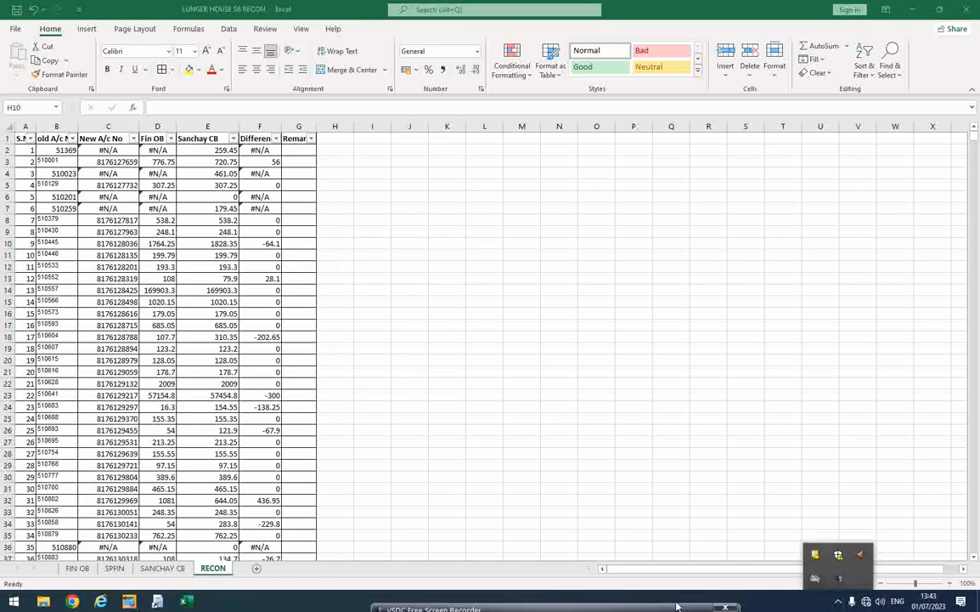